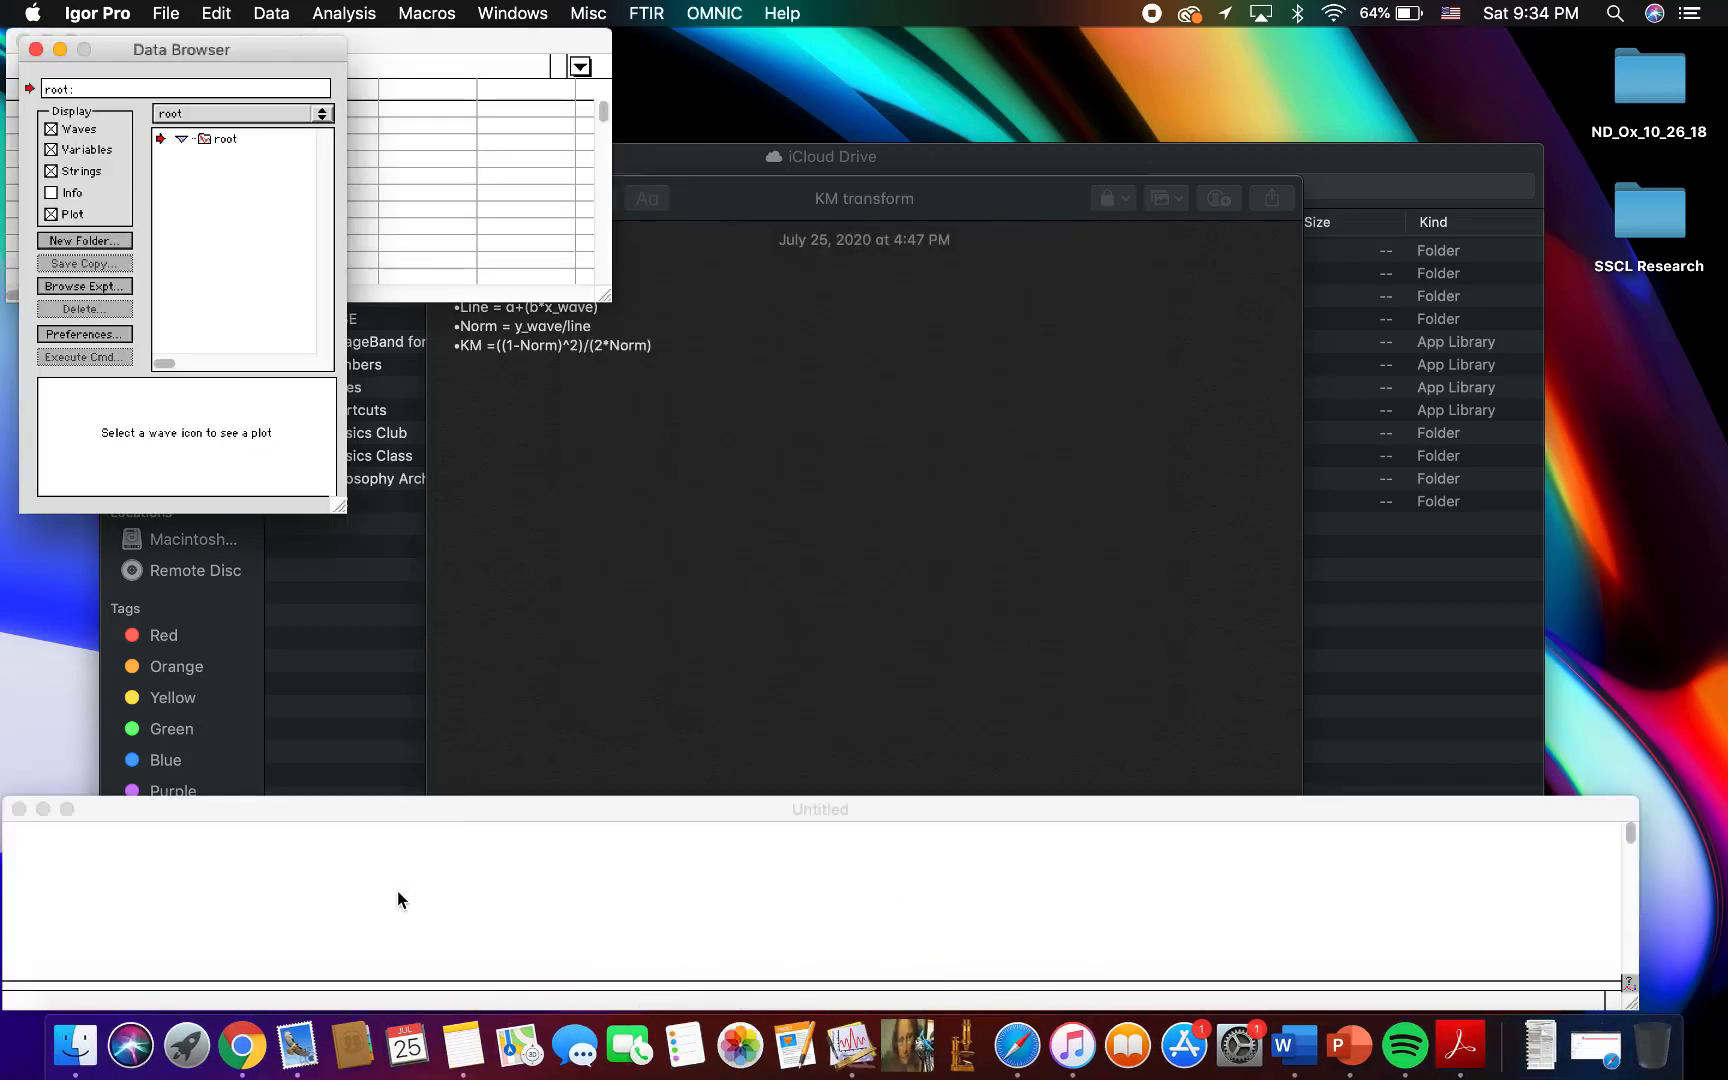
Step: Look over the Data Browser, the empty table, the command window and the KM transform note
left_click(213, 262)
left_click(387, 117)
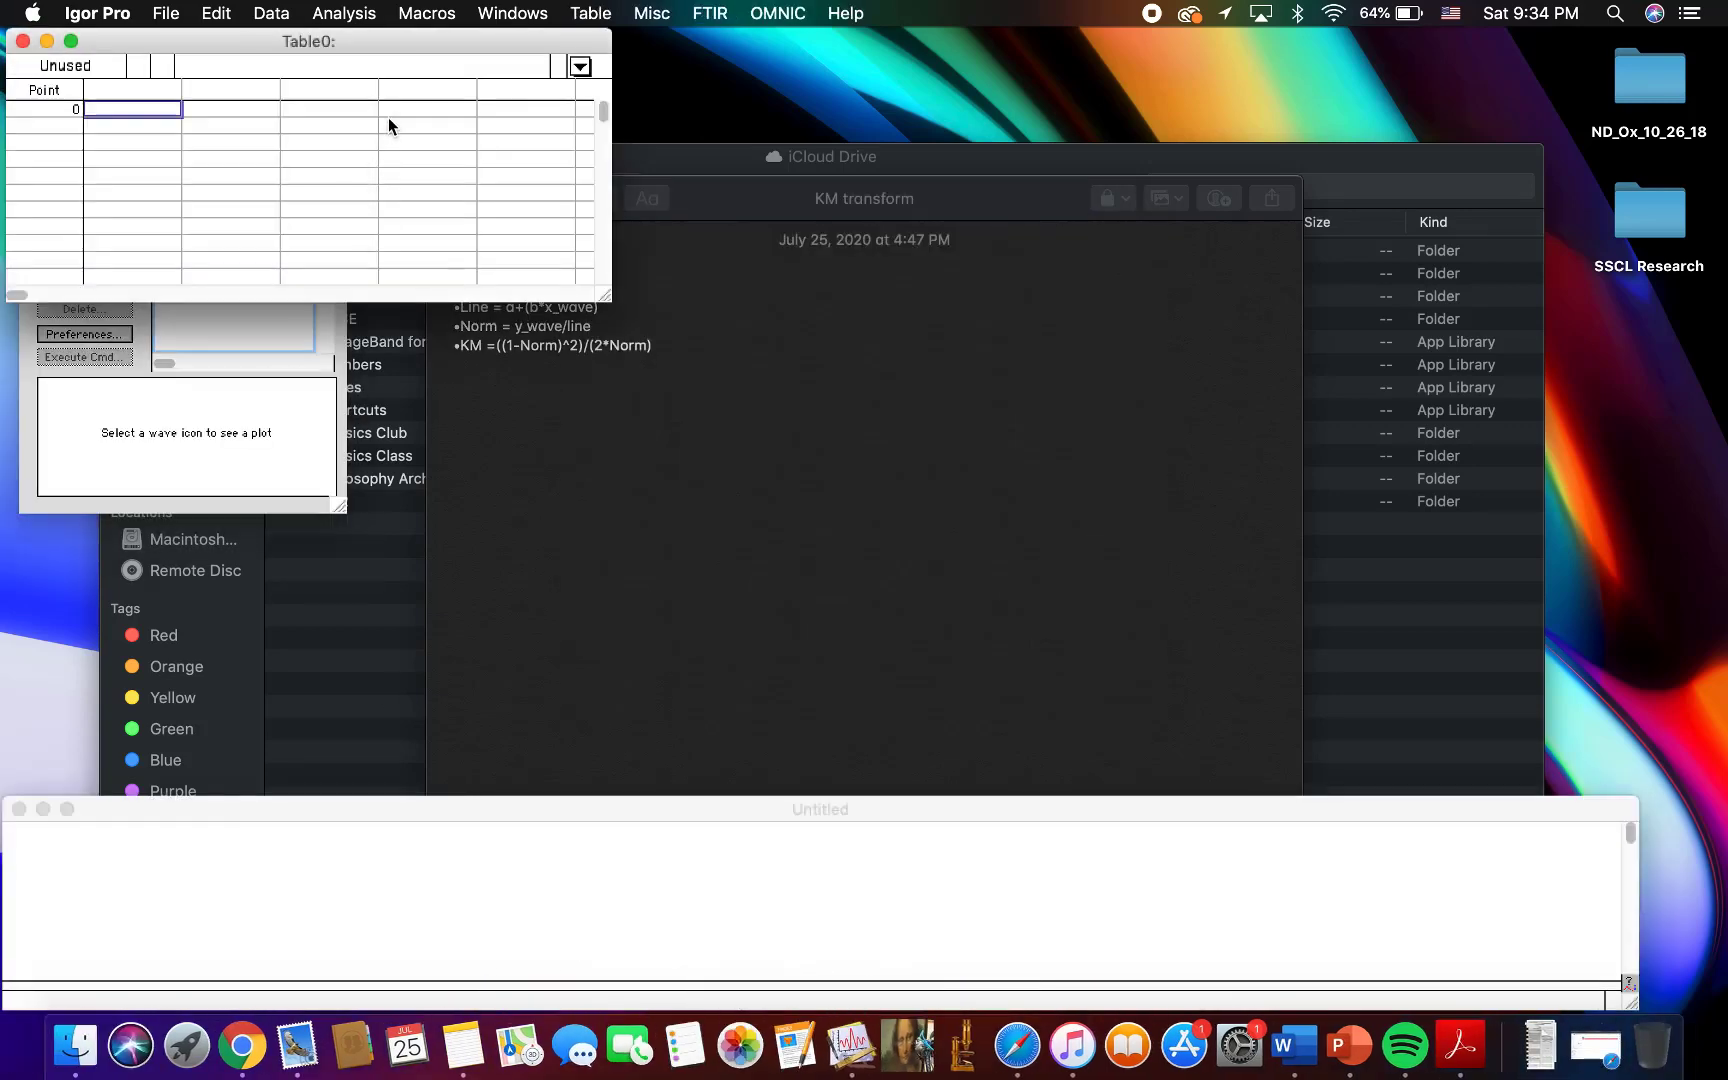
left_click(355, 921)
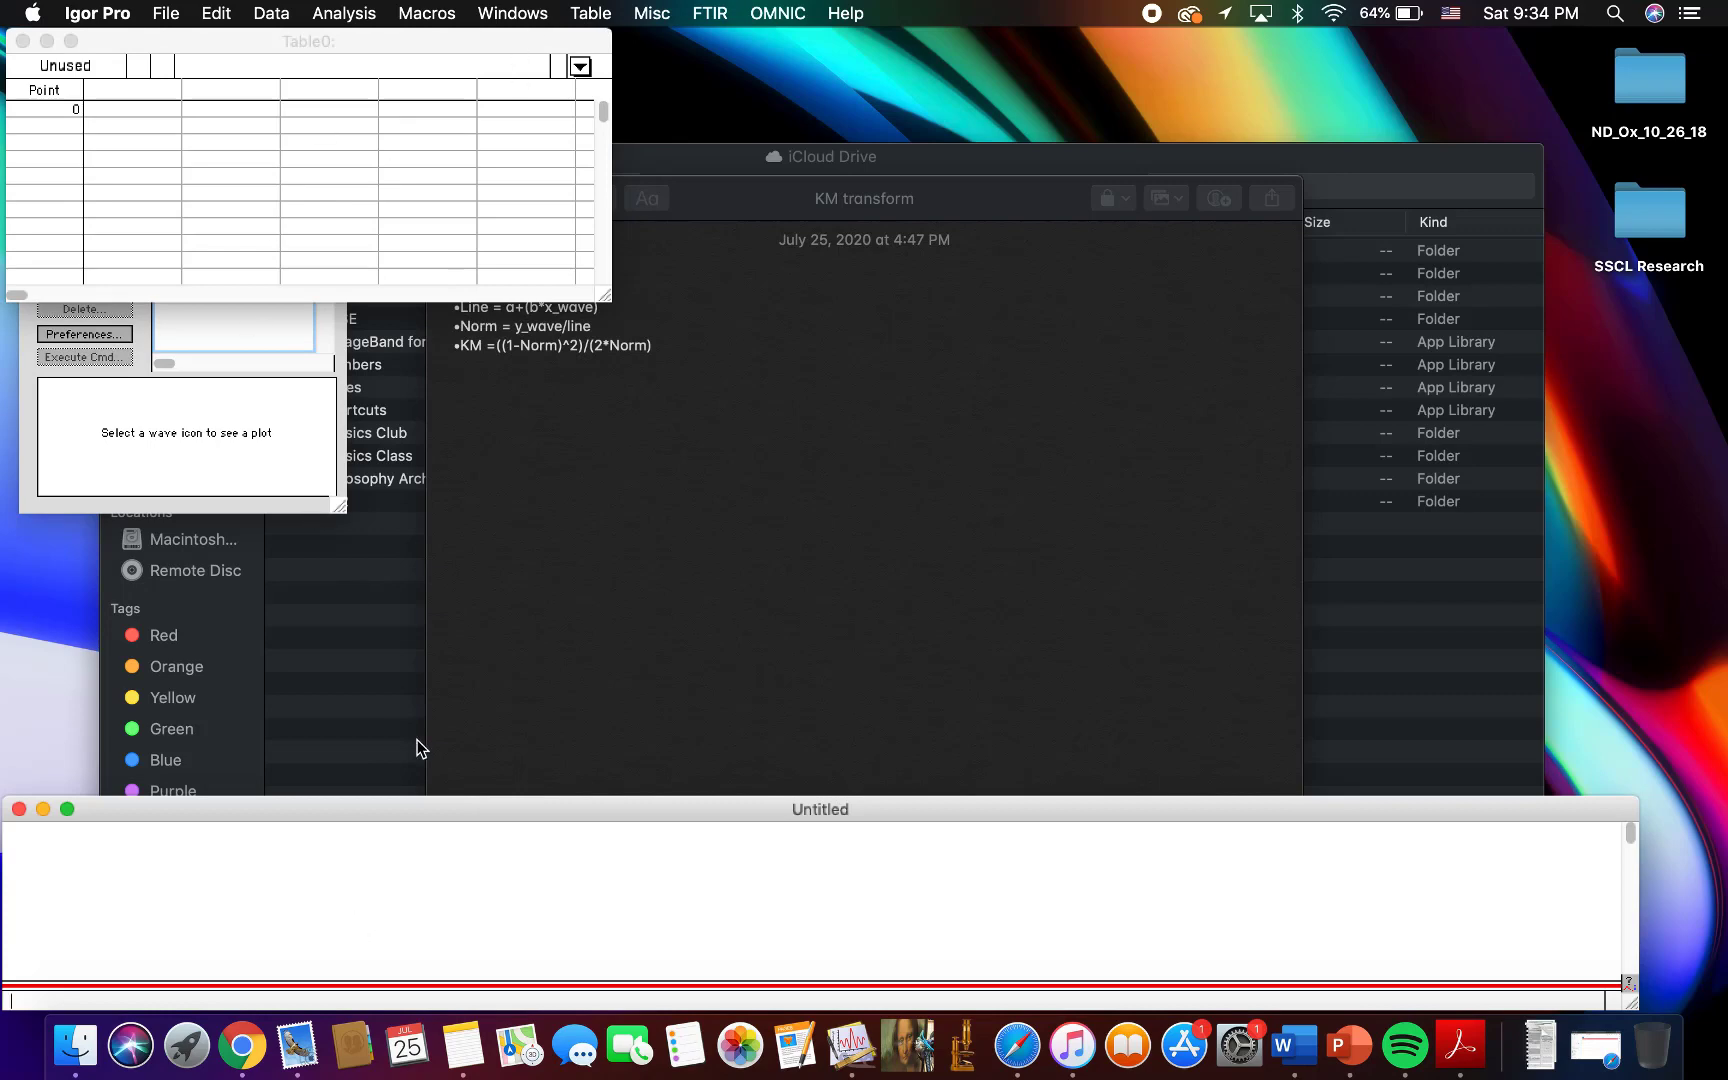
left_click(544, 617)
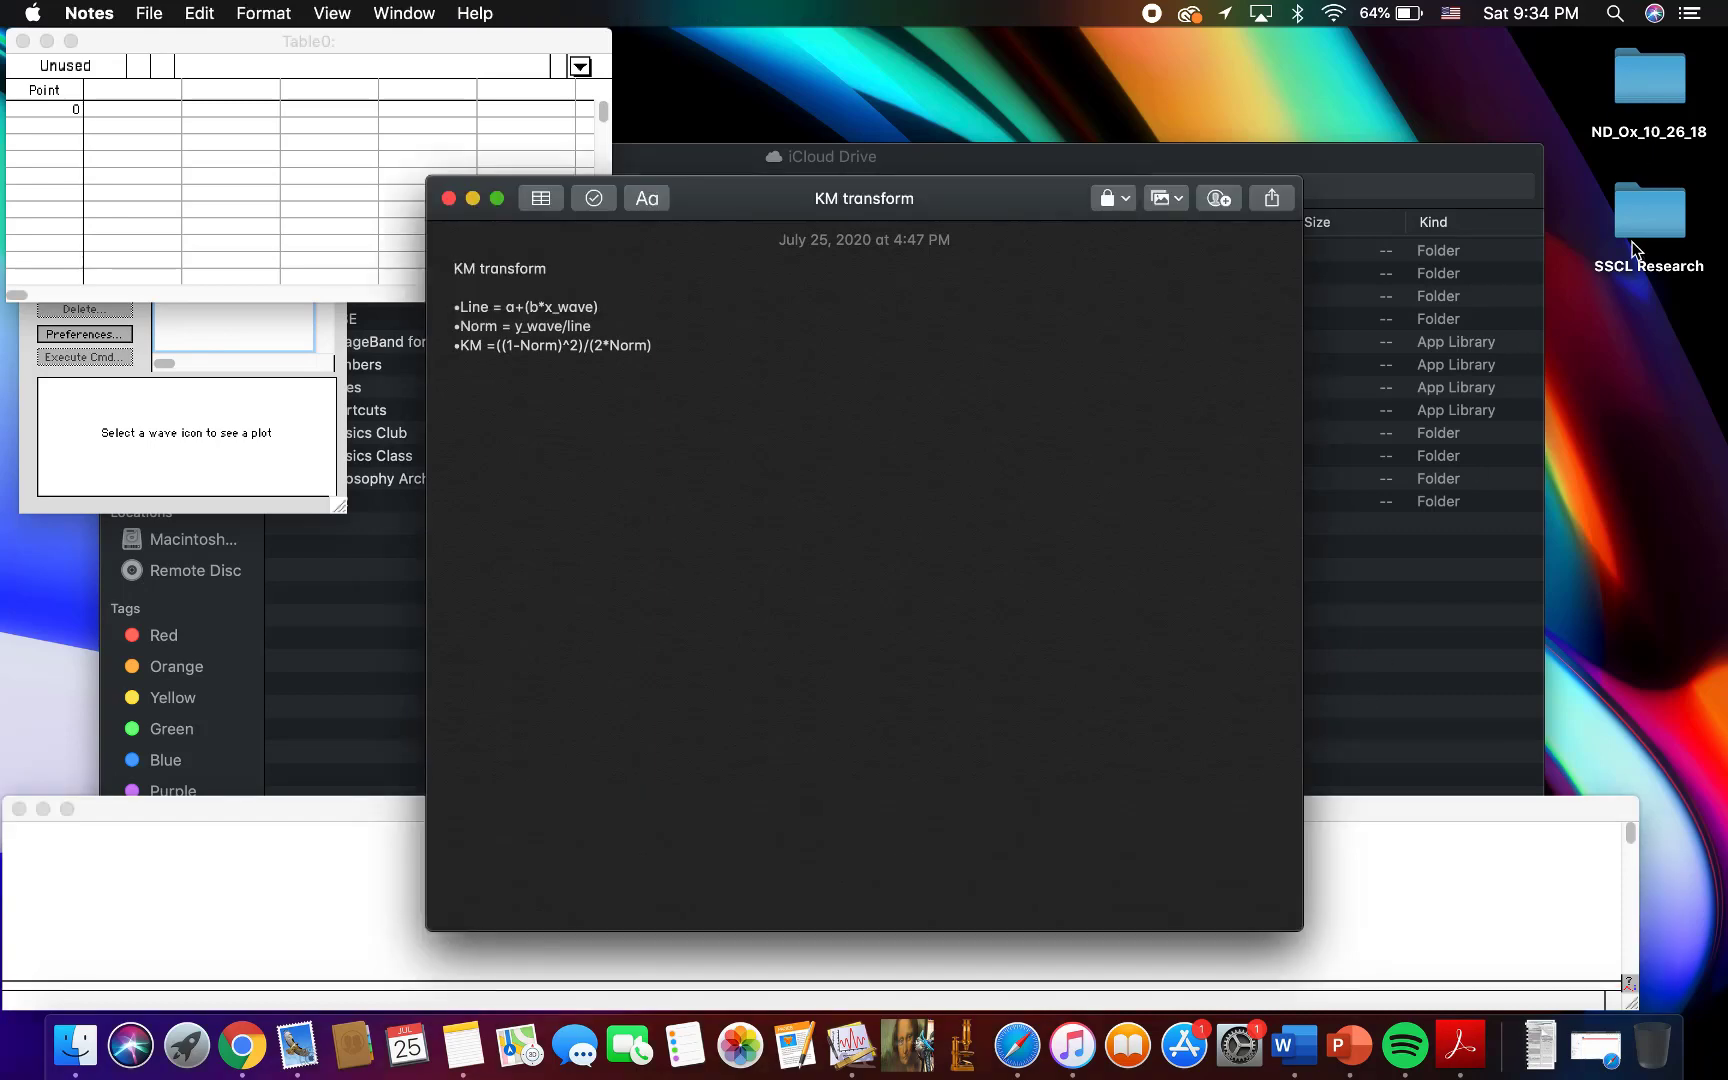
Step: In Finder, browse Applications to Igor Pro 6.3 Folder's Igor Procedures folder and inspect Convert_to_csv.ipf and FTIR_Data_712.ipf
left_click(1339, 594)
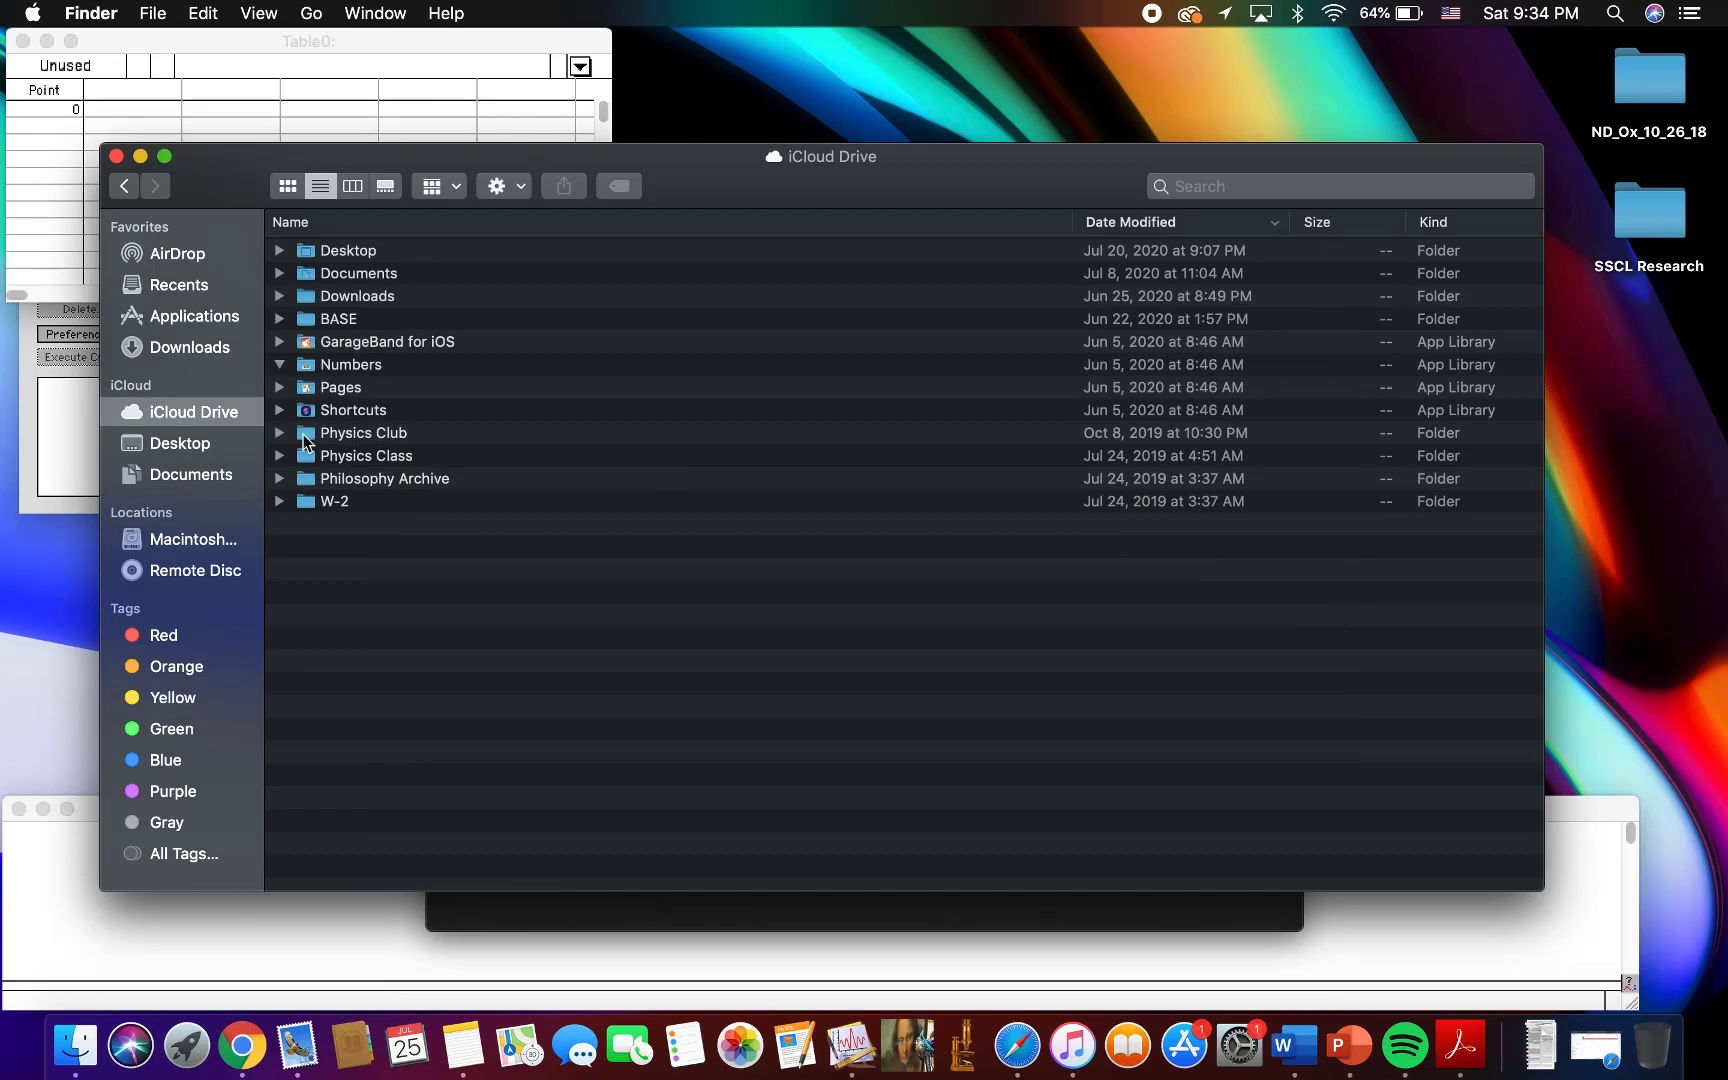
left_click(168, 316)
left_click(765, 545)
key("cmd+3")
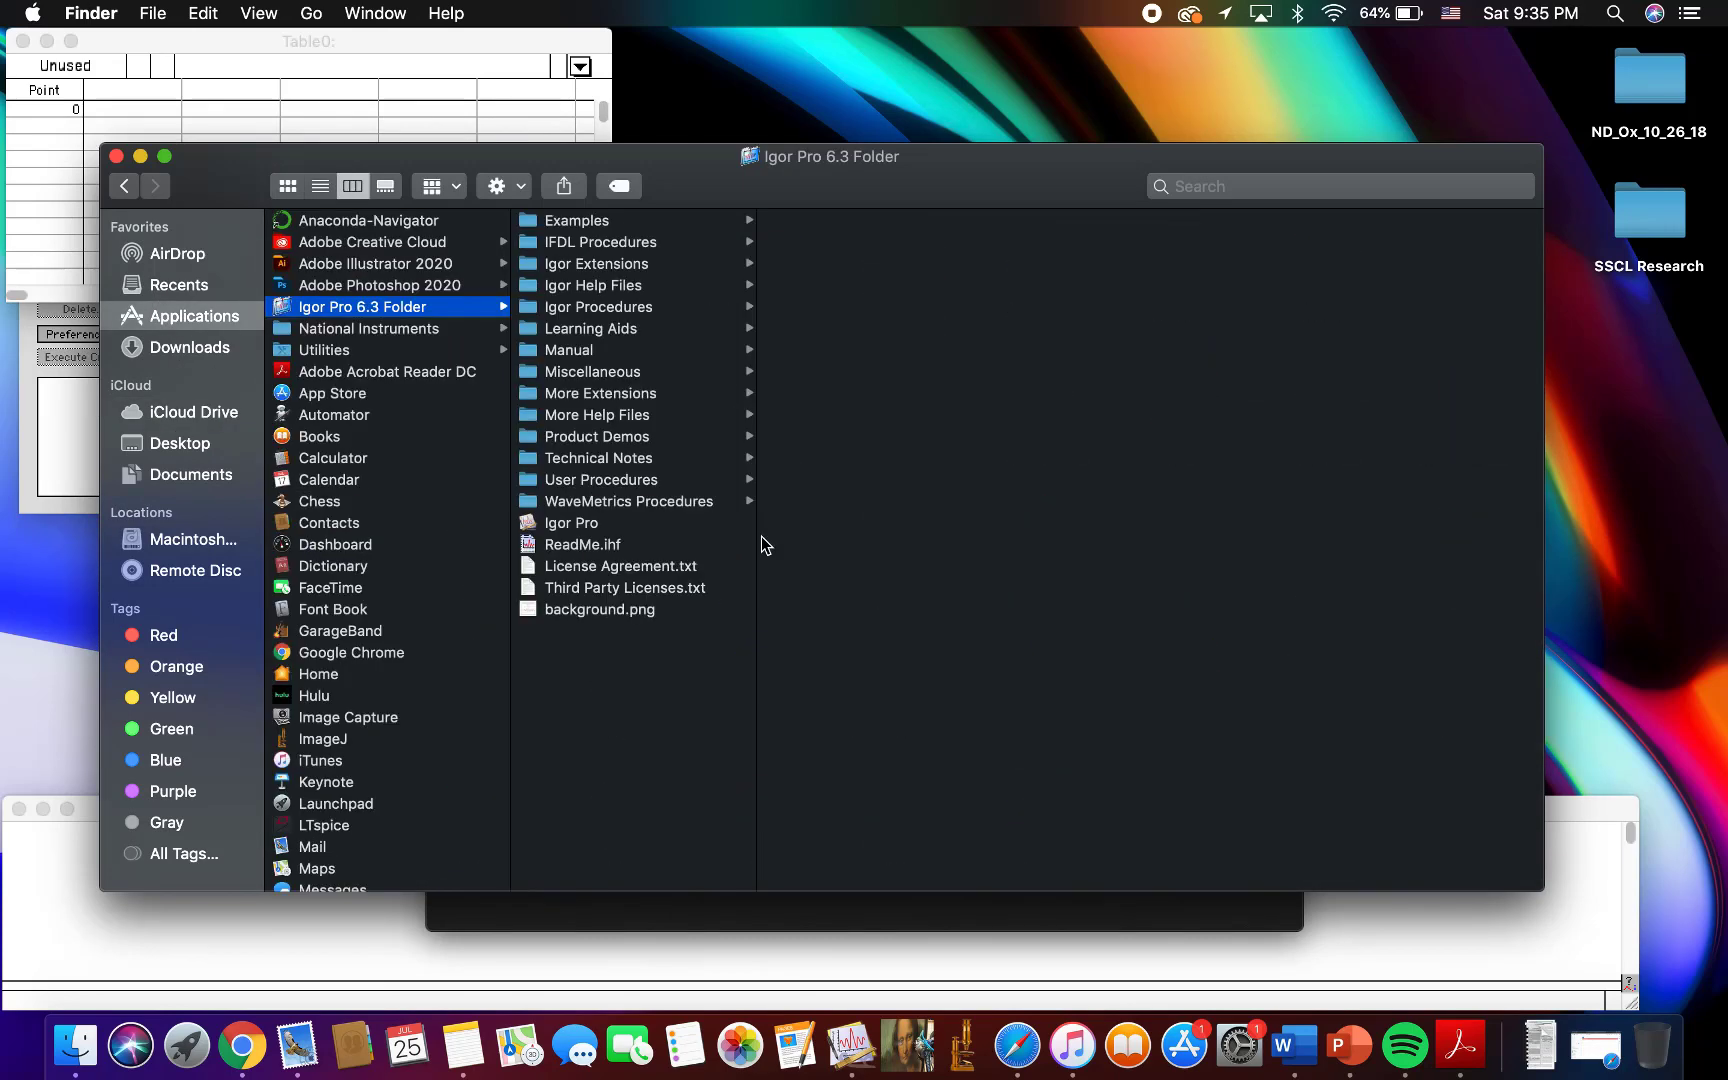
left_click(600, 307)
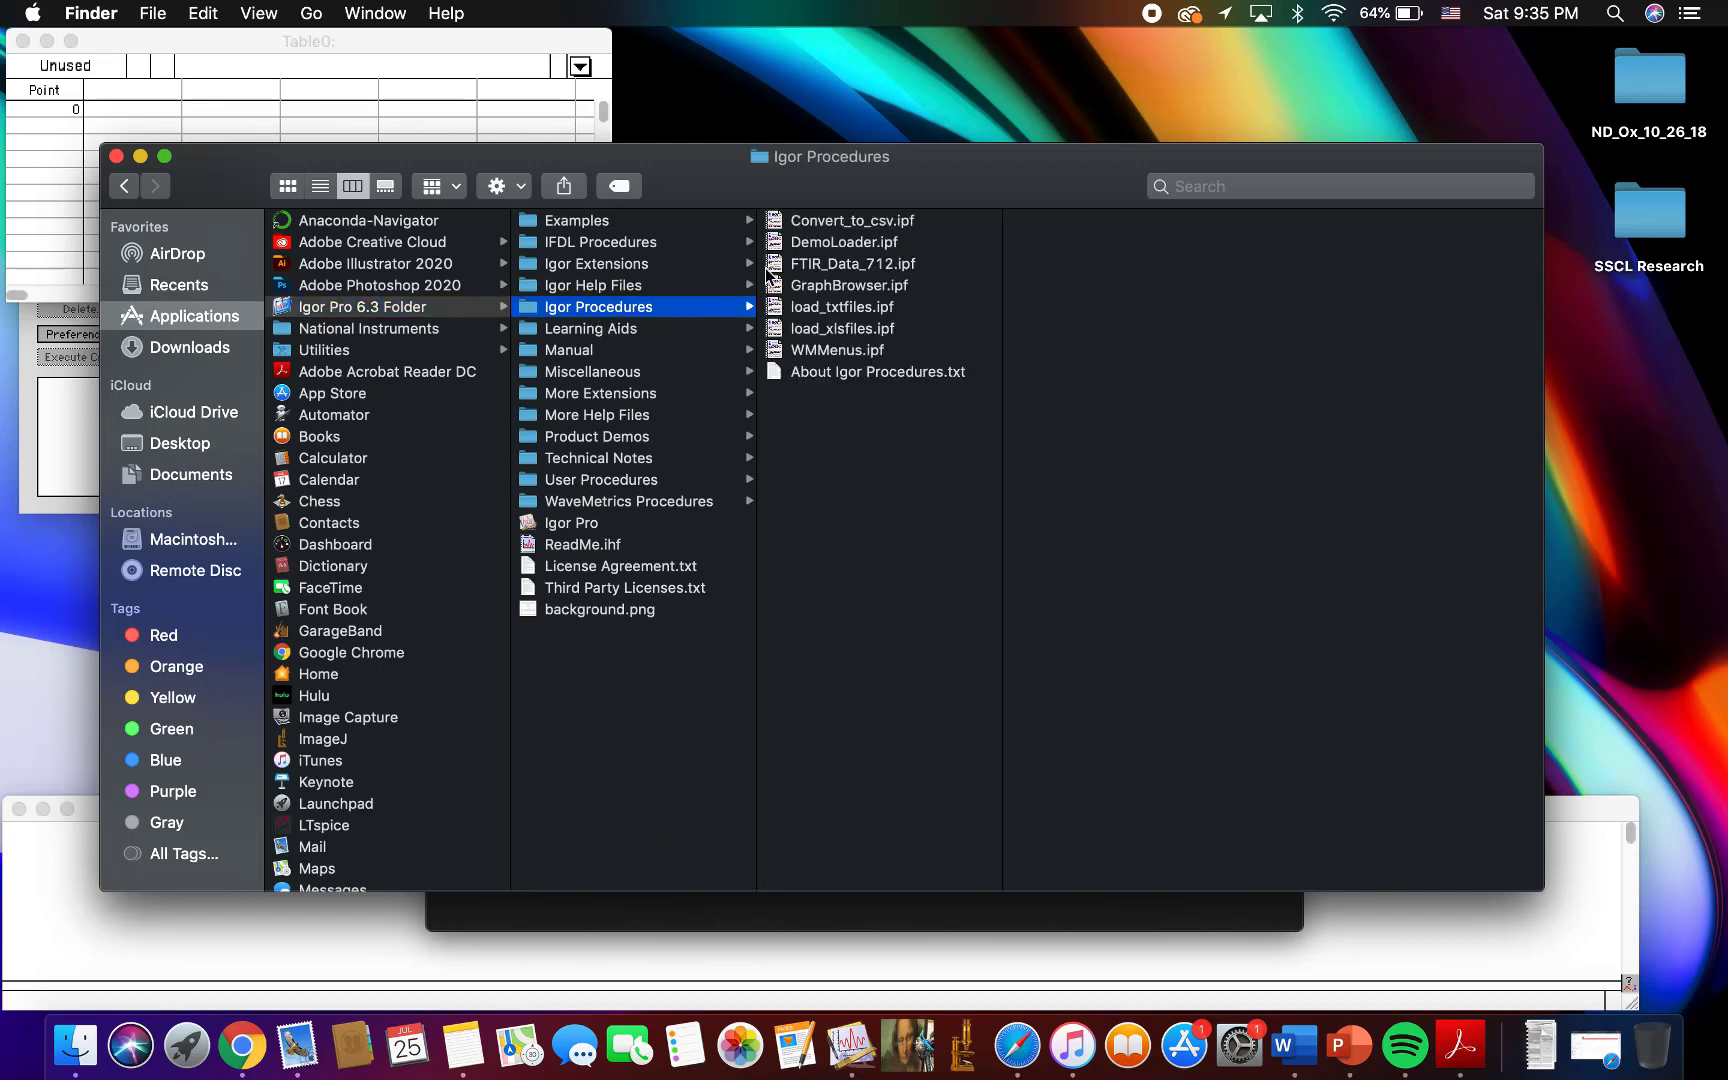
left_click(820, 226)
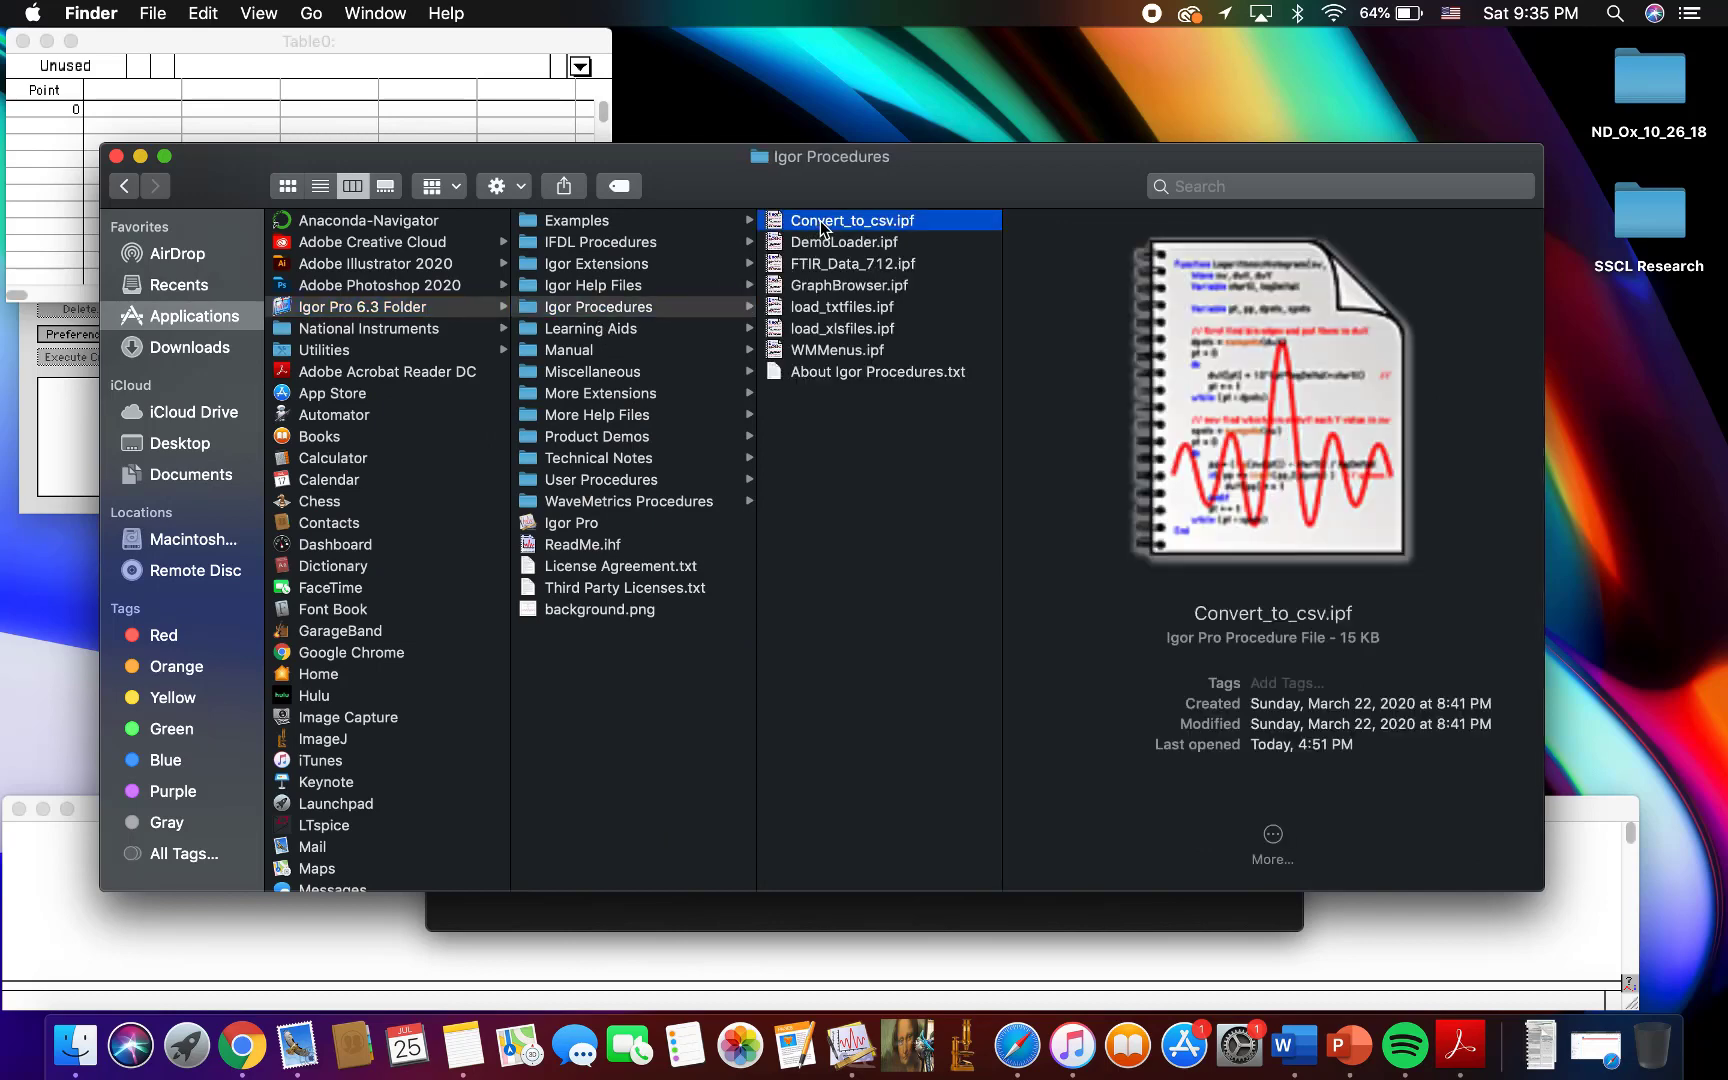
left_click(858, 263)
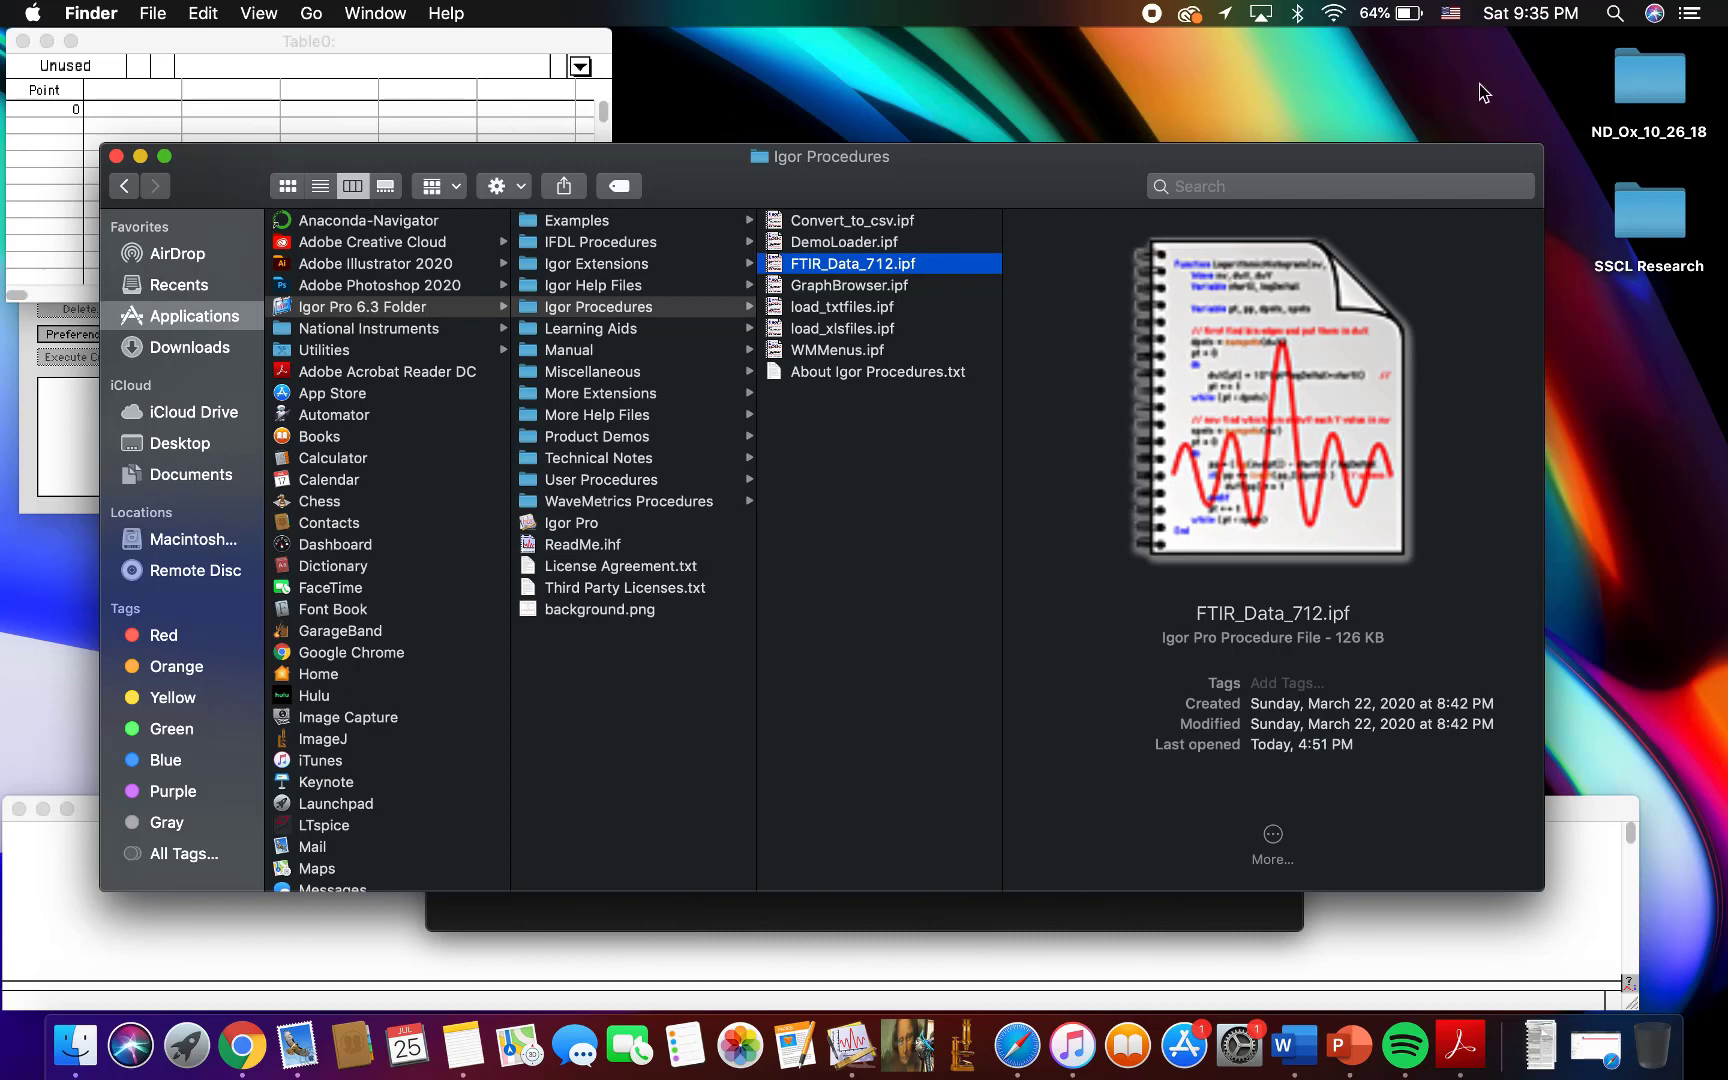
Step: Open the desktop folder ND_Ox_10_26_18 and look over its background and sample SPA files
left_click(1638, 100)
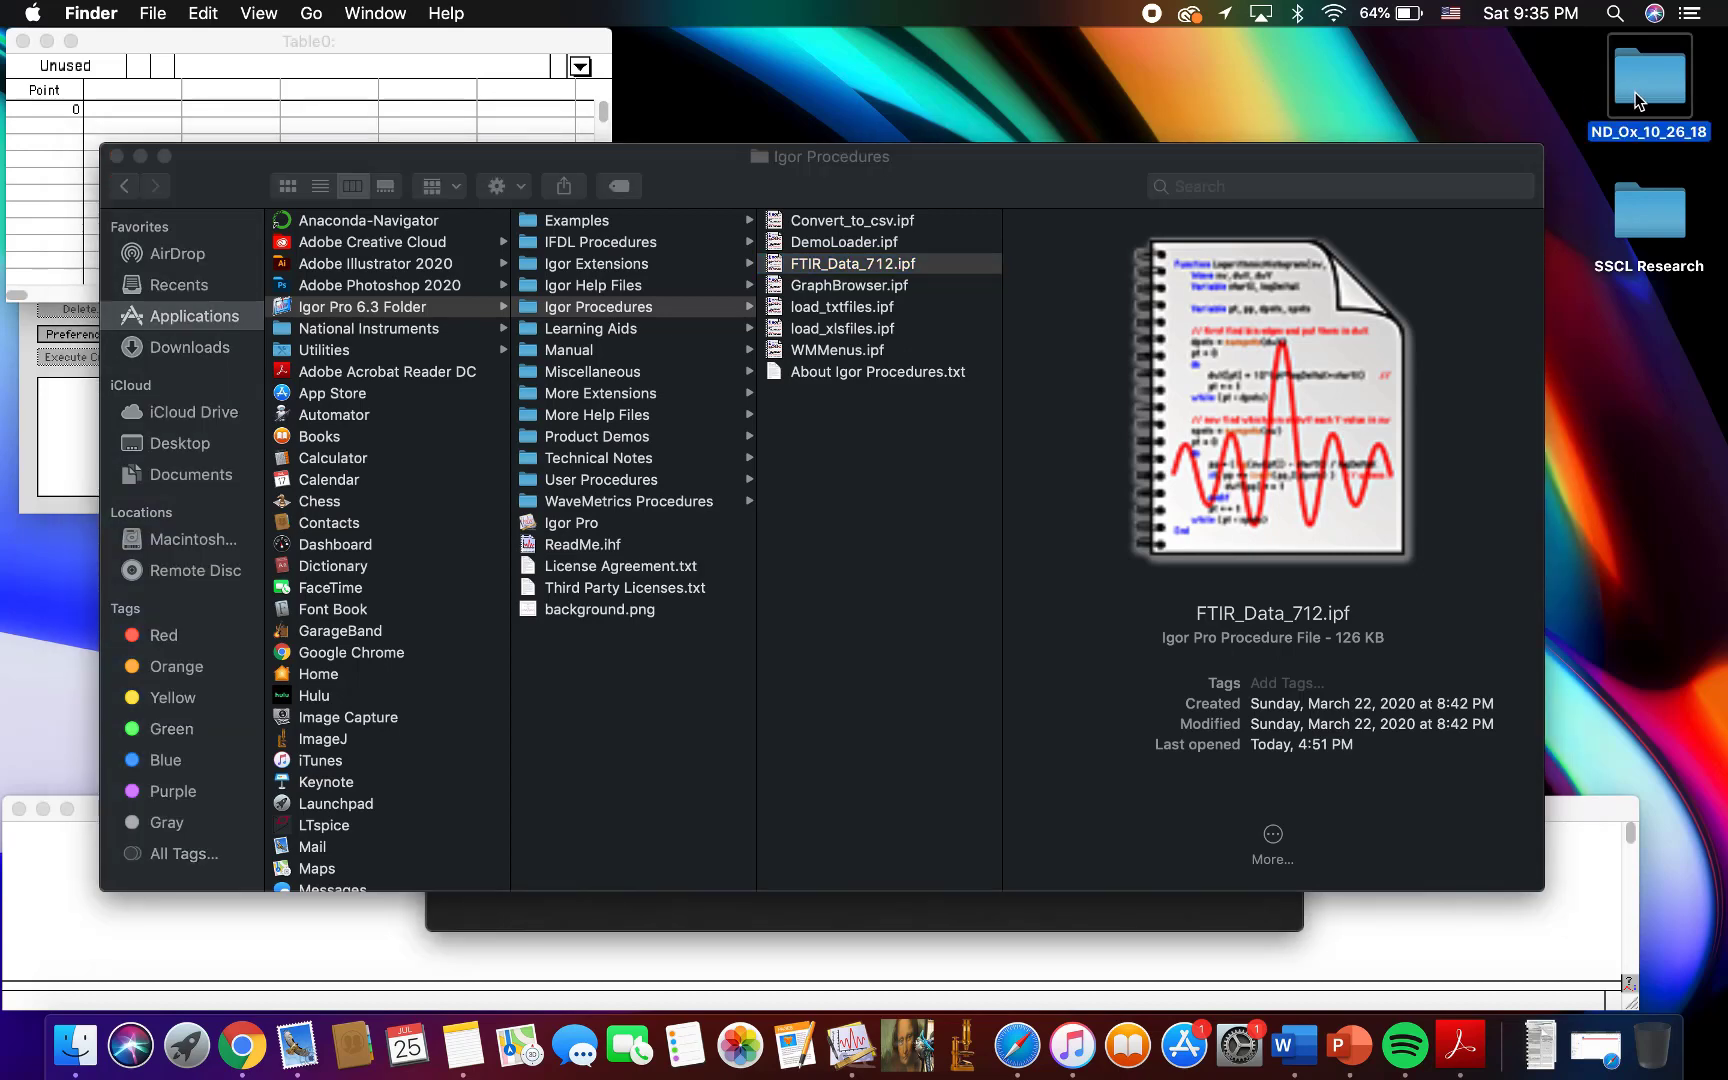
double_click(1638, 100)
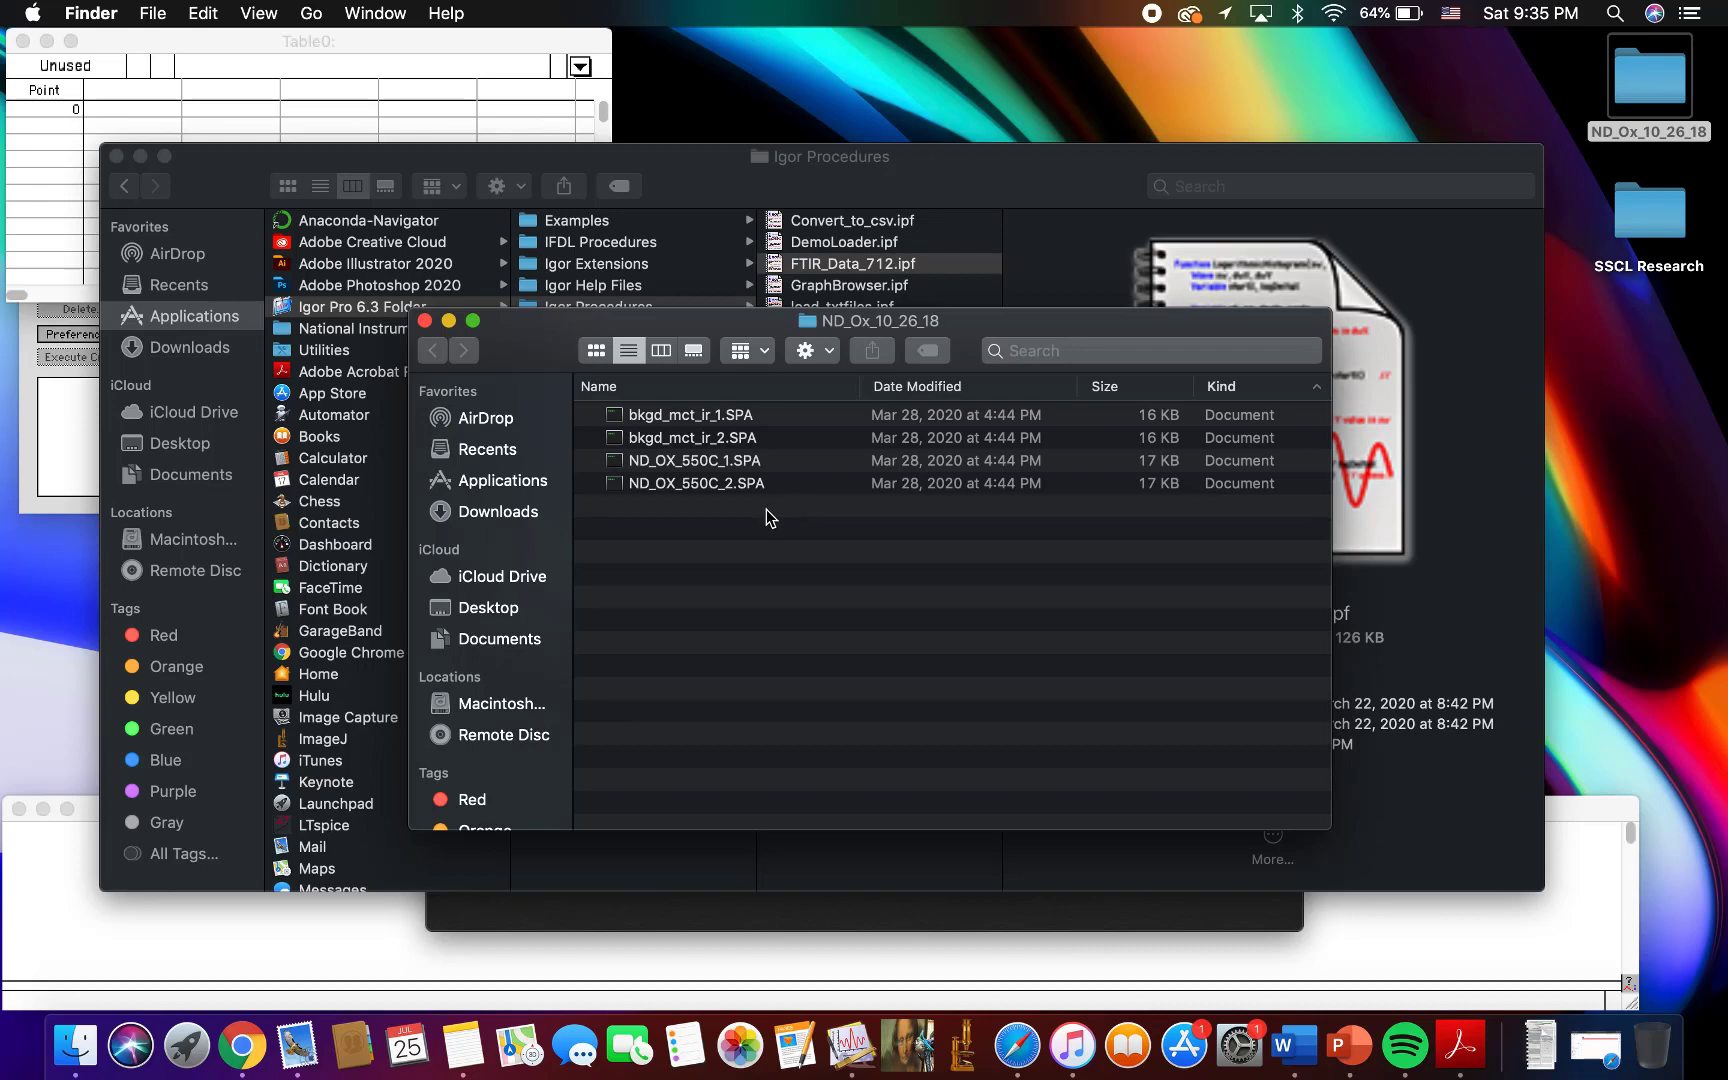
mouse_move(742, 508)
left_mouse_down()
mouse_move(742, 410)
mouse_move(742, 506)
left_mouse_up()
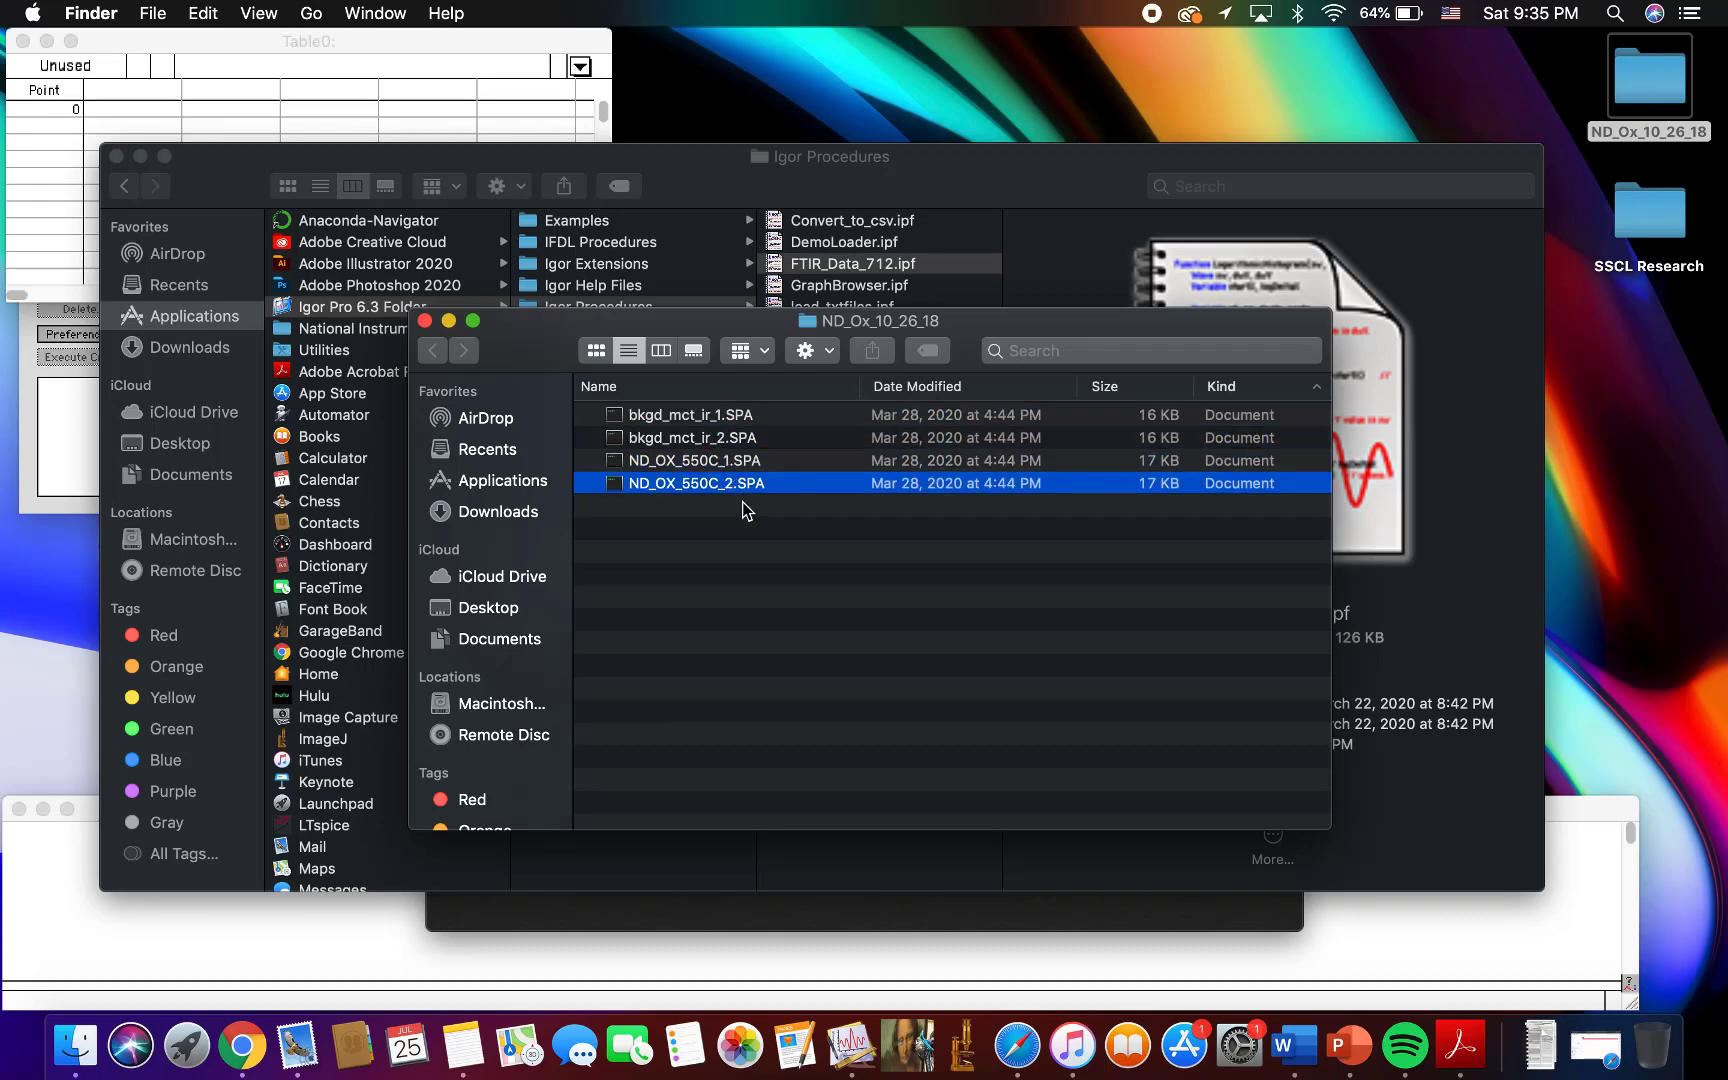
left_click(742, 504)
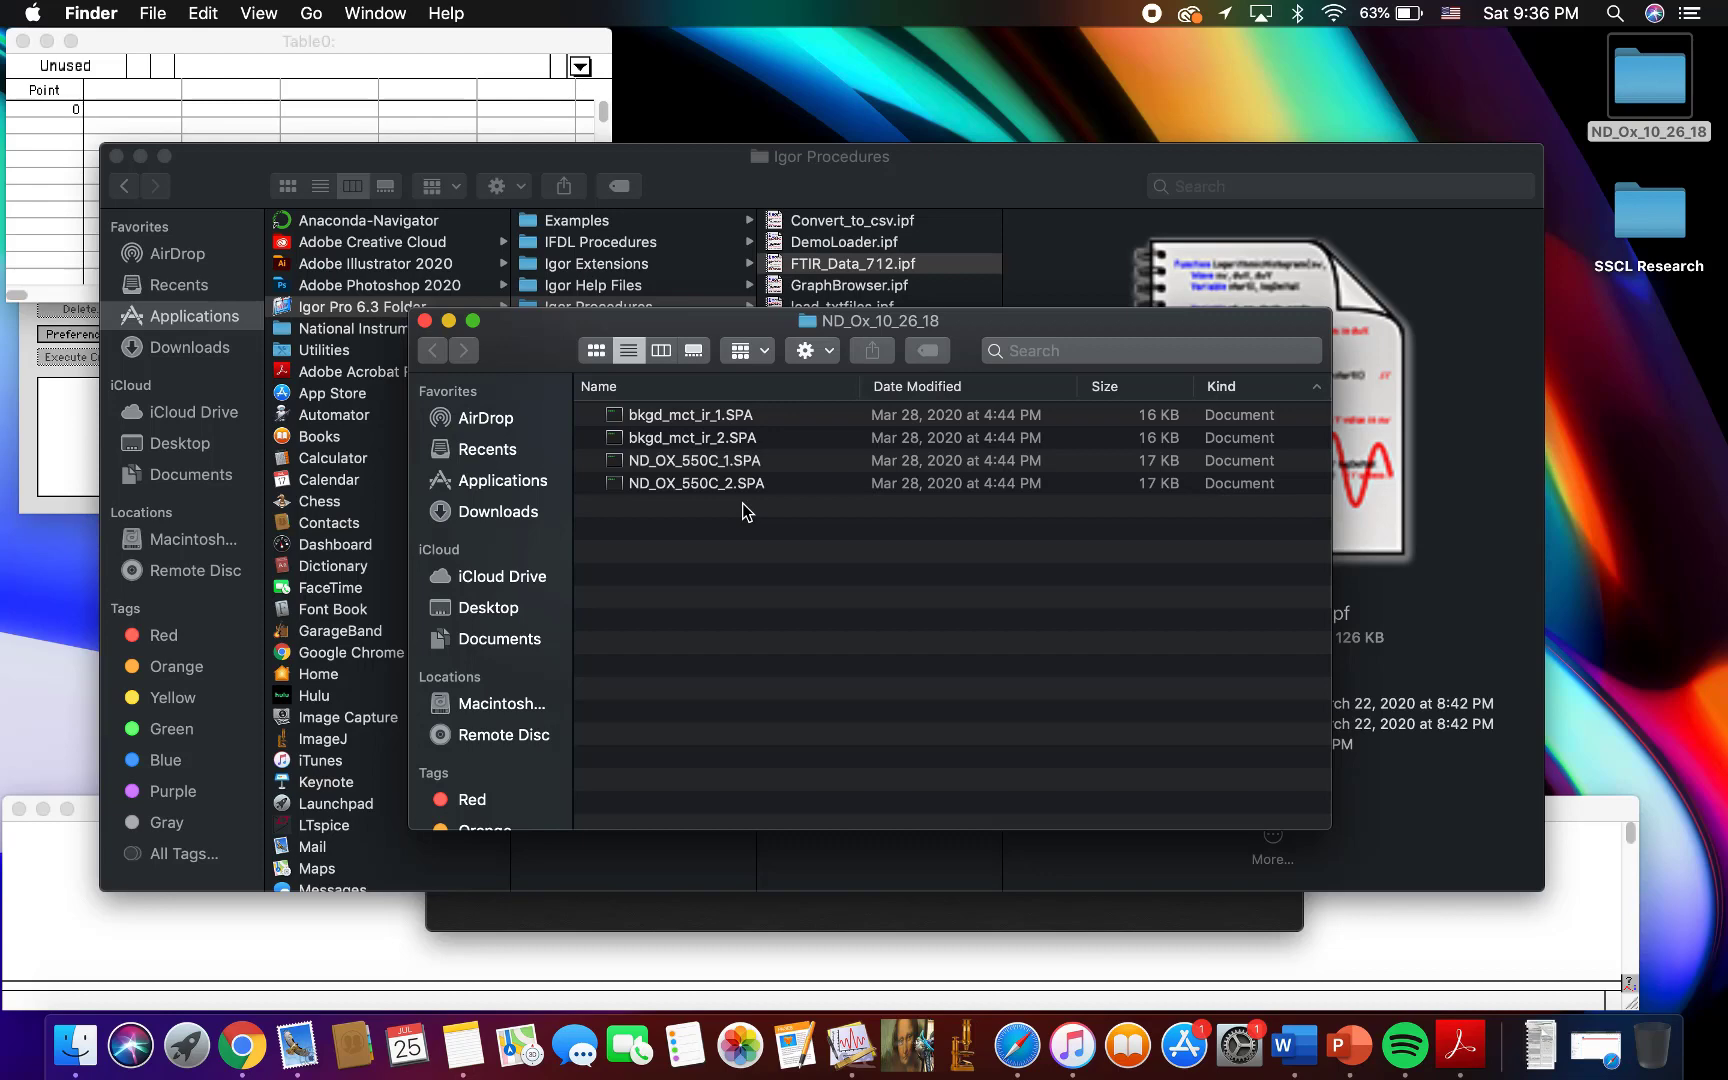
Step: Switch back to Igor Pro and start the FTIR Make_File_List procedure
left_click(414, 100)
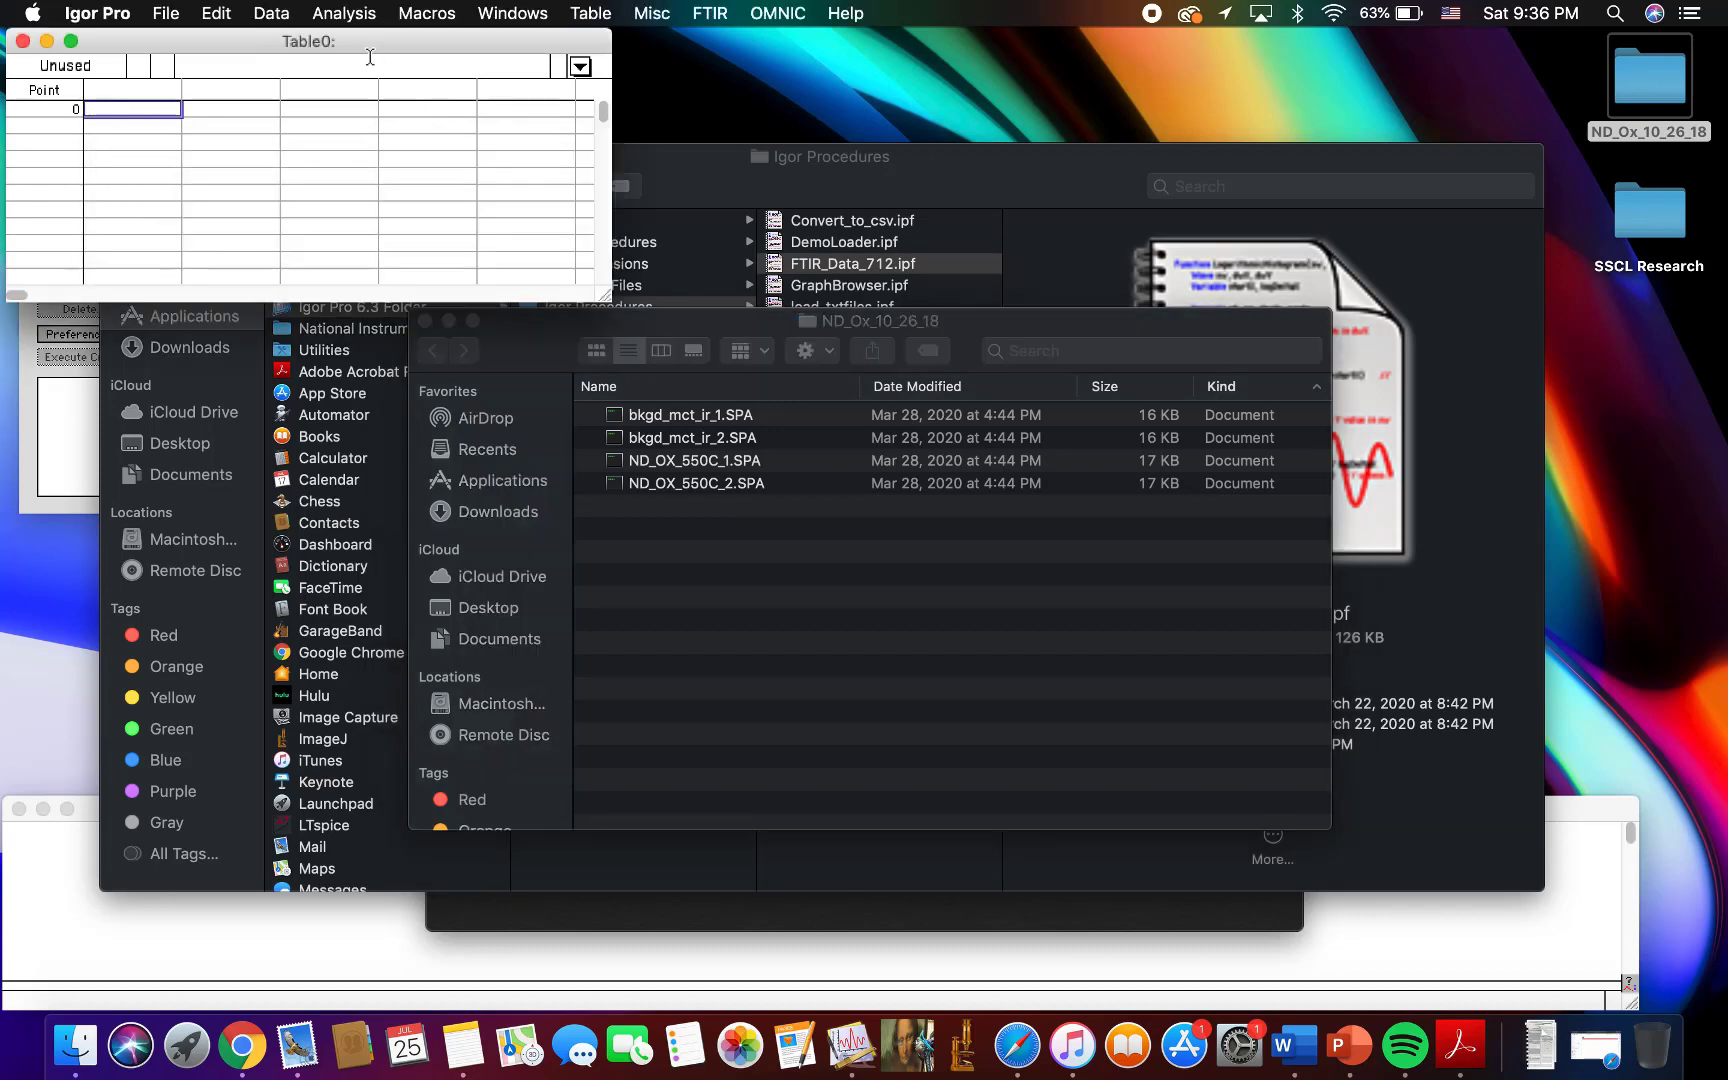
left_click(59, 491)
left_click(49, 788)
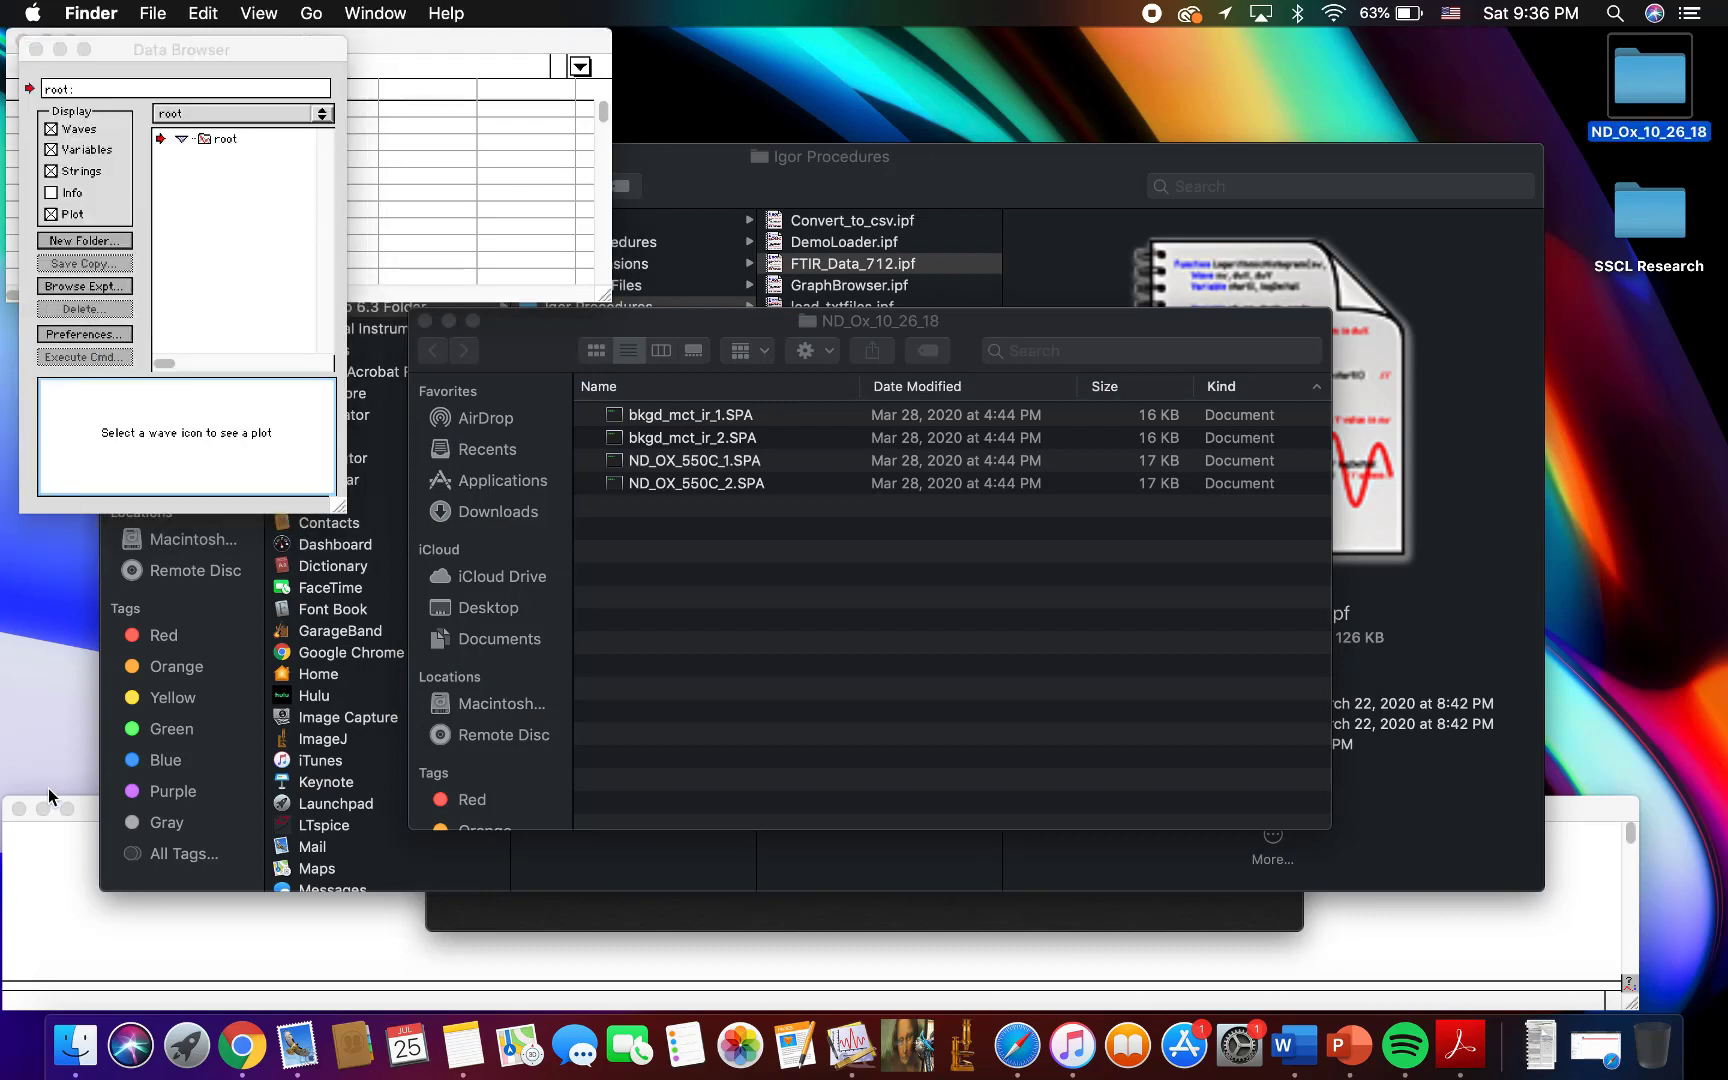
left_click(58, 846)
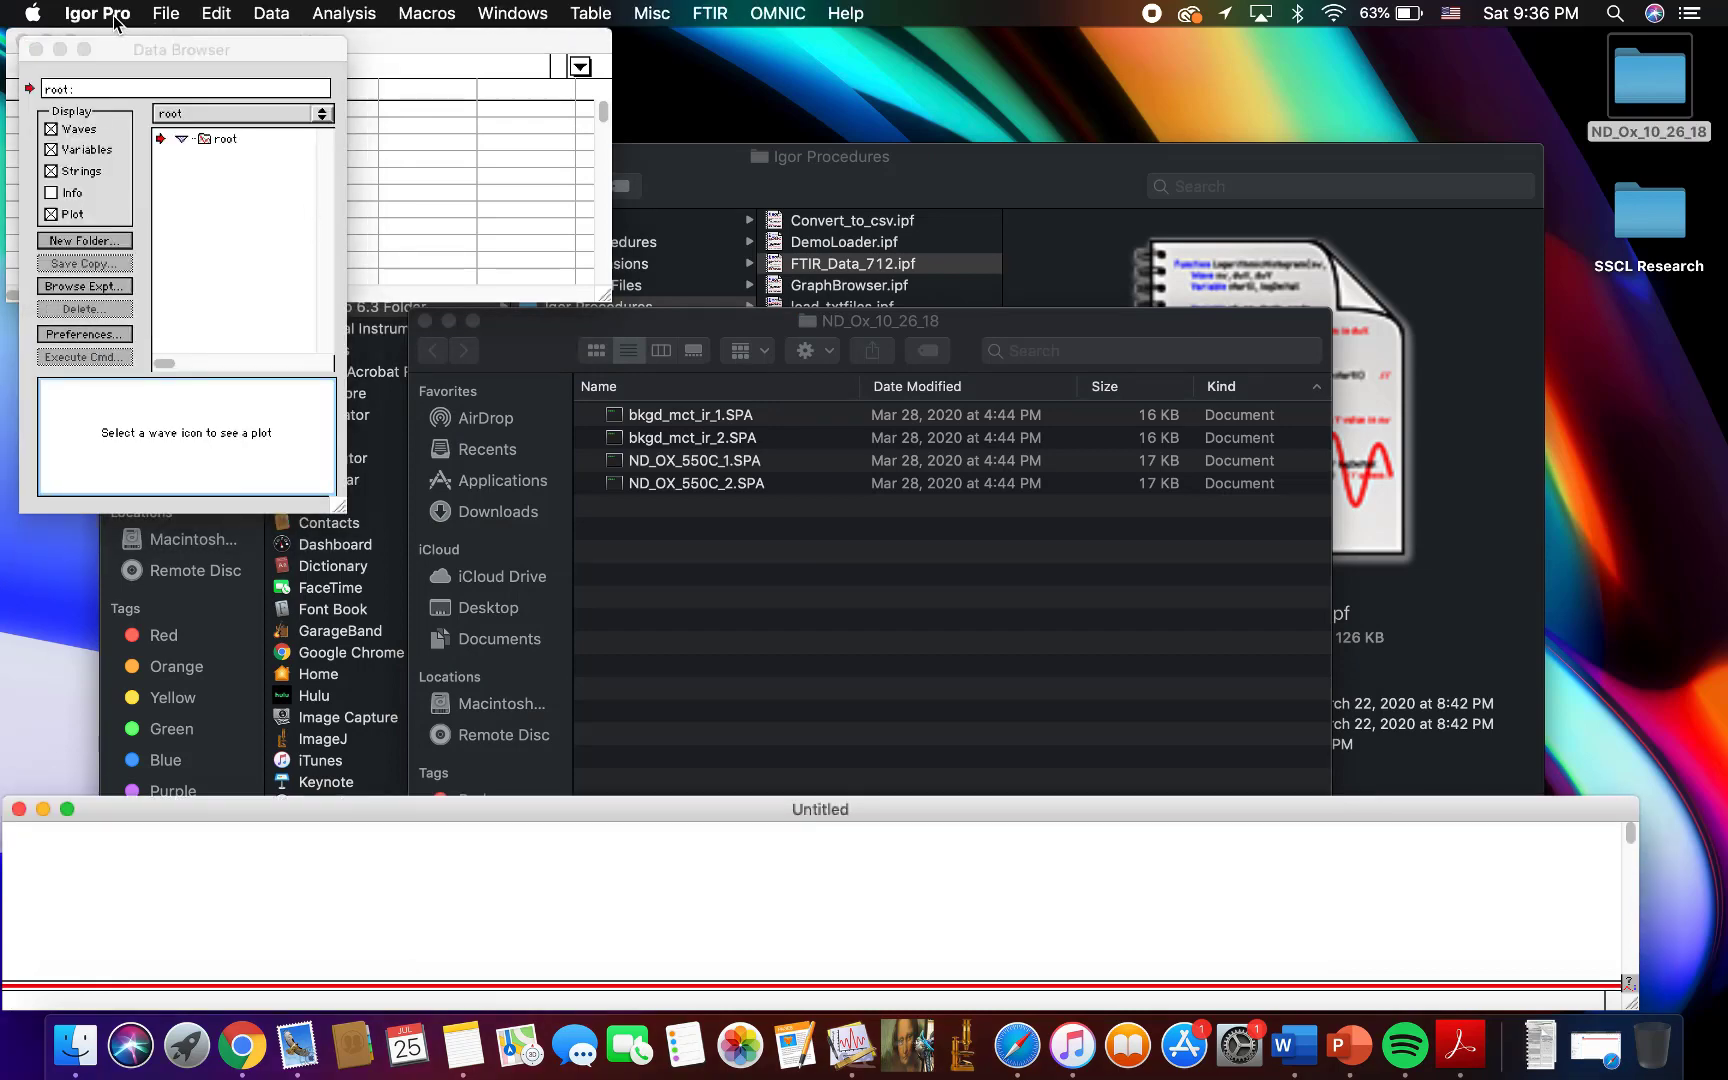
left_click(706, 14)
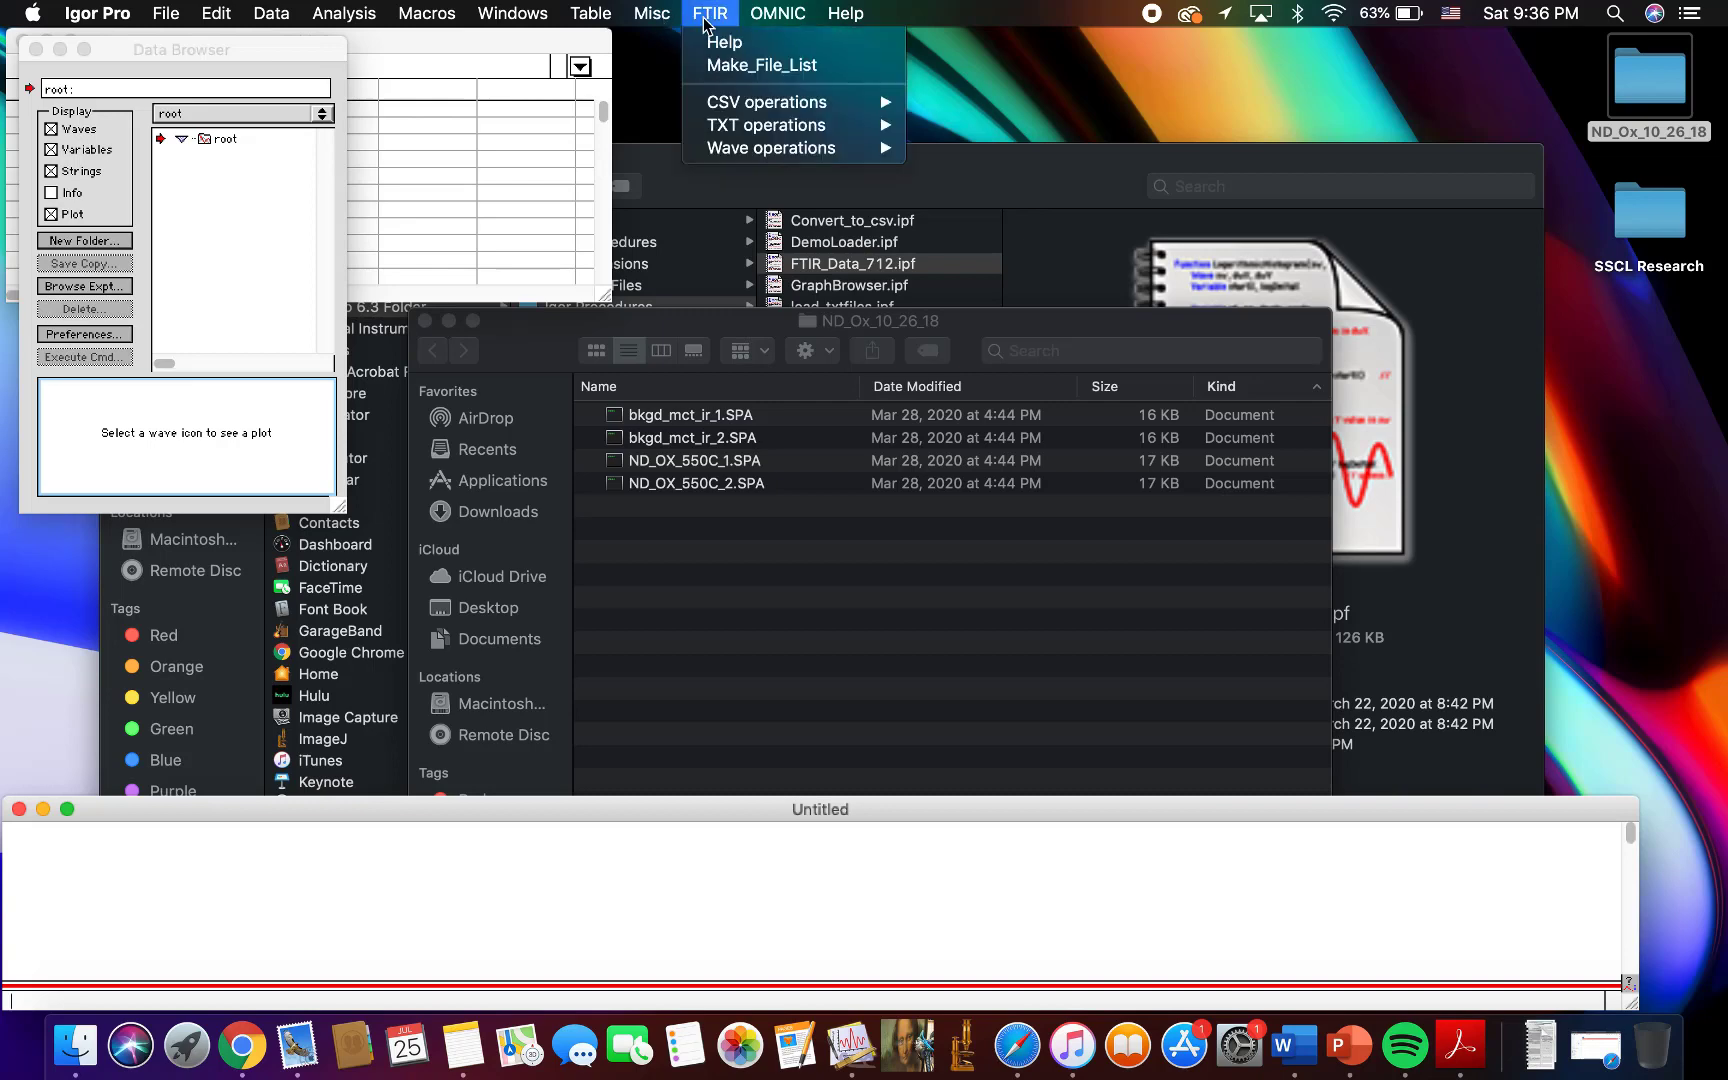
left_click(725, 67)
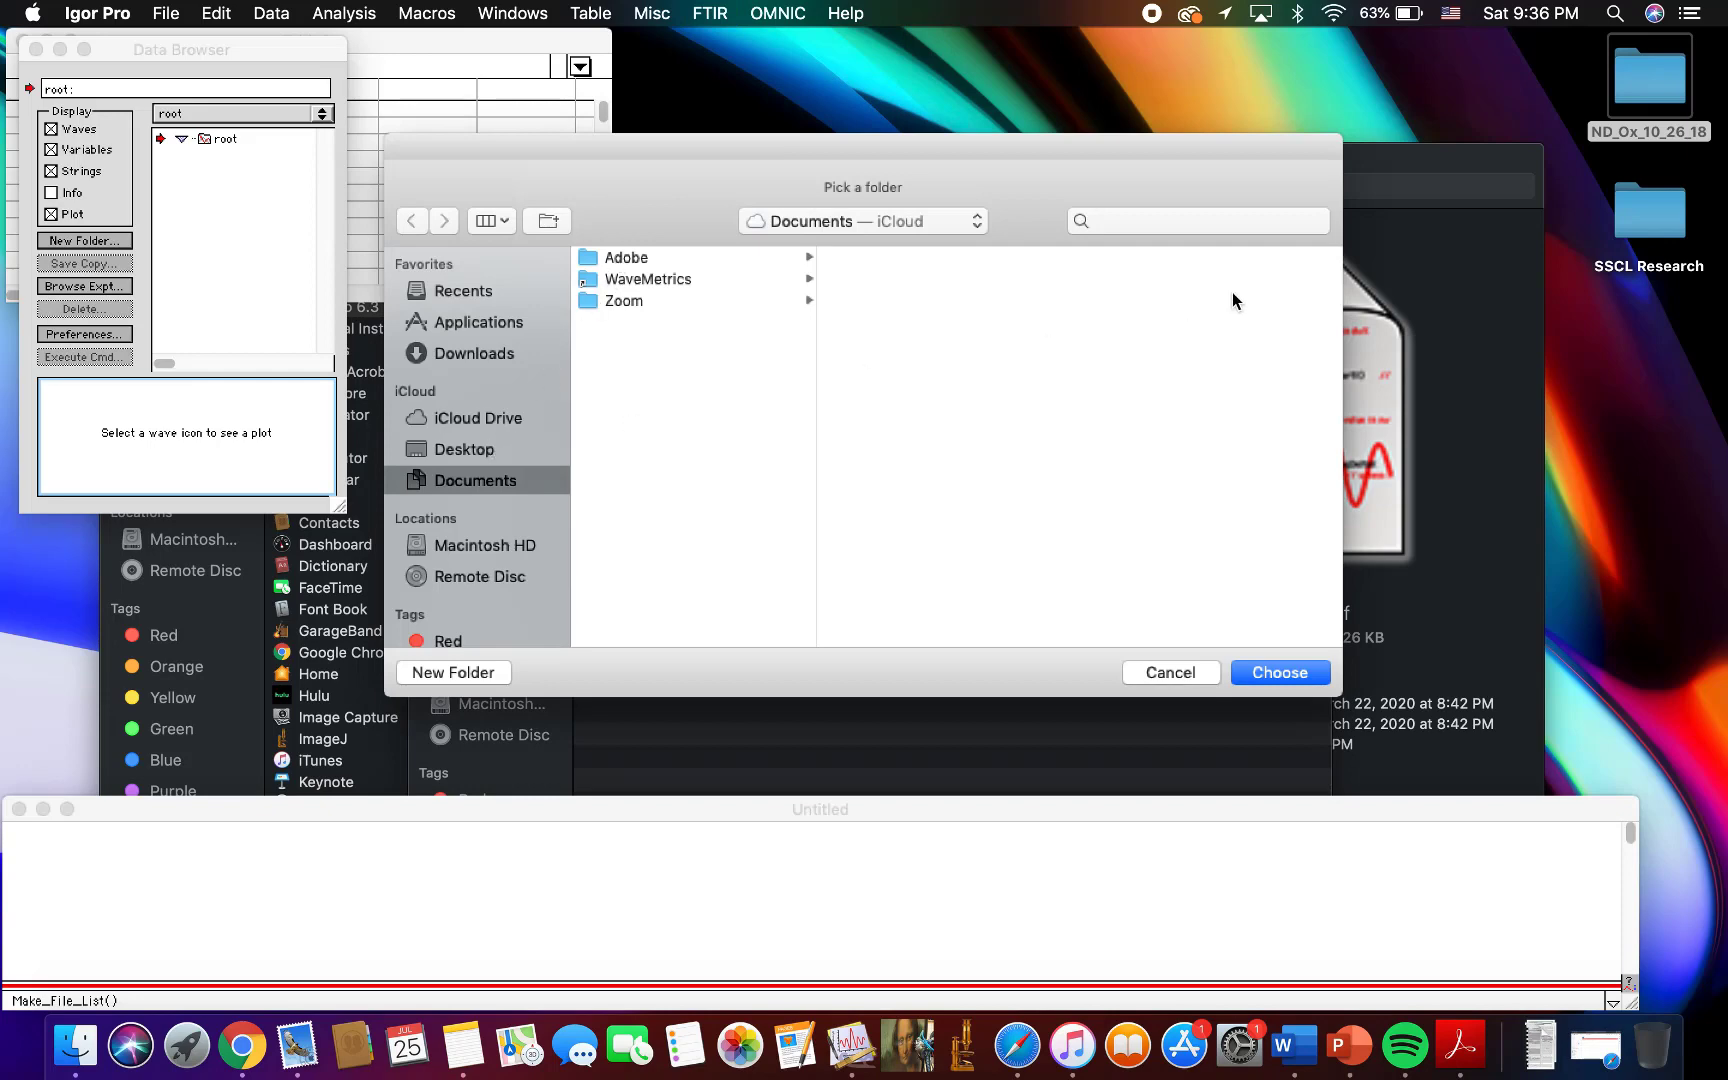
left_click(1636, 95)
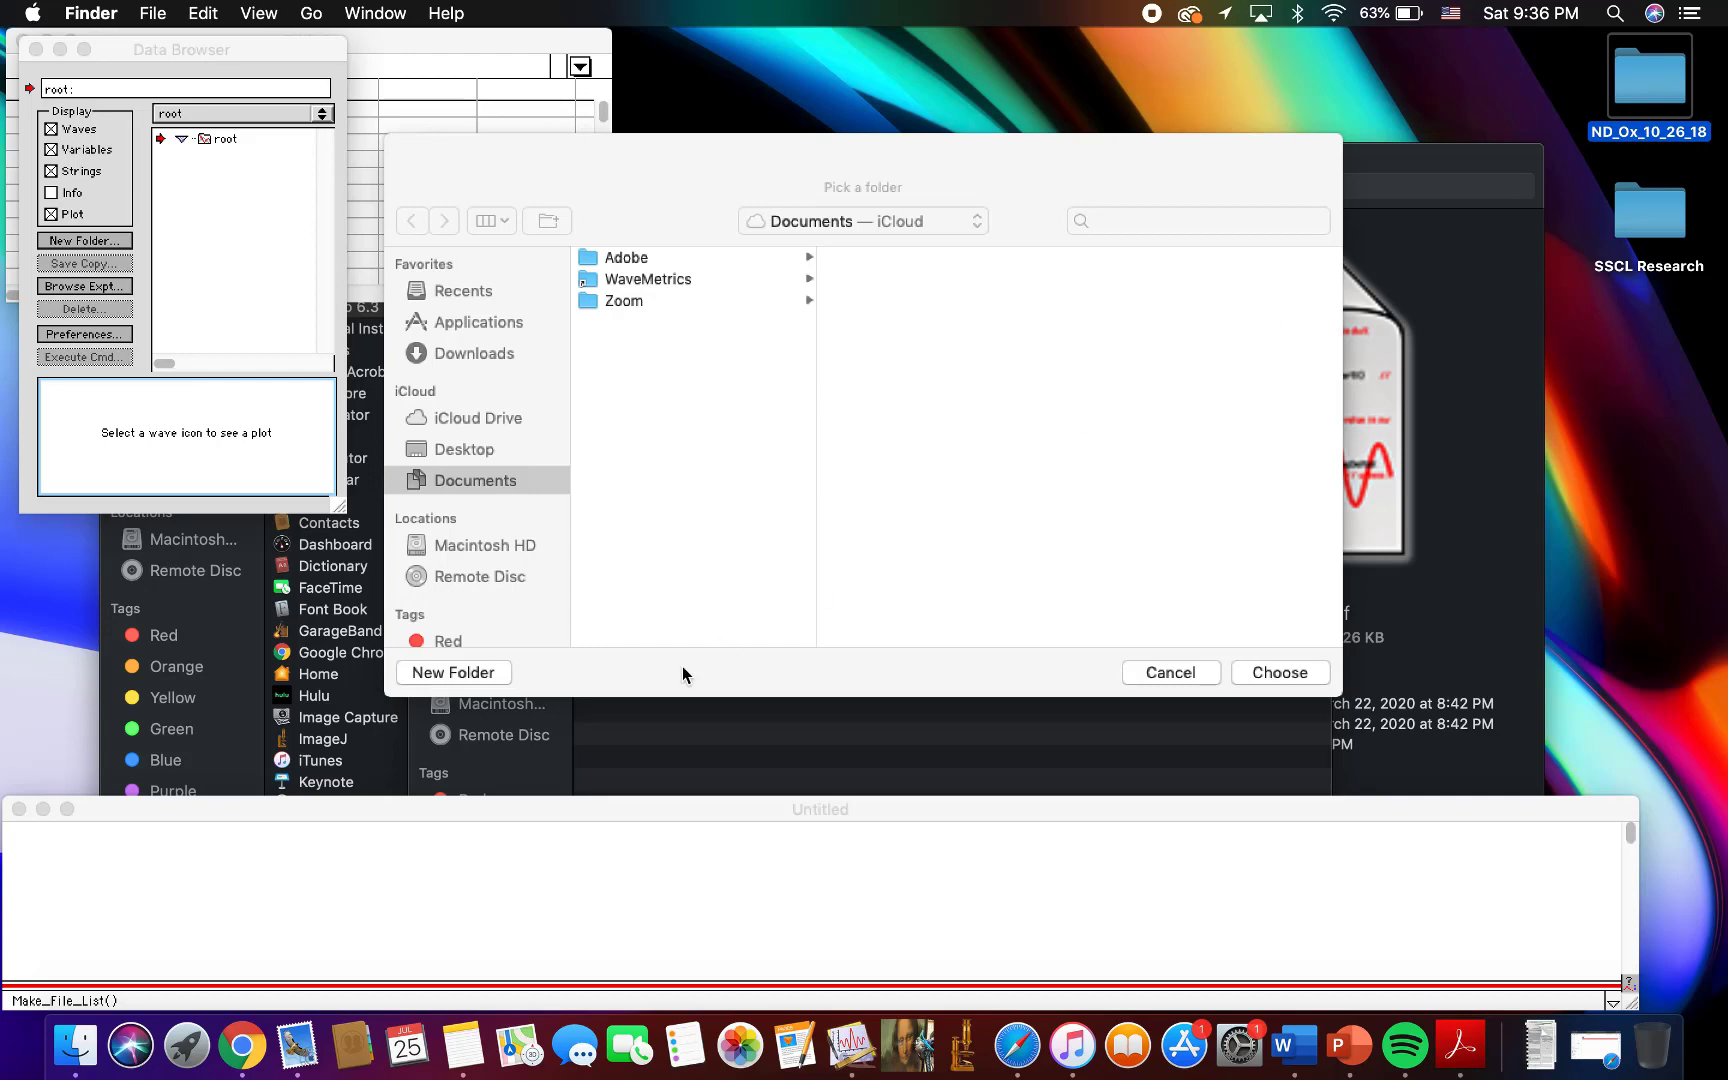
key("super+o")
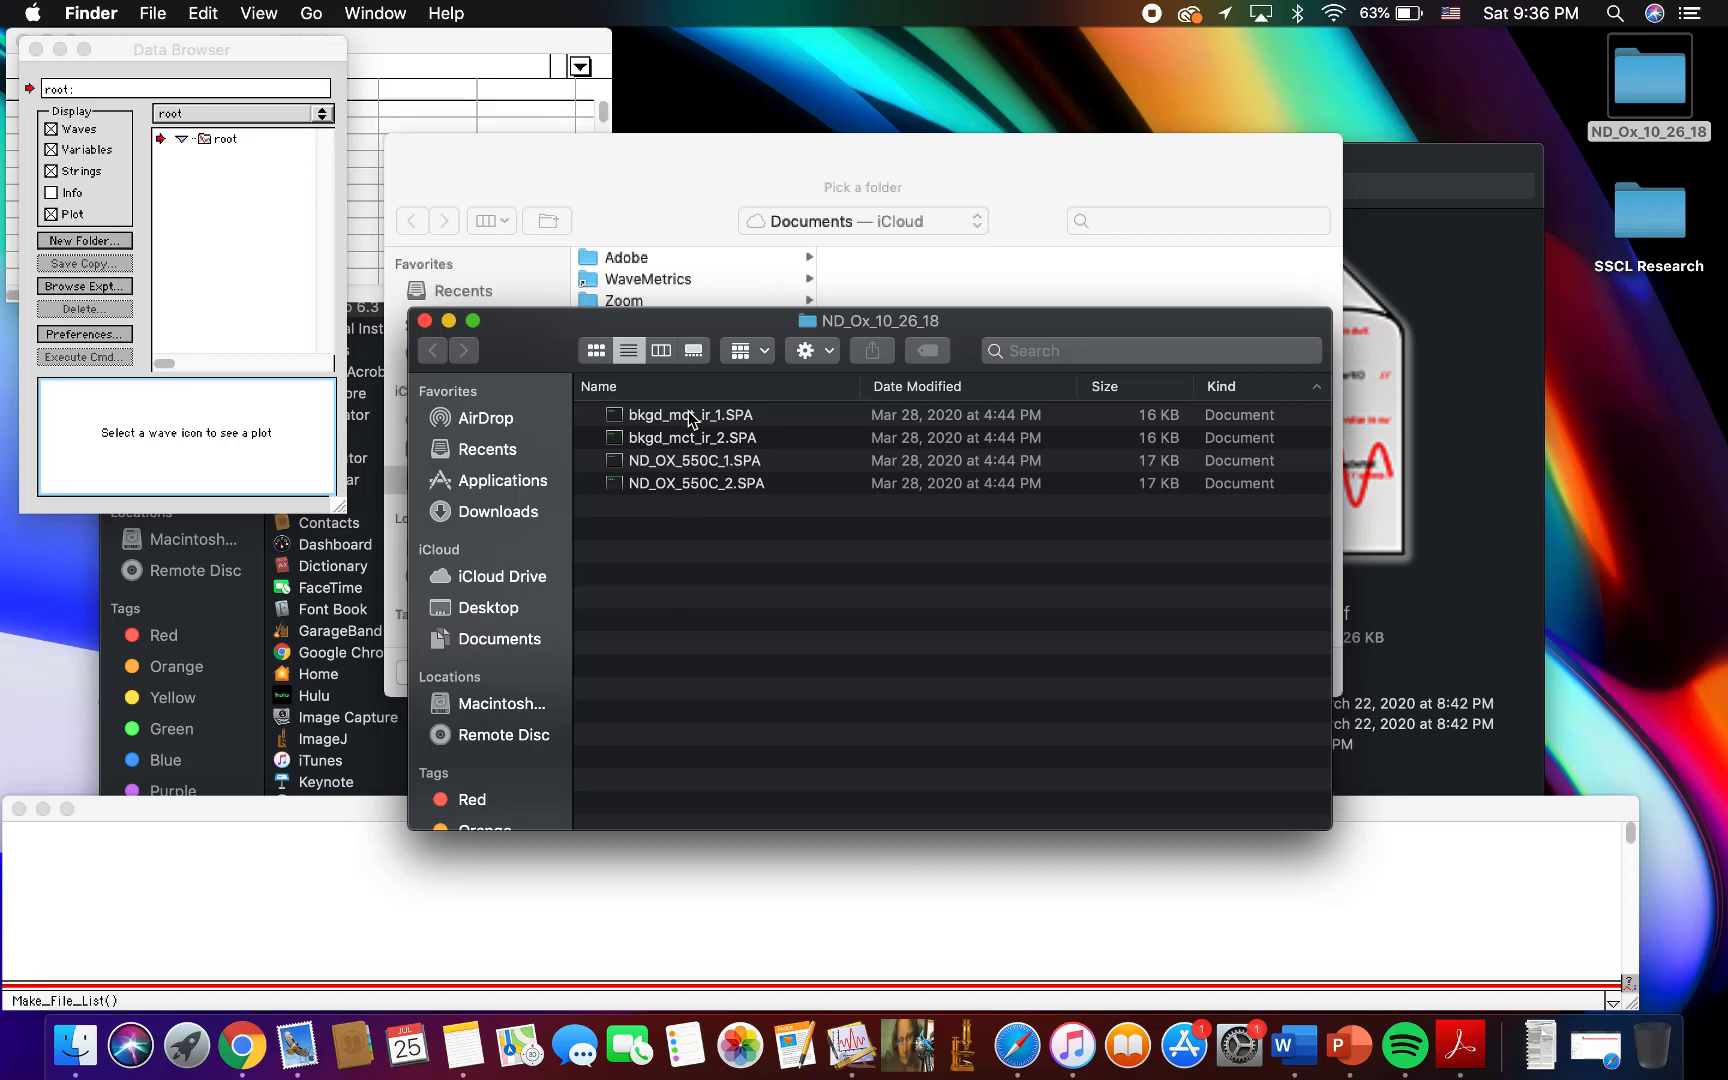
left_click(680, 219)
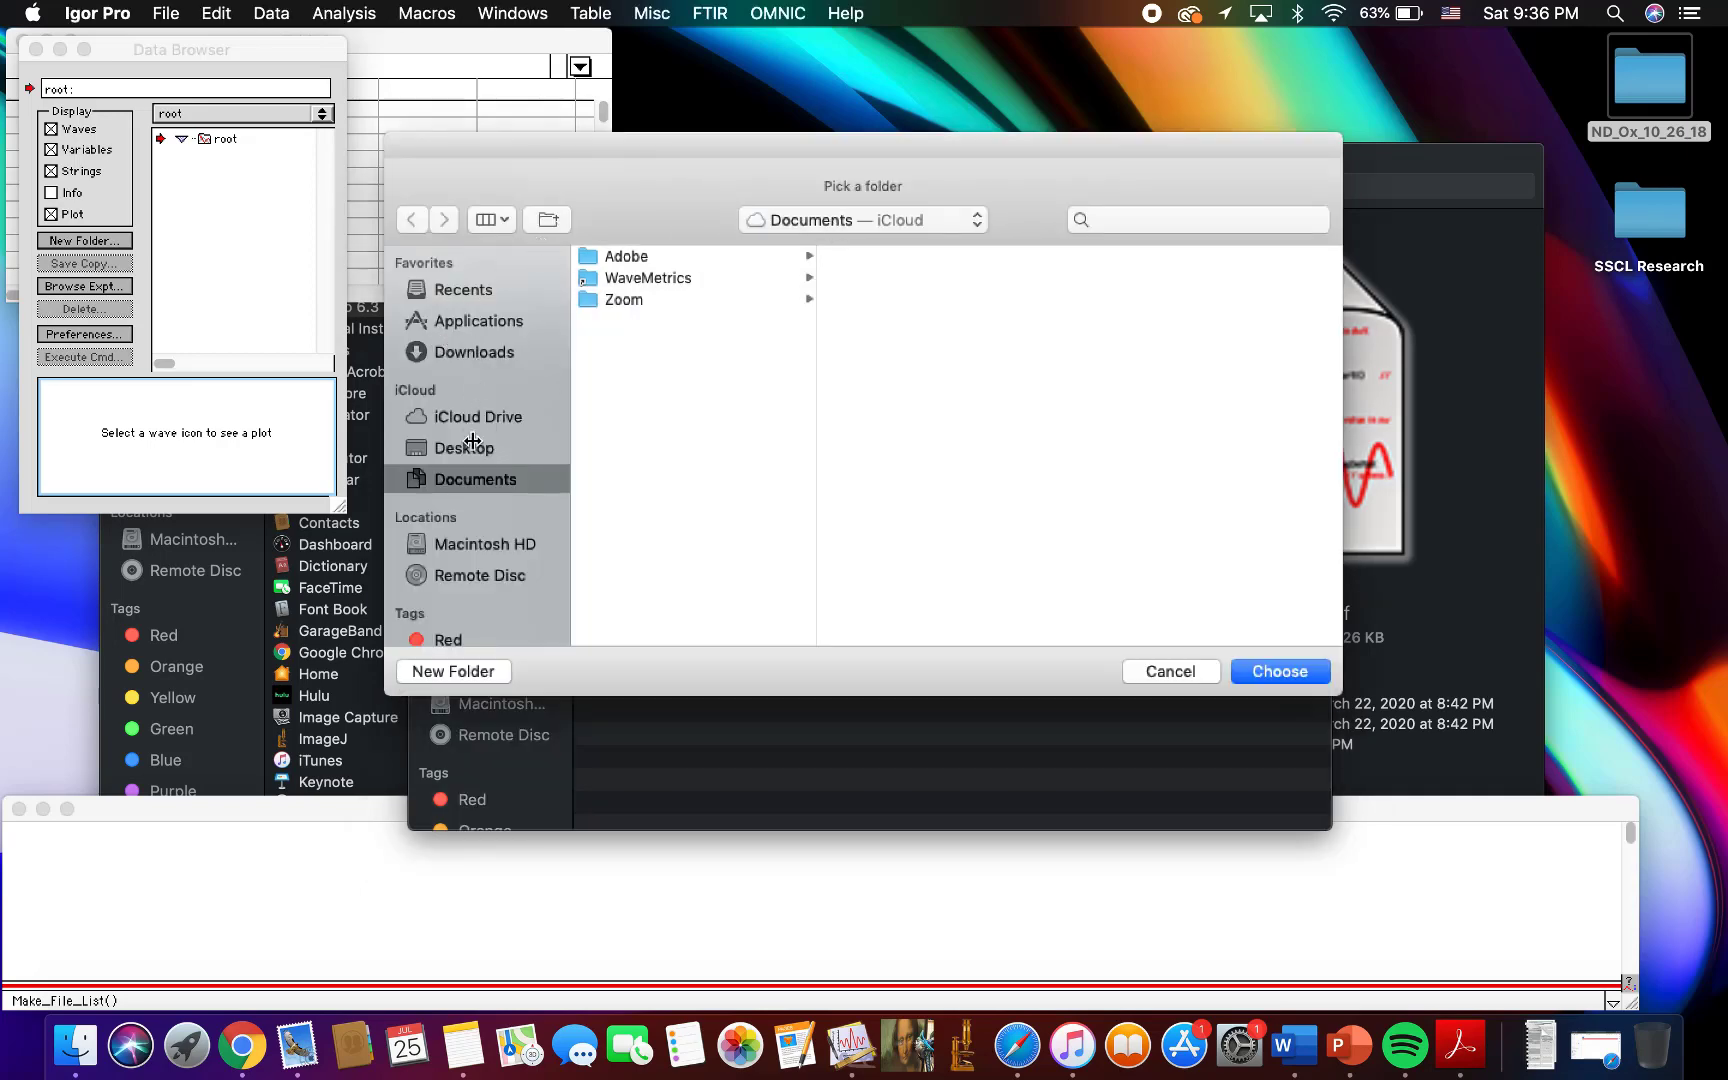
Step: Choose the Desktop folder ND_Ox_10_26_18 as the folder for the file list
left_click(473, 445)
left_click(663, 259)
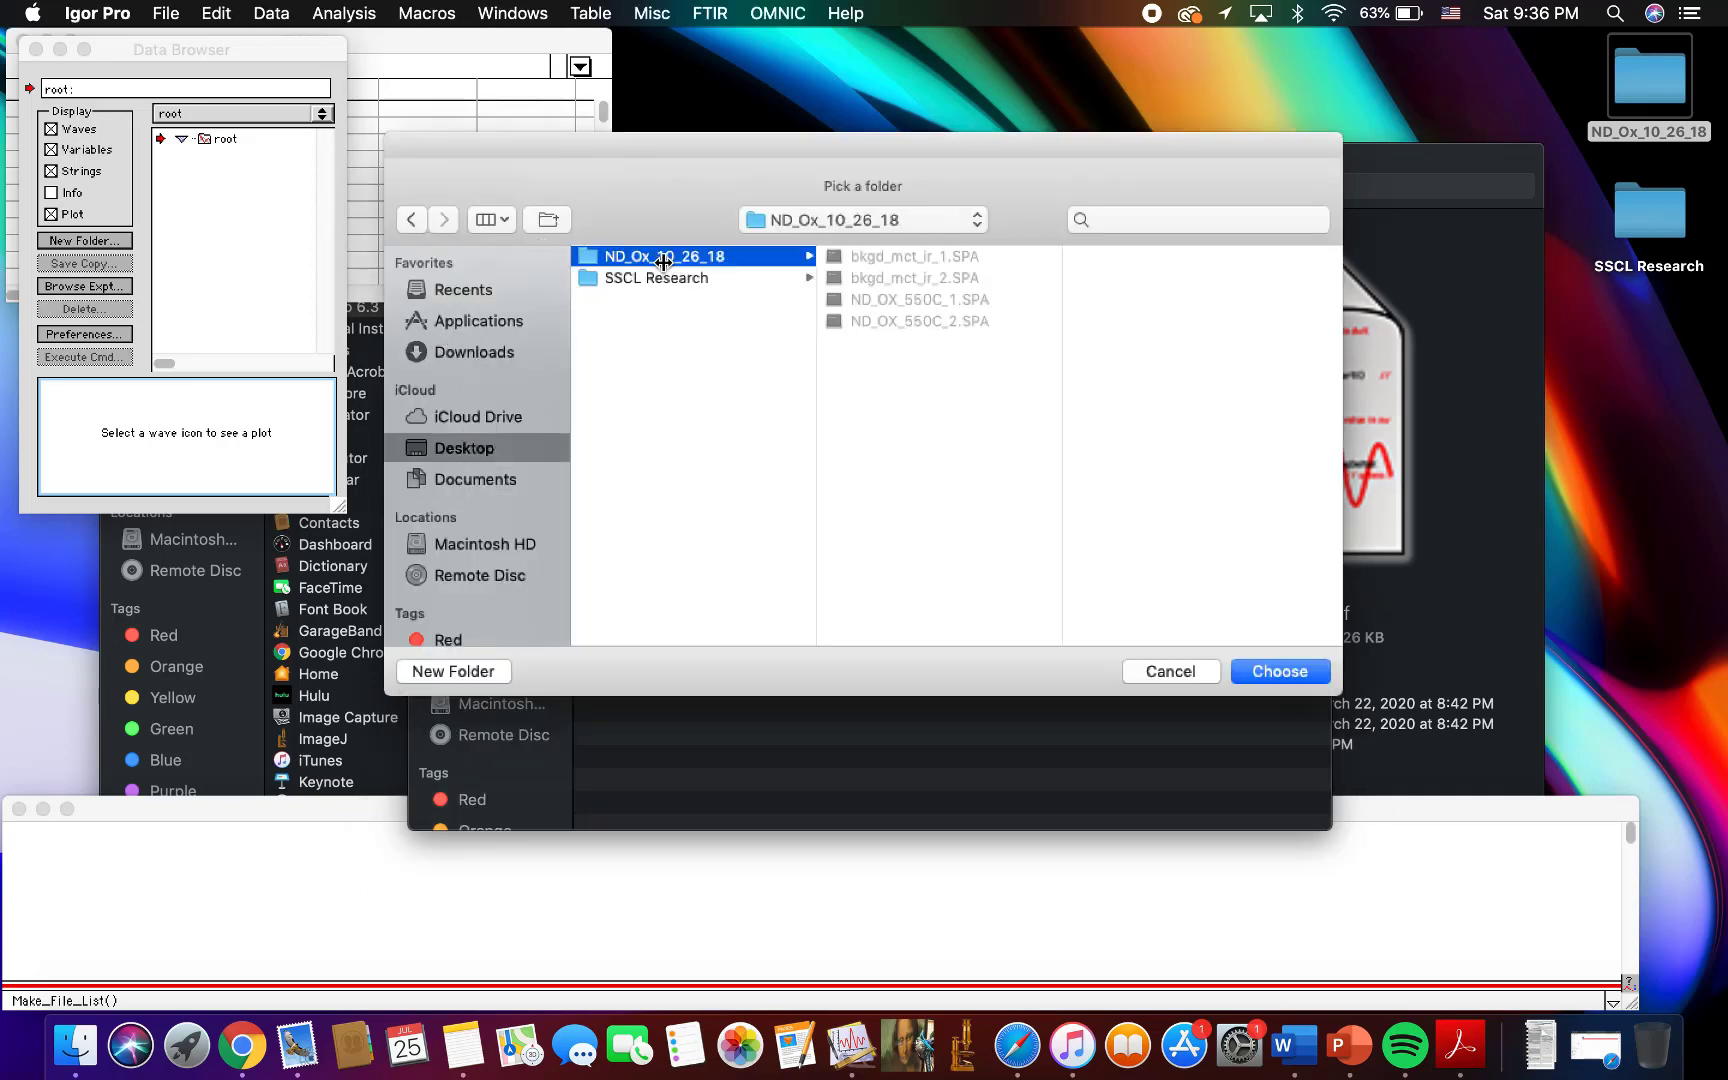
left_click(1257, 672)
Step: Set the file list's file type to .csv and save it as file_list.txt in the ND_Ox_10_26_18 folder
left_click(805, 502)
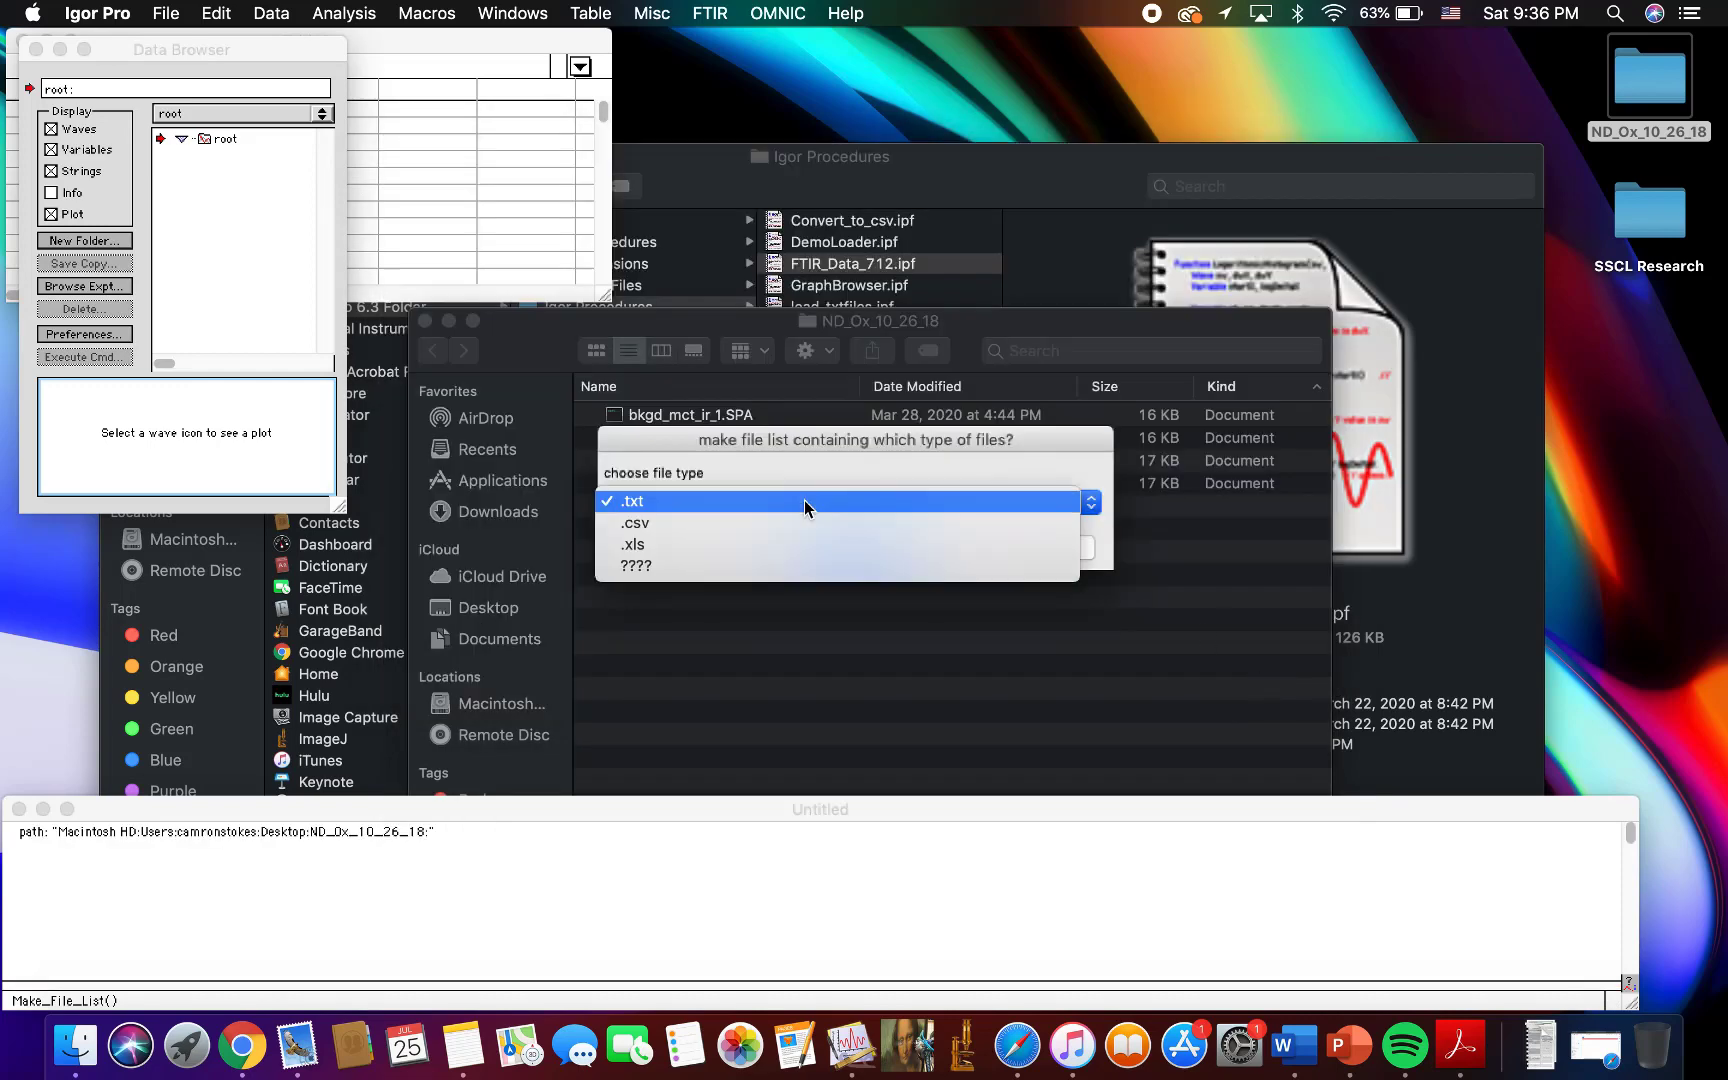
left_click(795, 524)
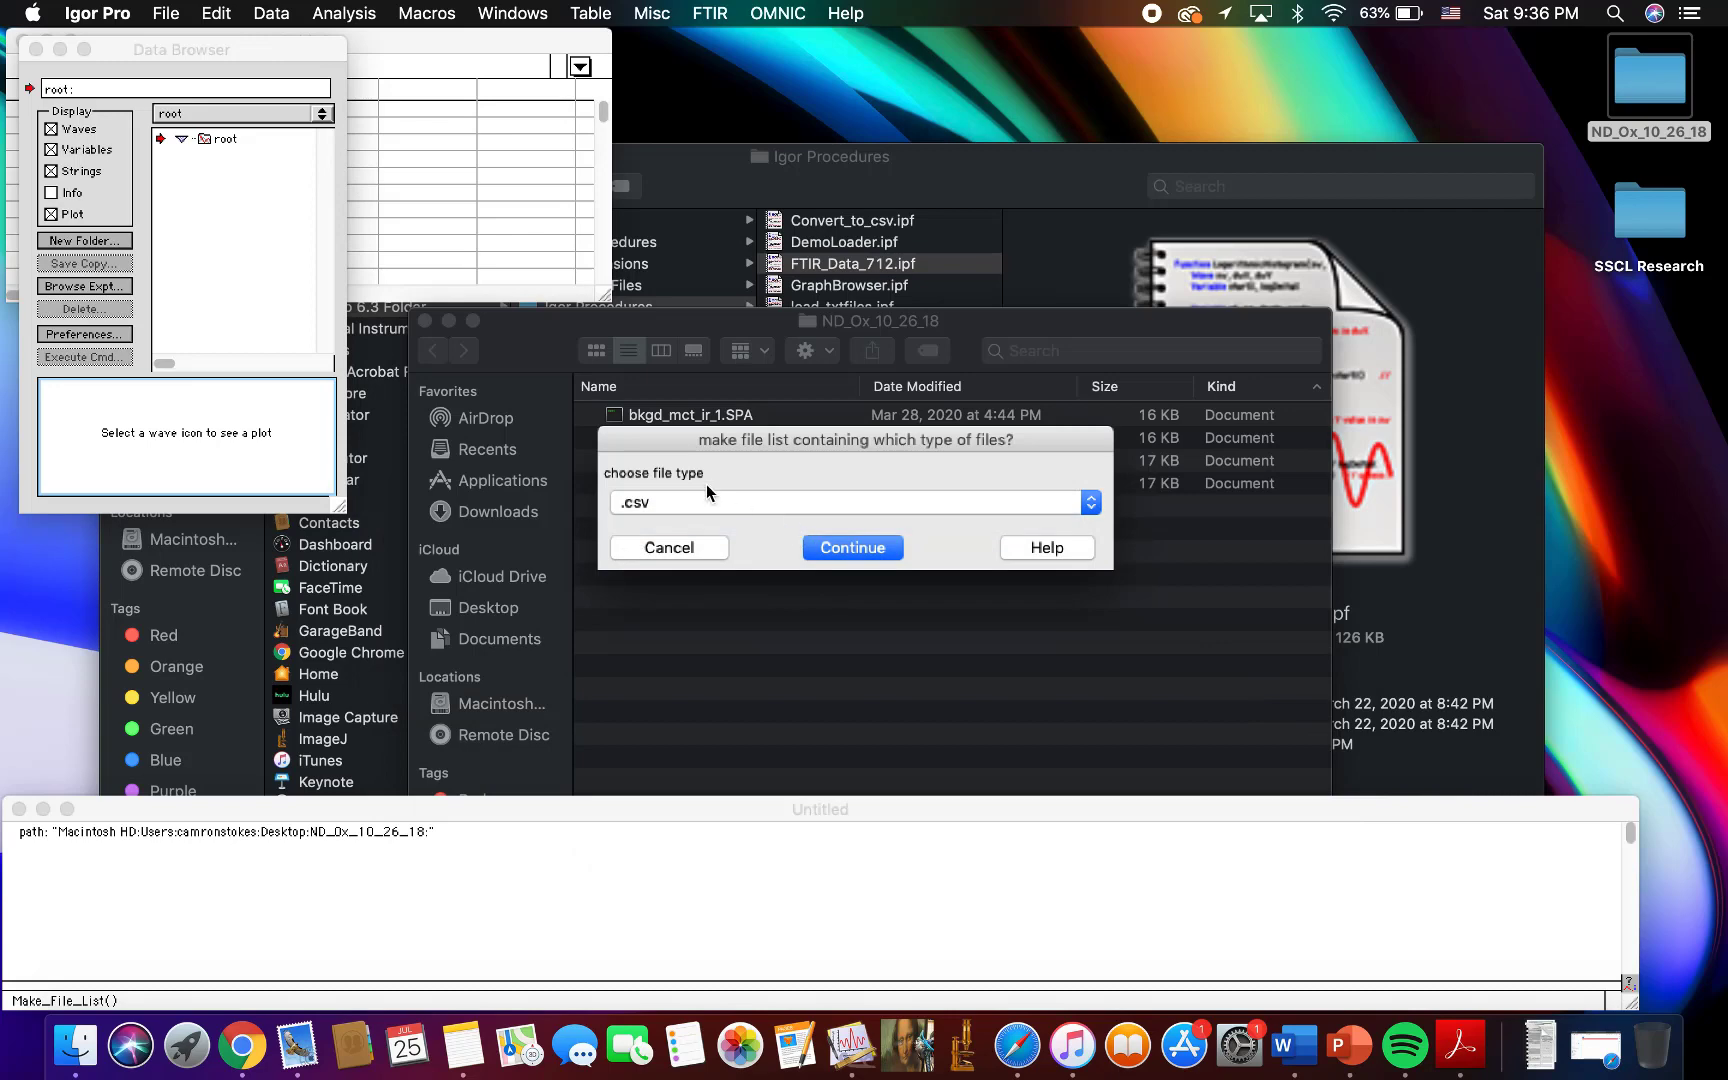
left_click(820, 551)
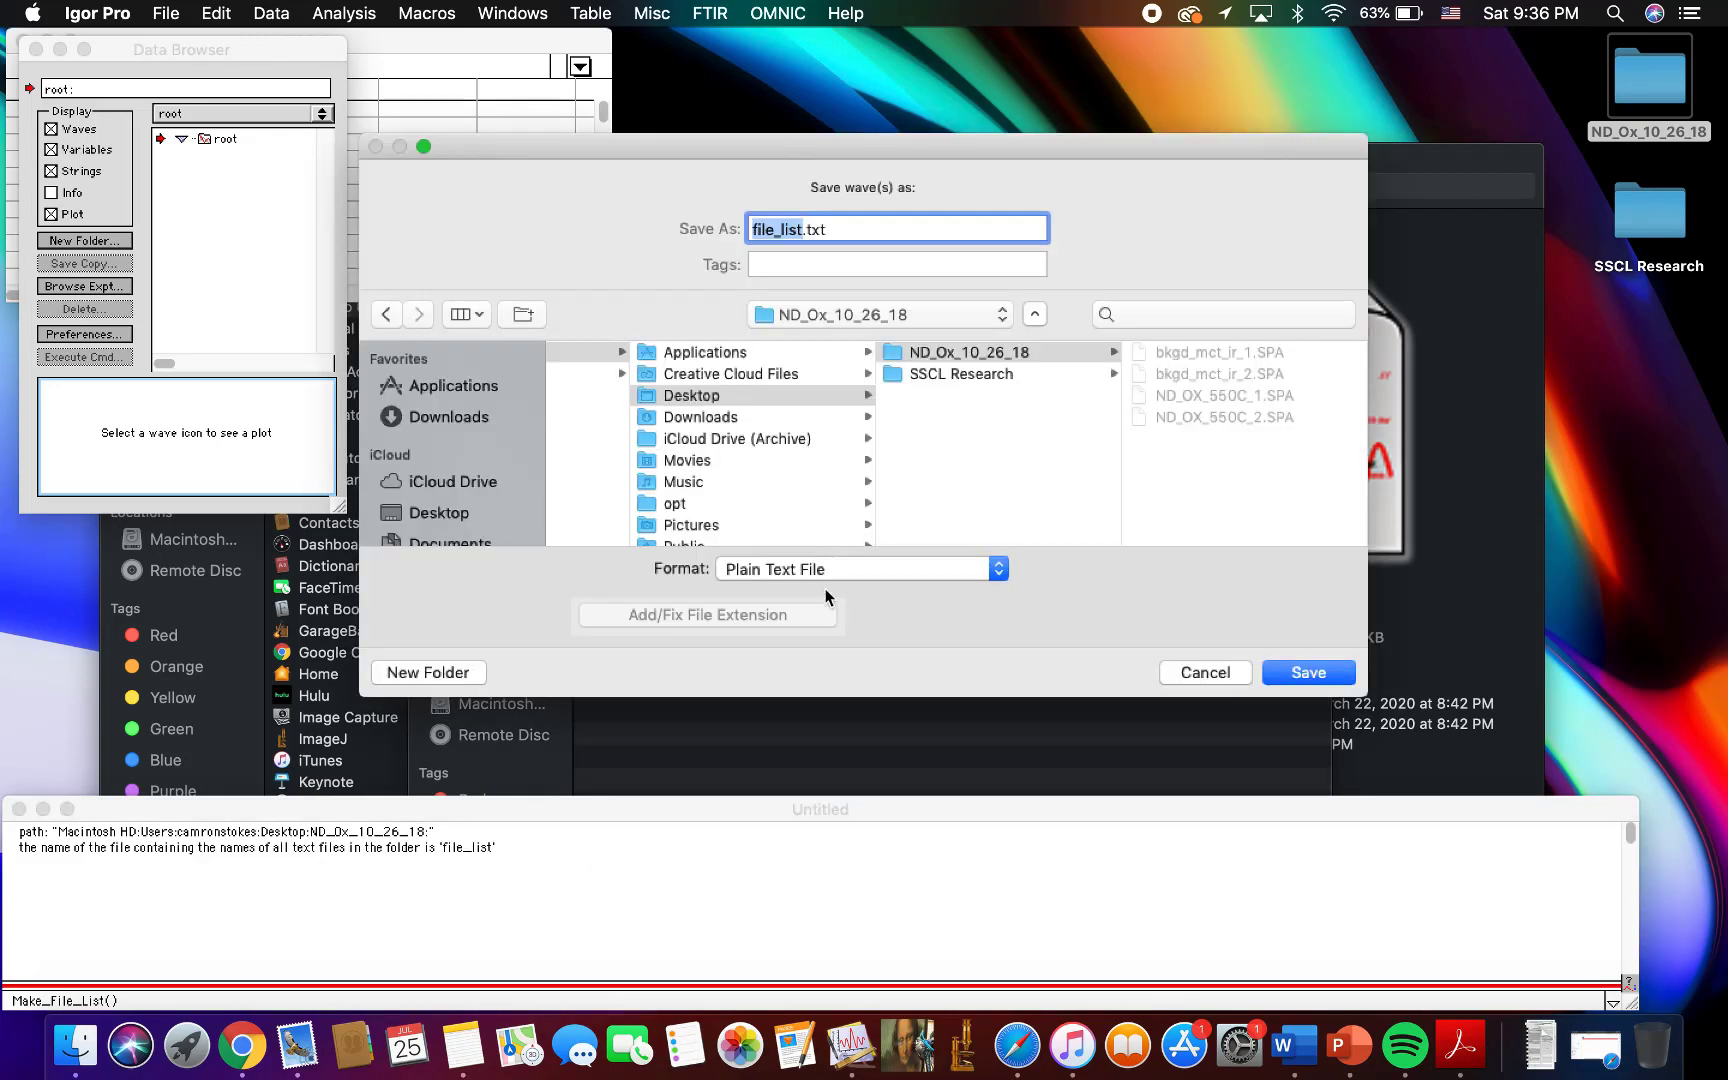
left_click(1038, 355)
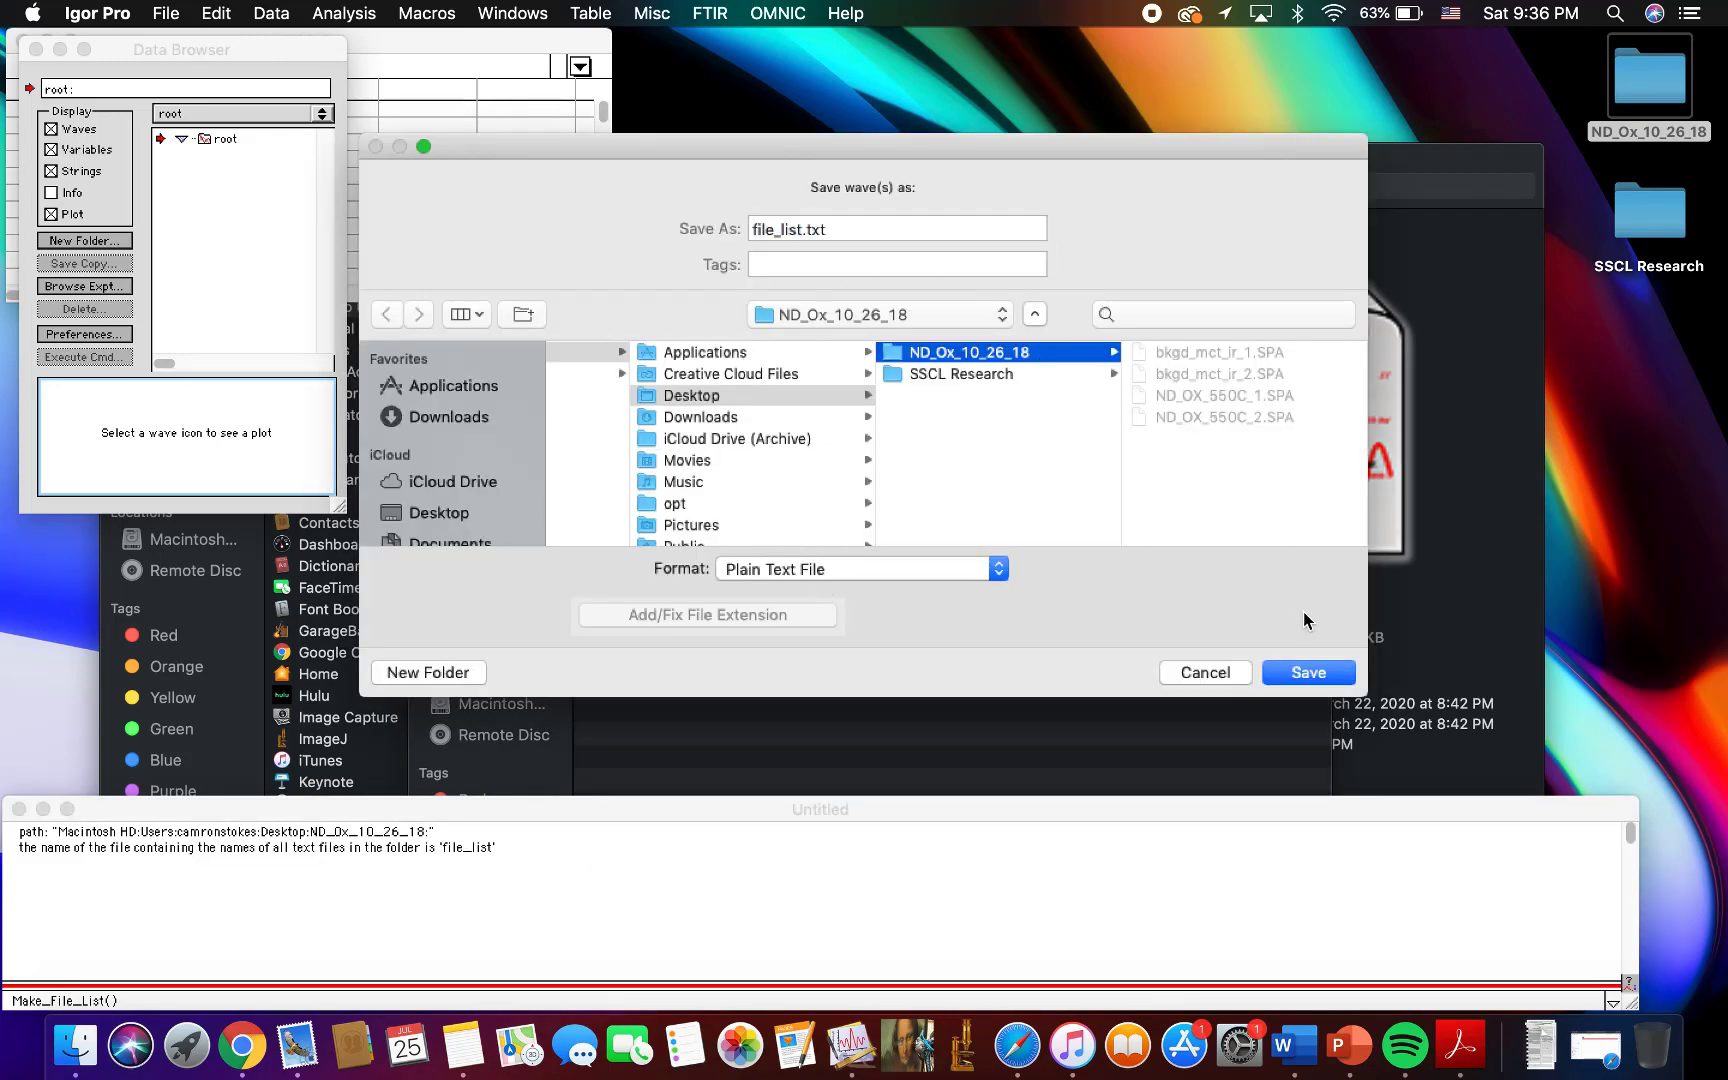
left_click(1323, 664)
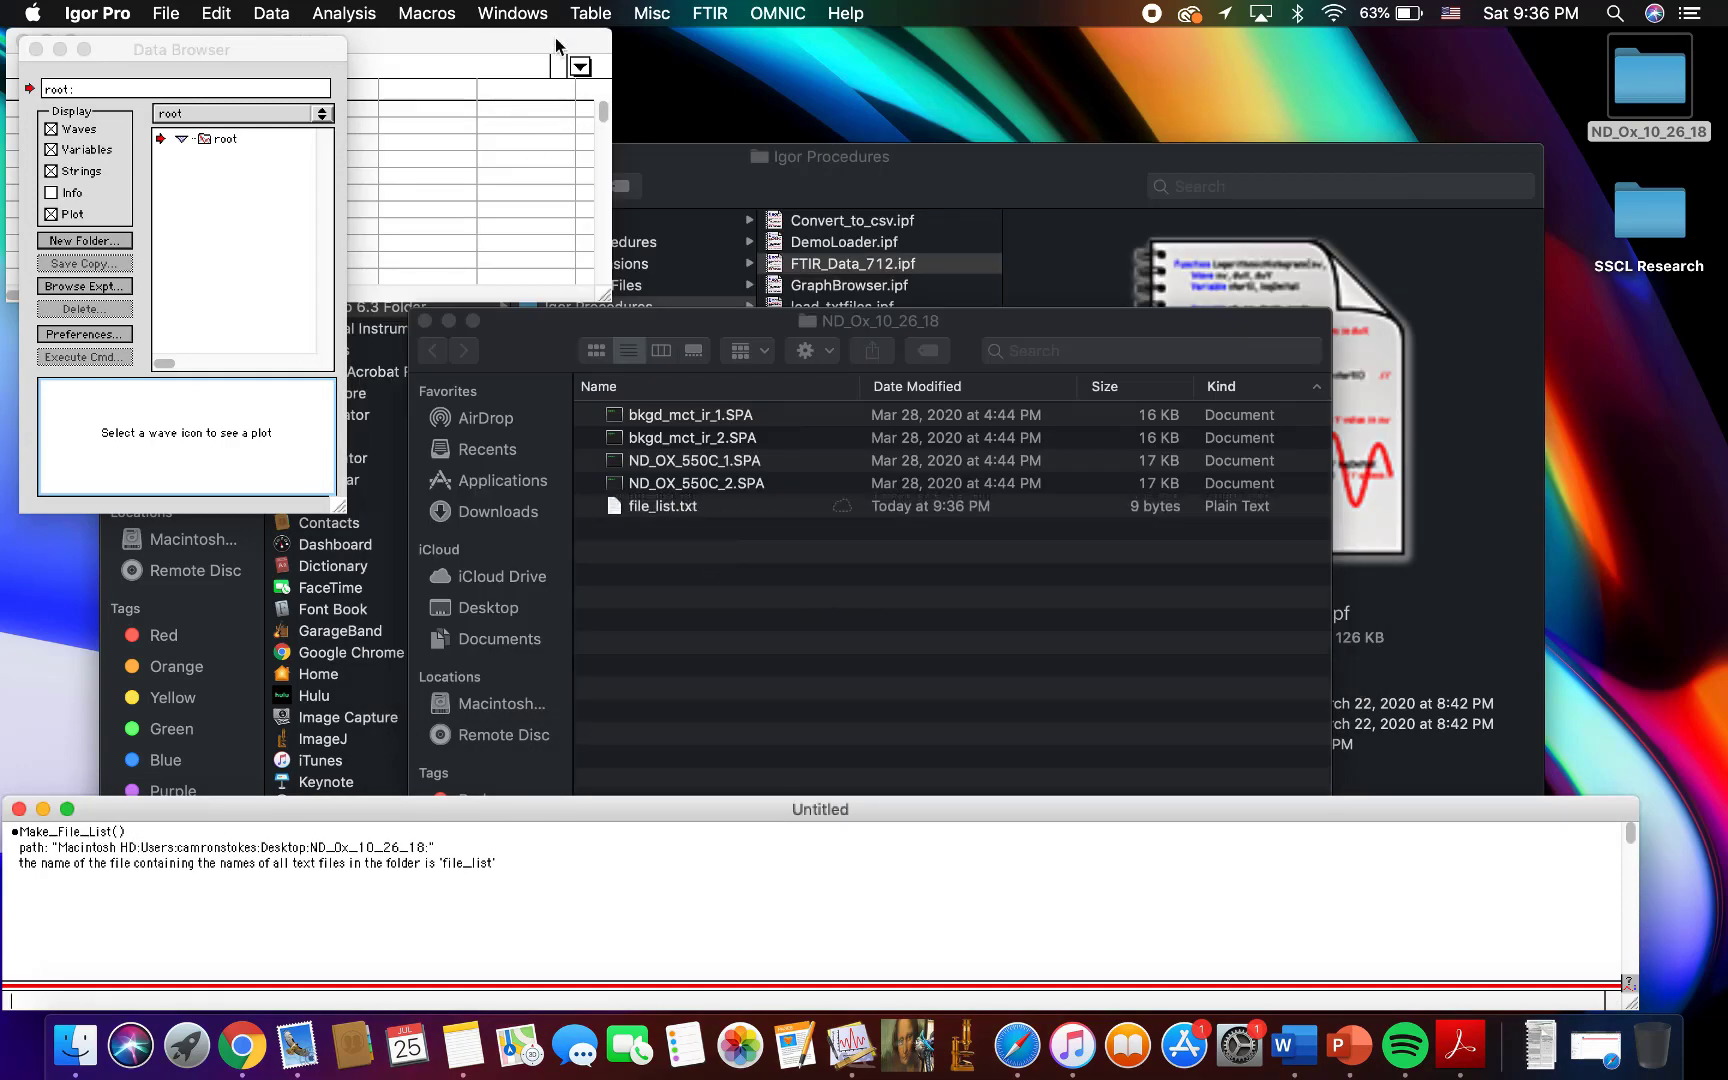
Step: Run the OMNIC spa_to_csv conversion on the Desktop folder ND_Ox_10_26_18
left_click(776, 14)
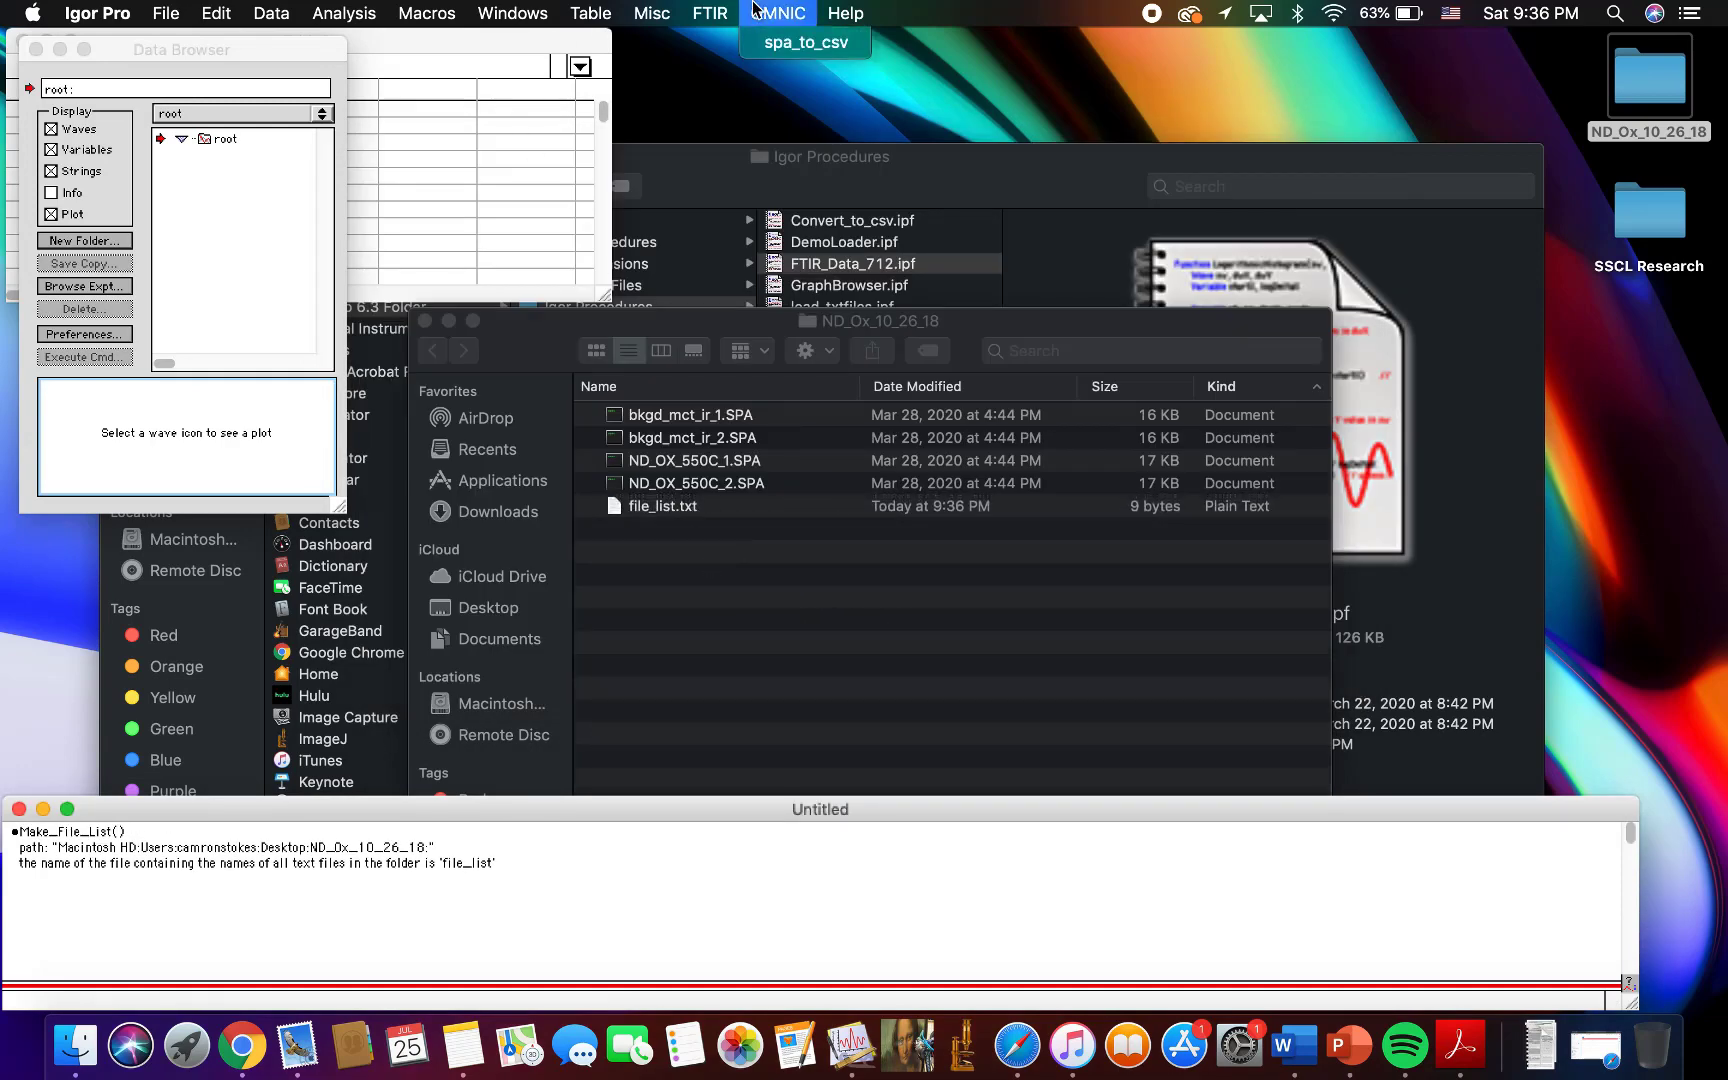
left_click(783, 46)
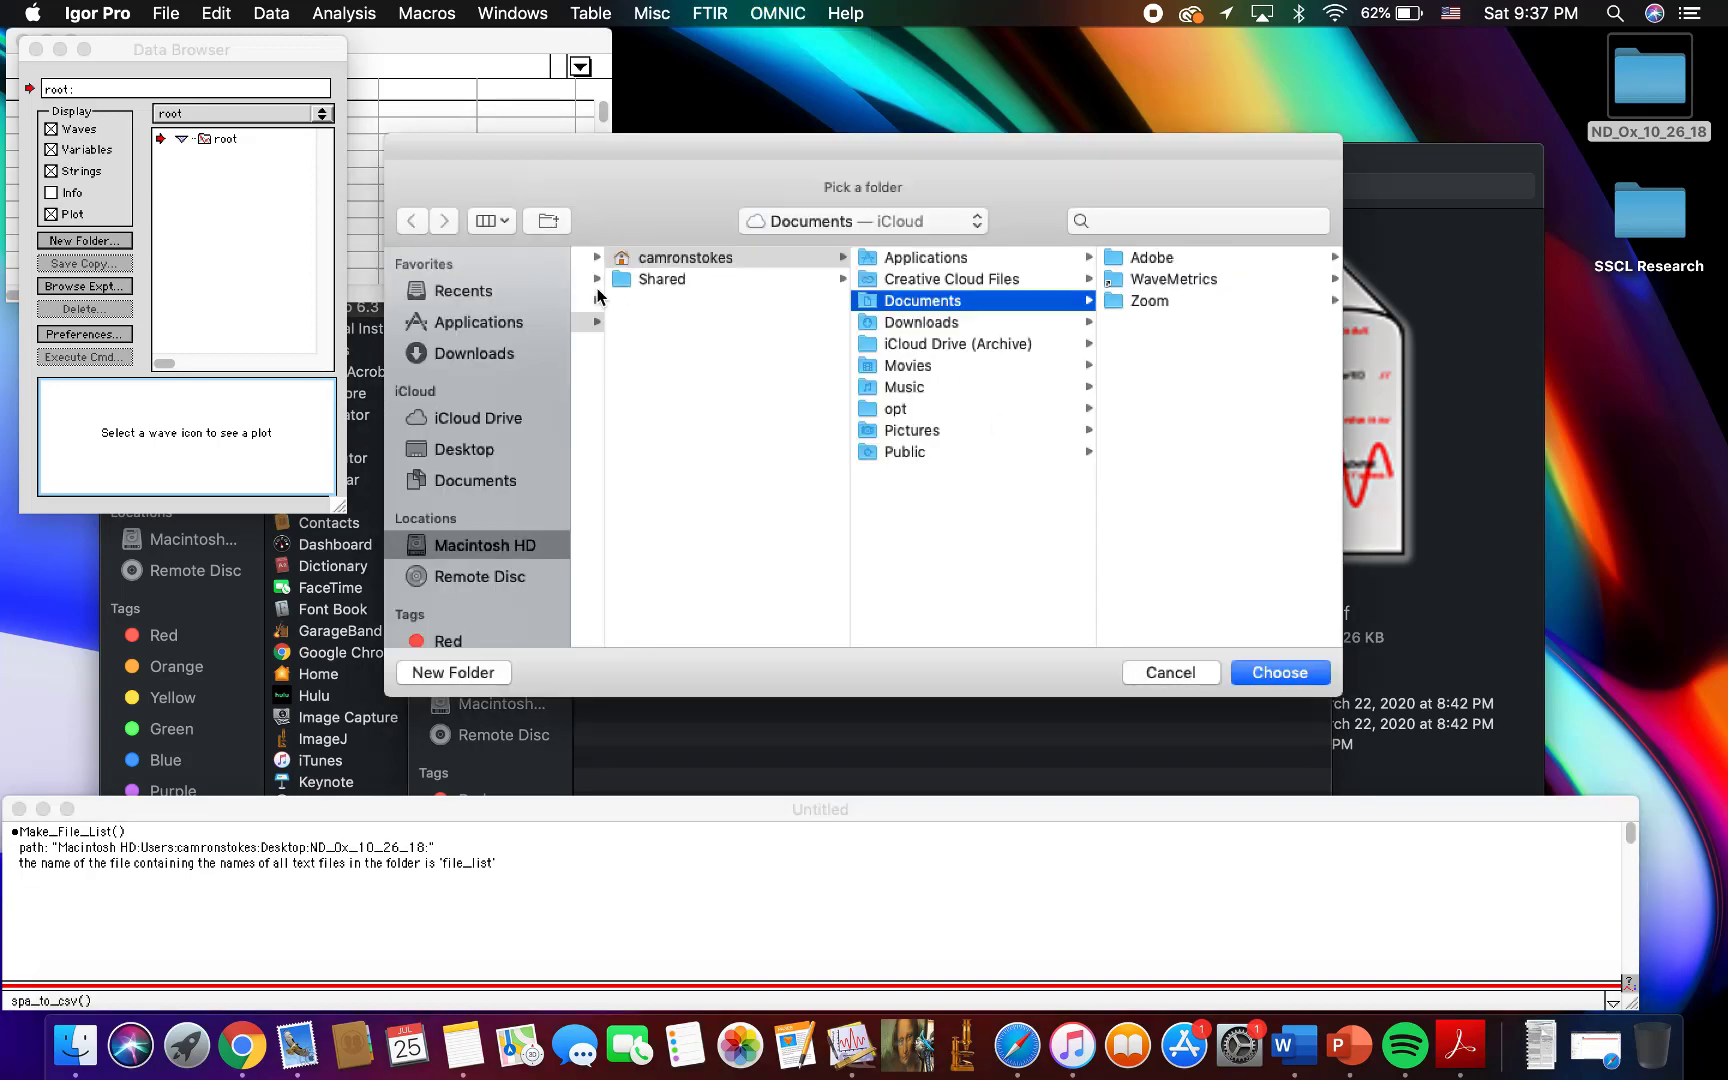
left_click(481, 452)
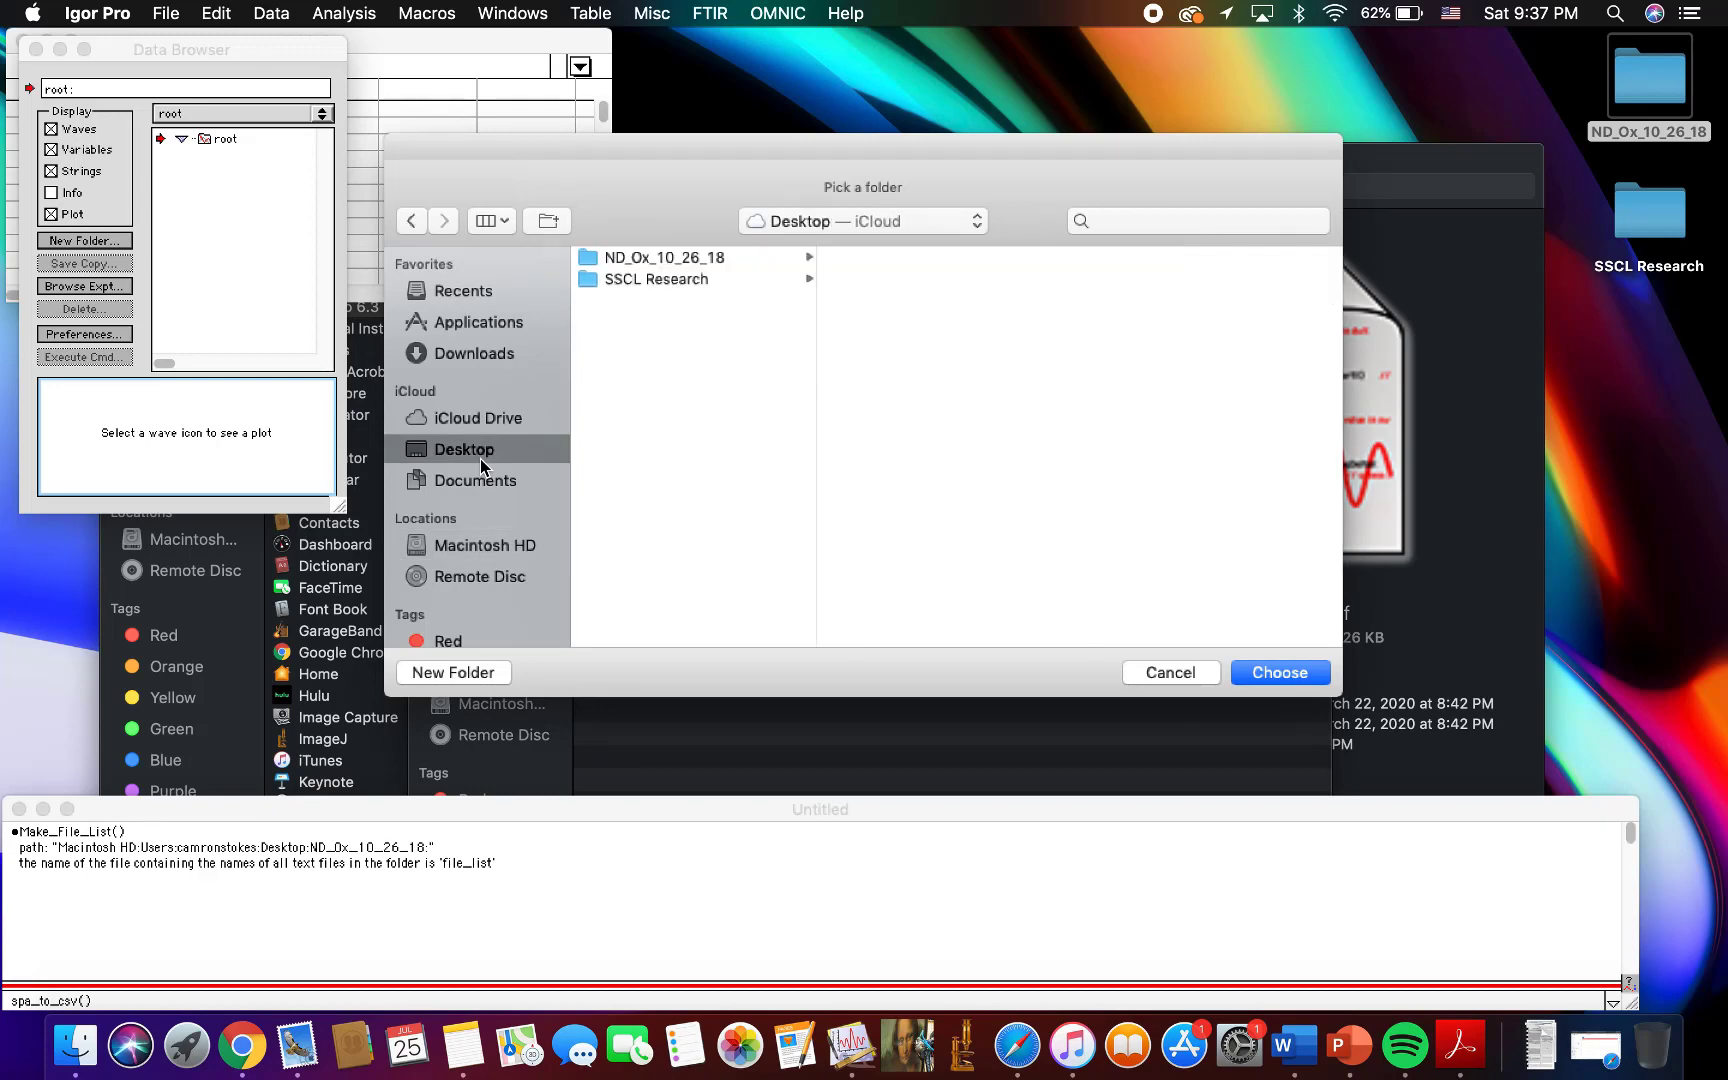
left_click(643, 276)
left_click(643, 259)
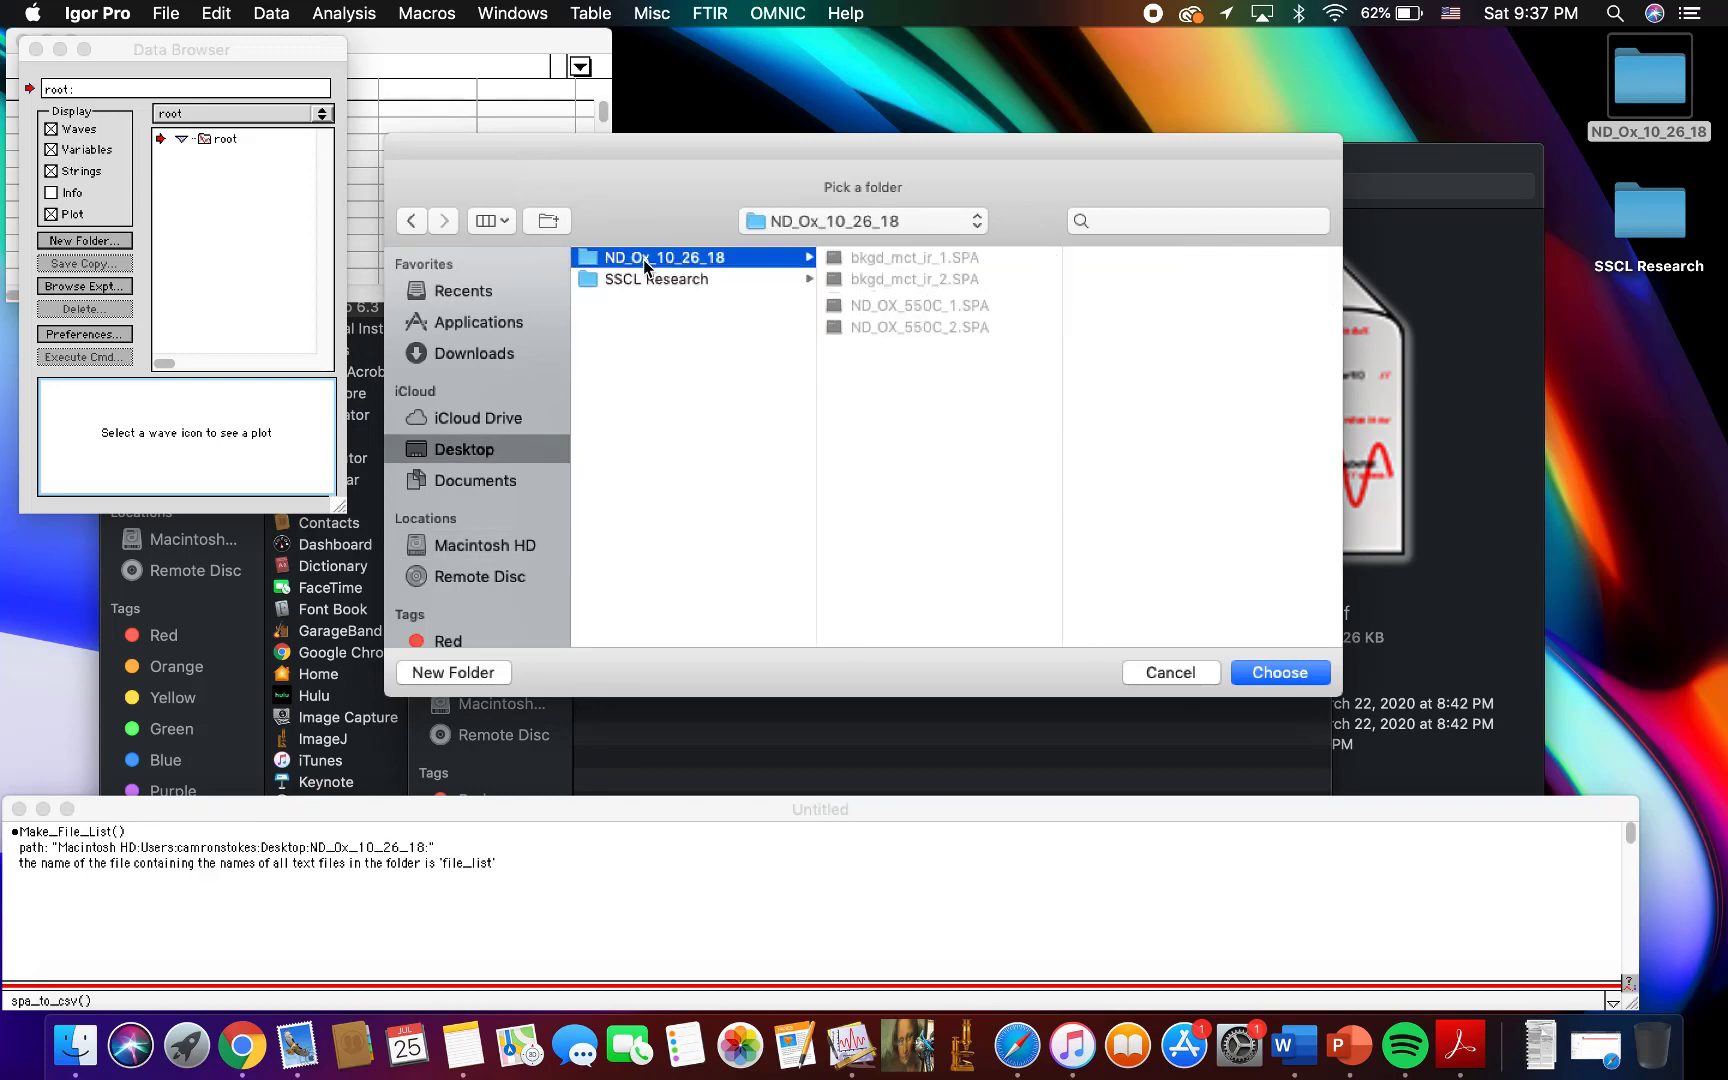
left_click(1268, 673)
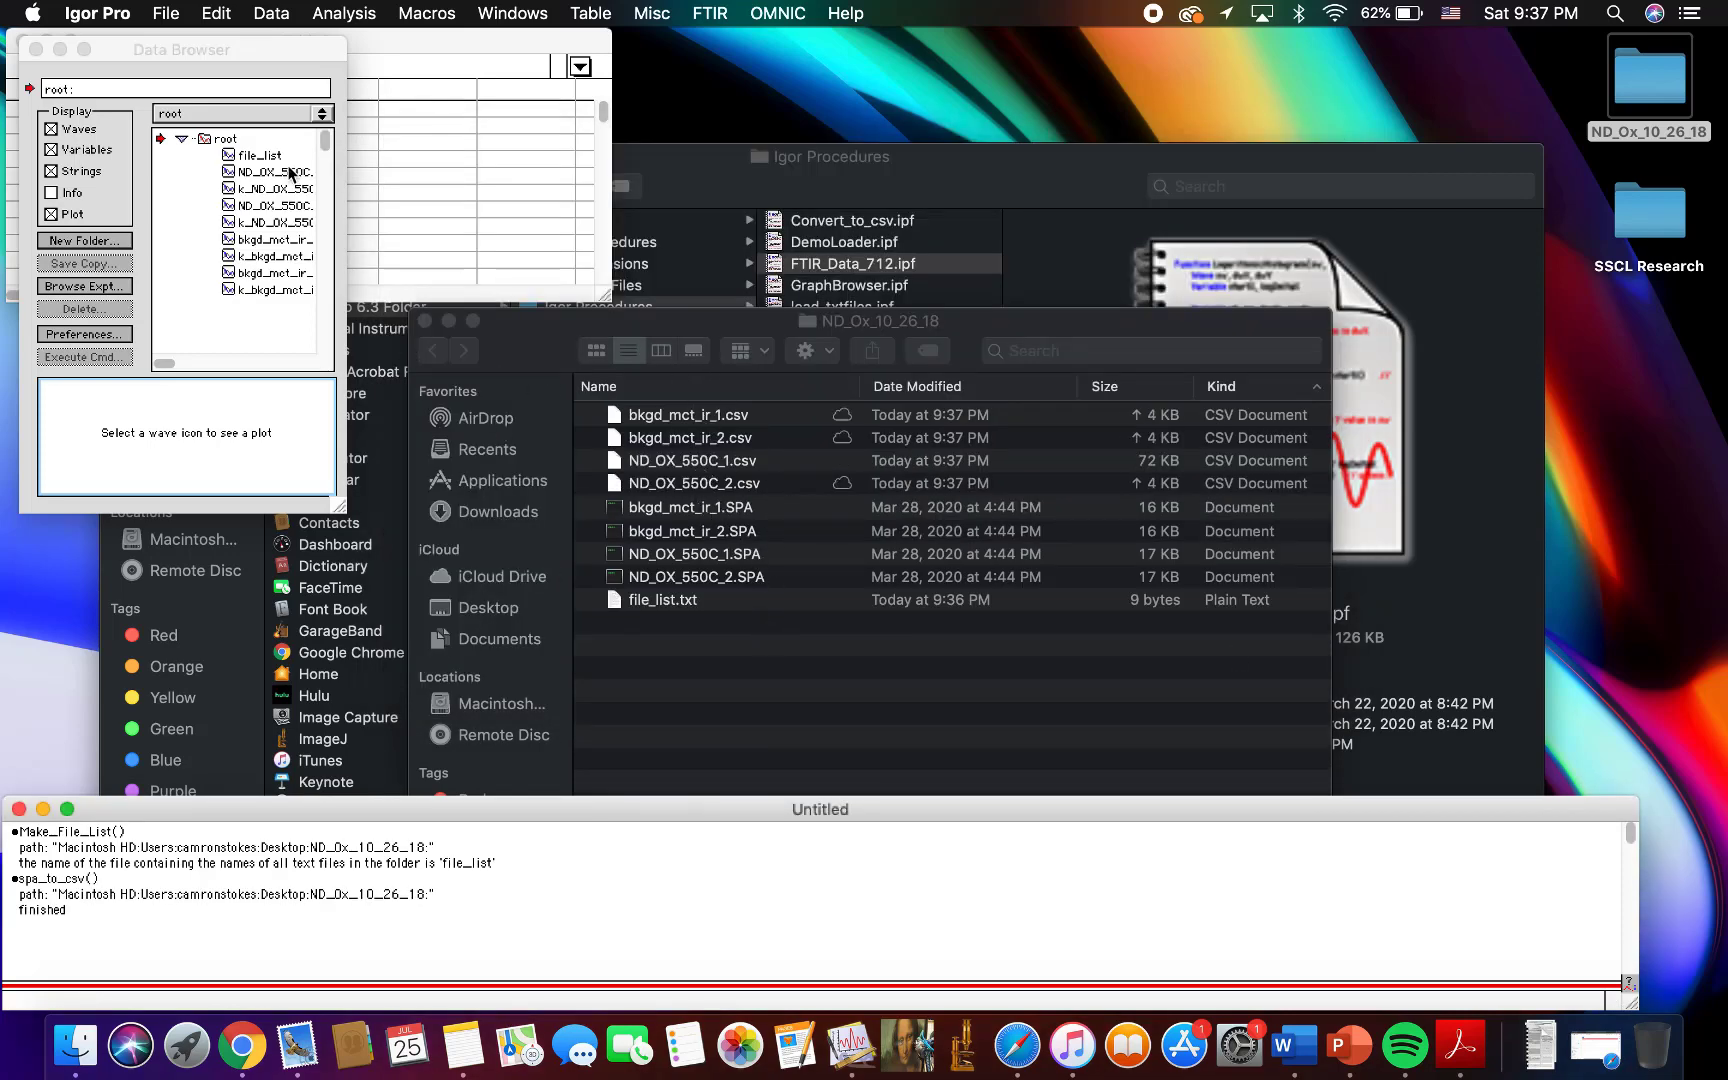
Step: Enlarge the Data Browser and preview the plots of waves ND_OX_550C_1, k_ND_OX_550C_1 and ND_OX_550C_2
left_click(338, 505)
left_click_drag(338, 505, 485, 522)
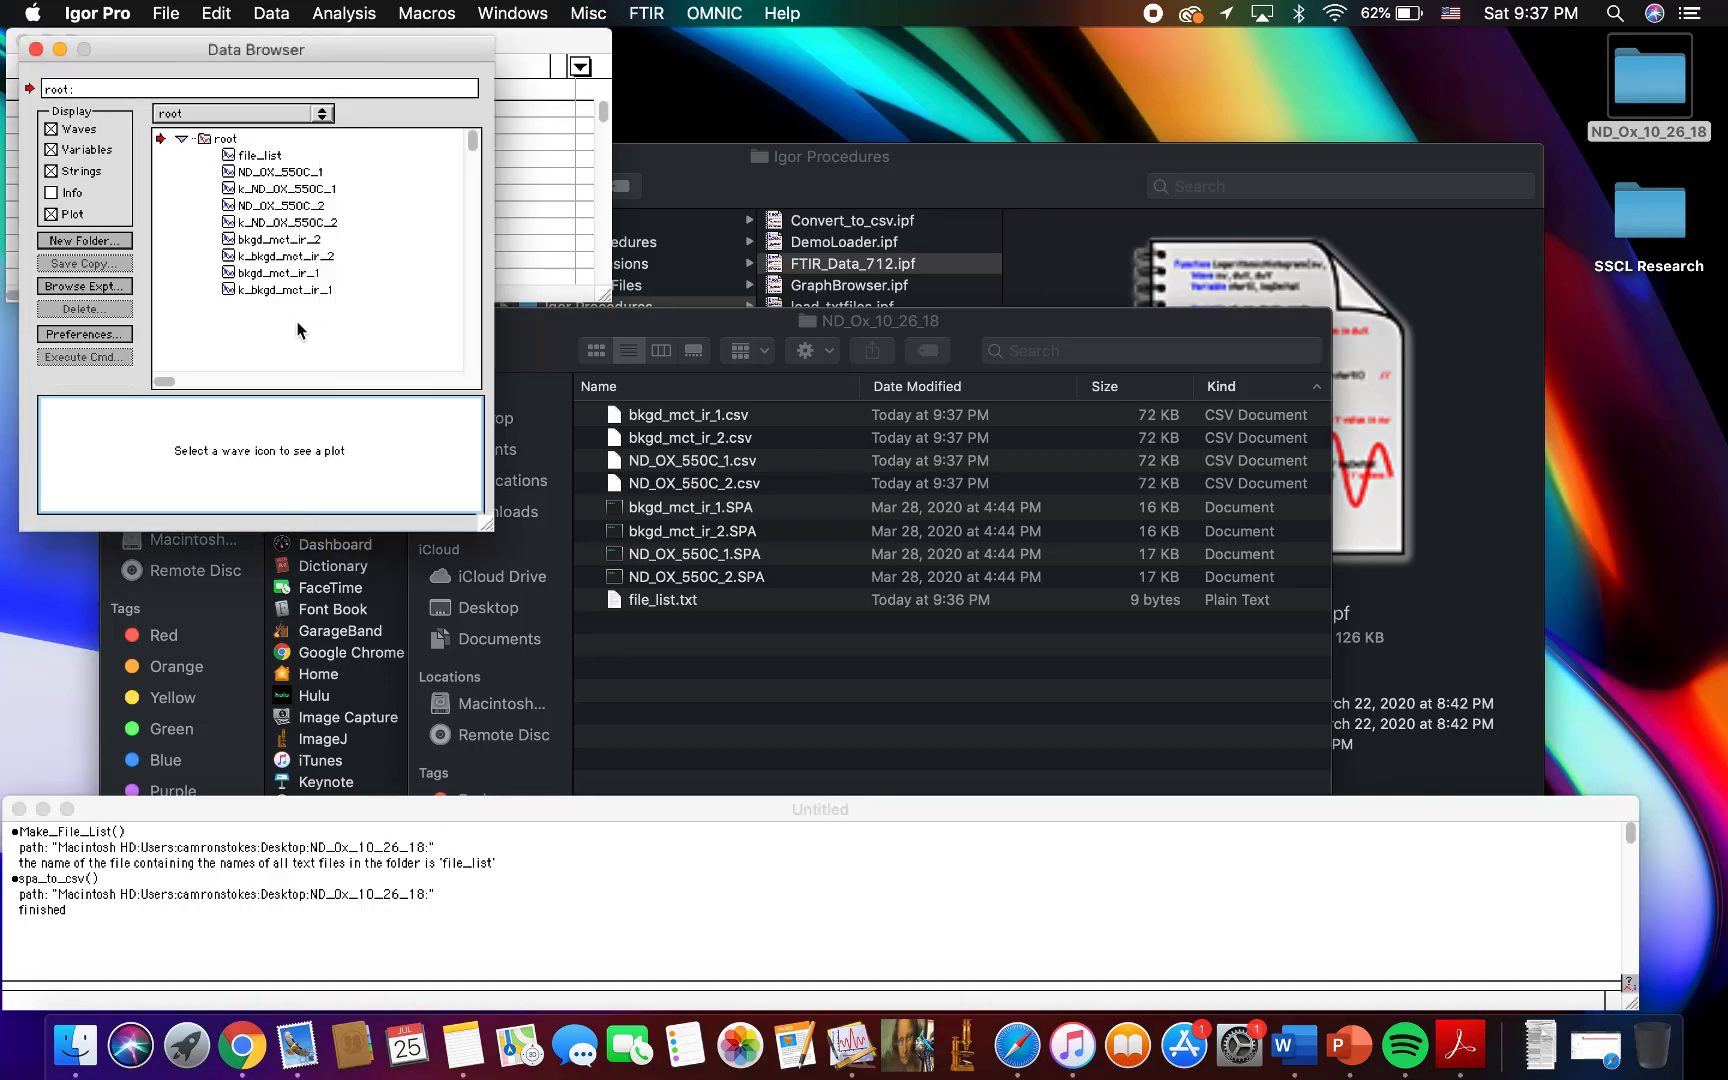
left_click(259, 176)
left_click(257, 187)
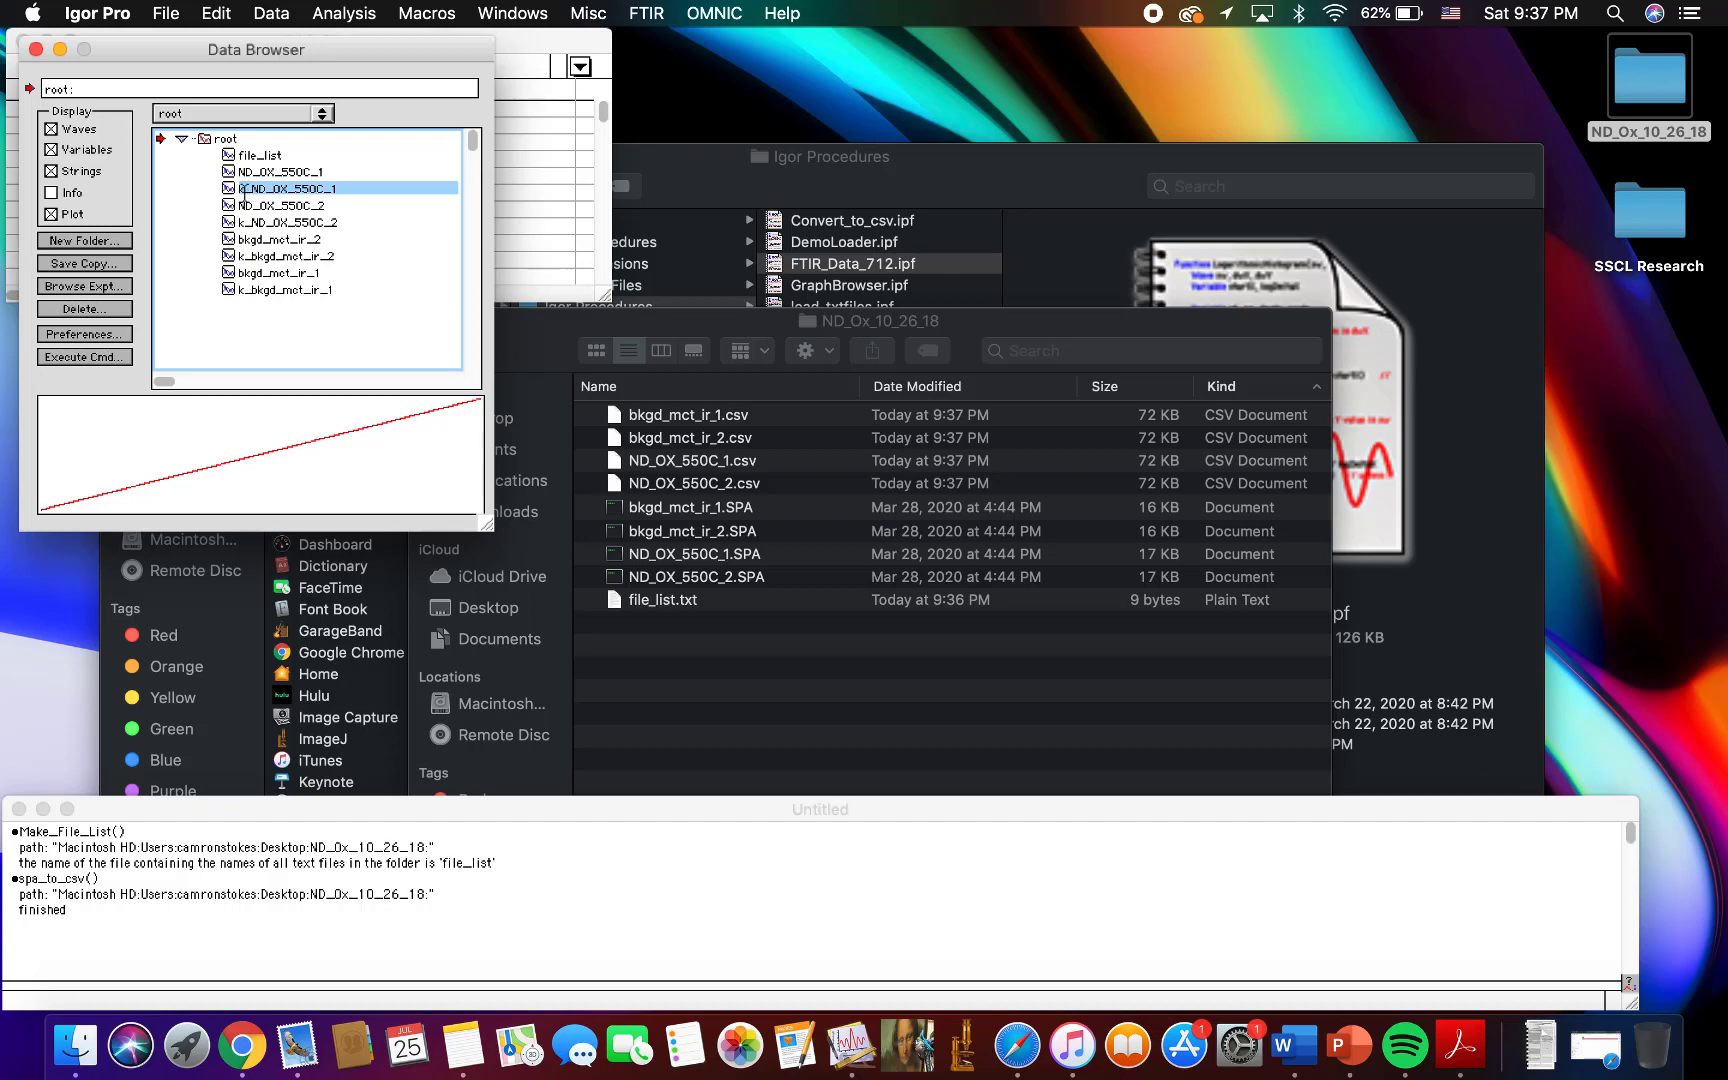
left_click(247, 205)
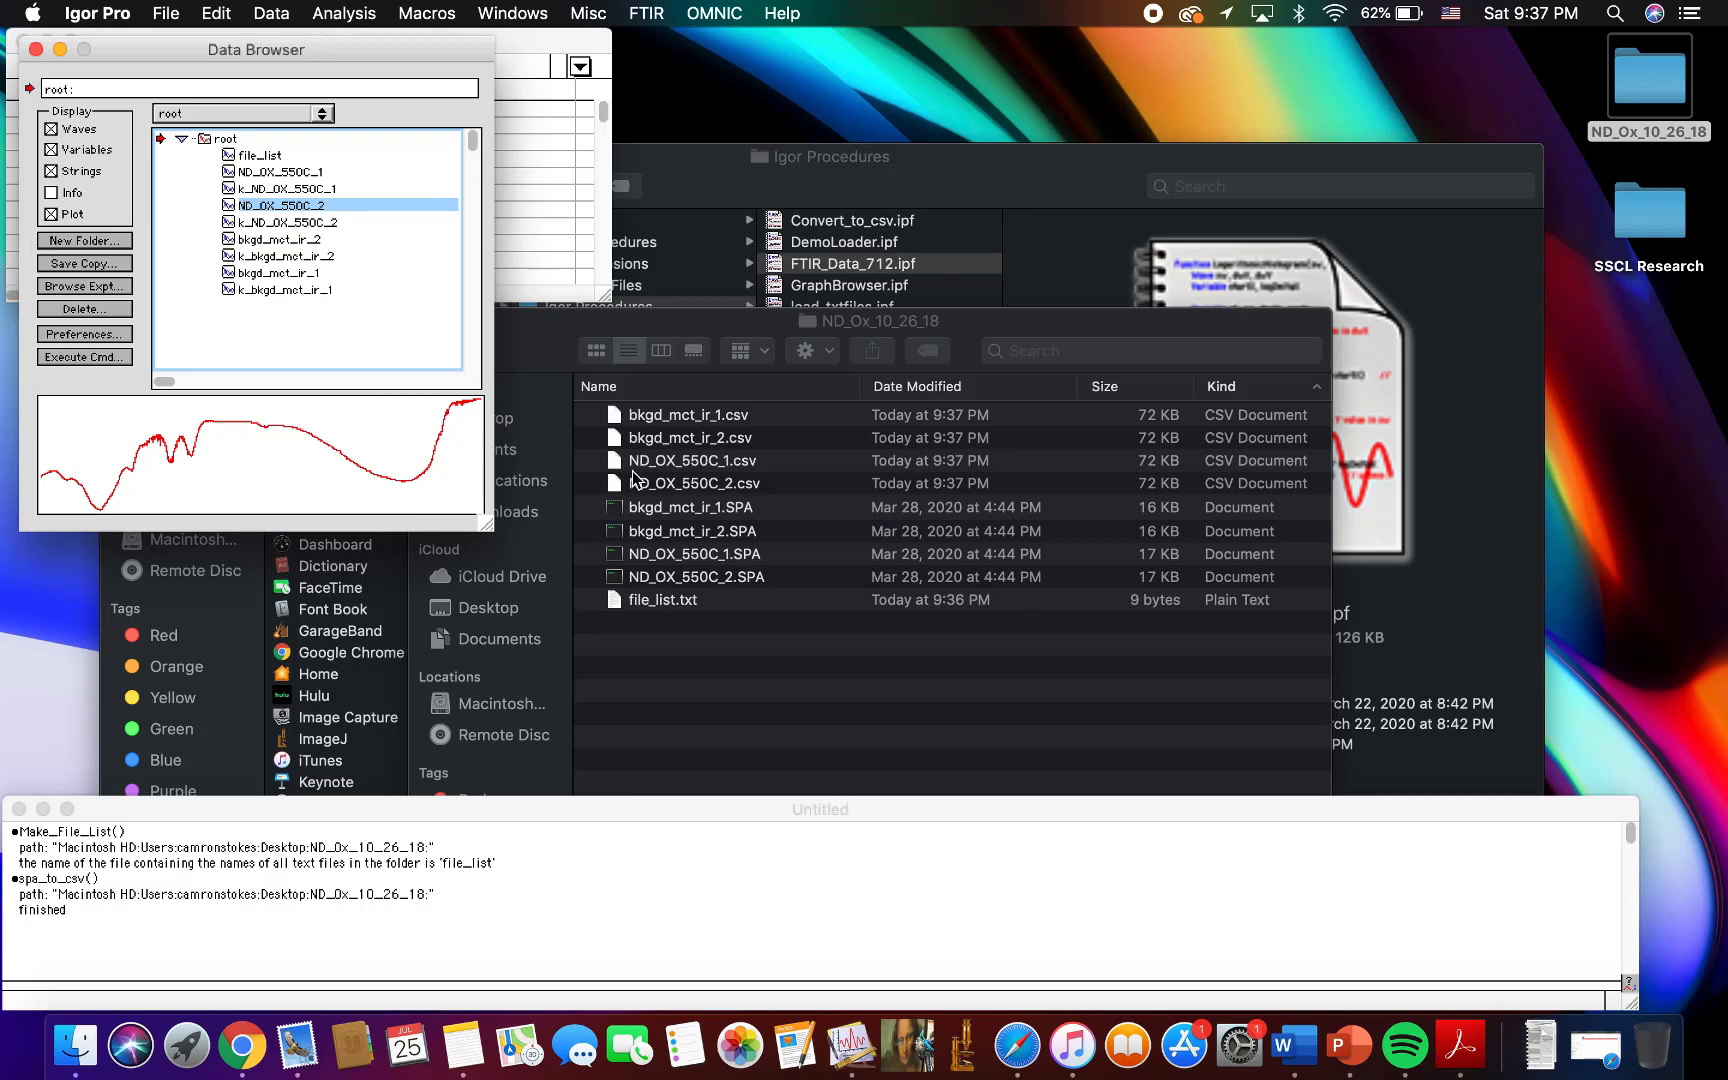
left_click(728, 12)
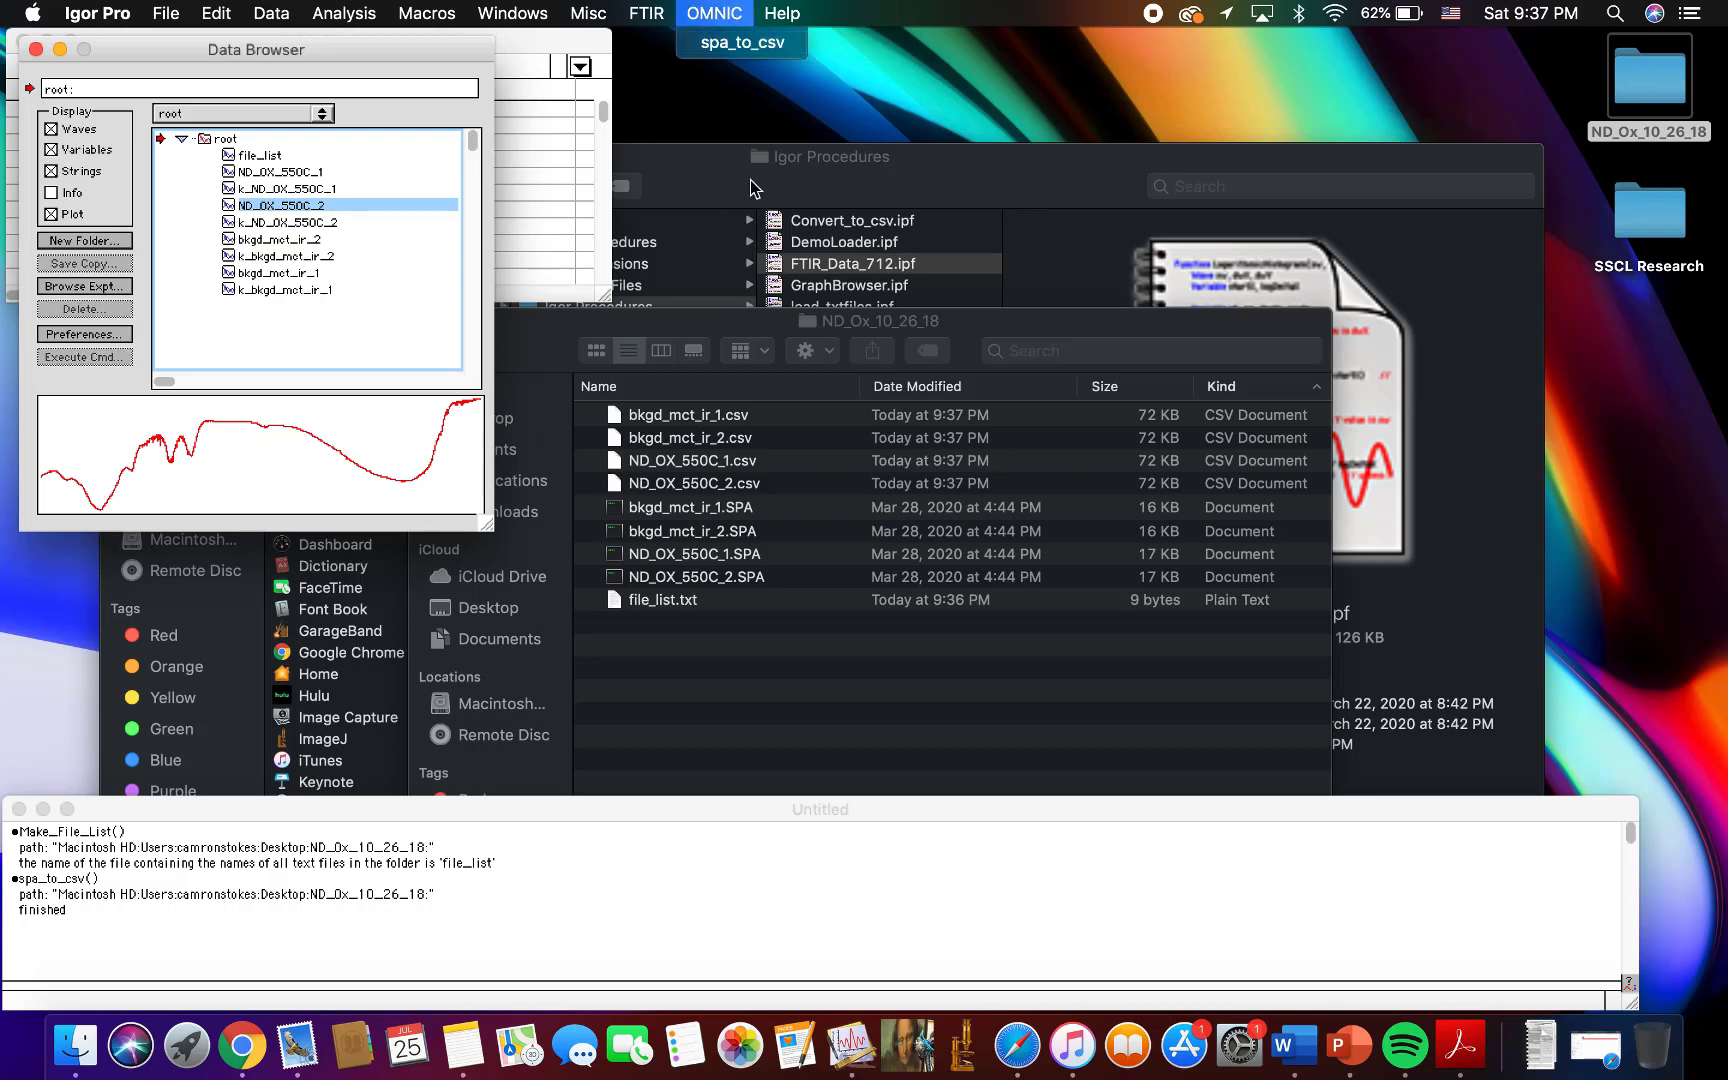
left_click(695, 316)
left_click(701, 511)
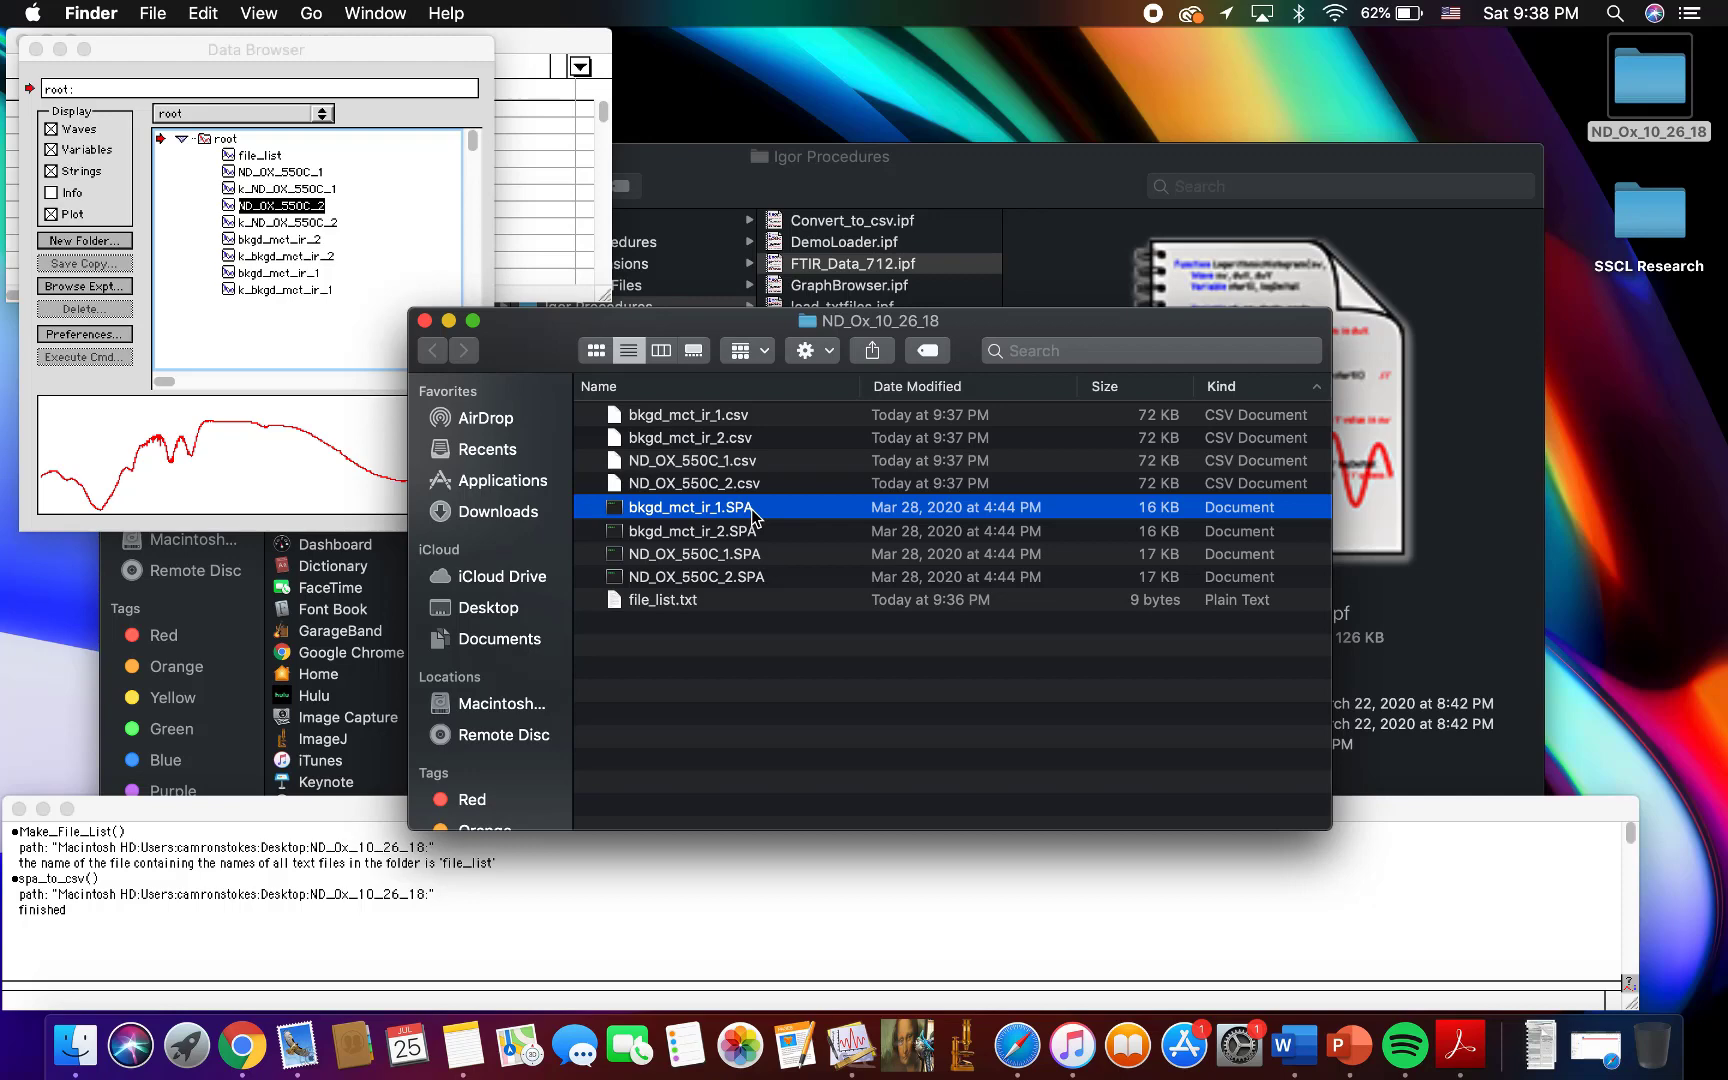
left_click(369, 252)
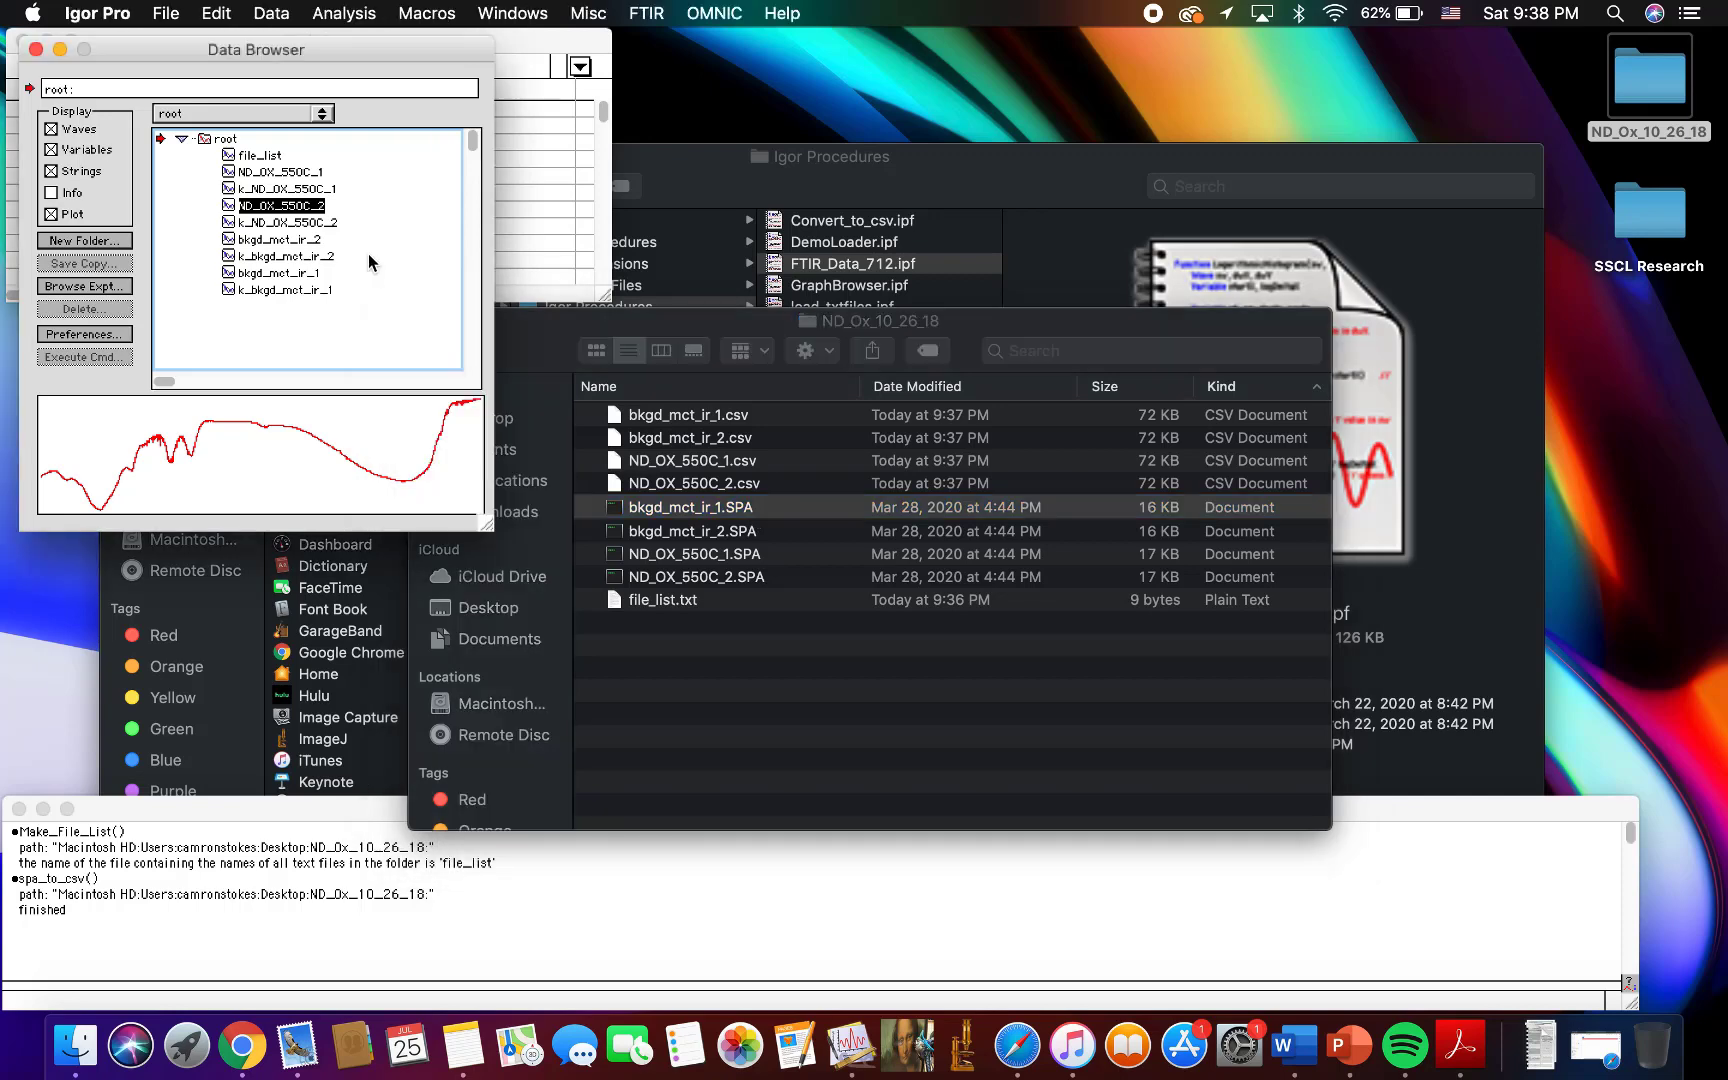
left_click(289, 170)
left_click(310, 301)
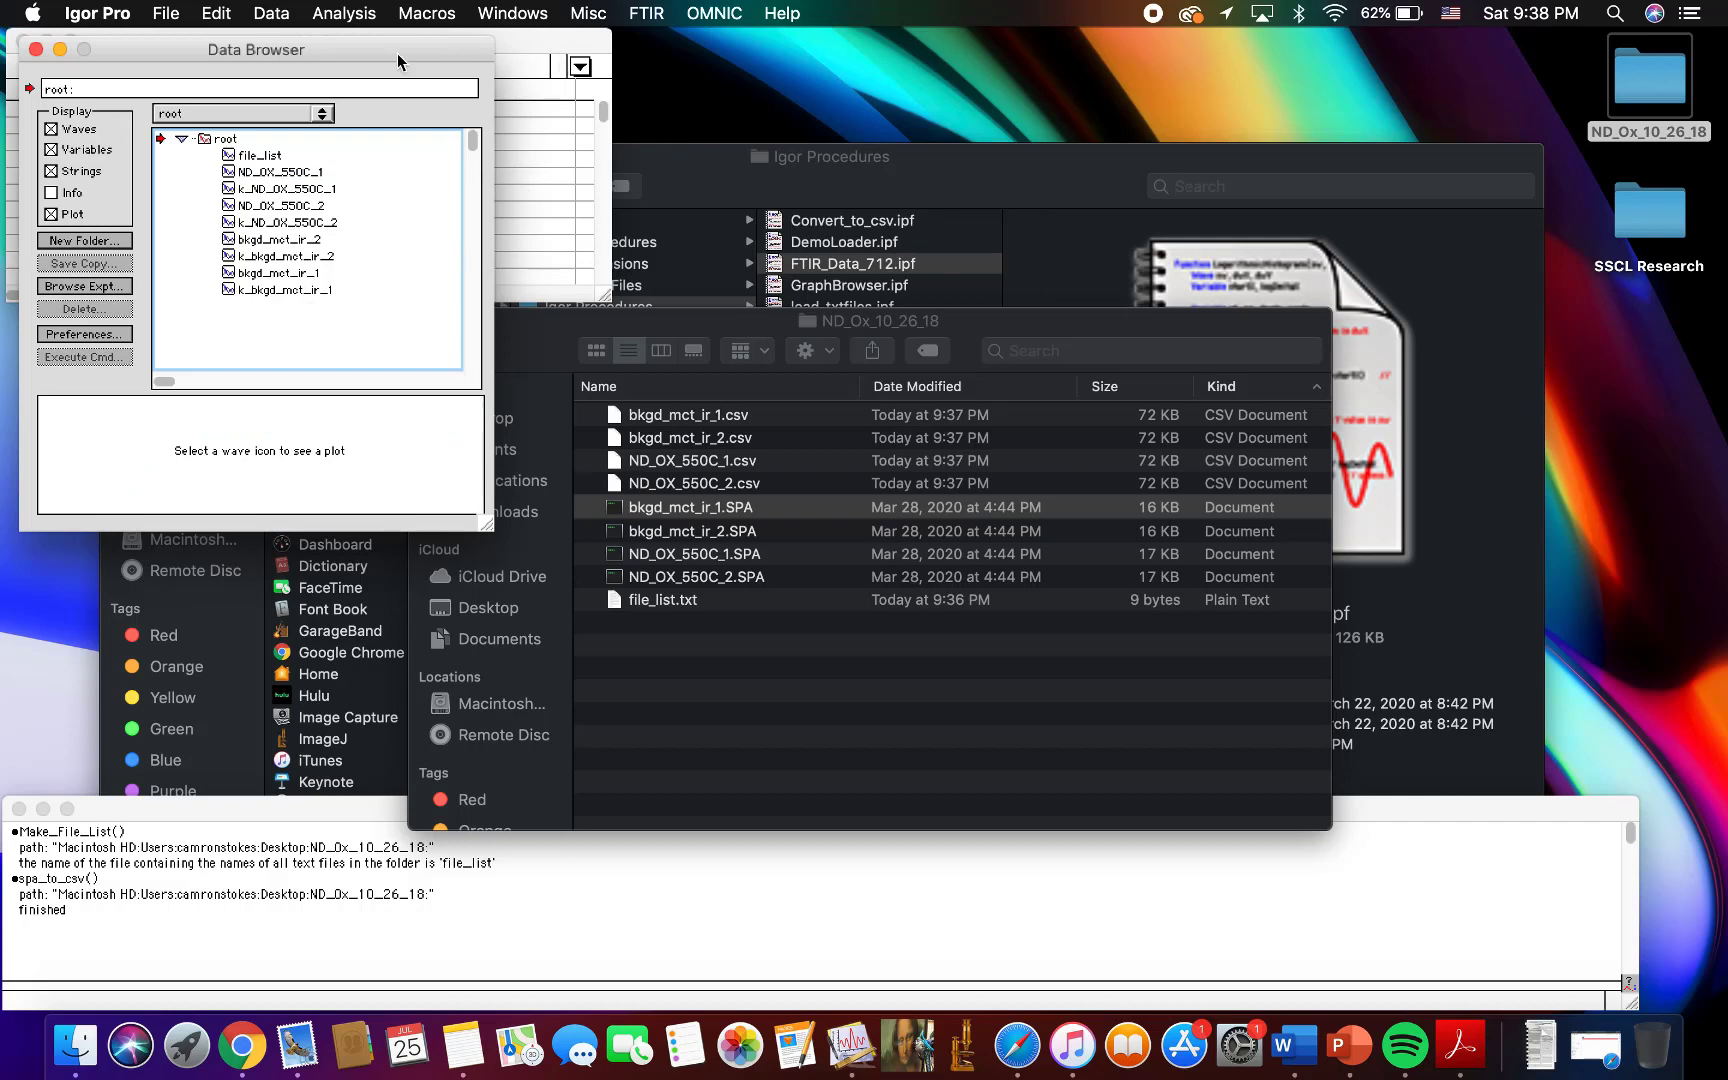
Step: Move the Data Browser off the empty table and open waves ND_OX_550C_1 and k_ND_OX_550C_1 together in a new table
left_click_drag(397, 60, 696, 78)
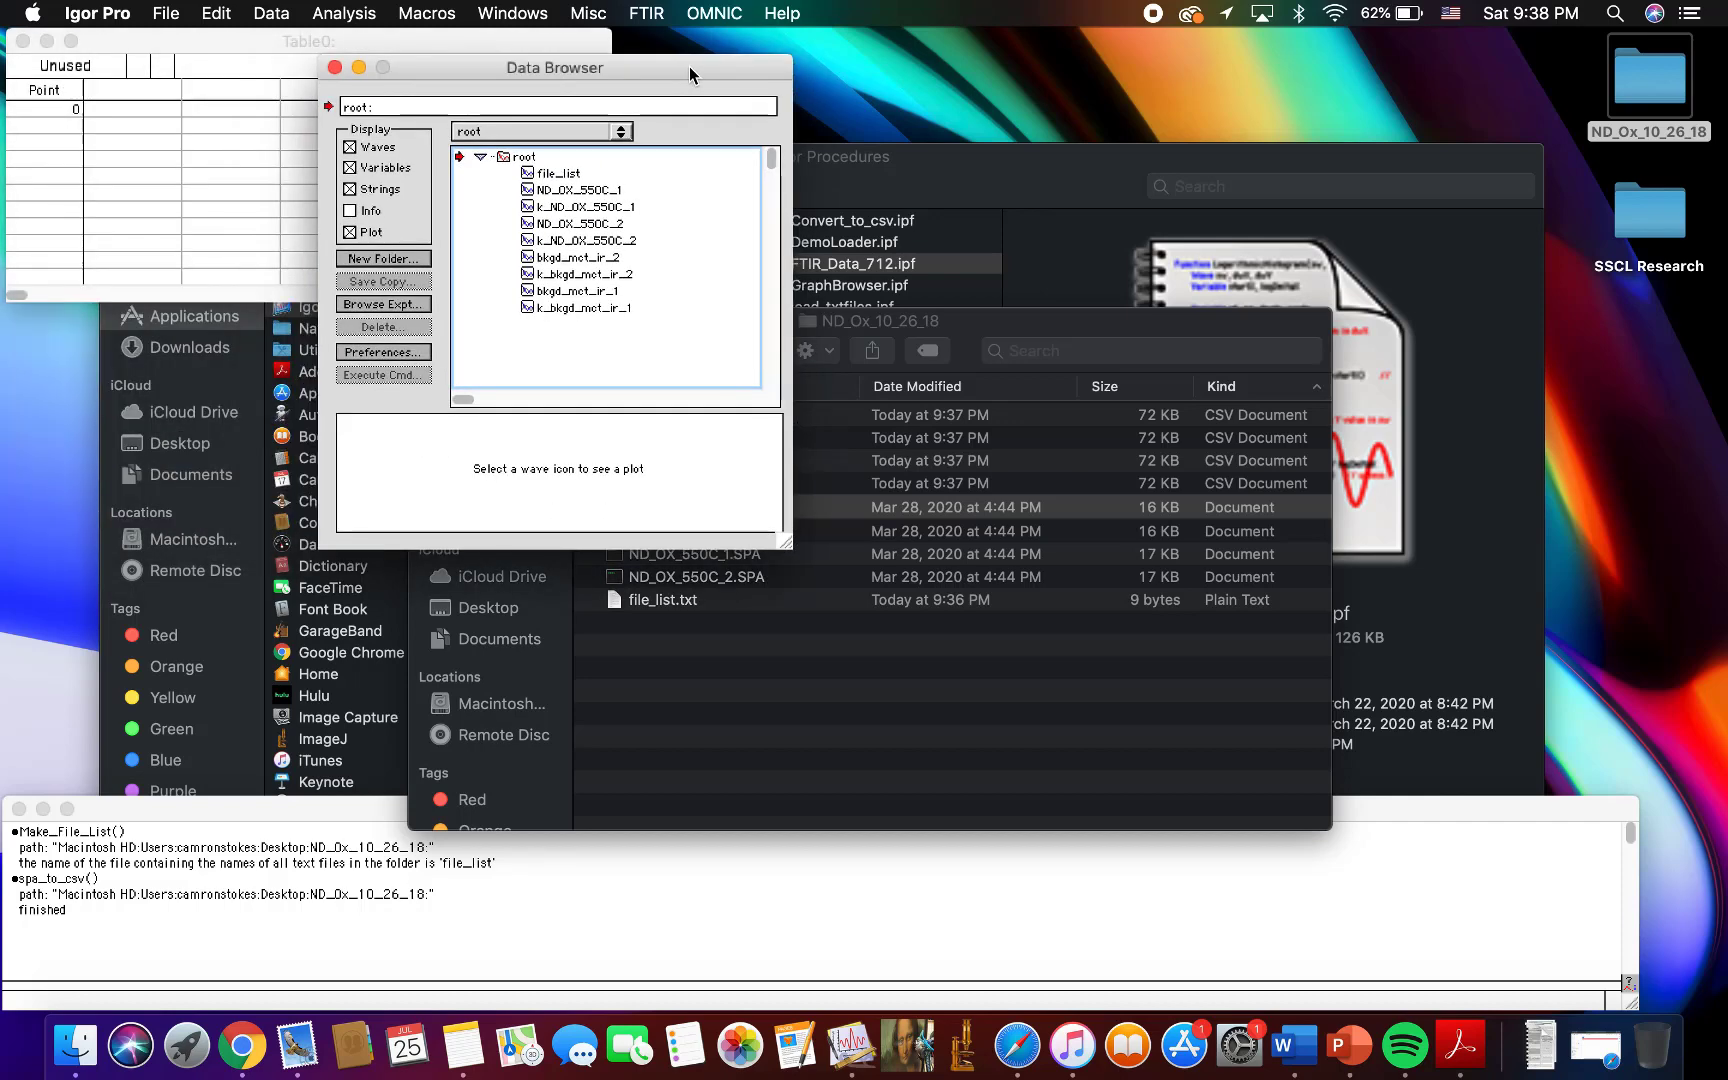
left_click(591, 189)
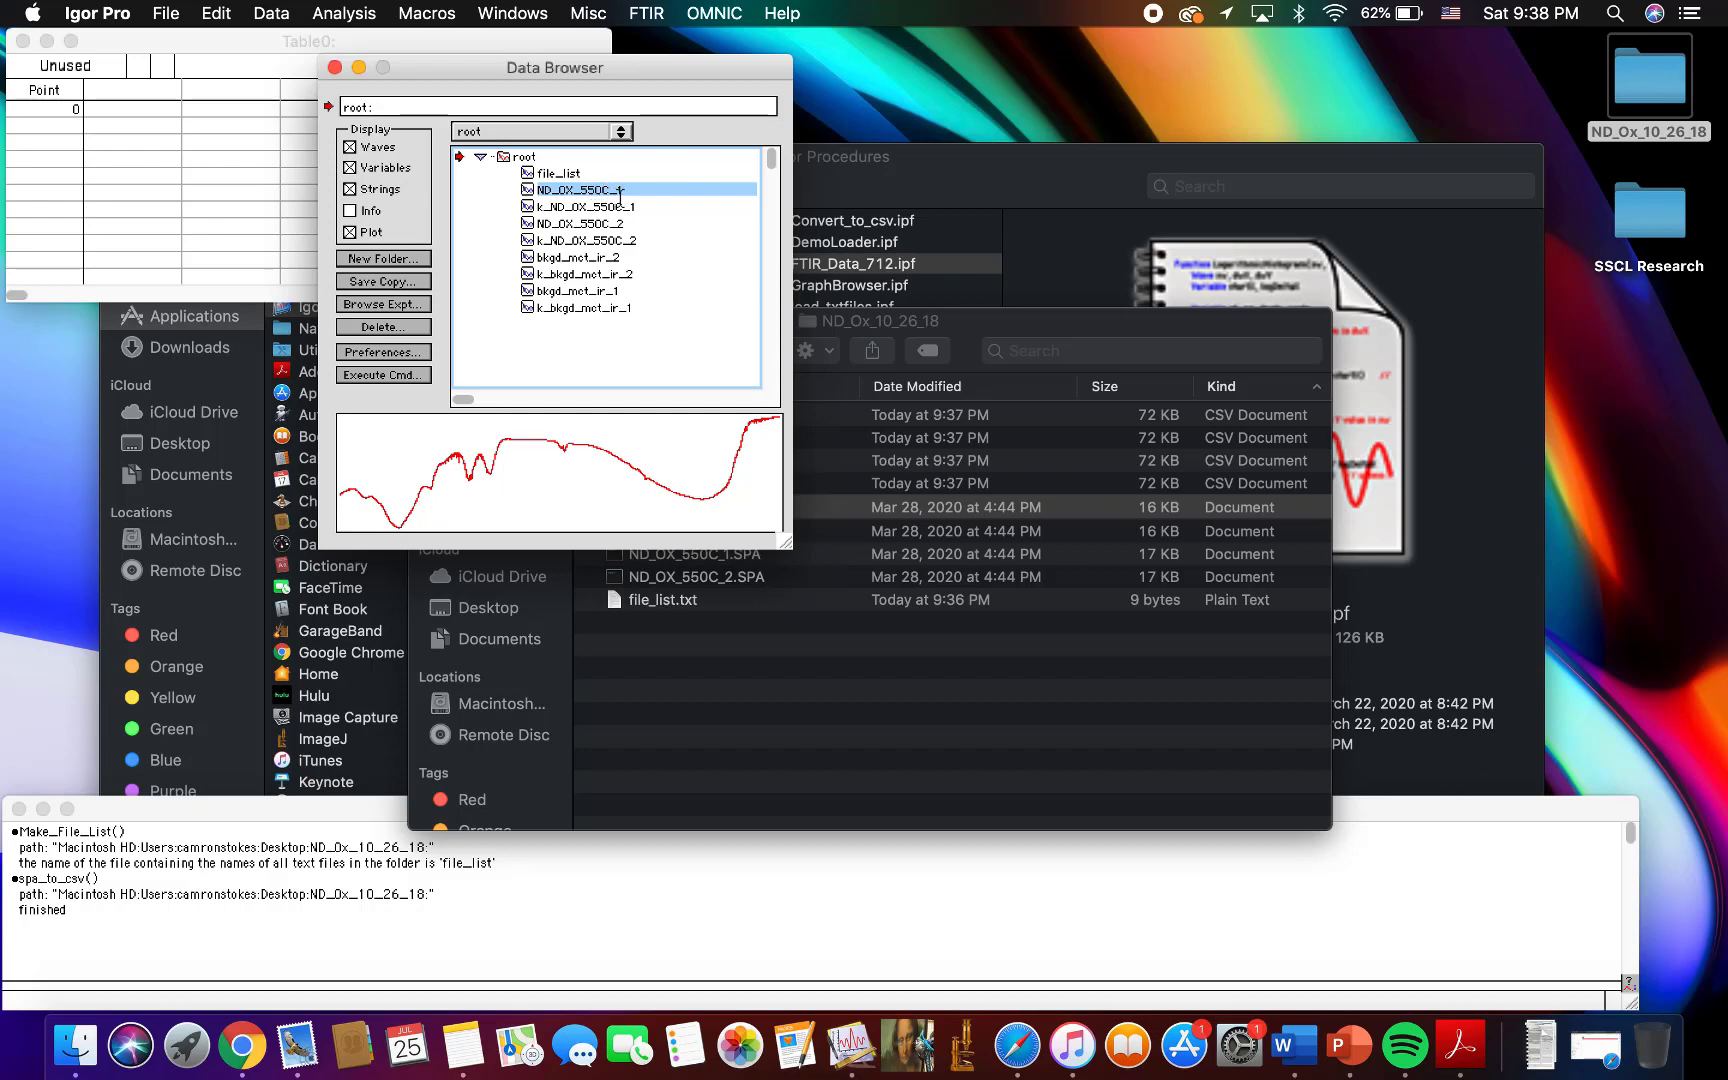
left_click(578, 207)
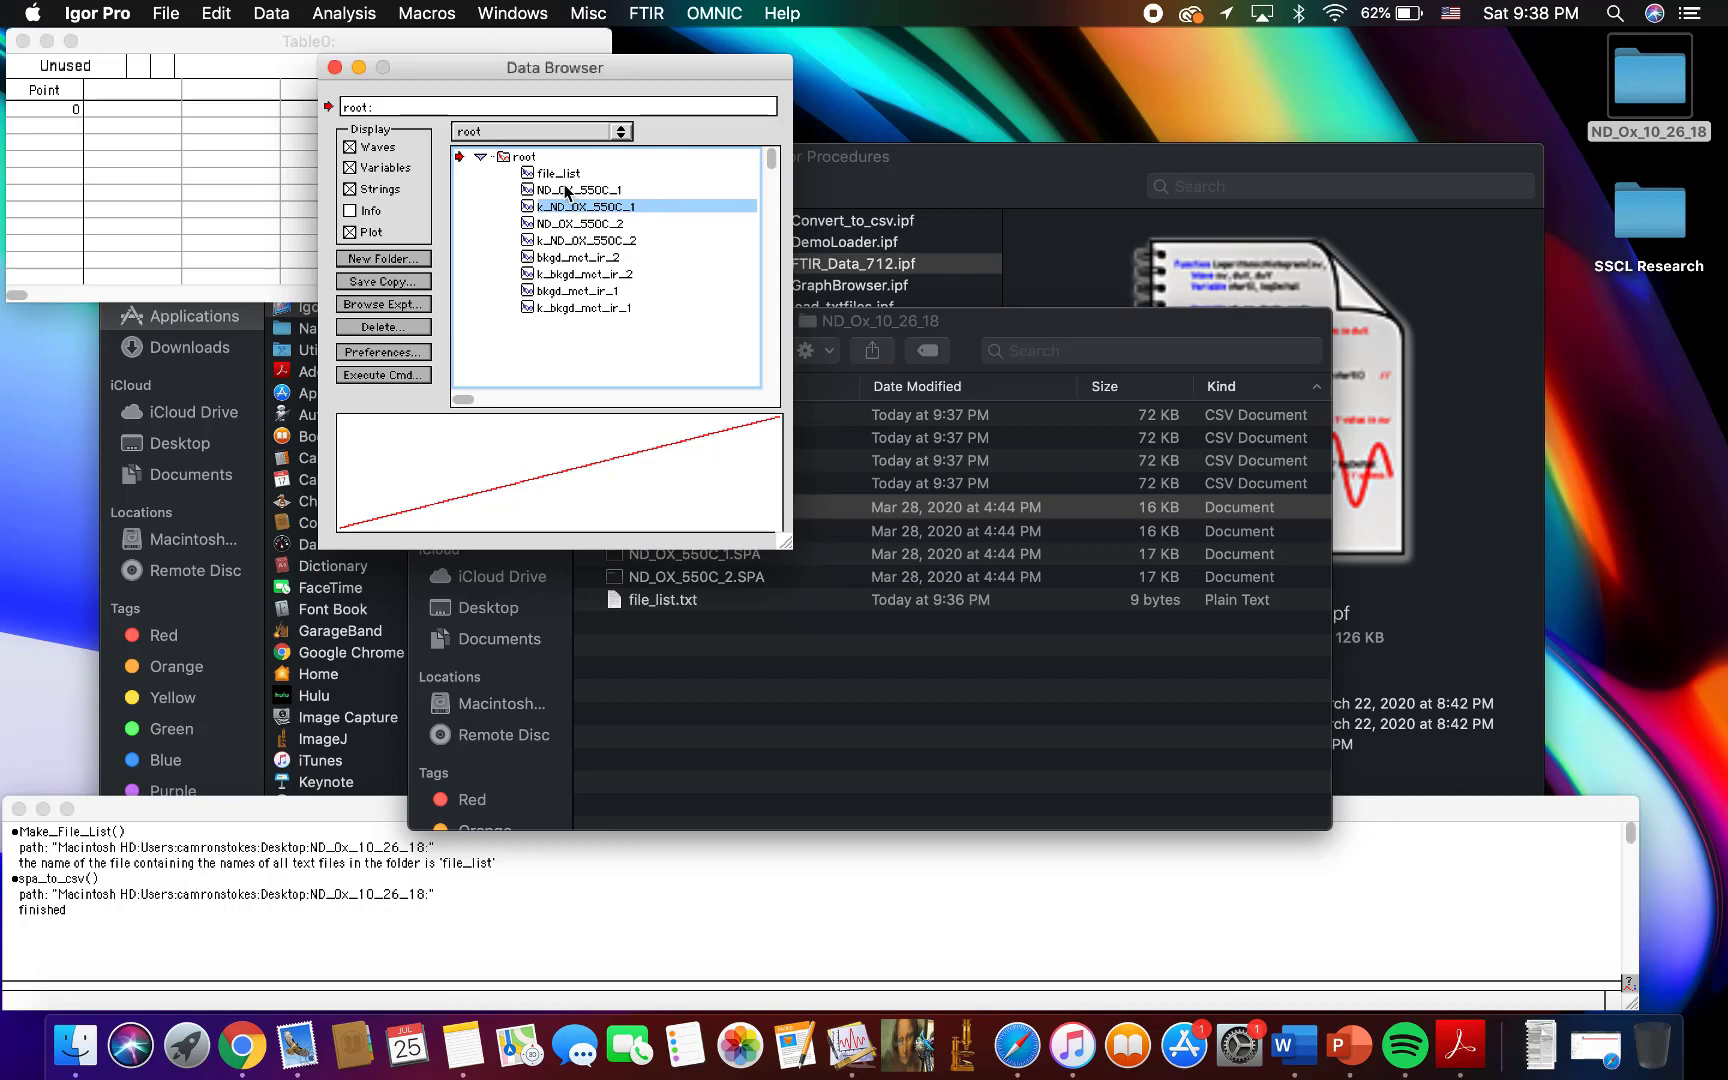
left_click(566, 190, "shift")
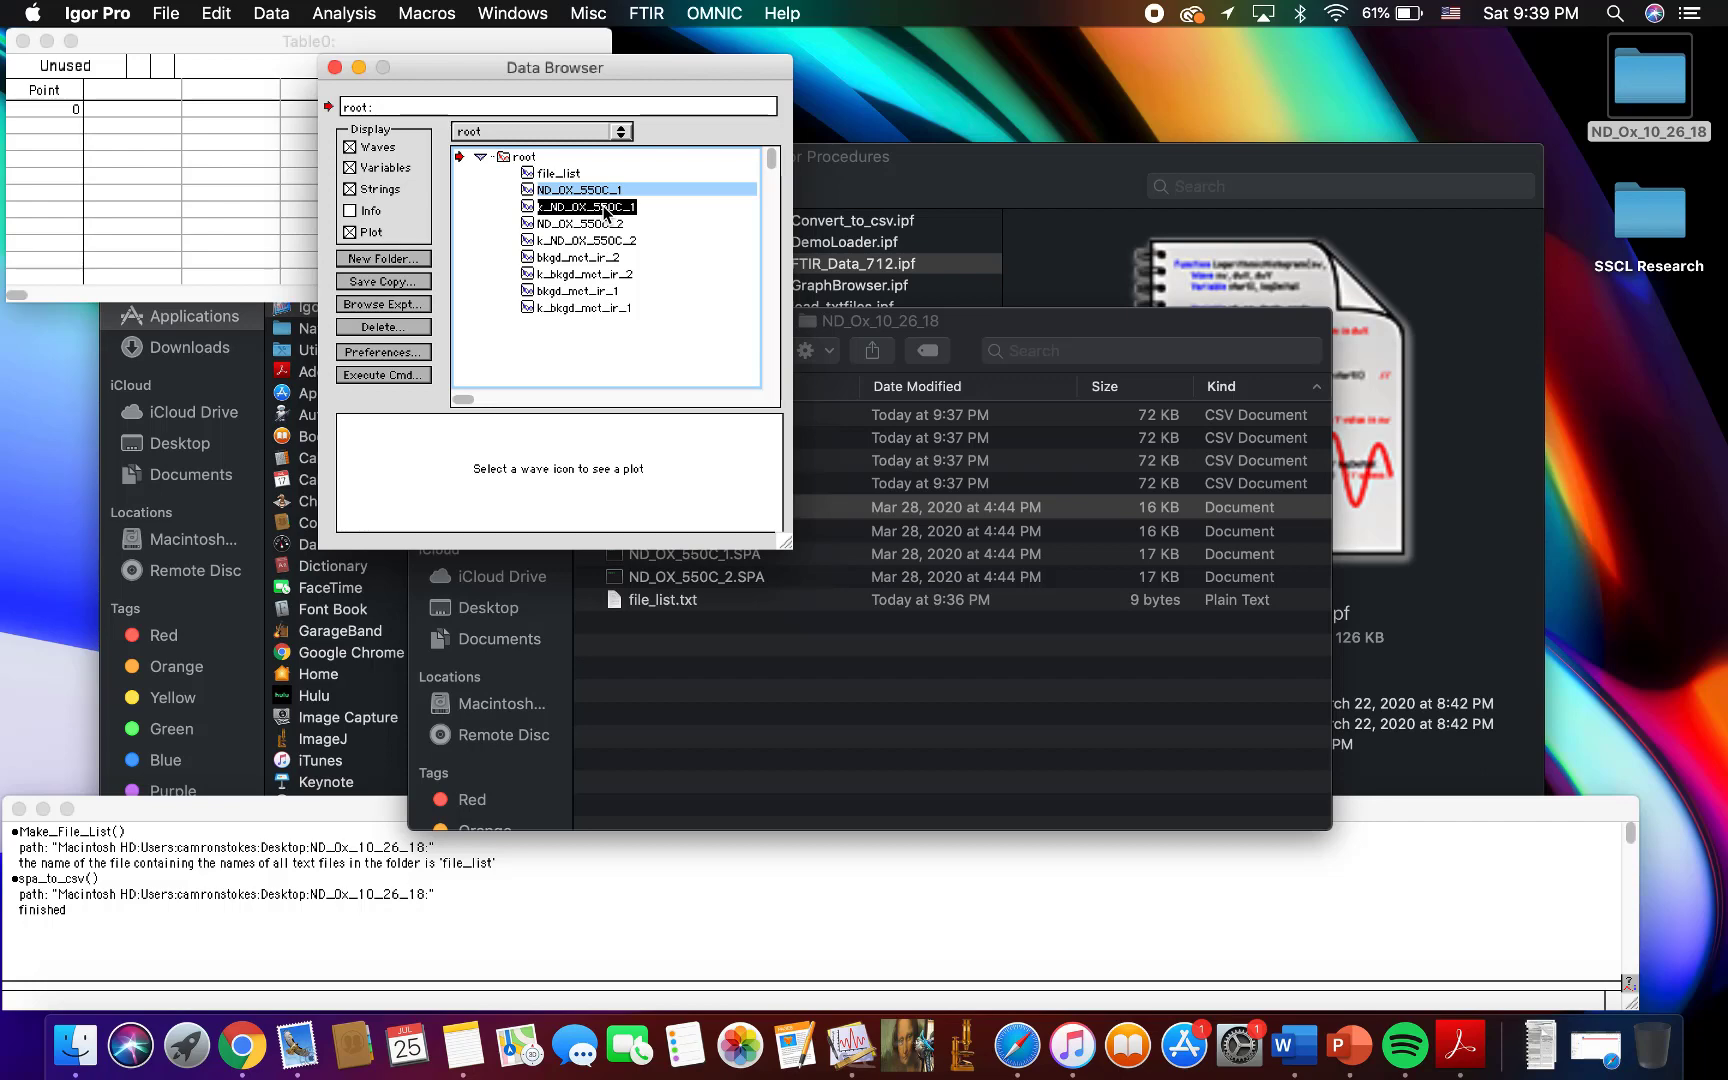
double_click(566, 208)
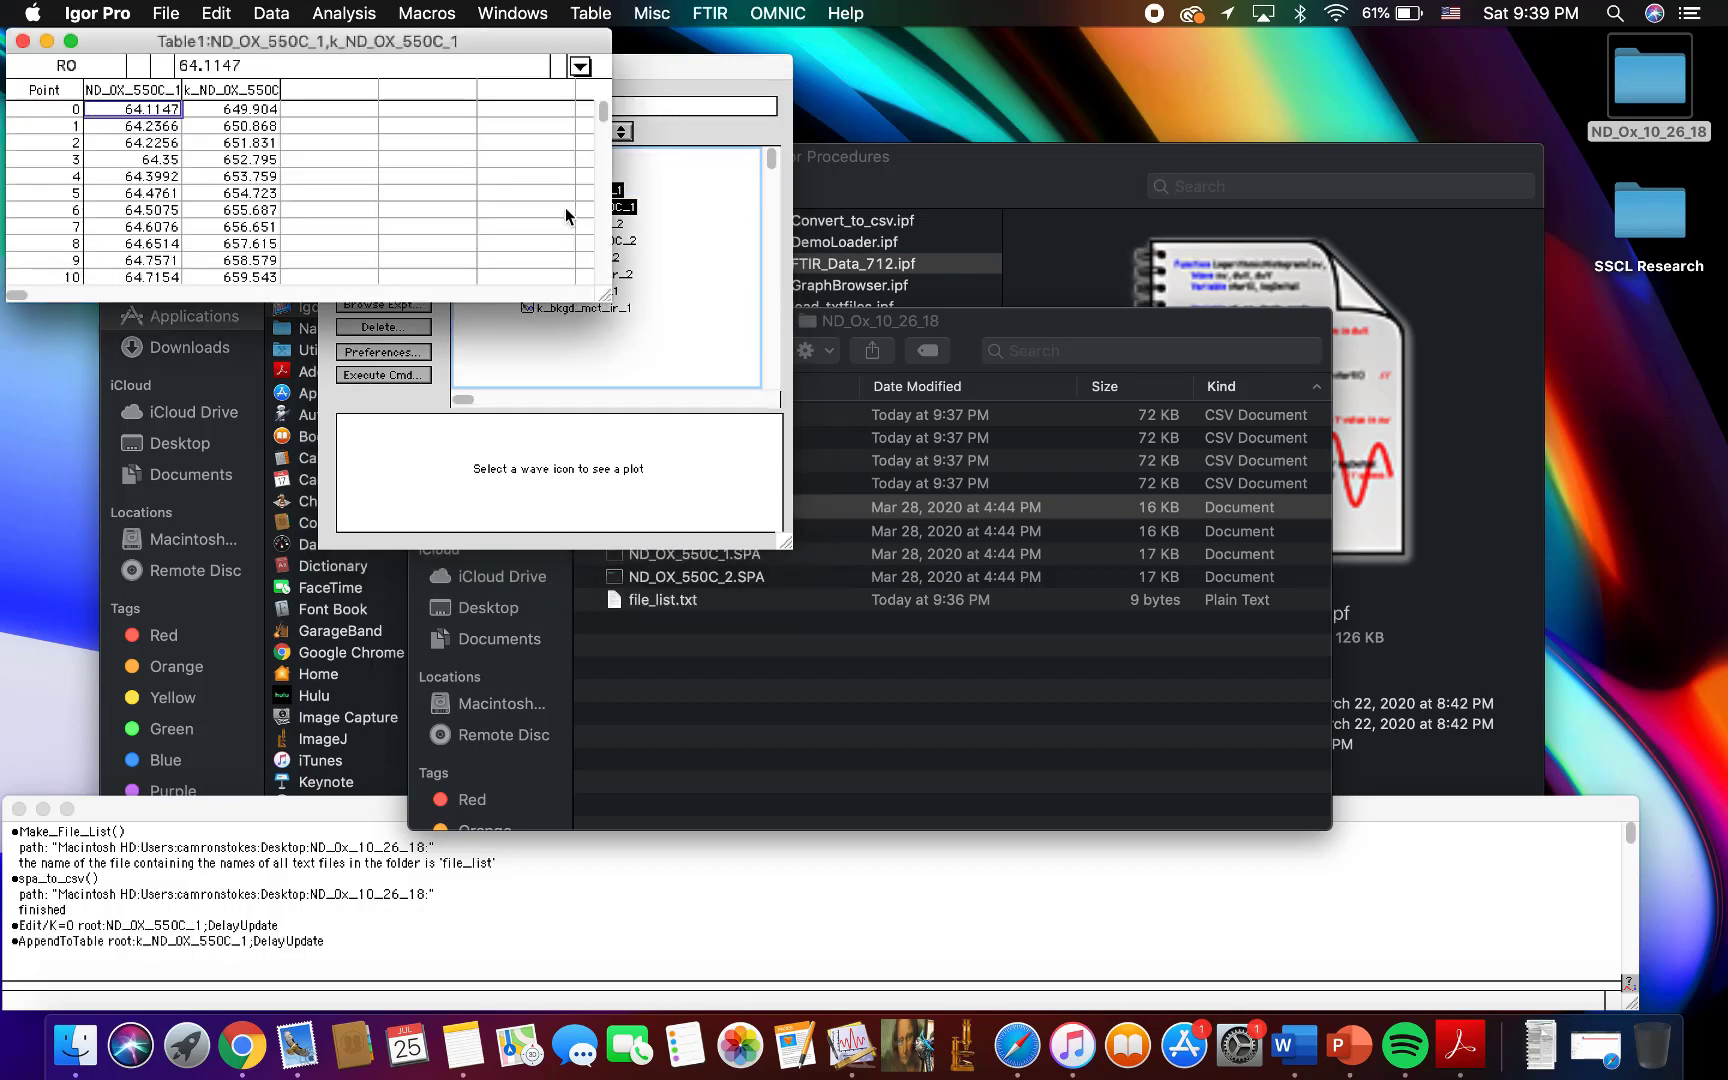
Step: Close the empty Table0 and move the table with the two ND_OX_550C_1 waves into its place
left_click_drag(327, 57, 349, 160)
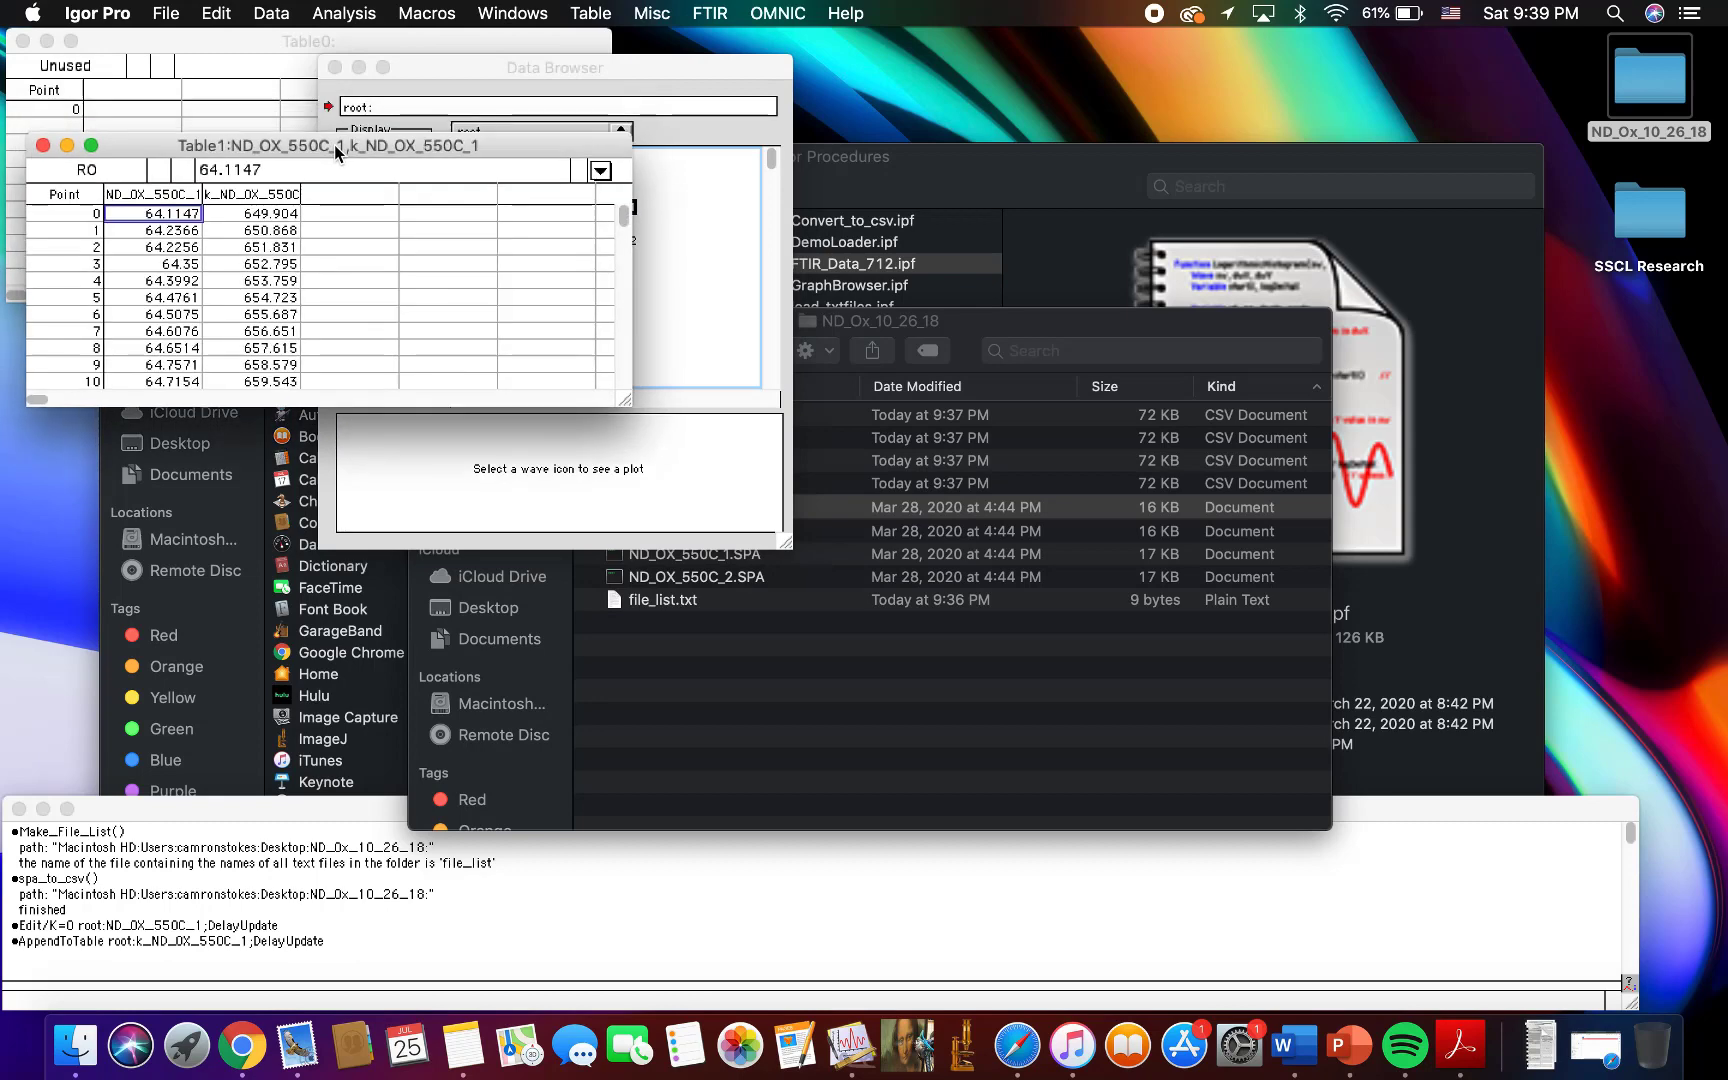
left_click(236, 96)
left_click(298, 320)
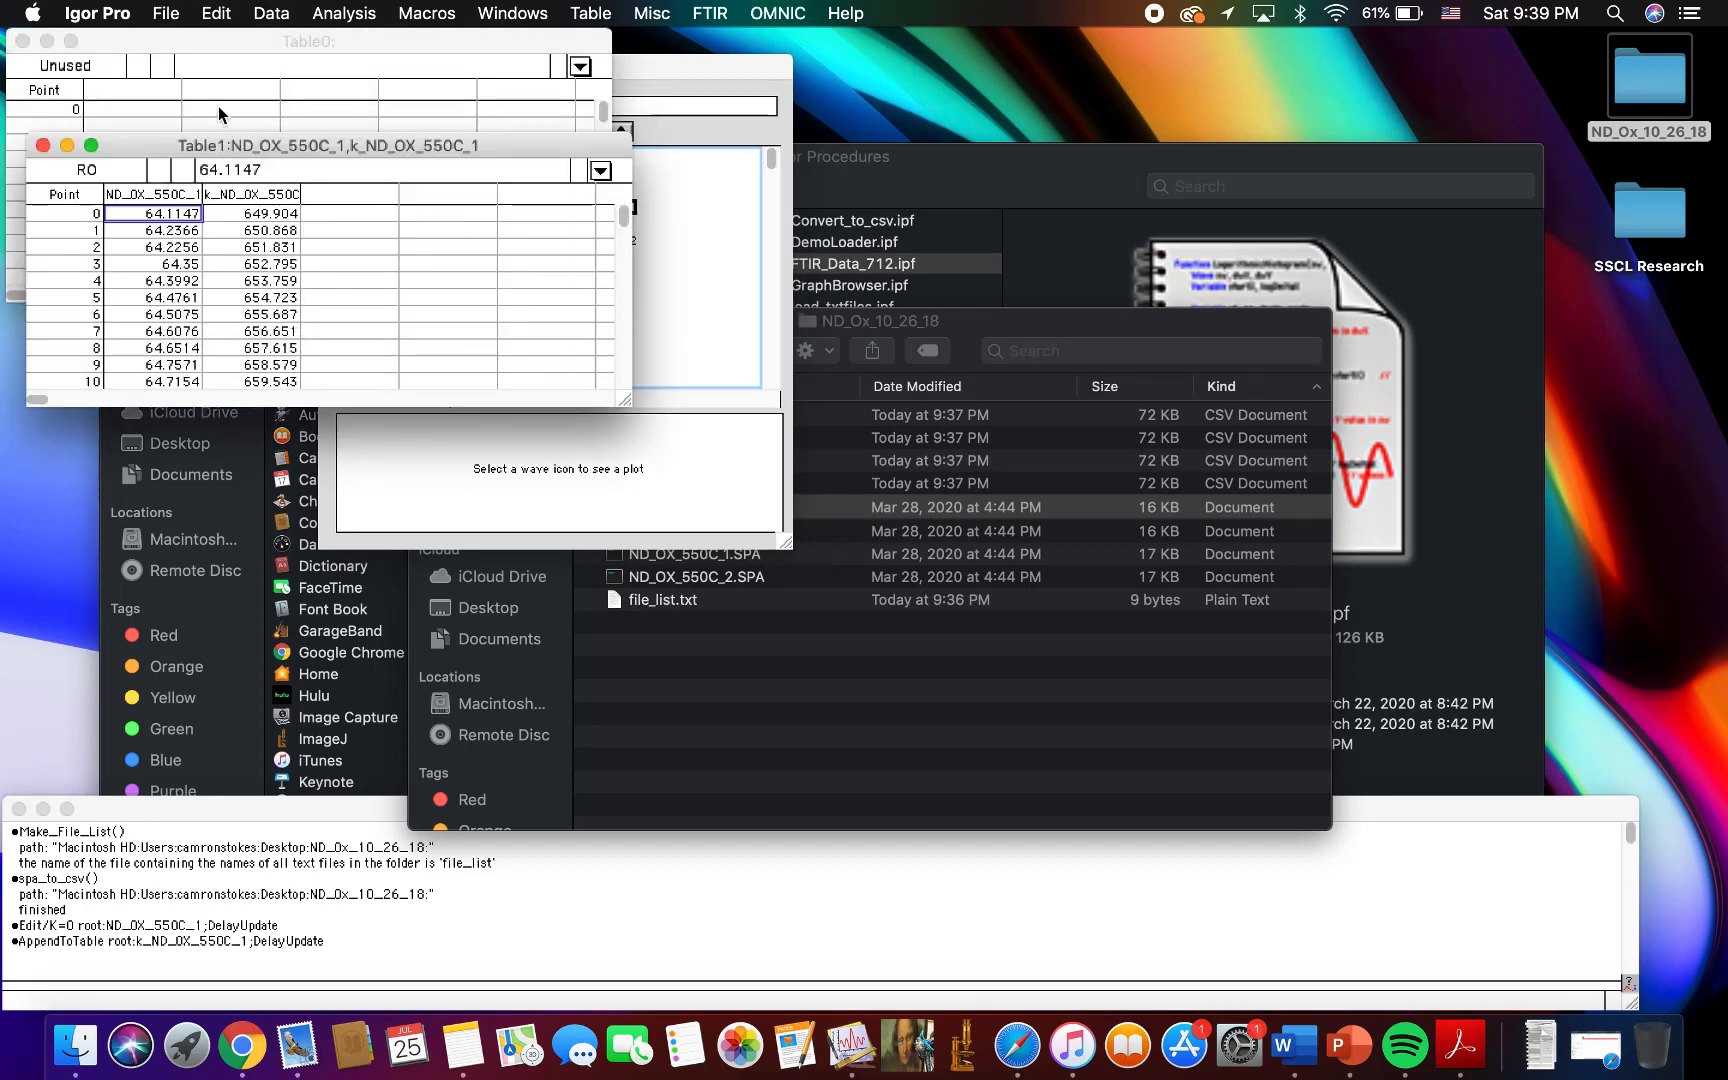
left_click(192, 78)
left_click(22, 42)
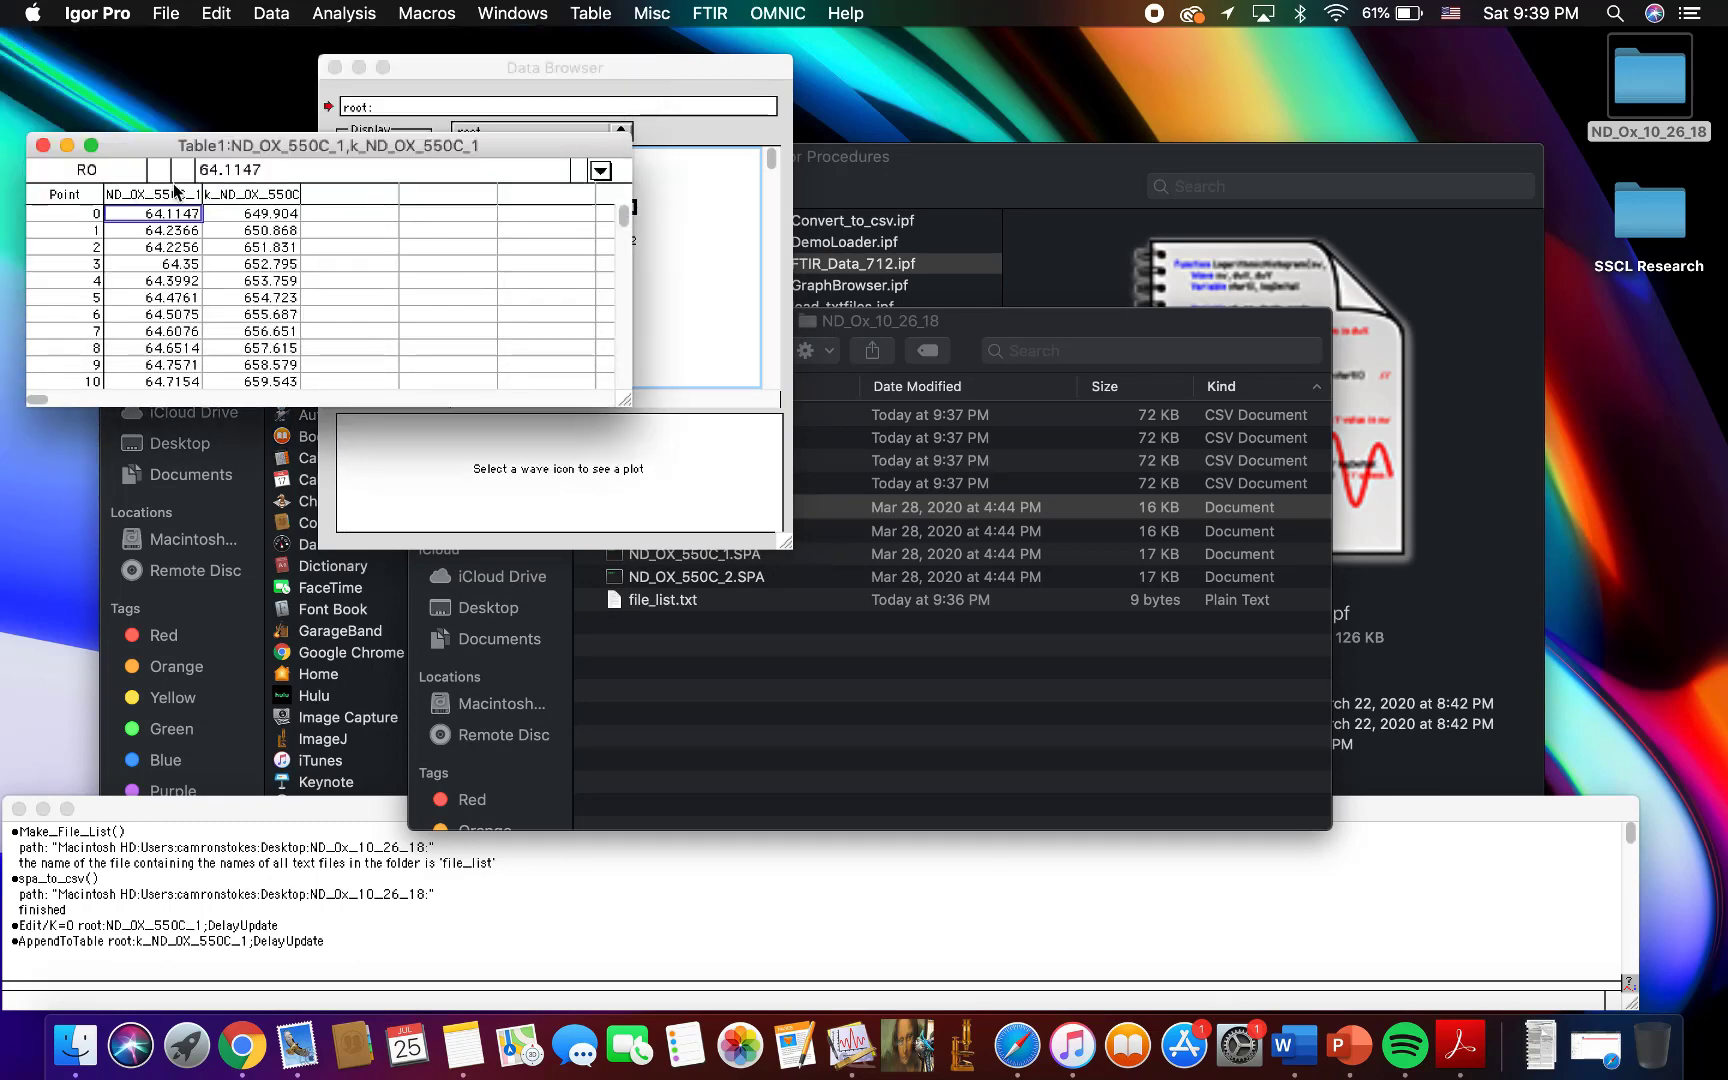
left_click_drag(154, 153, 133, 64)
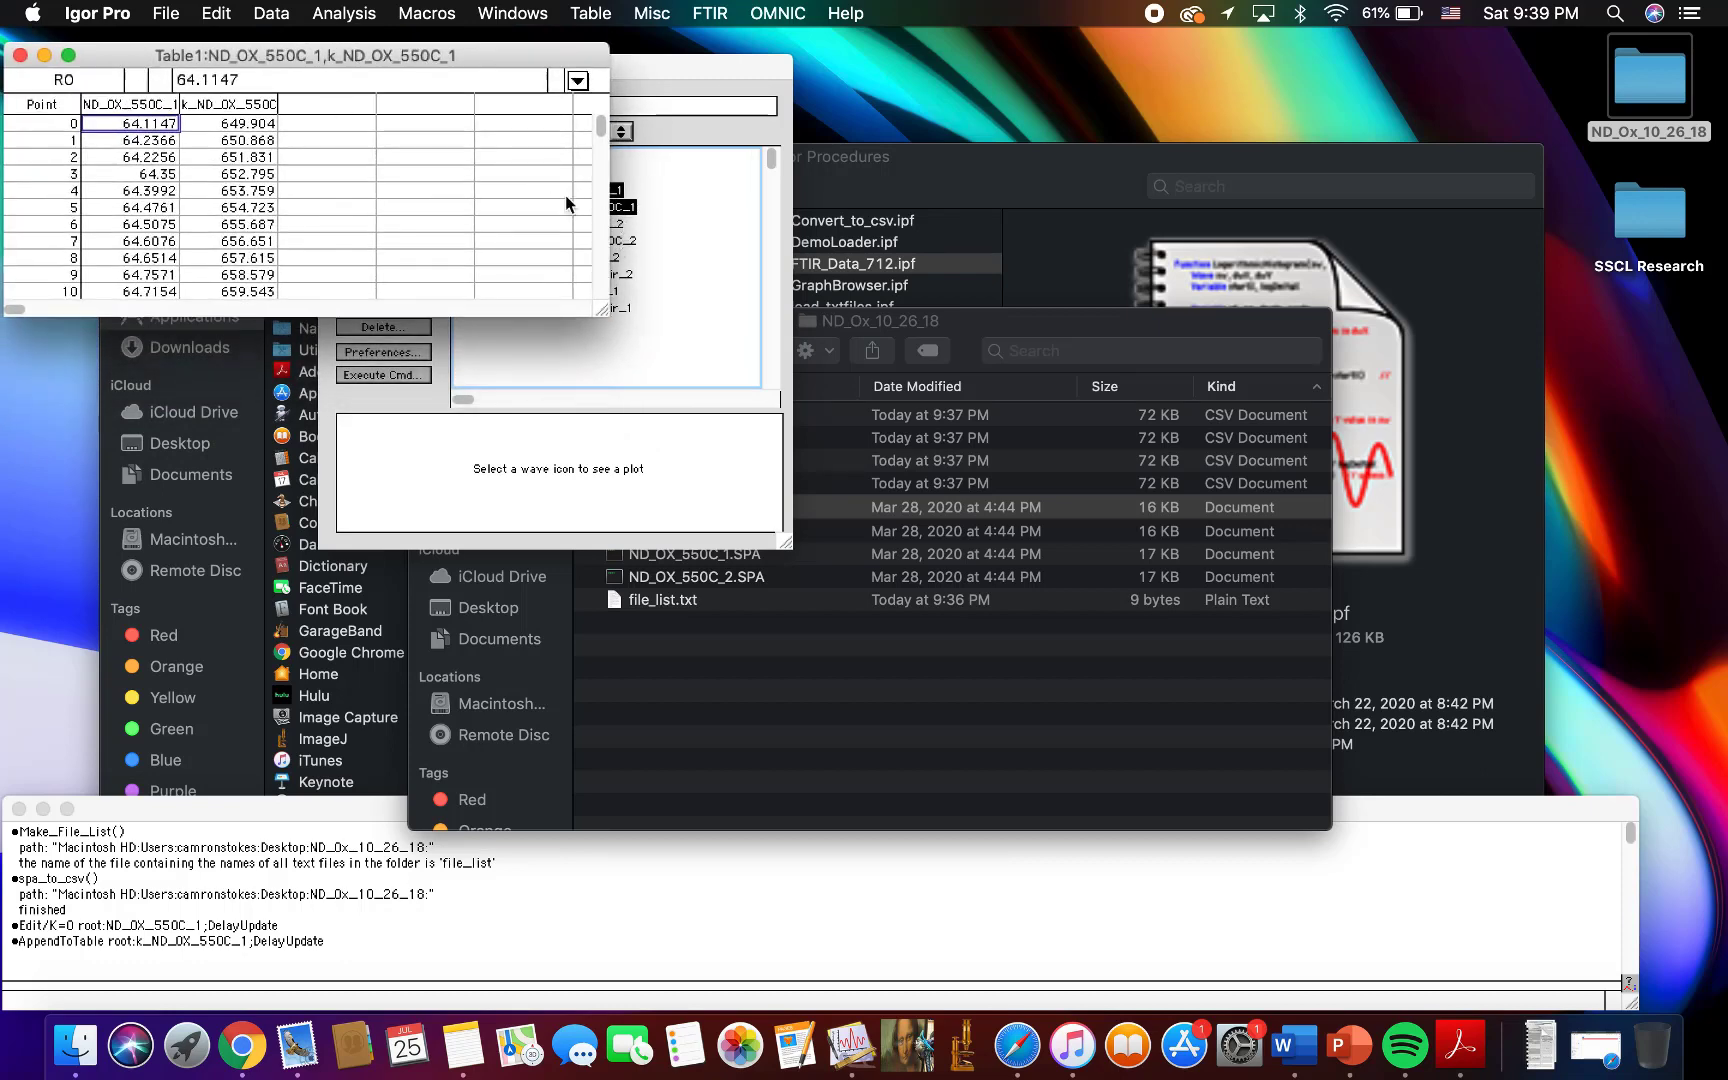
Step: Widen the k_ND_OX_550C_1 column to fit its full name and enlarge the table window horizontally
left_click_drag(180, 108, 306, 108)
left_click(163, 104)
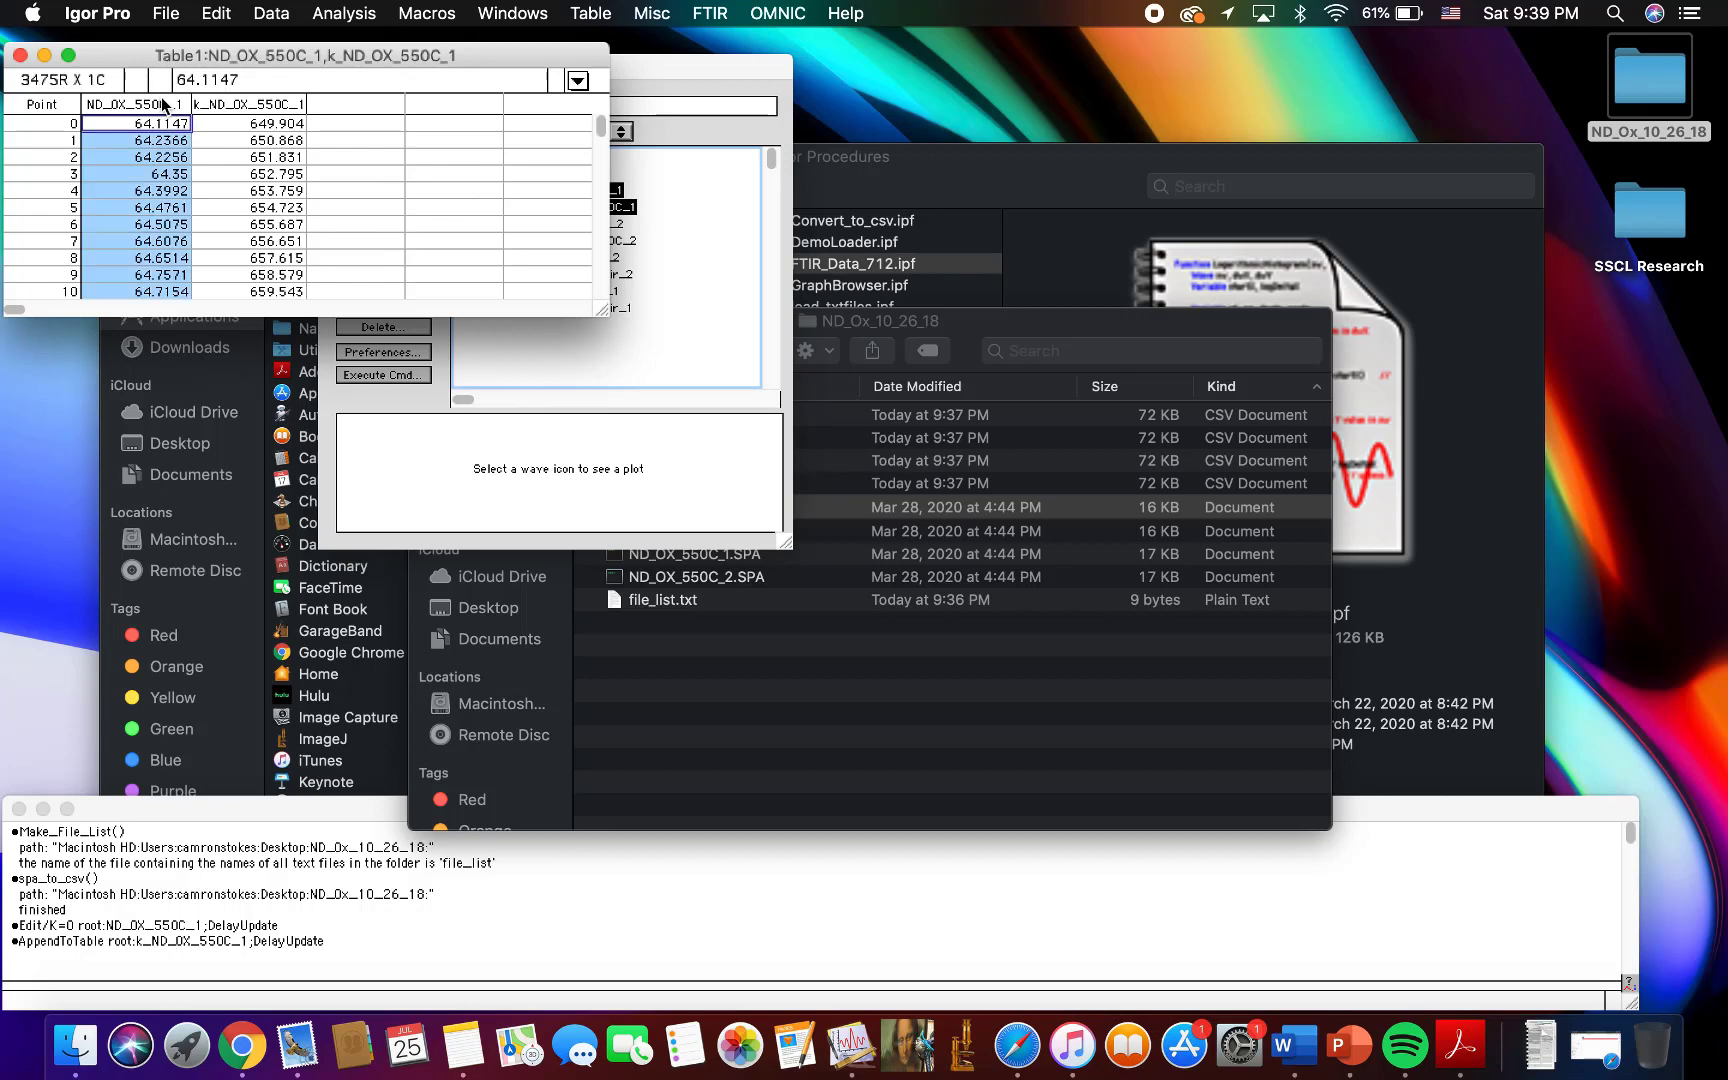
left_click(223, 105)
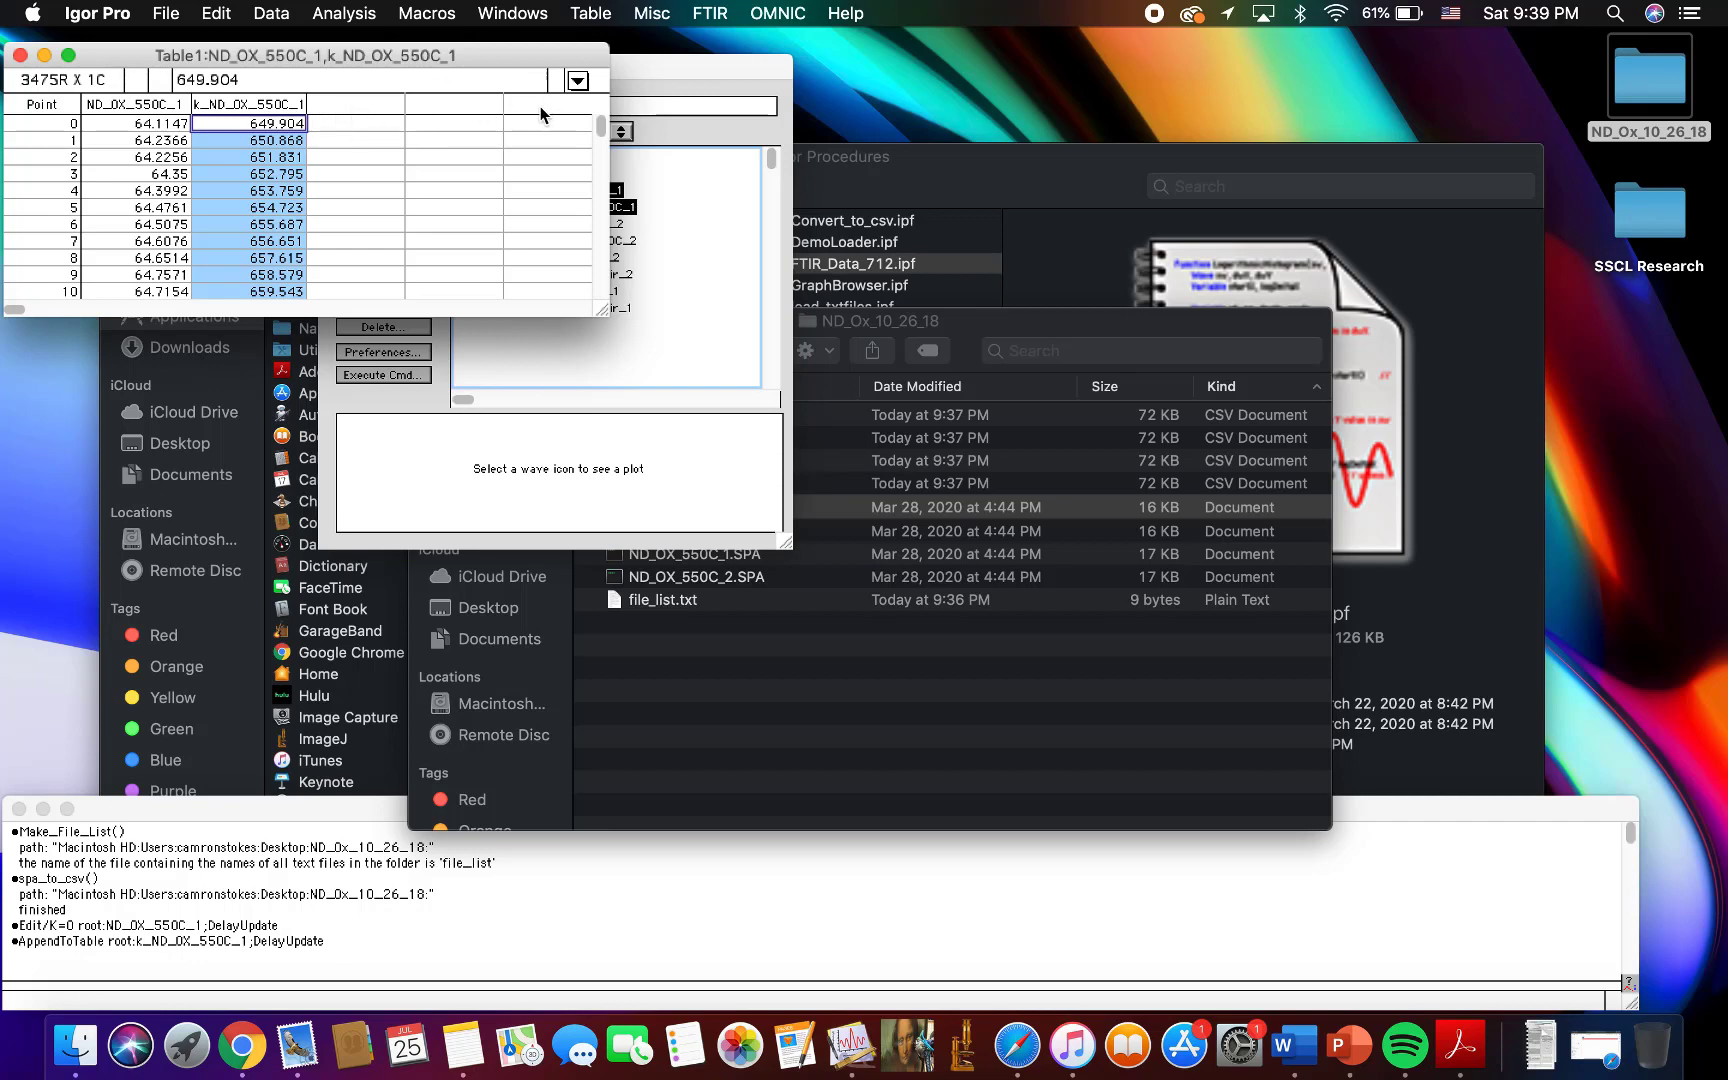
left_click_drag(603, 310, 656, 312)
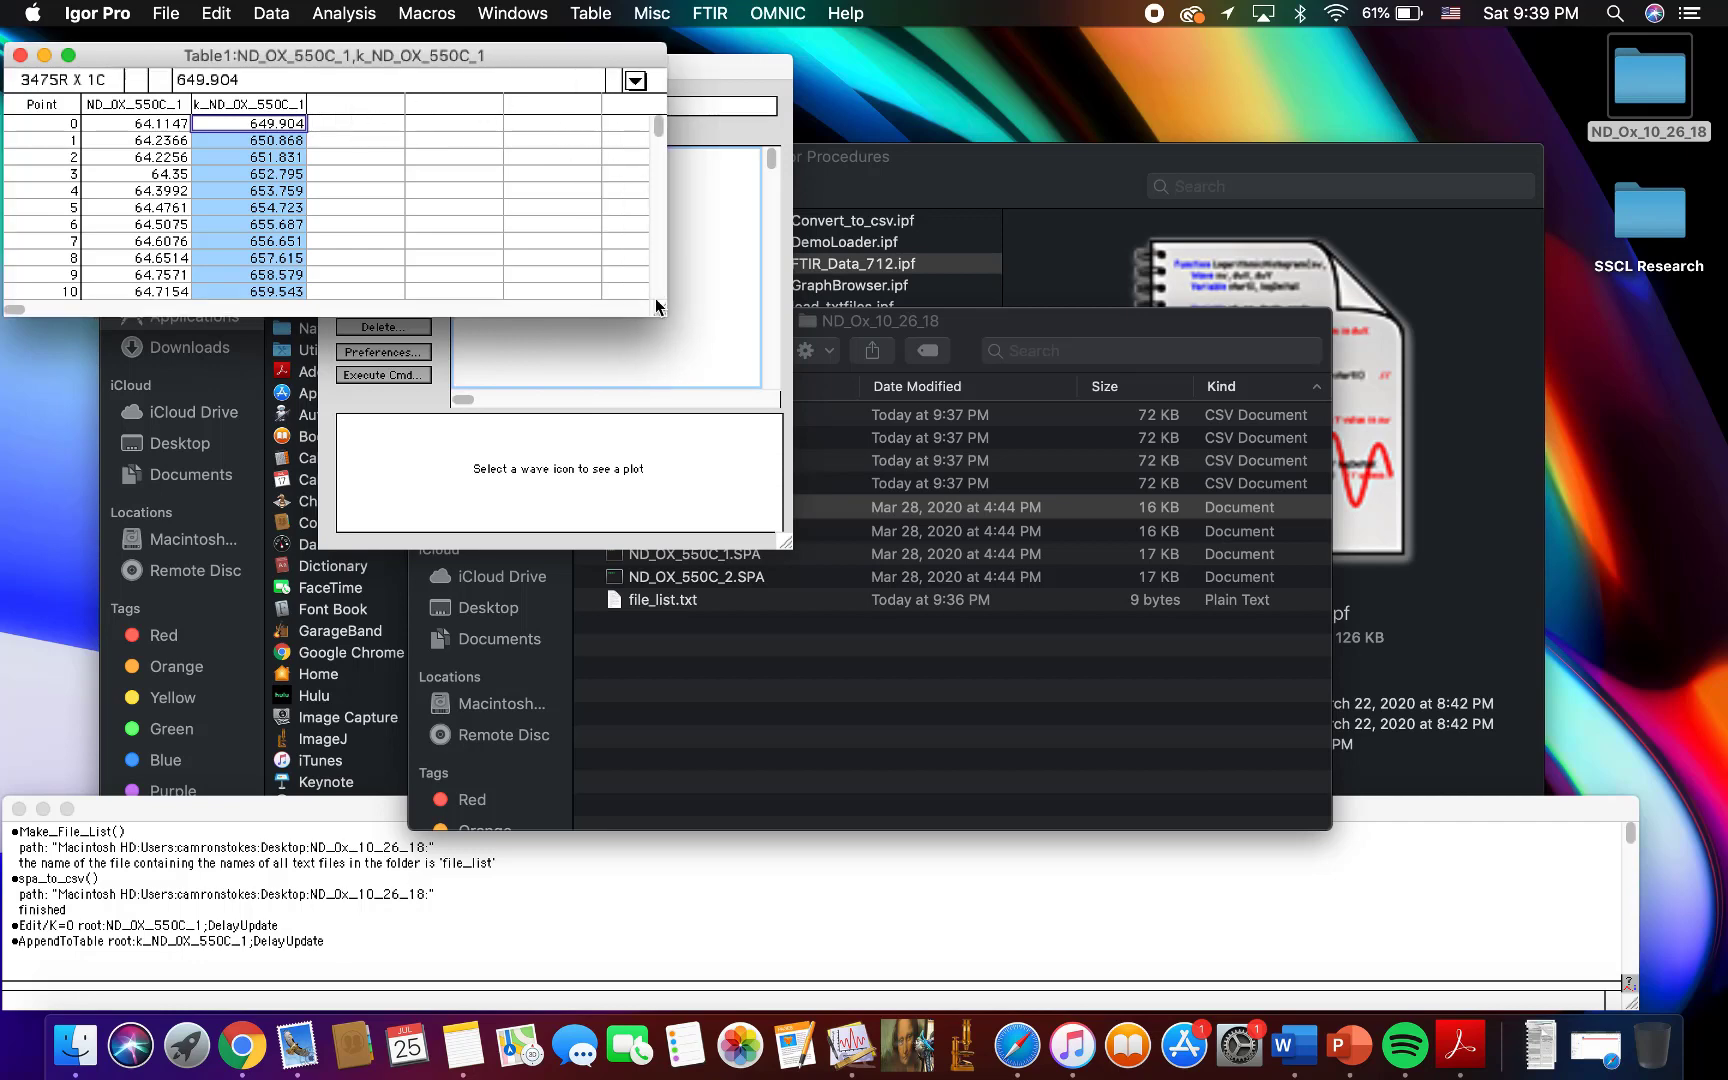
Step: Copy the whole ND_OX_550C_1 column and paste it into the first unused column of the table
left_click(122, 123)
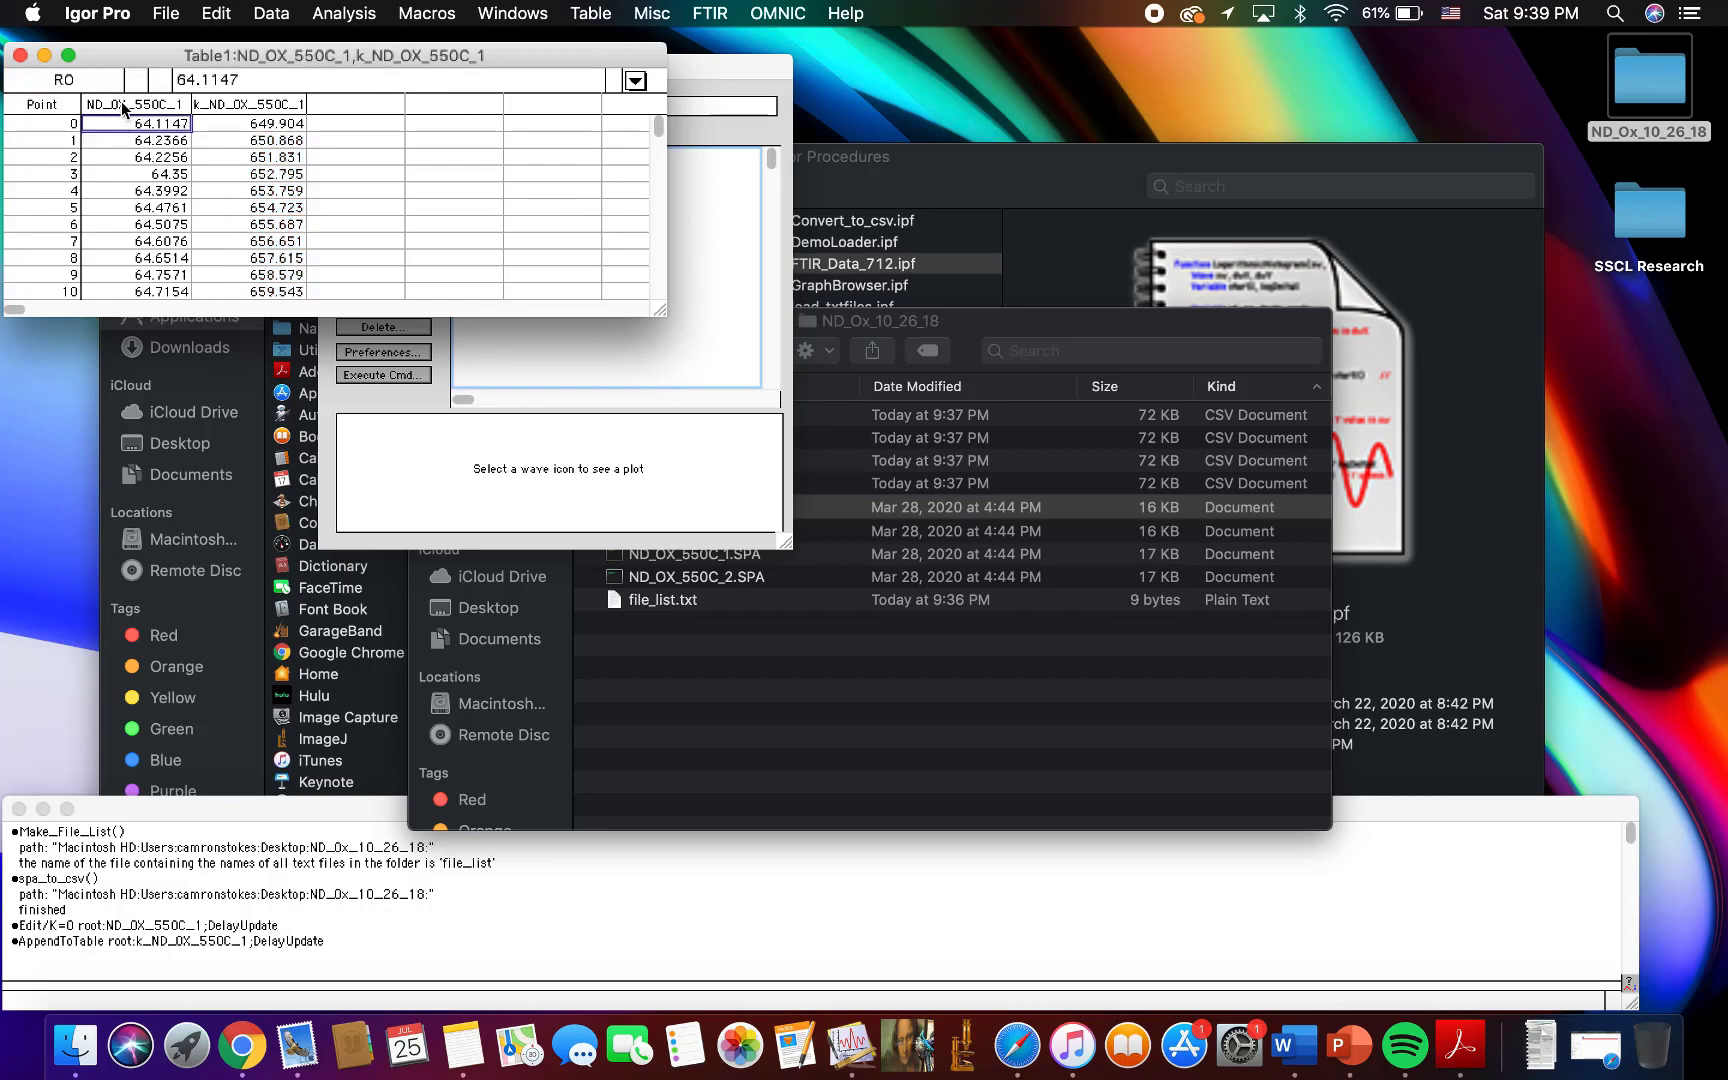
left_click(122, 106)
key("super+c")
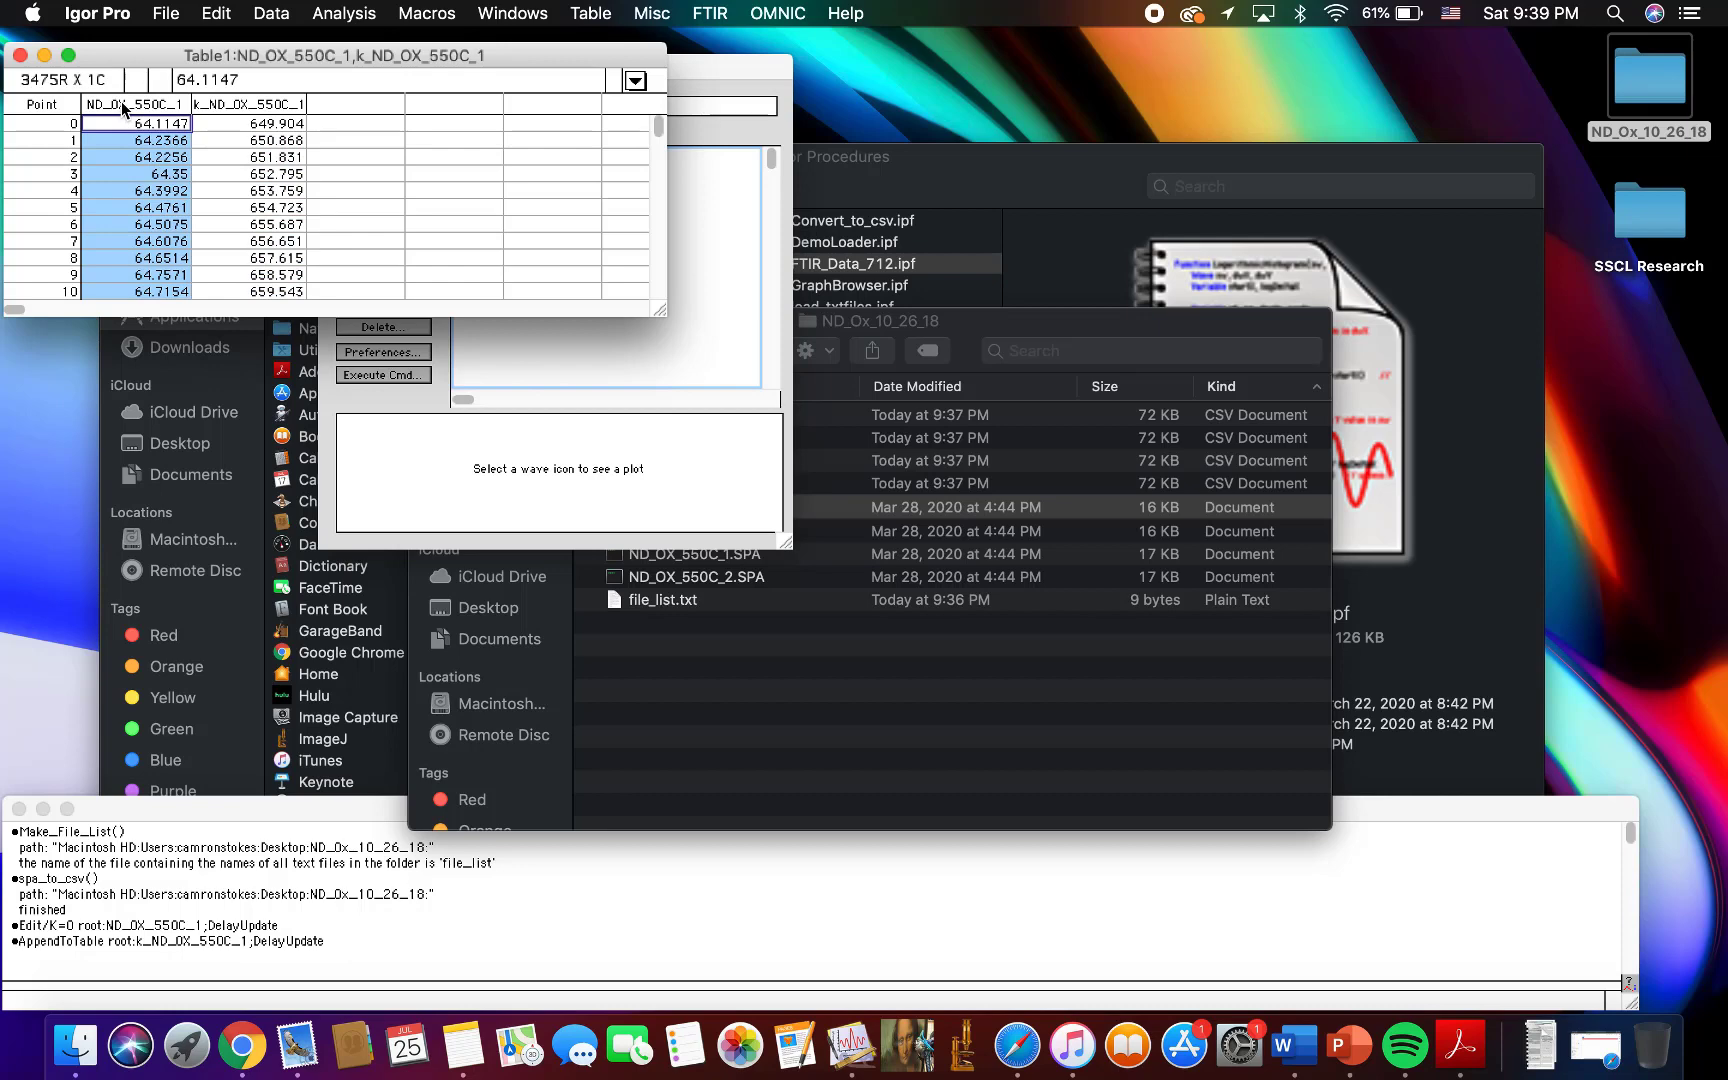
left_click(329, 123)
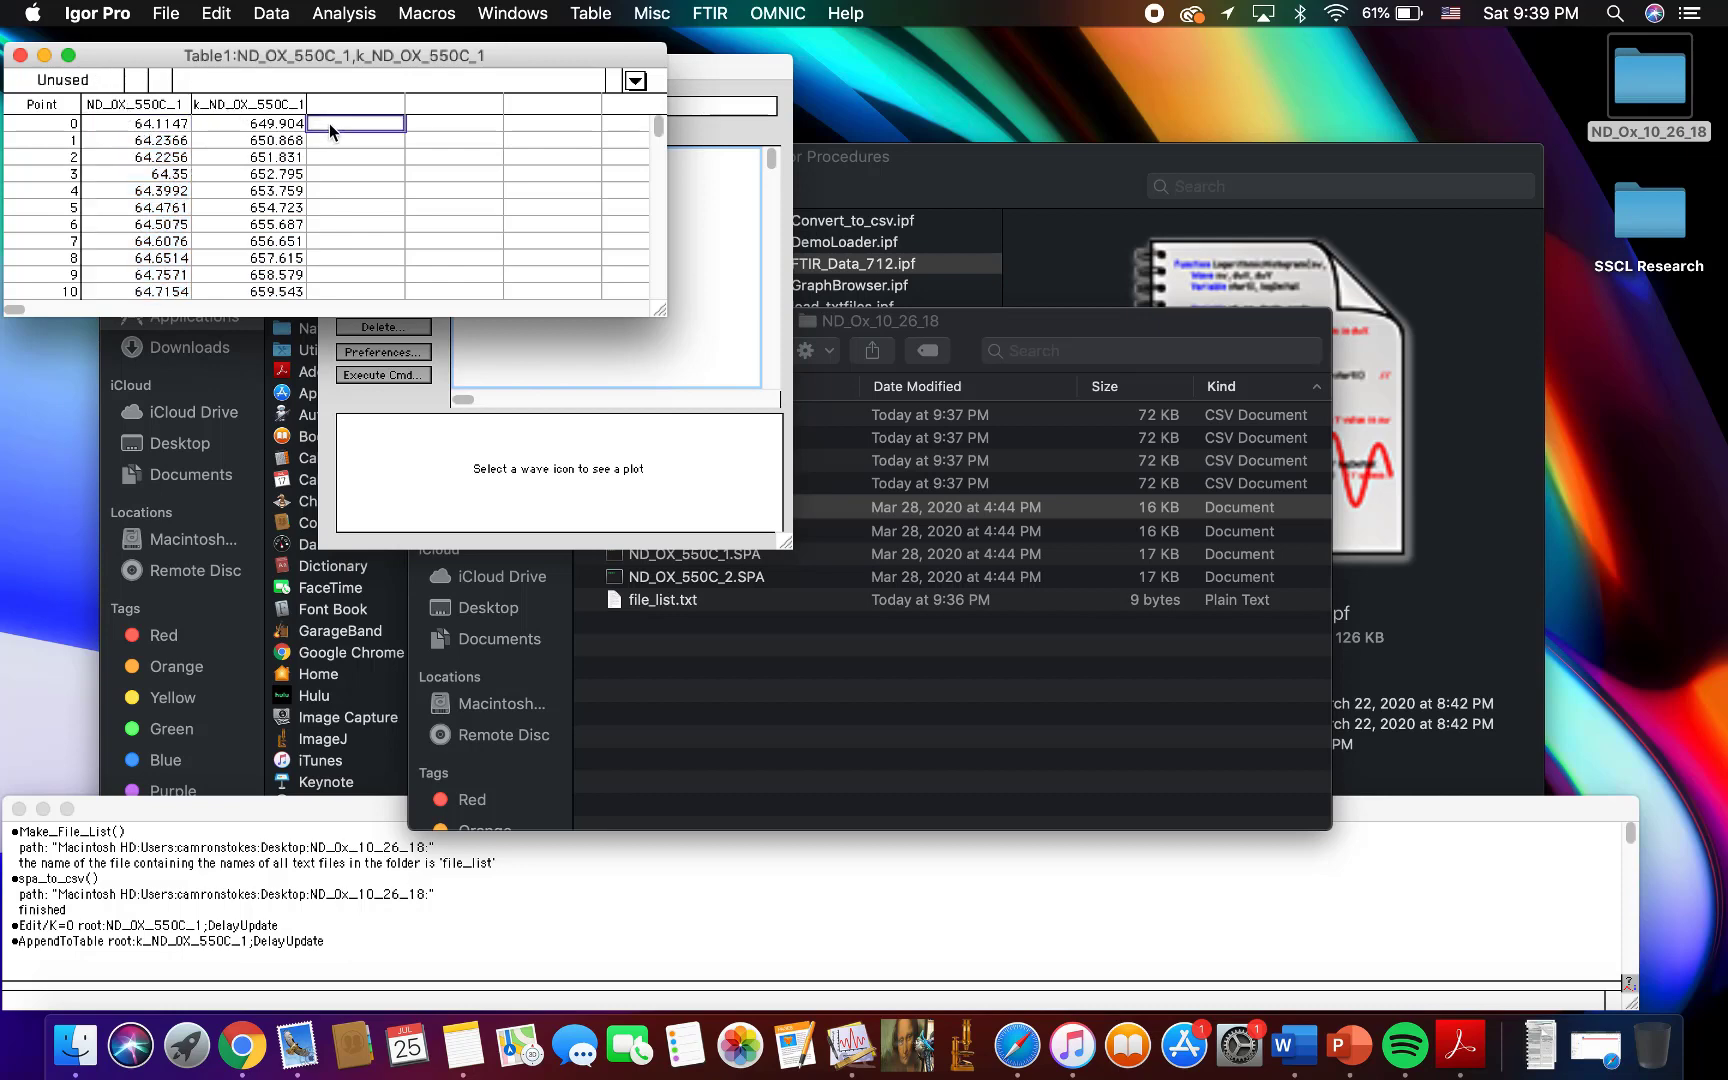
key("super+v")
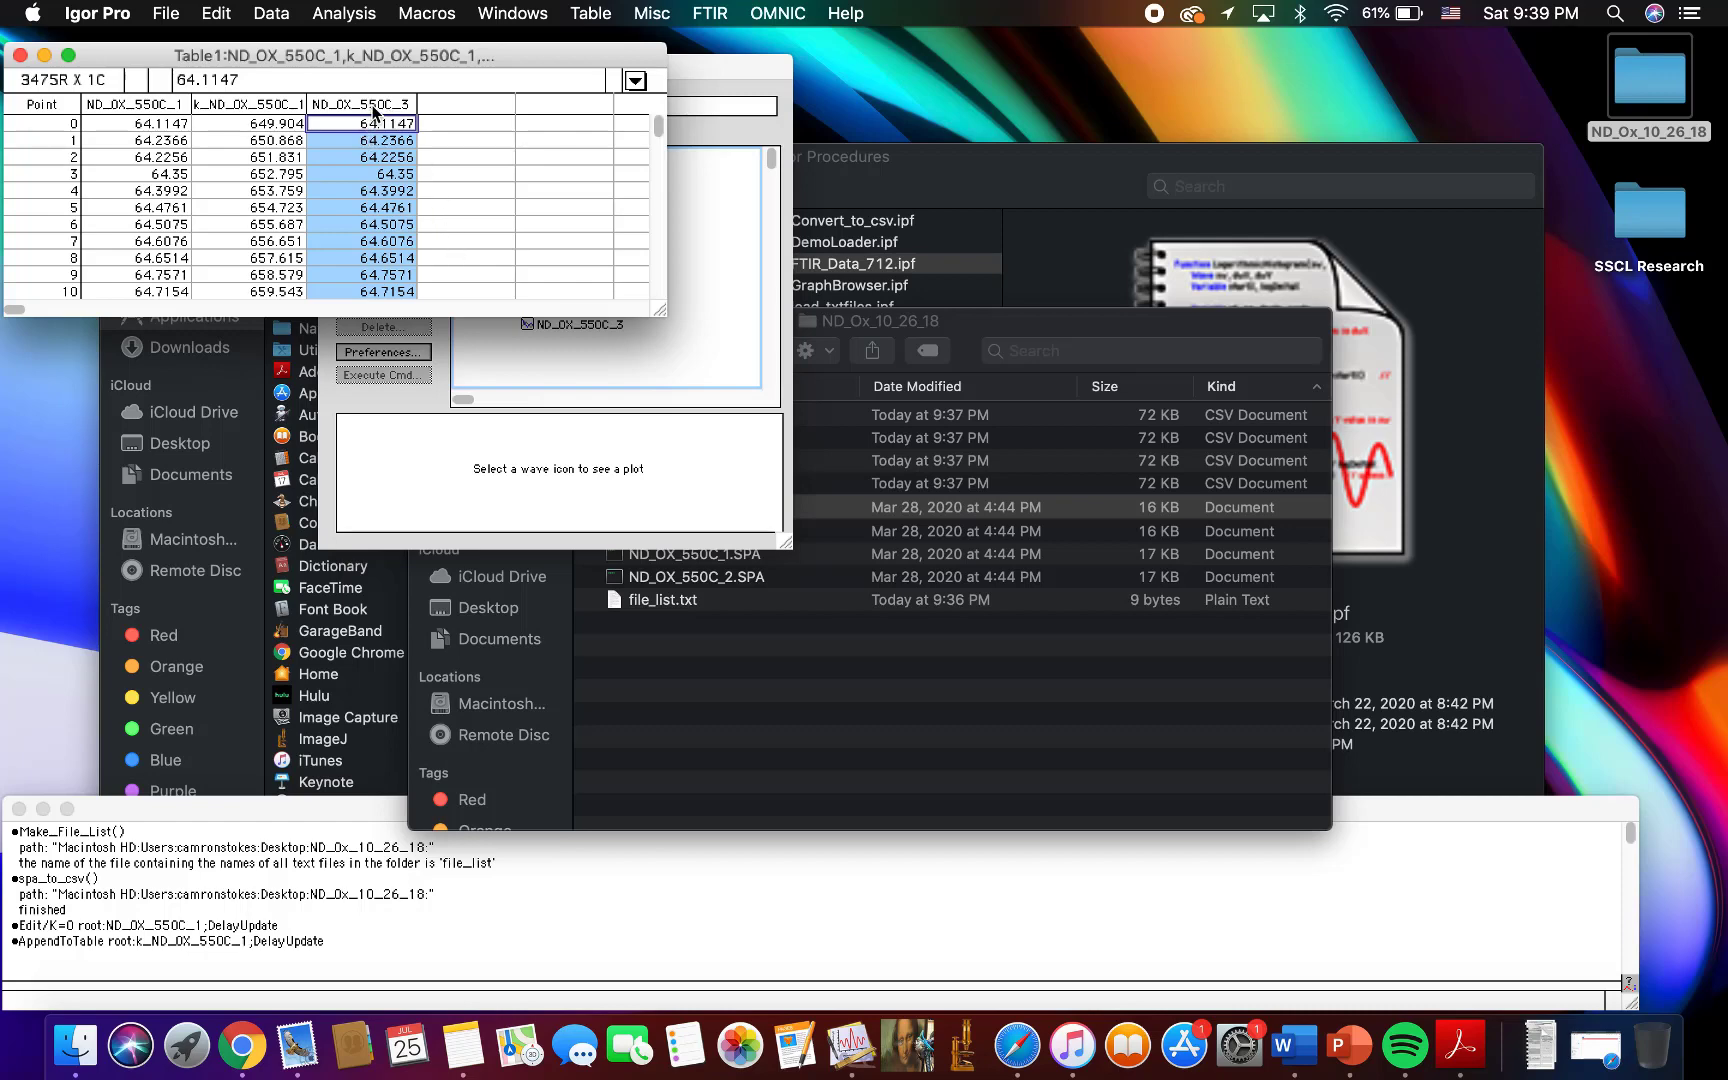
Step: Rename the pasted copy of the wave to ND_OX_550C_1_Line
right_click(373, 112)
left_click(402, 141)
left_click(1488, 575)
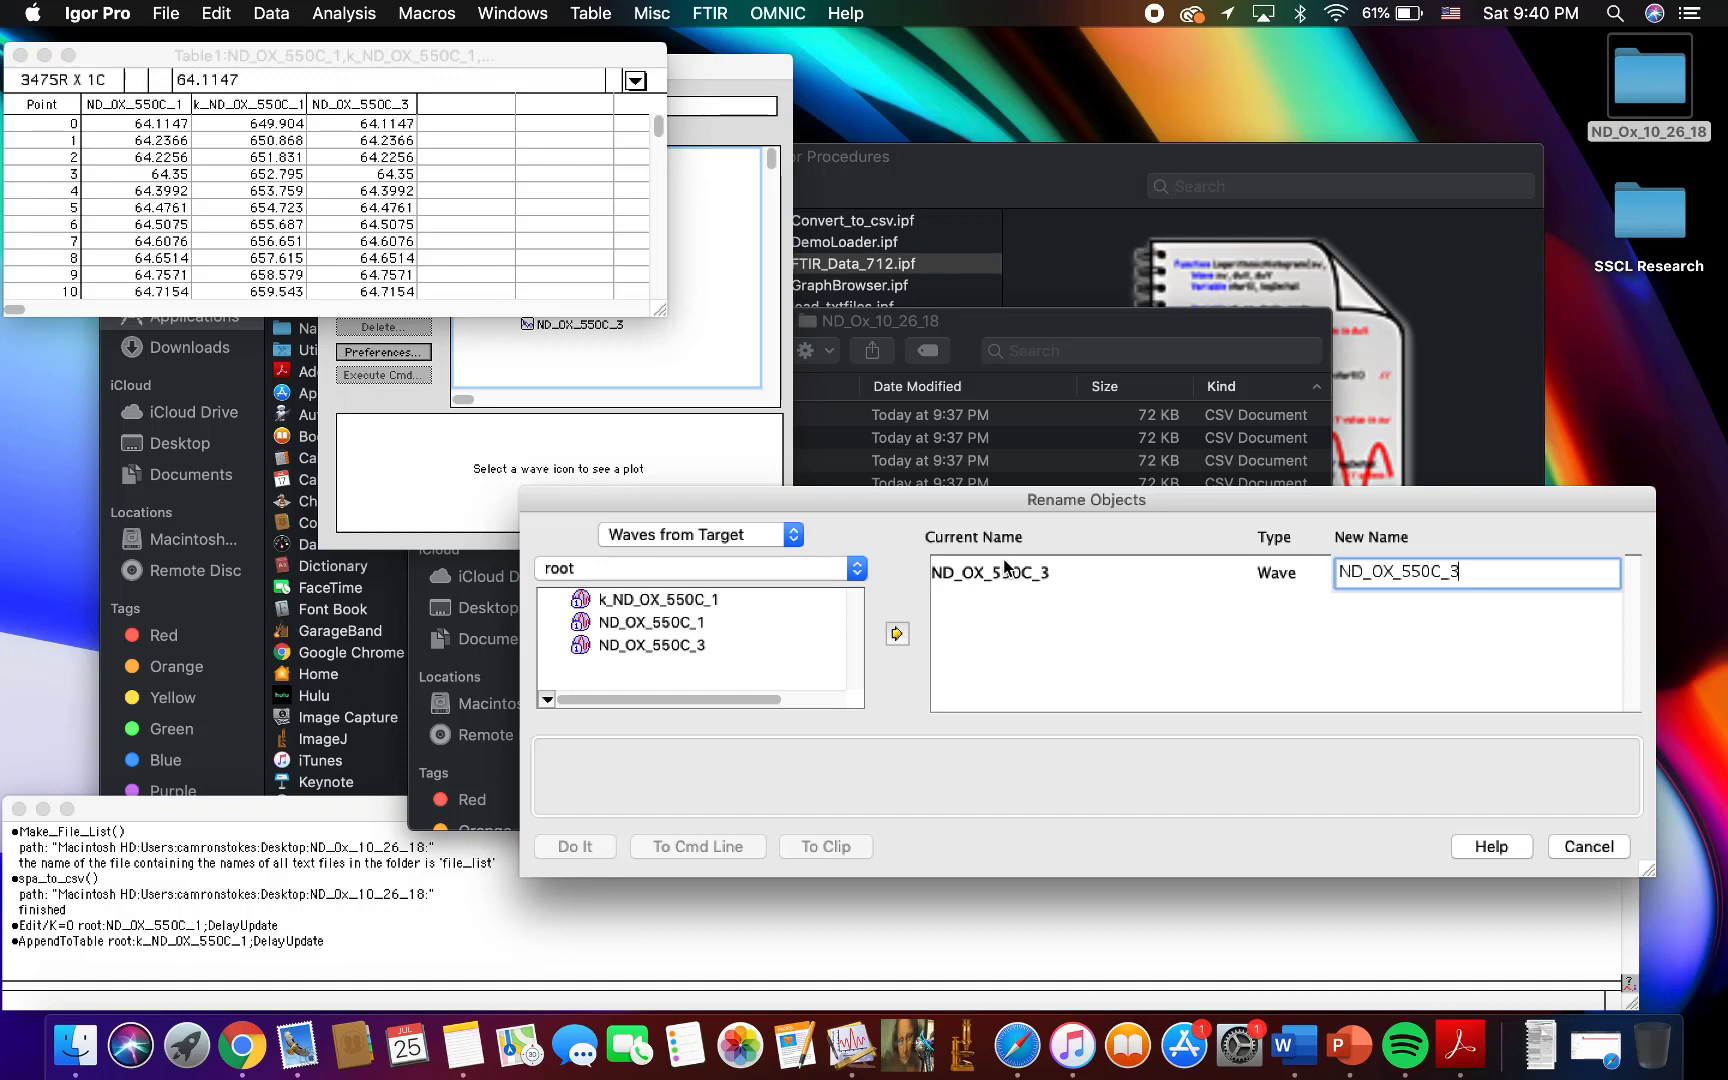
key("BackSpace")
type("1")
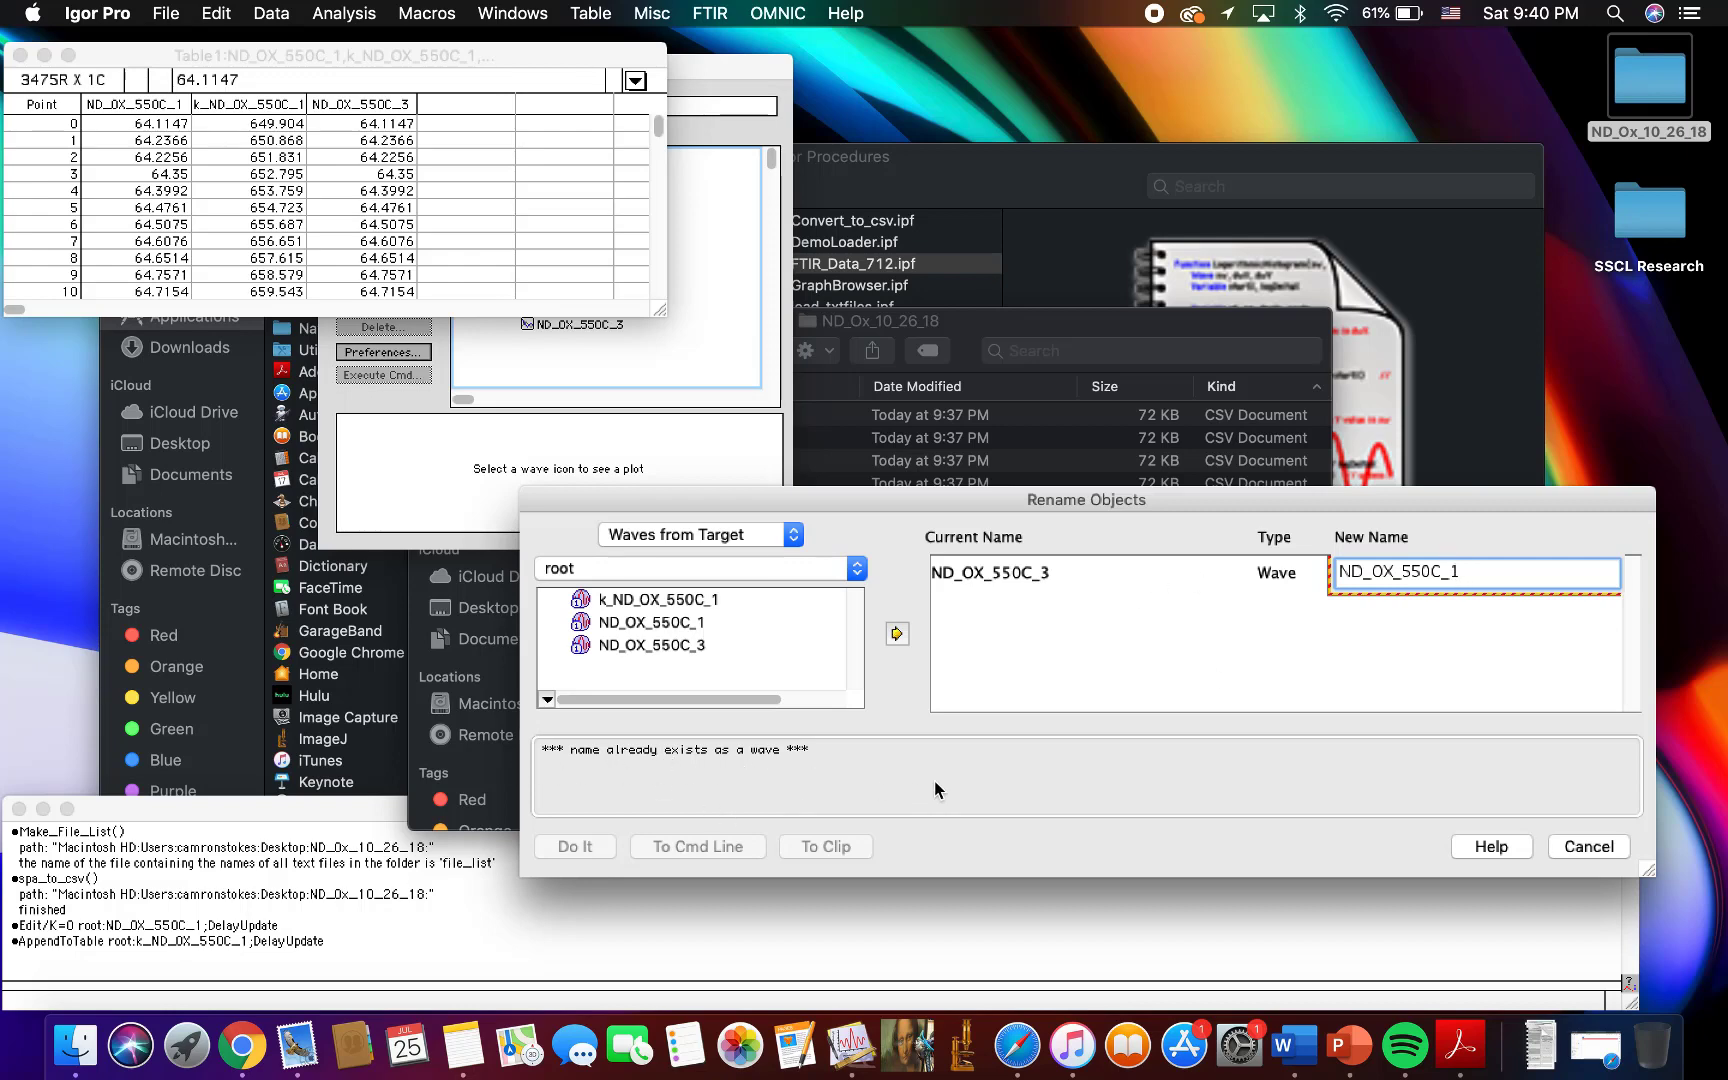
type("_")
type("Linea")
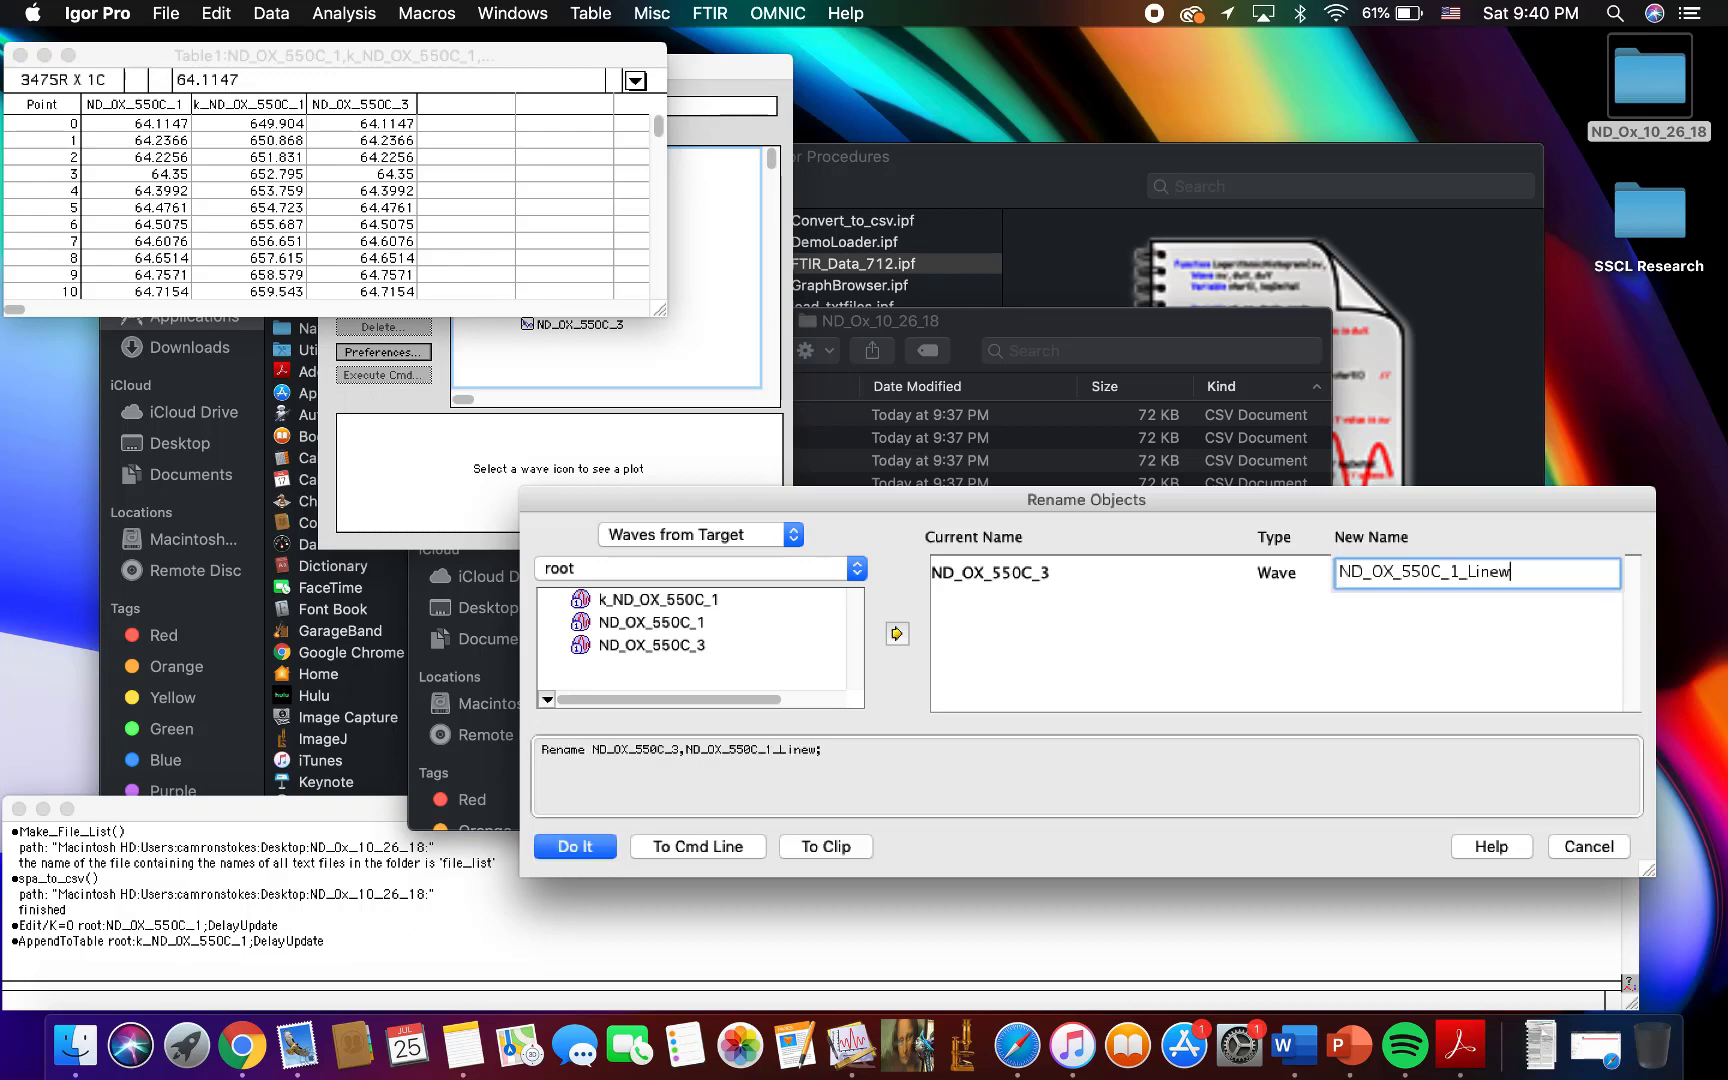
key("BackSpace")
left_click(598, 848)
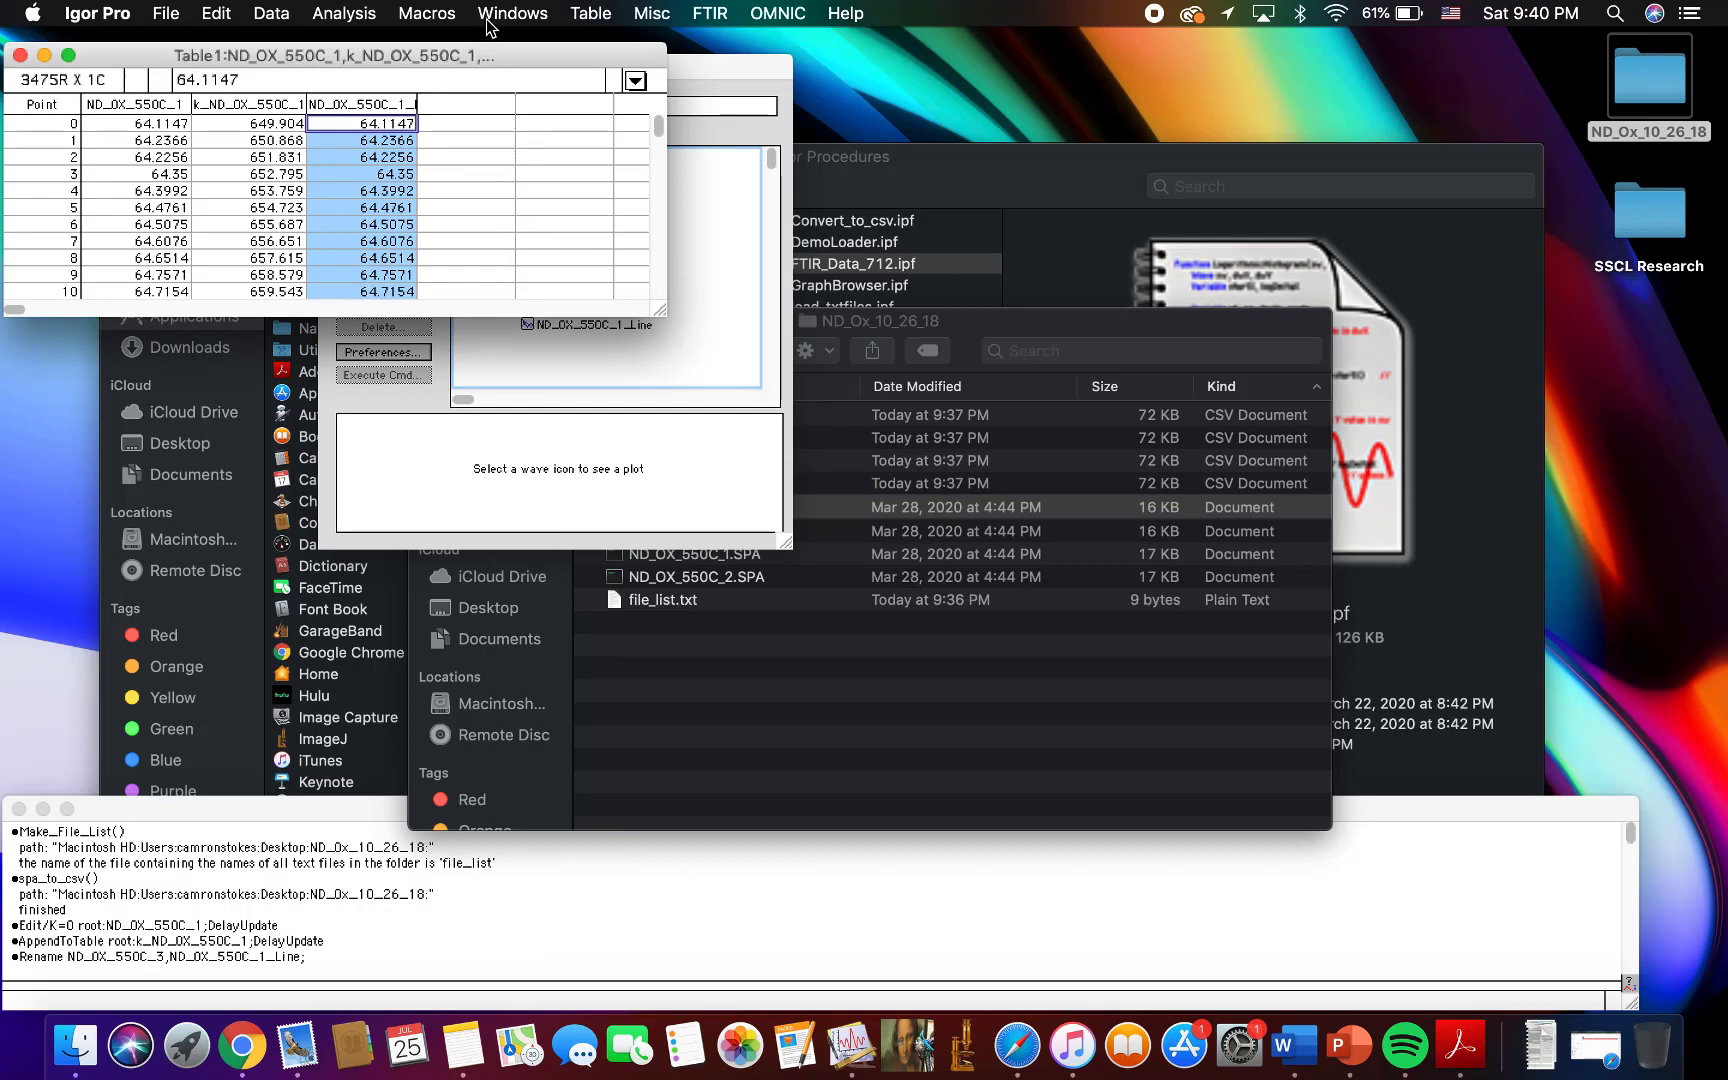
Step: Create a new graph with ND_OX_550C_1 as the Y wave and k_ND_OX_550C_1 as the X wave
left_click(266, 106)
left_click(150, 106)
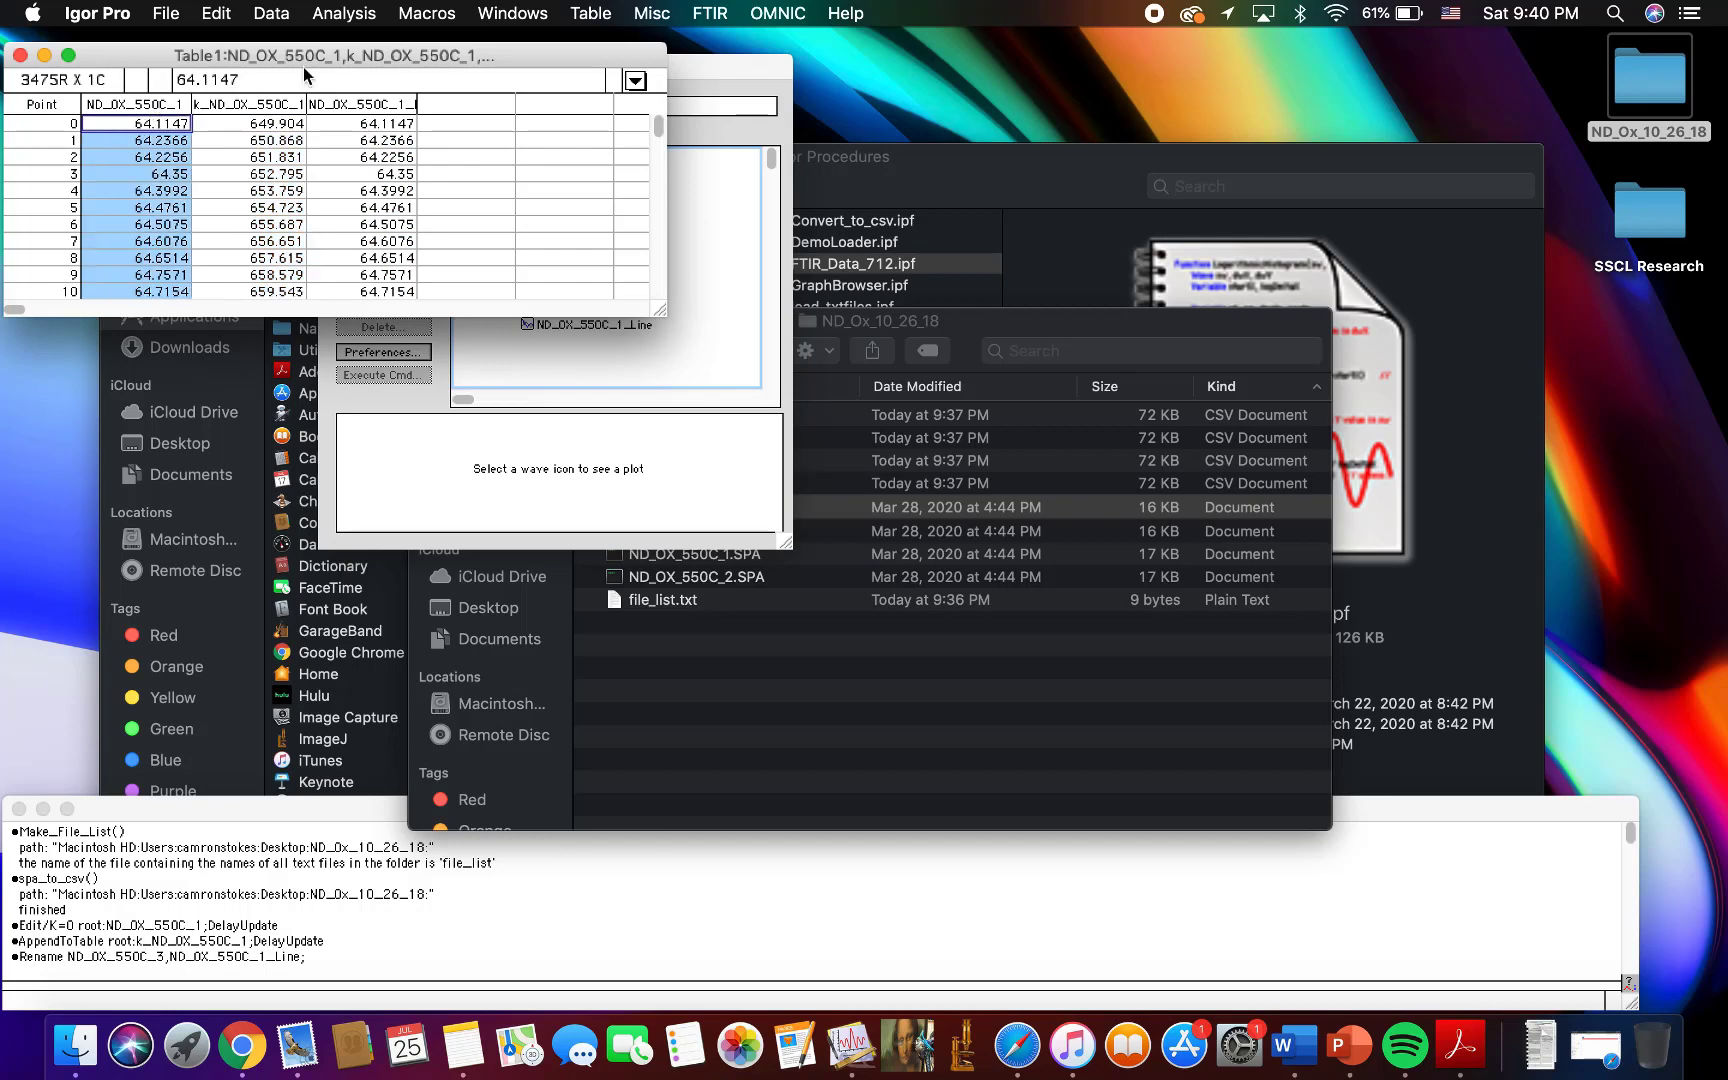
left_click(512, 13)
left_click(505, 45)
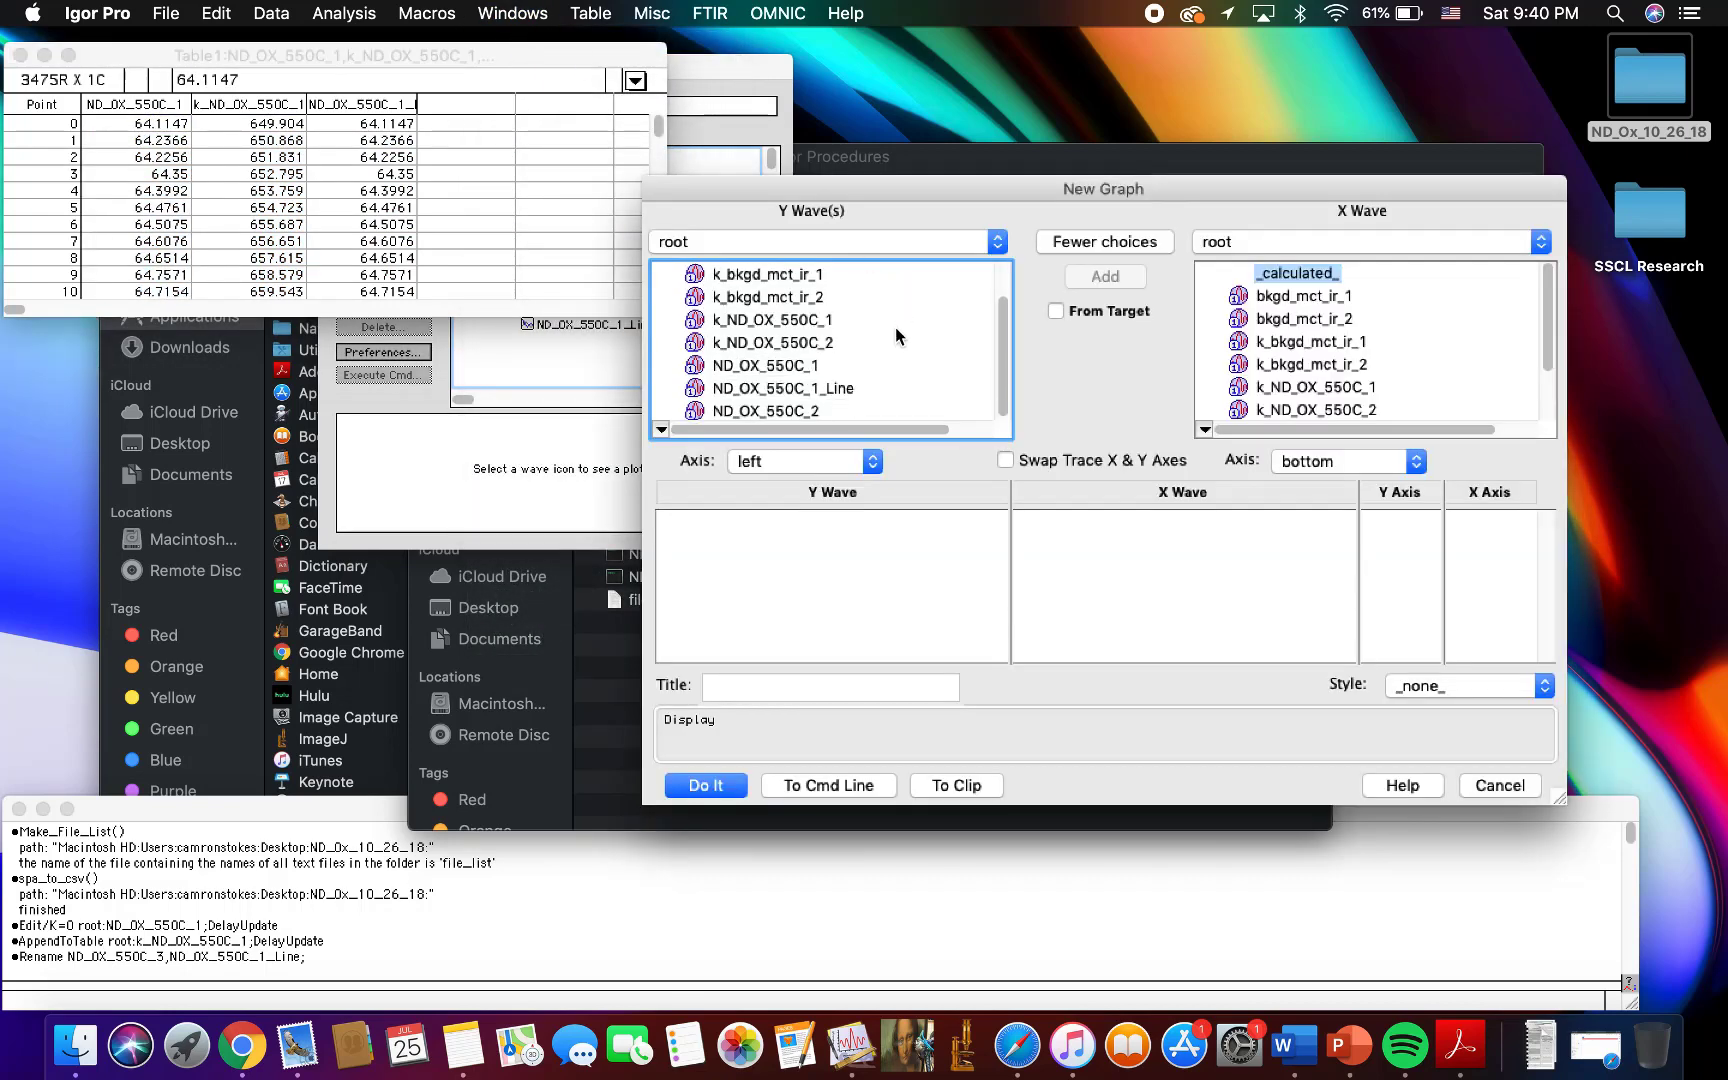
left_click(752, 367)
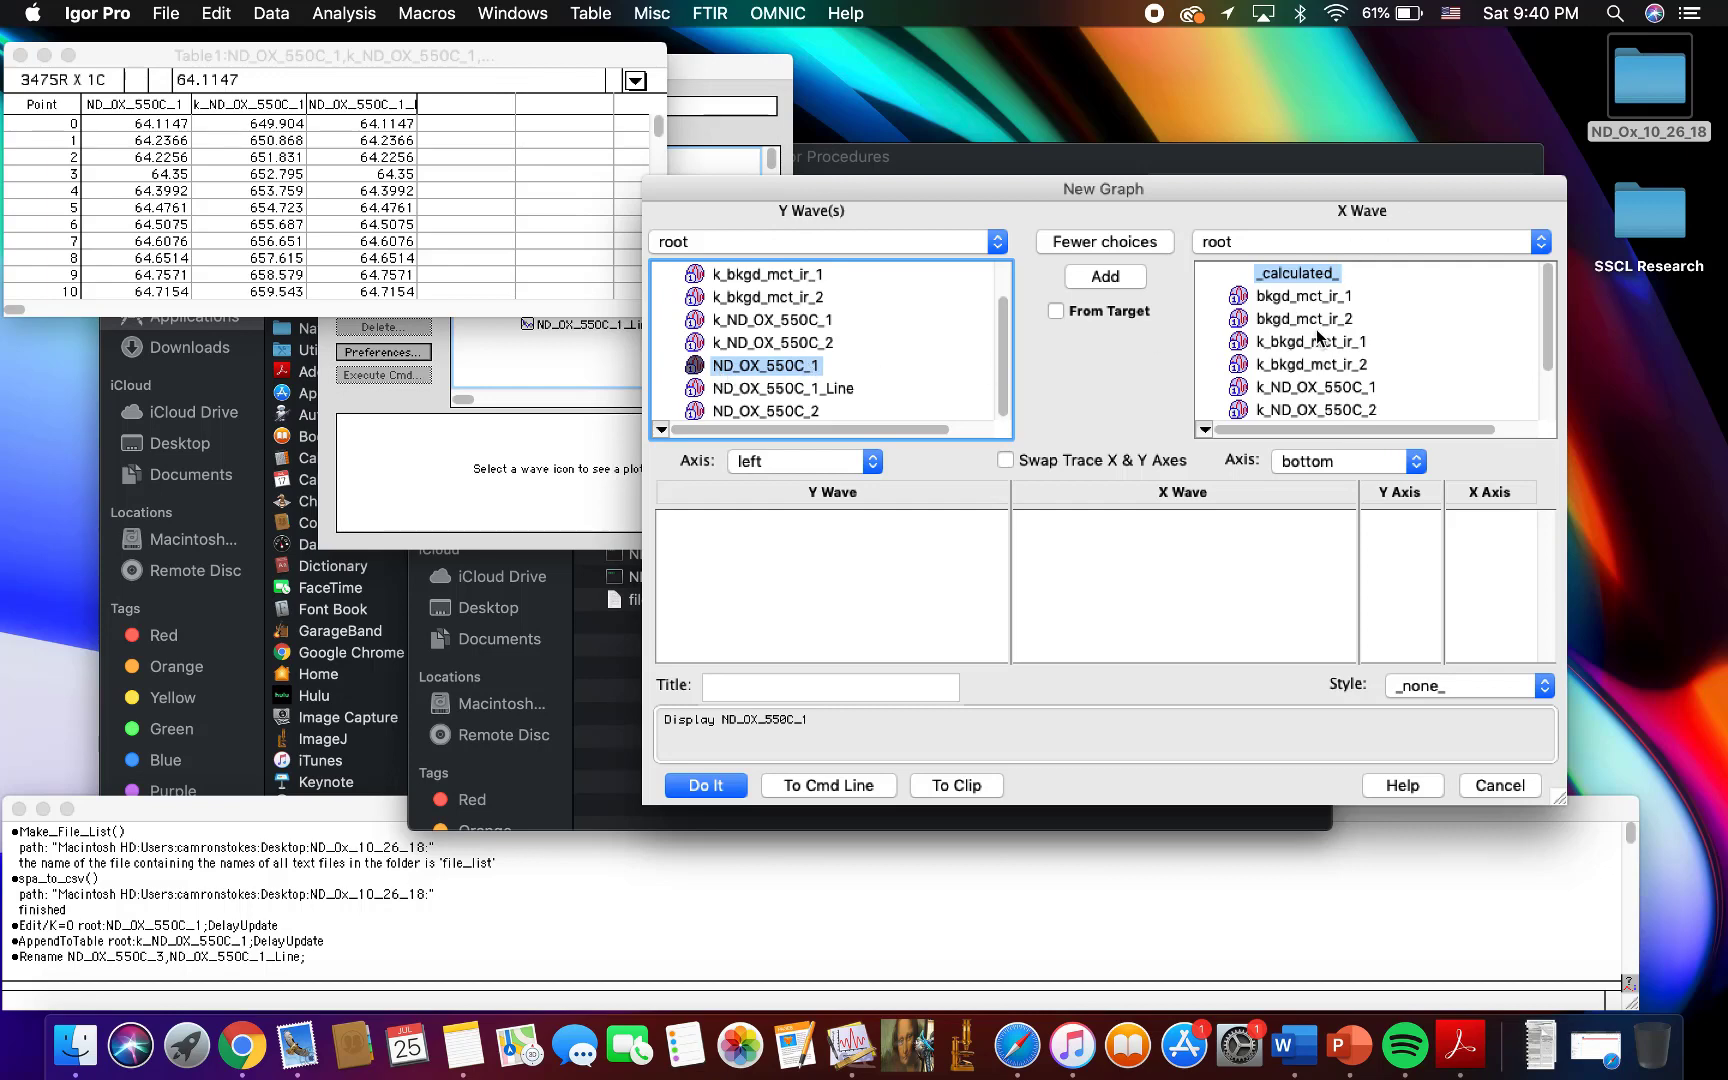
scroll(1311, 398, "down", 2)
scroll(1311, 398, "up", 2)
scroll(1311, 398, "down", 2)
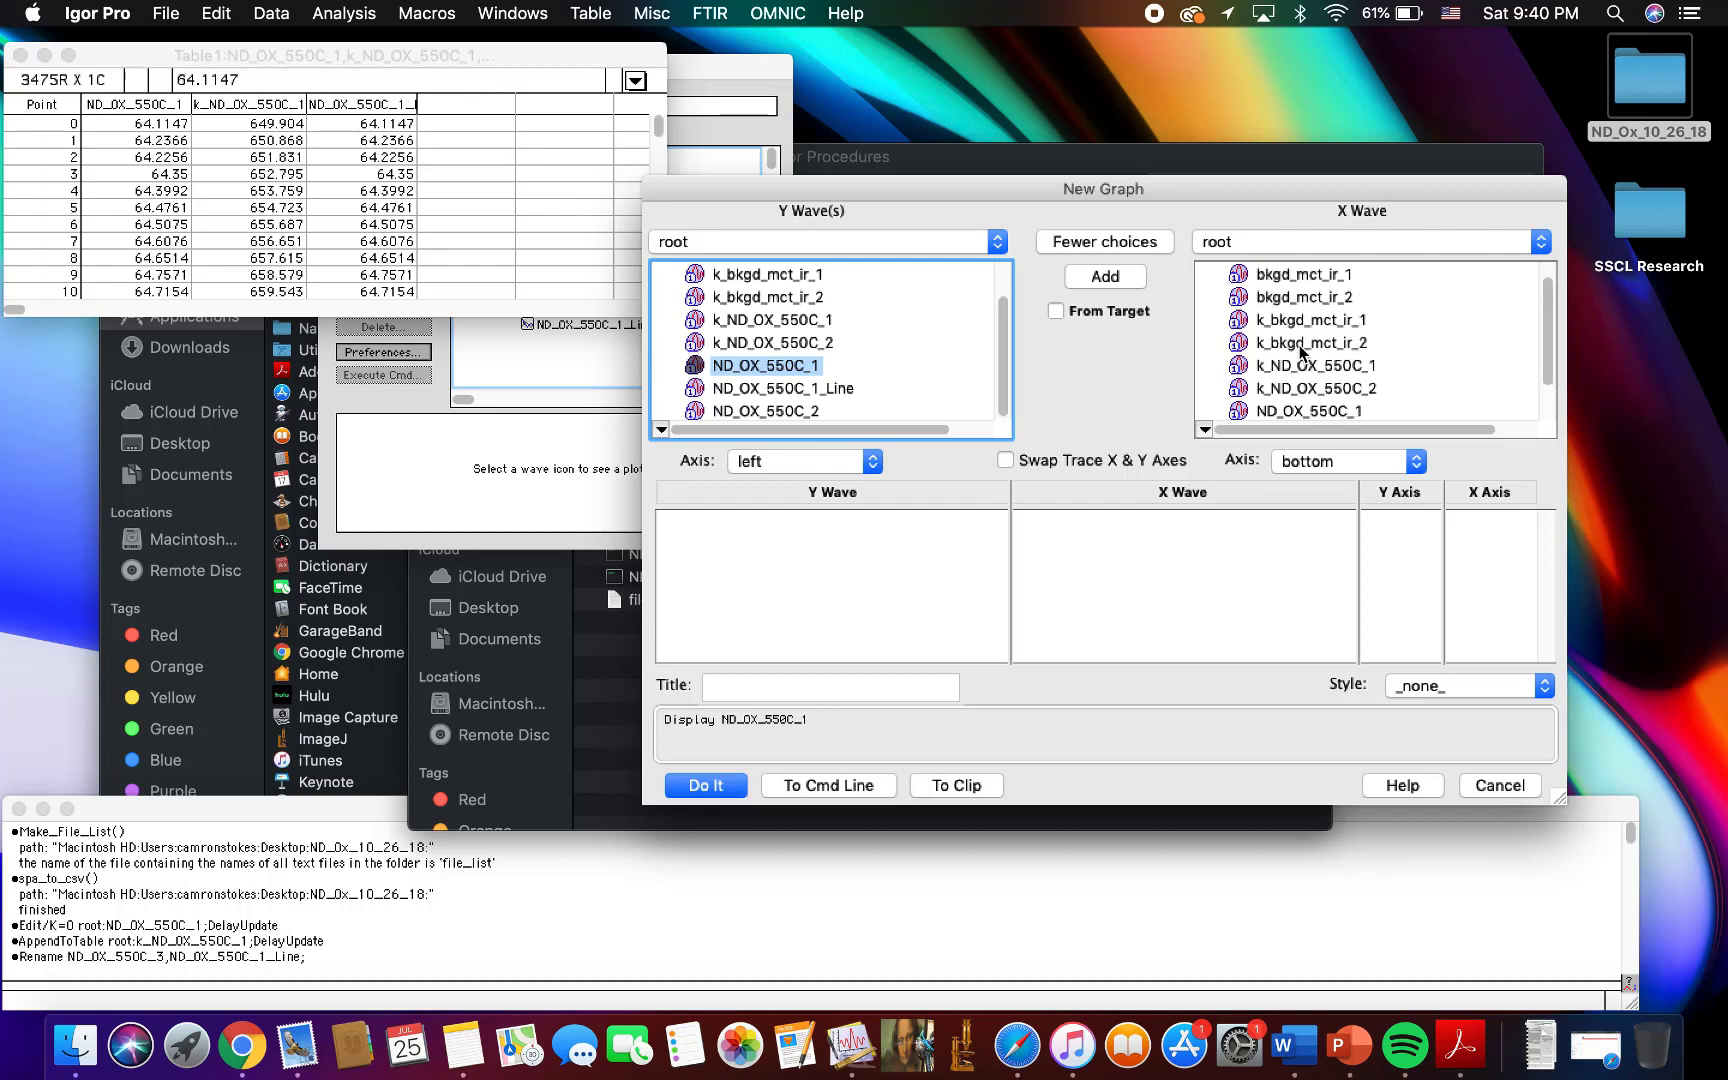
scroll(1306, 365, "up", 2)
scroll(1310, 378, "down", 2)
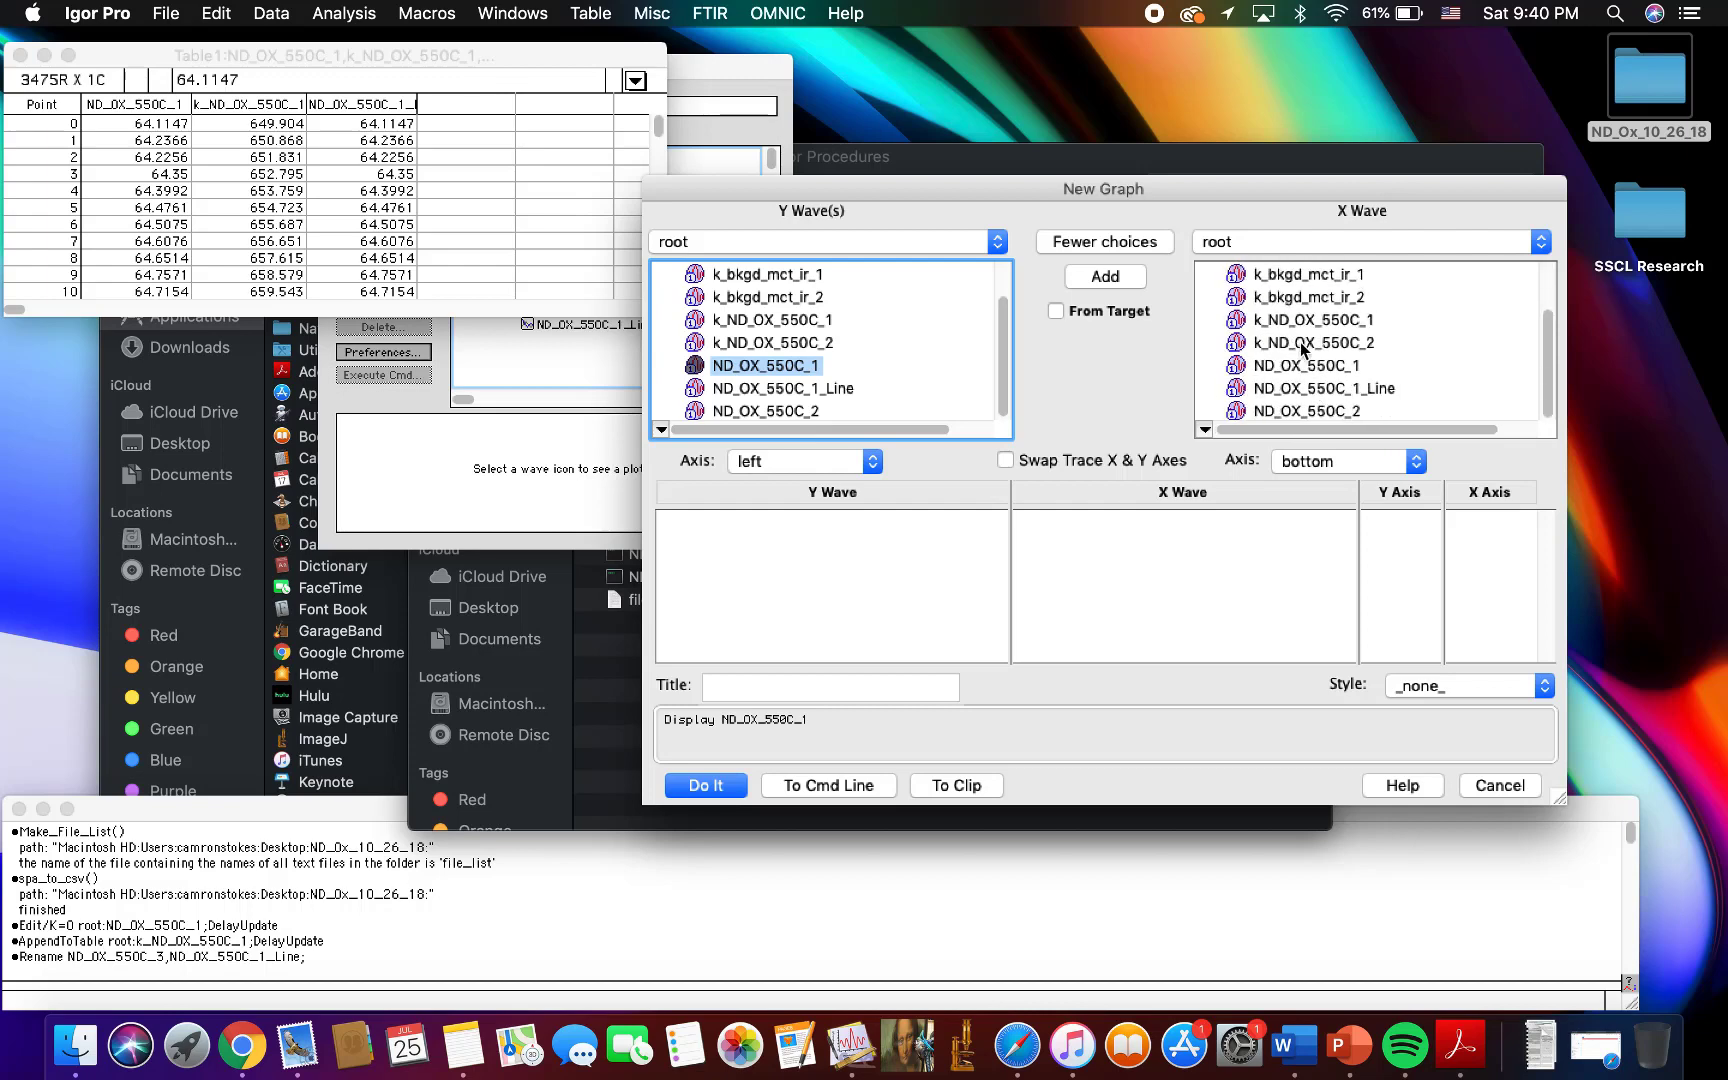
left_click(1274, 323)
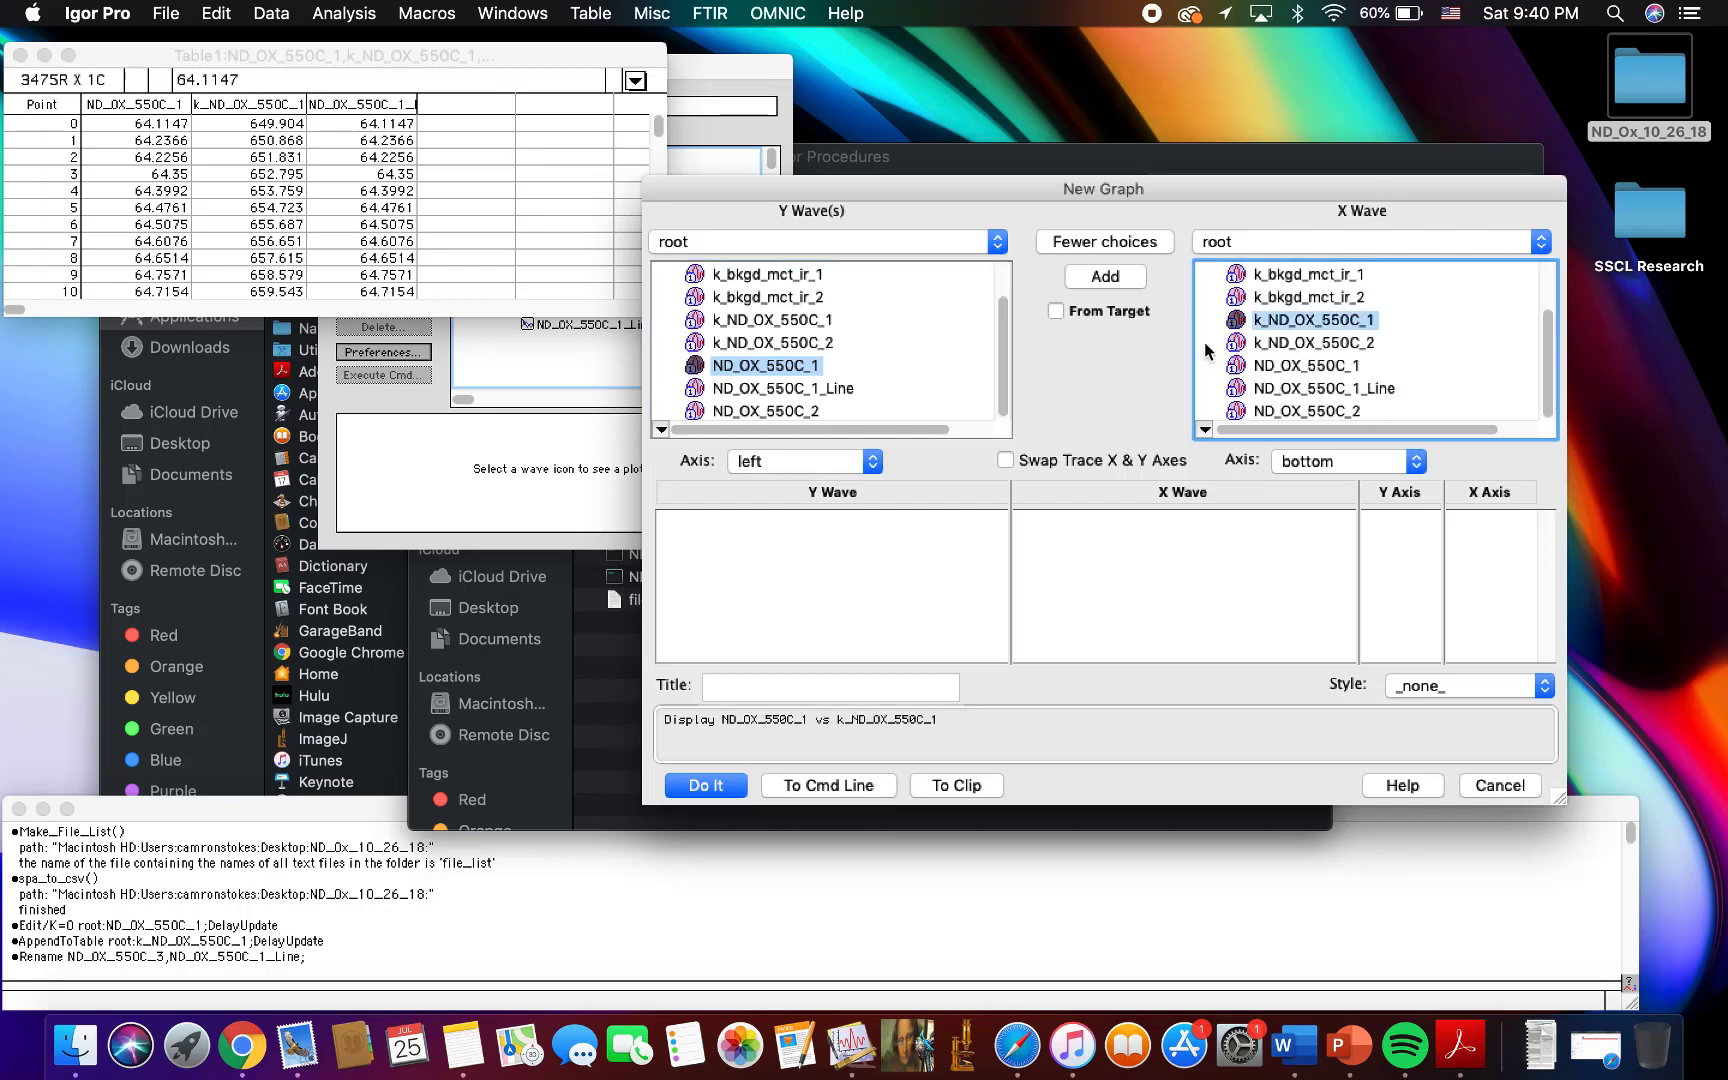
left_click(1103, 280)
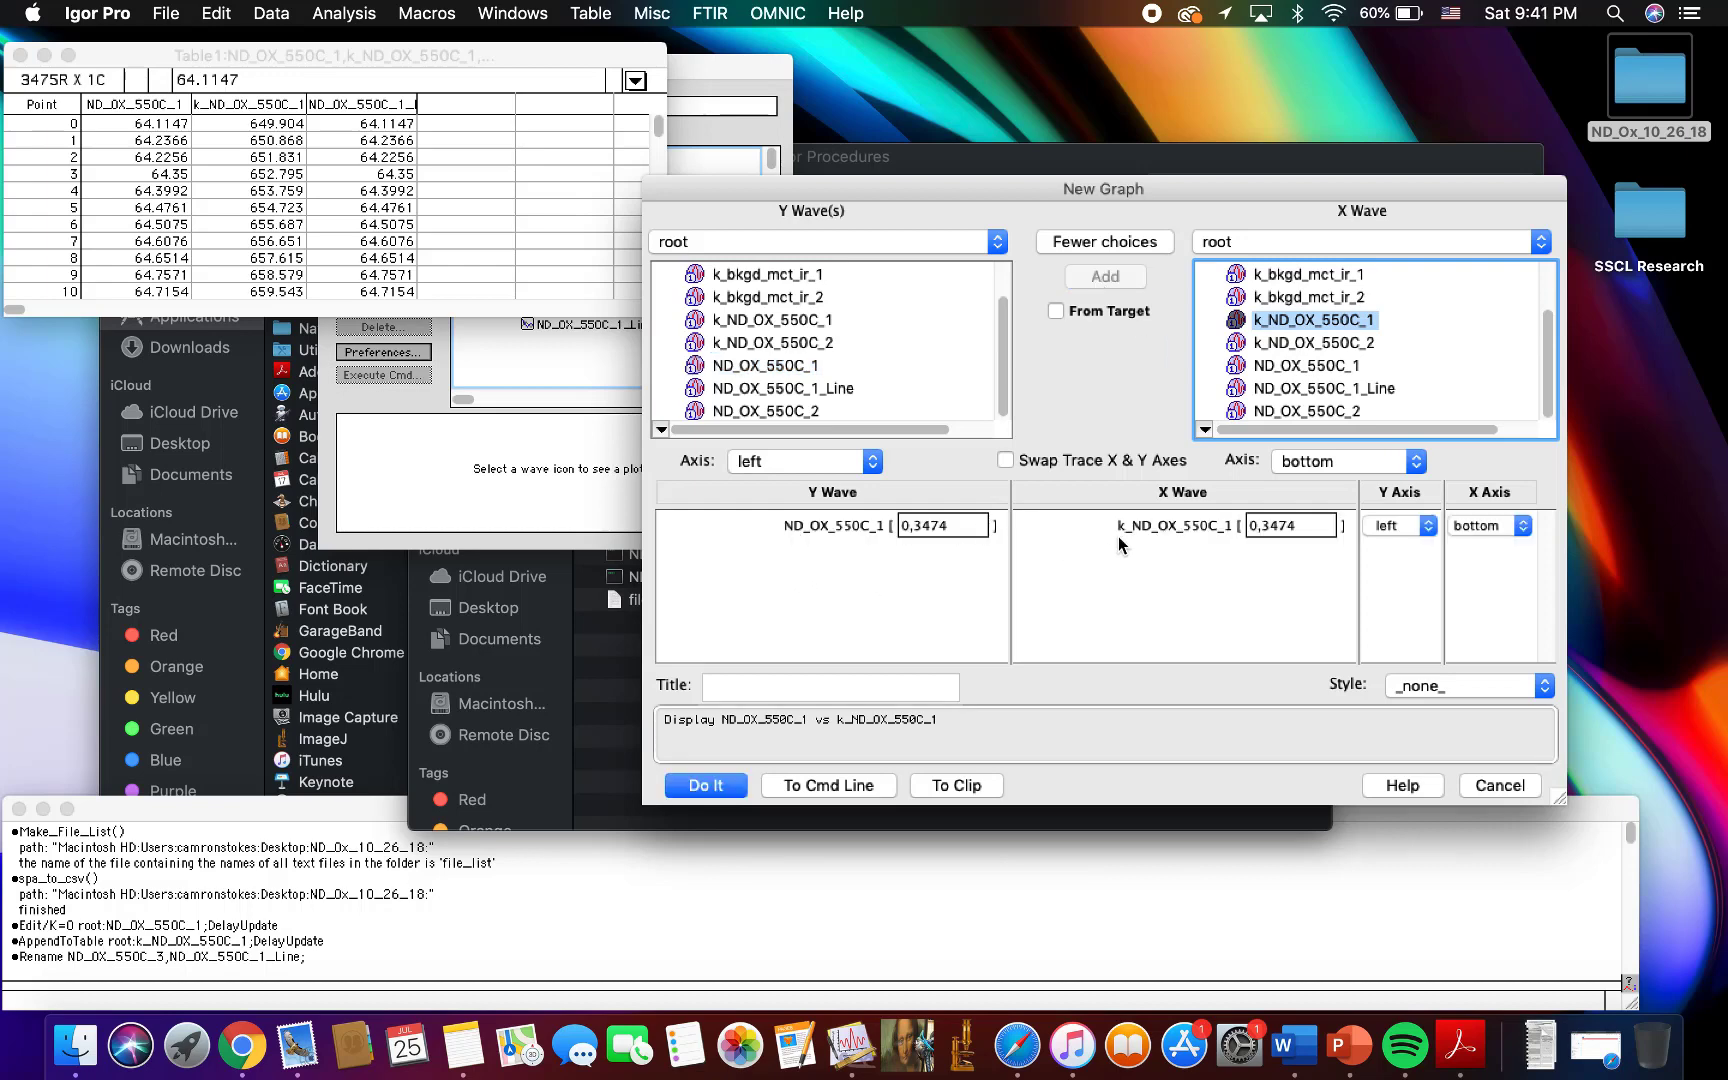
left_click(701, 782)
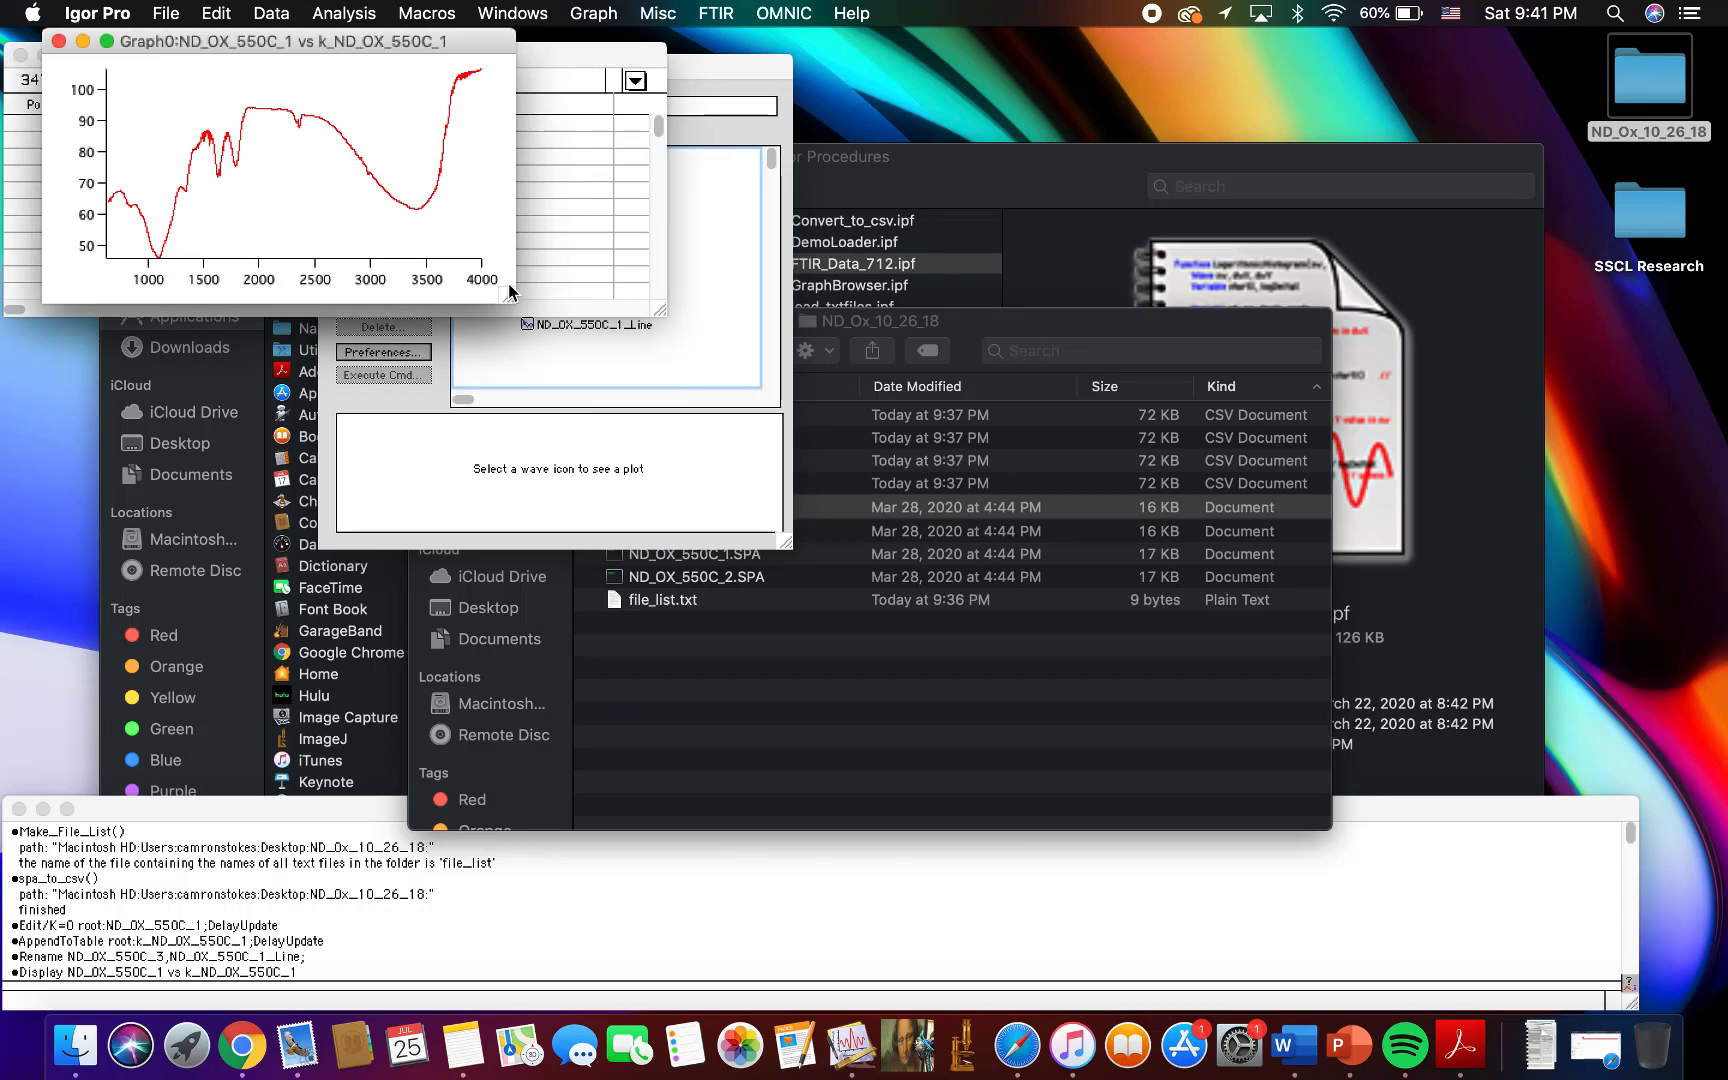
Step: Enlarge the graph window and reverse the direction of the graph's bottom axis
left_click_drag(504, 290, 1250, 785)
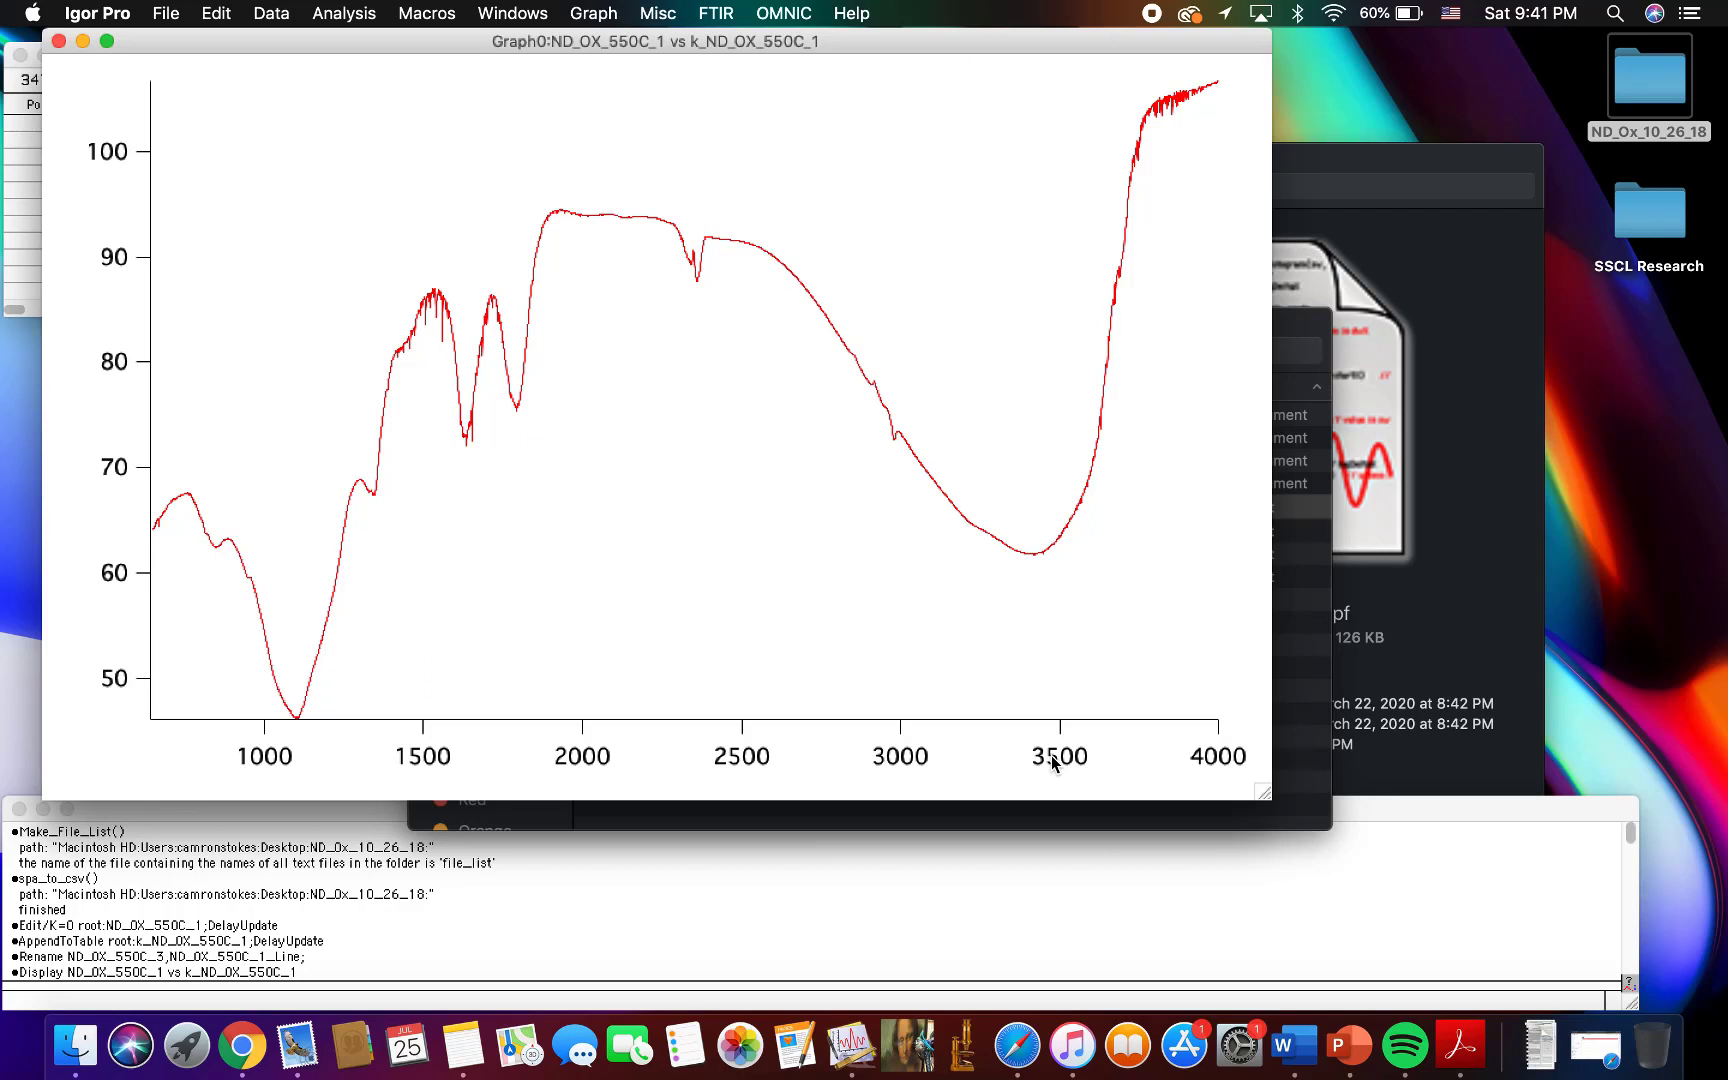
double_click(891, 755)
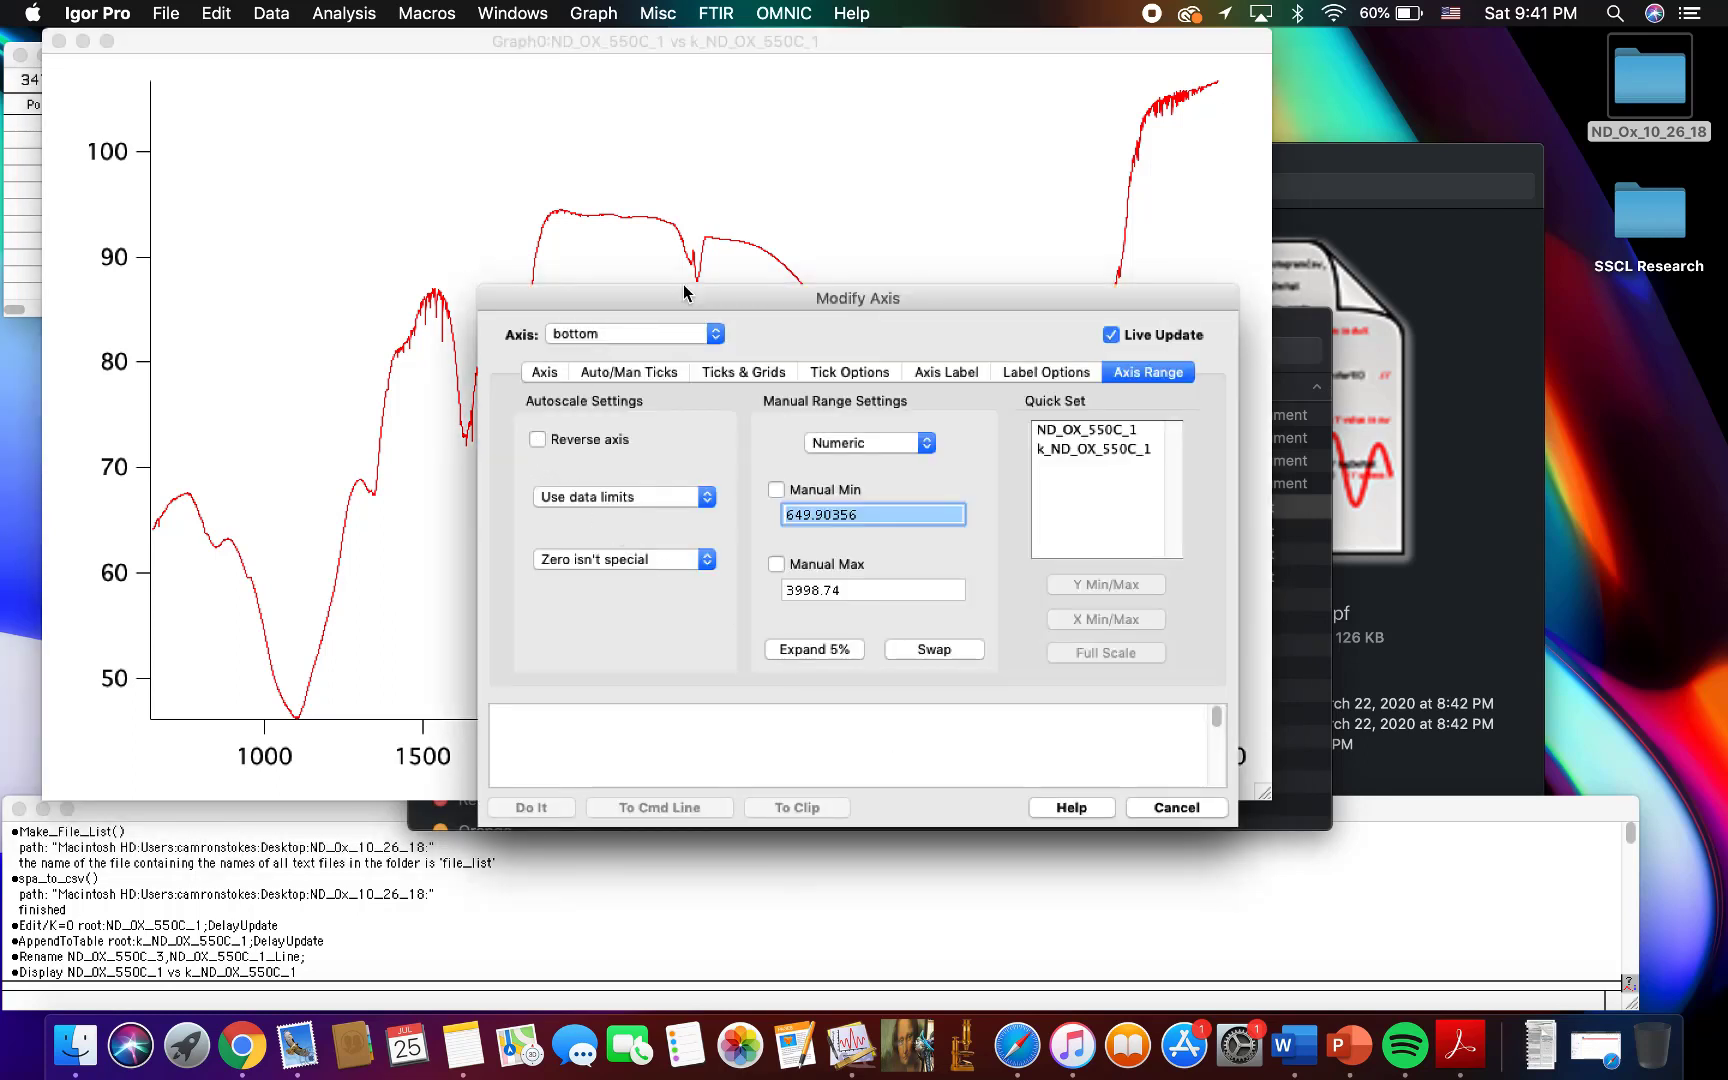
left_click(538, 439)
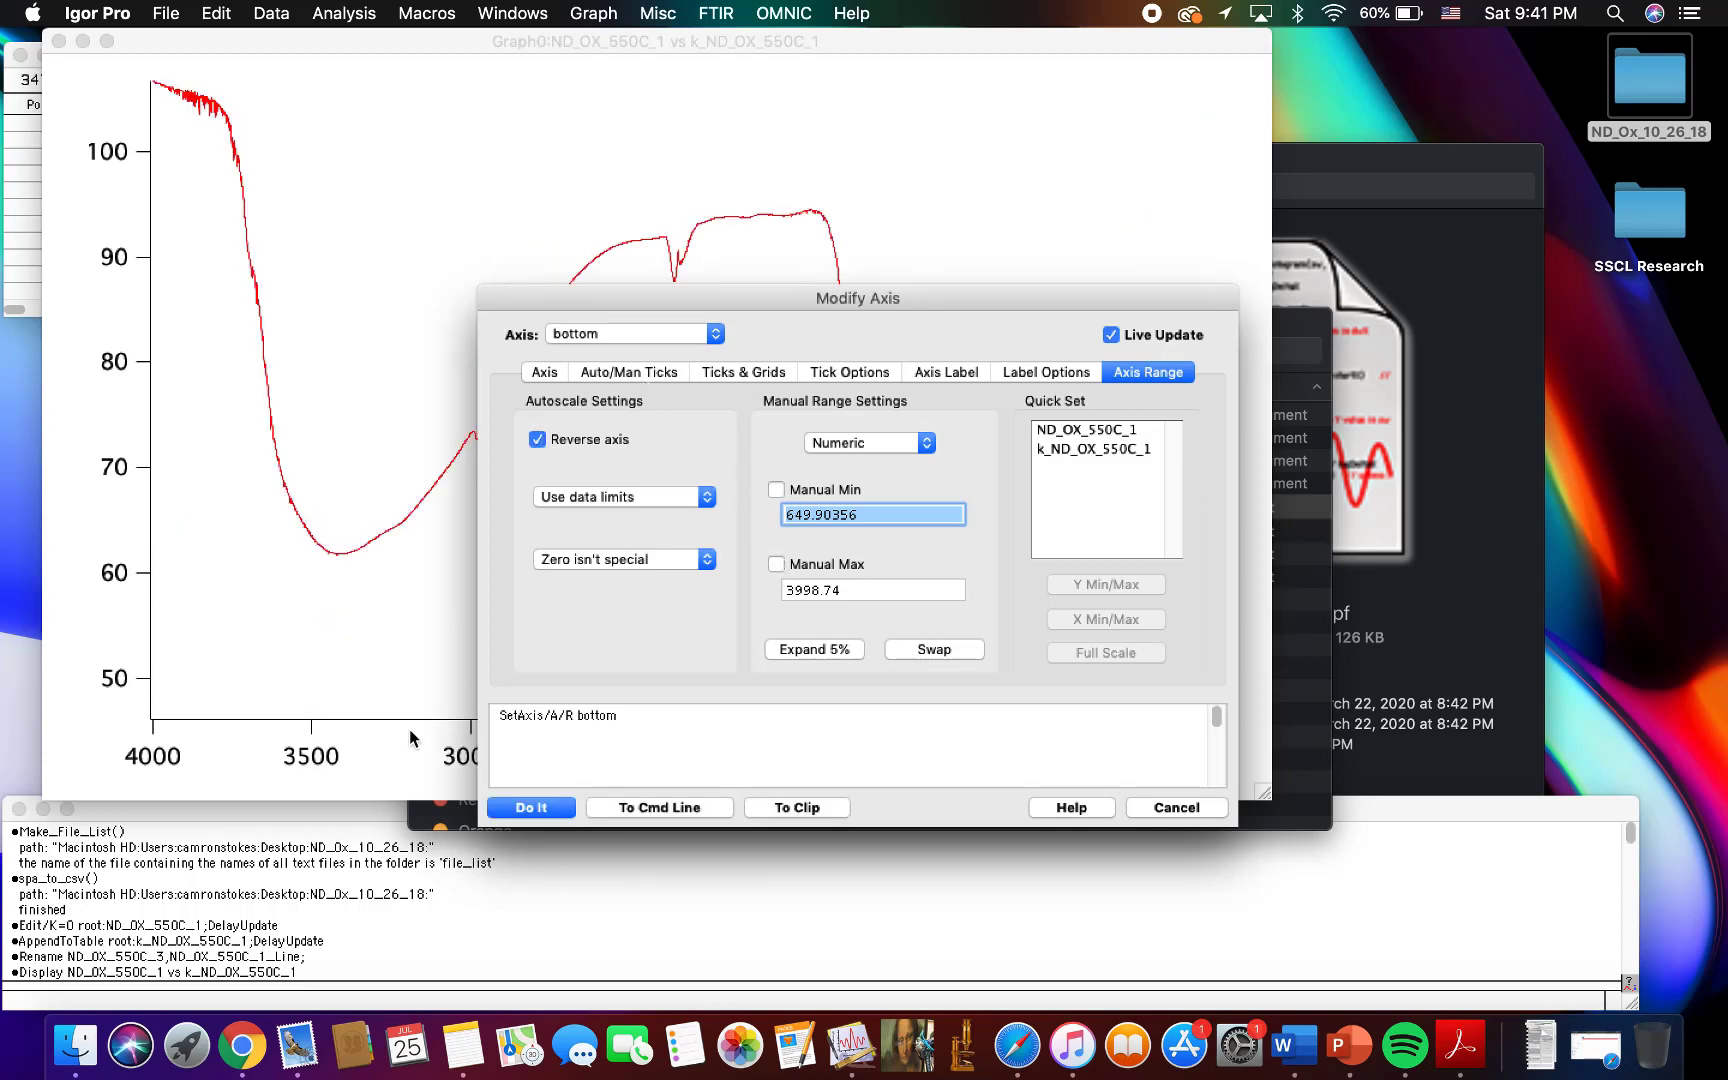
left_click(535, 808)
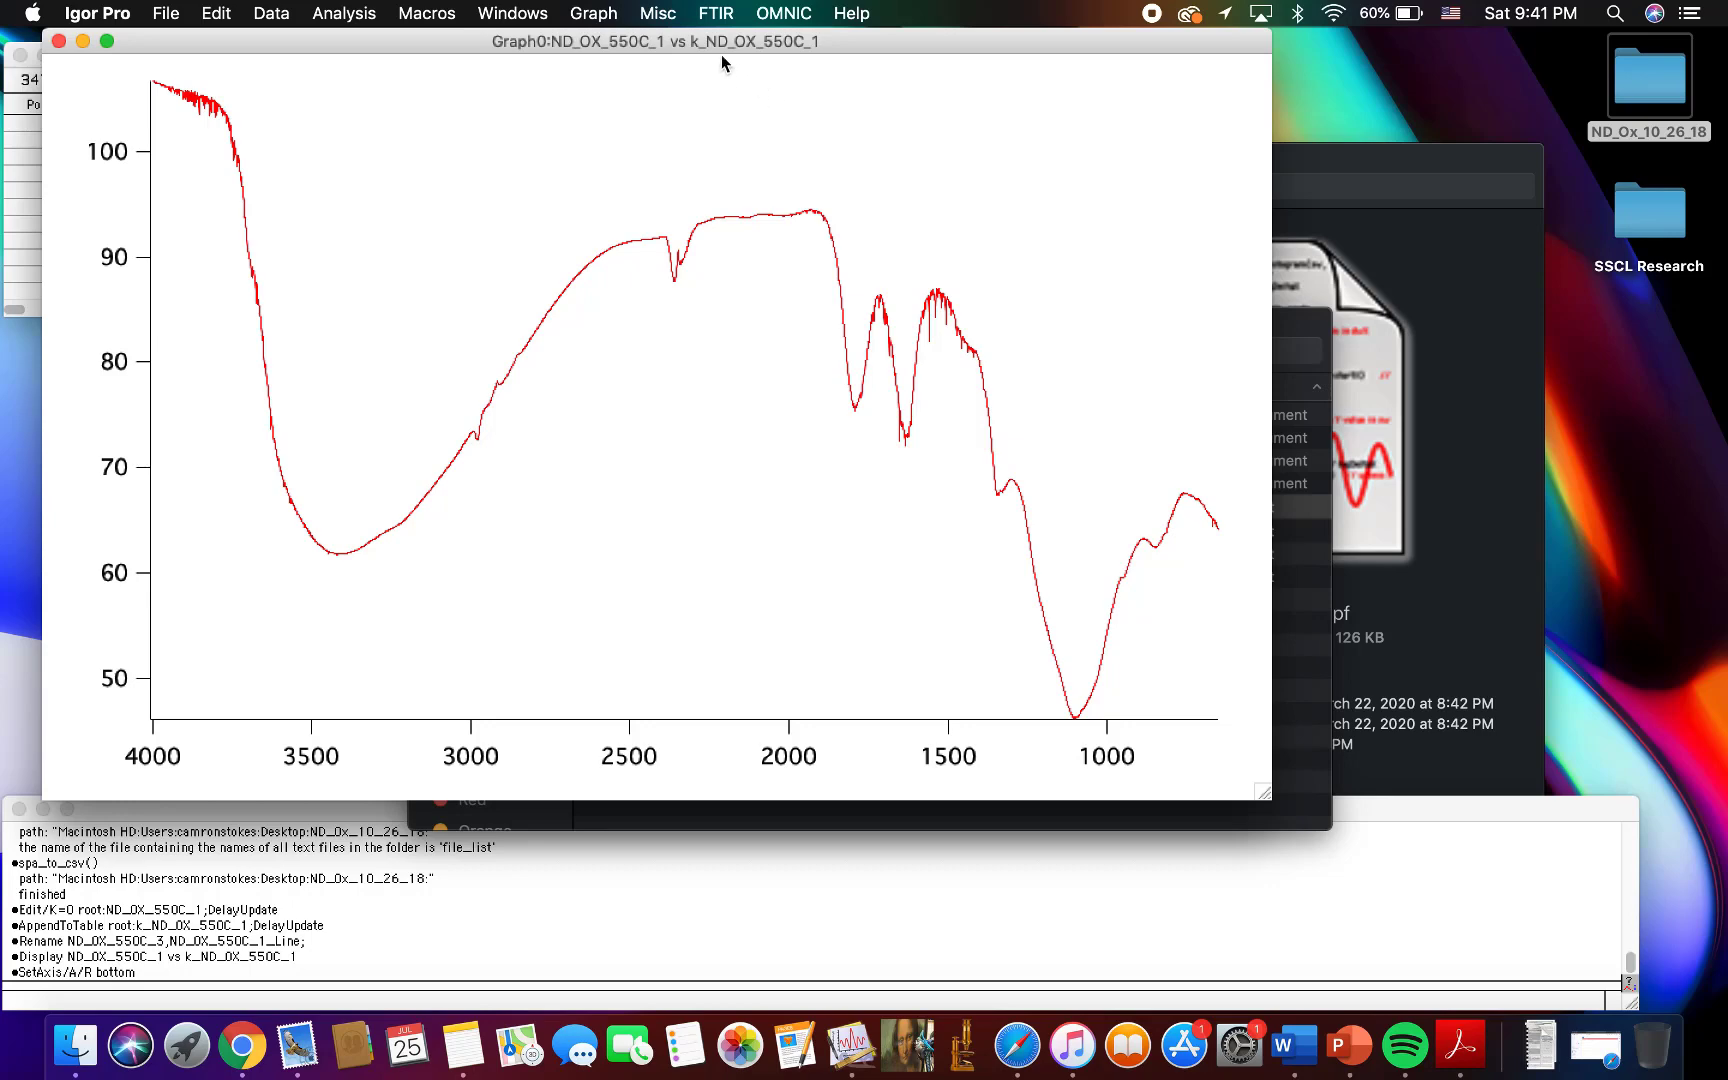
Step: Move the graph window clear of the data table and make the graph the active window again
left_click_drag(715, 49, 794, 134)
left_click(579, 70)
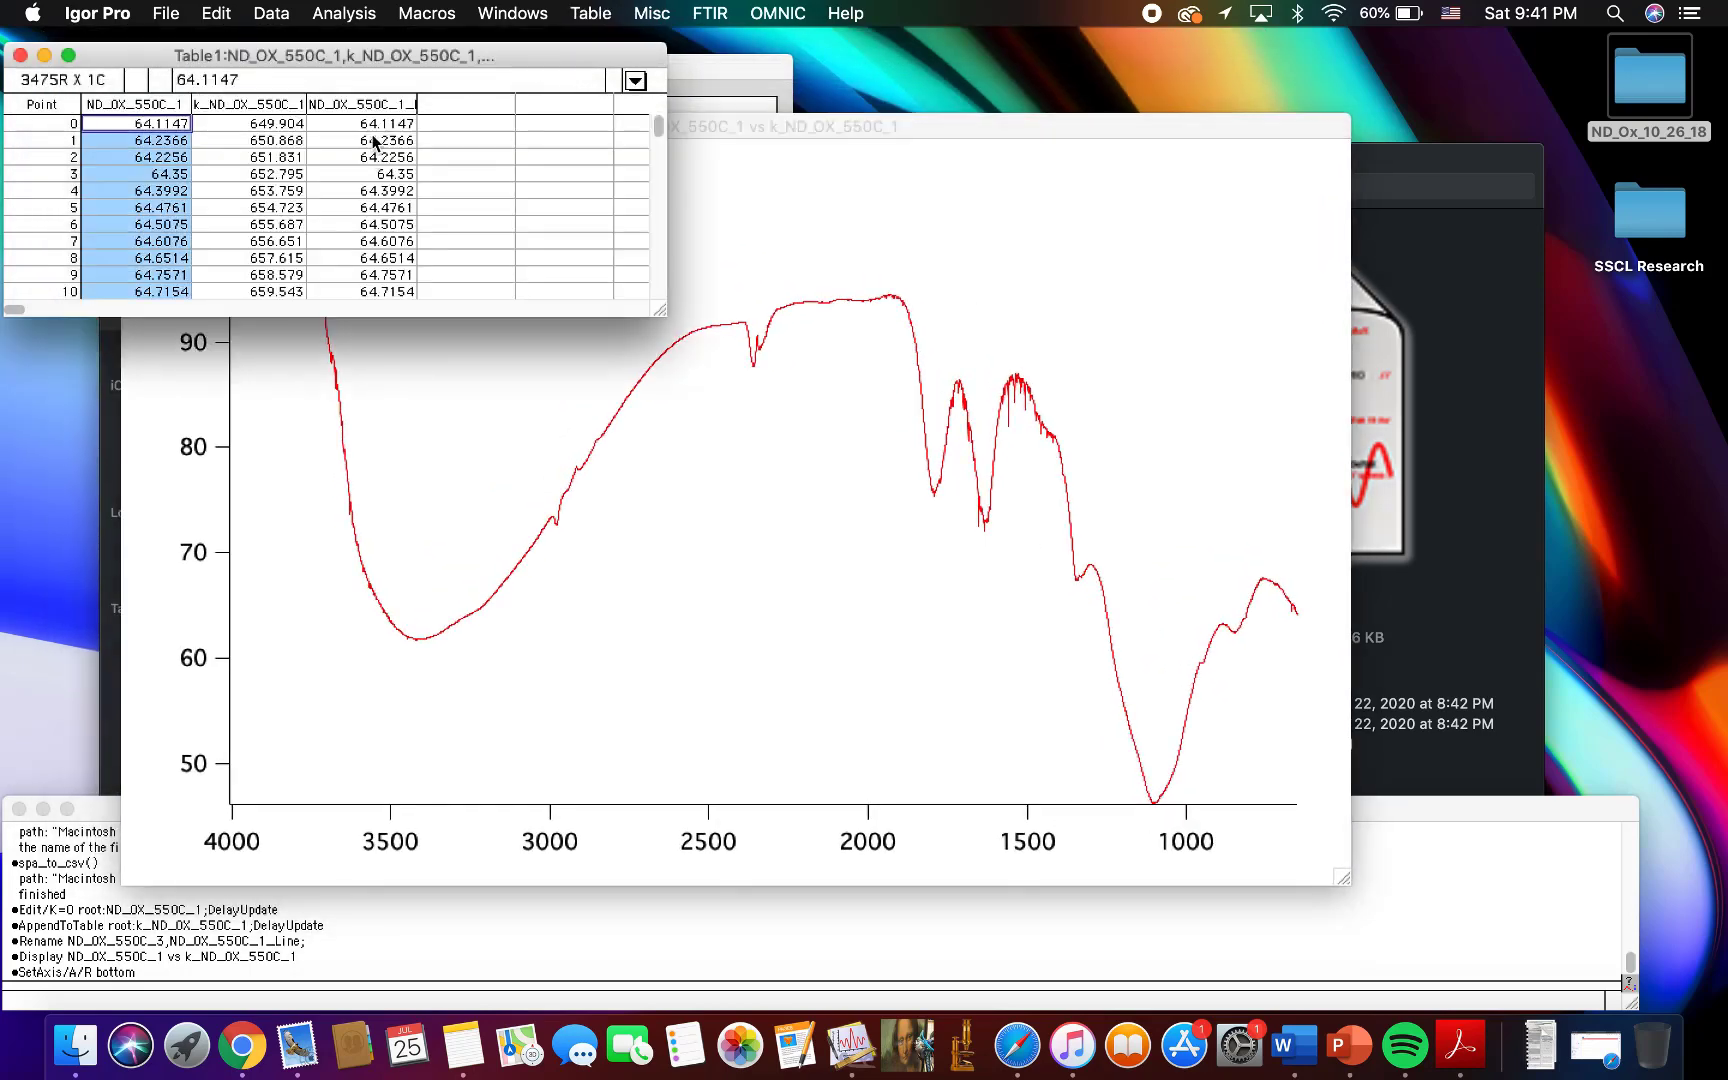
left_click(375, 105)
left_click(727, 218)
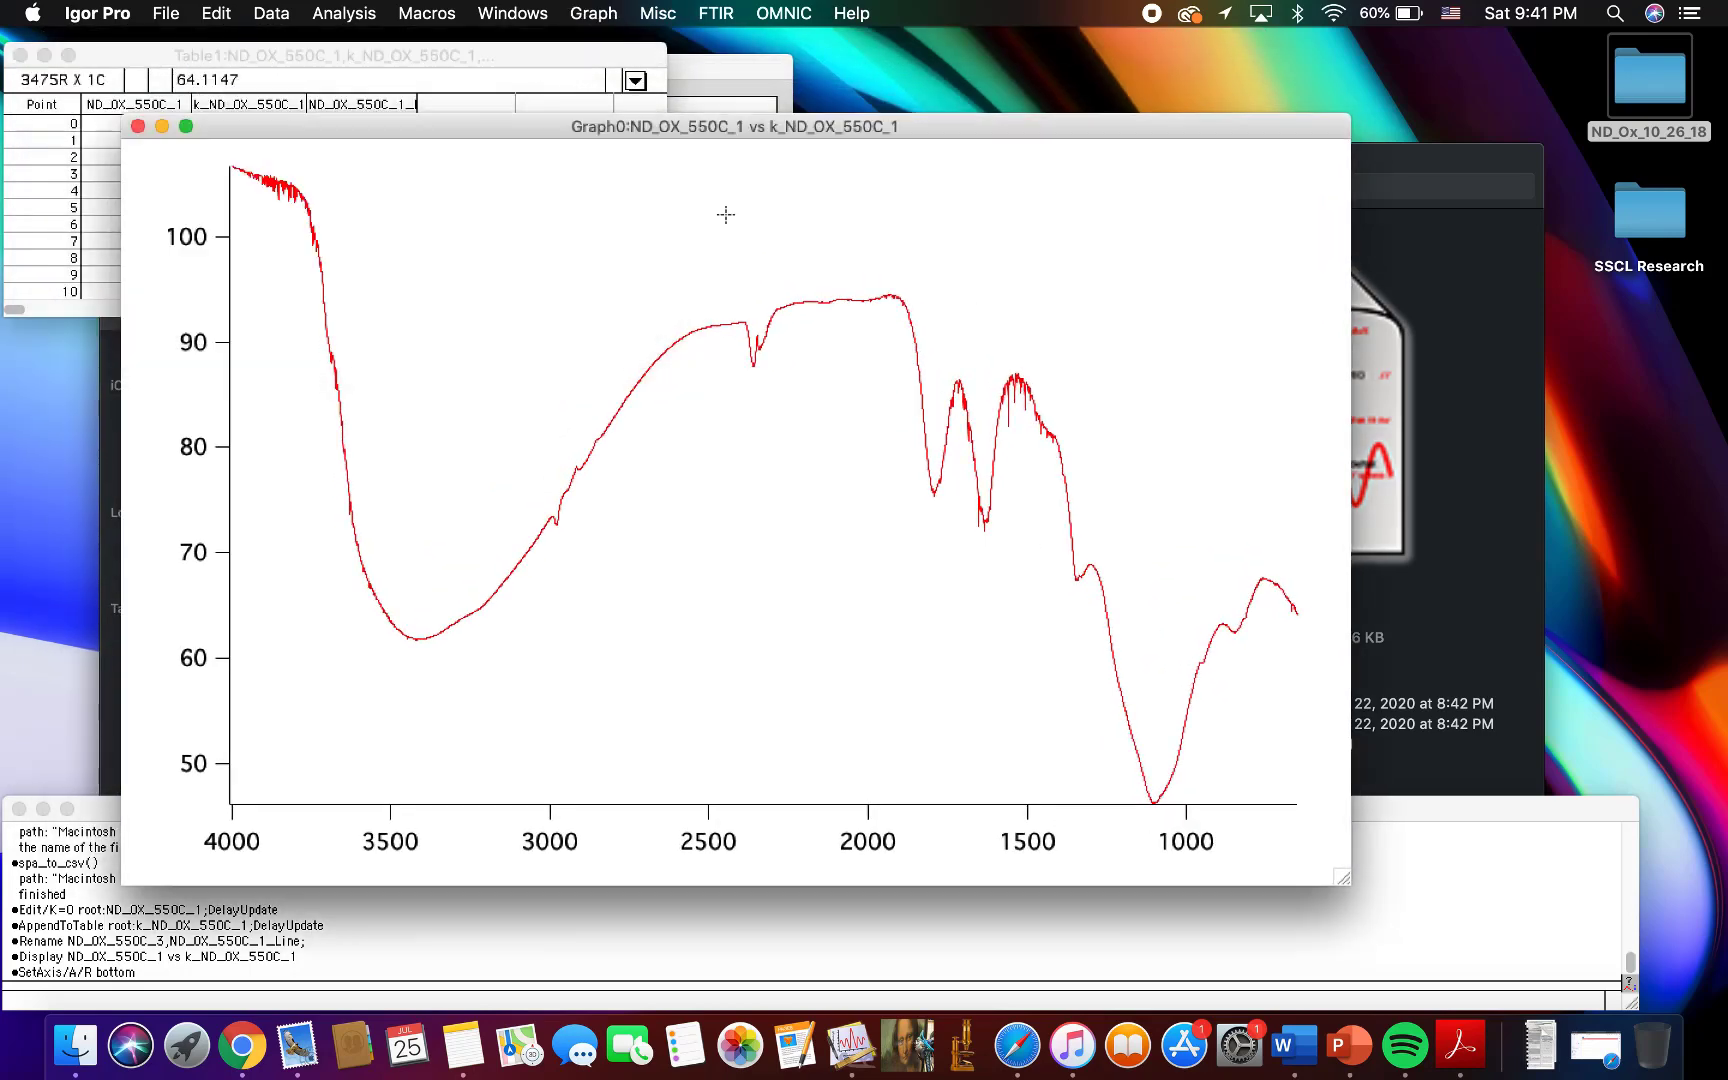
Step: Start a line curve fit with ND_OX_550C_1 as the Y data and k_ND_OX_550C_1 as the X data
left_click(430, 13)
mouse_move(344, 13)
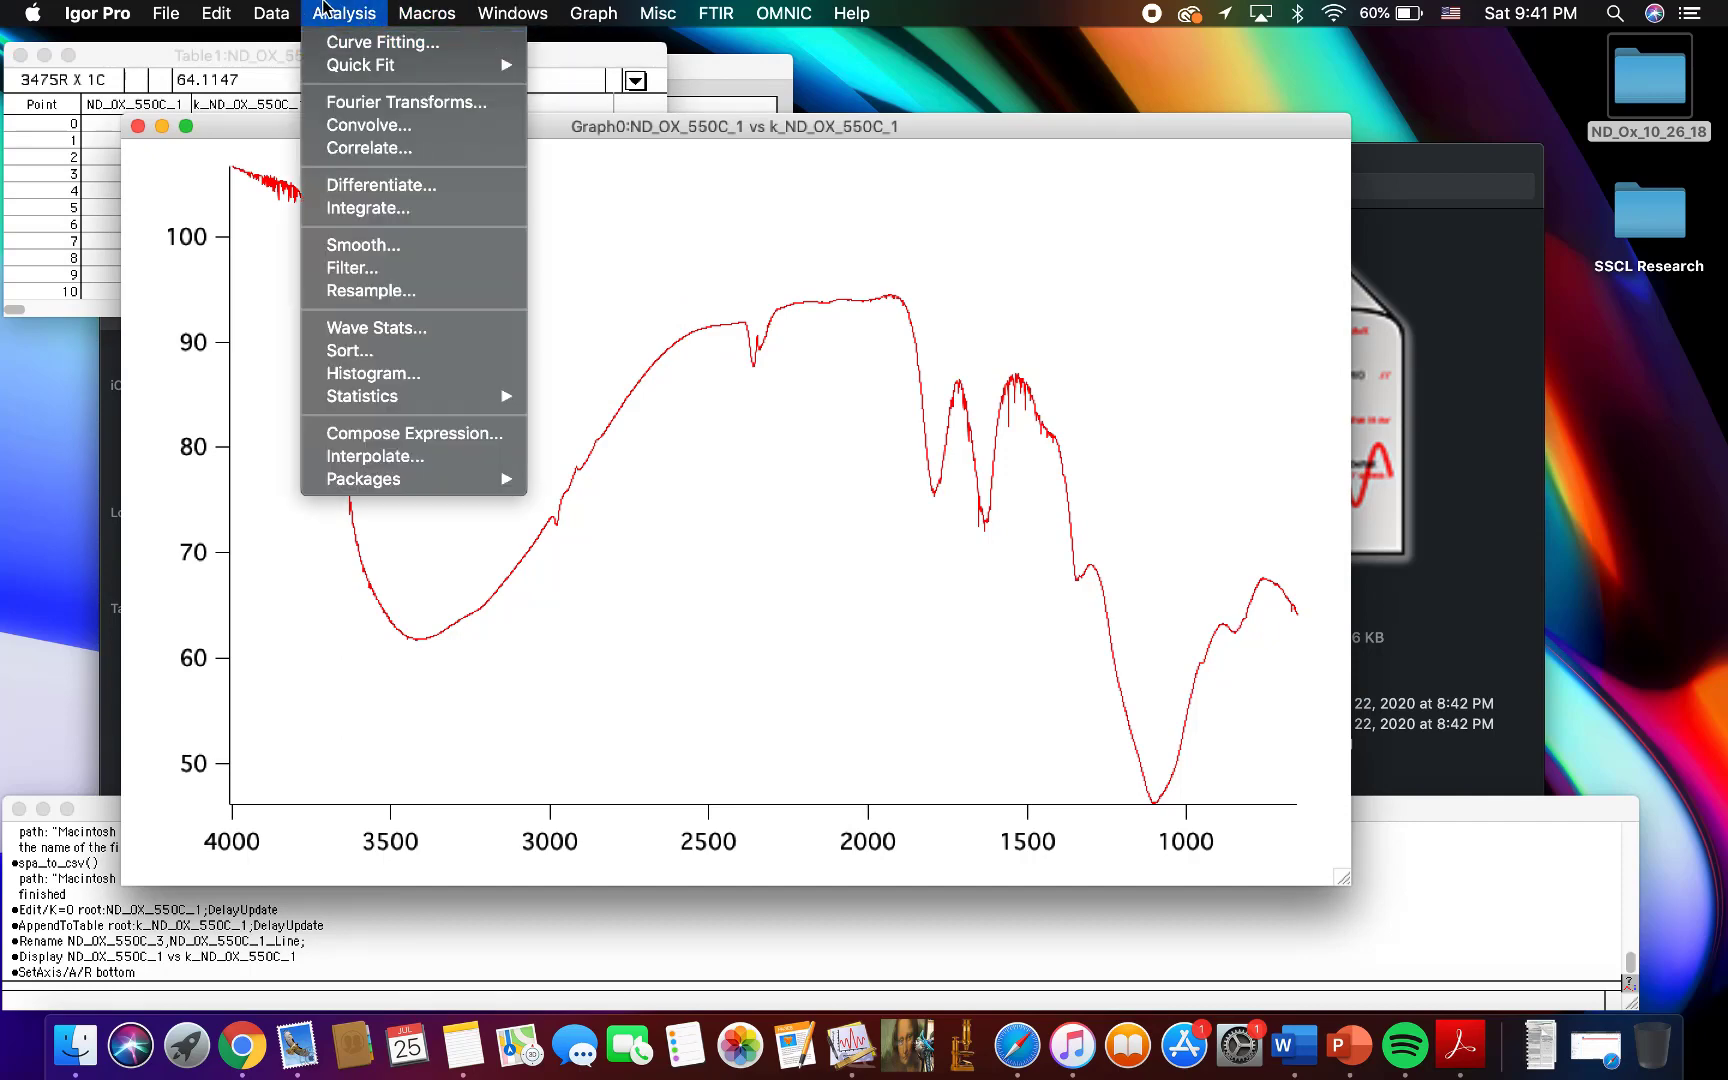
left_click(348, 46)
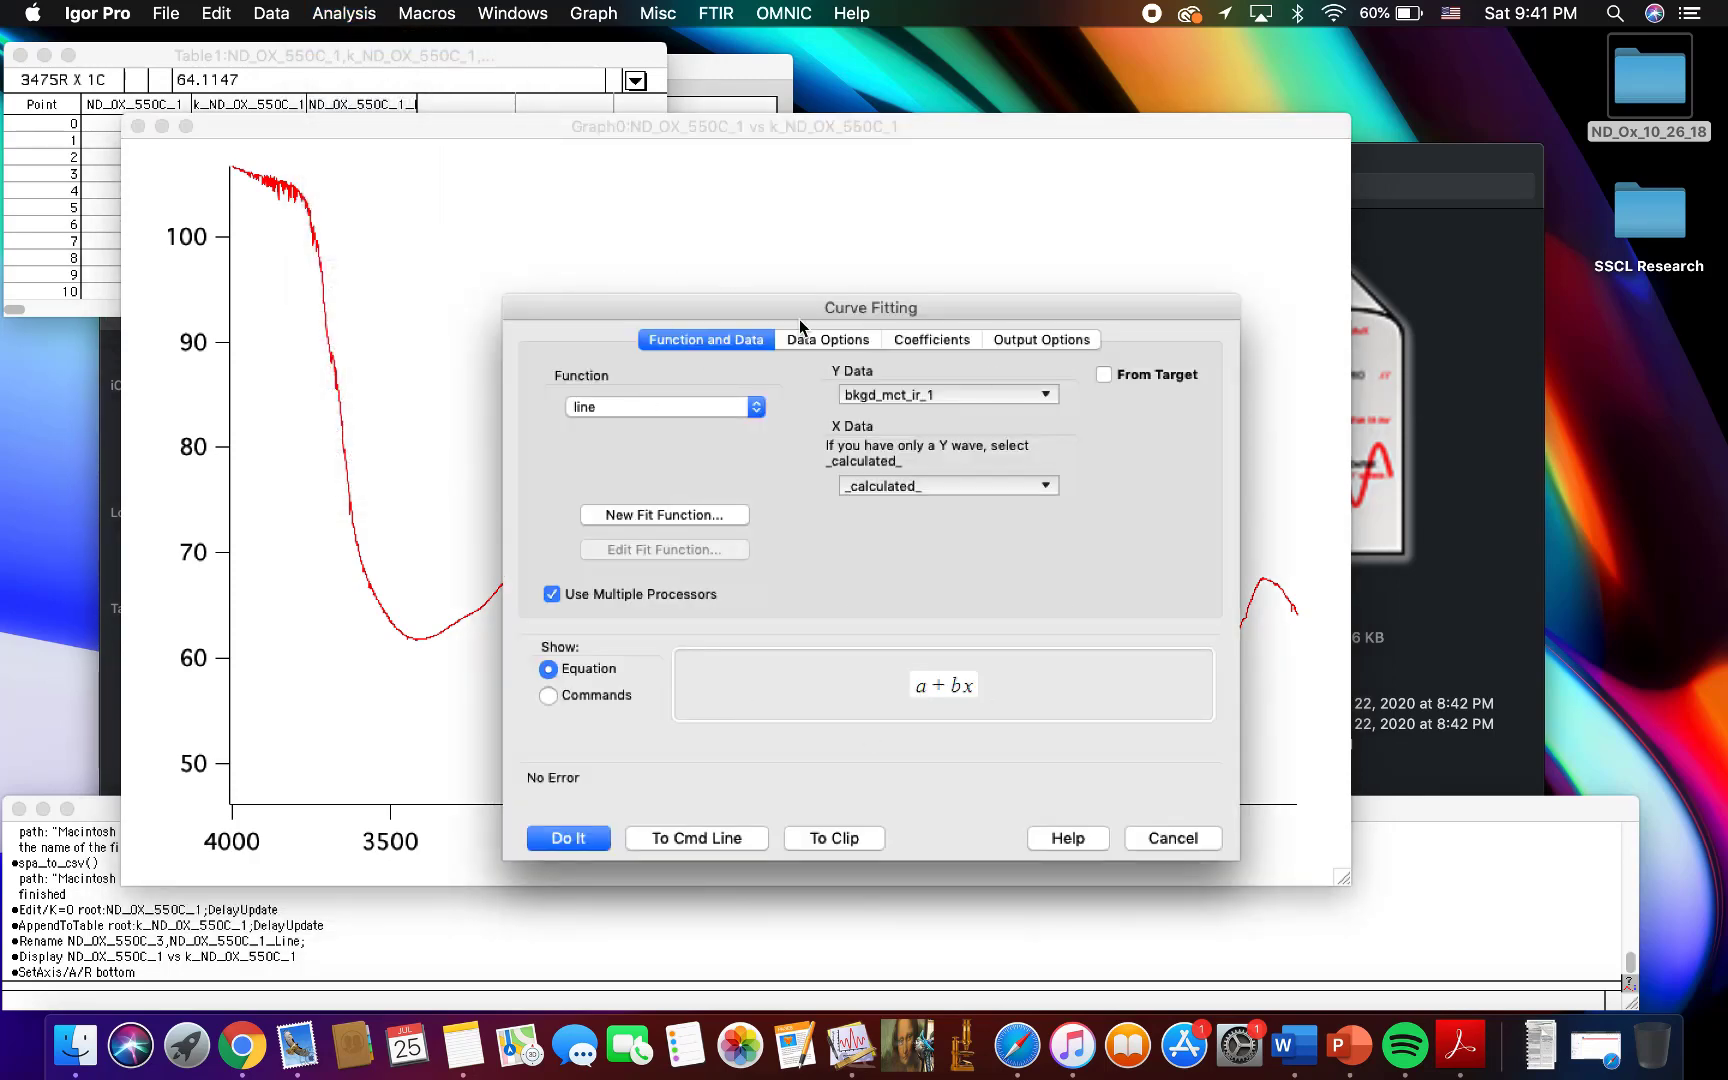
left_click(888, 398)
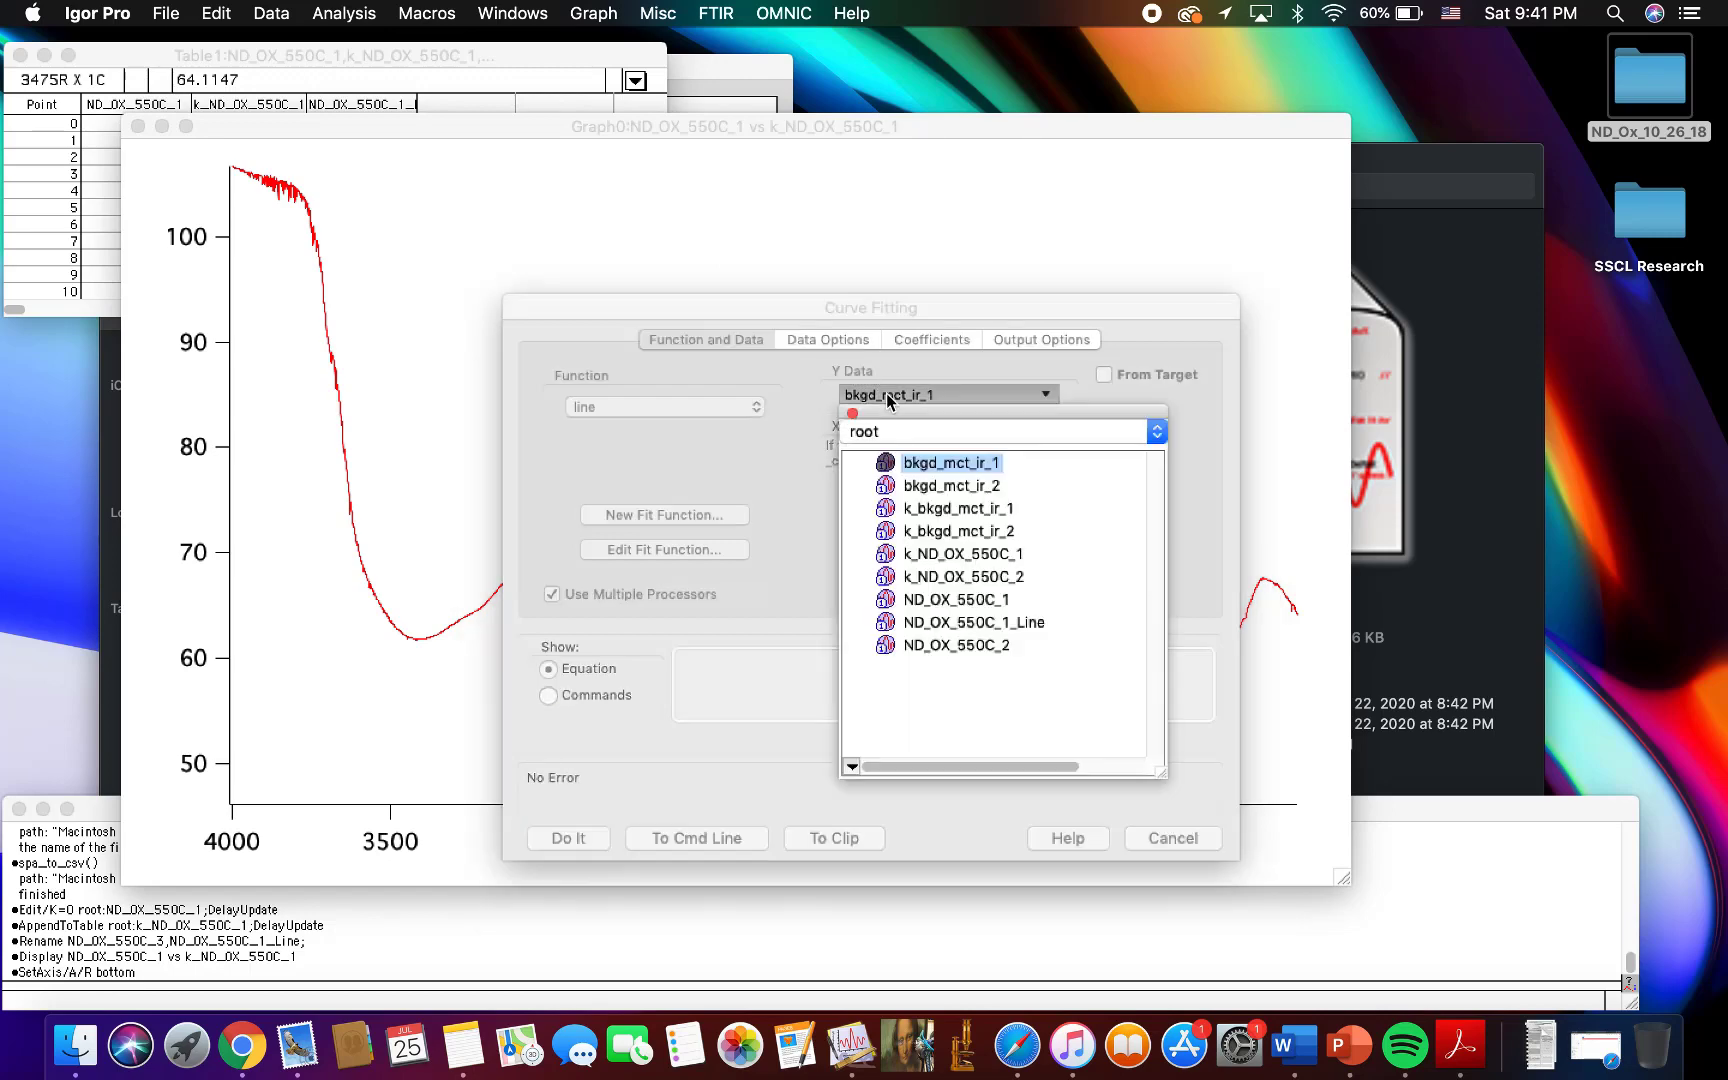
left_click(942, 600)
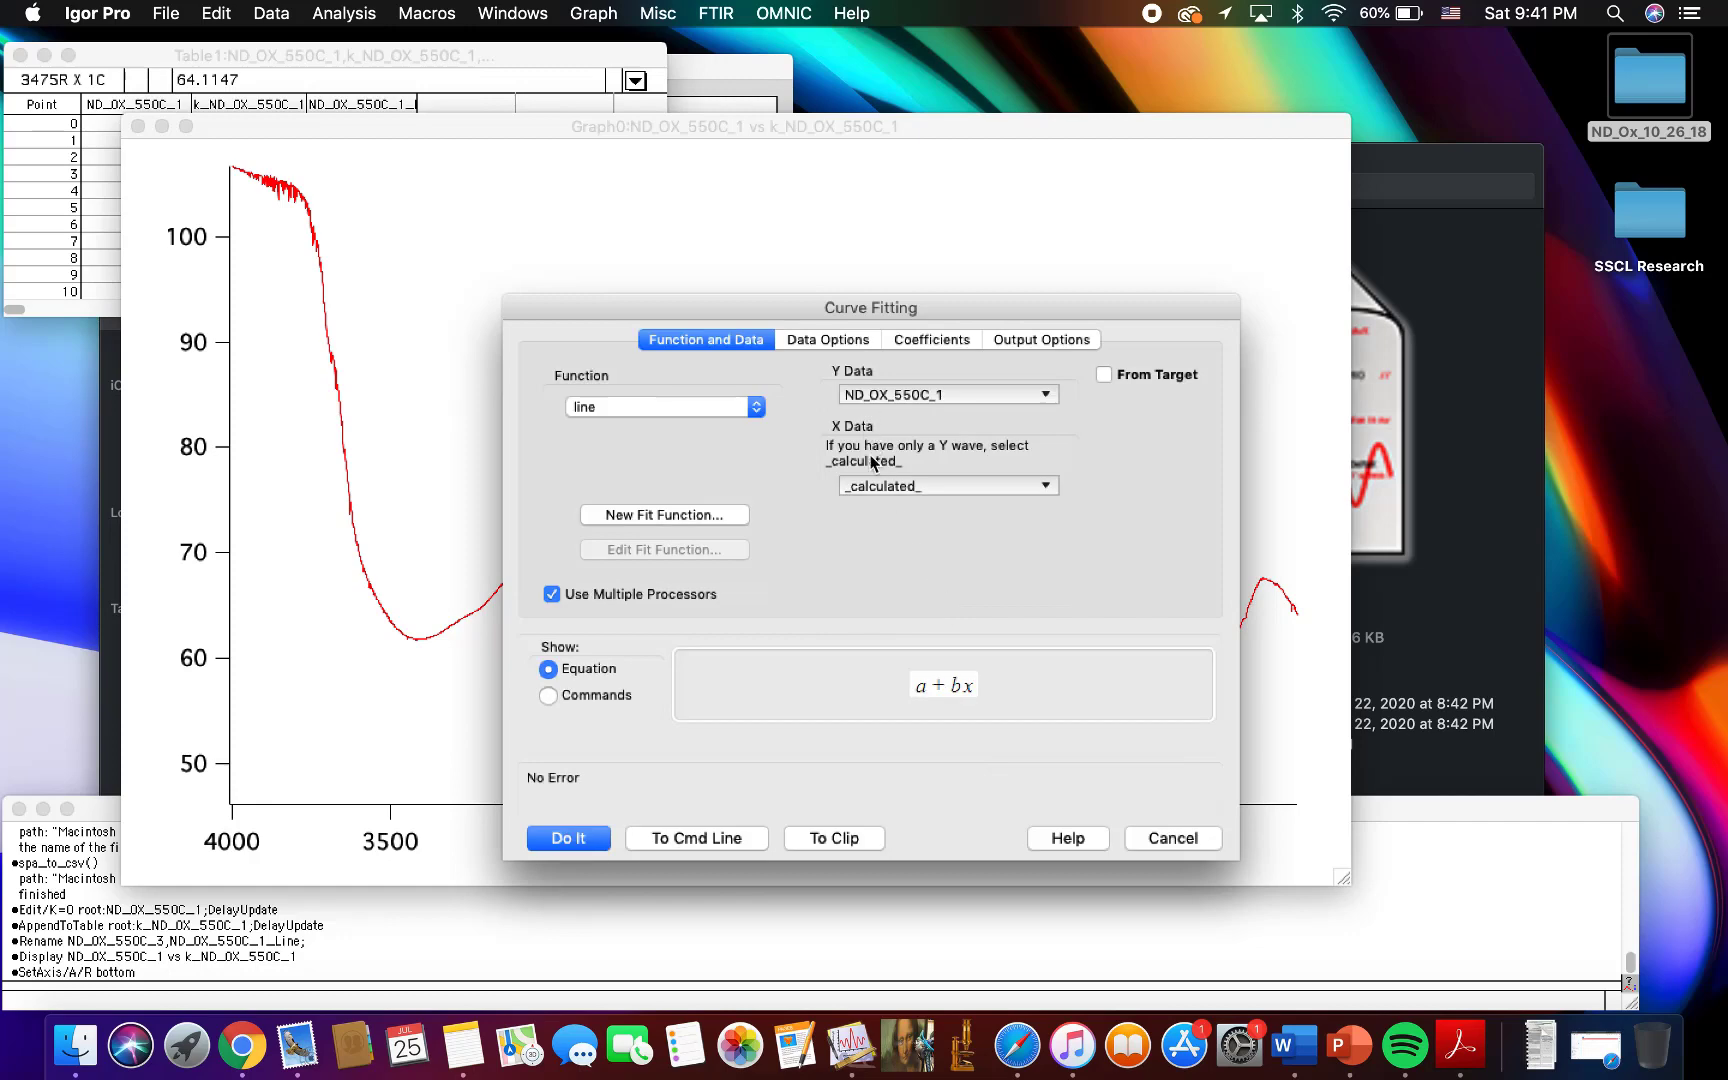
left_click(884, 487)
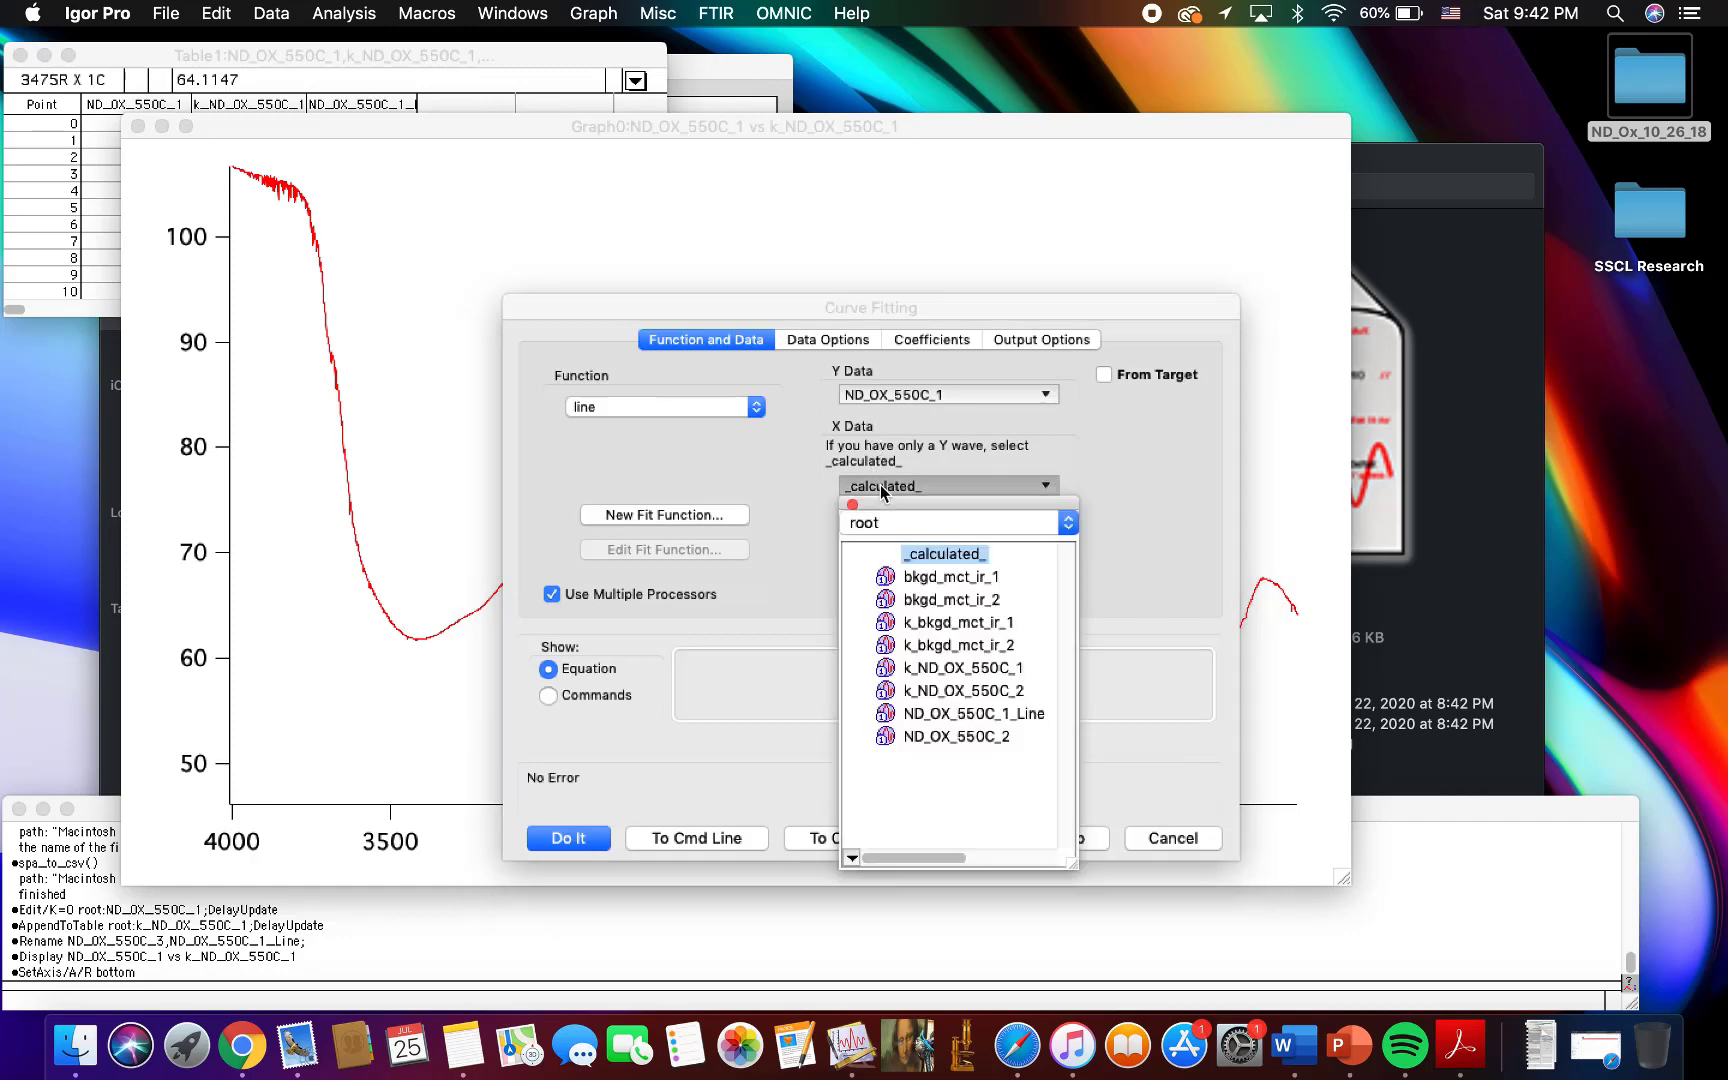
left_click(933, 669)
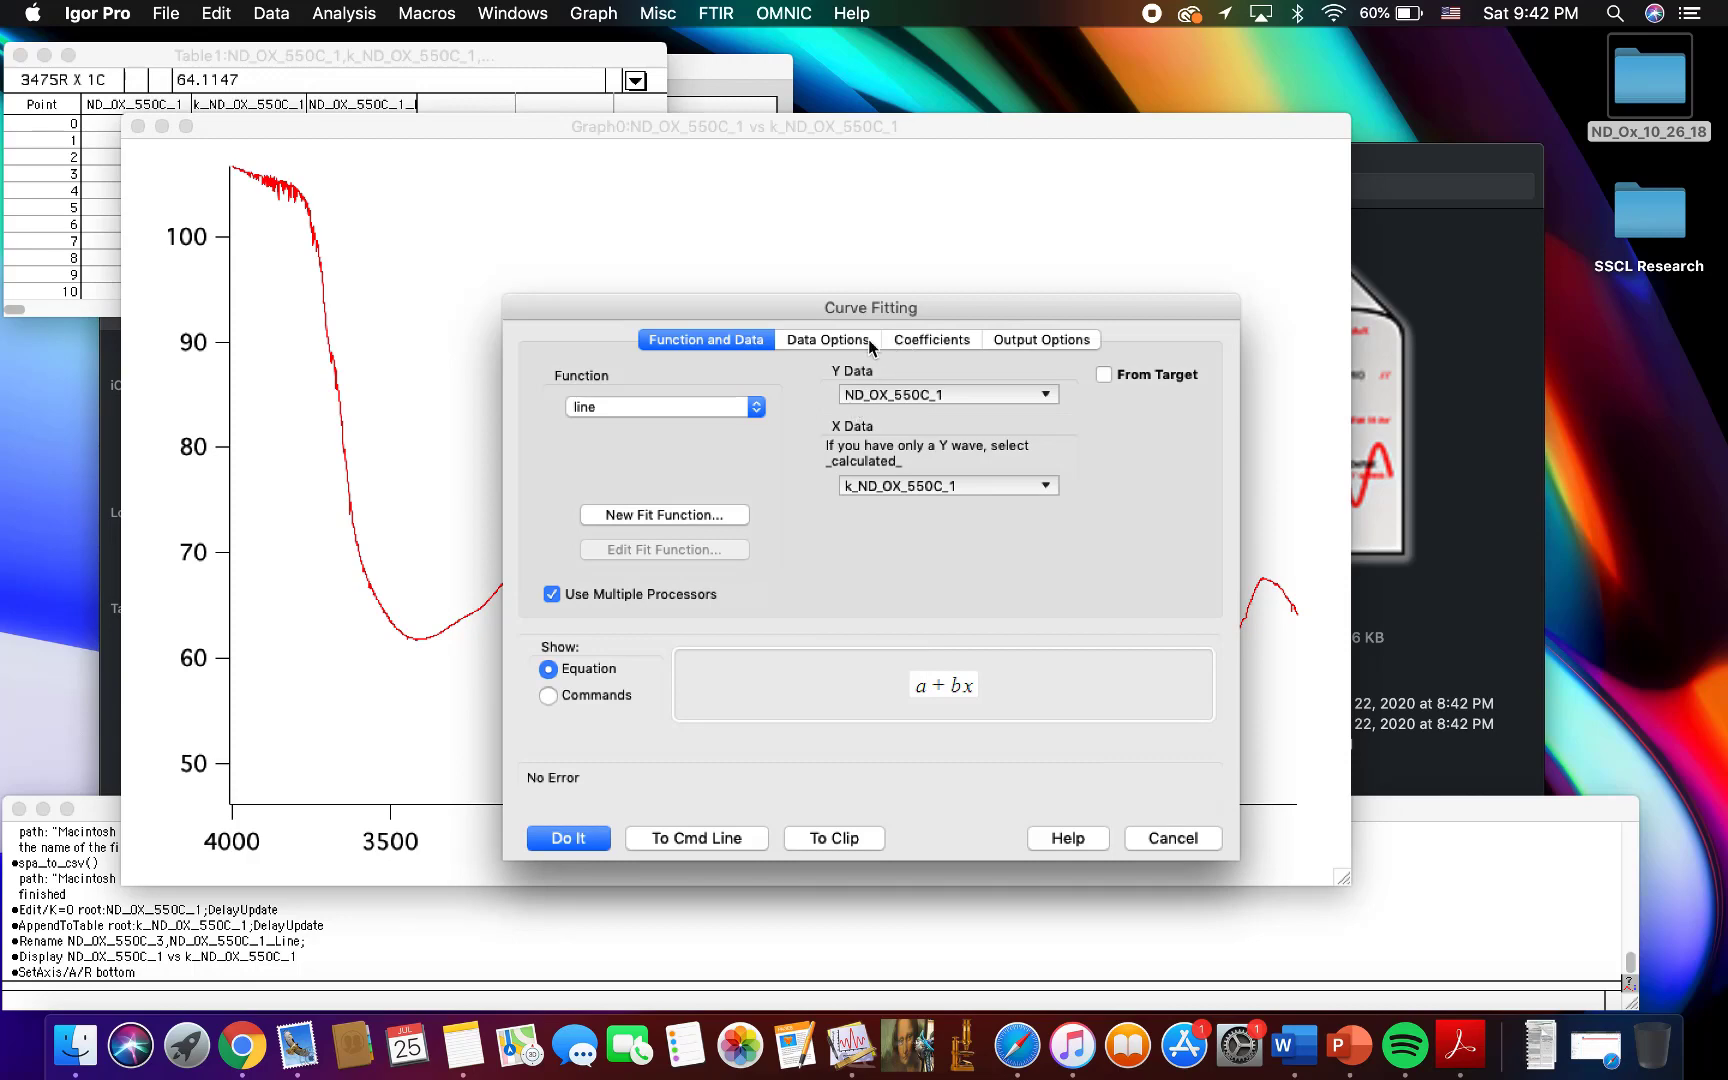
Step: Switch the fit's coefficient setting to Manual guess
left_click(795, 346)
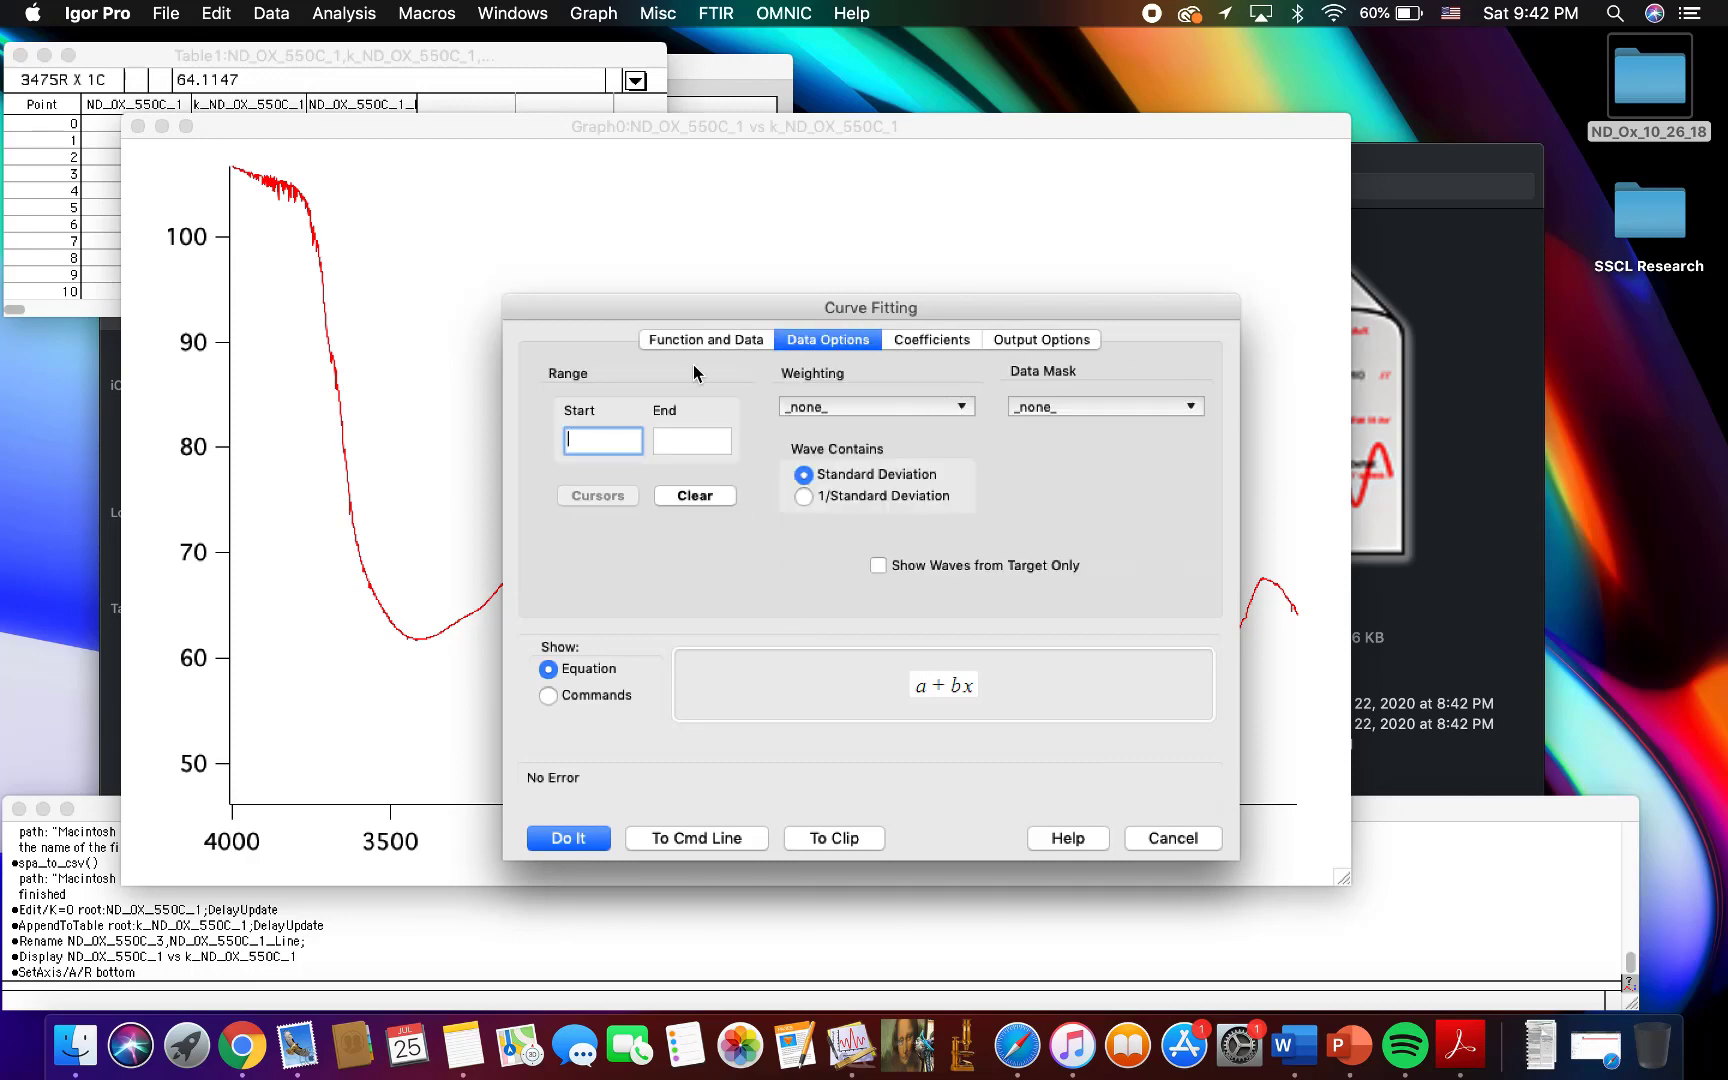
left_click(988, 339)
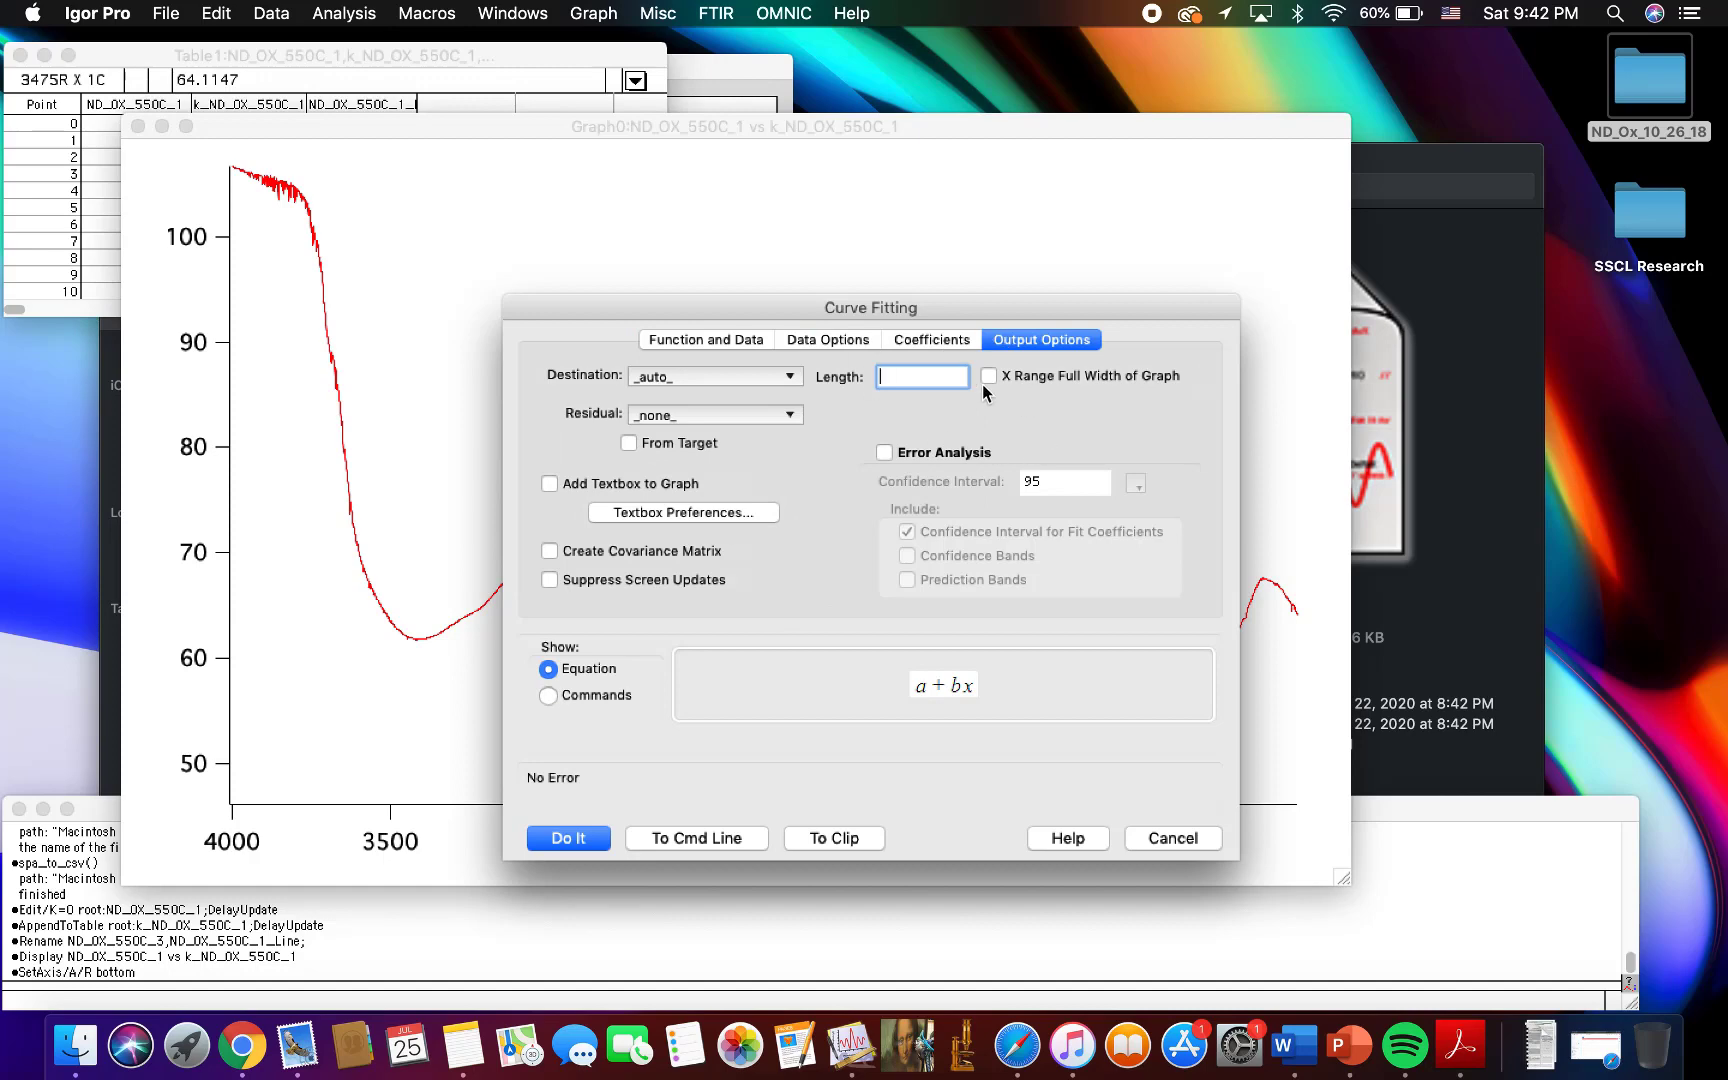
left_click(917, 344)
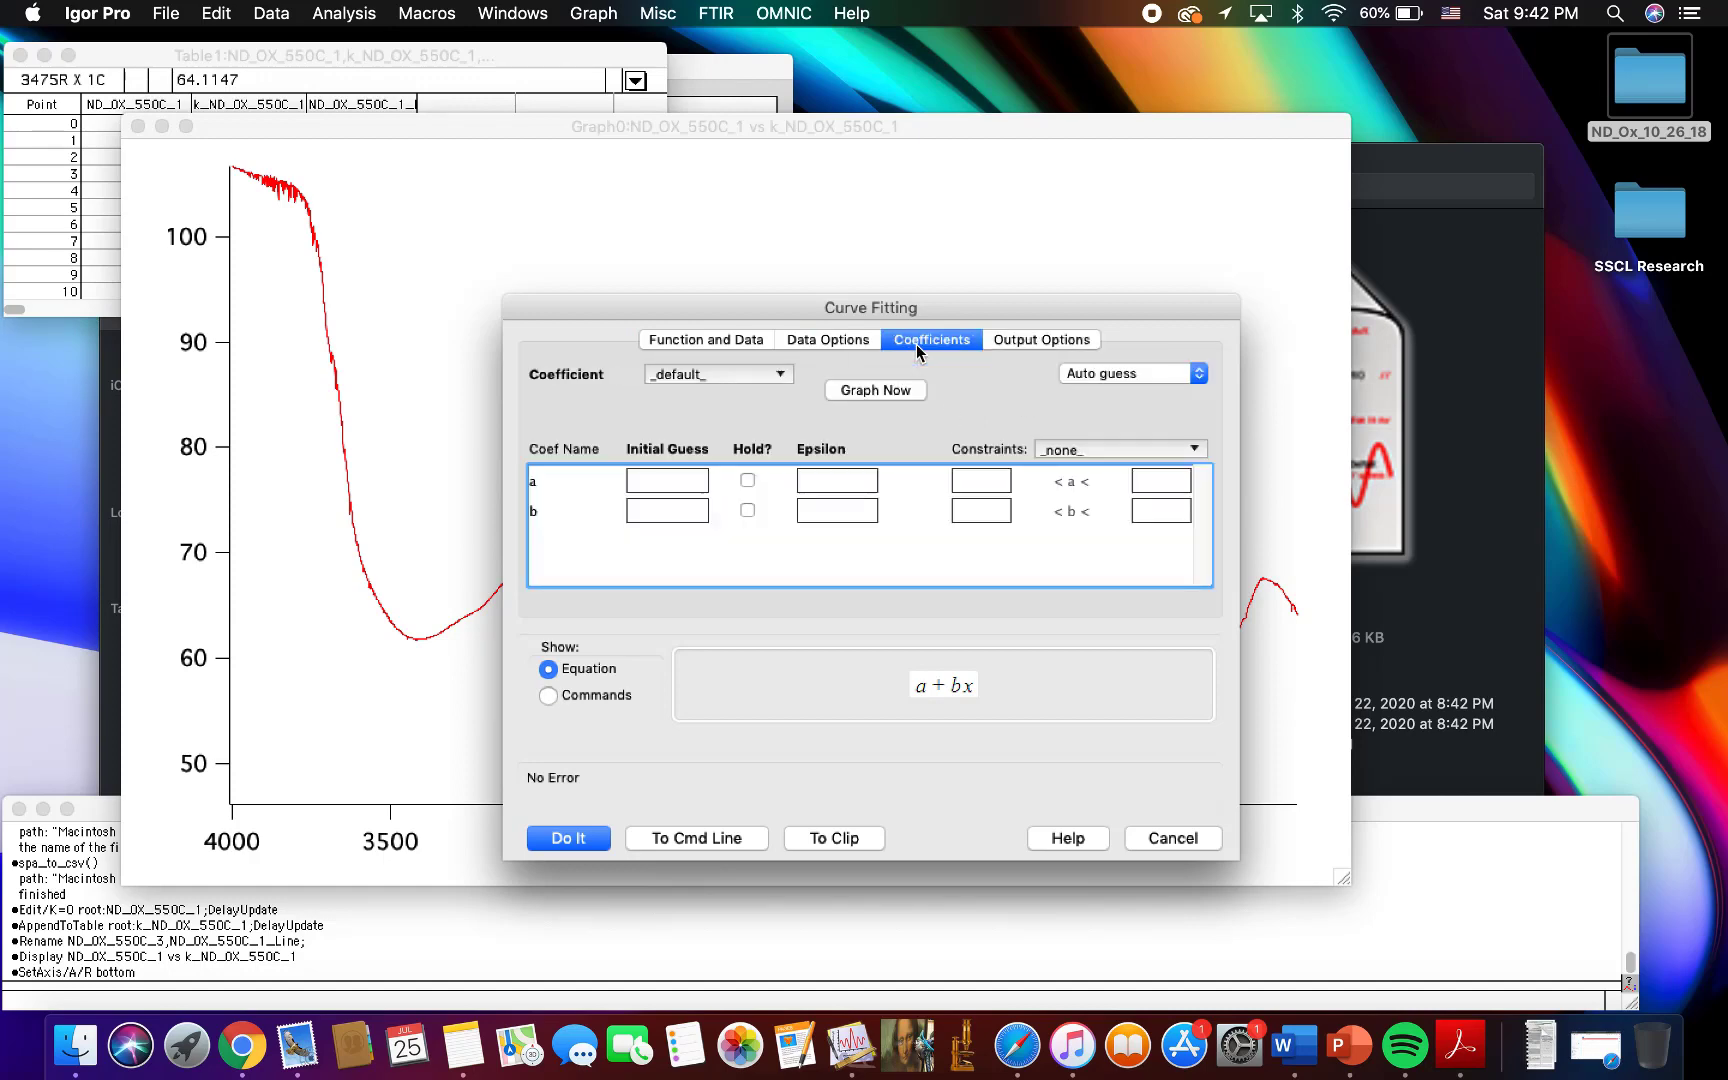
left_click(1097, 374)
left_click(1110, 375)
left_click(1133, 376)
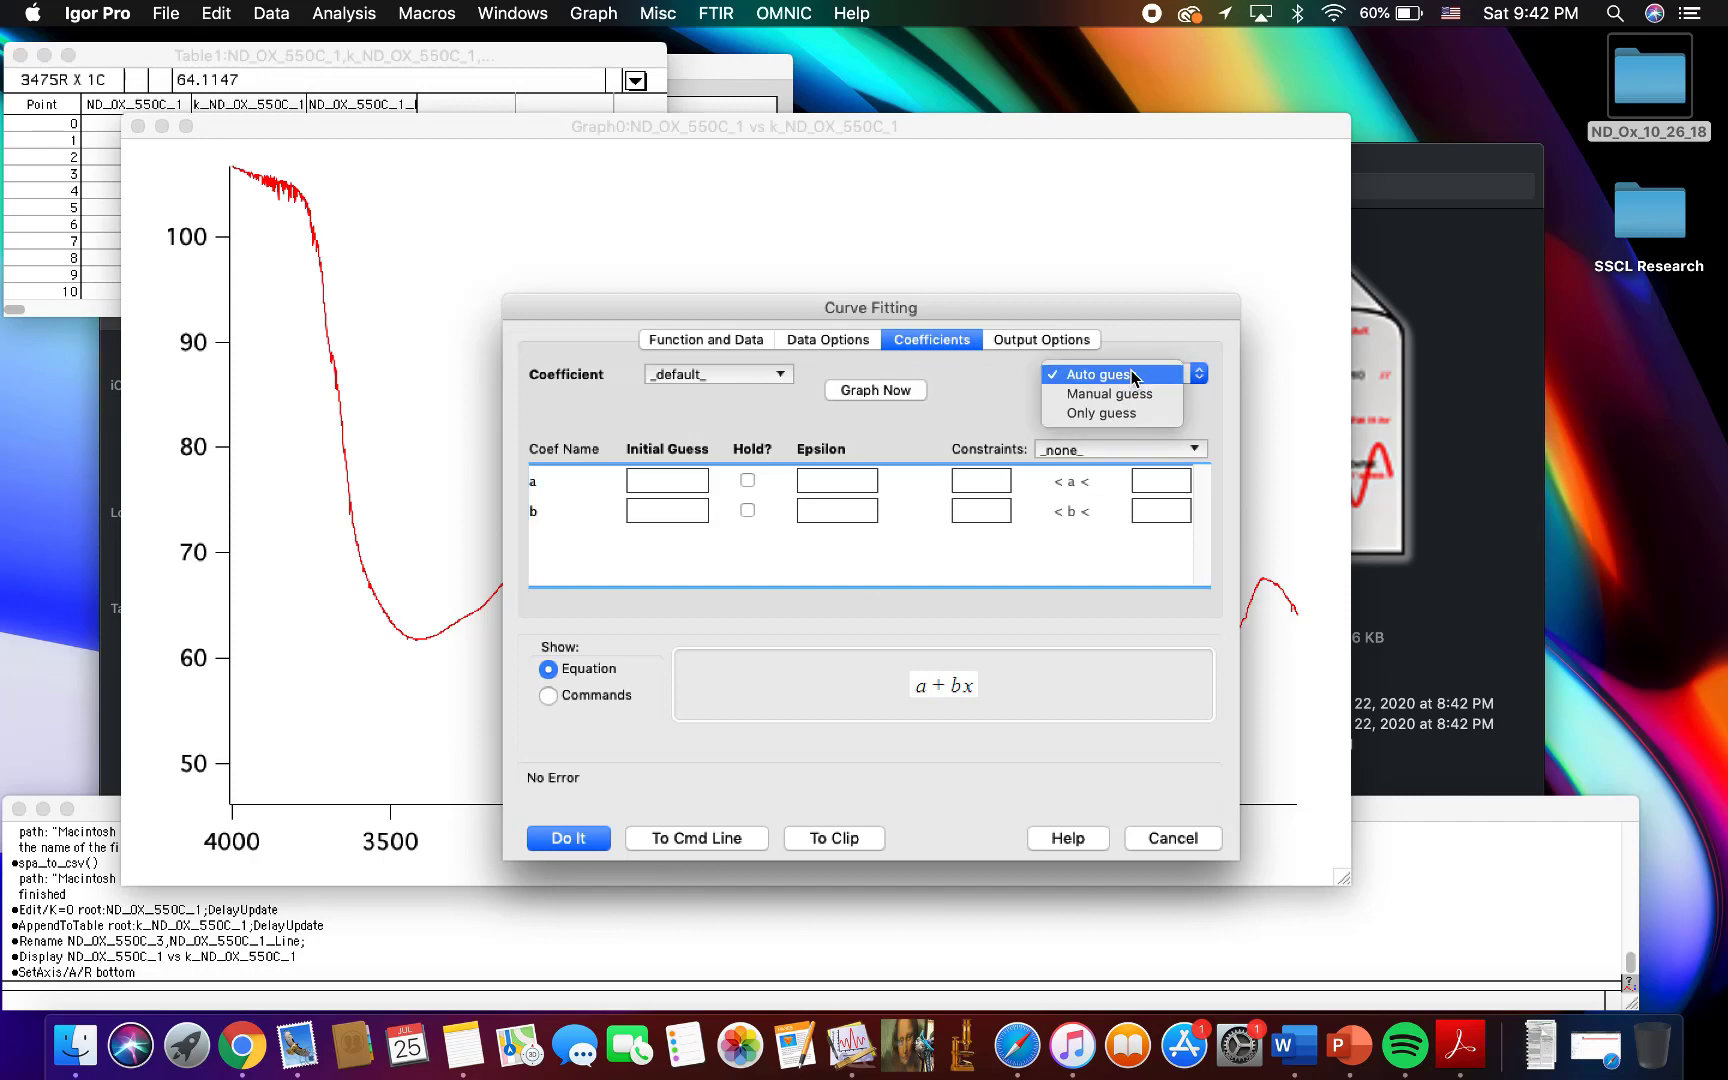
left_click(1120, 393)
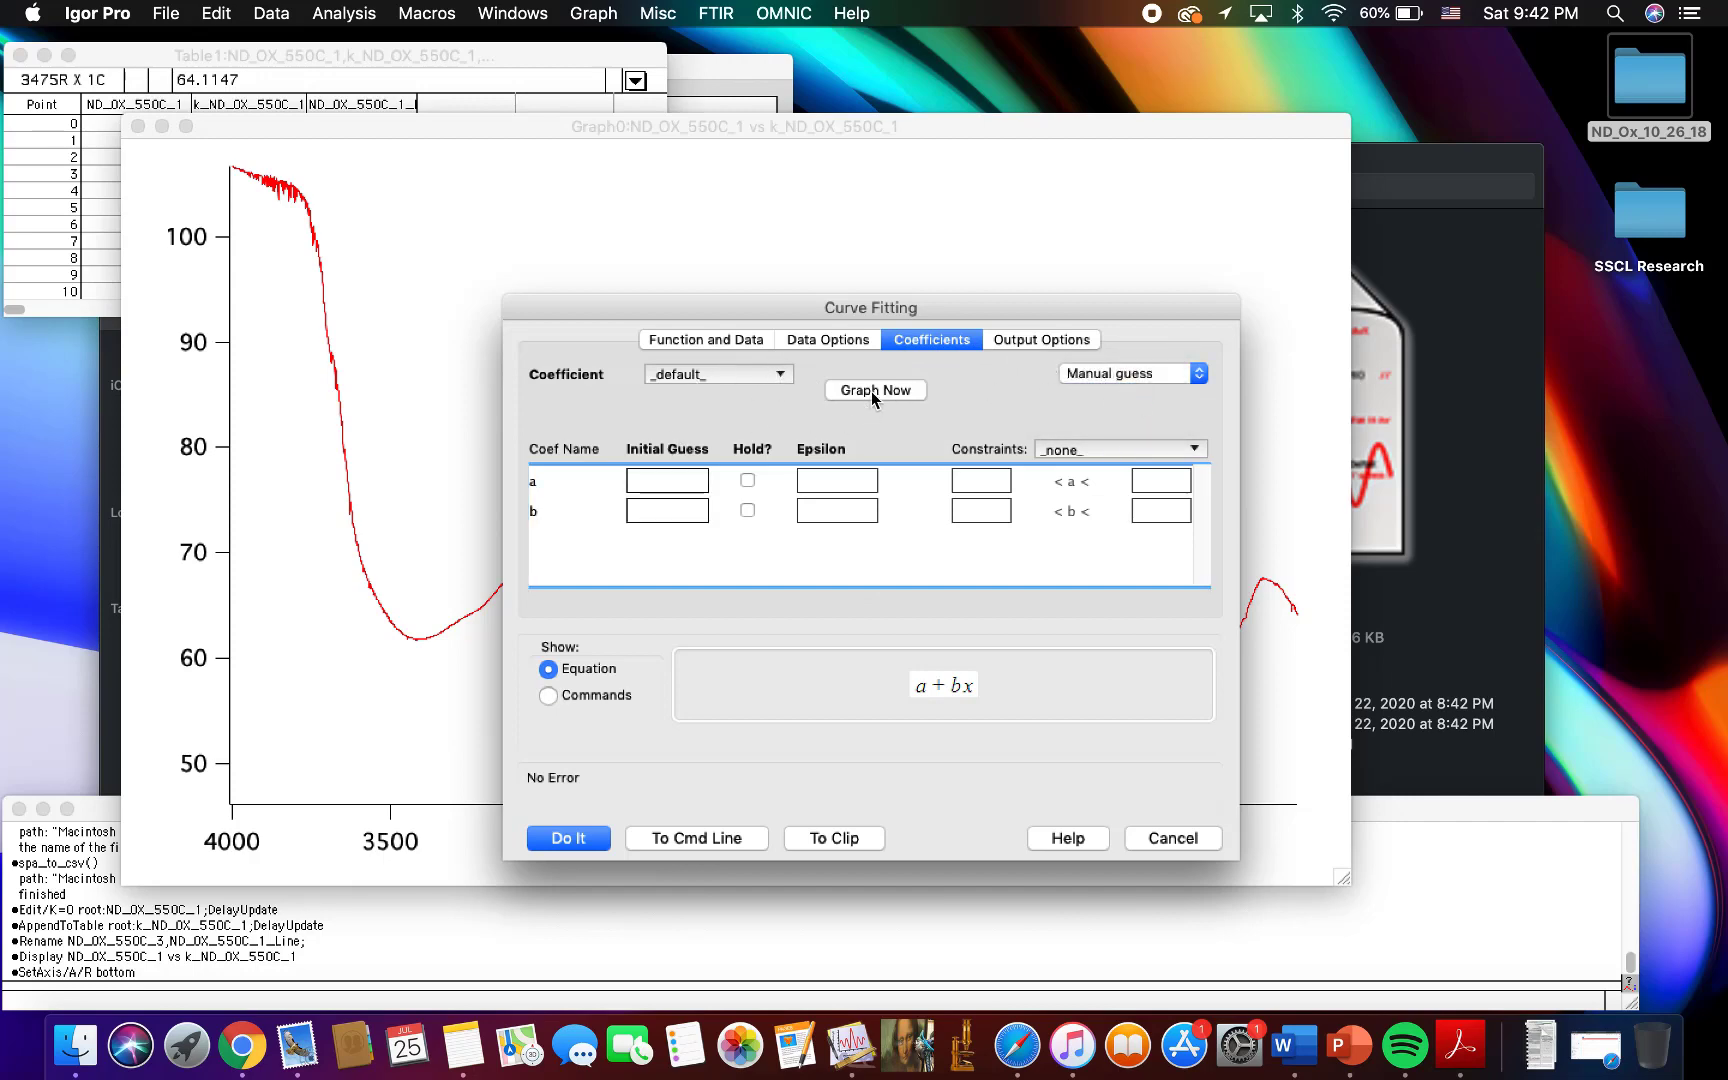
Step: Set the initial guesses to 70 for a and .009 for b, and preview the line on the graph
left_click(670, 480)
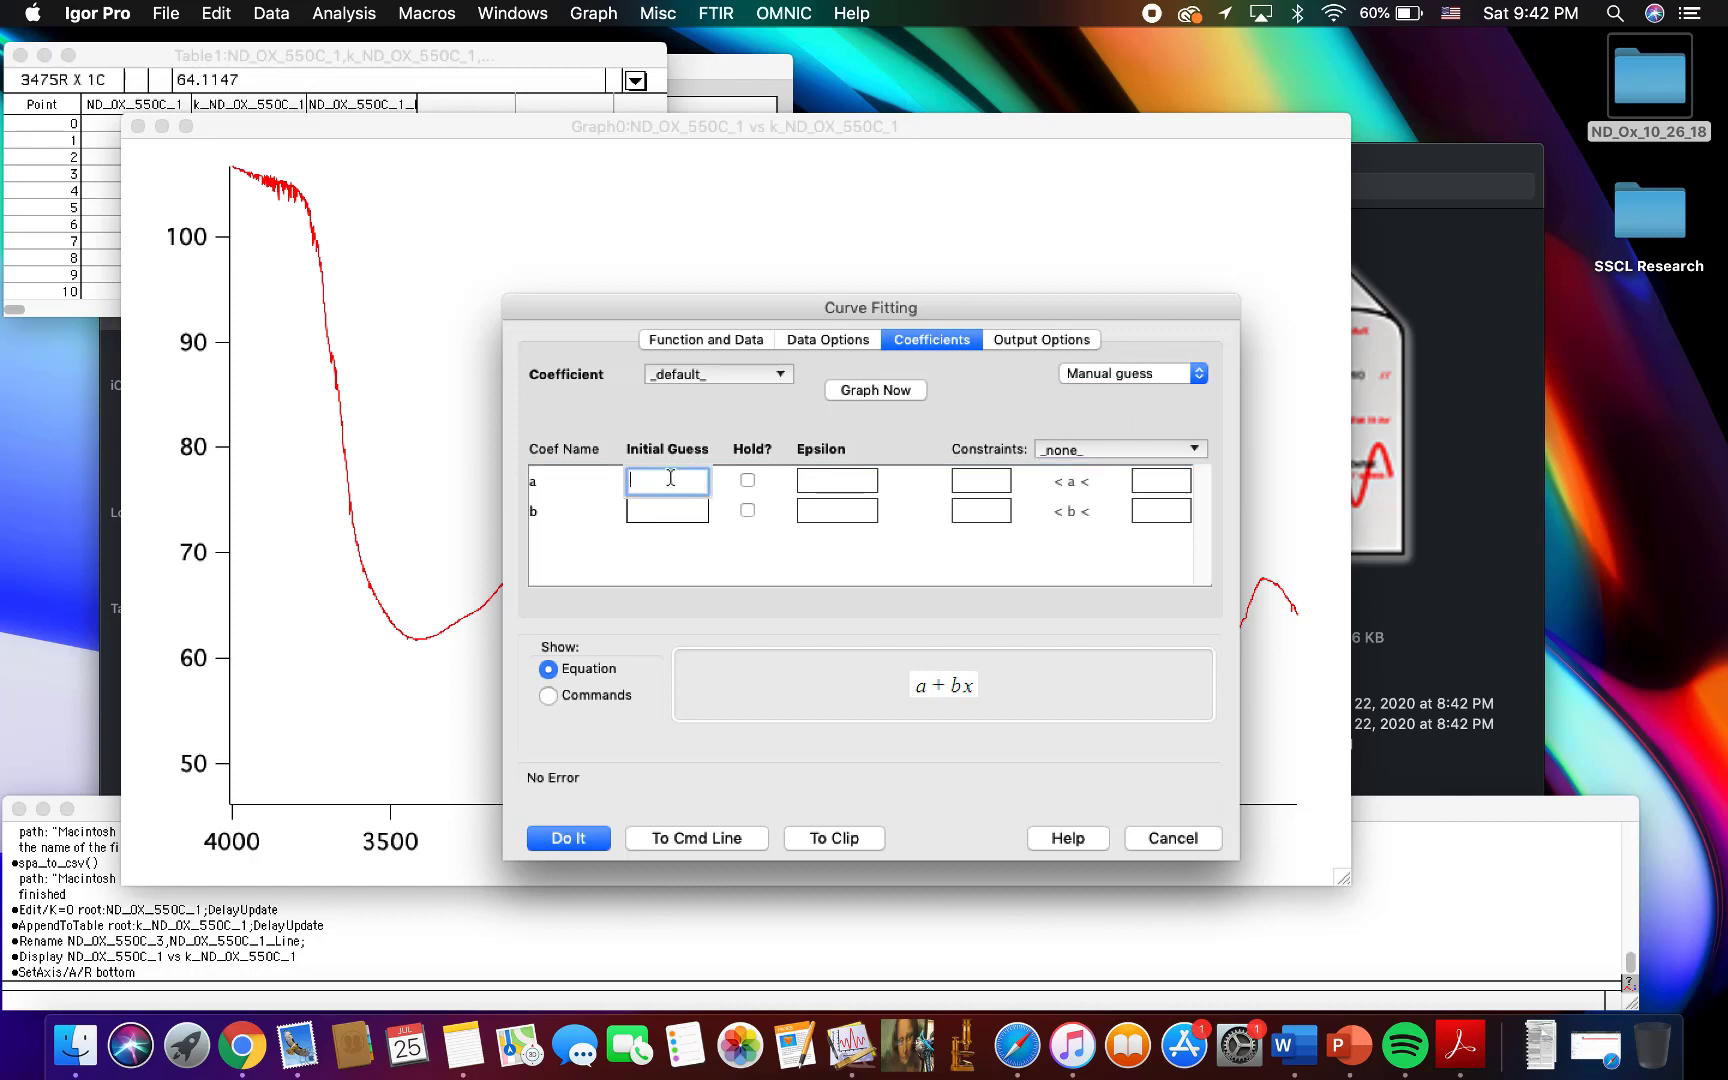
left_click_drag(689, 307, 713, 420)
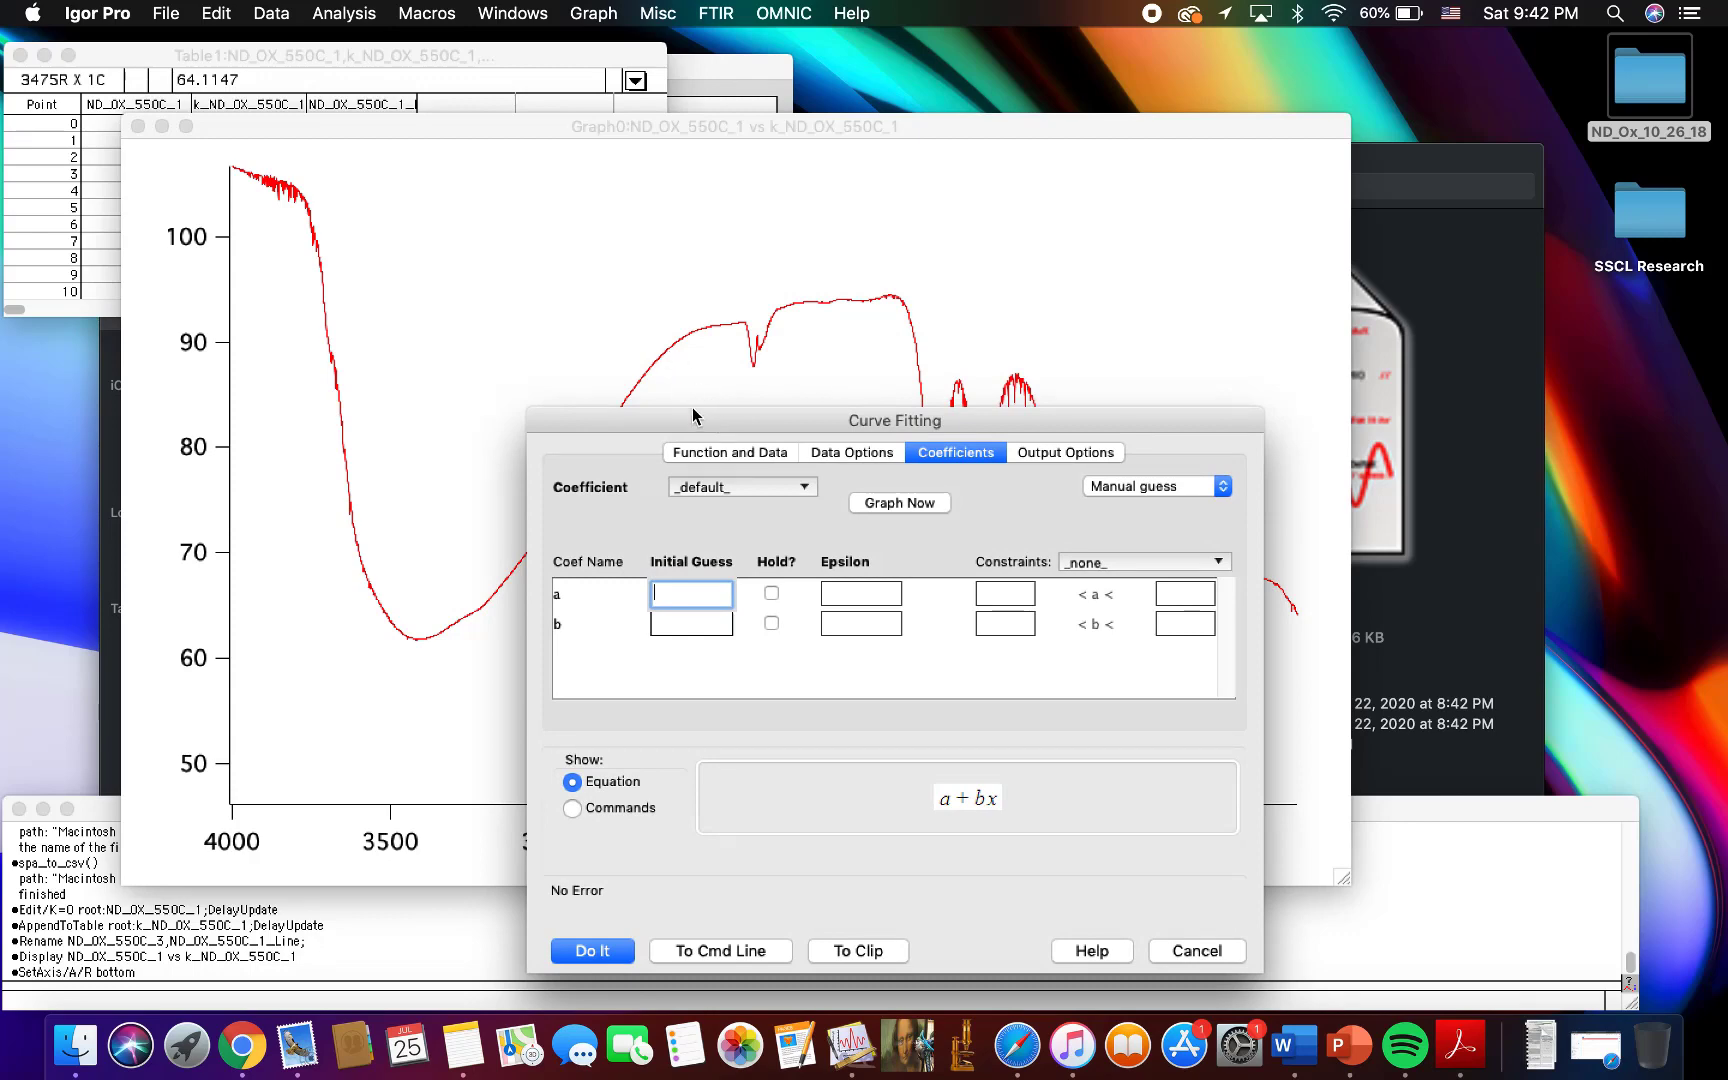
mouse_move(697, 418)
left_mouse_down()
mouse_move(681, 661)
mouse_move(653, 700)
mouse_move(655, 828)
left_mouse_up()
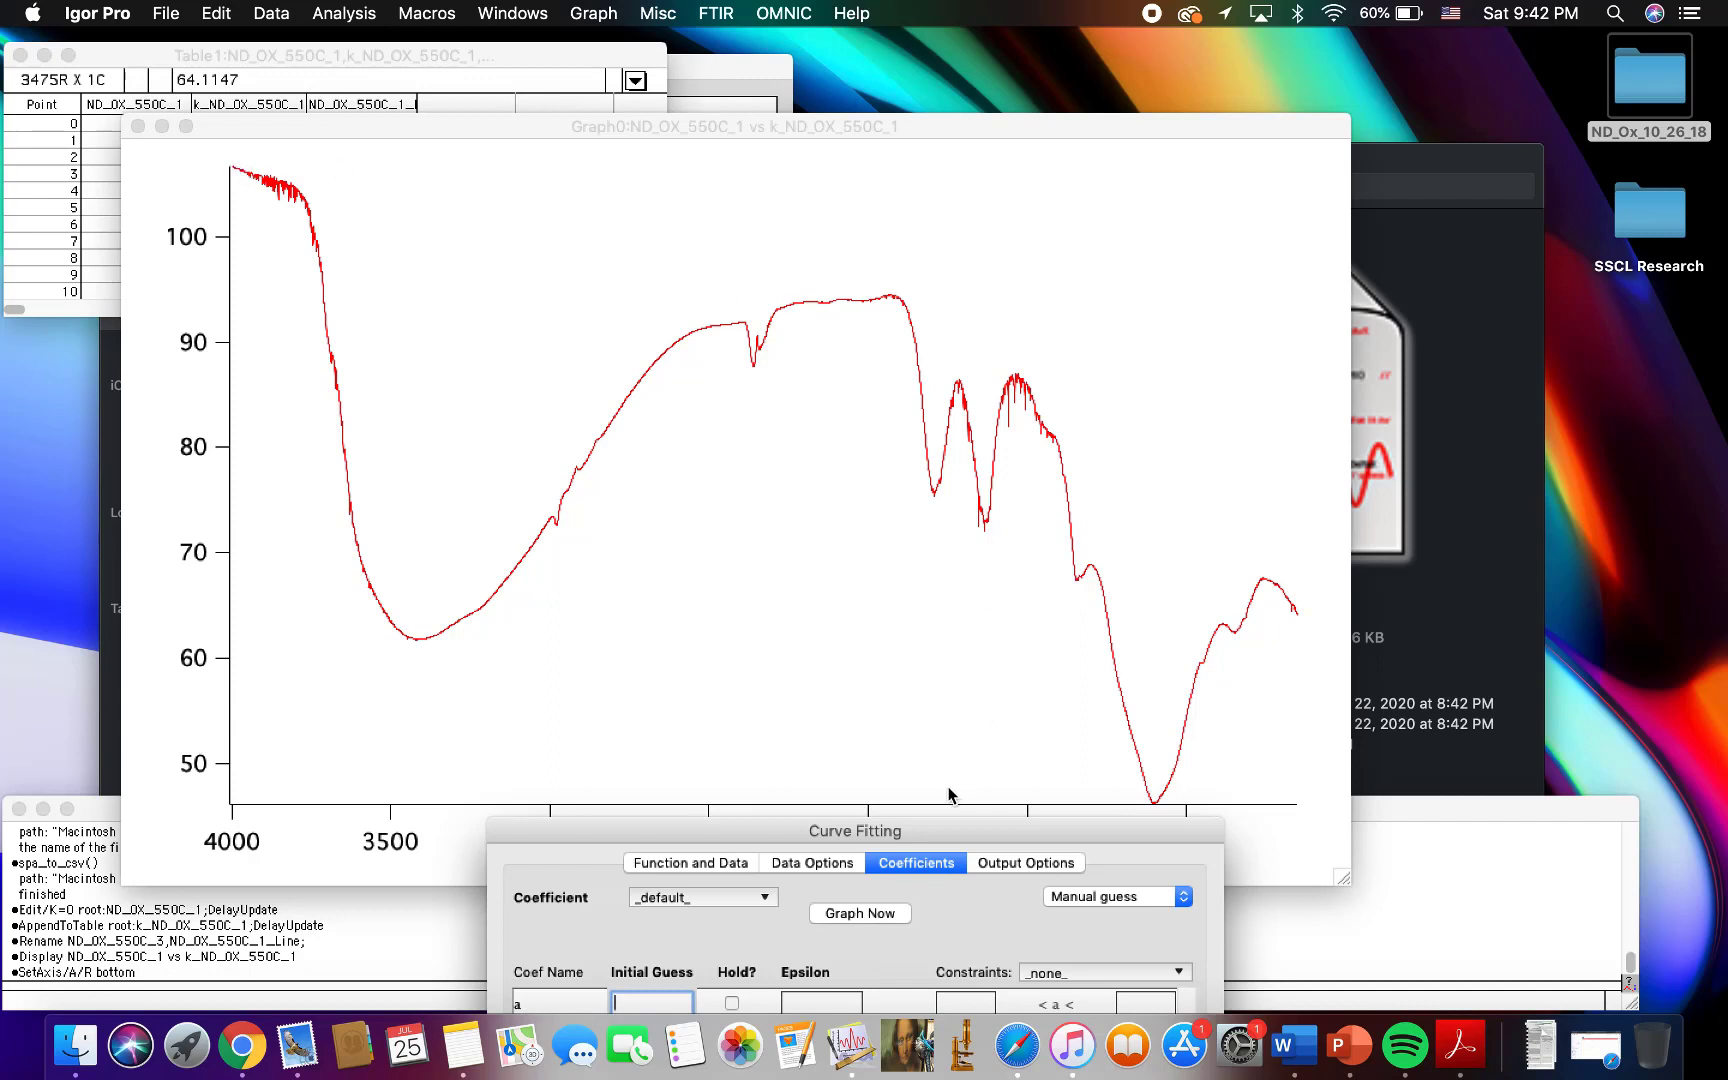
left_click_drag(949, 838, 952, 912)
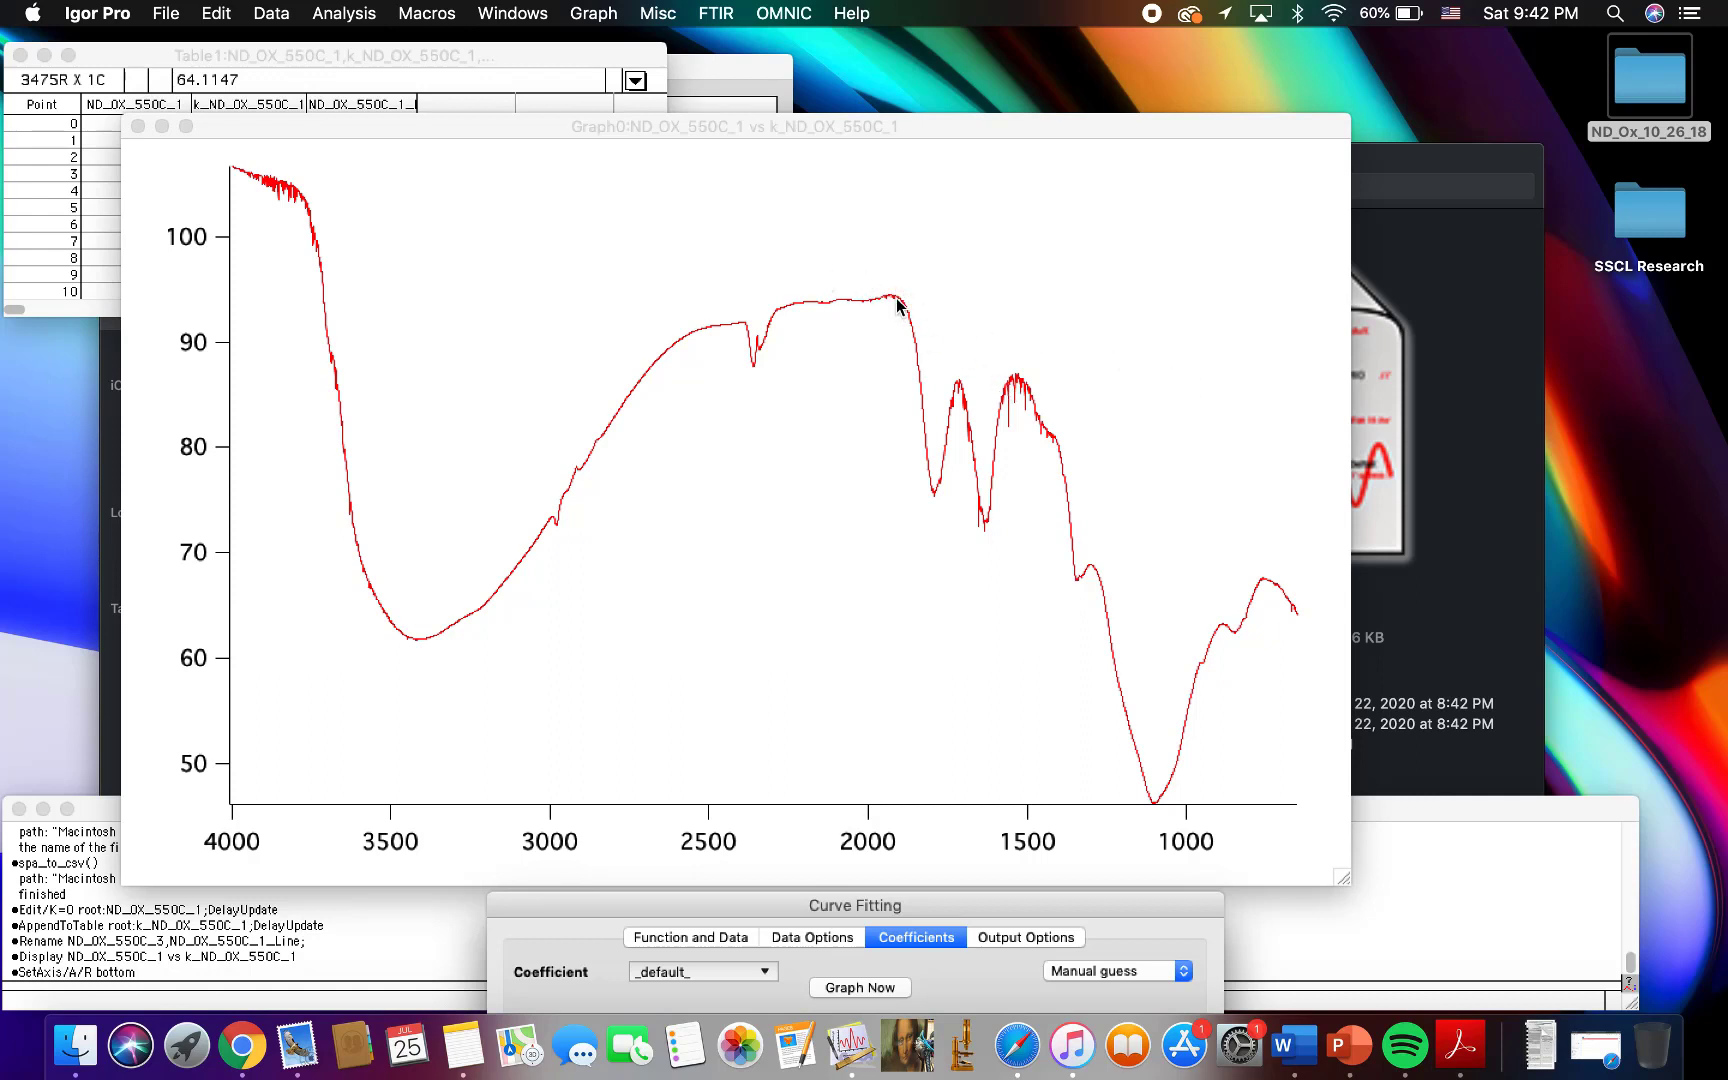
left_click_drag(887, 905, 933, 329)
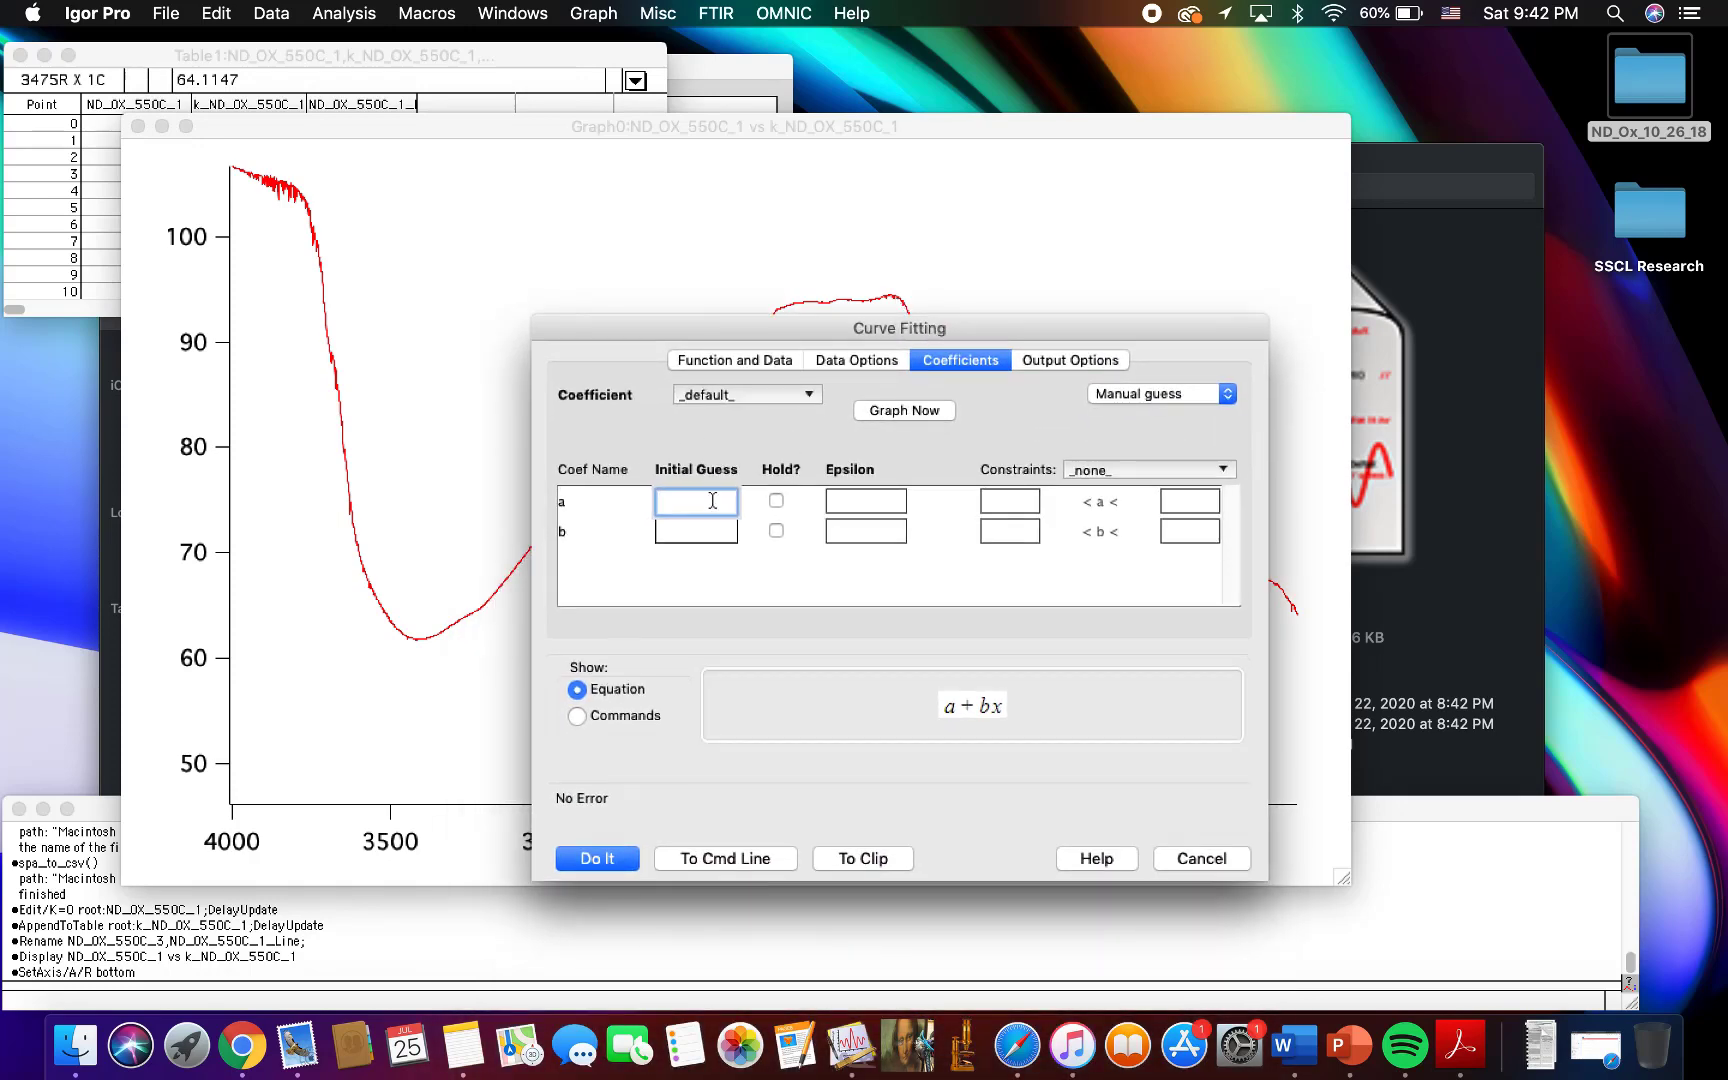
type("70")
left_click(693, 541)
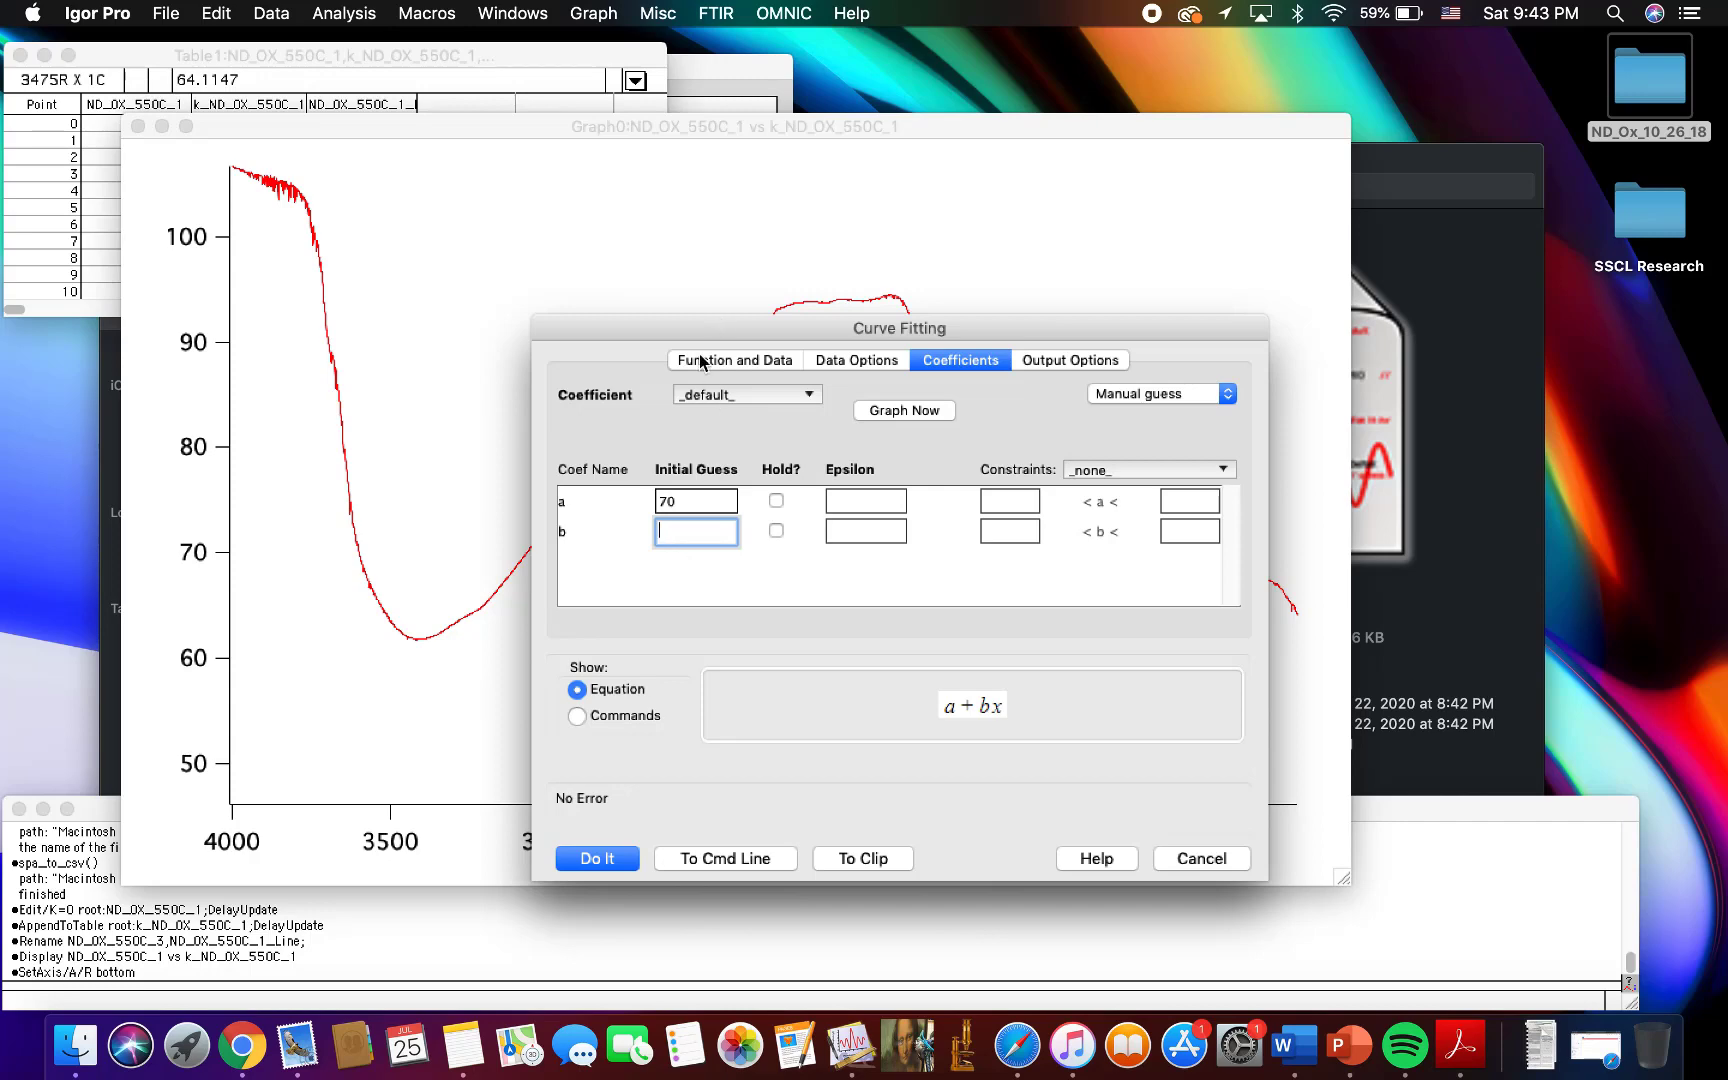
left_click_drag(697, 338, 697, 490)
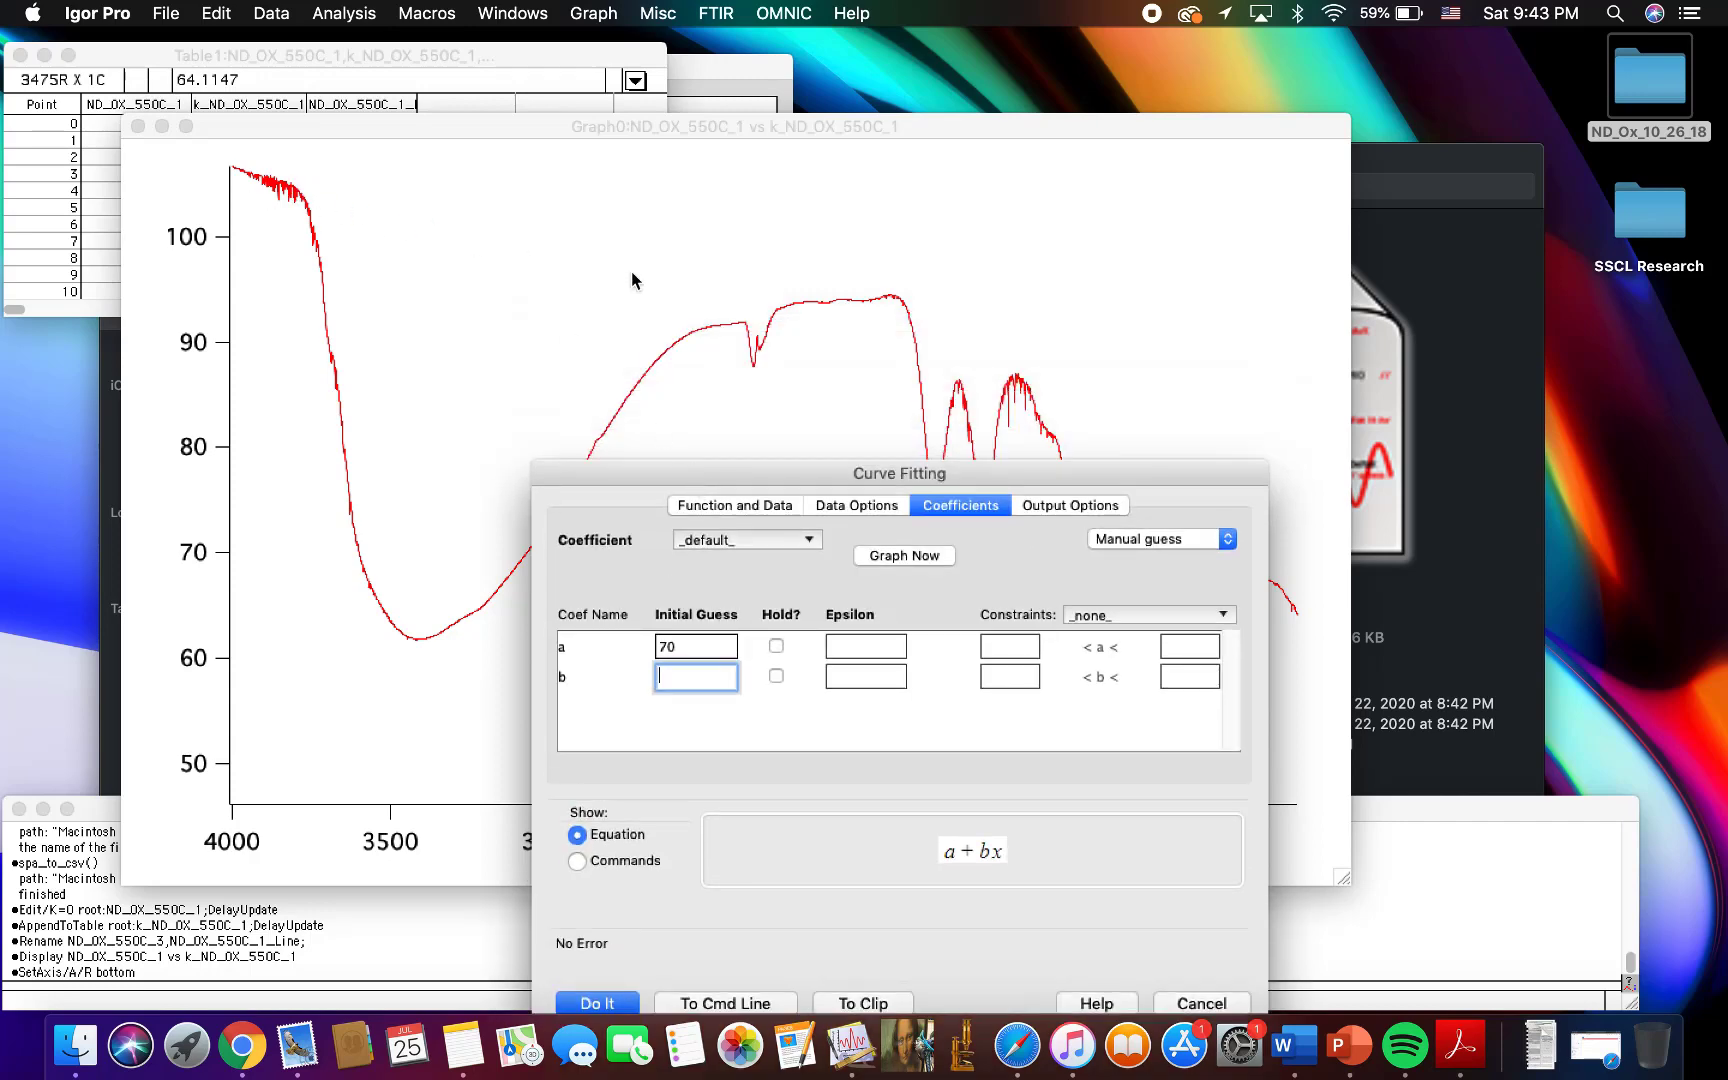
left_click_drag(806, 465, 806, 380)
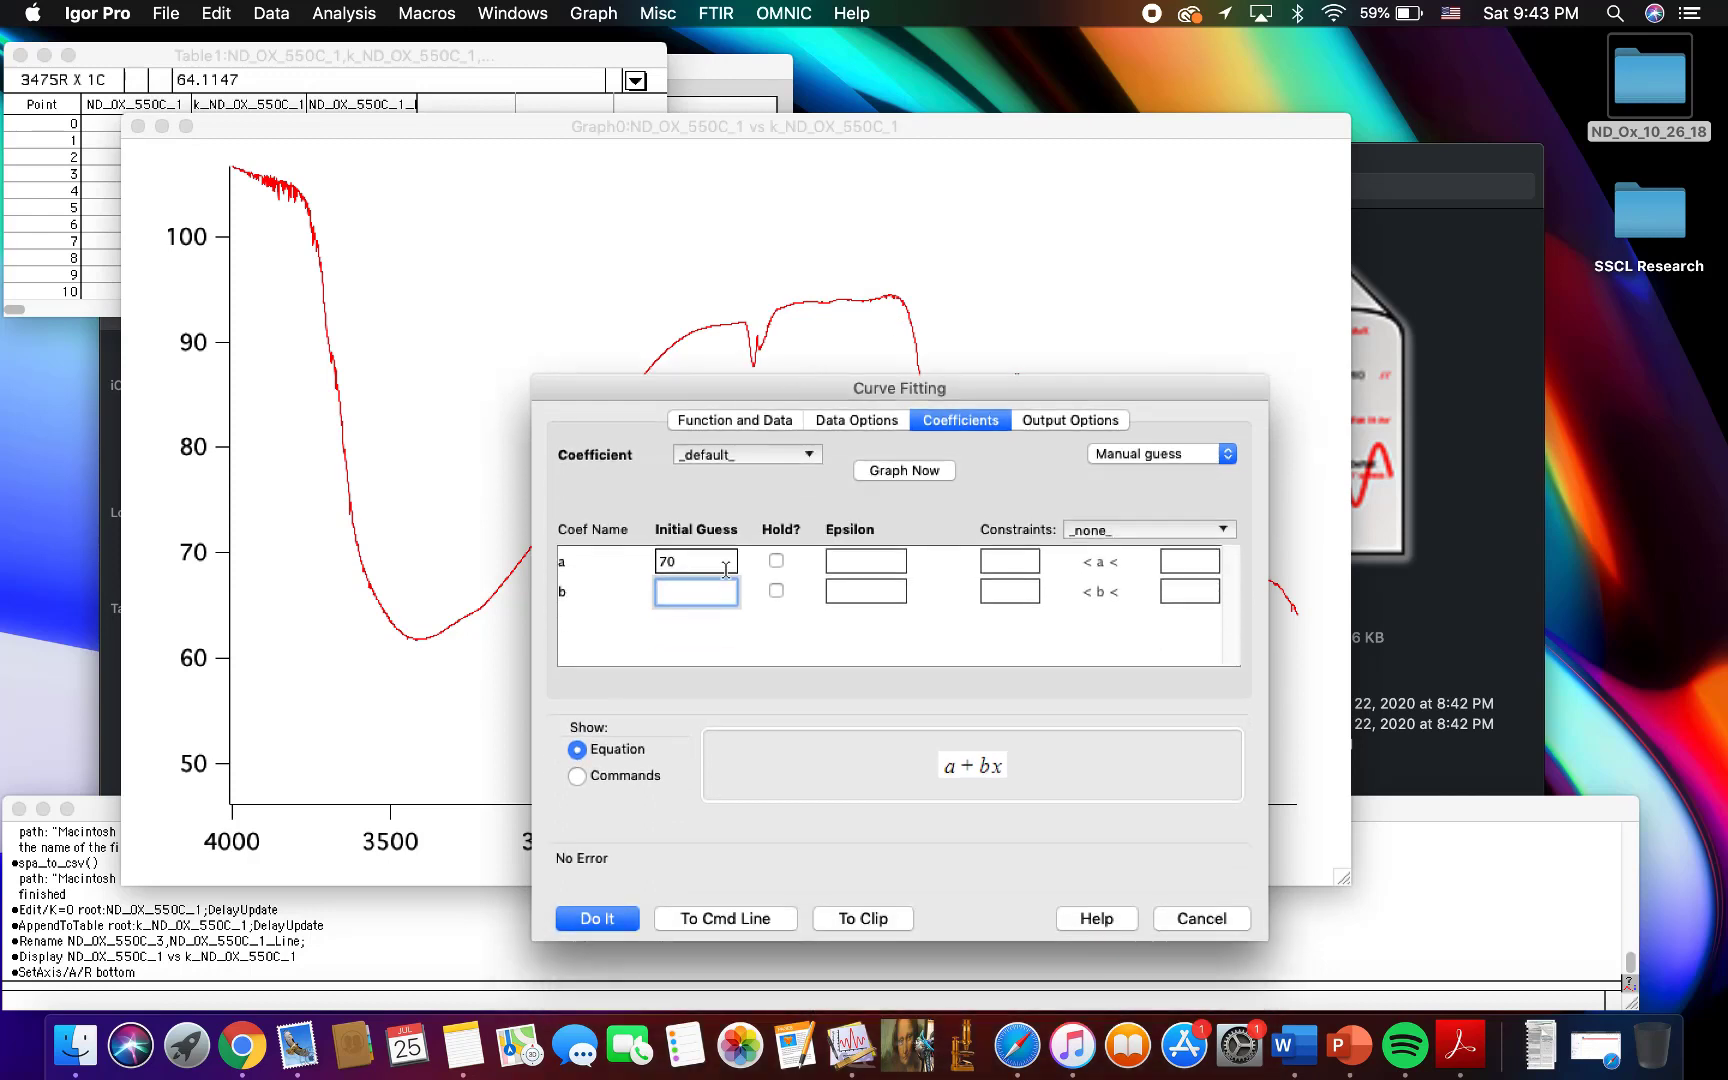
type("09")
left_click(882, 472)
left_click_drag(841, 377, 849, 652)
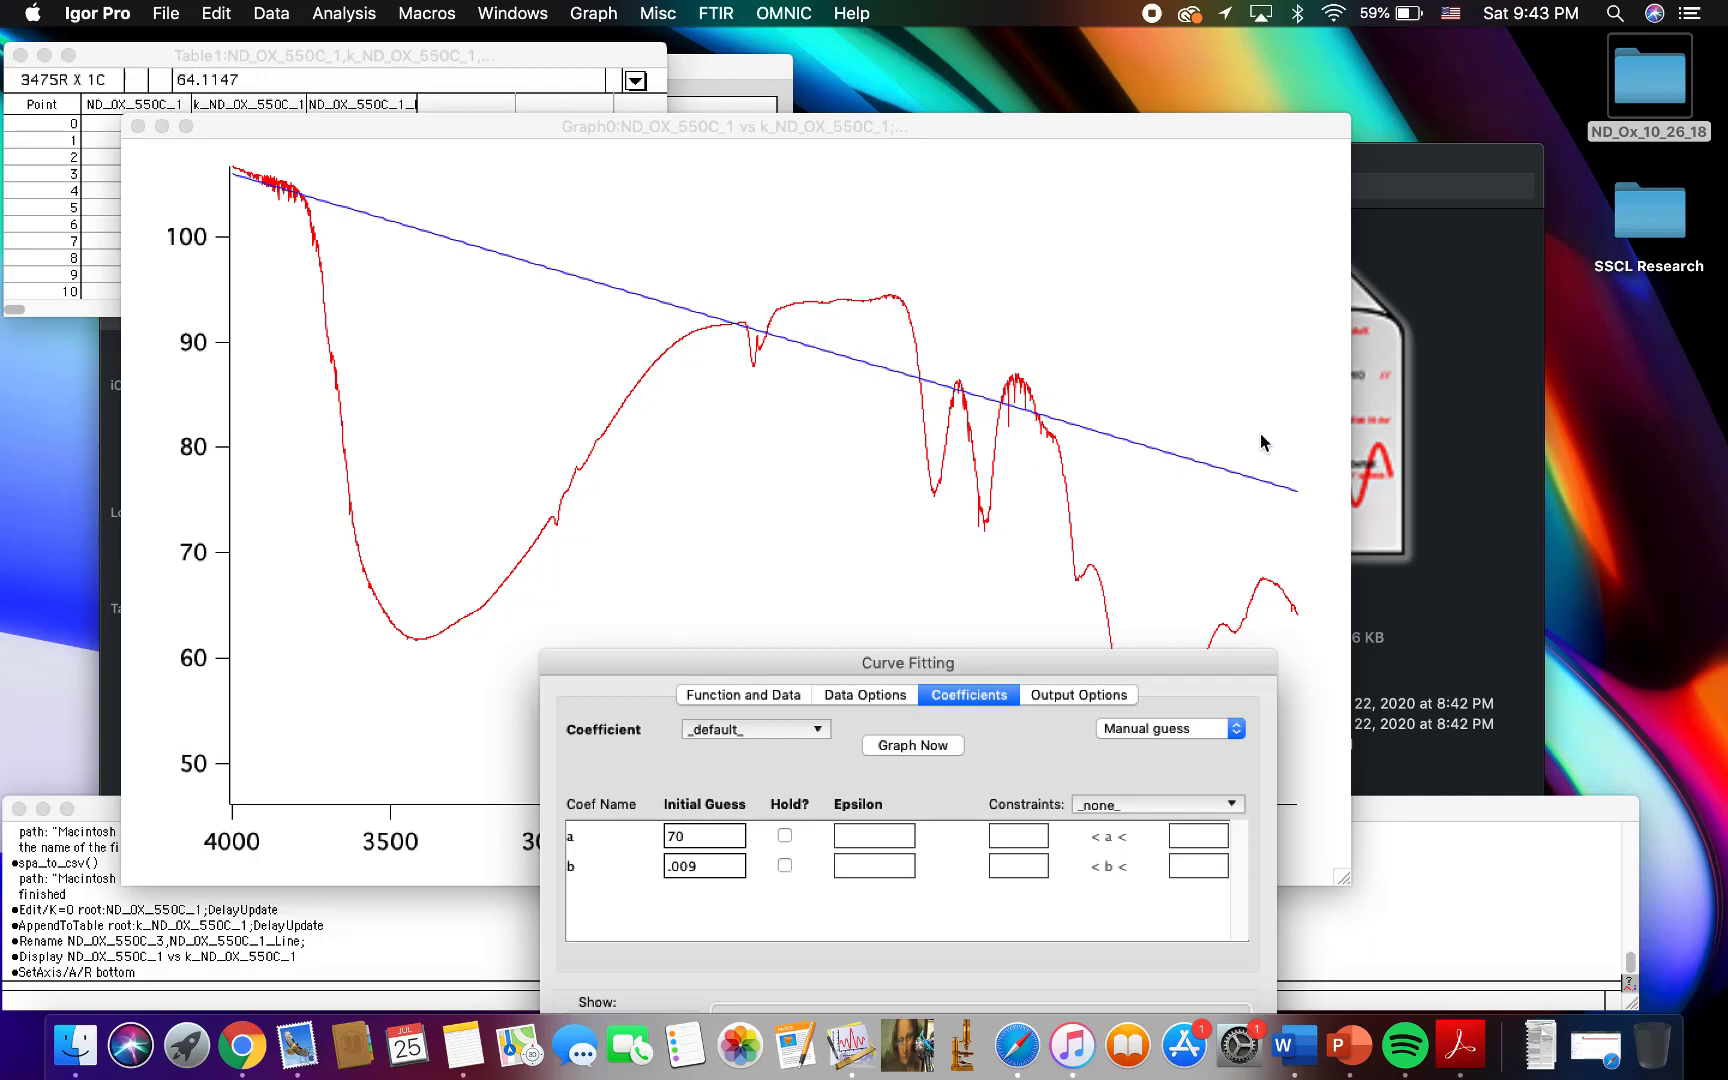
Step: Set the initial guess for a to 80 and preview the line against the spectrum
left_click_drag(772, 660, 695, 500)
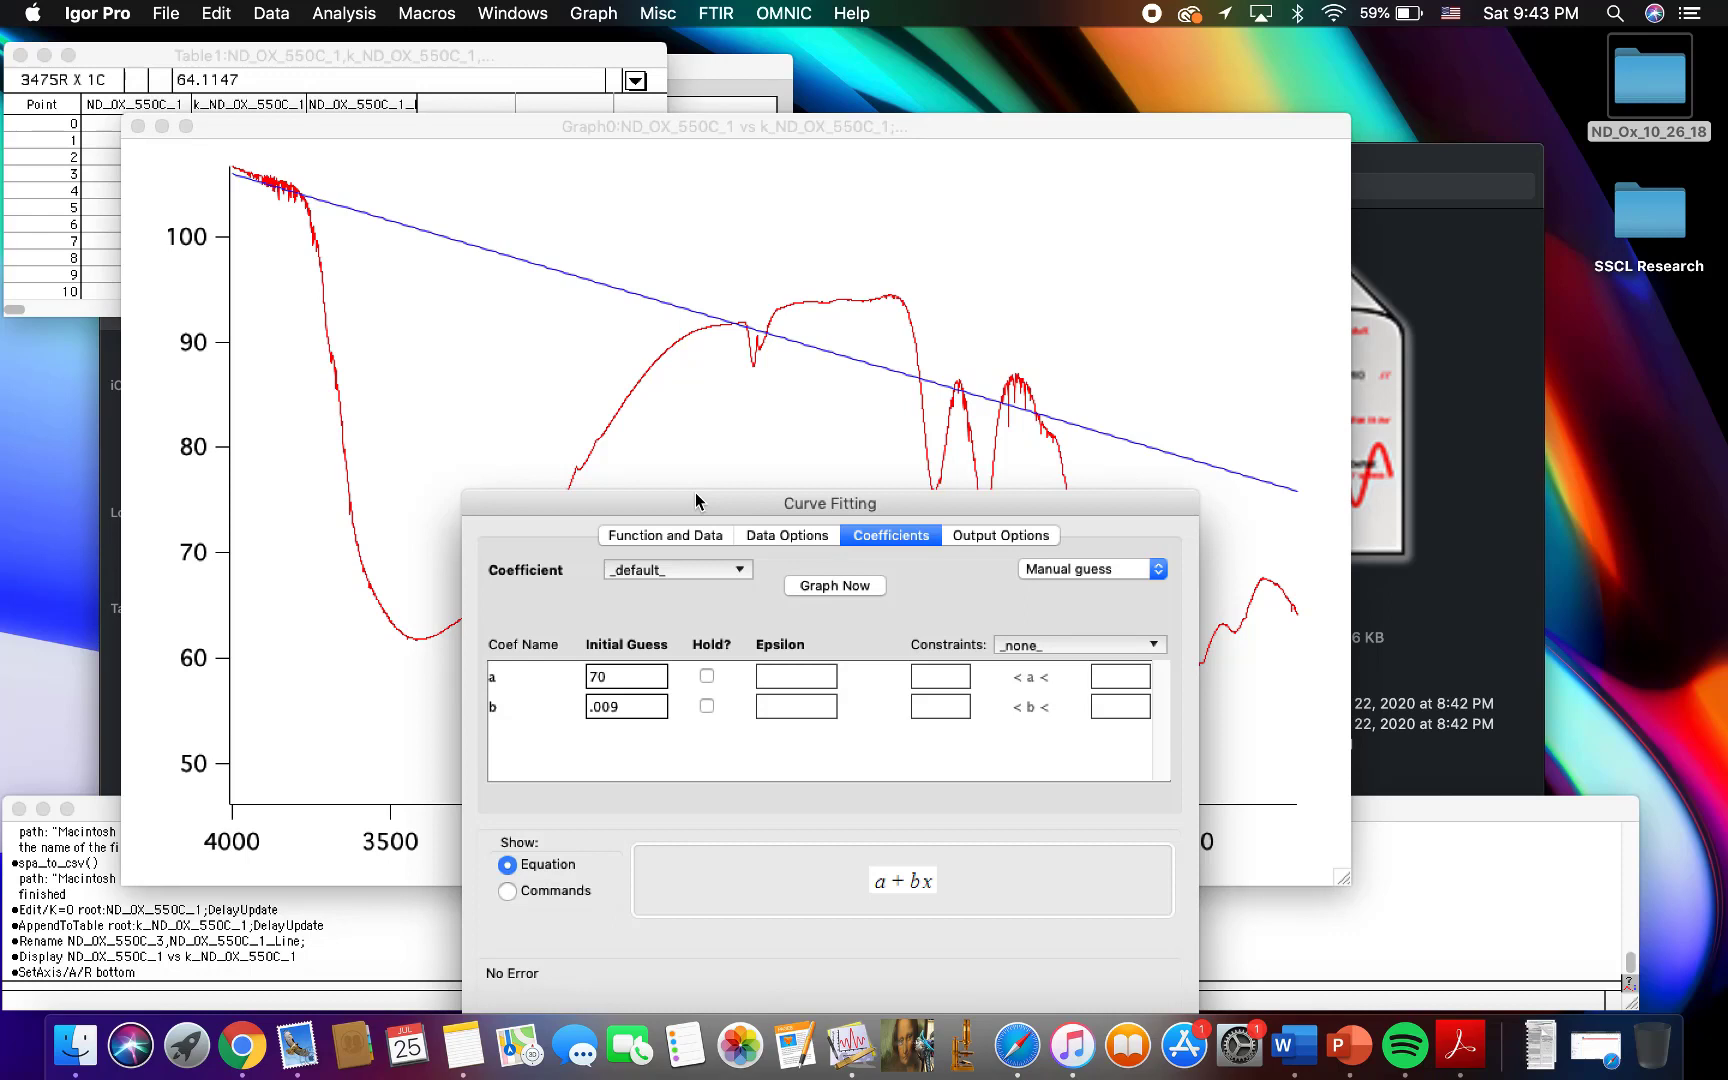
left_click_drag(696, 500, 695, 450)
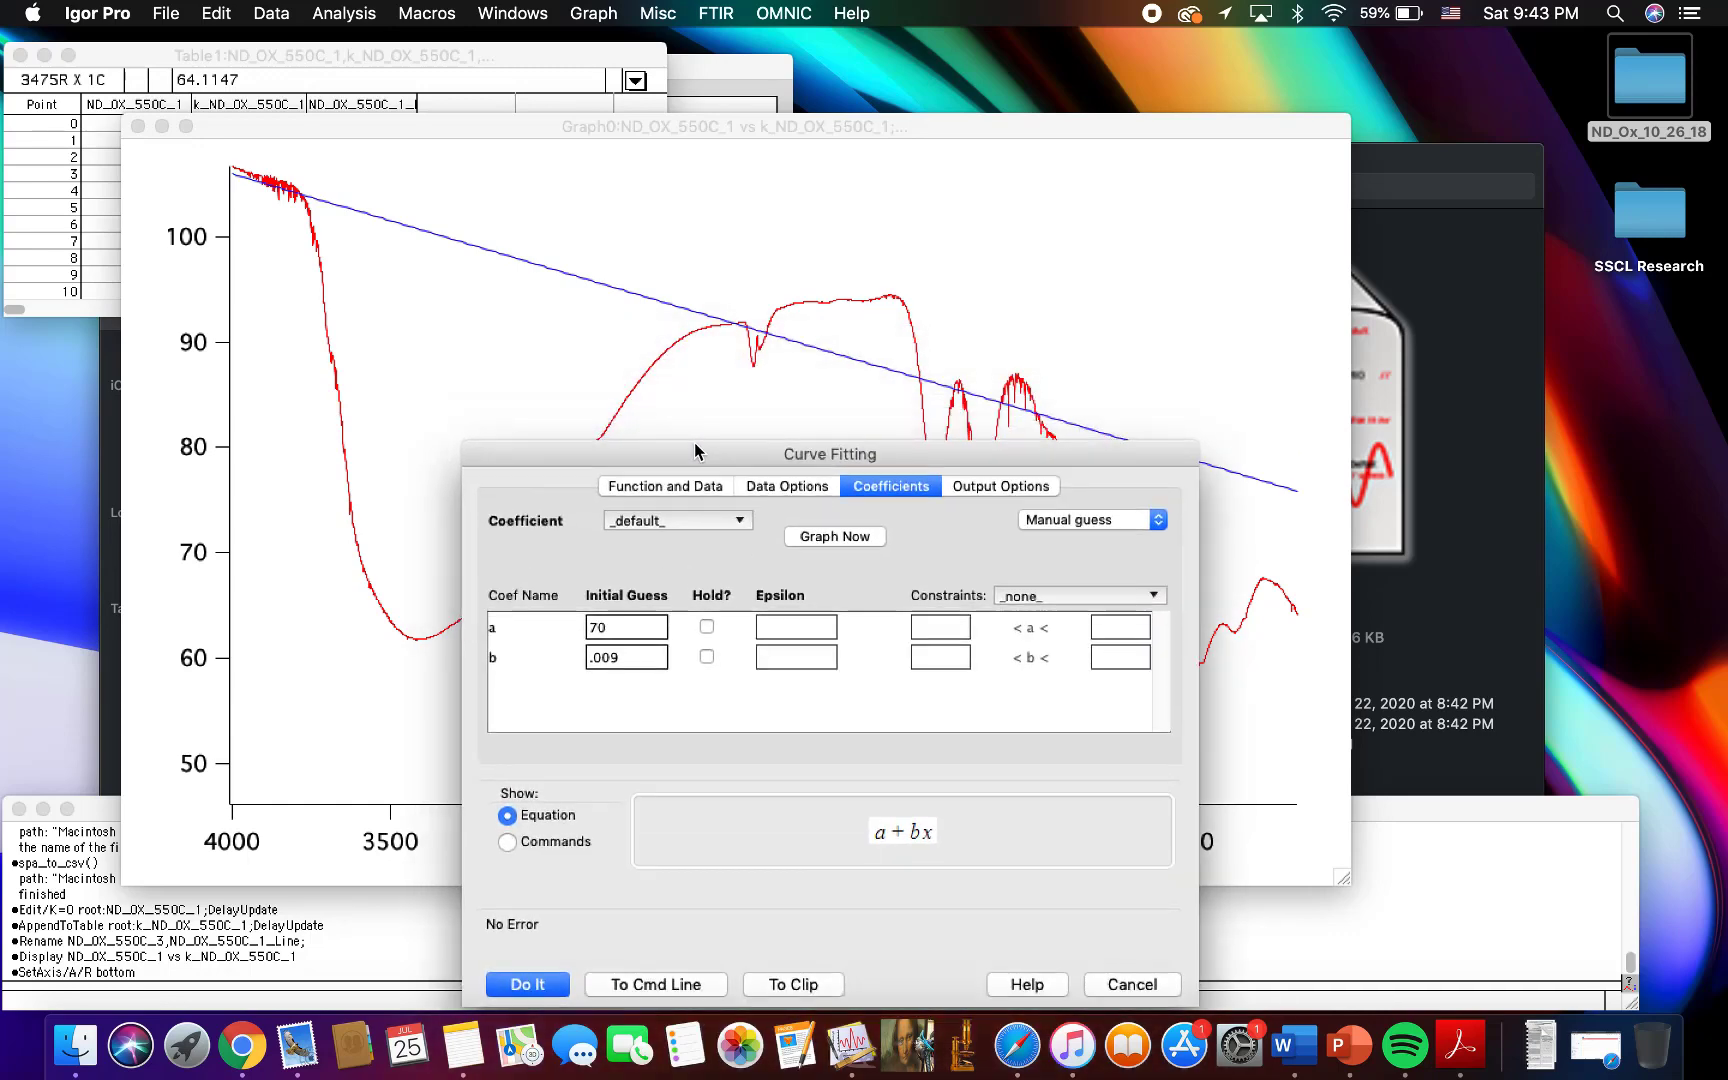
double_click(622, 626)
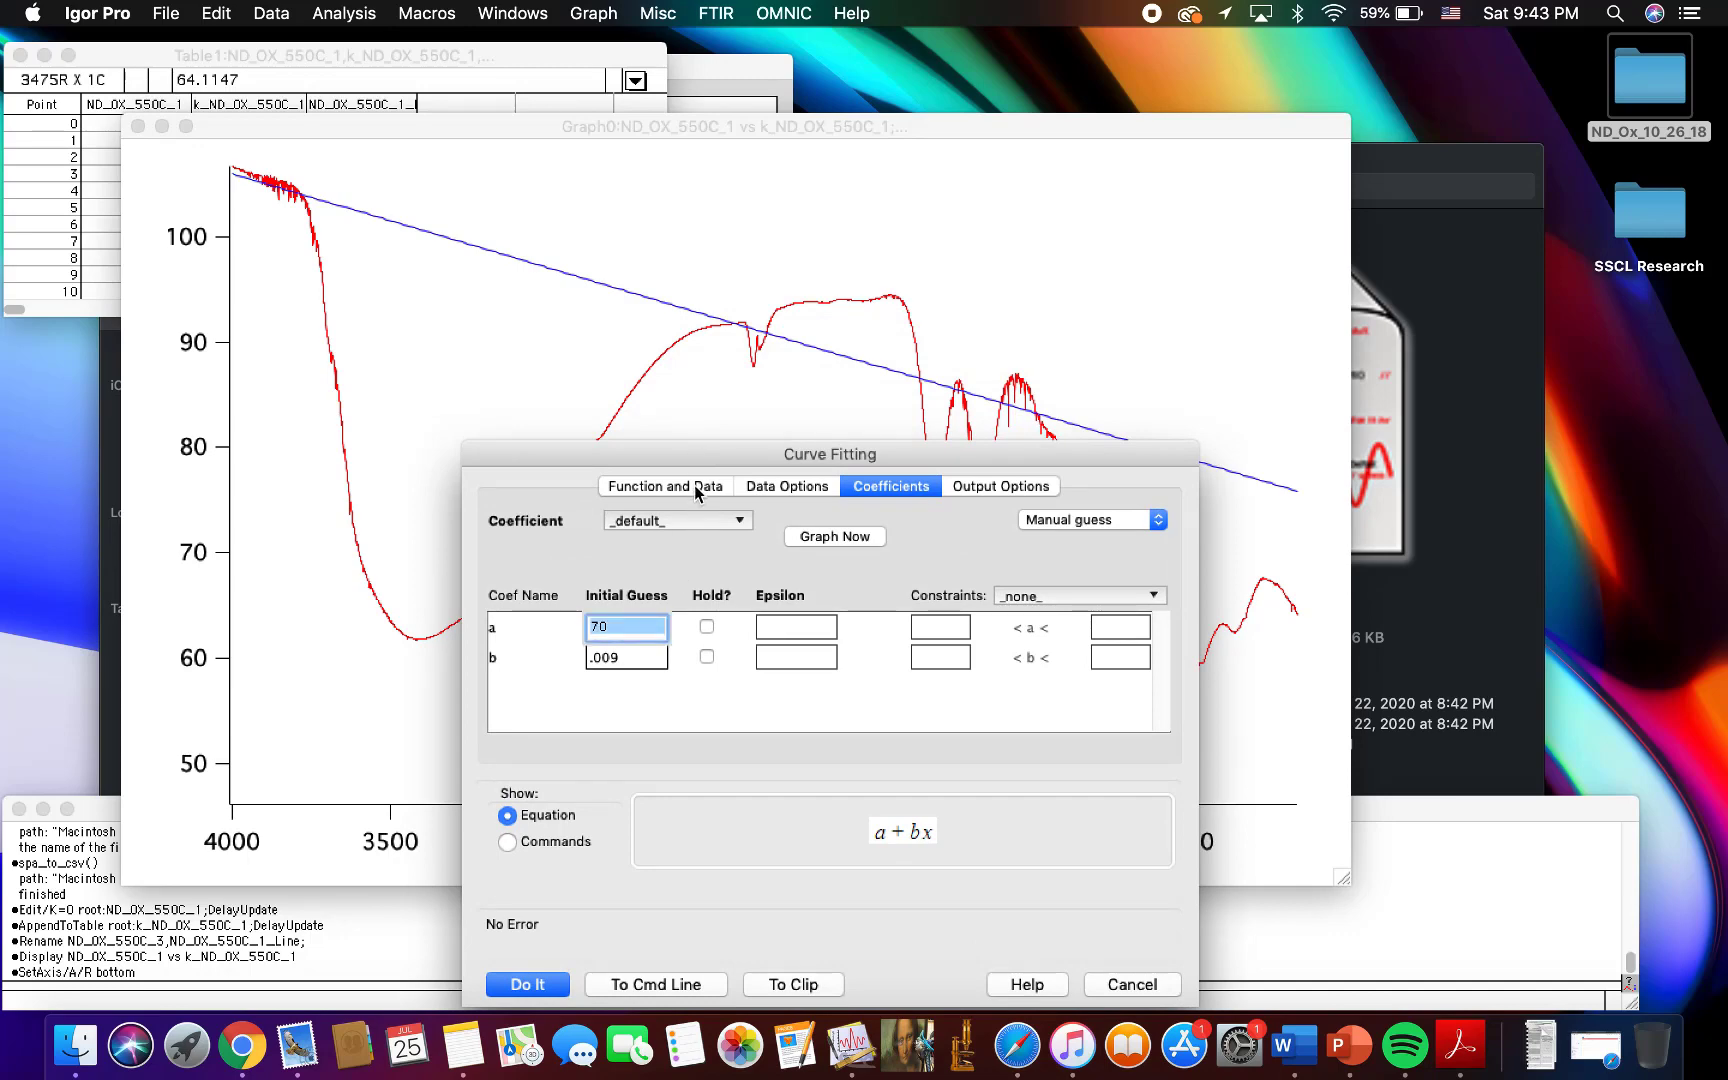
left_click_drag(695, 455, 718, 520)
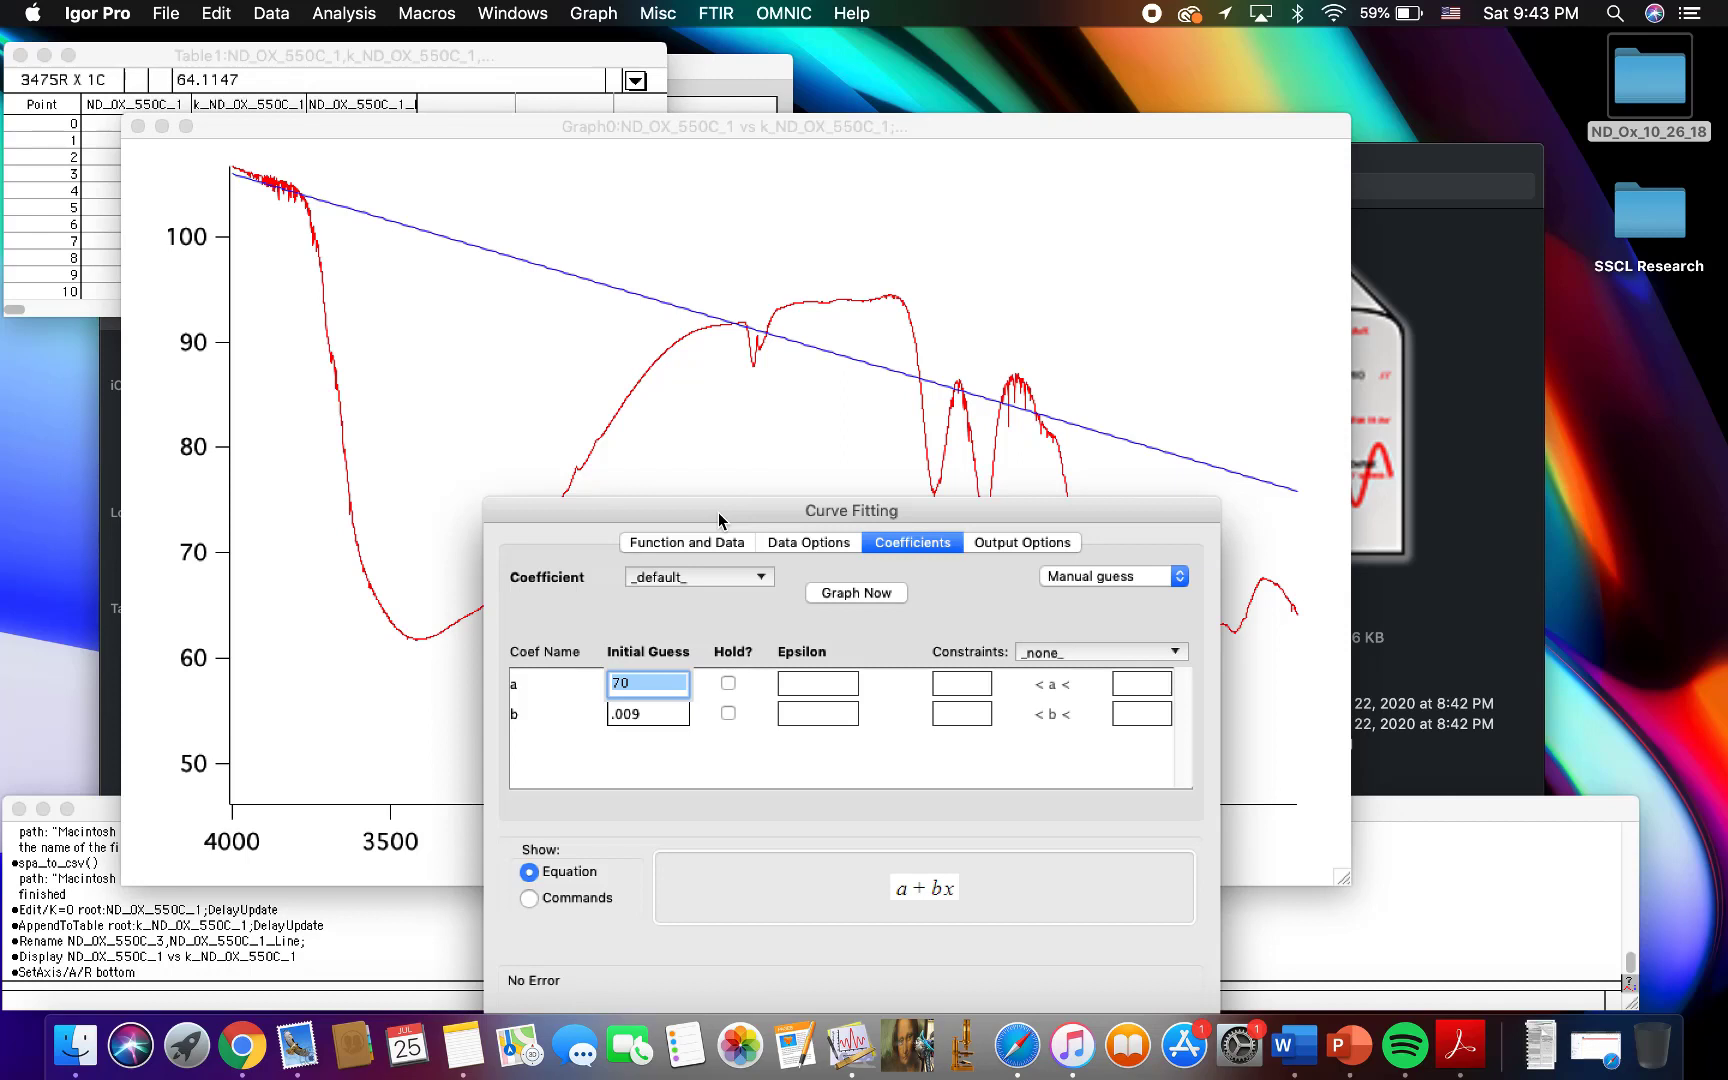
key("Tab")
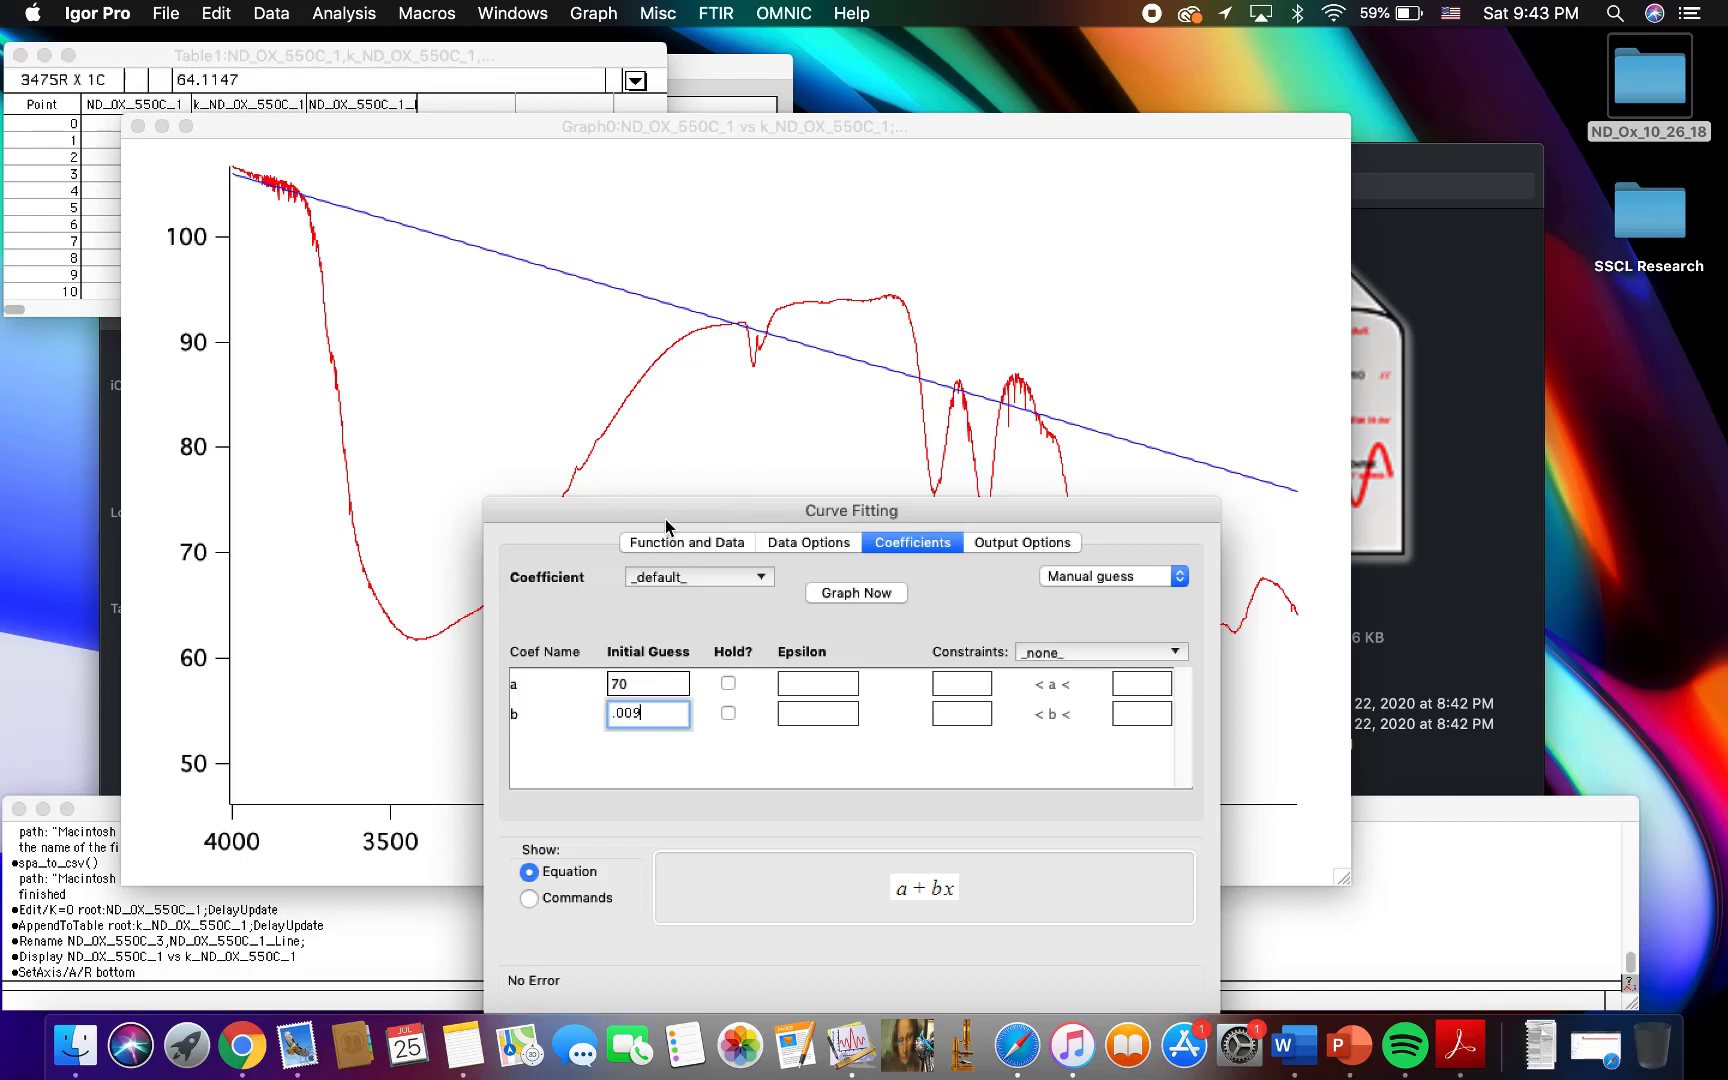
left_click_drag(659, 514, 659, 531)
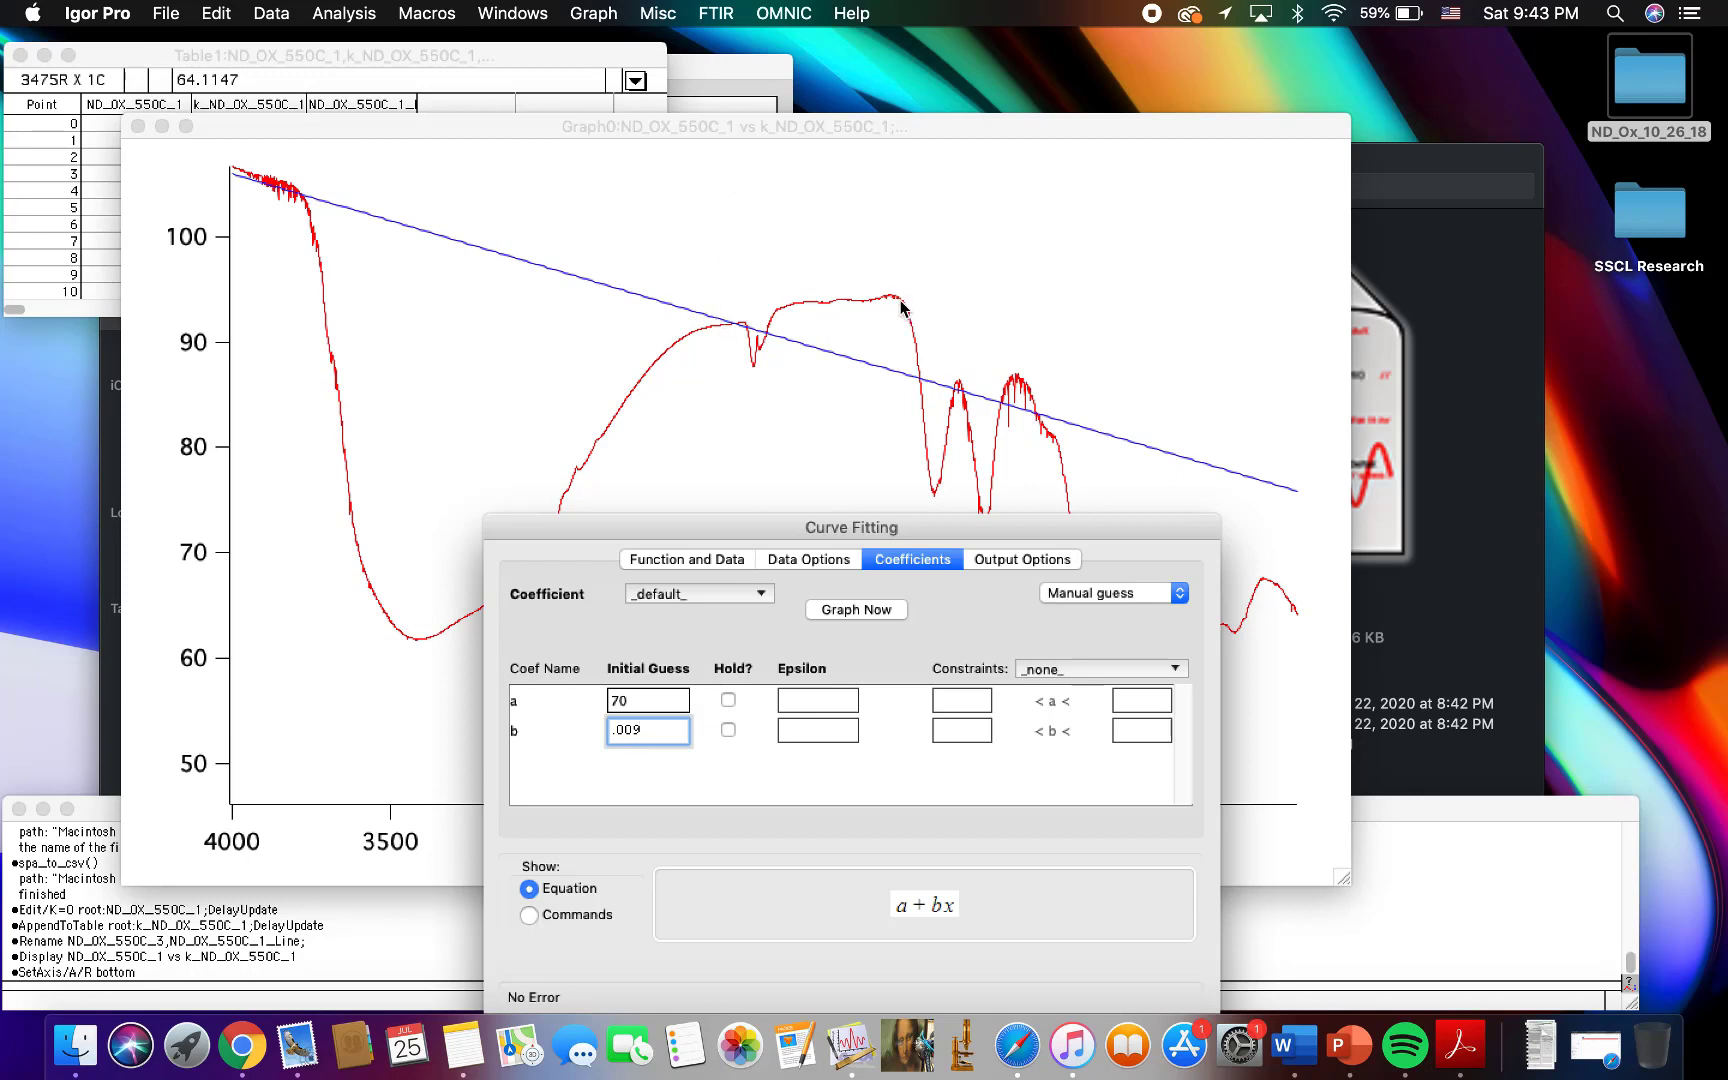
left_click(645, 697)
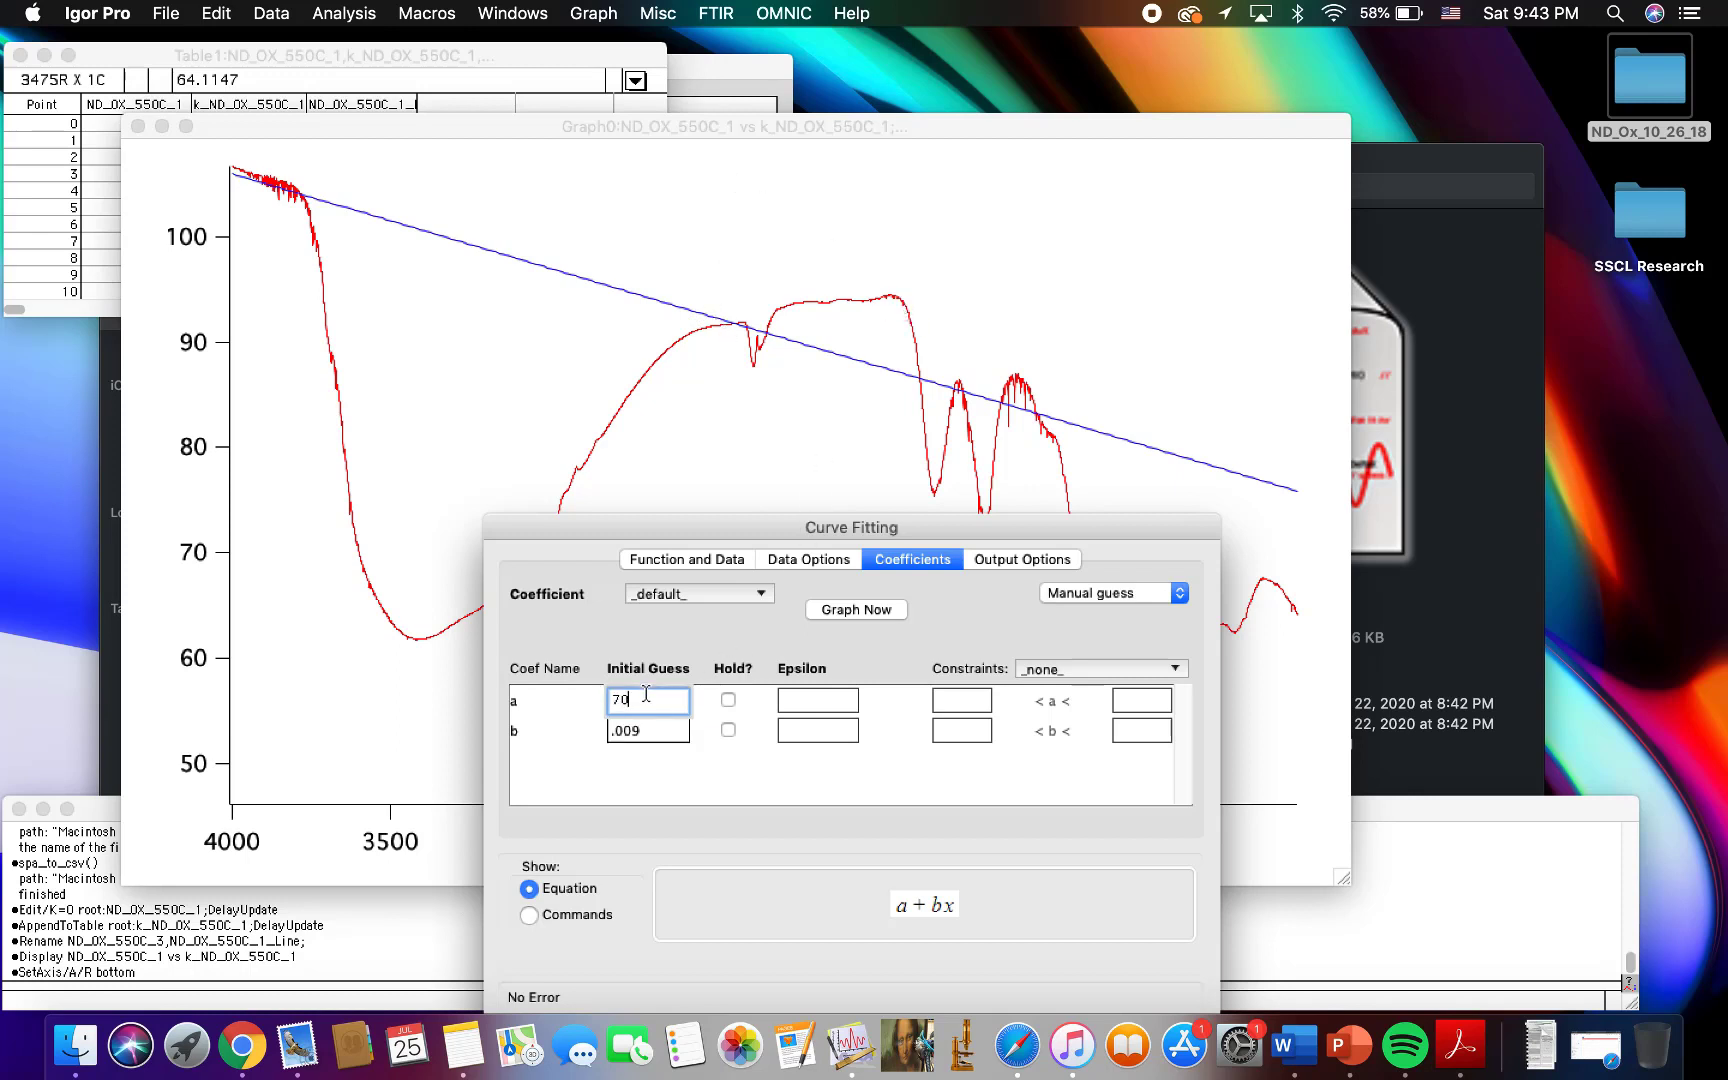
key("BackSpace")
key("BackSpace")
type("80")
left_click(825, 612)
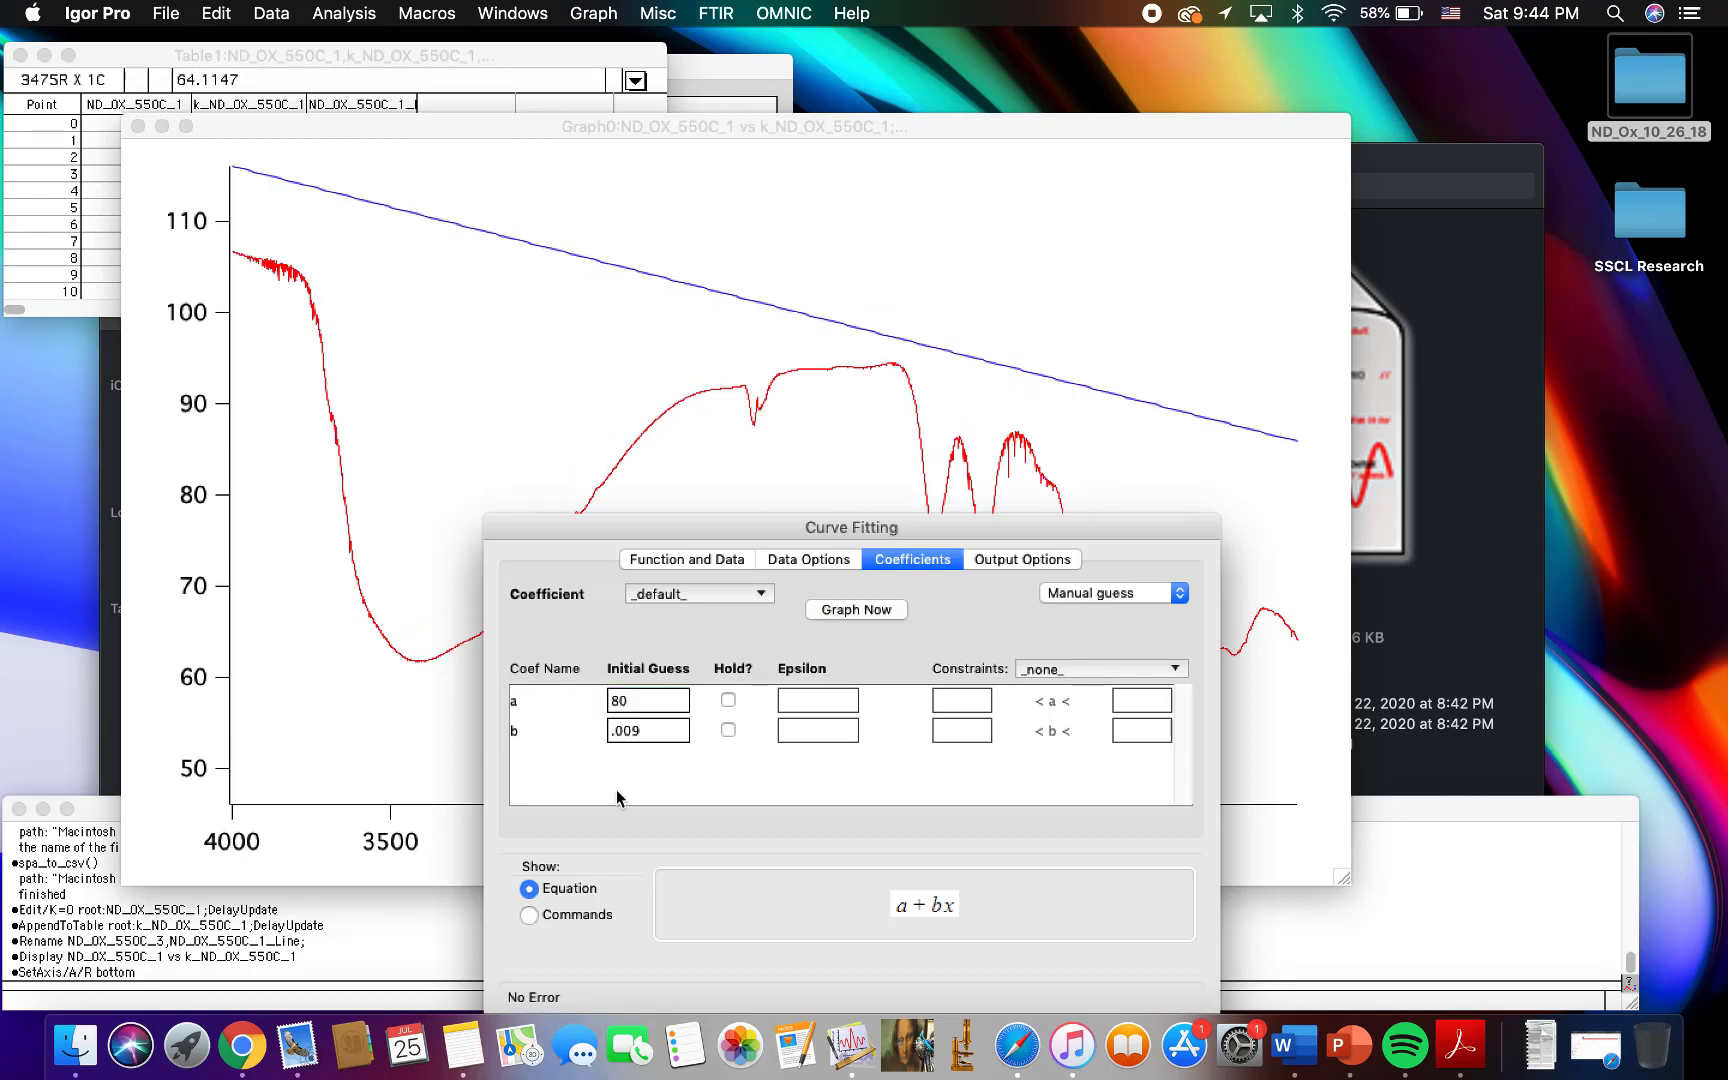
Step: Set the initial guess for b to .008 and redraw the preview line
left_click(650, 729)
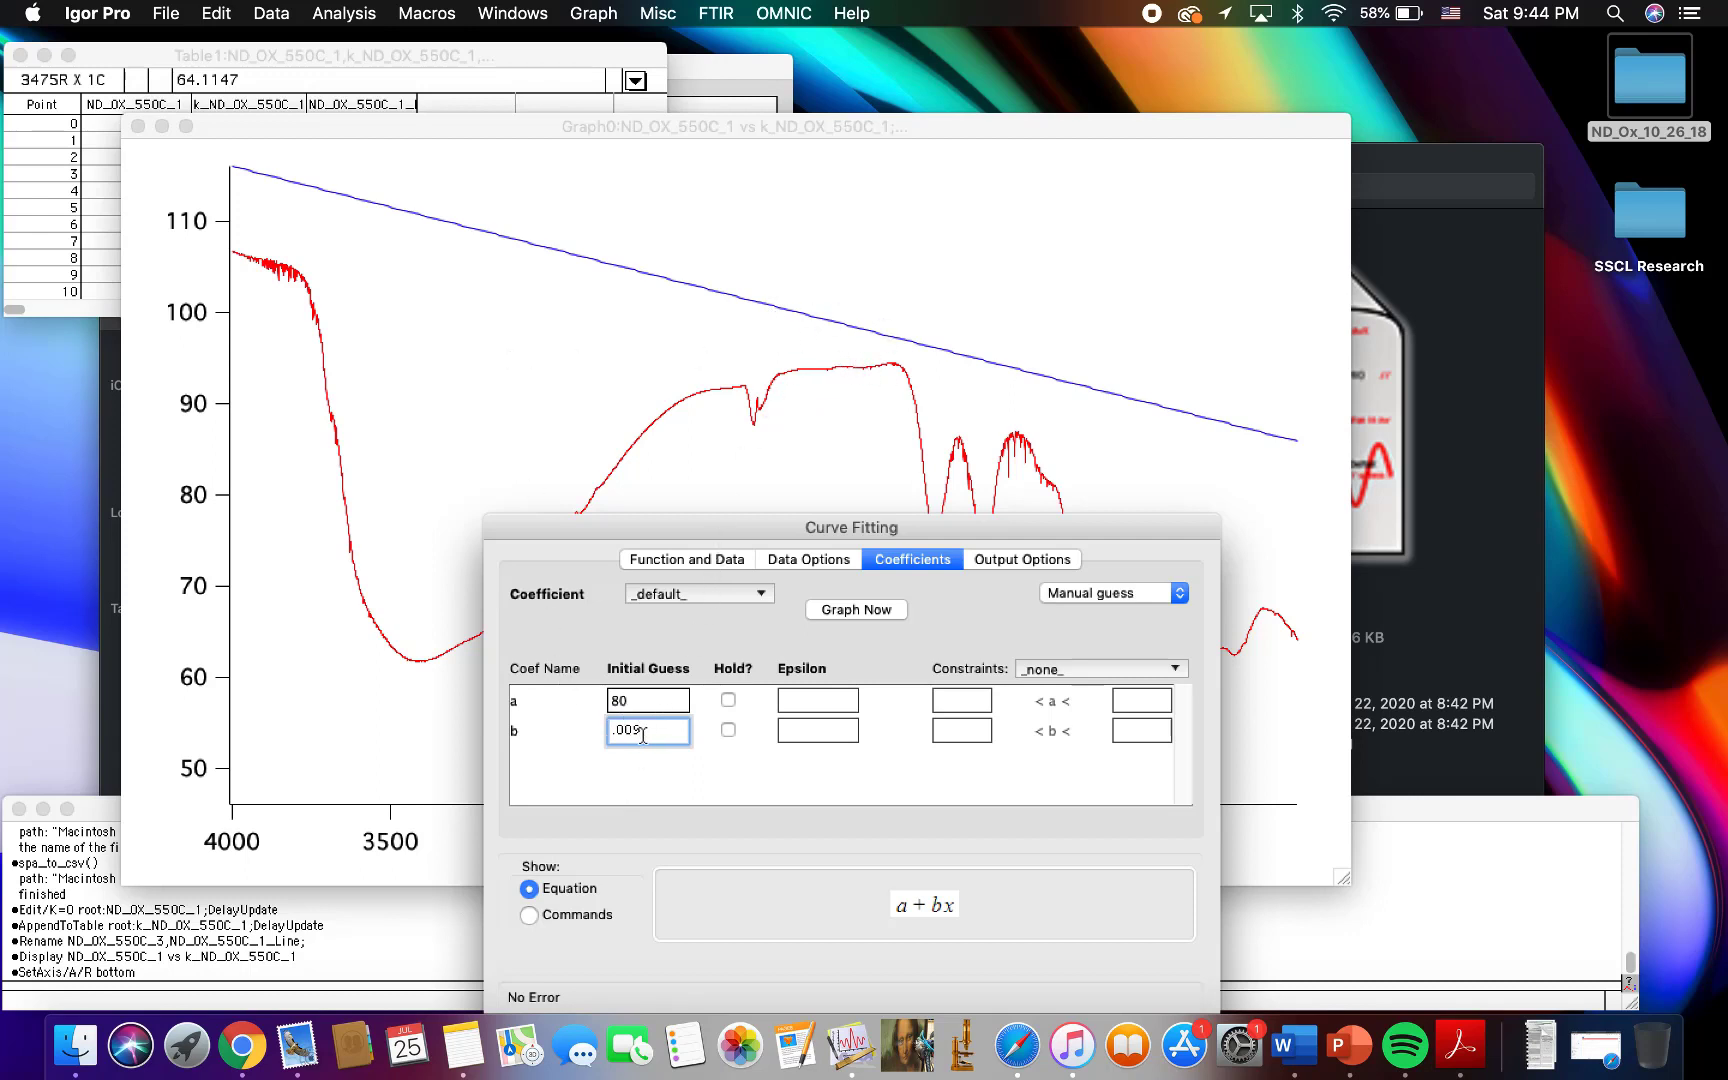
key("BackSpace")
type("8")
left_click(832, 608)
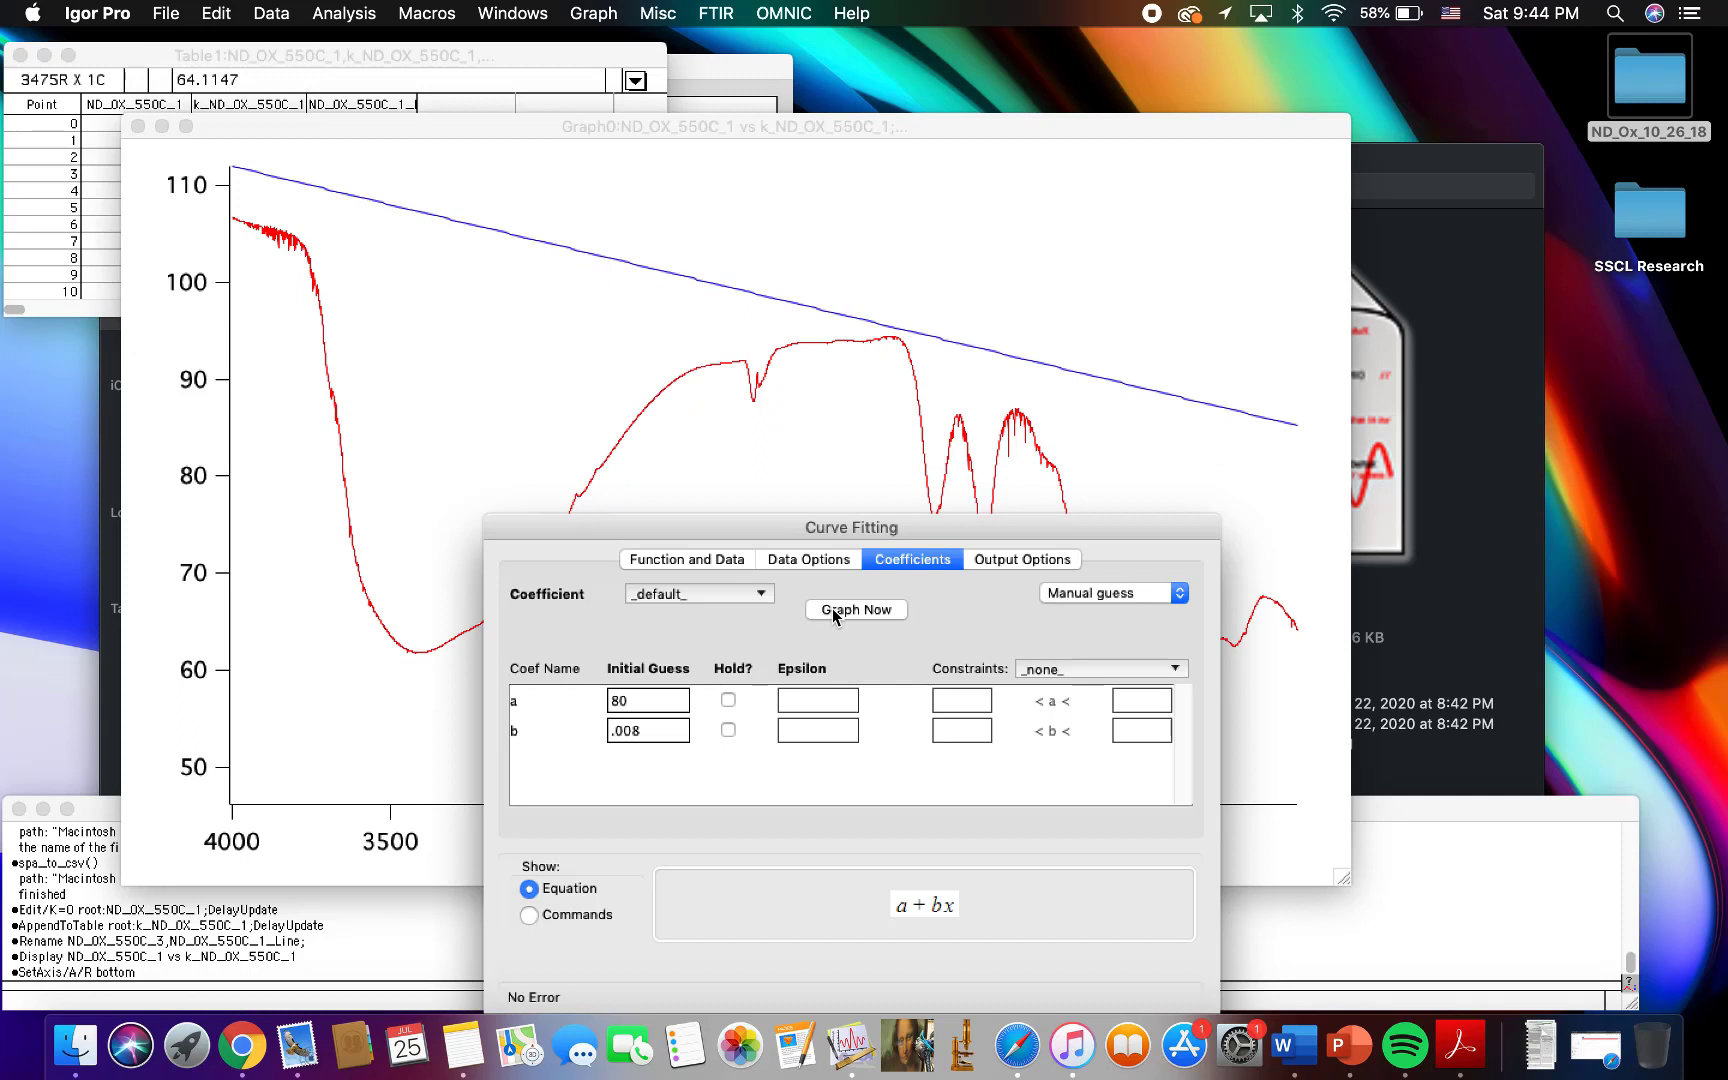
Step: Set the initial guess for b to .007 and redraw the preview line
left_click(650, 730)
key("BackSpace")
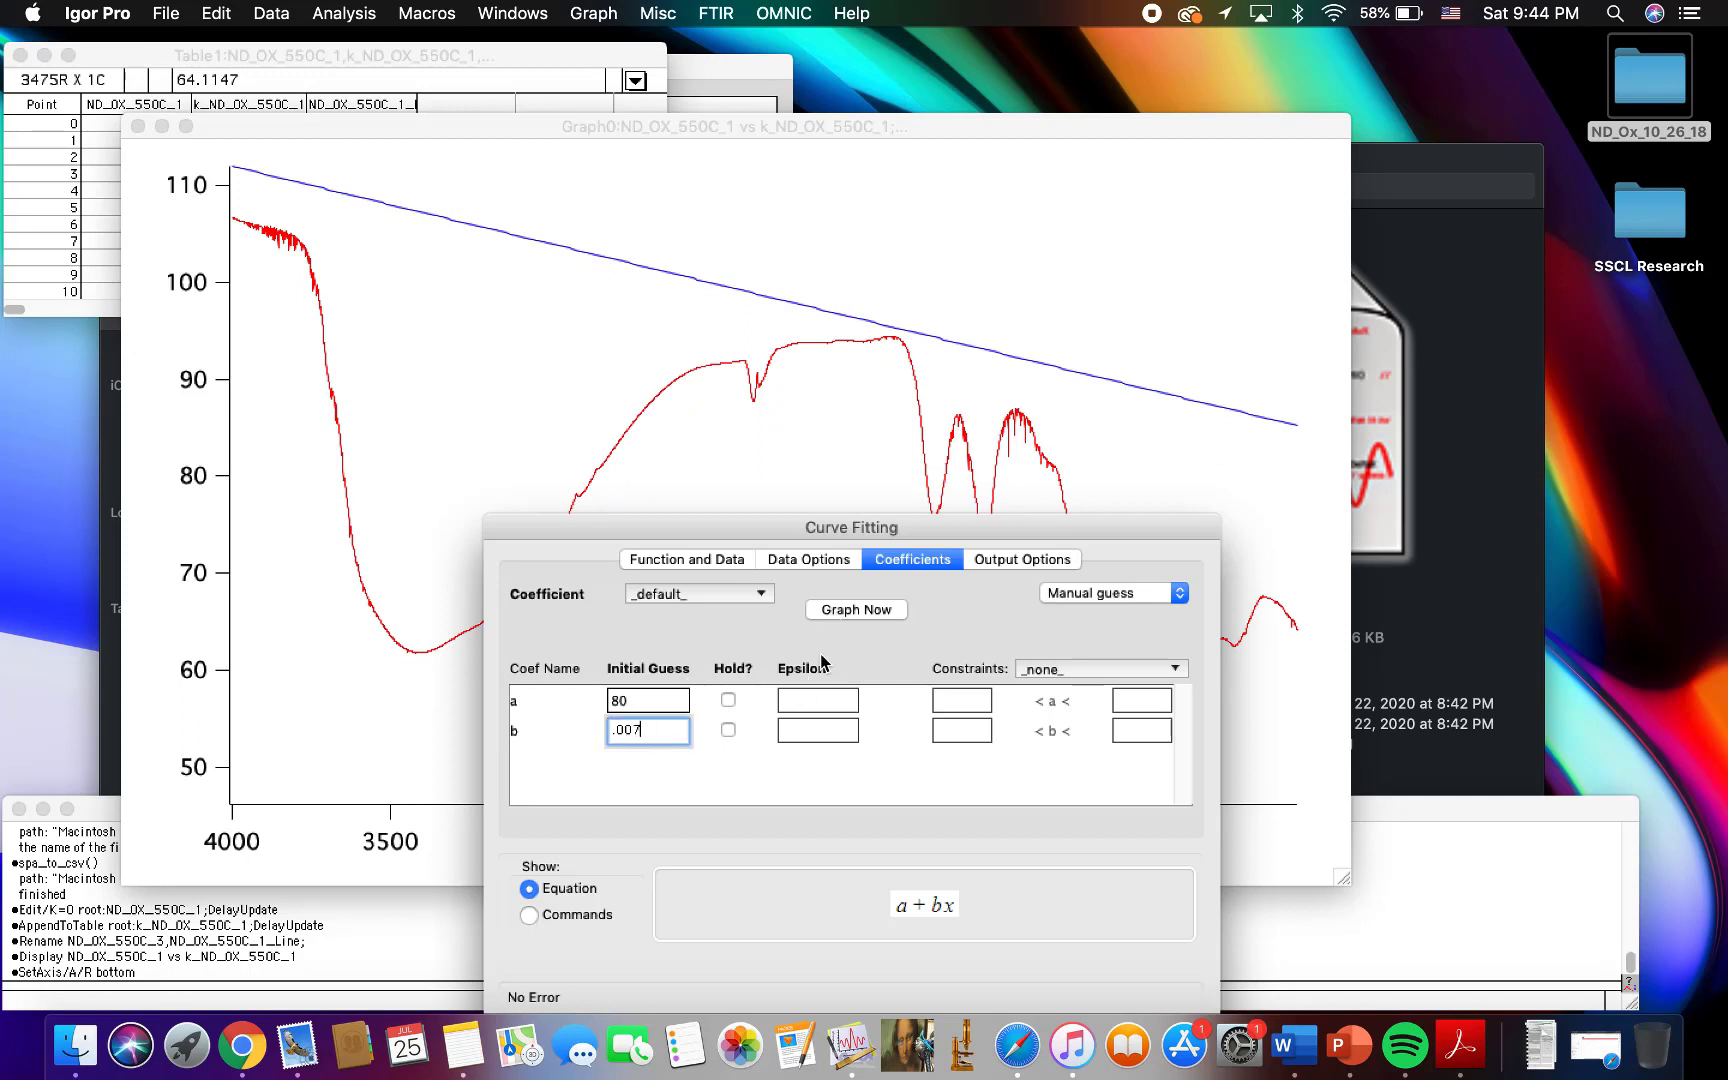
left_click(832, 610)
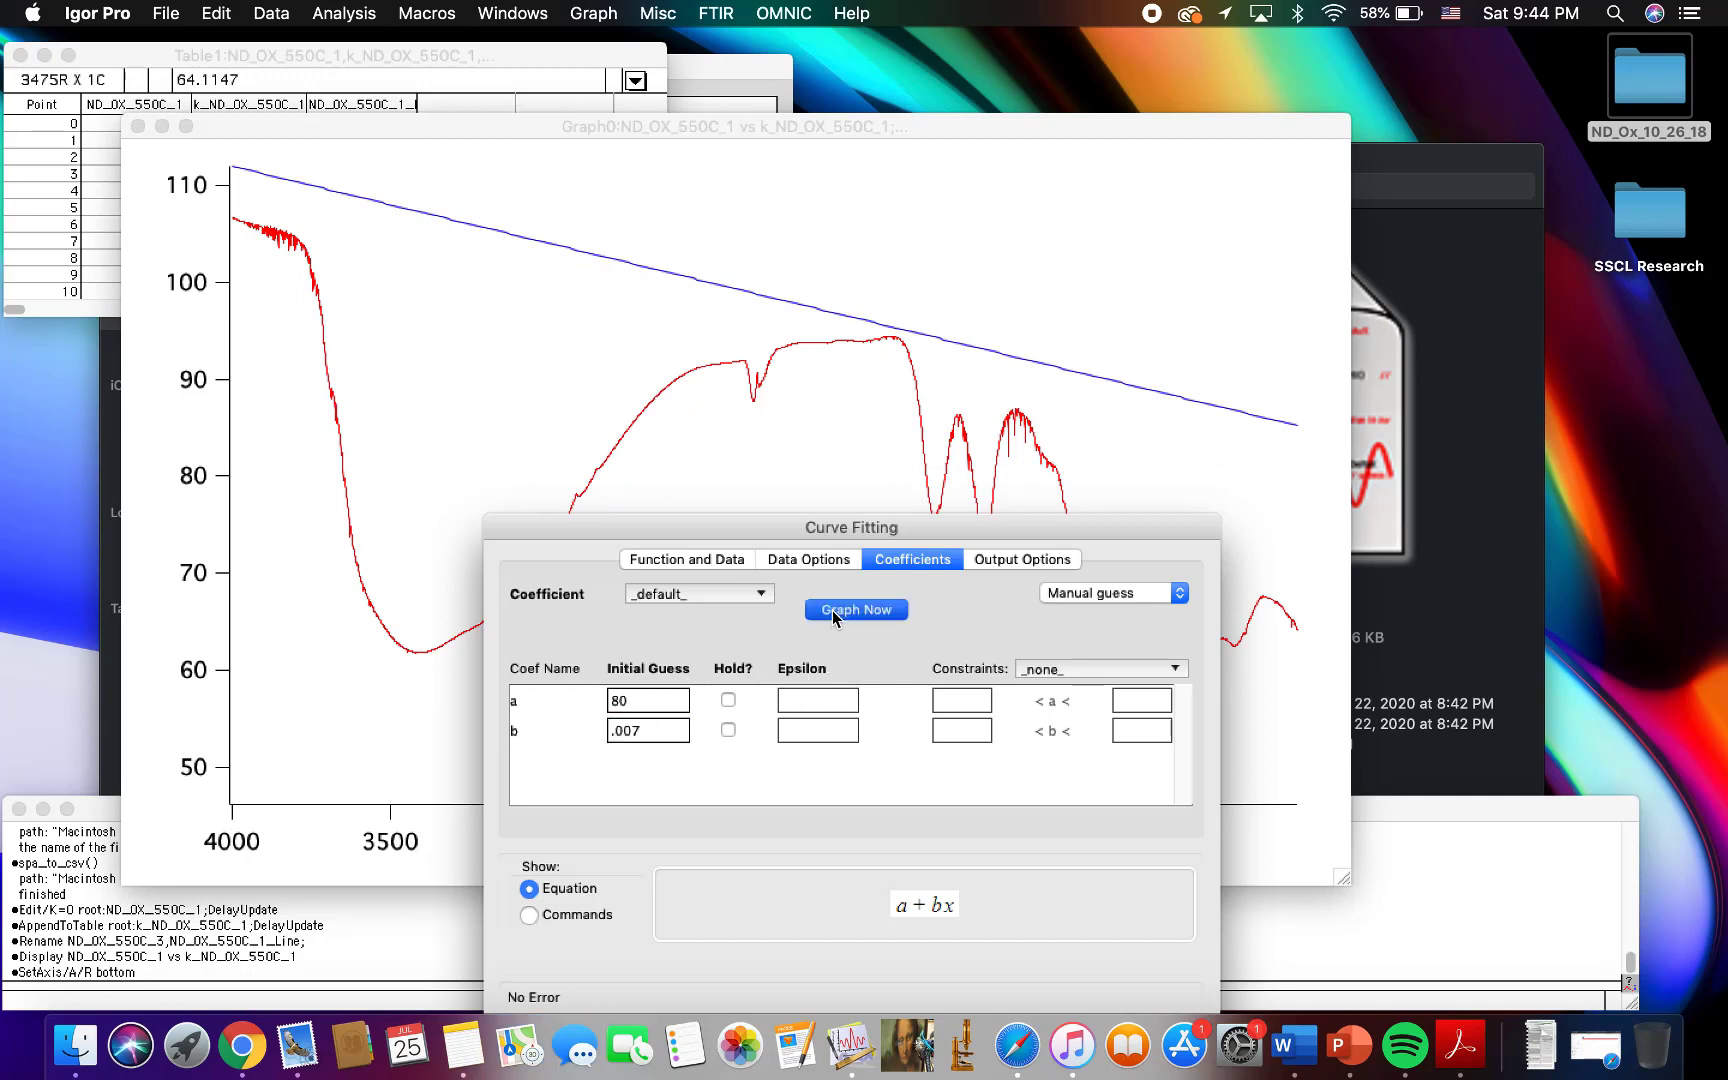
left_click(676, 727)
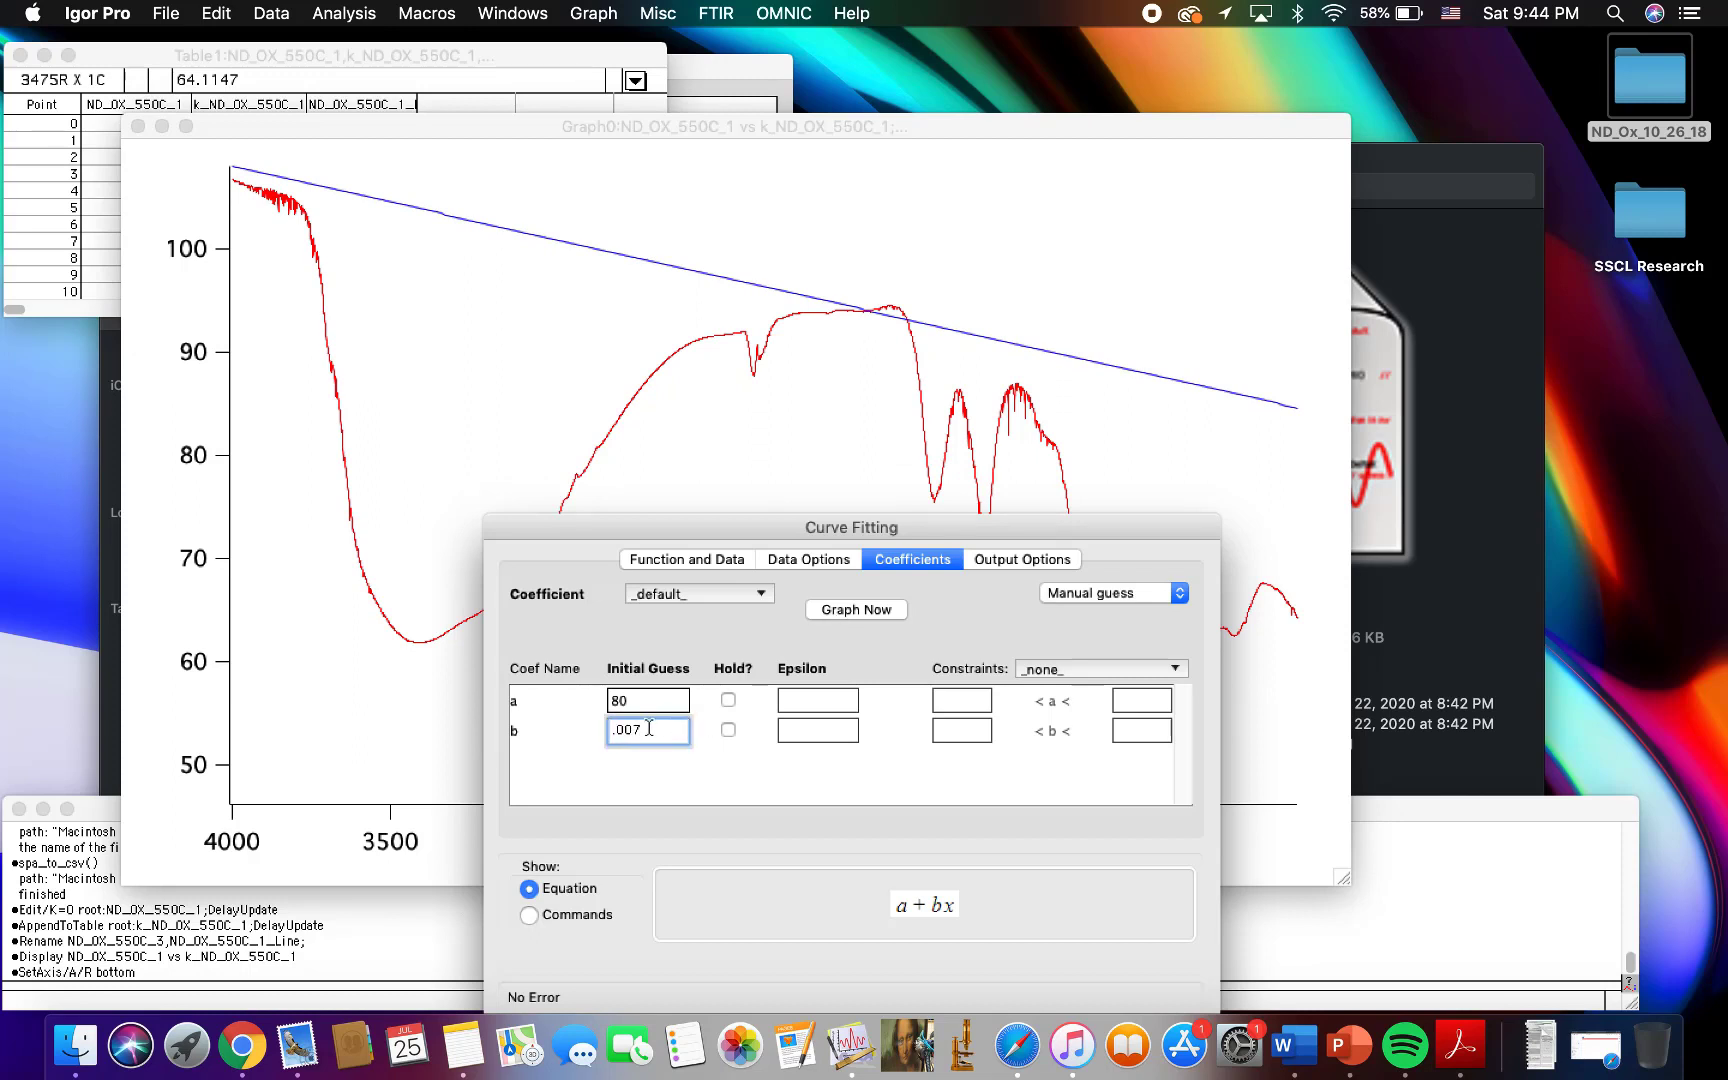
Step: Set the initial guess for b to .01 and redraw the preview line
double_click(661, 727)
left_click(661, 727)
key("BackSpace")
key("BackSpace")
type("1")
left_click(822, 608)
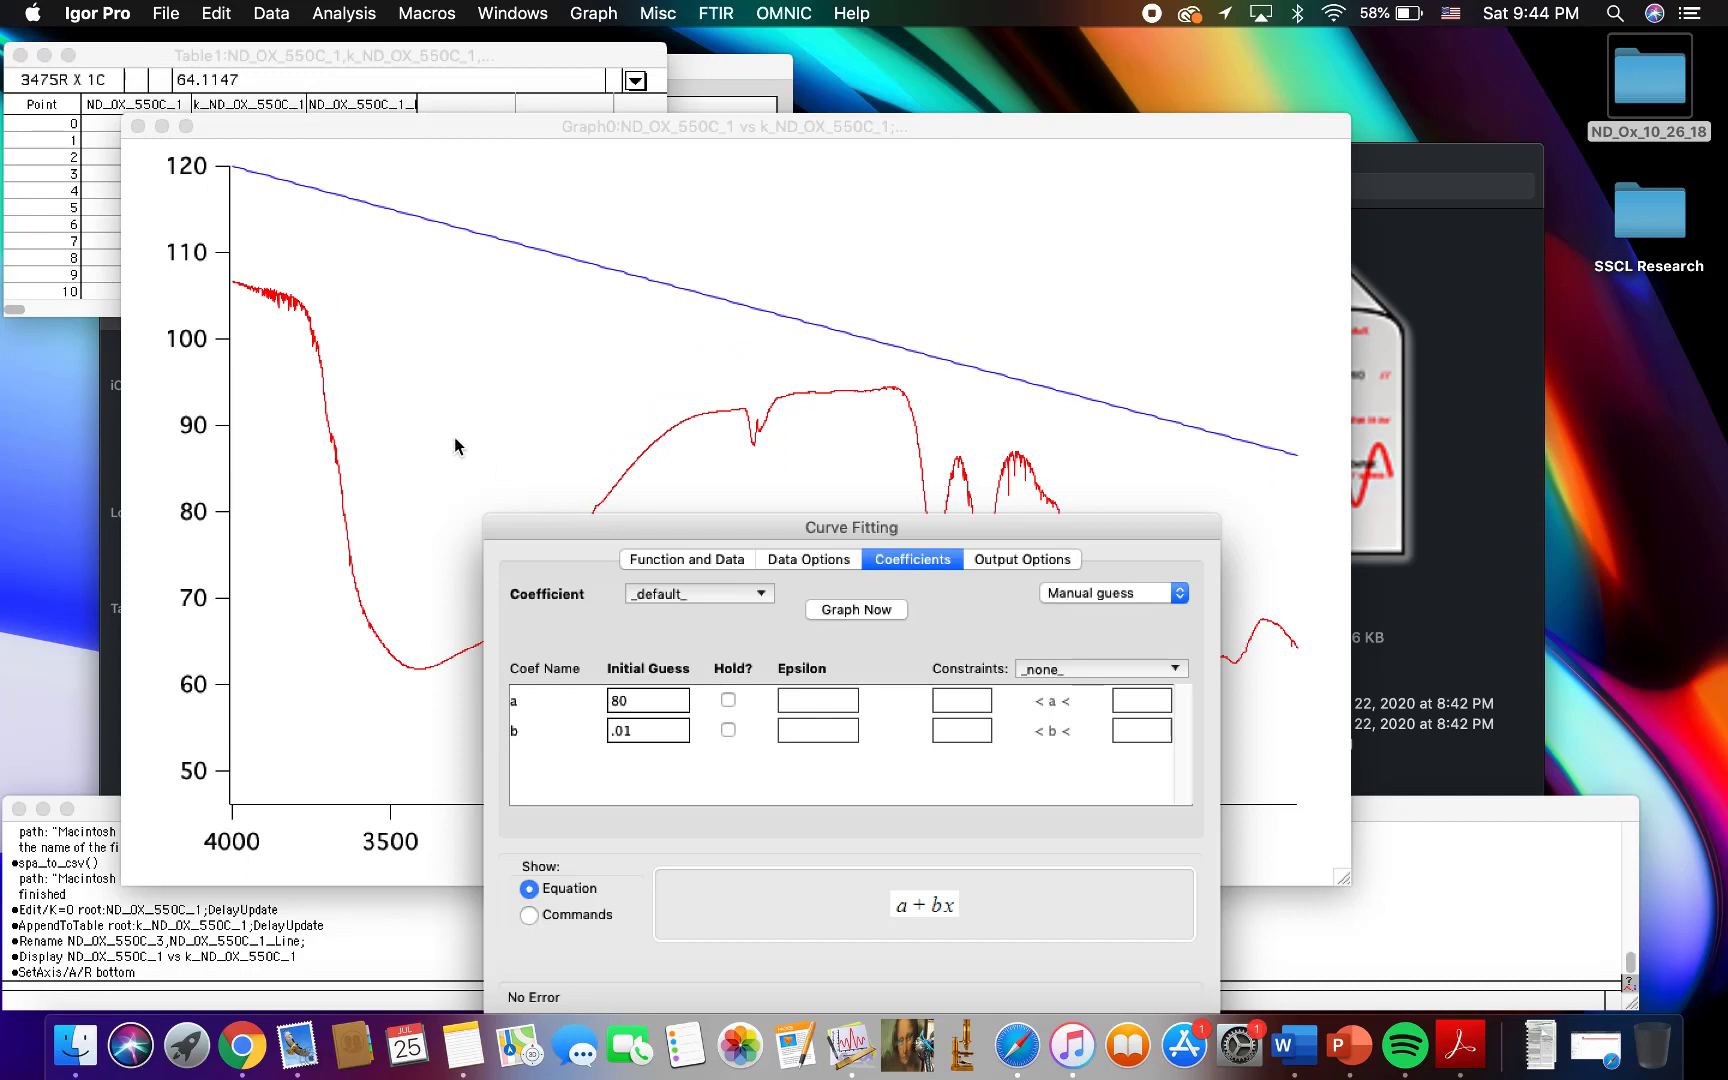
Step: Set the initial guess for b to 1 and preview the line against the spectrum
left_click(628, 740)
key("BackSpace")
key("BackSpace")
key("BackSpace")
type("1")
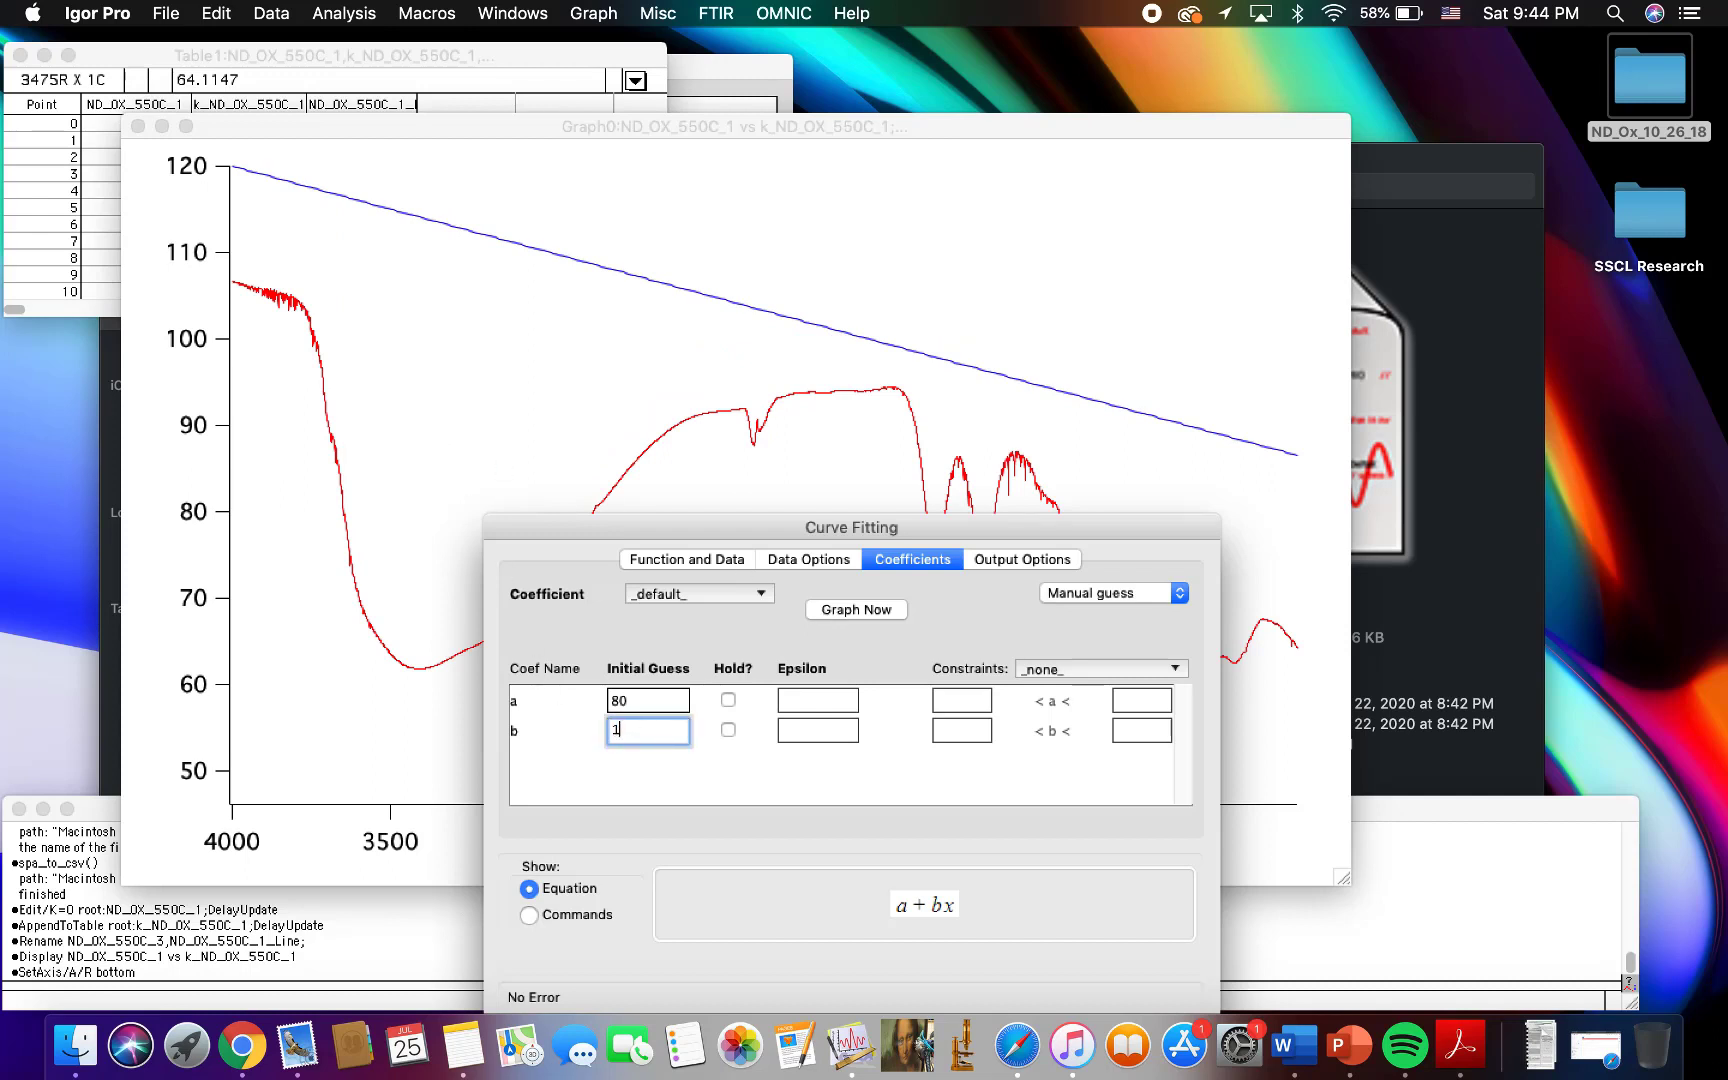
left_click(840, 610)
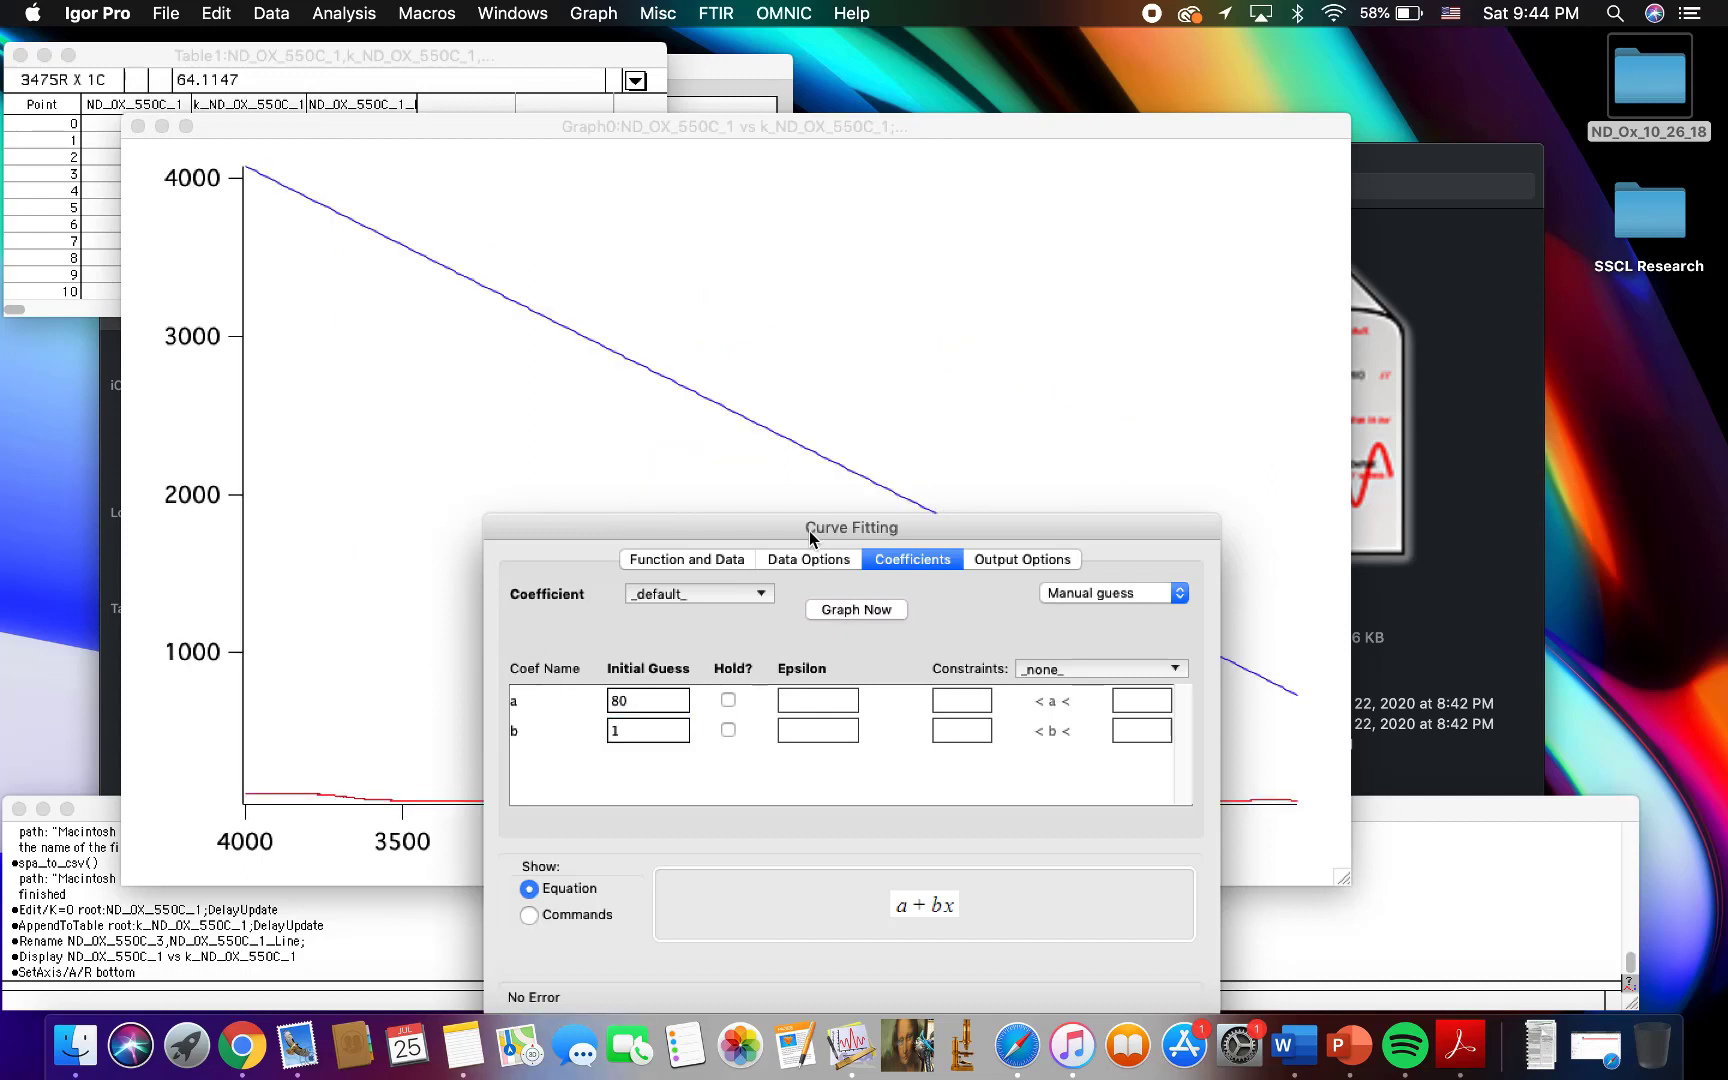
Step: Set the initial guess for b to .006 and redraw the preview line
left_click_drag(809, 531, 786, 473)
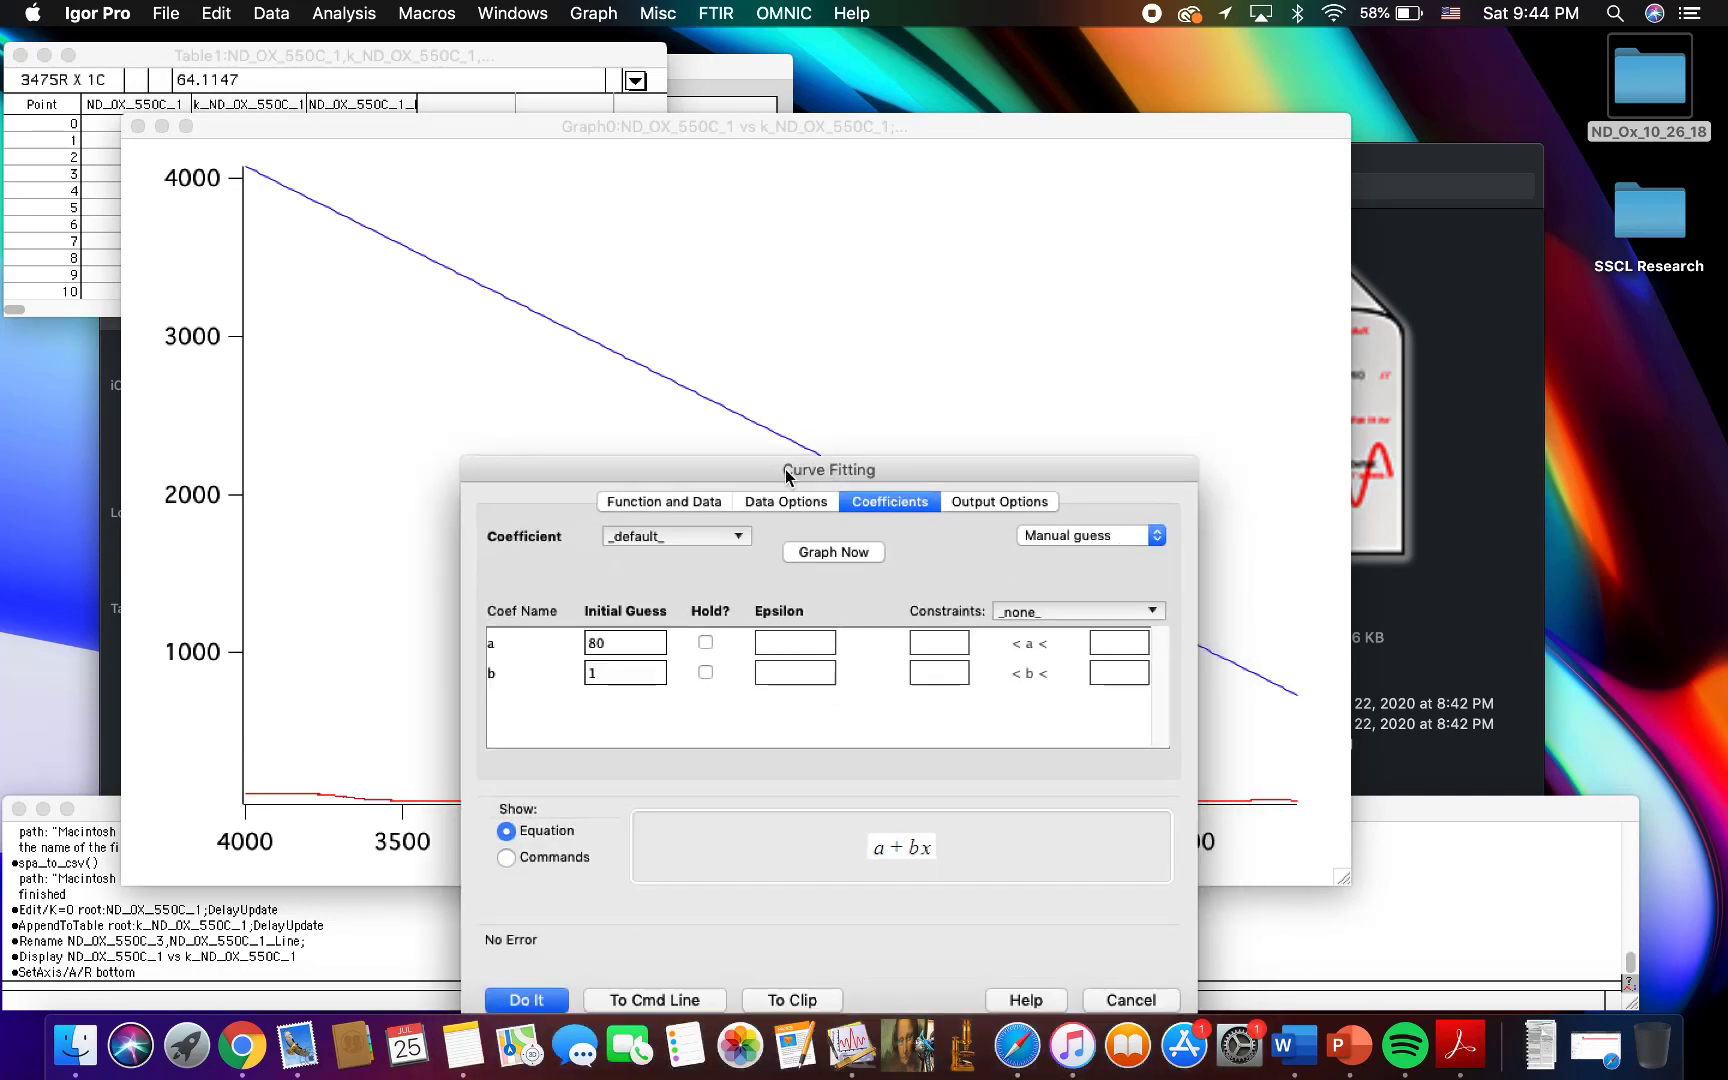
left_click(617, 667)
key("BackSpace")
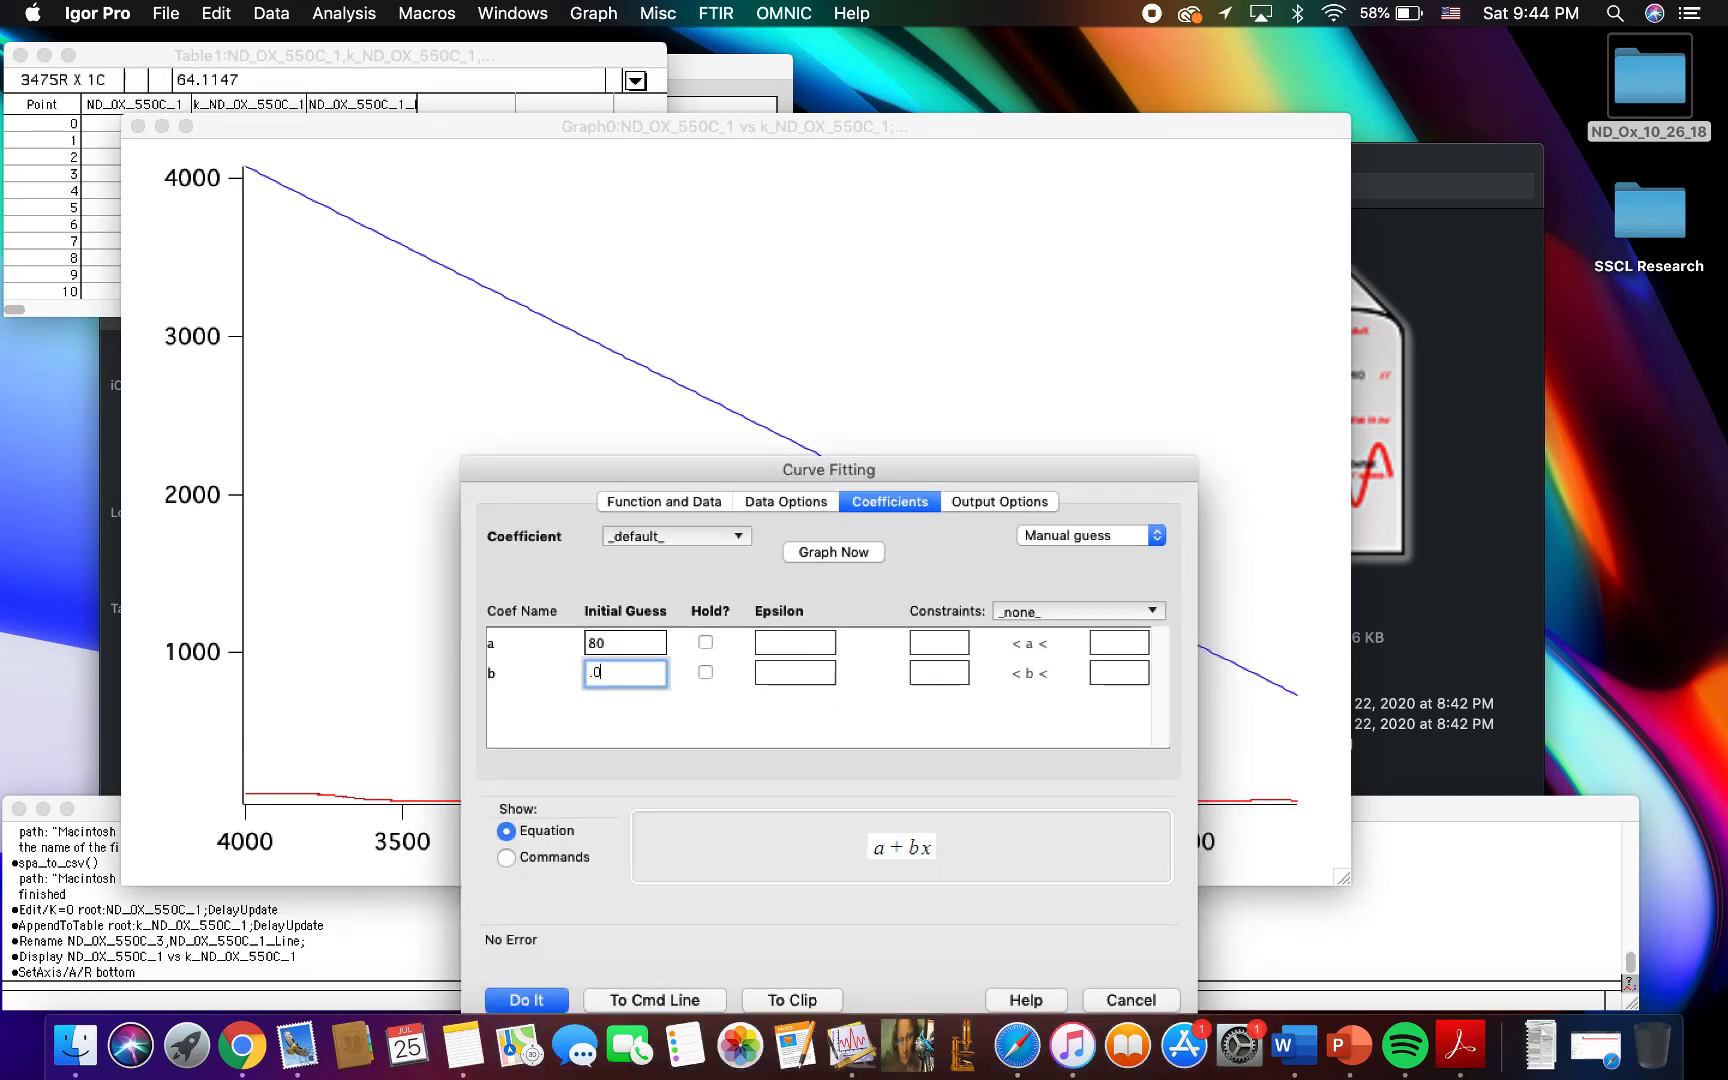
left_click(788, 554)
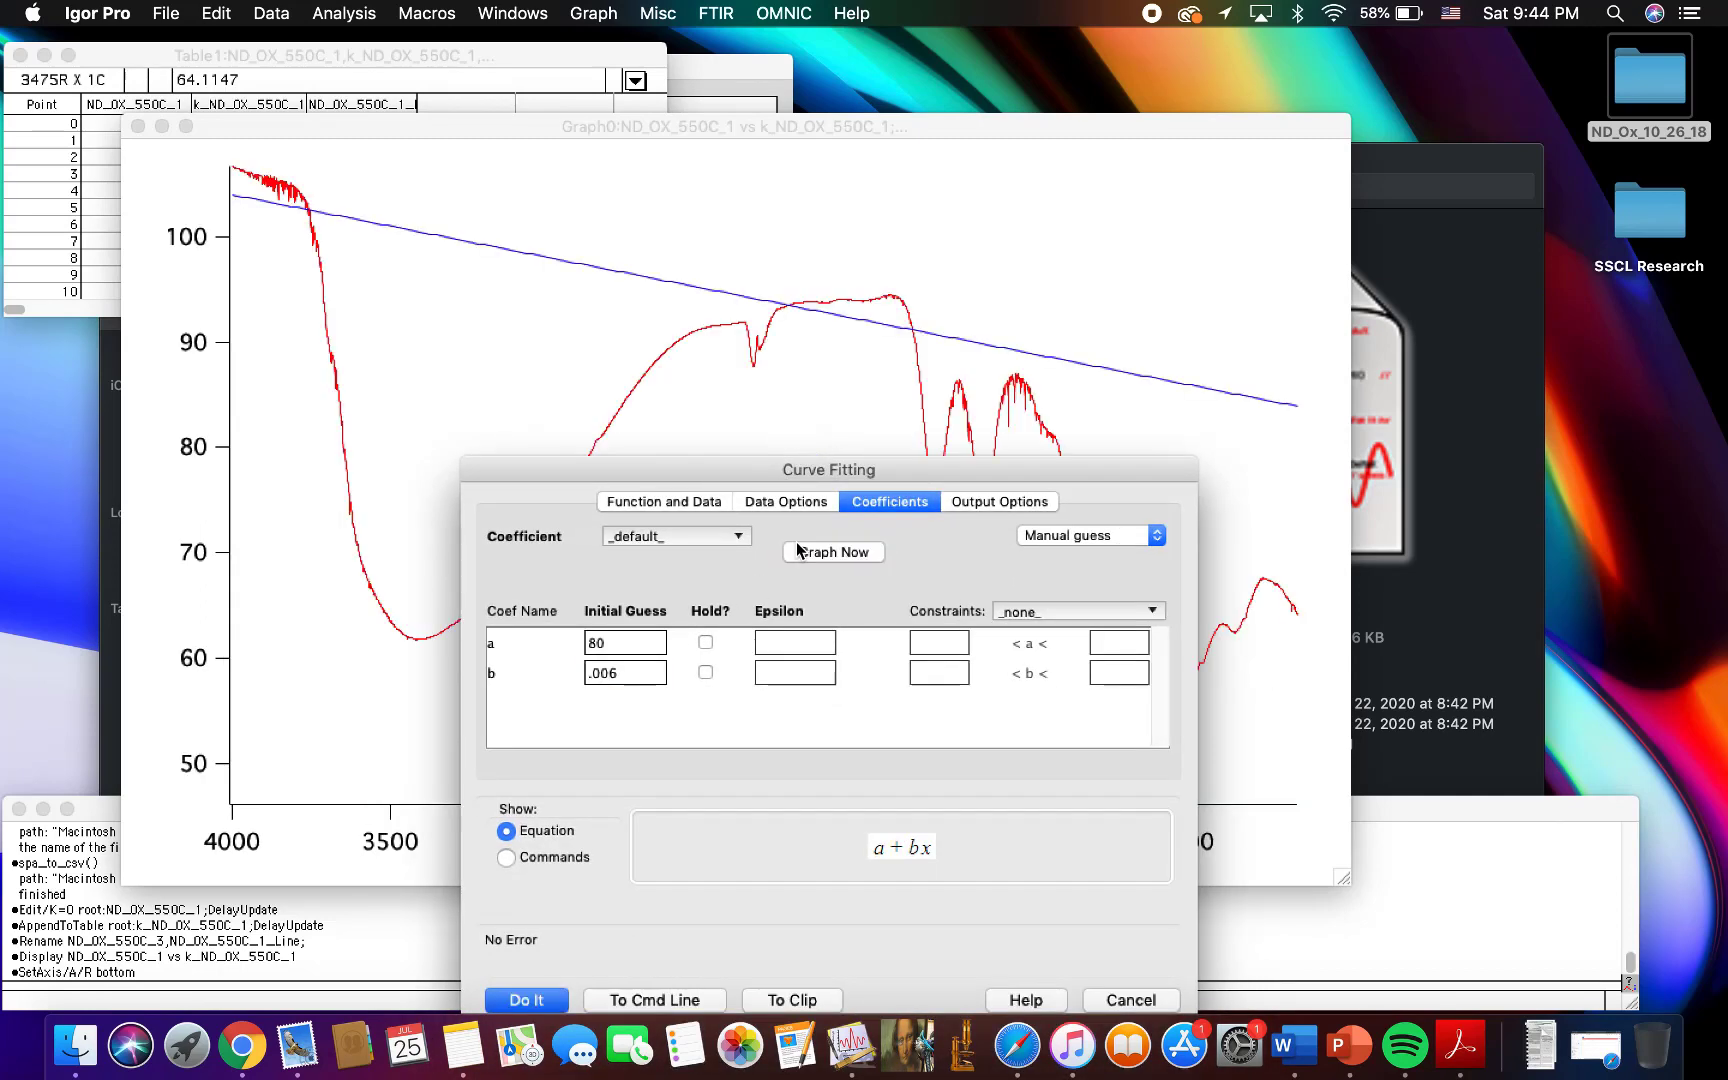
Step: Set the initial guess for a to 83 and preview the line on the graph
left_click_drag(768, 480, 765, 536)
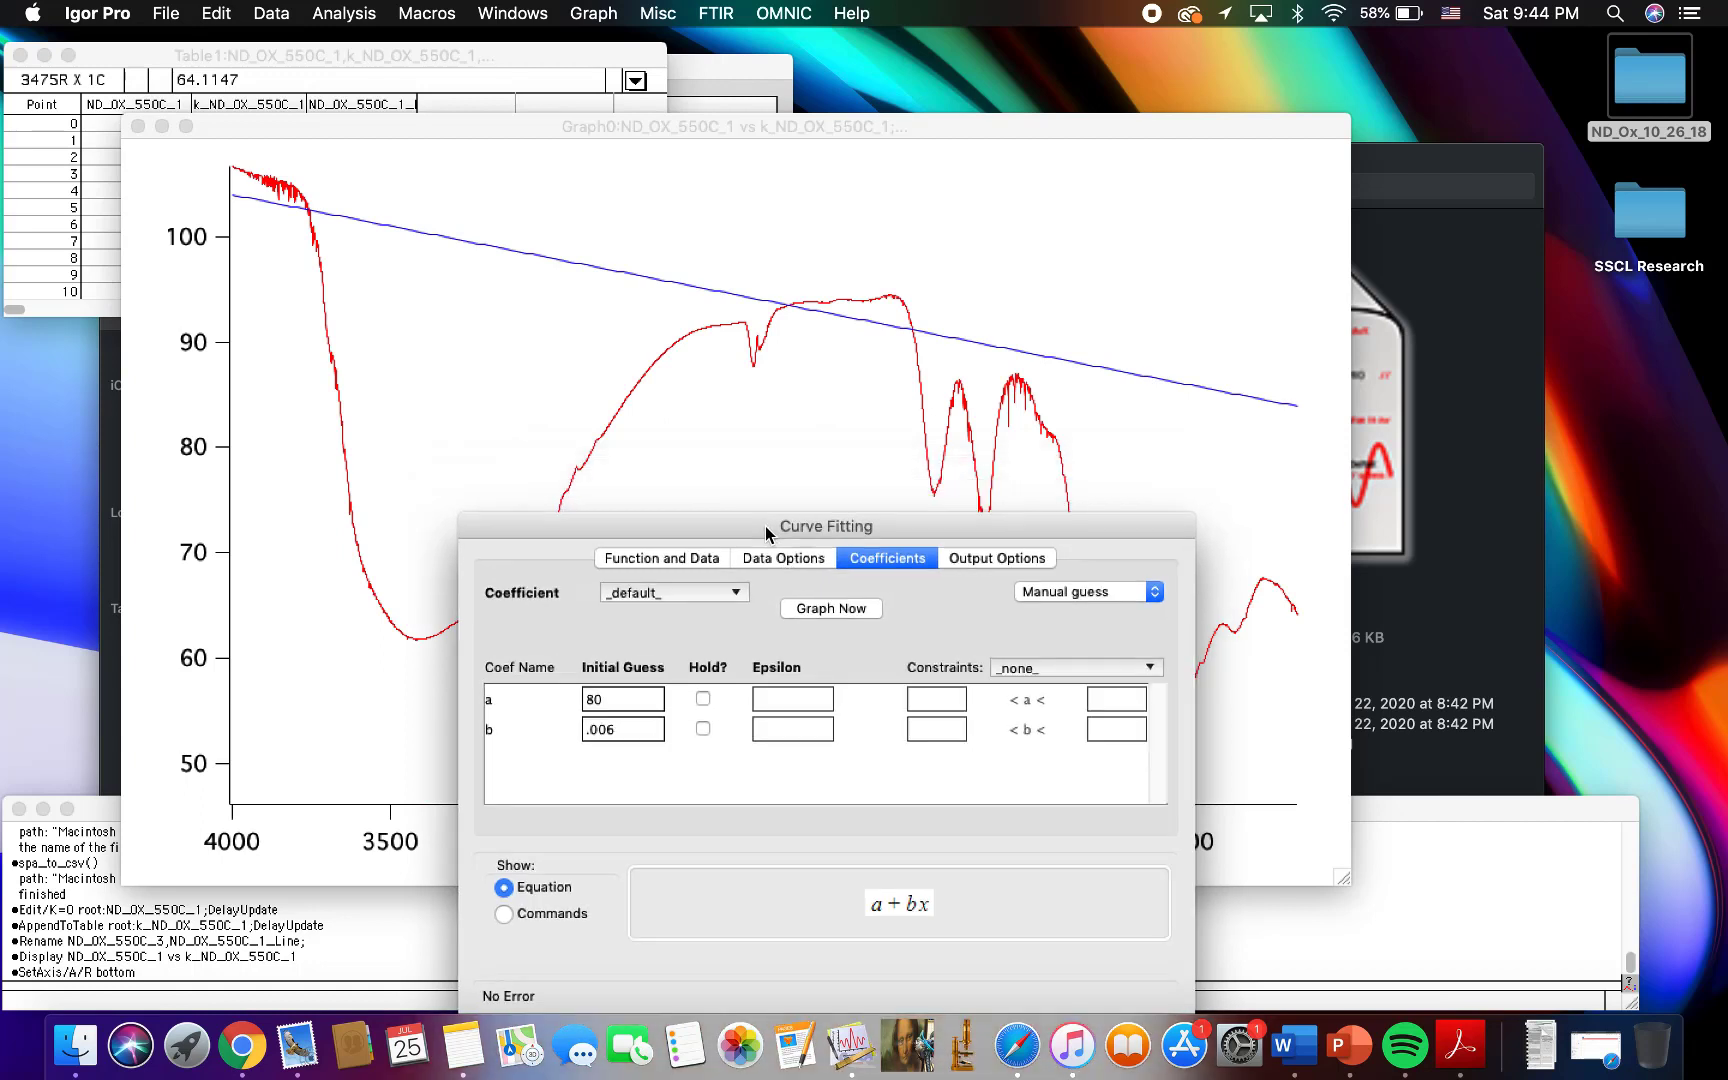
left_click(604, 703)
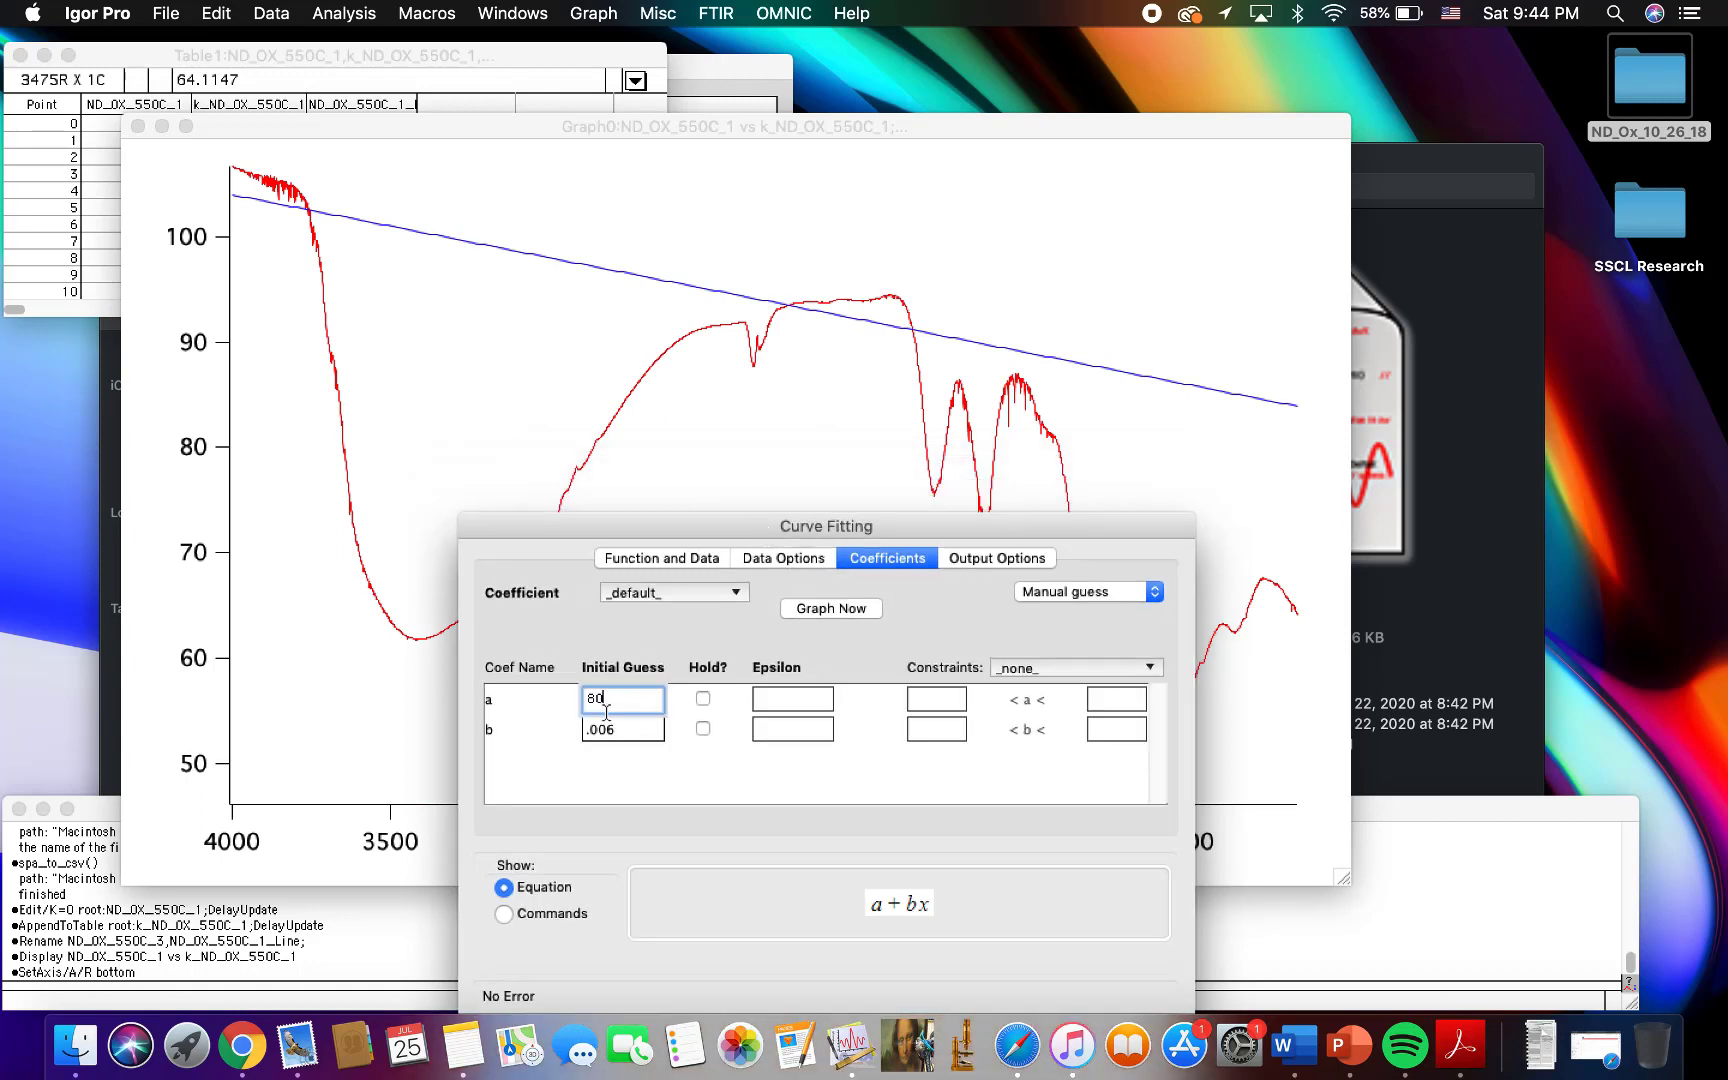
key("BackSpace")
type("3")
left_click(800, 608)
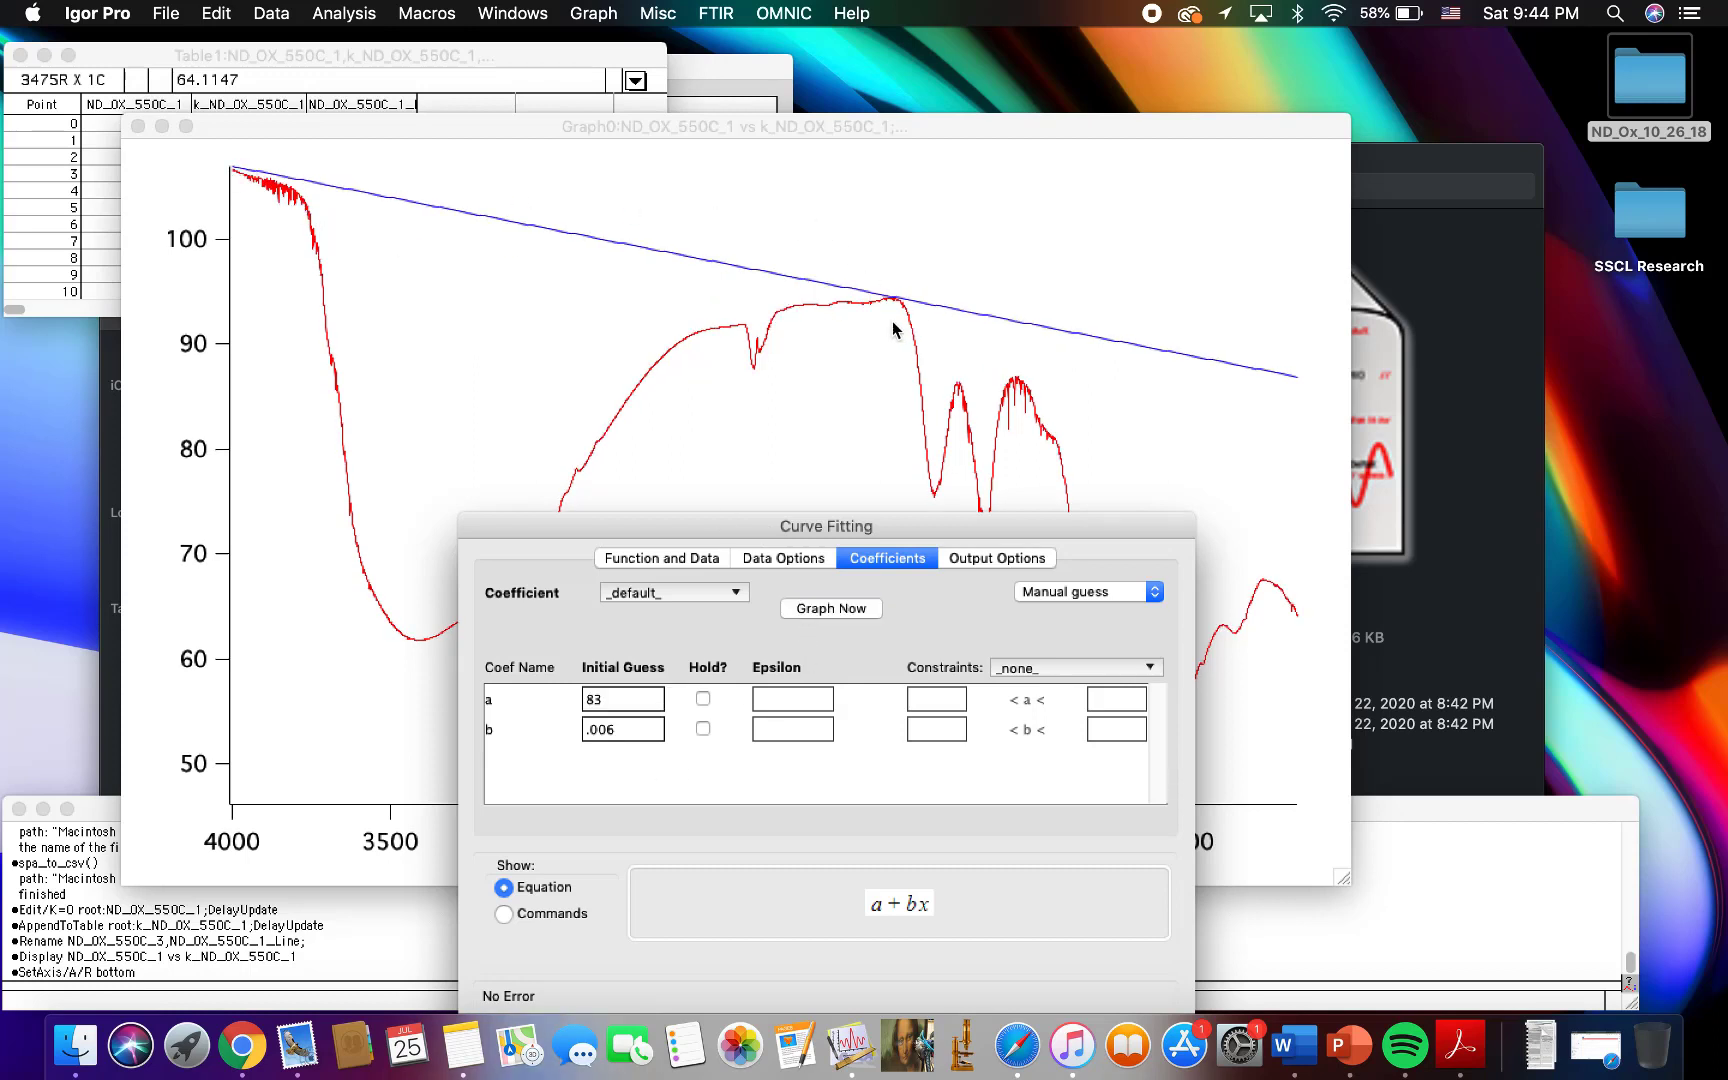
Step: Check the previewed baseline against the whole spectrum and close Curve Fitting without running the fit
left_click_drag(902, 527, 854, 878)
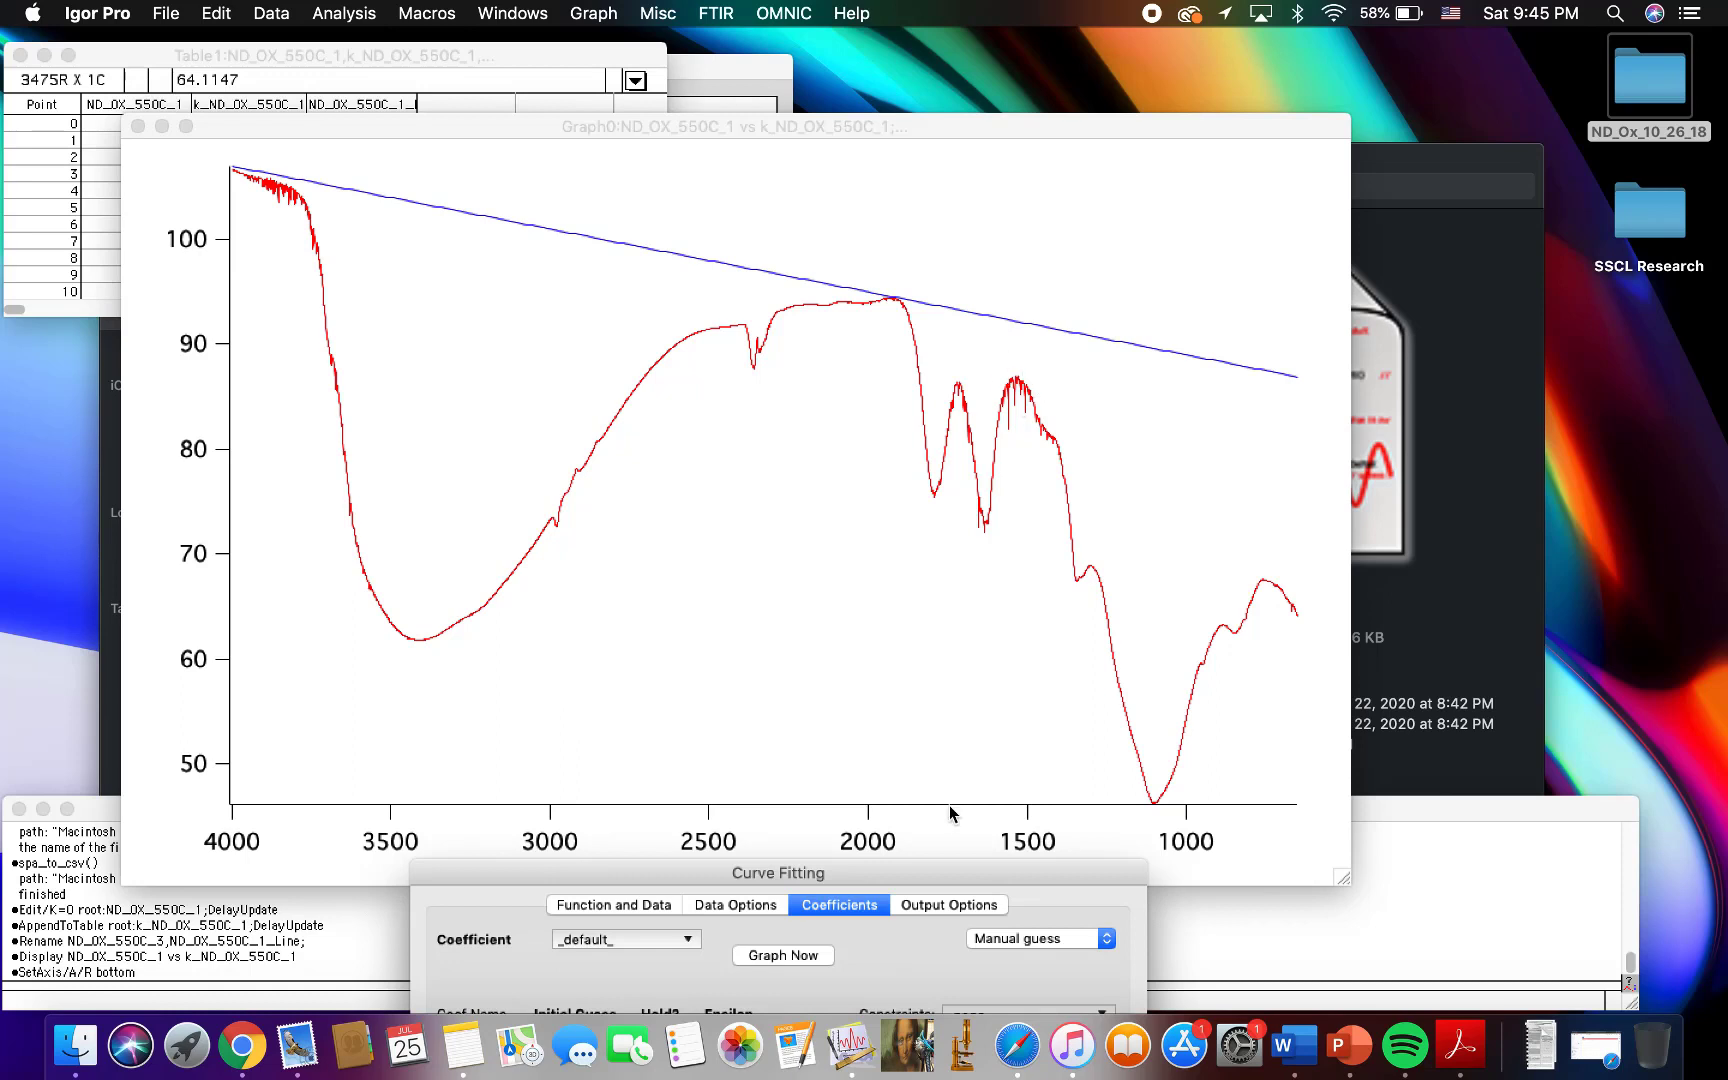
left_click_drag(948, 872, 955, 373)
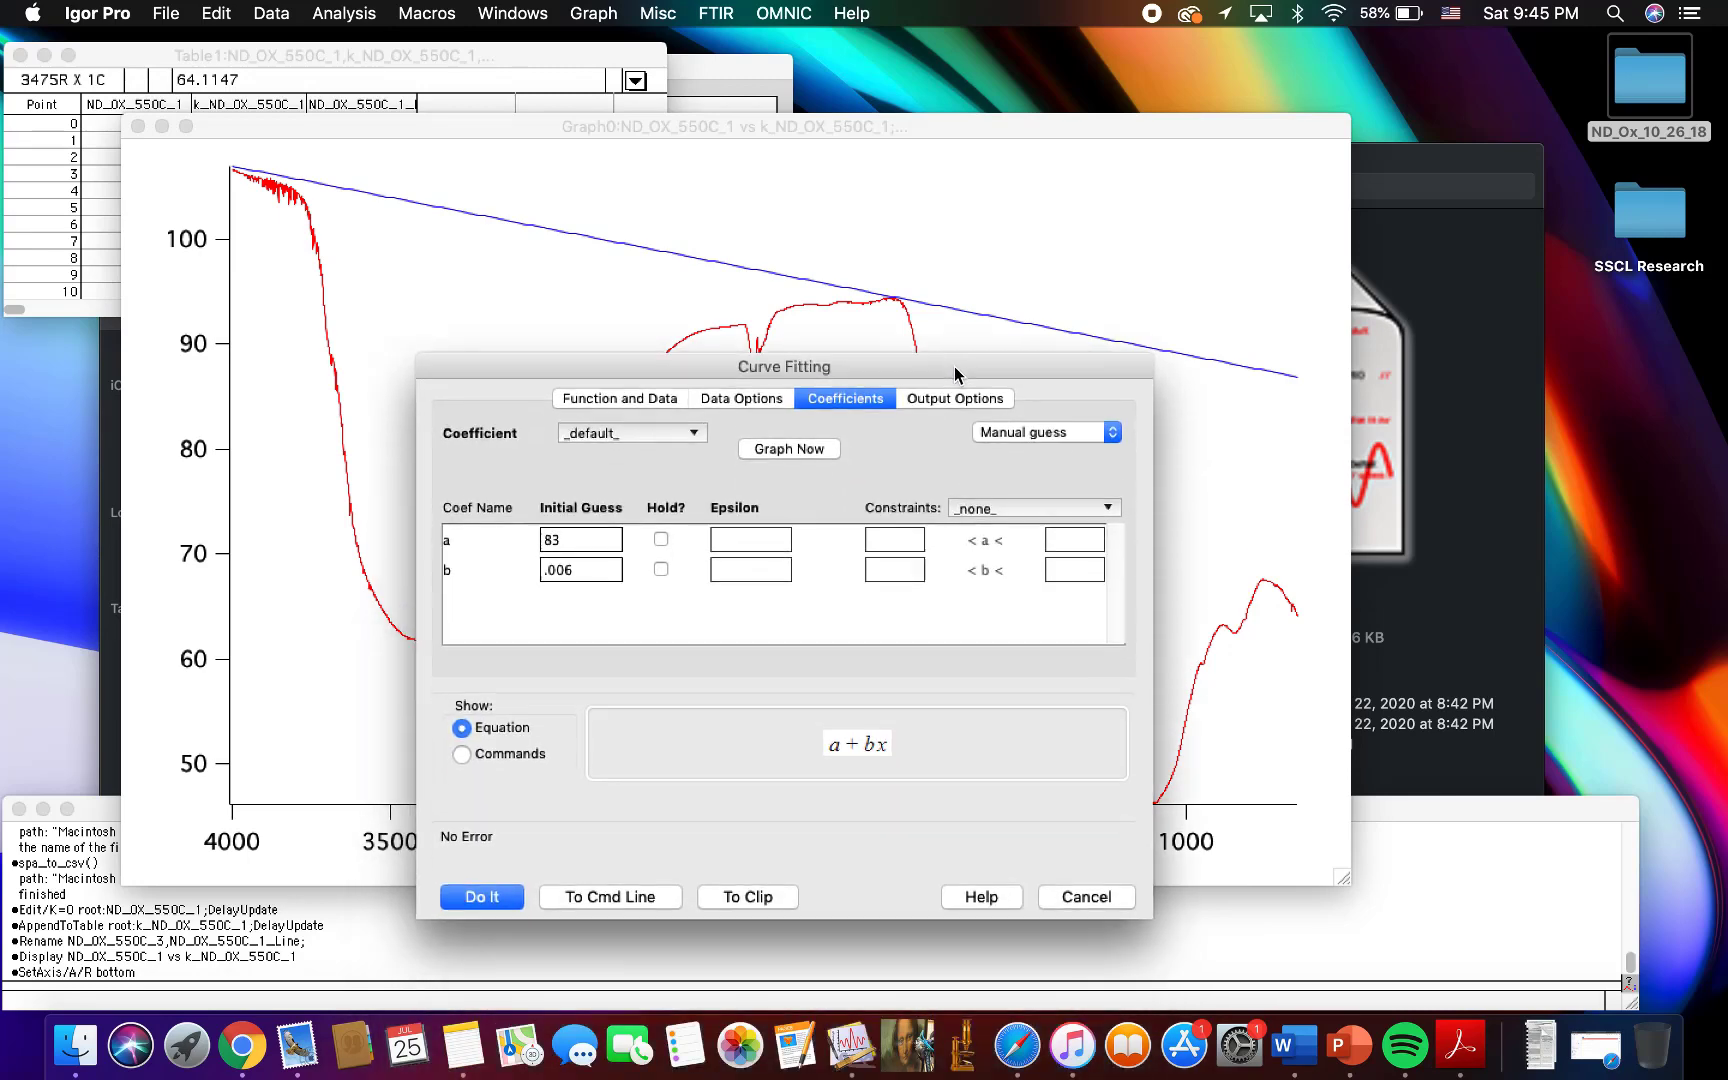
left_click(563, 543)
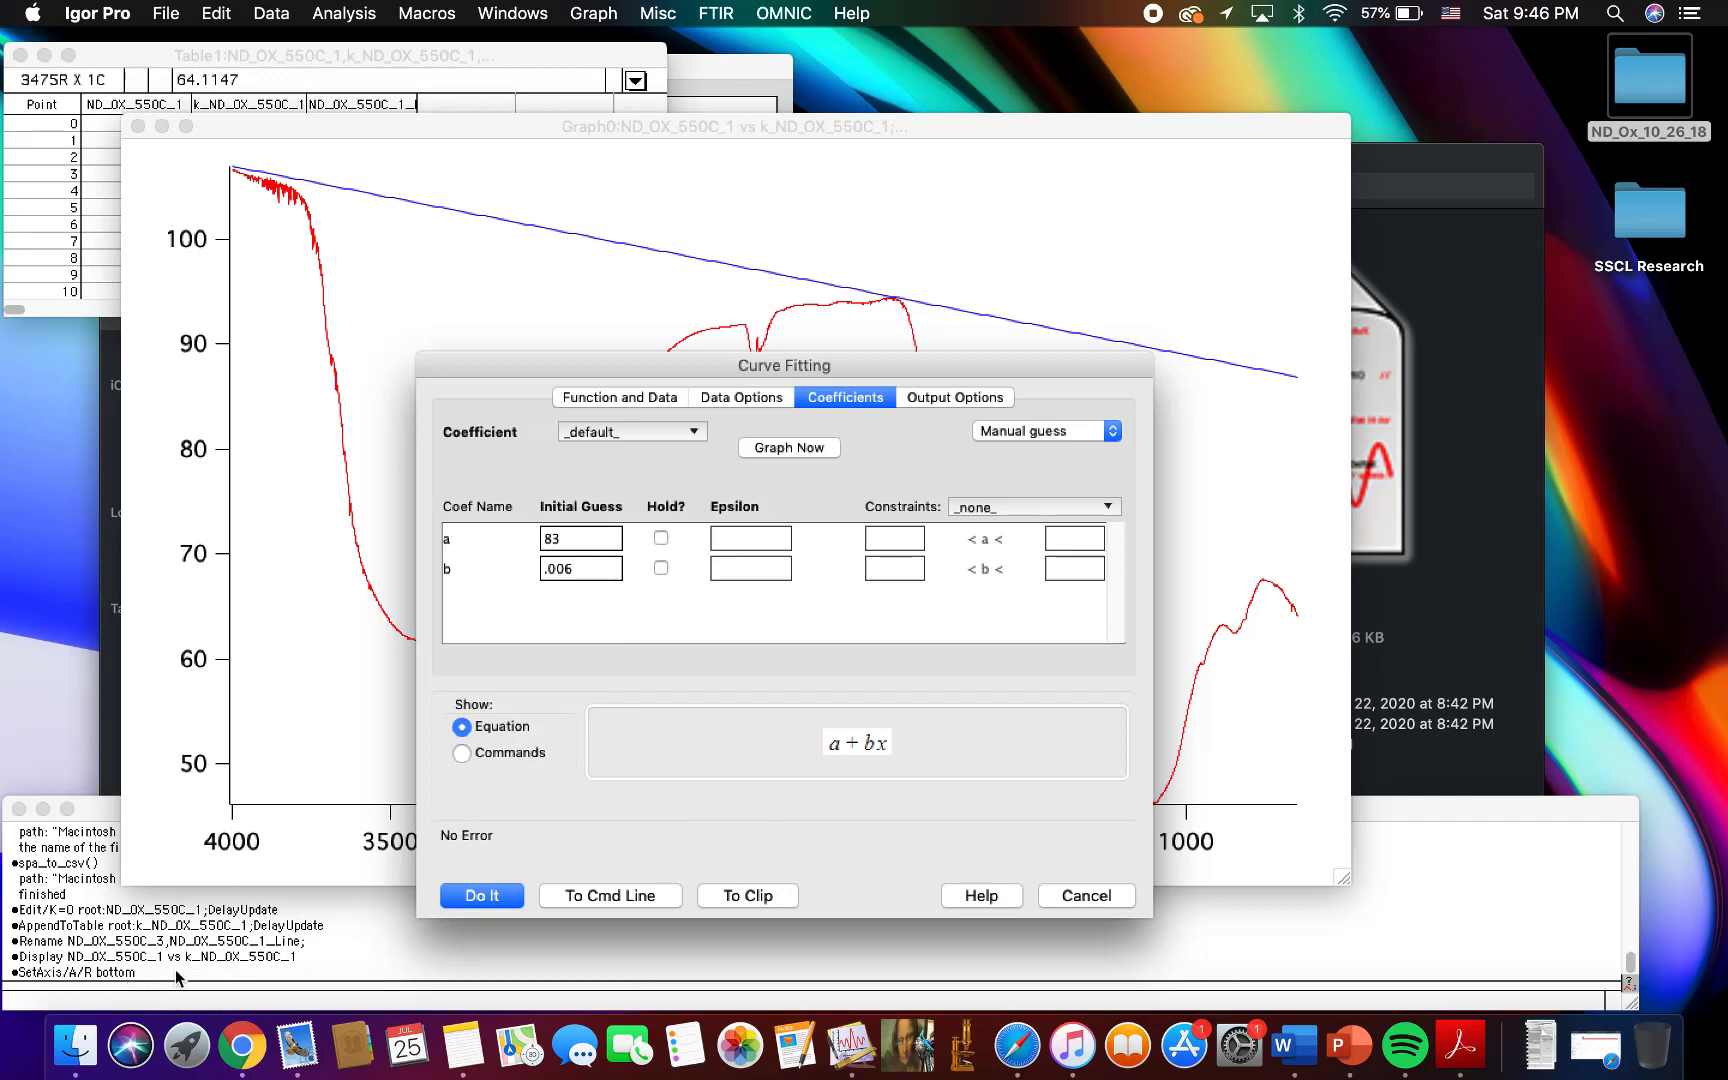
left_click(1086, 896)
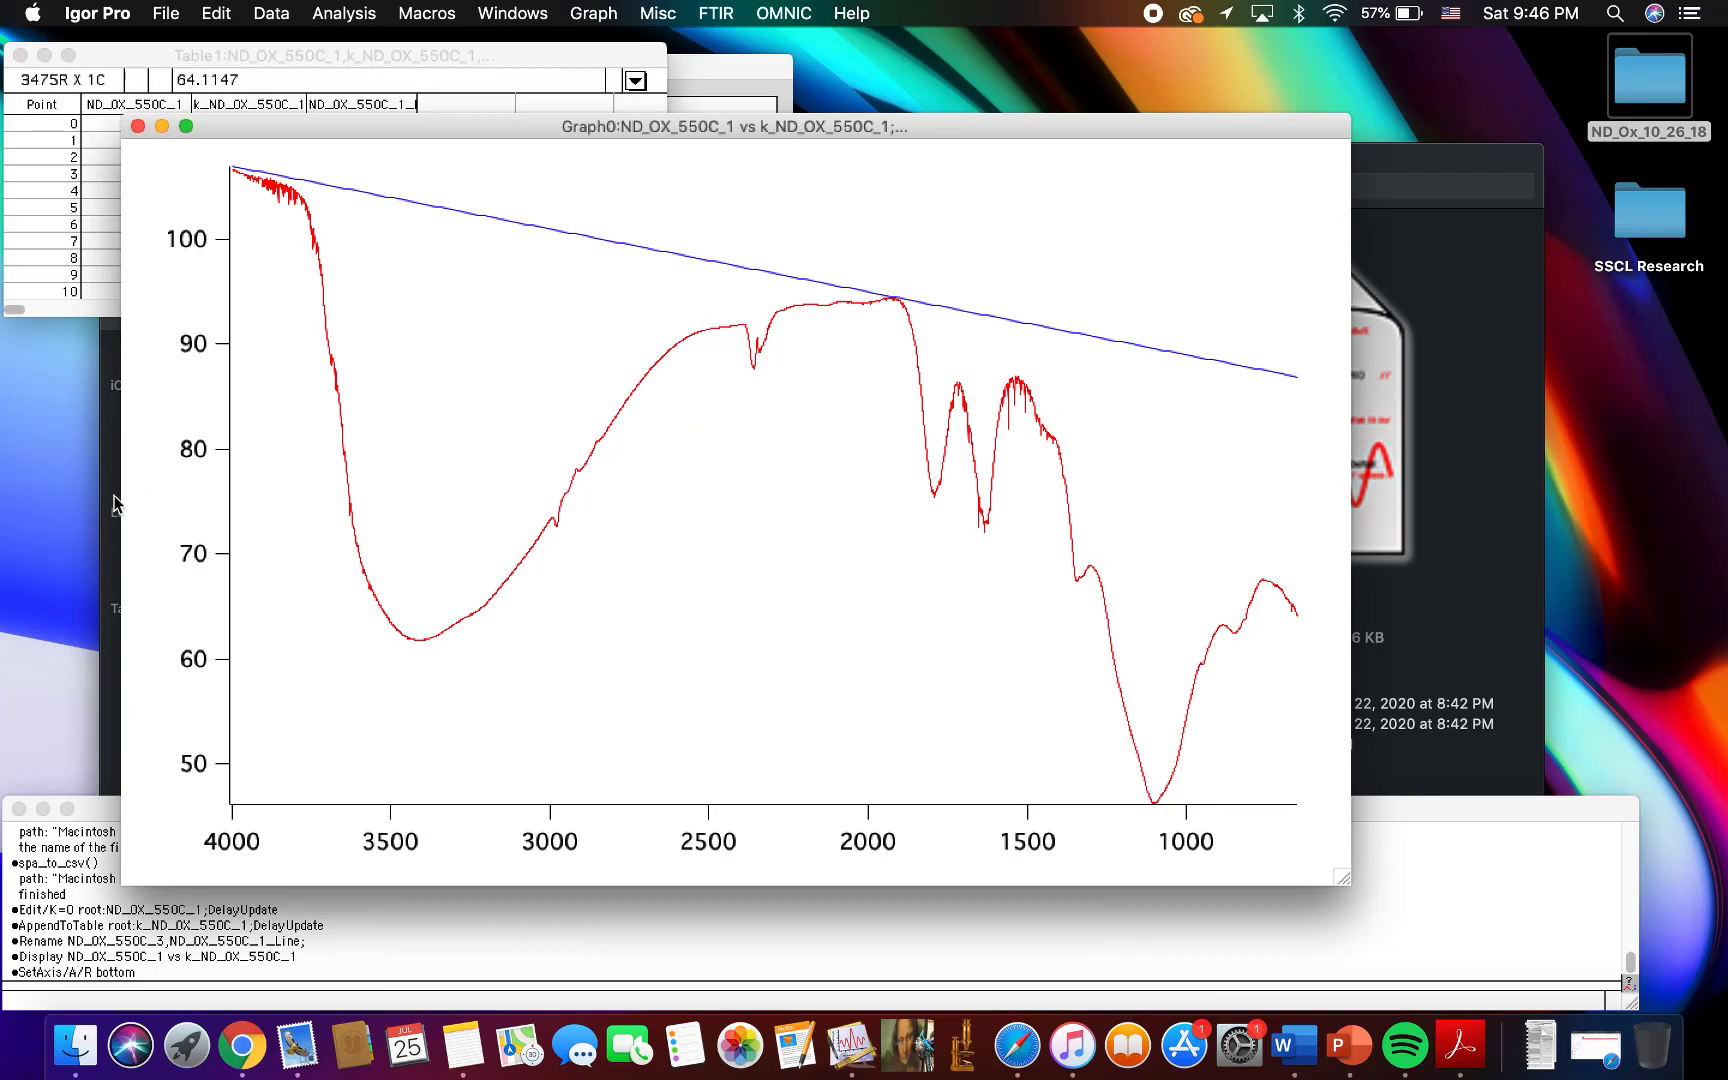
Step: Switch to the KM transform note in Notes, review its three formulas and copy the formula Line = a+(b*x_wave)
key("ctrl+Up")
left_click(983, 580)
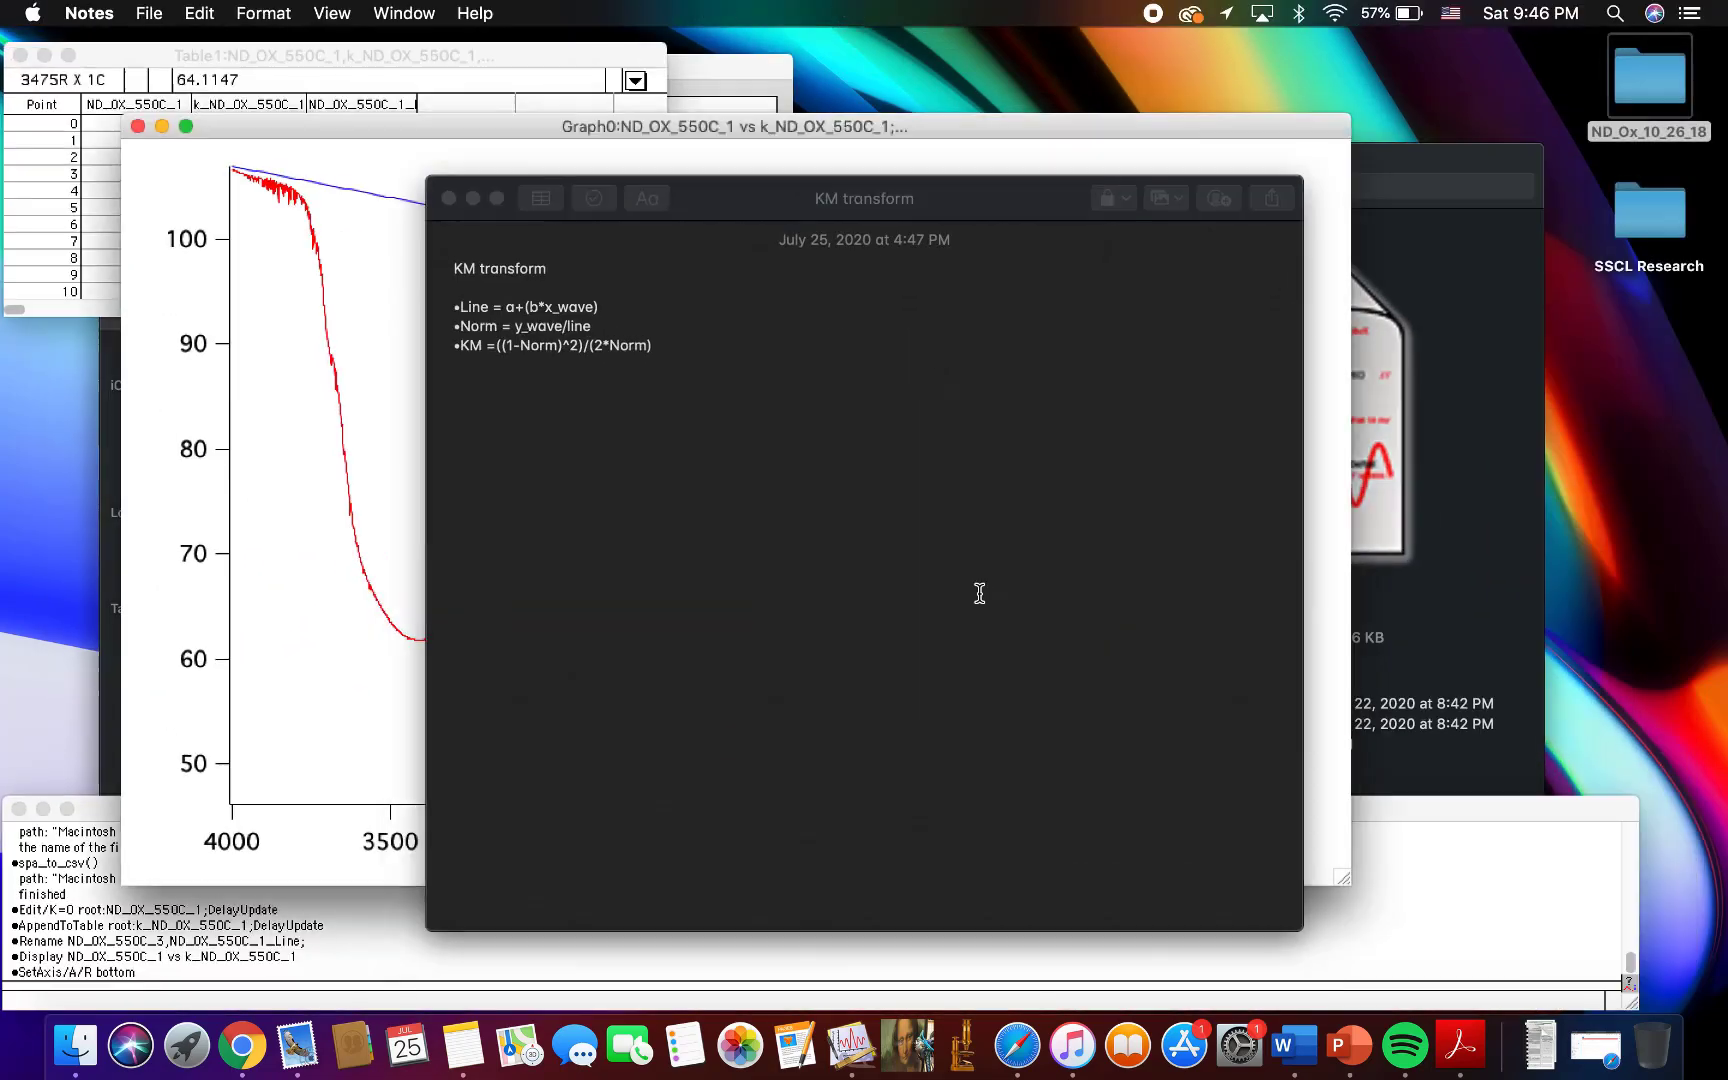
left_click_drag(601, 307, 442, 307)
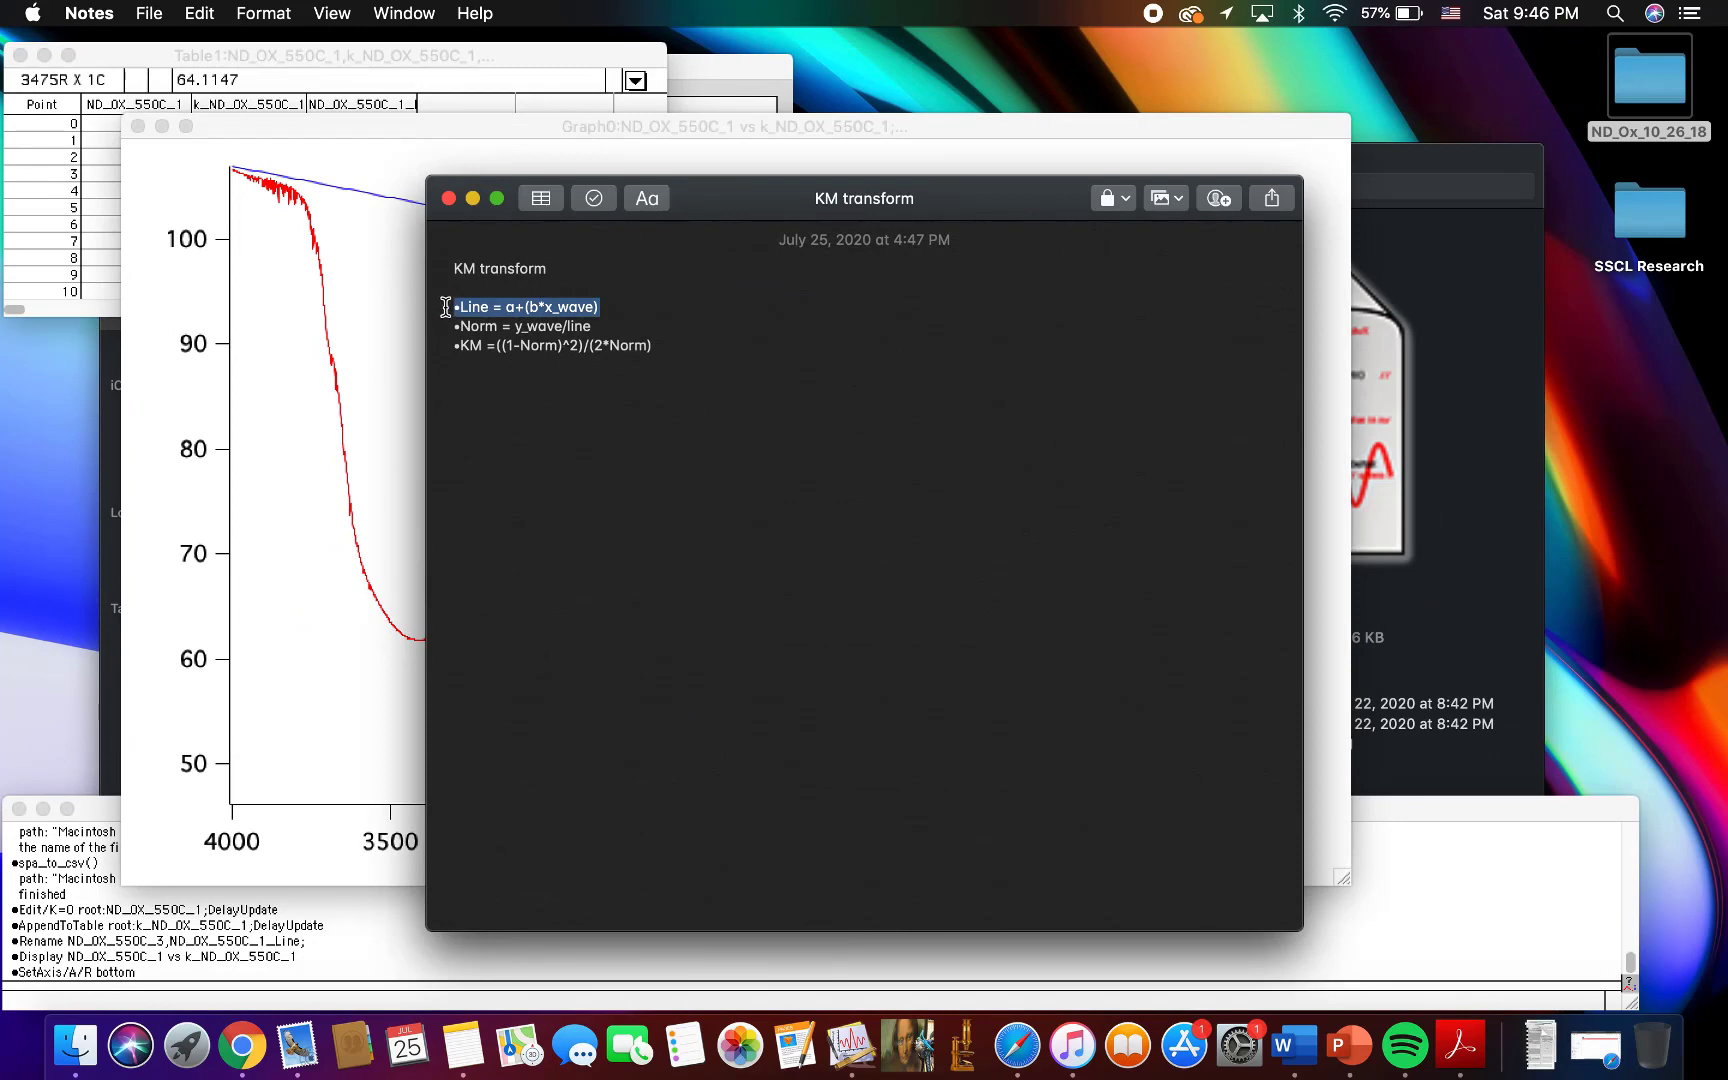
triple_click(446, 331)
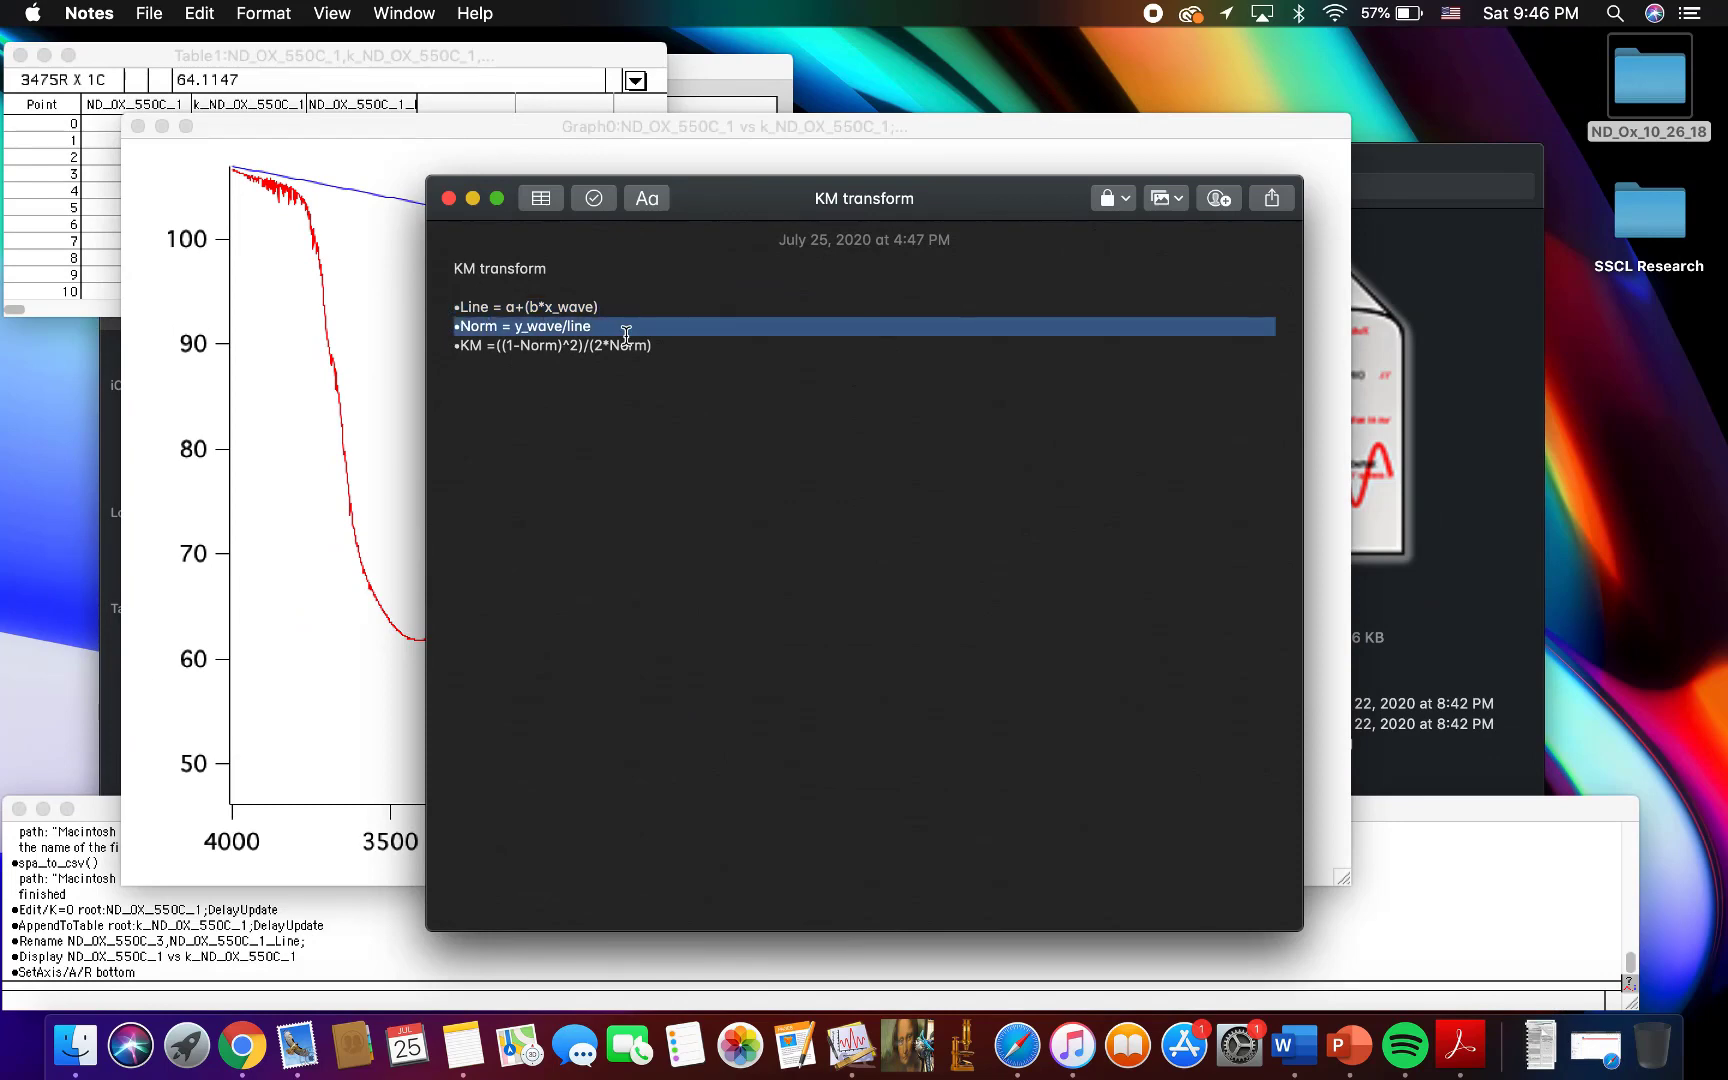
triple_click(662, 349)
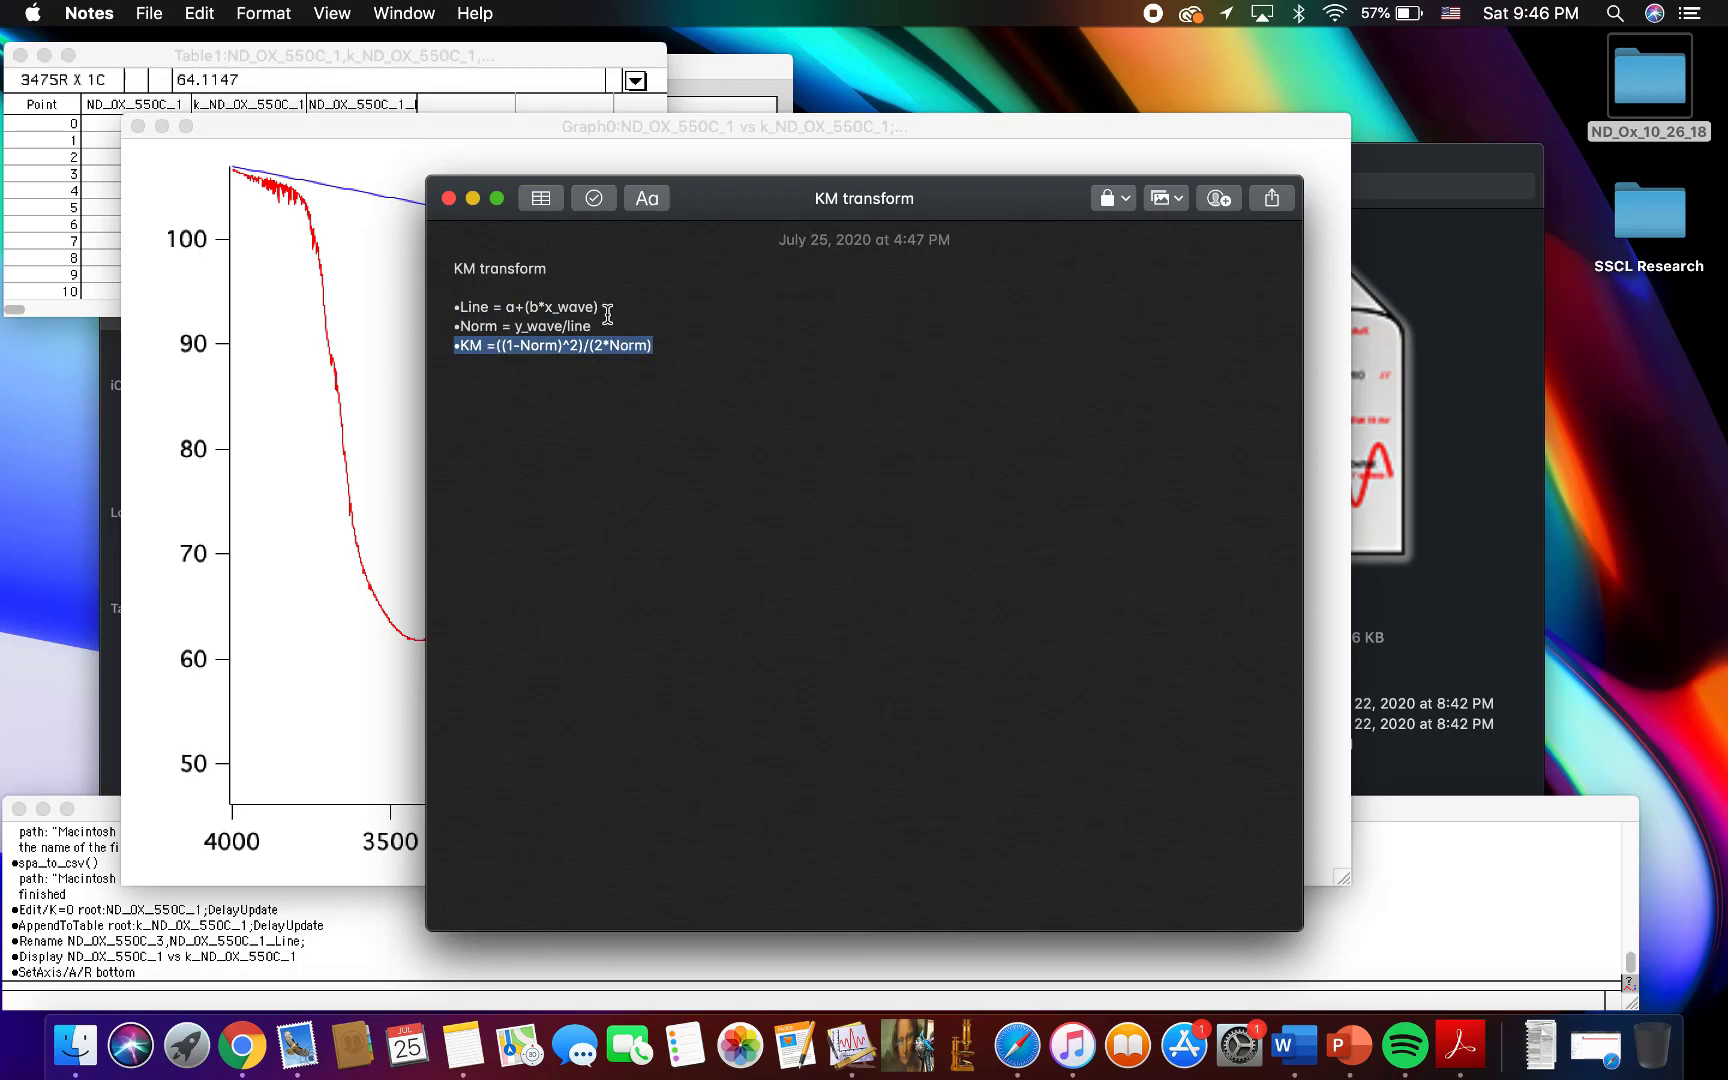
left_click_drag(606, 309, 444, 312)
key("super+c")
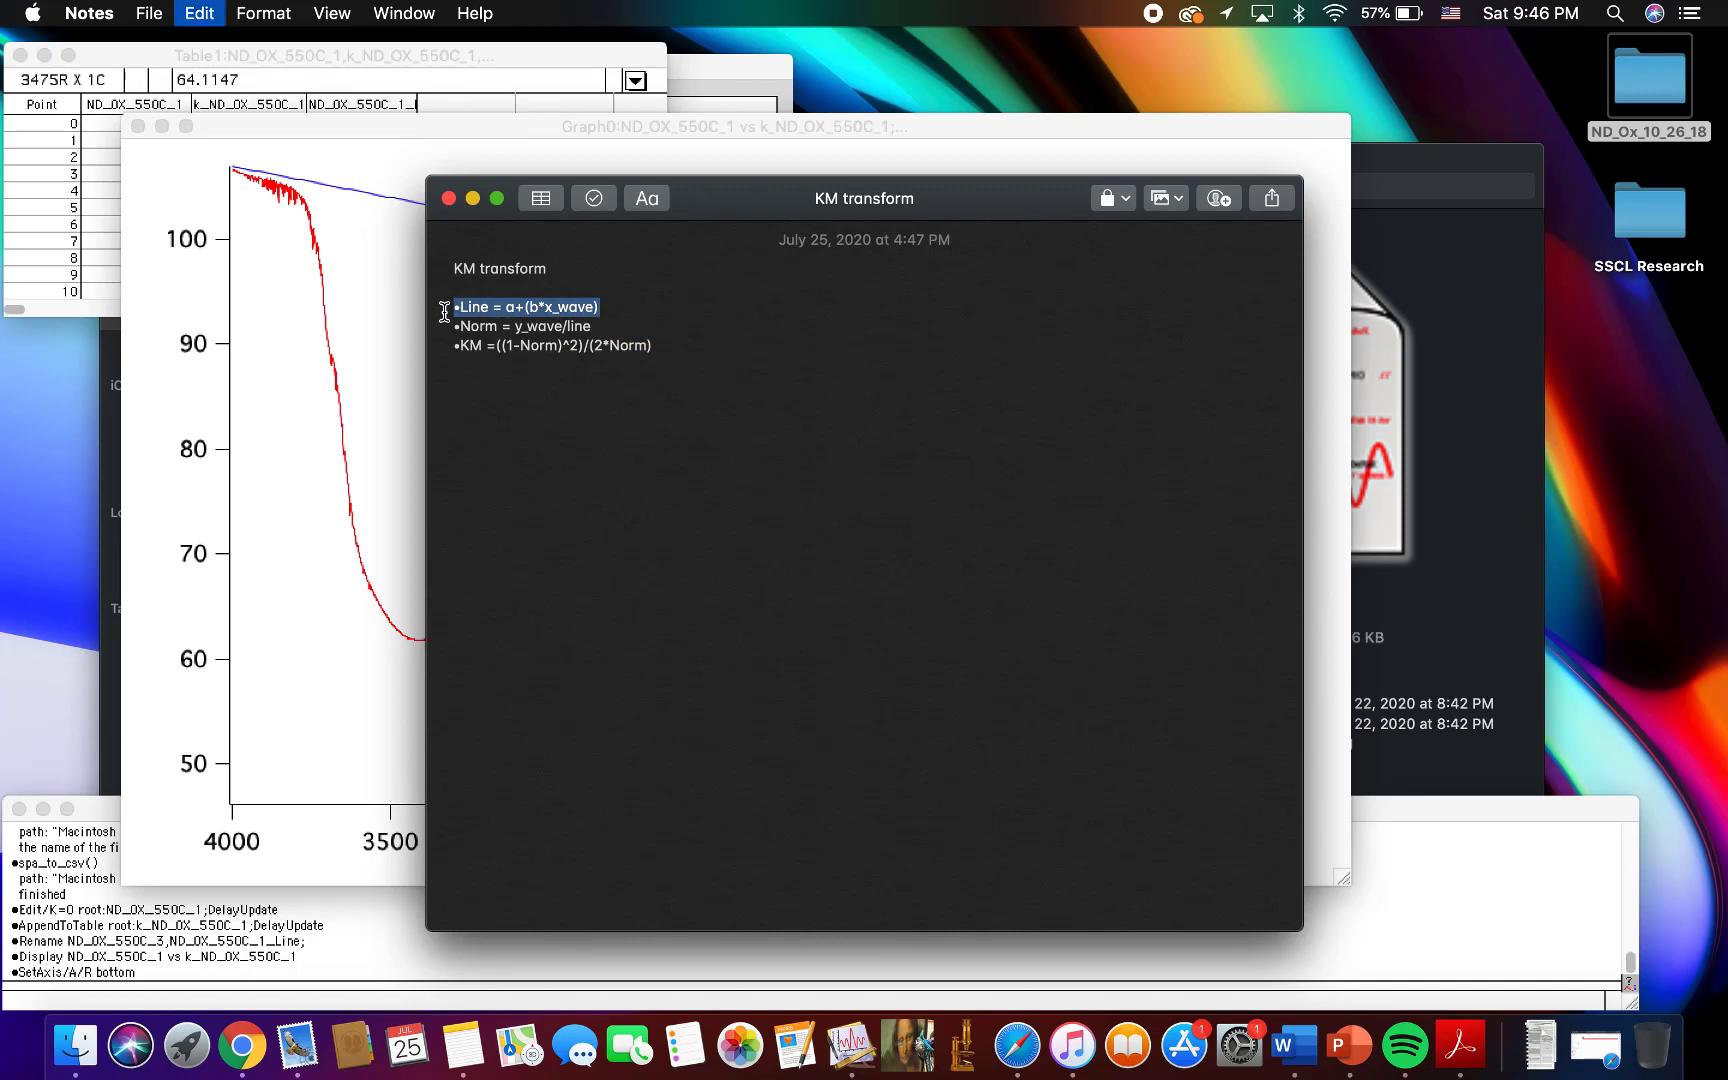
Step: Switch back to Igor Pro and paste the line formula into the command line
left_click(240, 940)
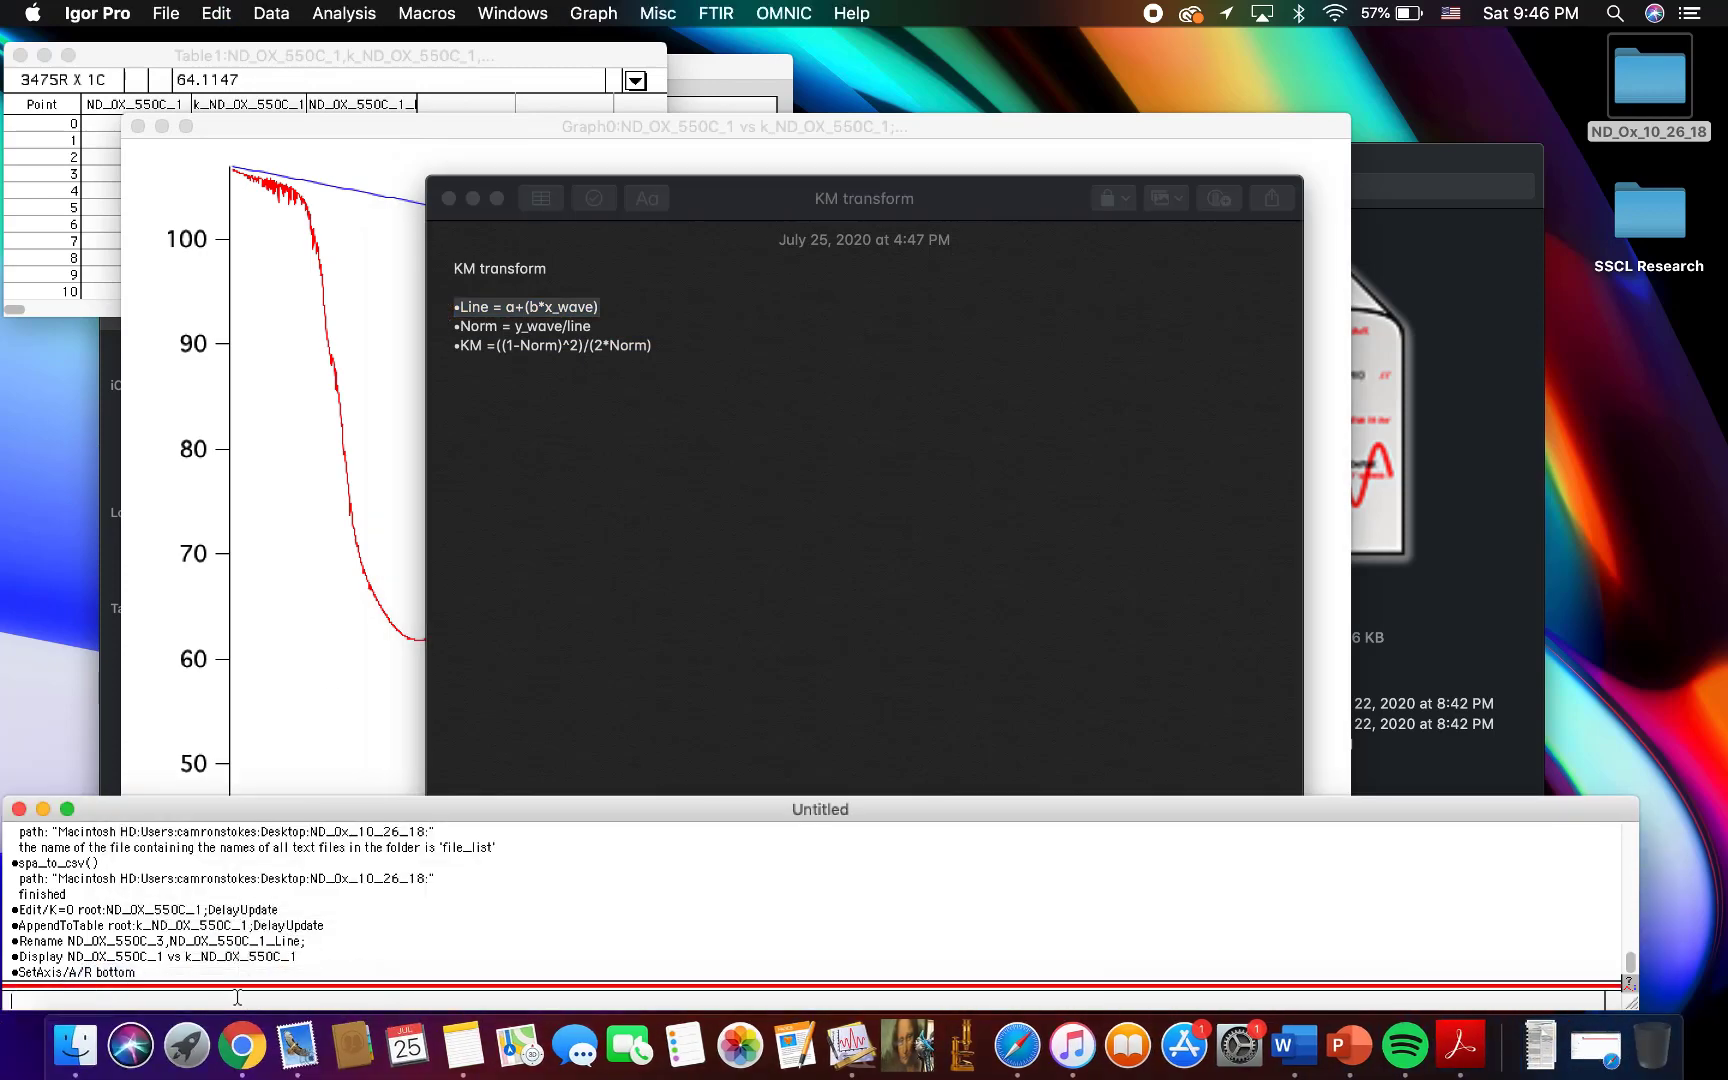
key("super+v")
left_click(24, 1000)
Step: Replace Line in the pasted formula with the wave name ND_OX_550C_1_Line taken from the Rename command in the history
double_click(28, 1000)
scroll(222, 870, "up", 1)
scroll(222, 870, "down", 1)
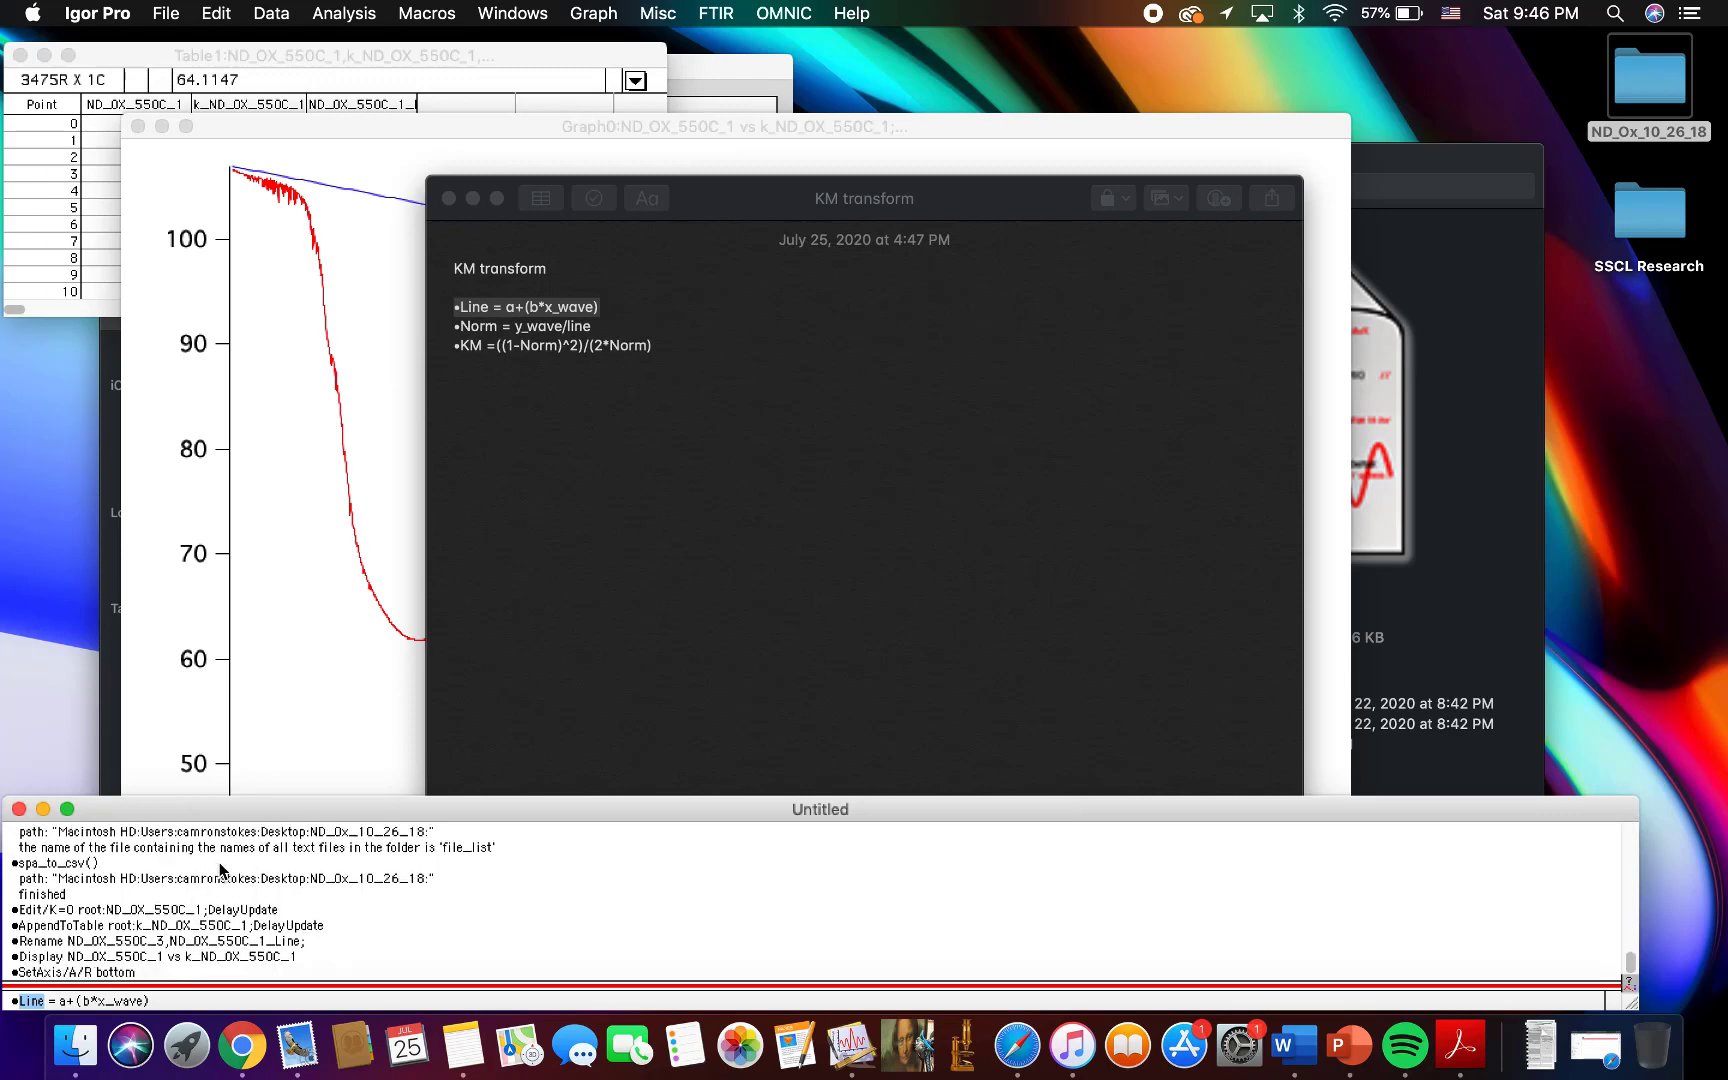
double_click(218, 942)
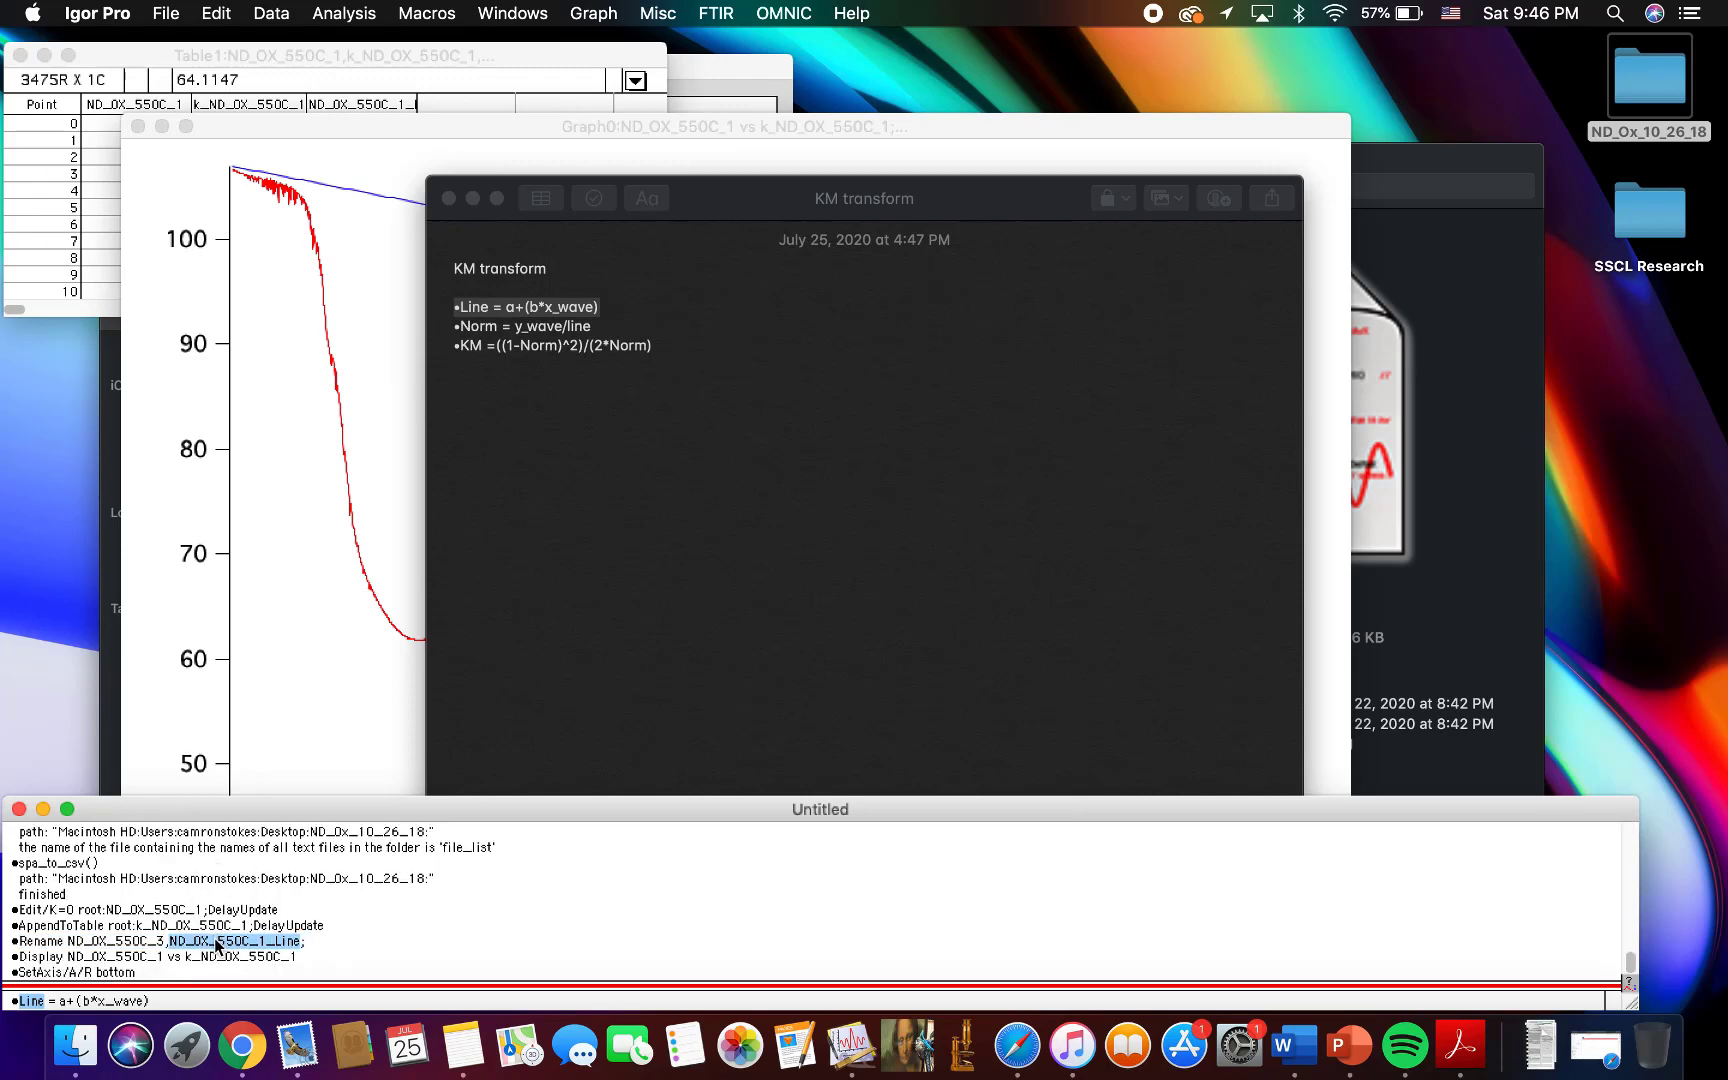
left_click(218, 944)
left_click(218, 958)
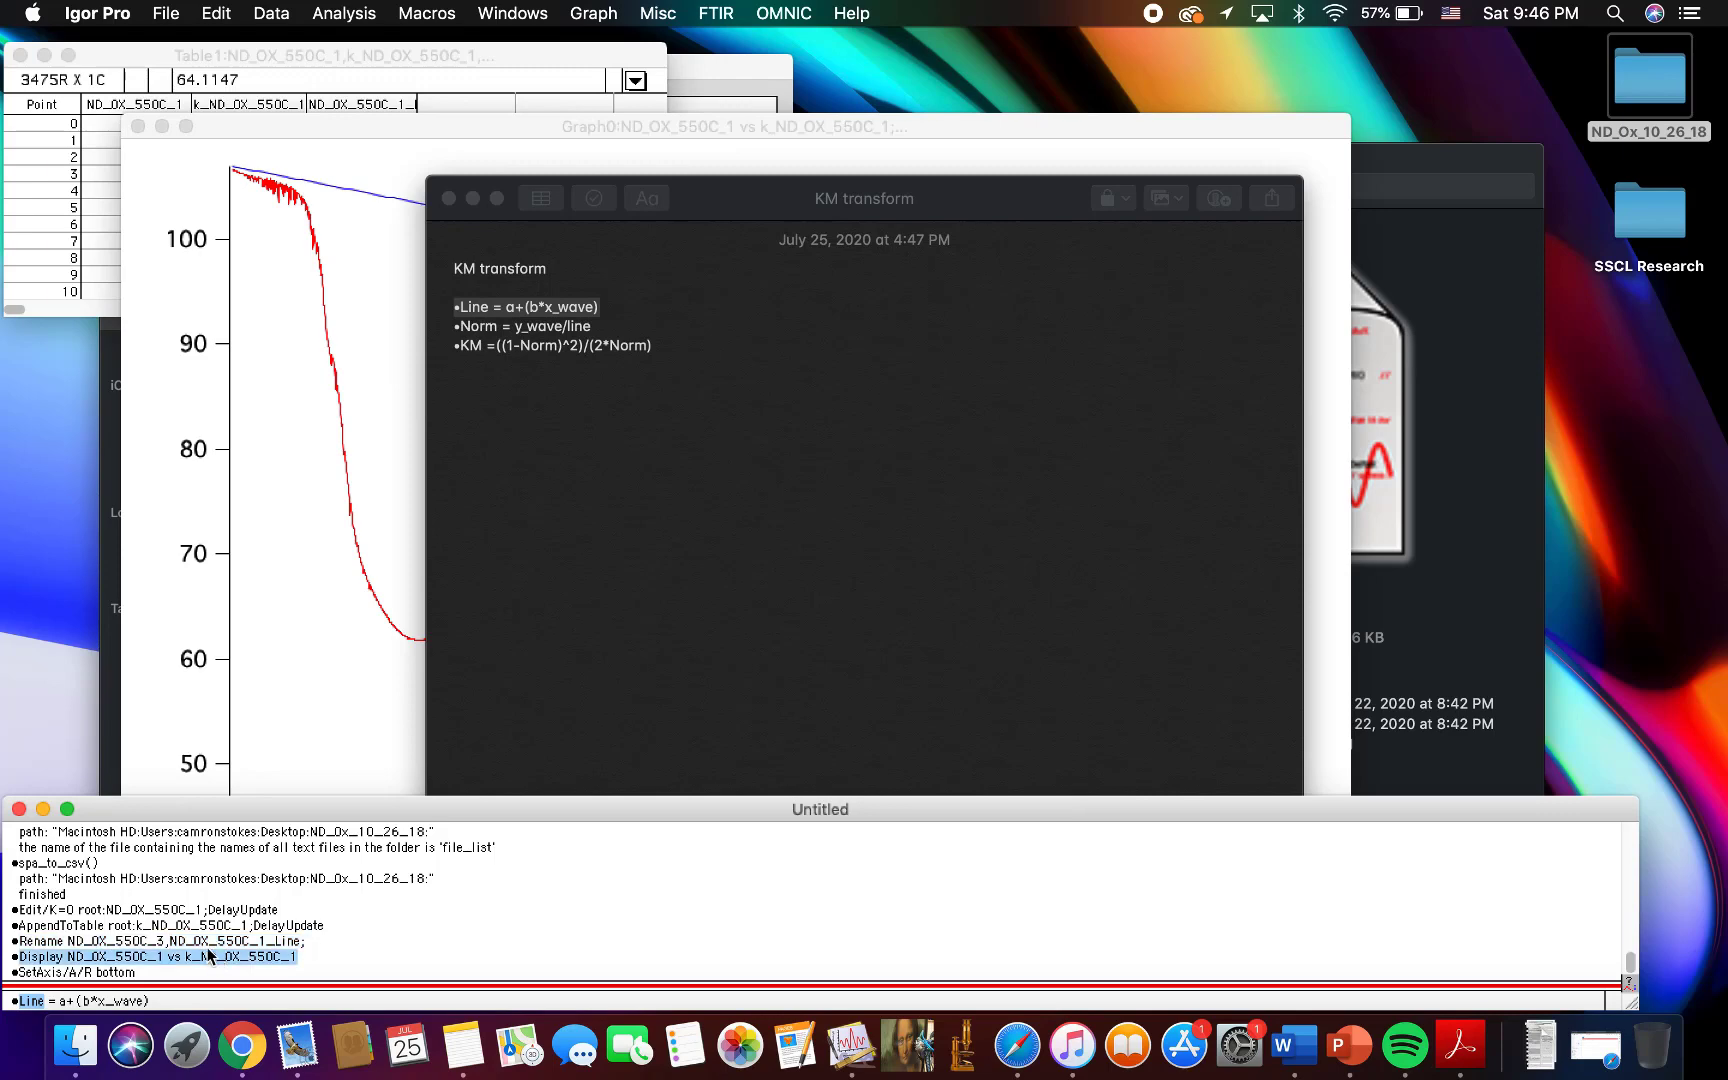
double_click(225, 942)
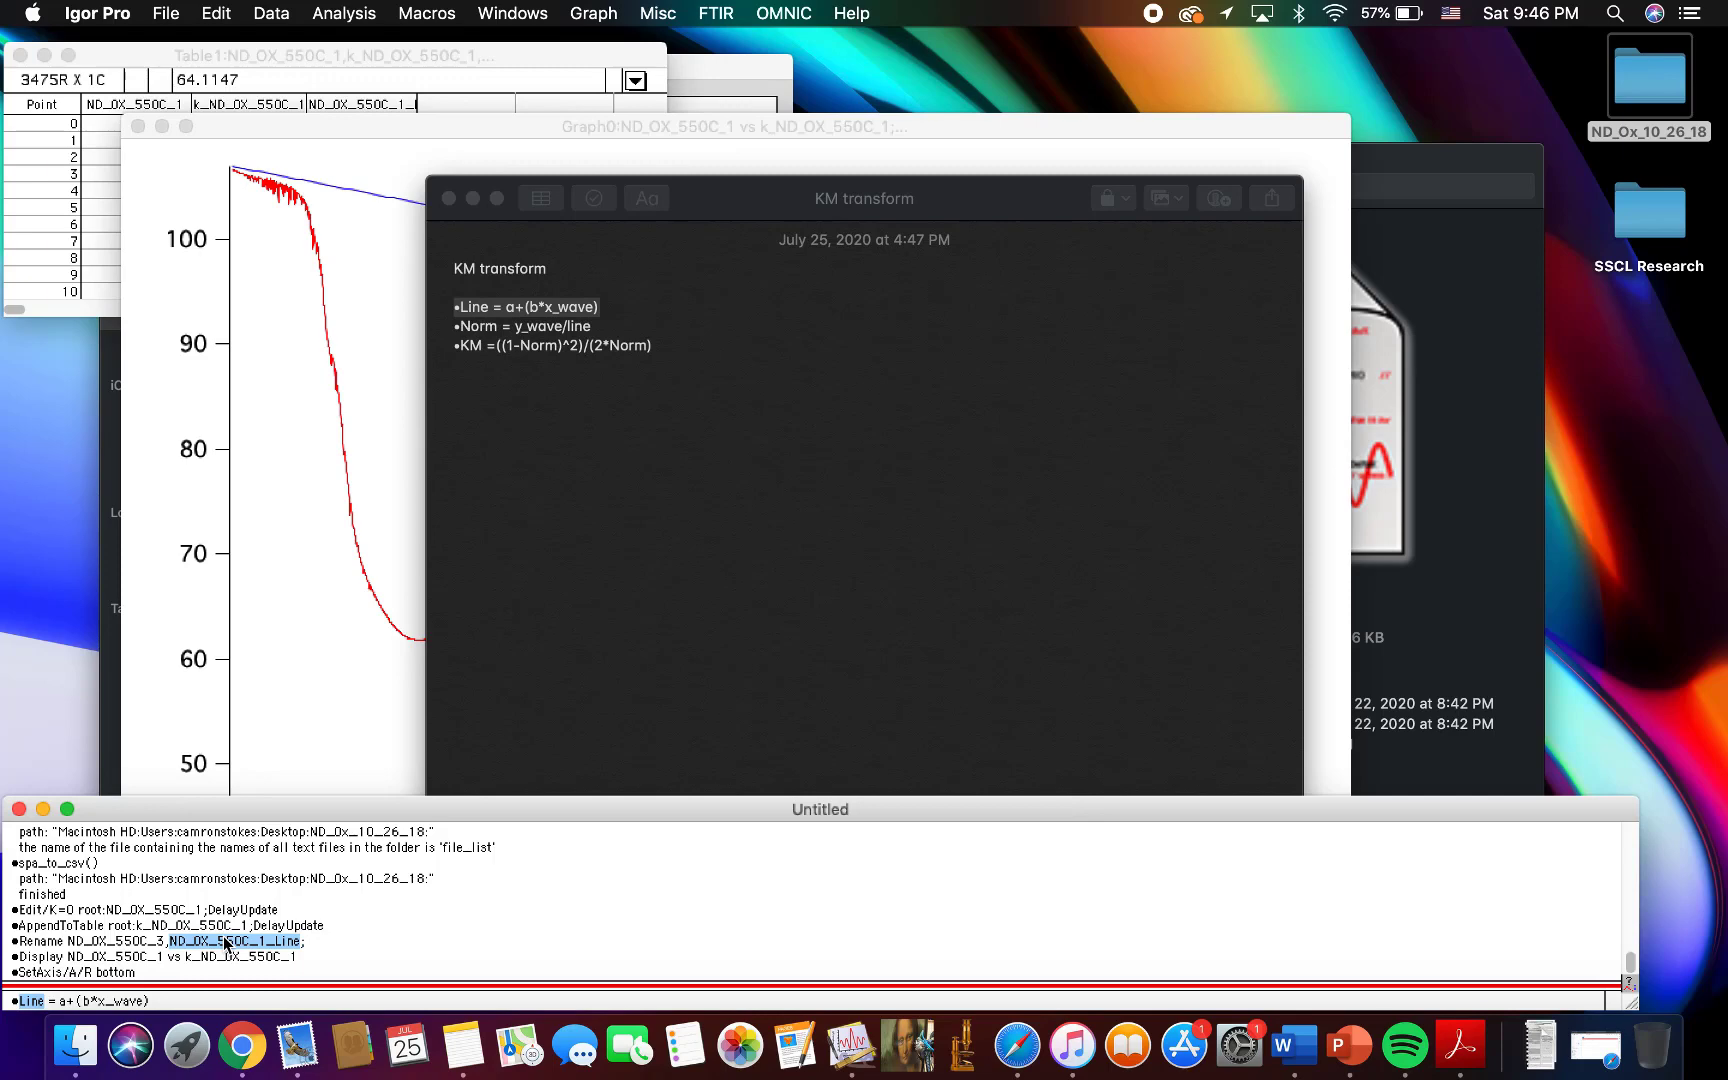
left_click(296, 944)
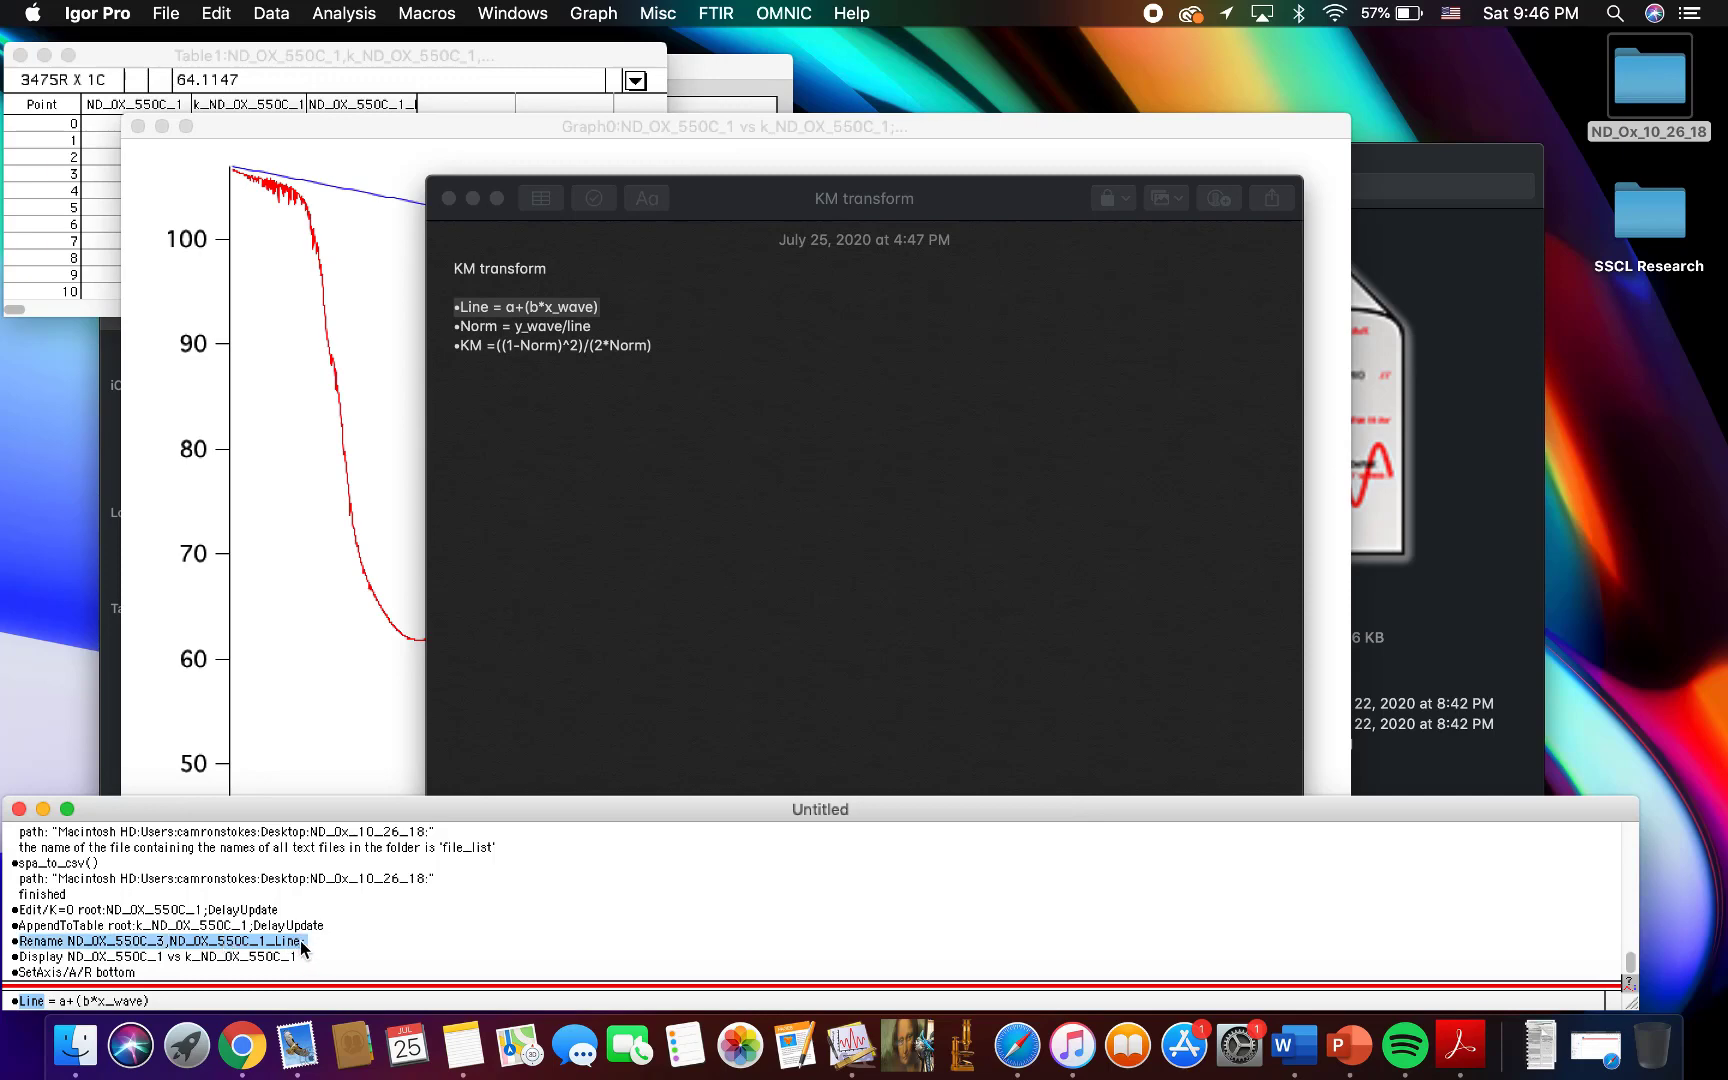
left_click(301, 946)
left_click_drag(301, 946, 173, 942)
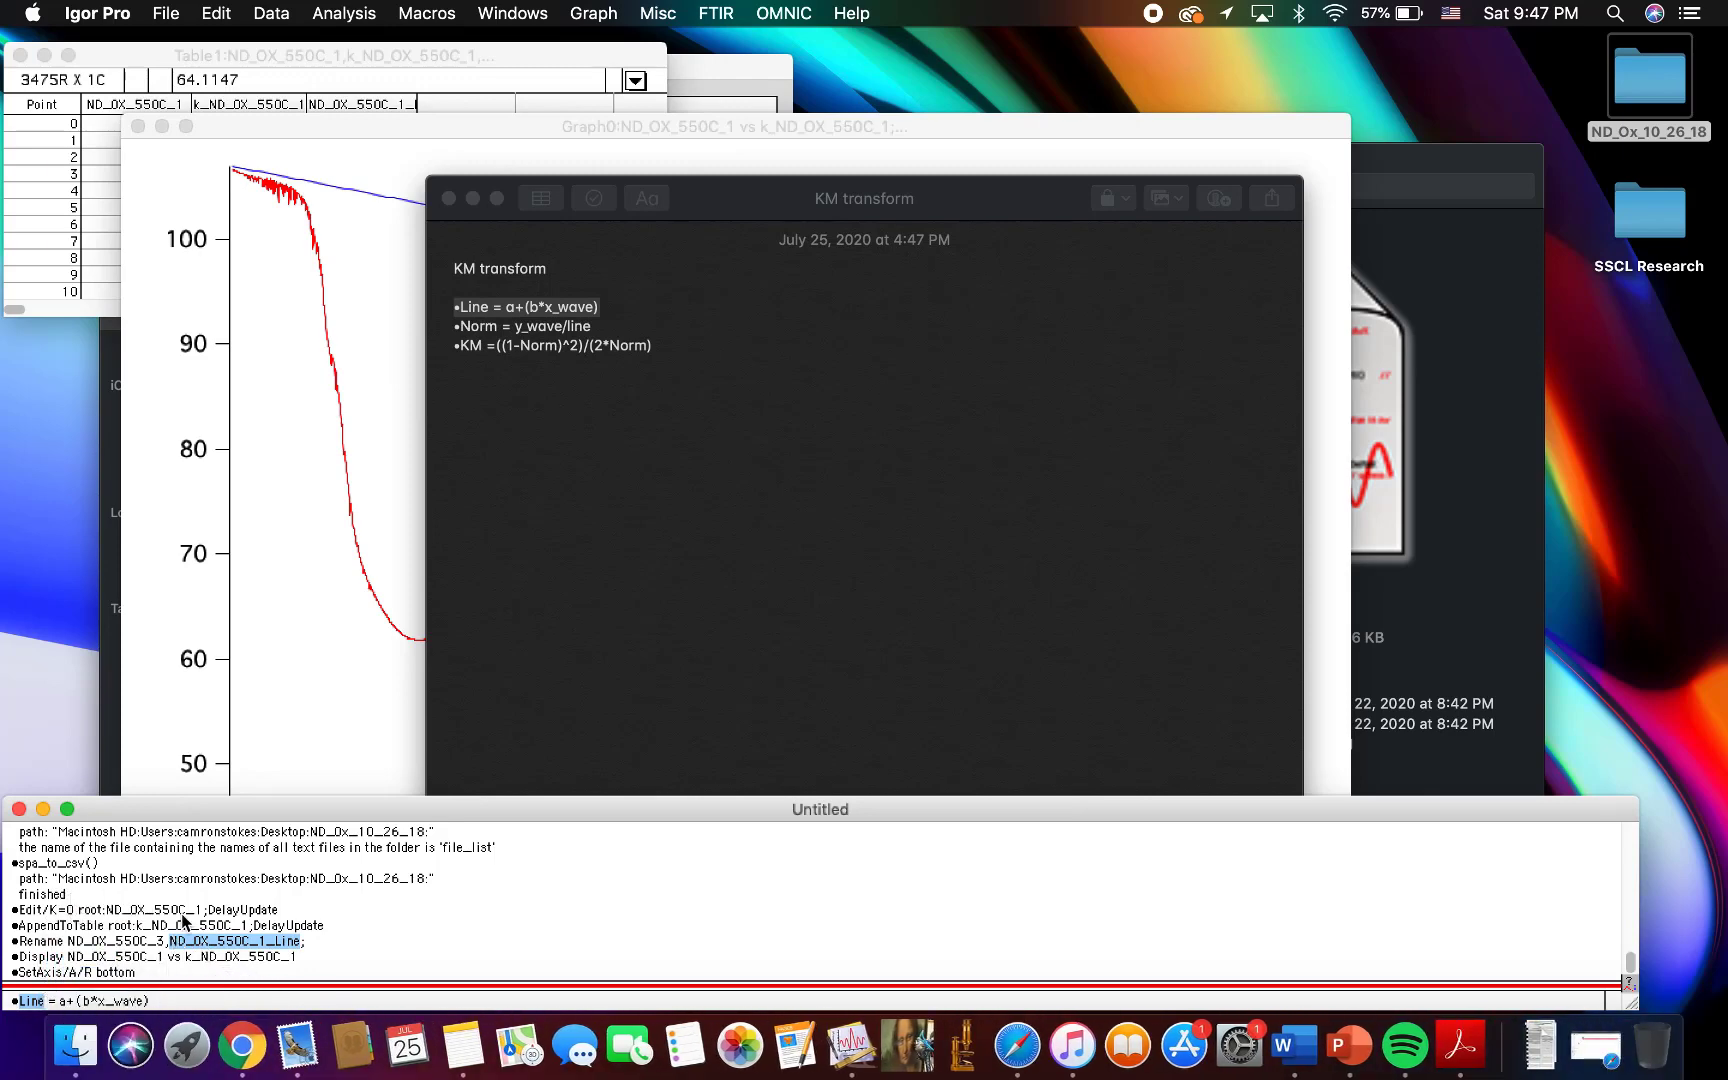
key("super+v")
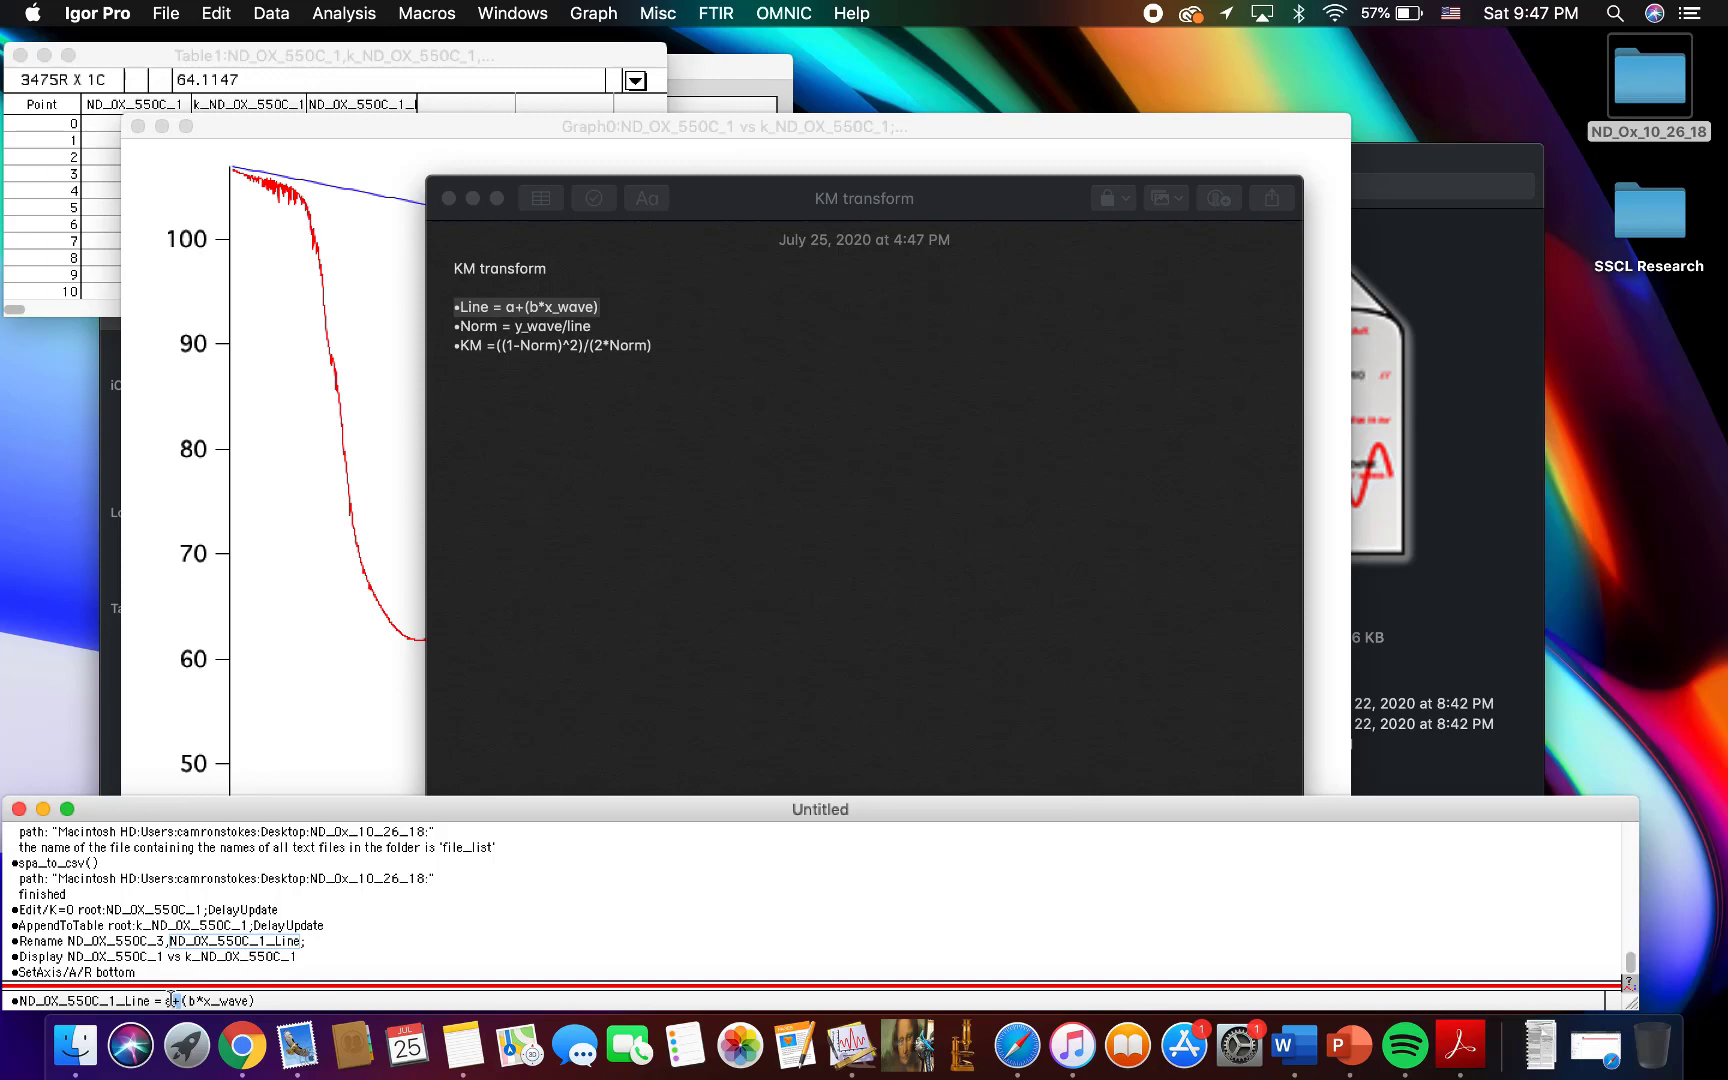
Step: Look up the manual guesses in Curve Fitting and substitute 83 for a and .006 for b in the formula
left_click_drag(171, 1000, 201, 1027)
left_click(344, 13)
left_click(577, 336)
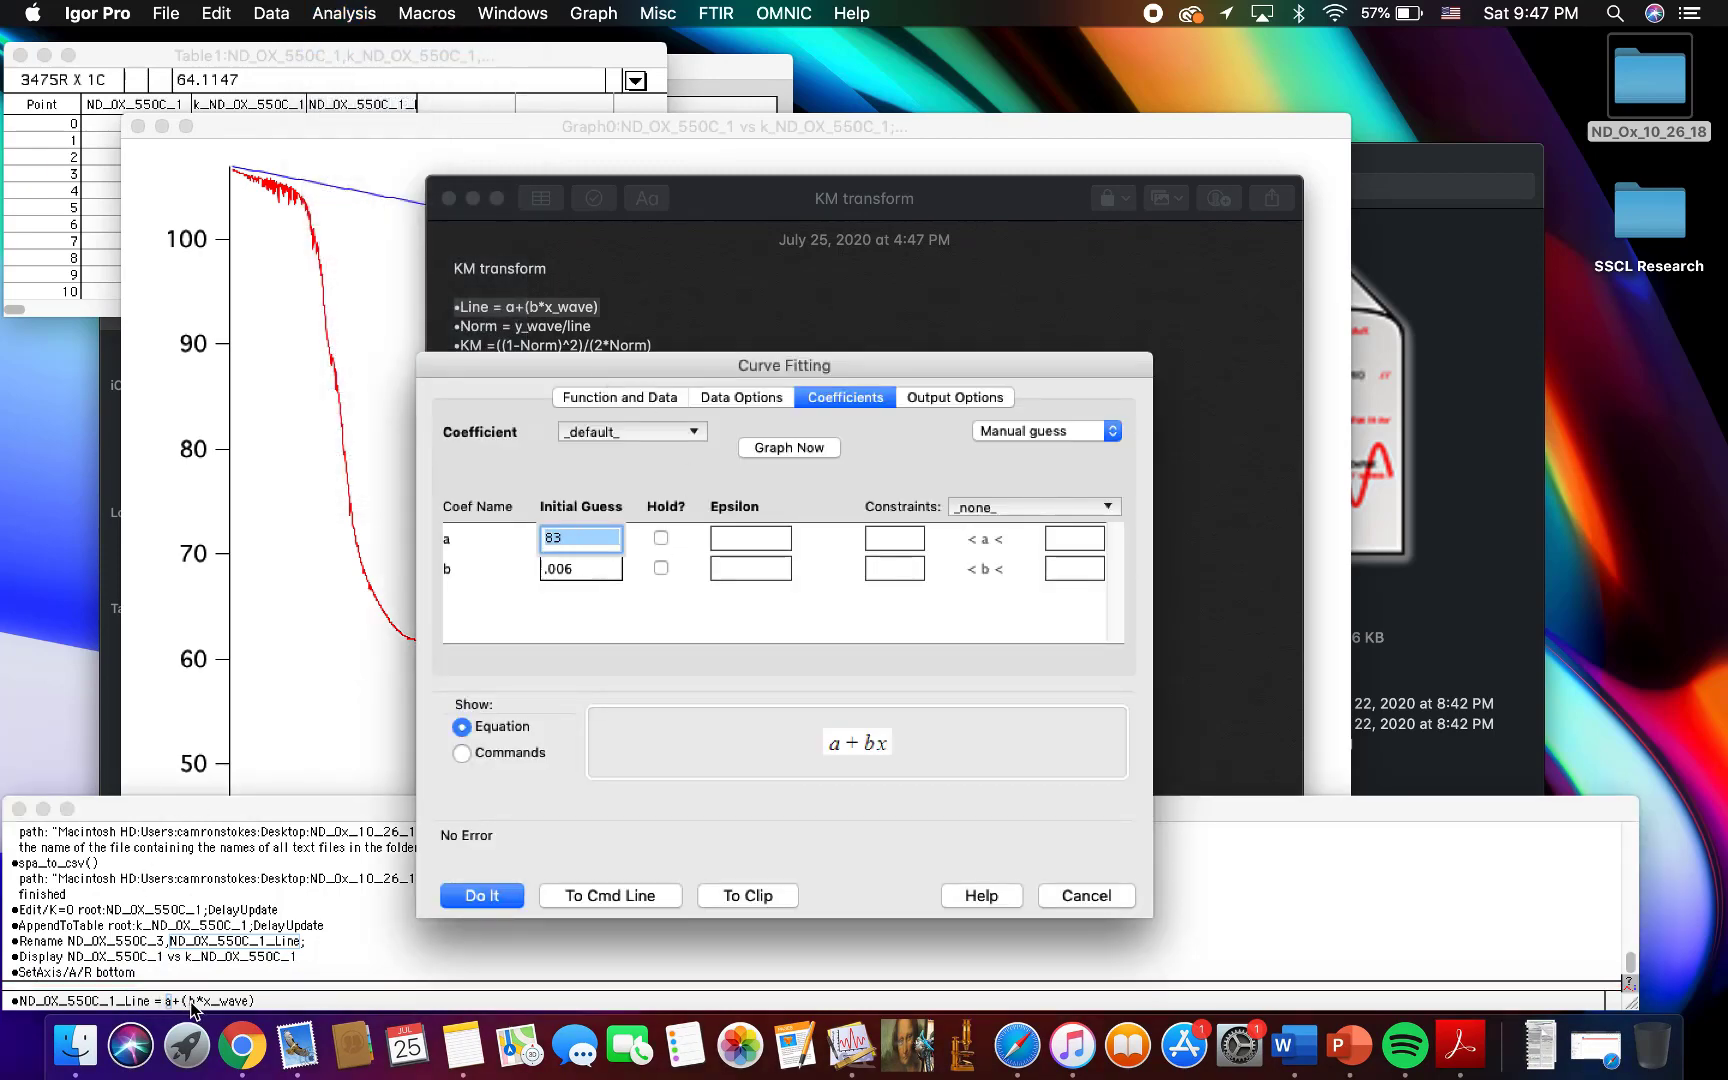
left_click(1077, 894)
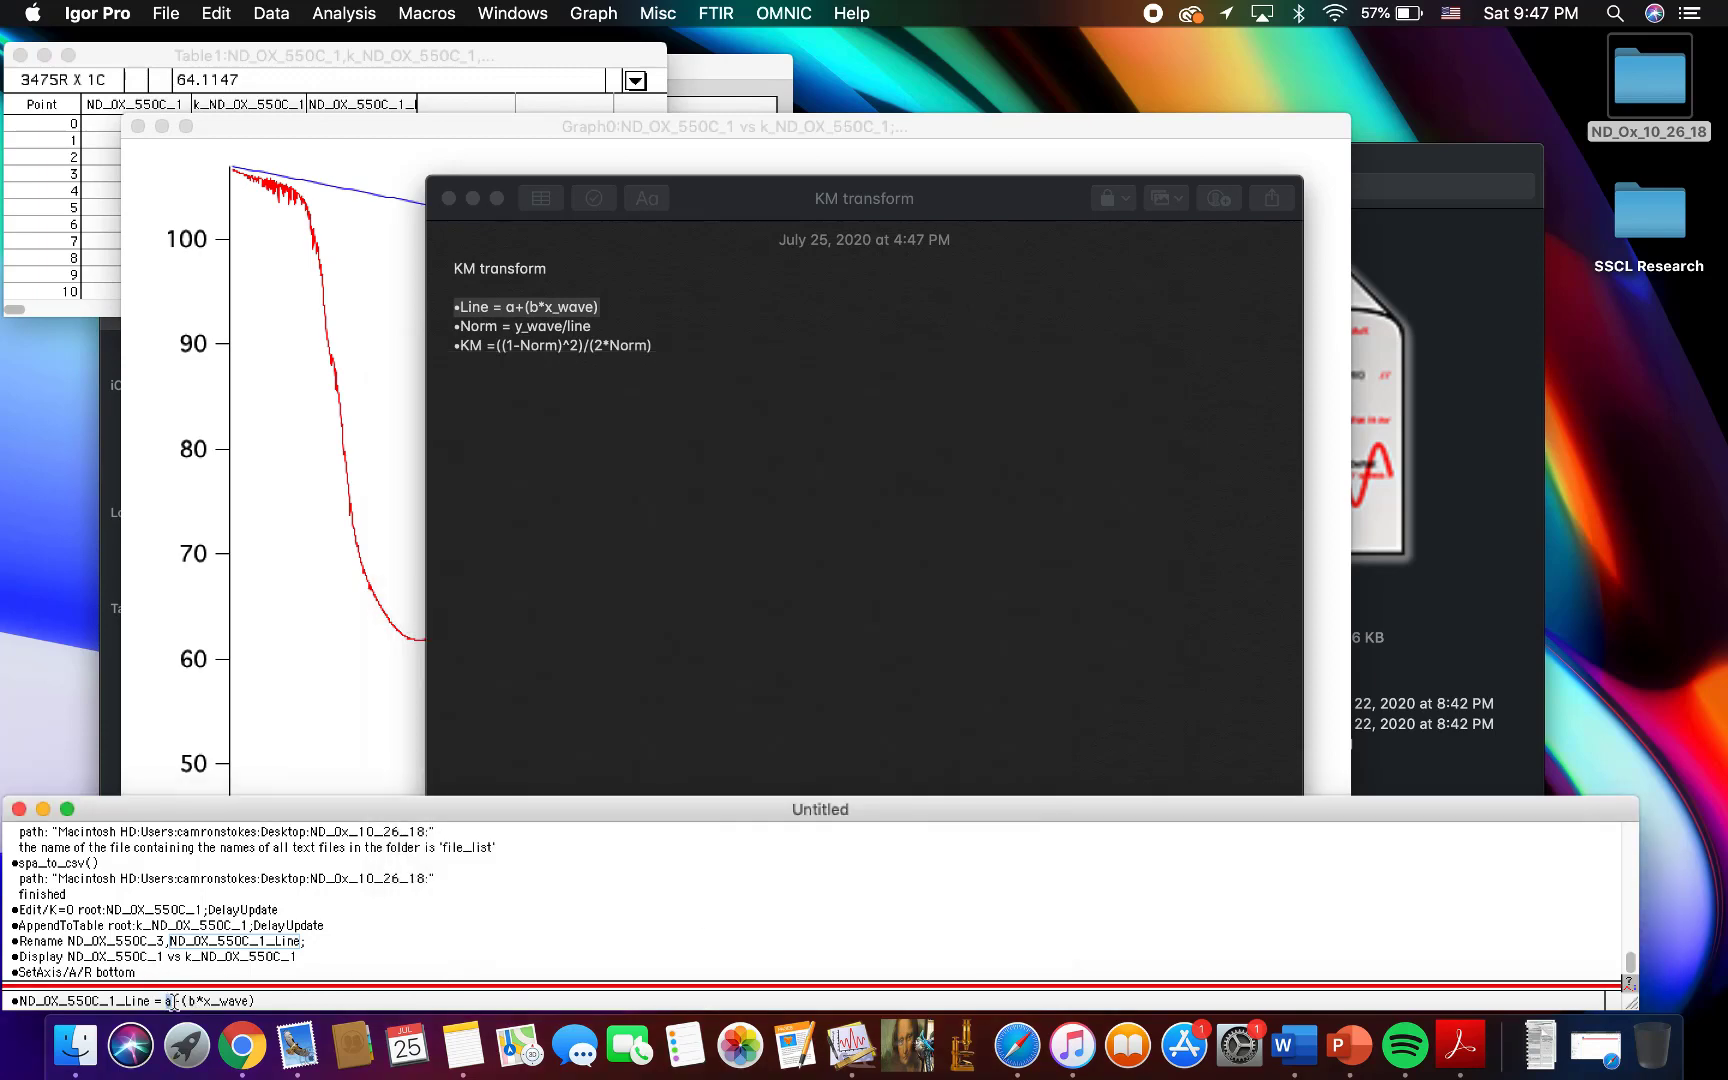
type("83")
Step: Replace x_wave in the formula with the wave name k_ND_OX_550C_1 copied from the Display command in the history
double_click(252, 998)
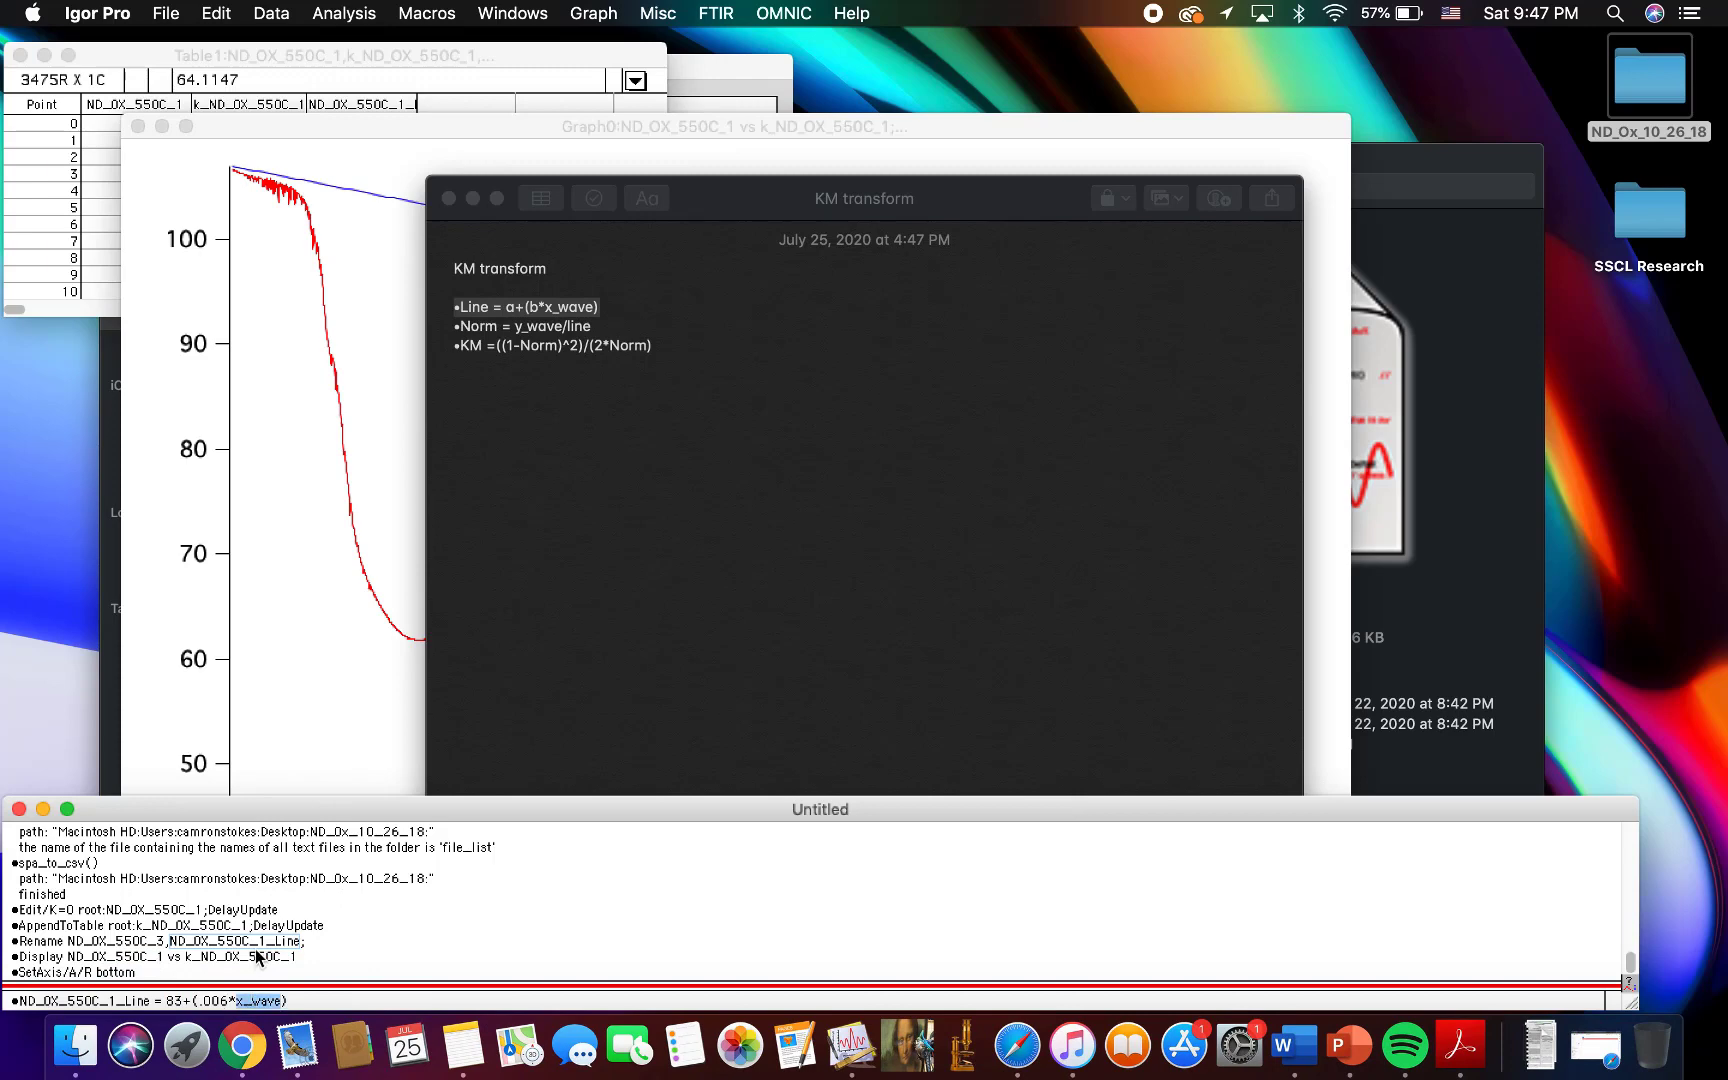
double_click(194, 954)
key("super+c")
key("super+v")
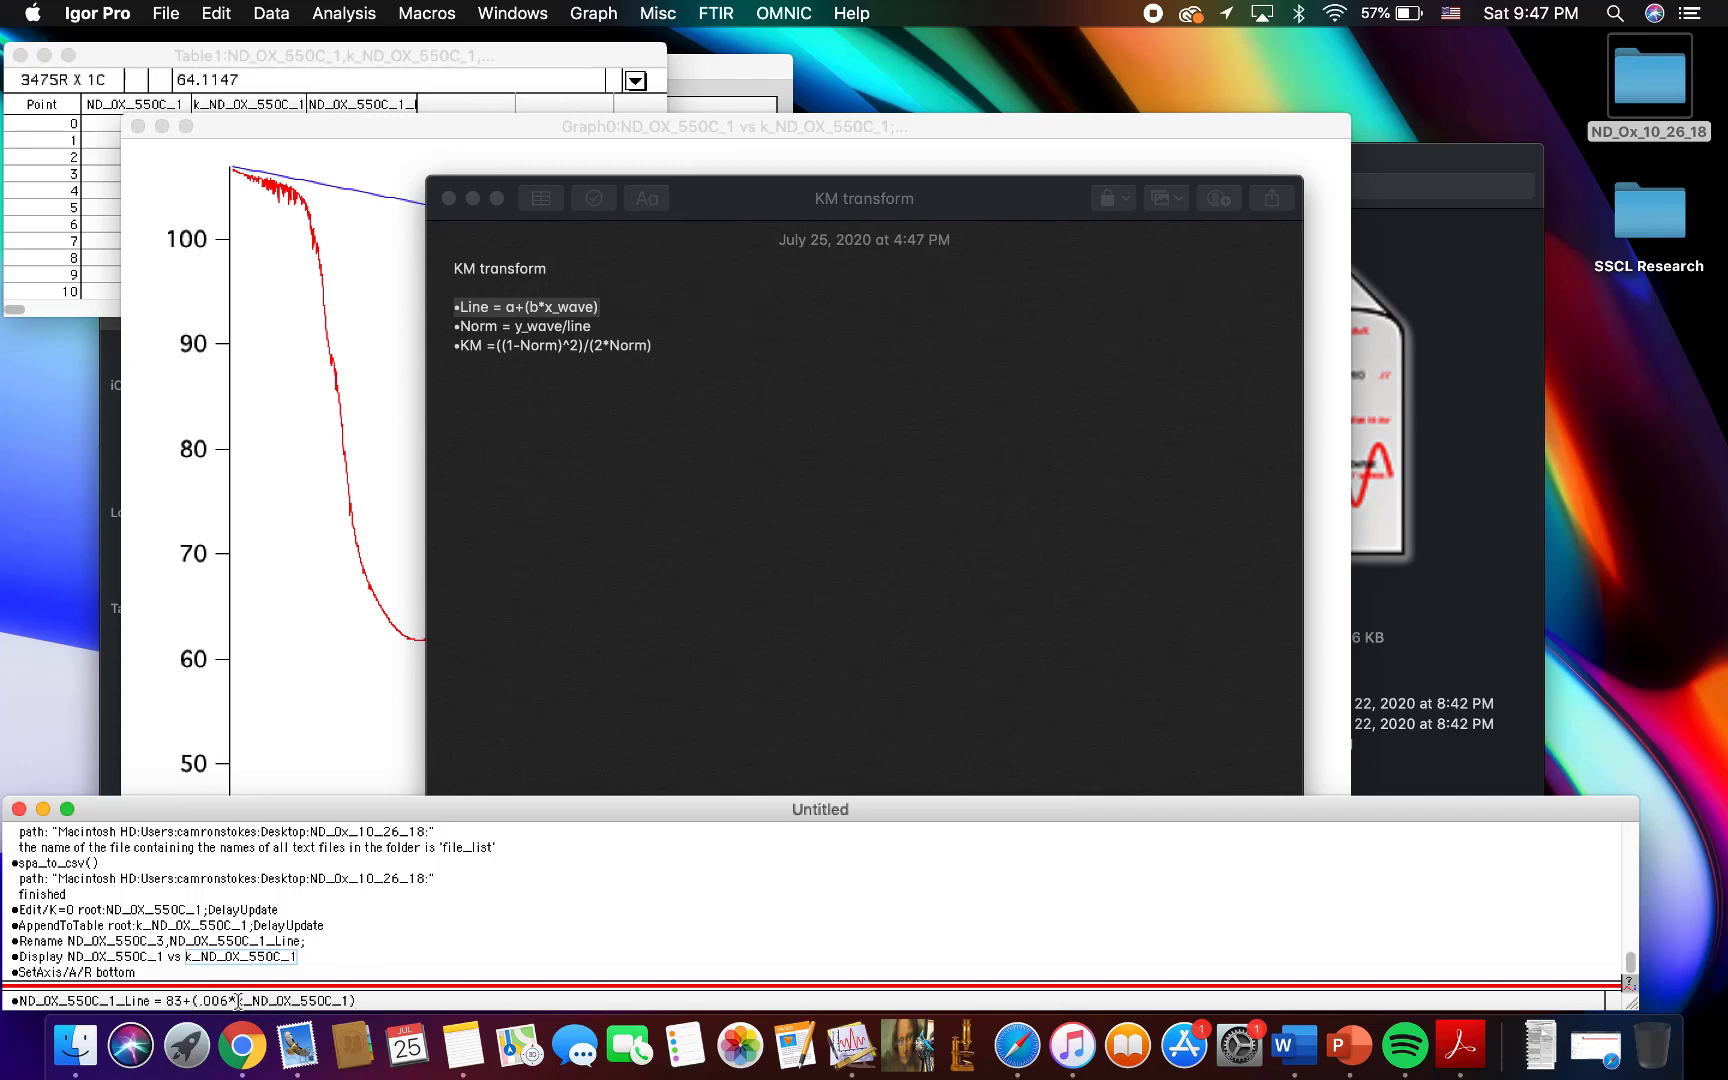
Step: Widen the ND_OX_550C_1_Line column in the table and execute ND_OX_550C_1_Line = 83+(.006*k_ND_OX_550C_1)
left_click(124, 55)
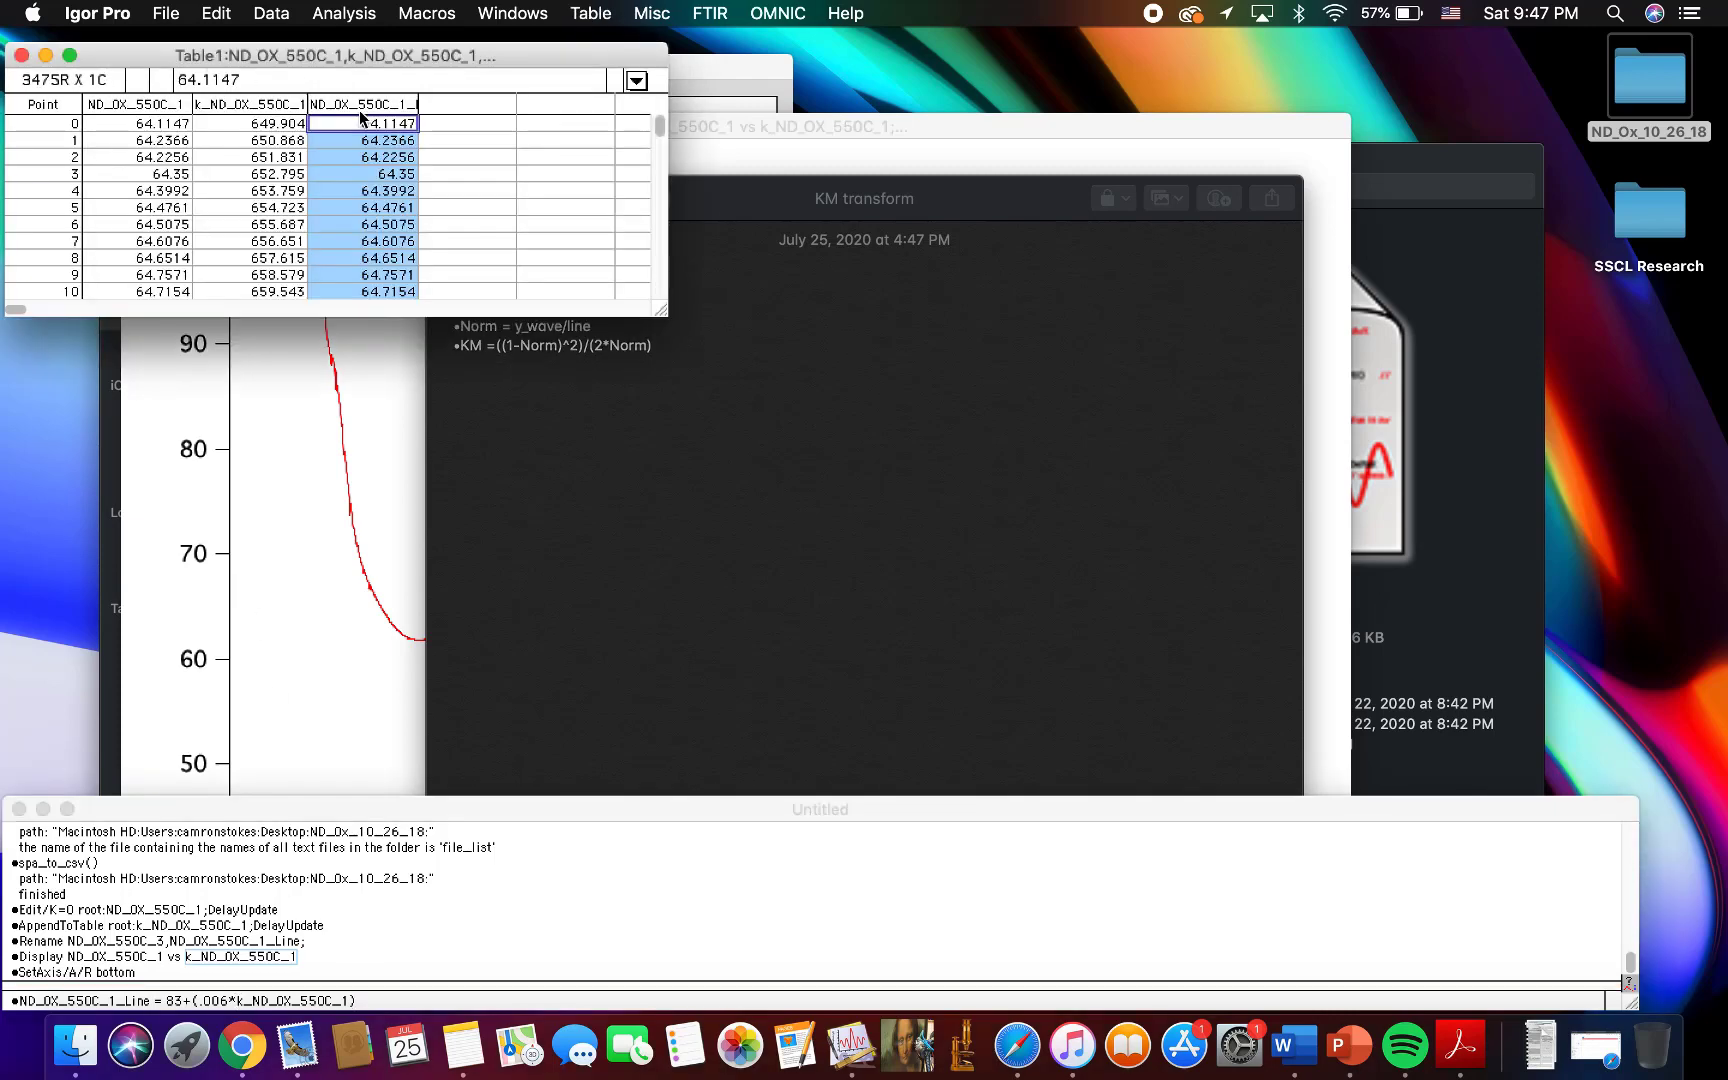
left_click_drag(418, 104, 461, 103)
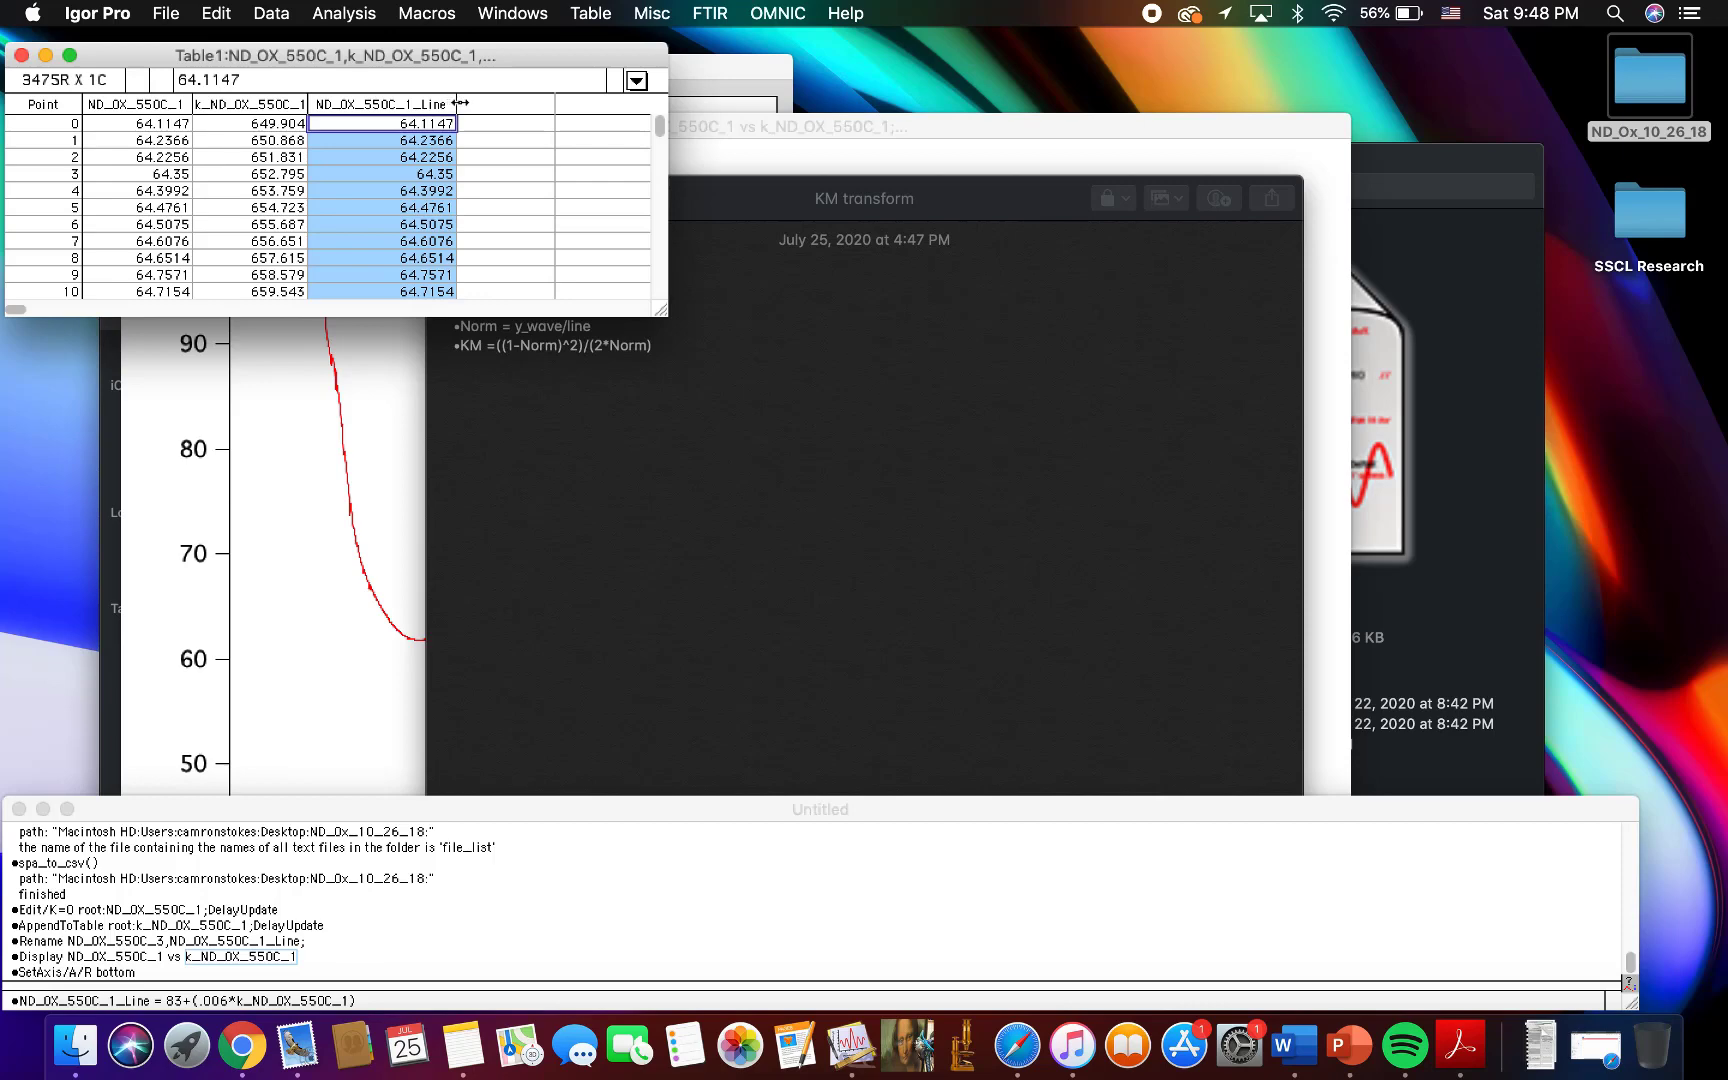
left_click(379, 998)
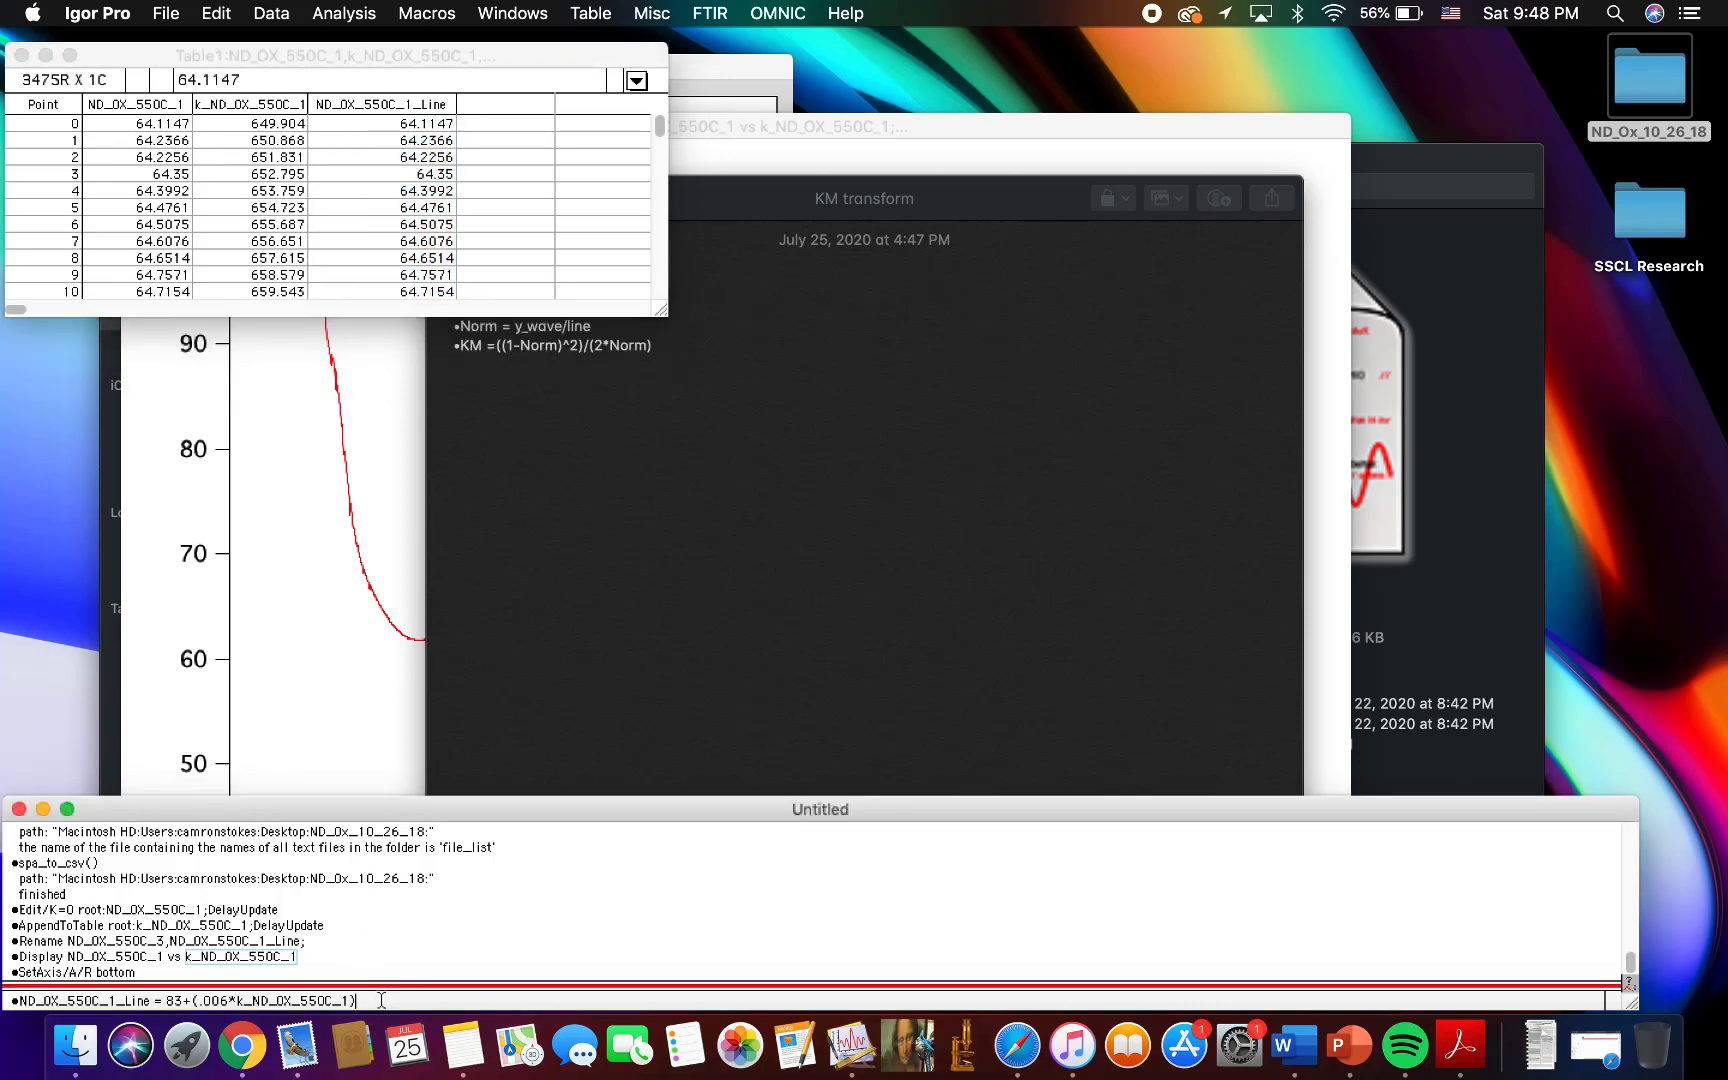
key("Return")
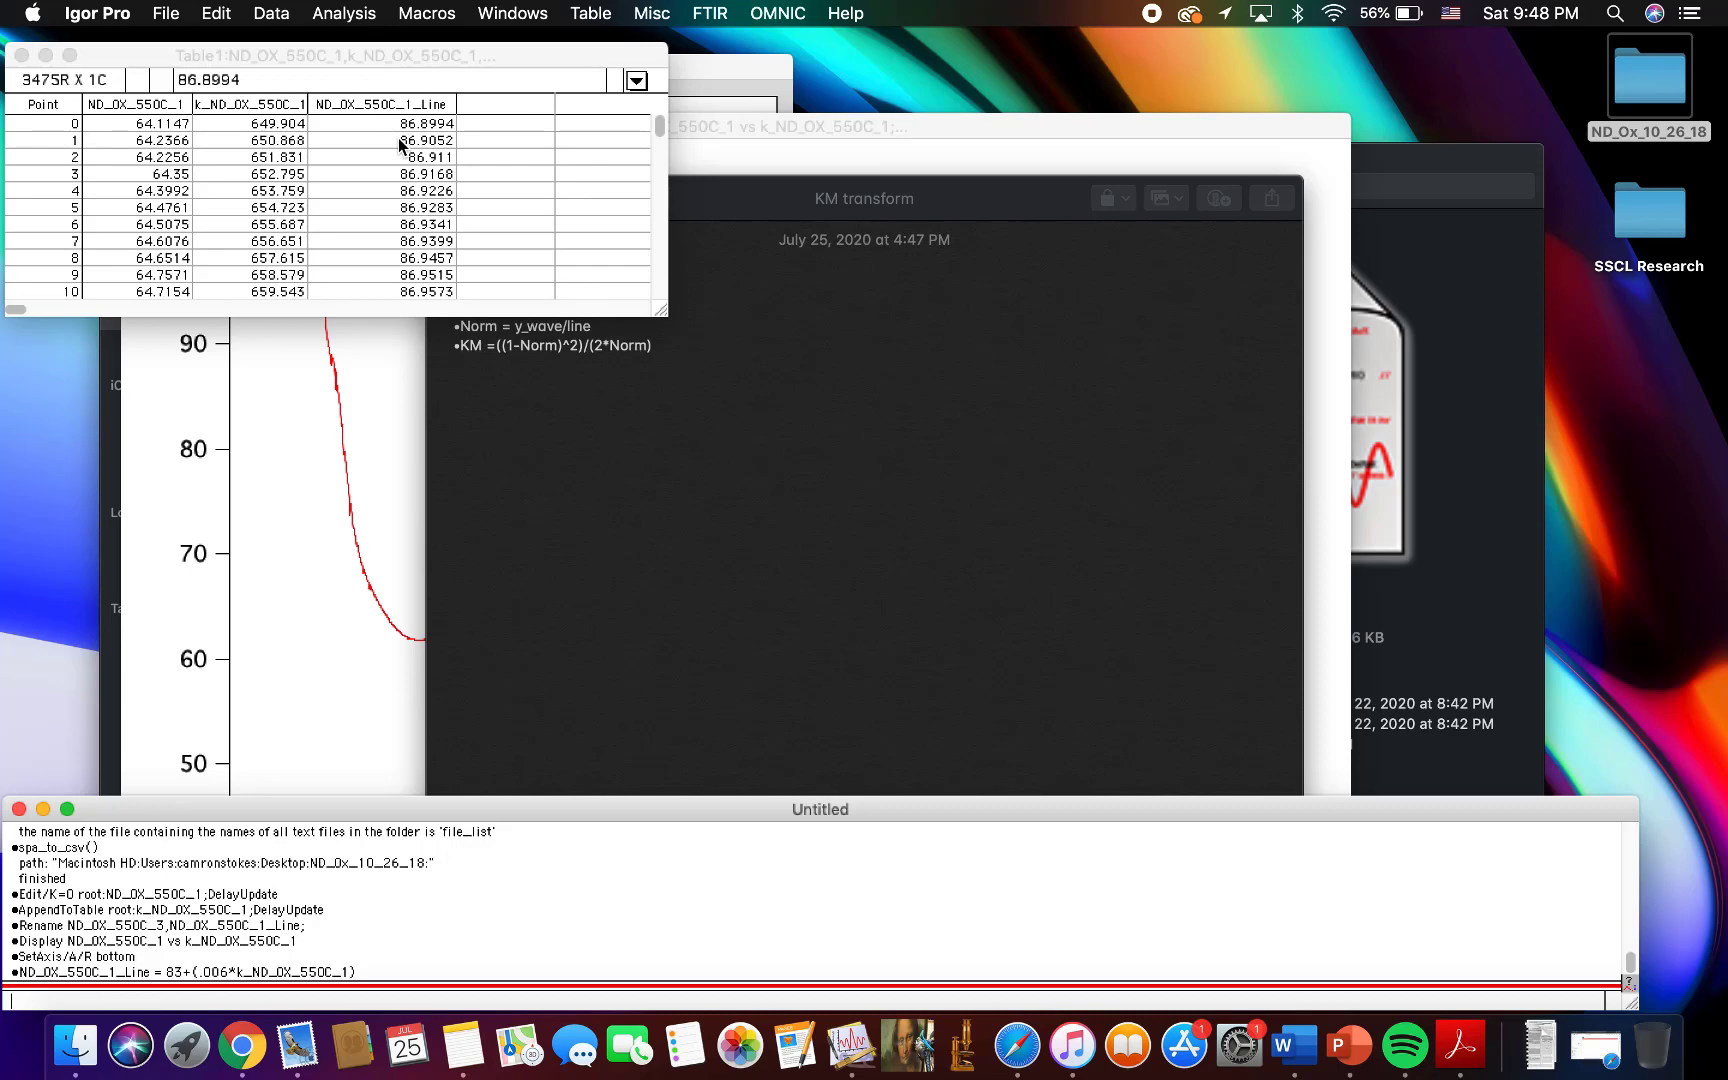
left_click(401, 444)
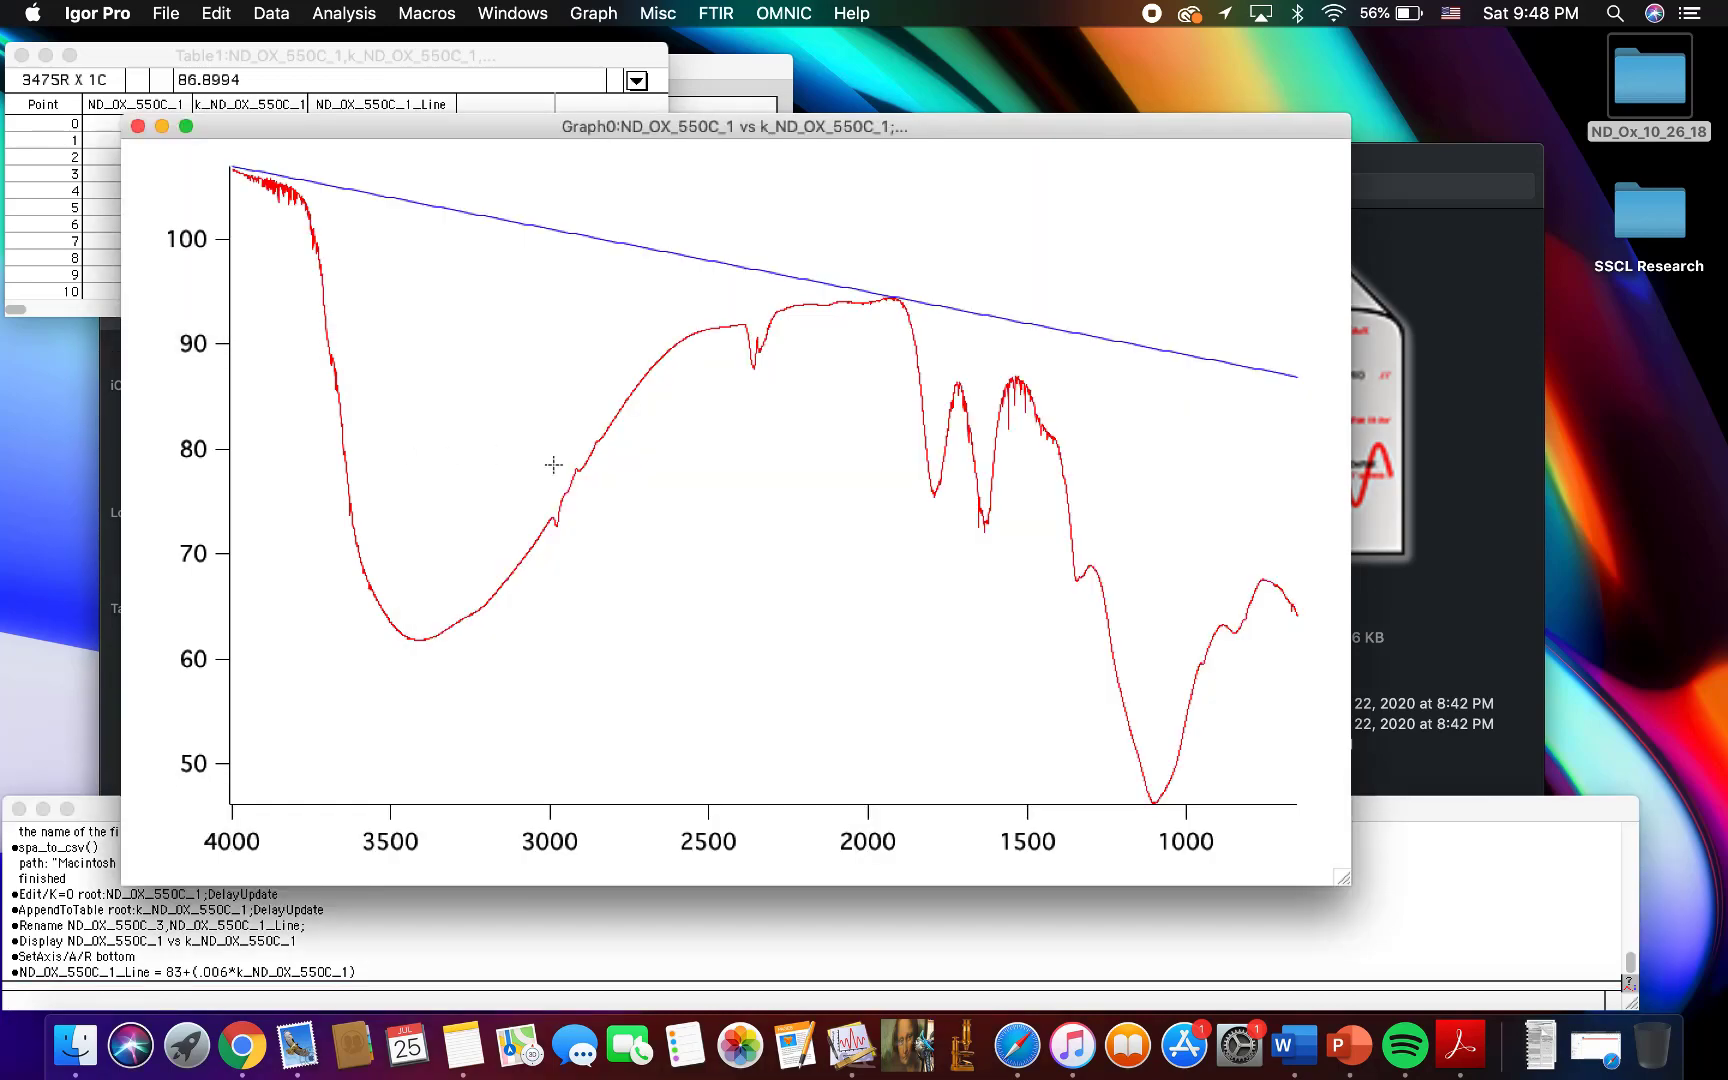
right_click(488, 439)
left_click(466, 436)
right_click(614, 242)
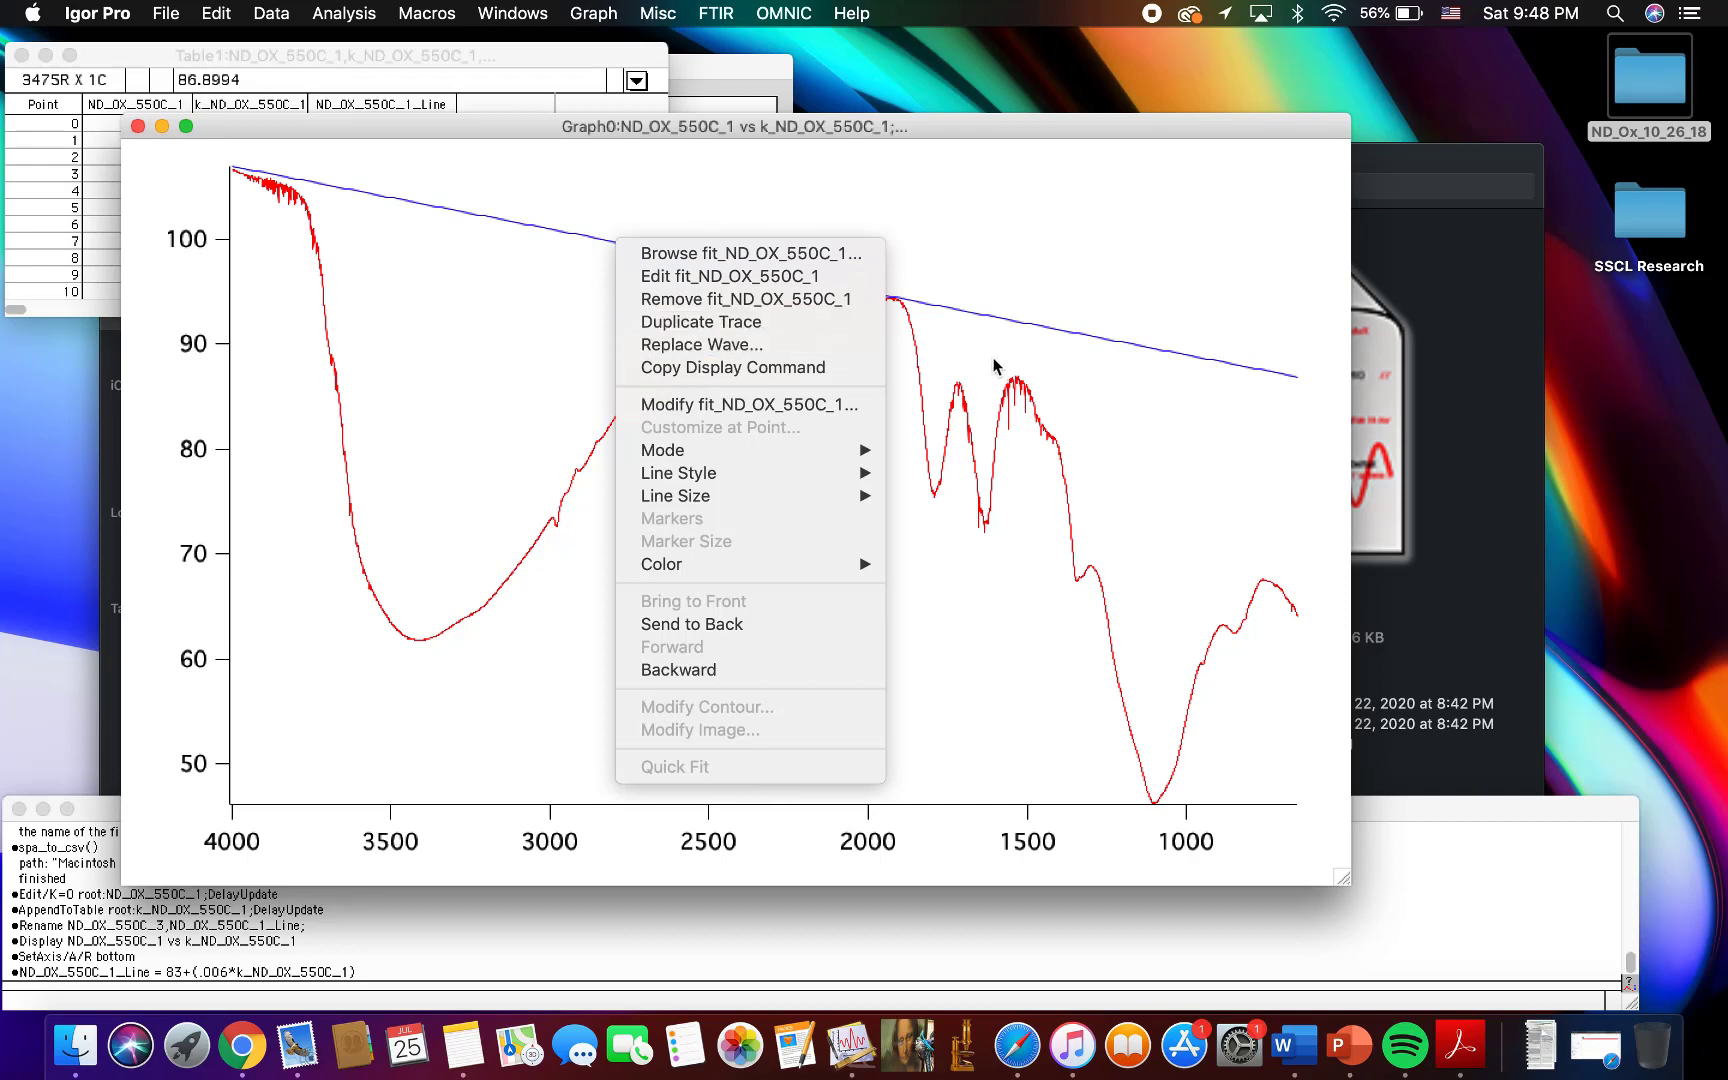
left_click(977, 492)
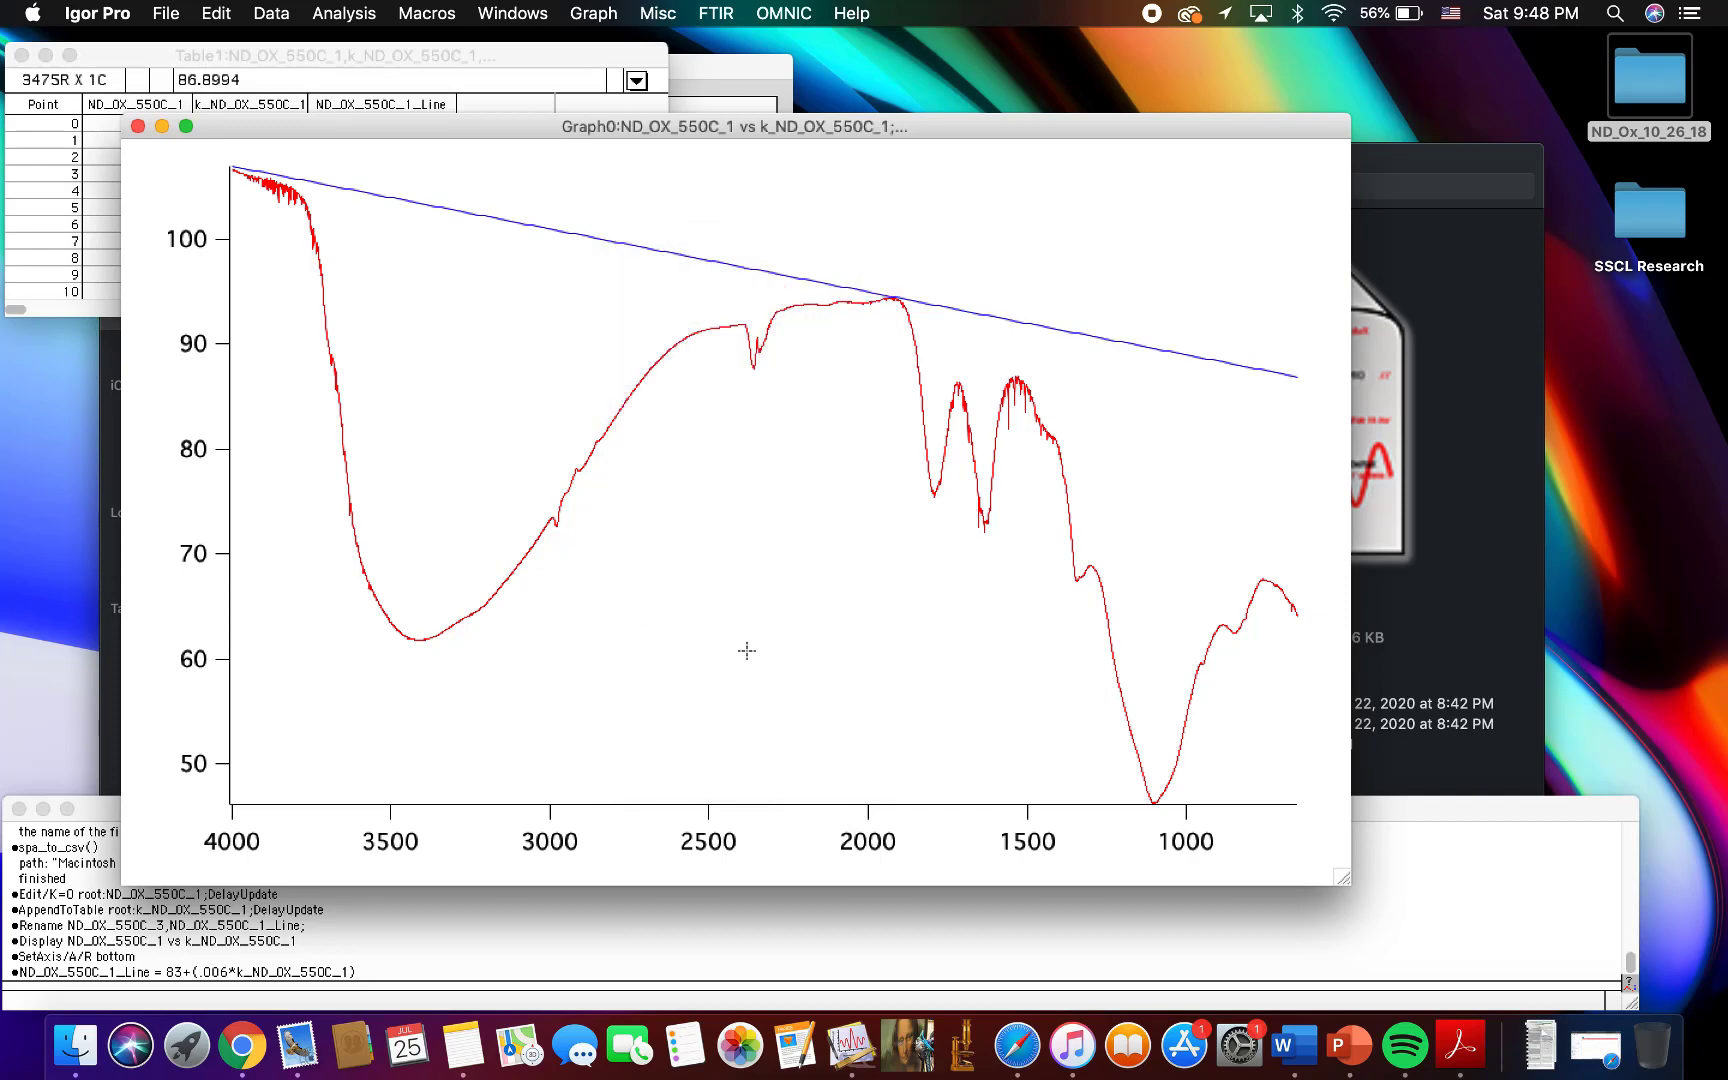
Step: Append the trace ND_OX_550C_1_Line versus k_ND_OX_550C_1 to the graph
right_click(746, 651)
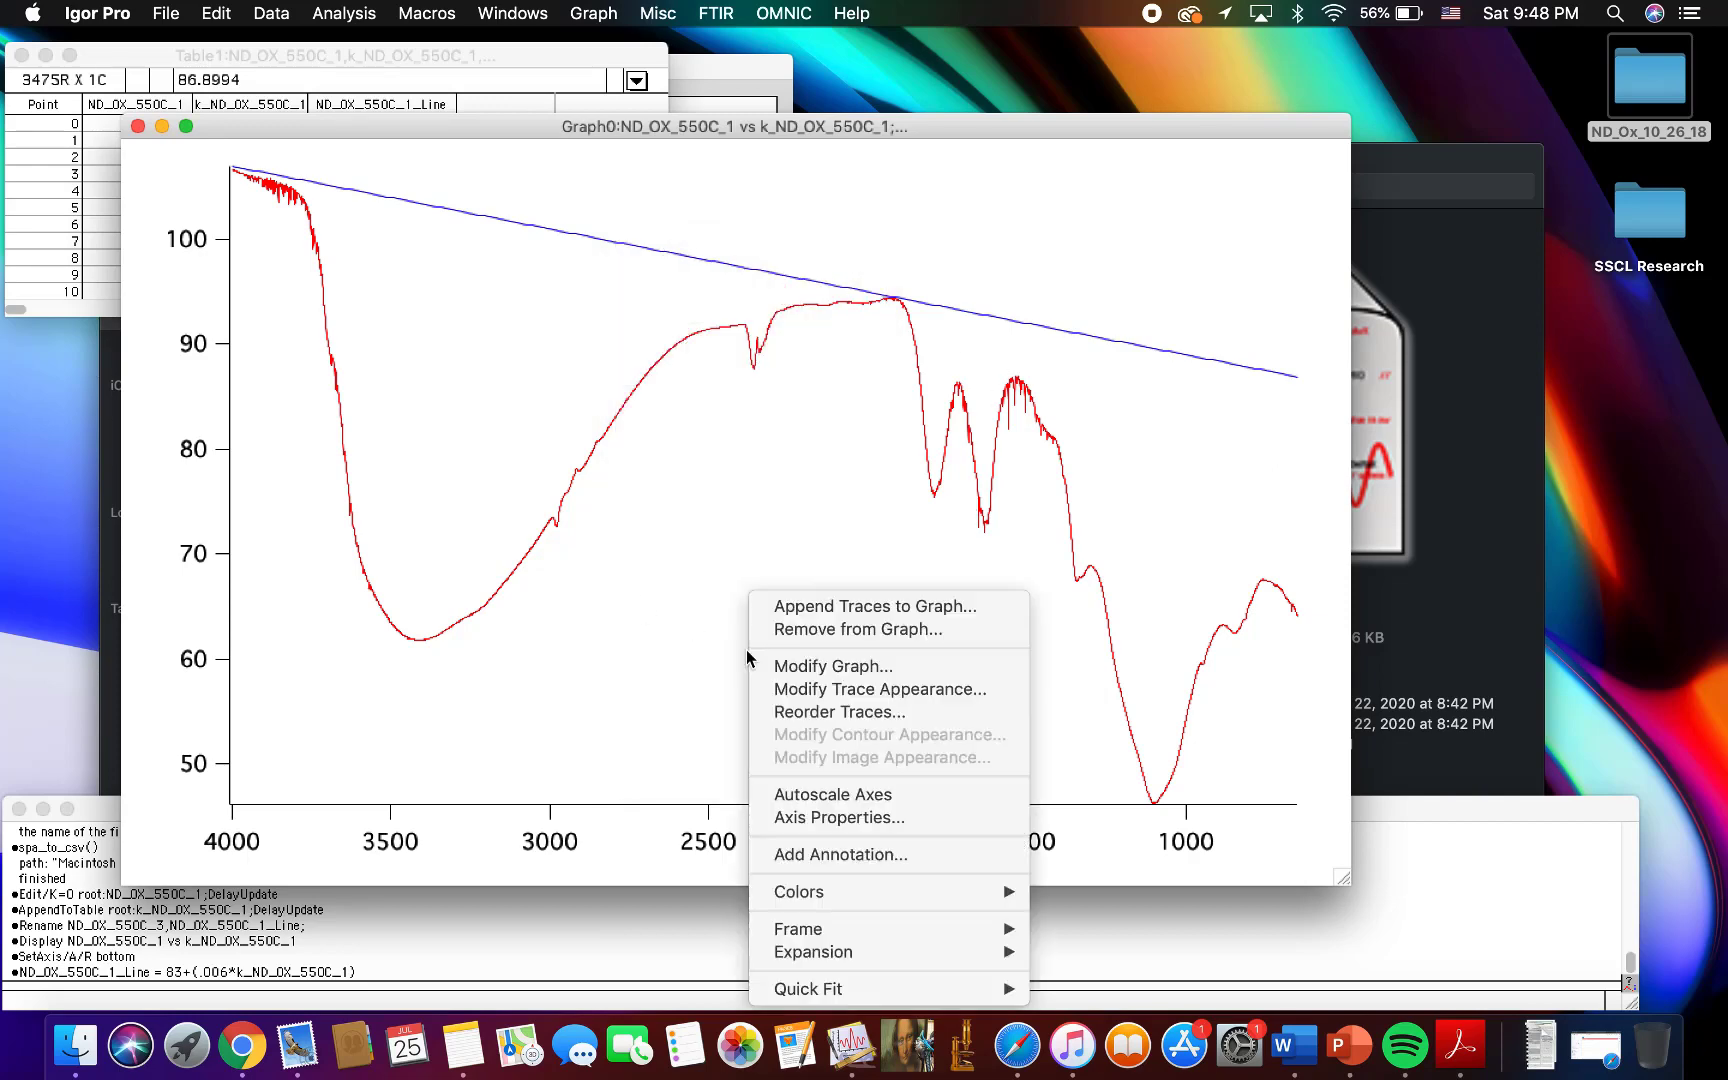
left_click(781, 608)
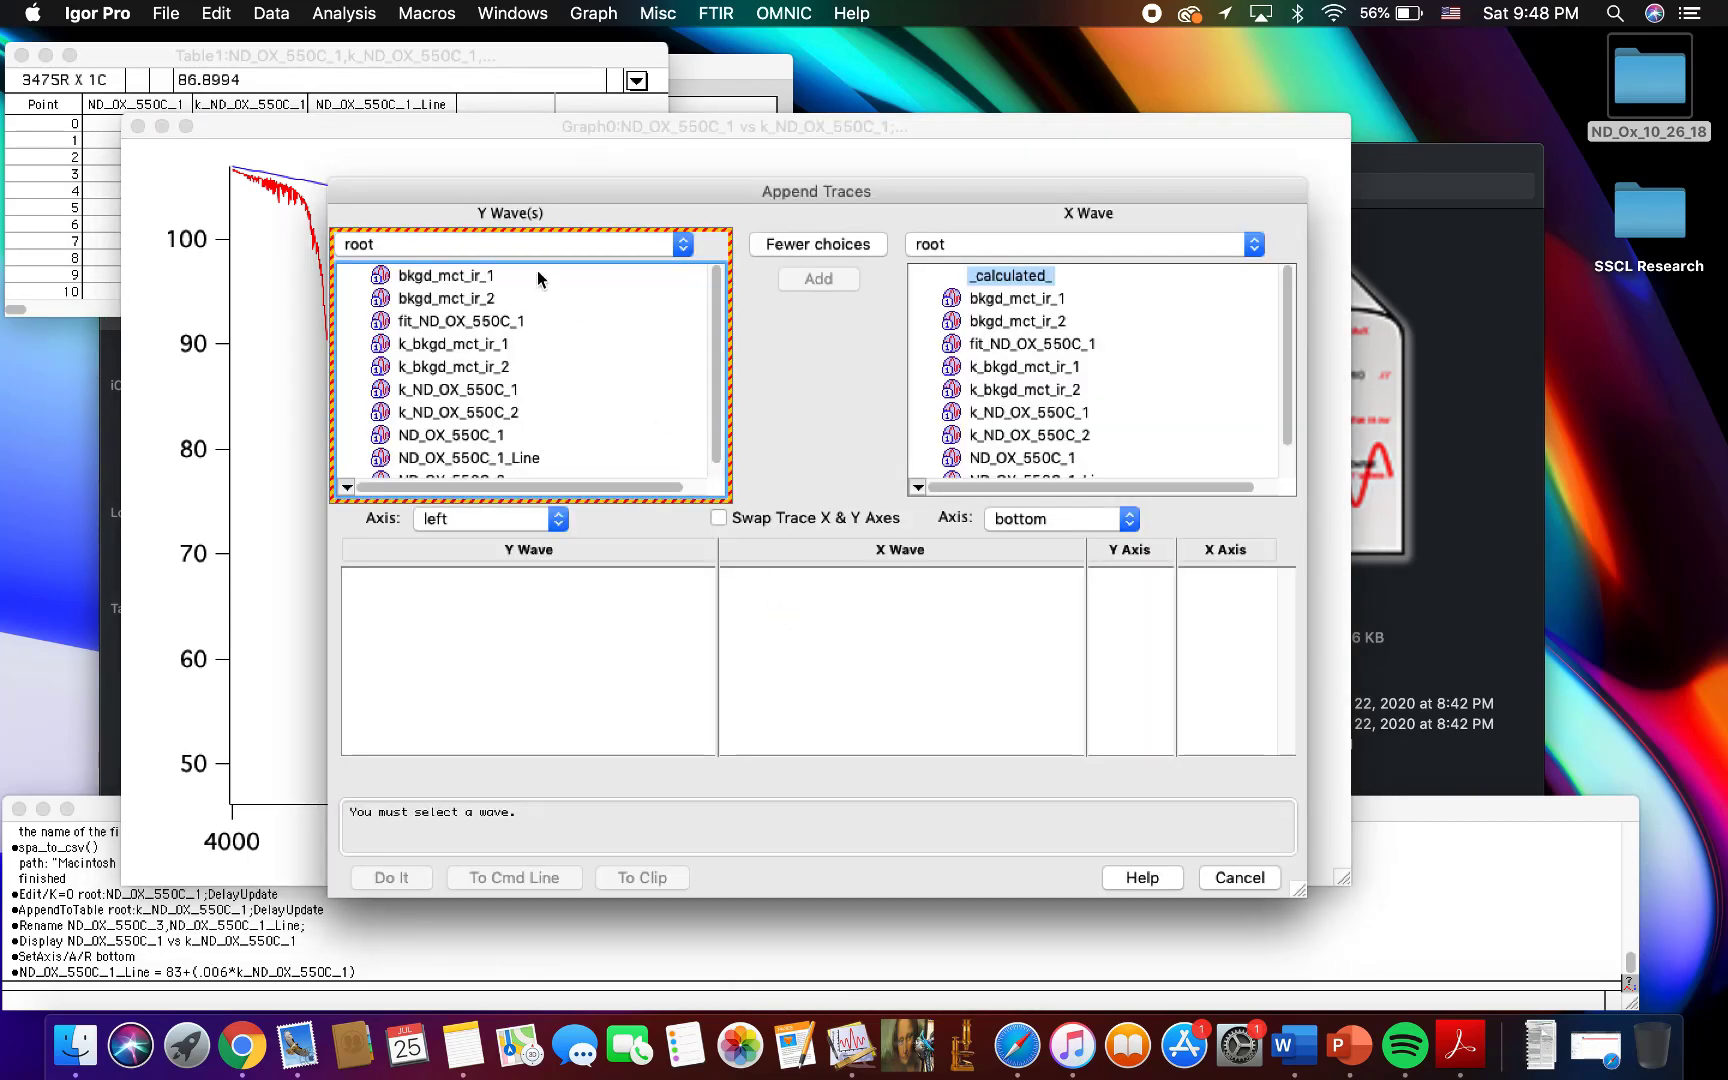
scroll(512, 335, "down", 1)
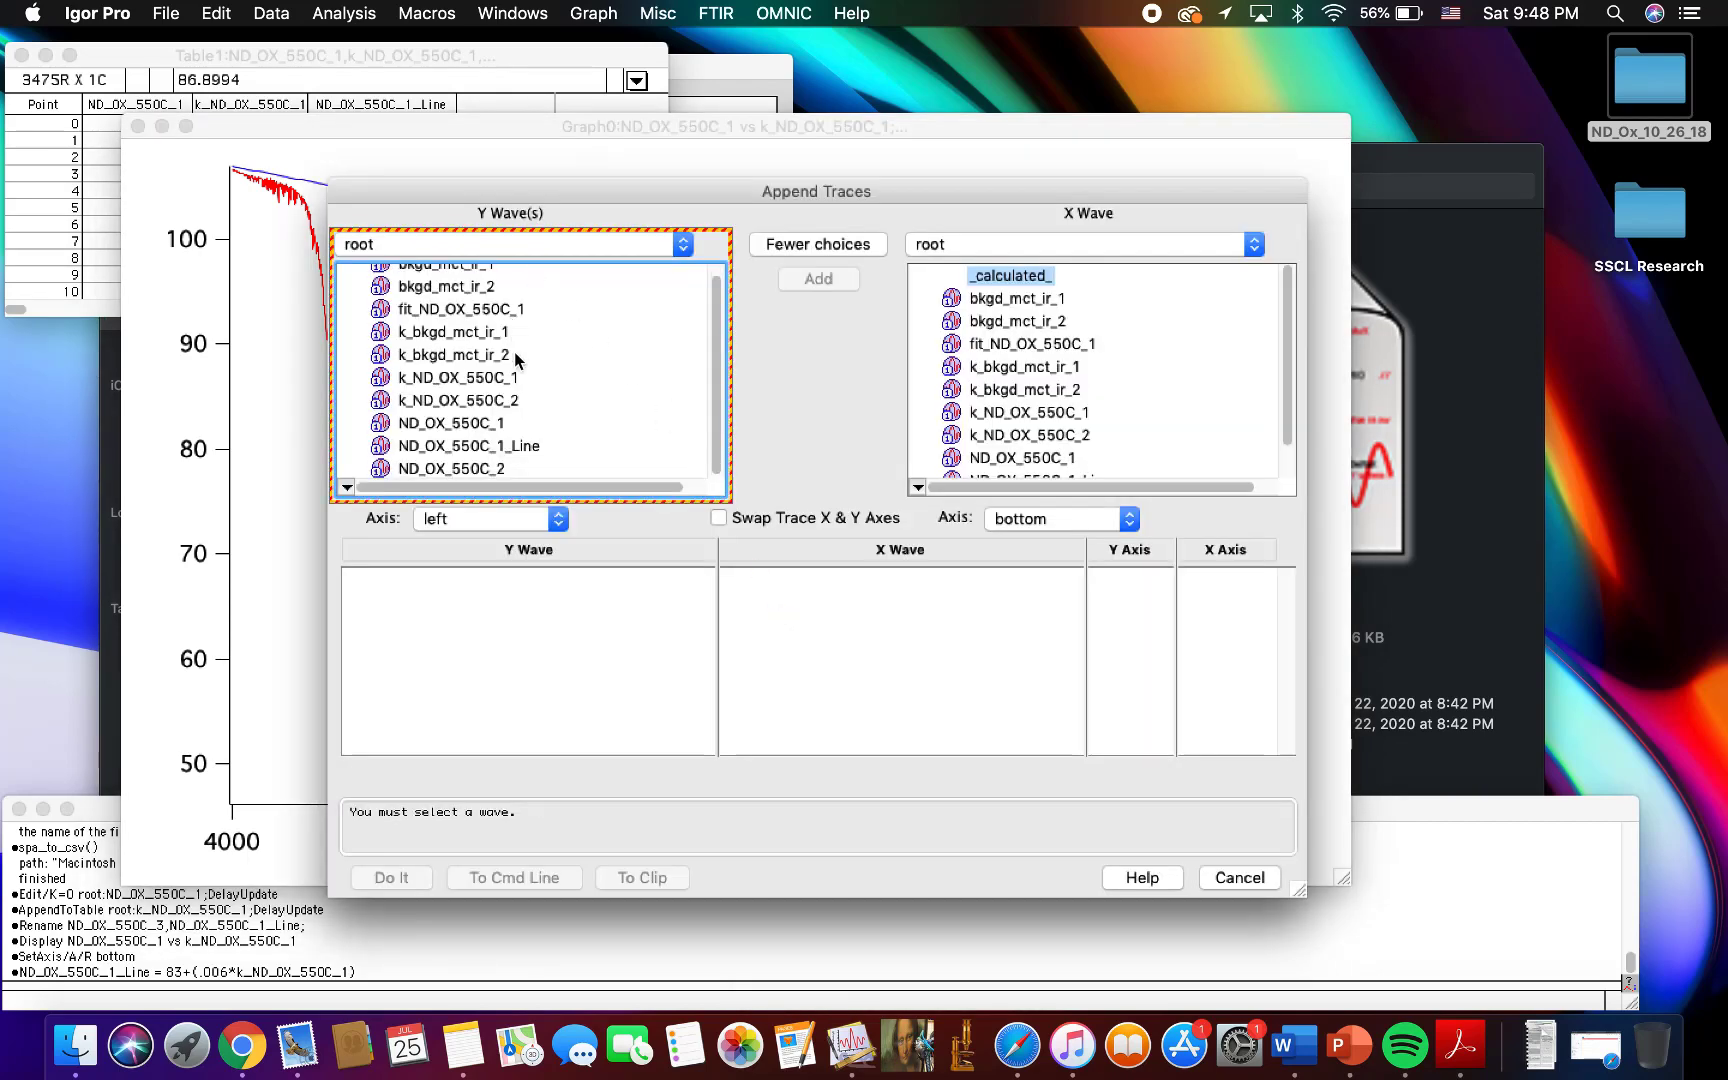
left_click(511, 456)
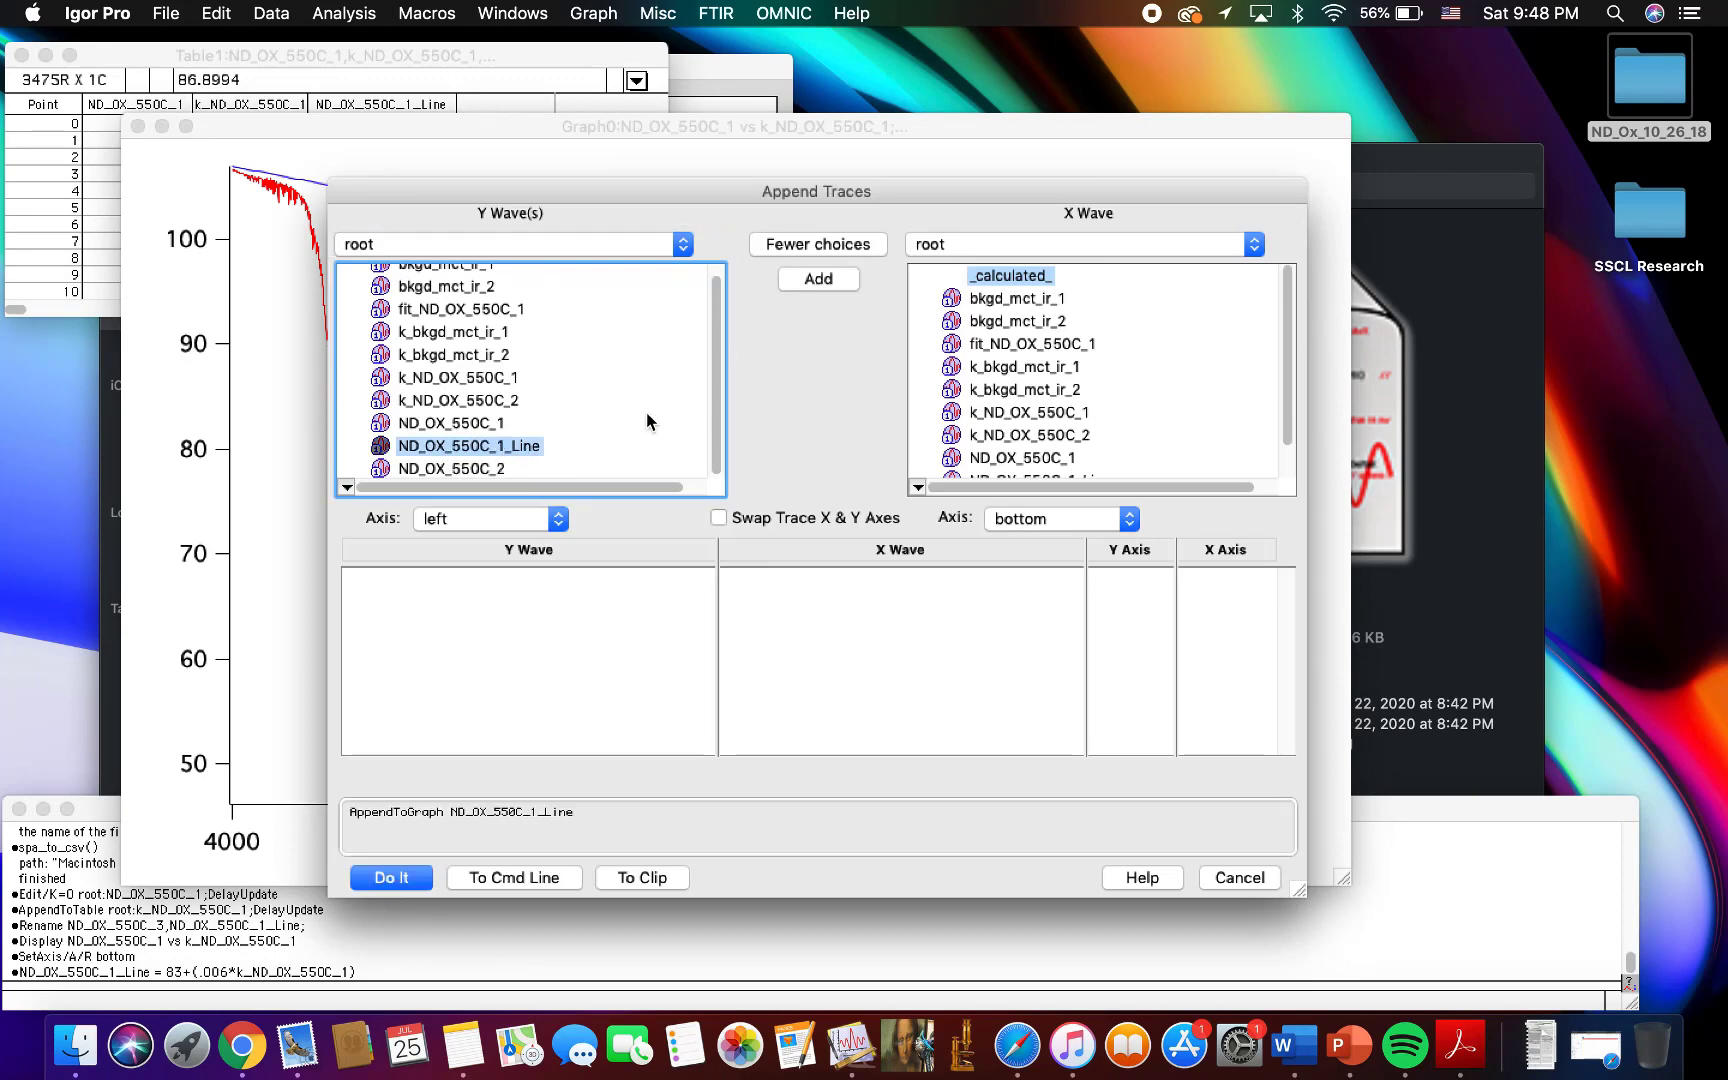
scroll(1020, 415, "down", 2)
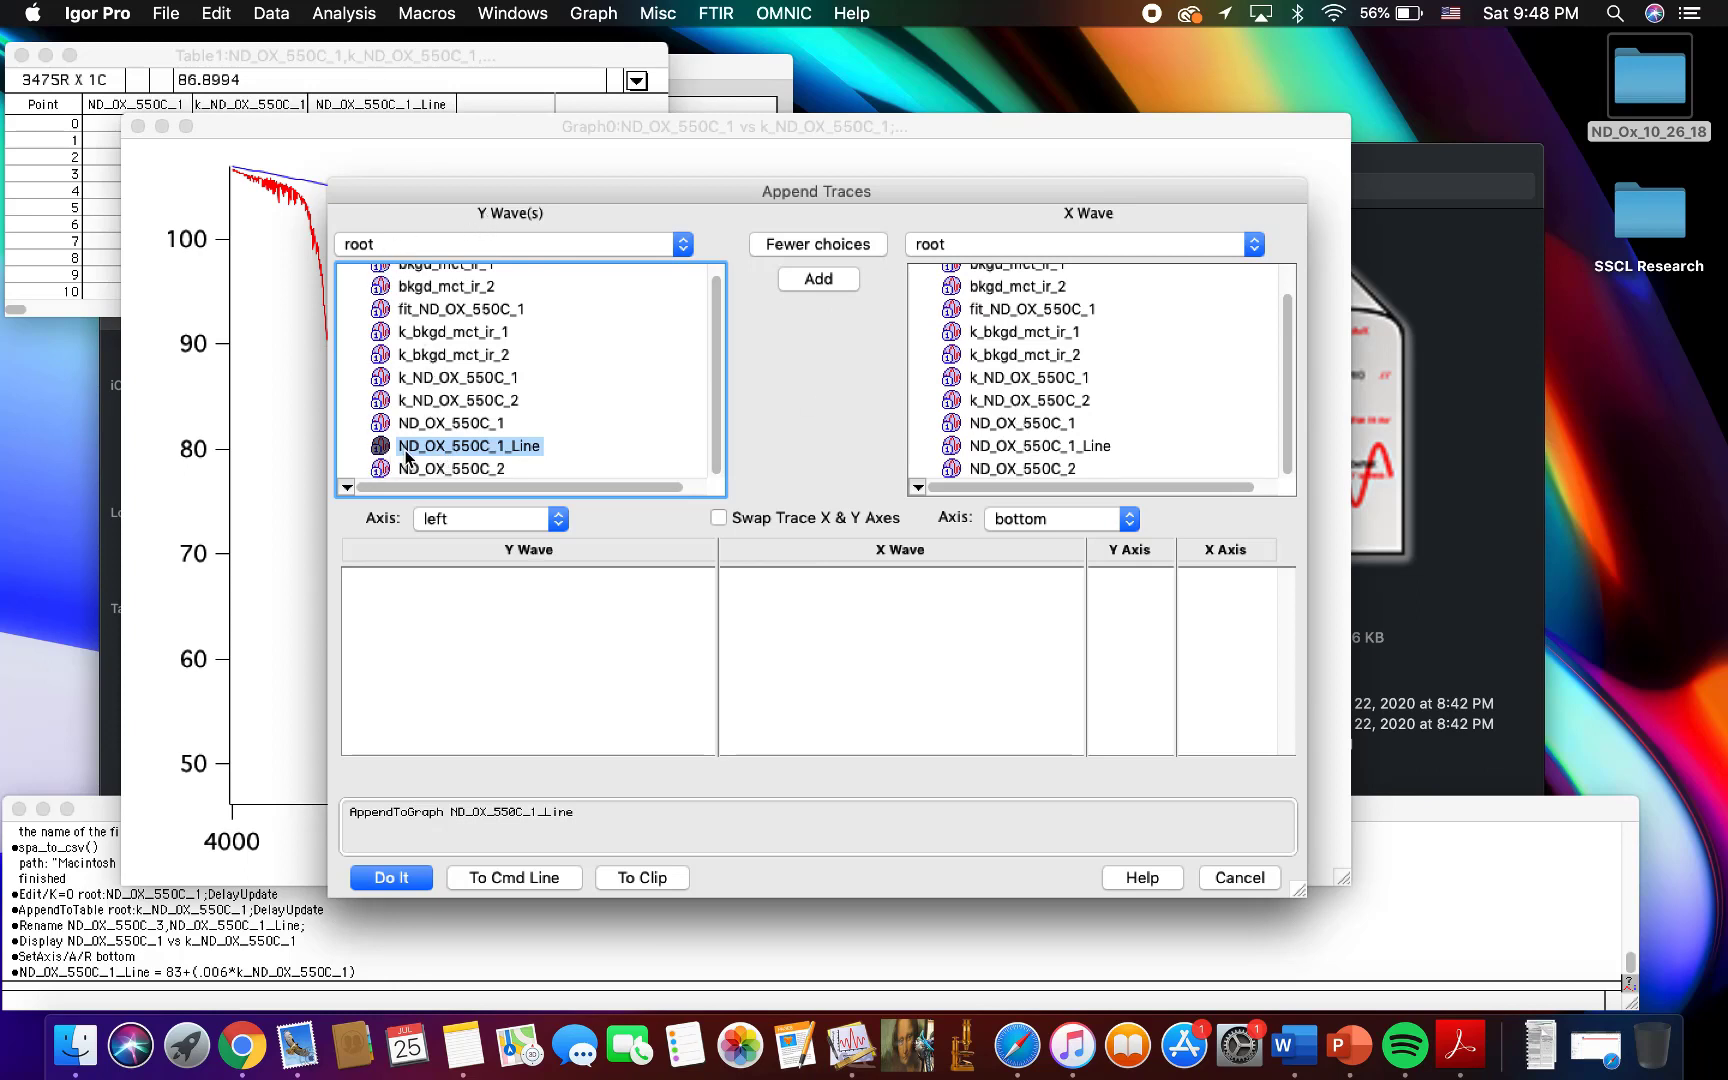
scroll(972, 436, "up", 2)
scroll(975, 435, "down", 2)
left_click(1014, 380)
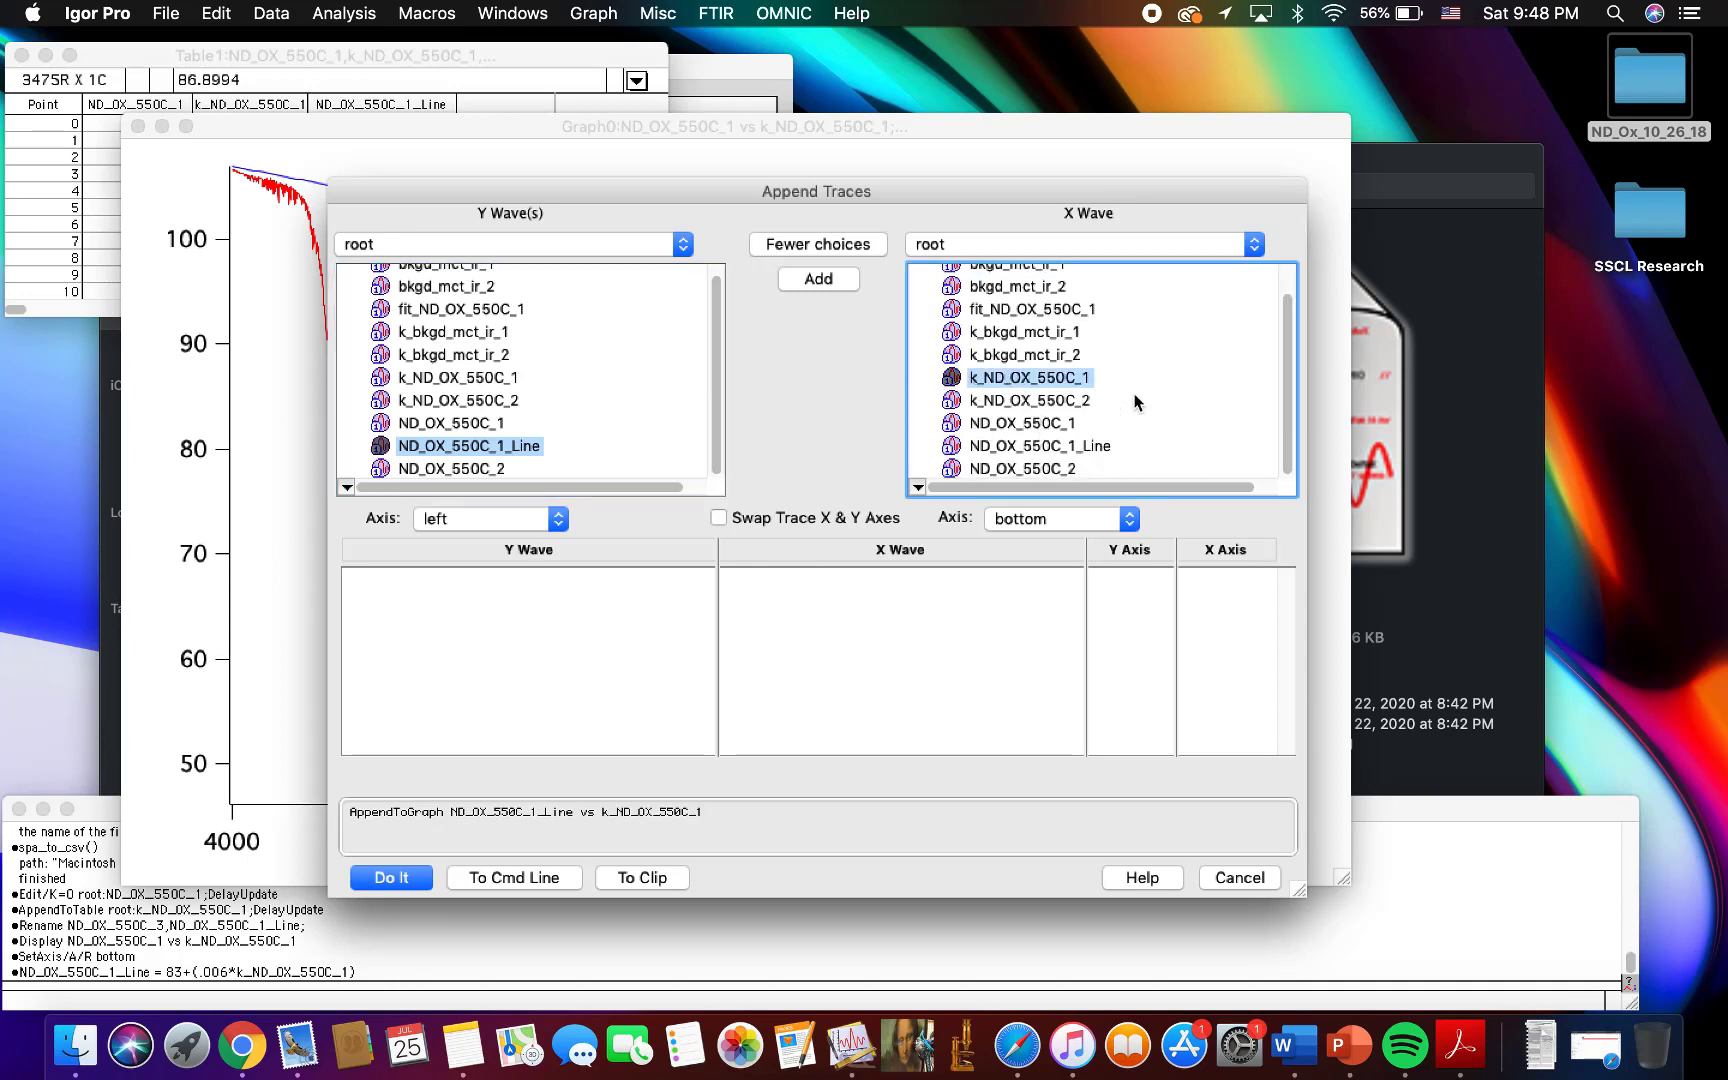
left_click(826, 278)
left_click(393, 878)
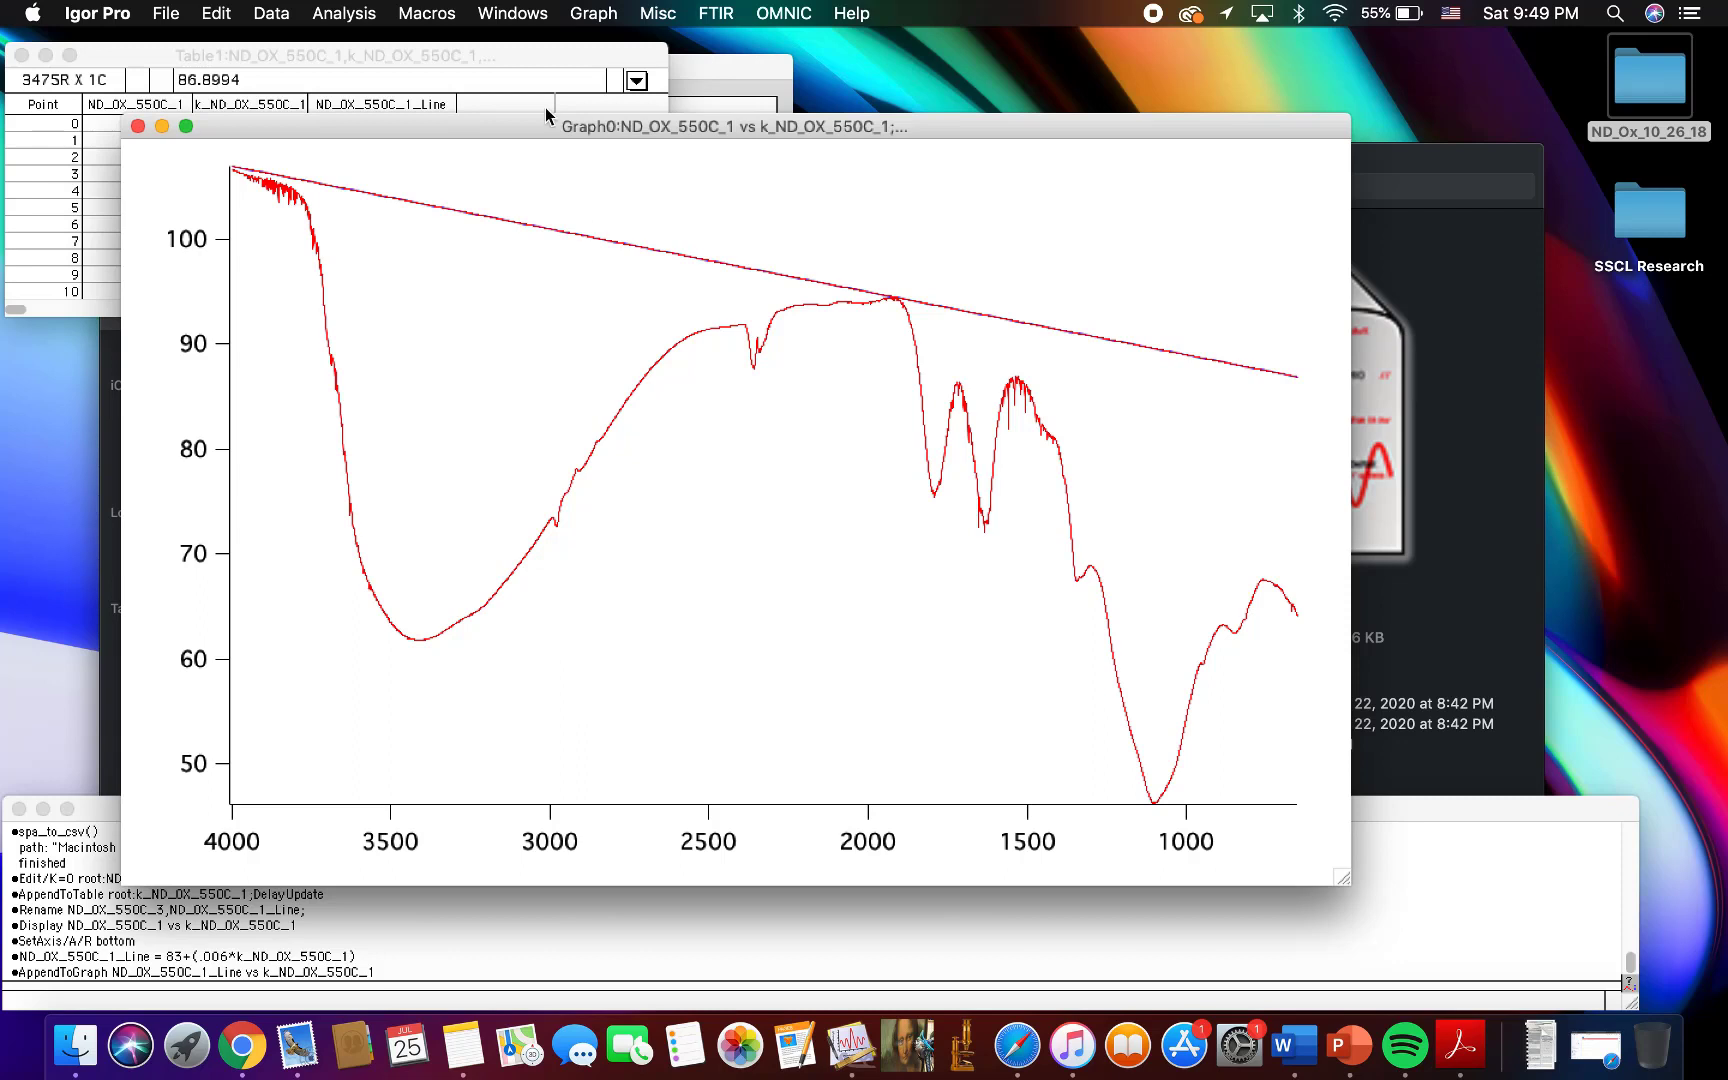
Step: Duplicate the ND_OX_550C_1_Line column into the next empty table column and enlarge the table window
left_click(474, 86)
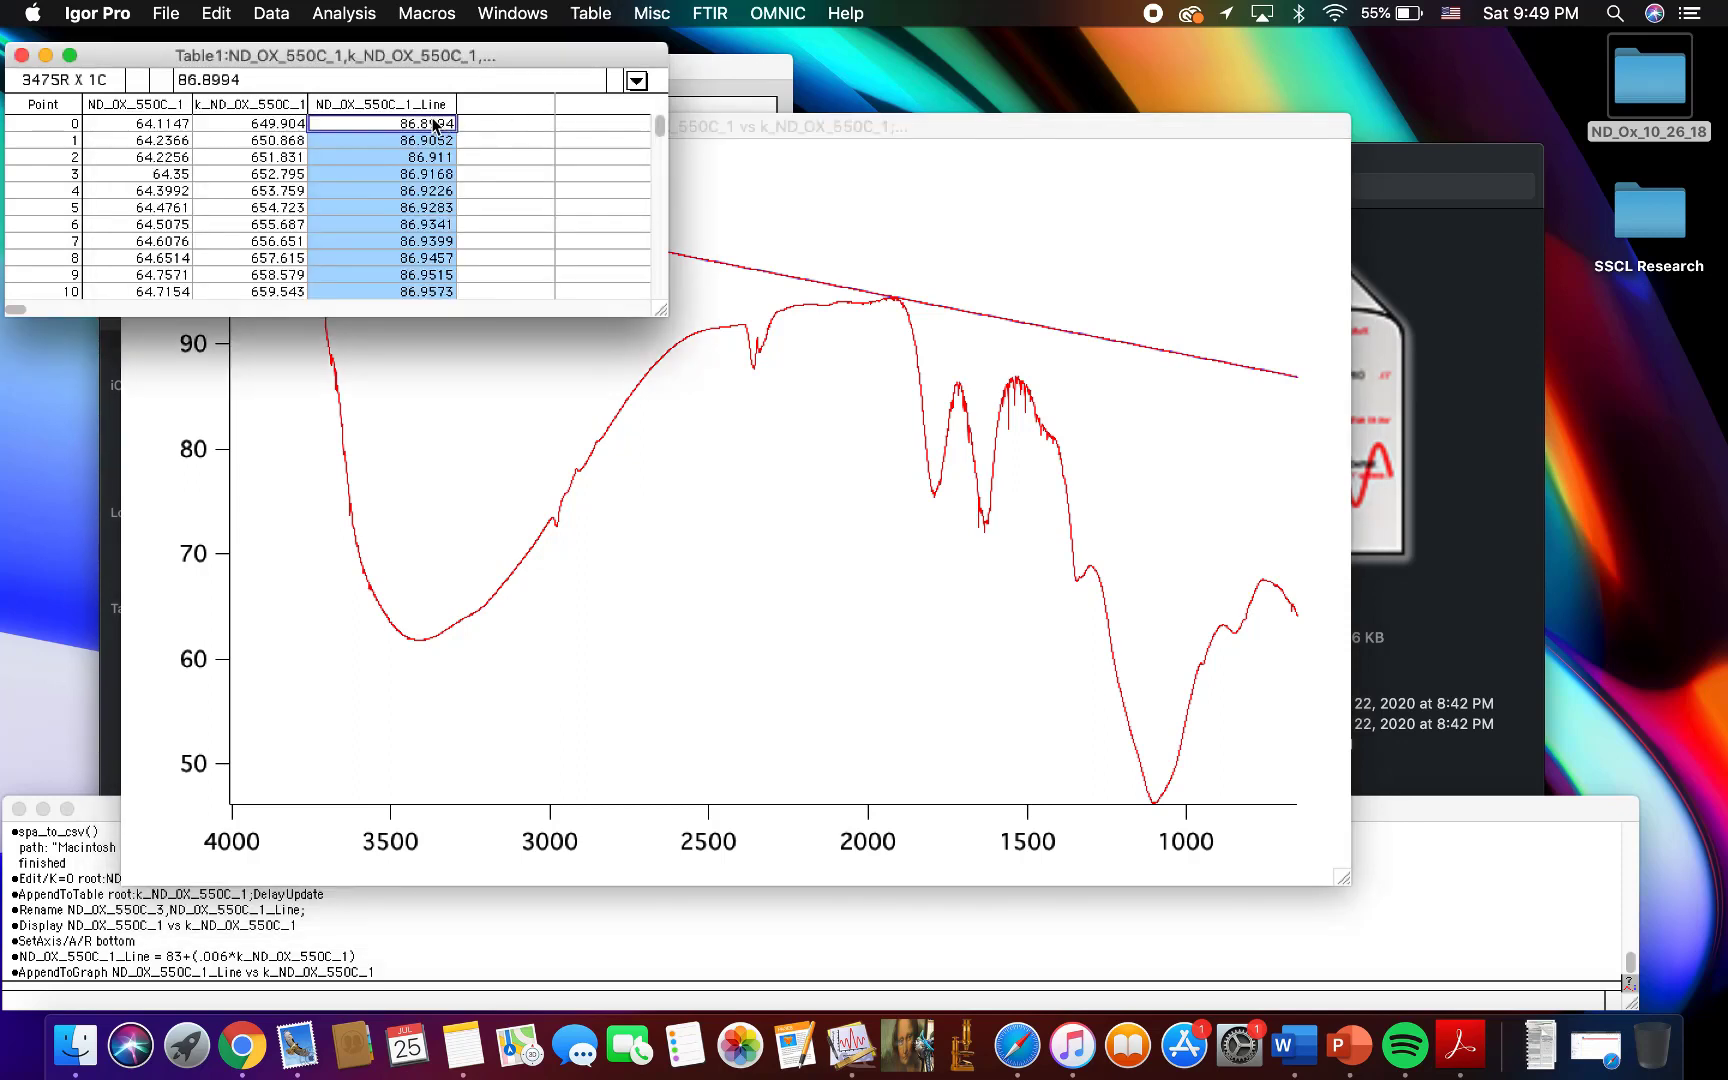
left_click(356, 117)
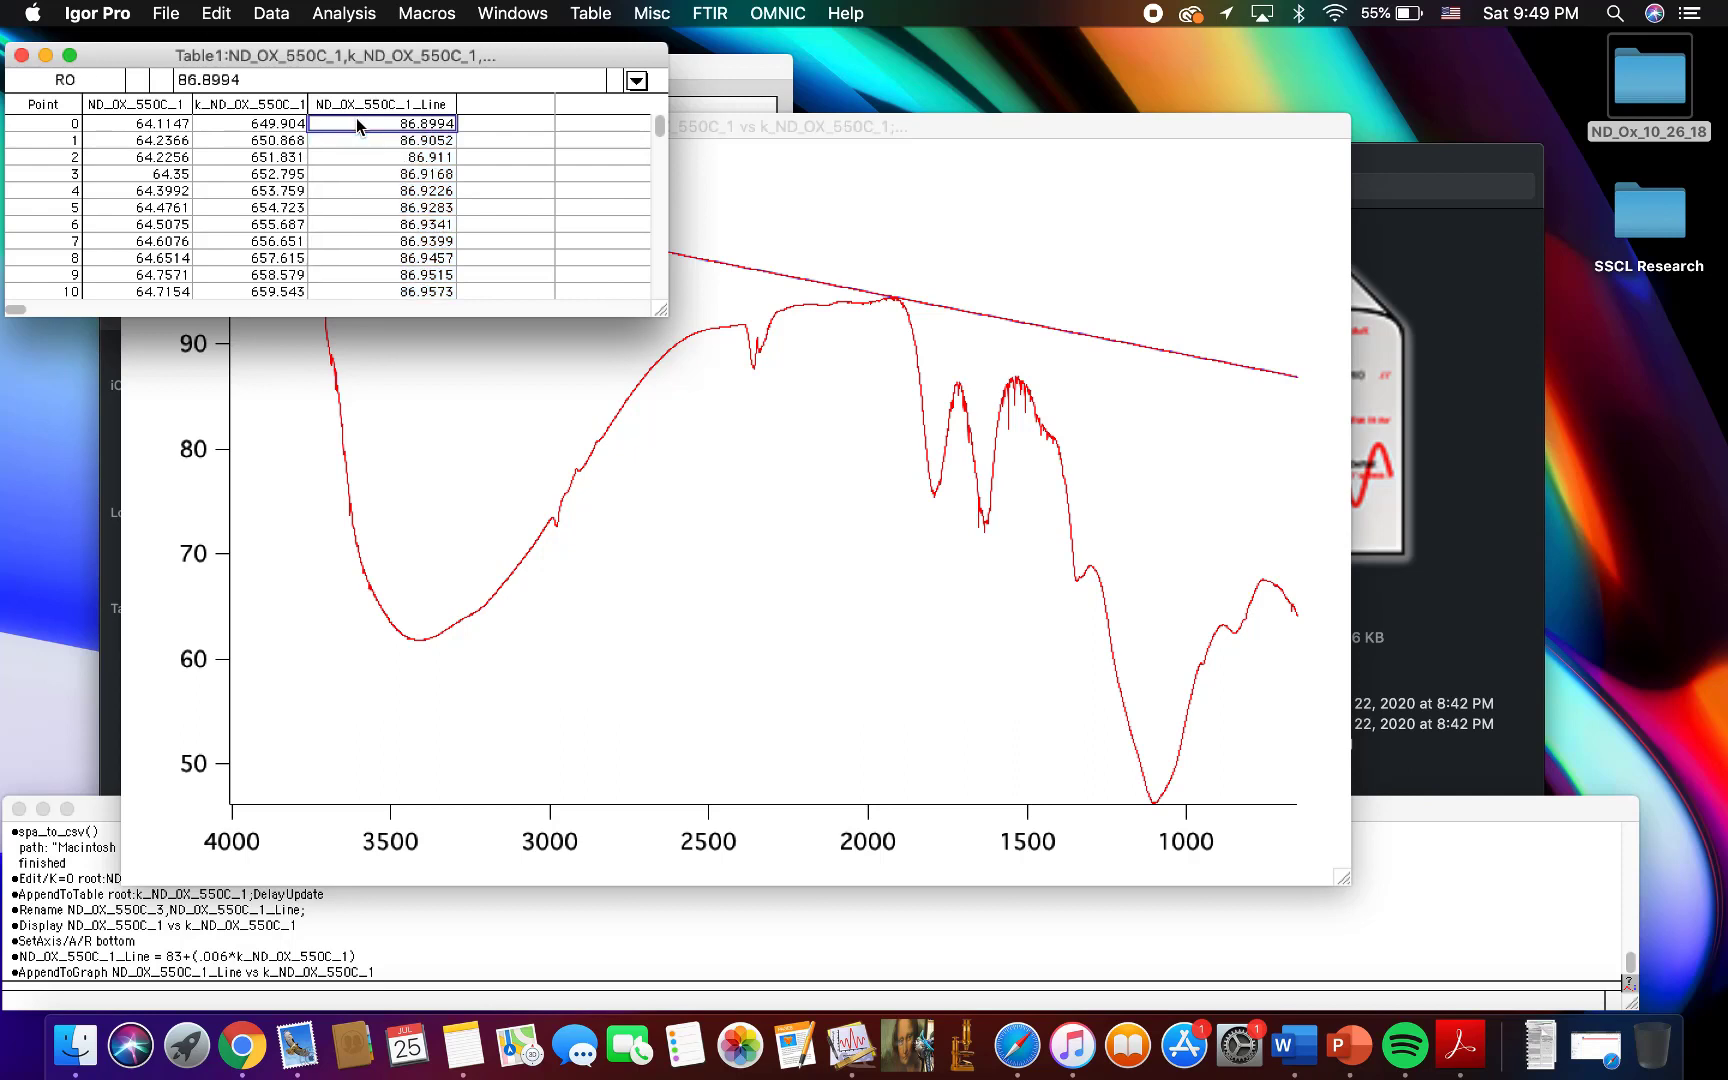
left_click(356, 111)
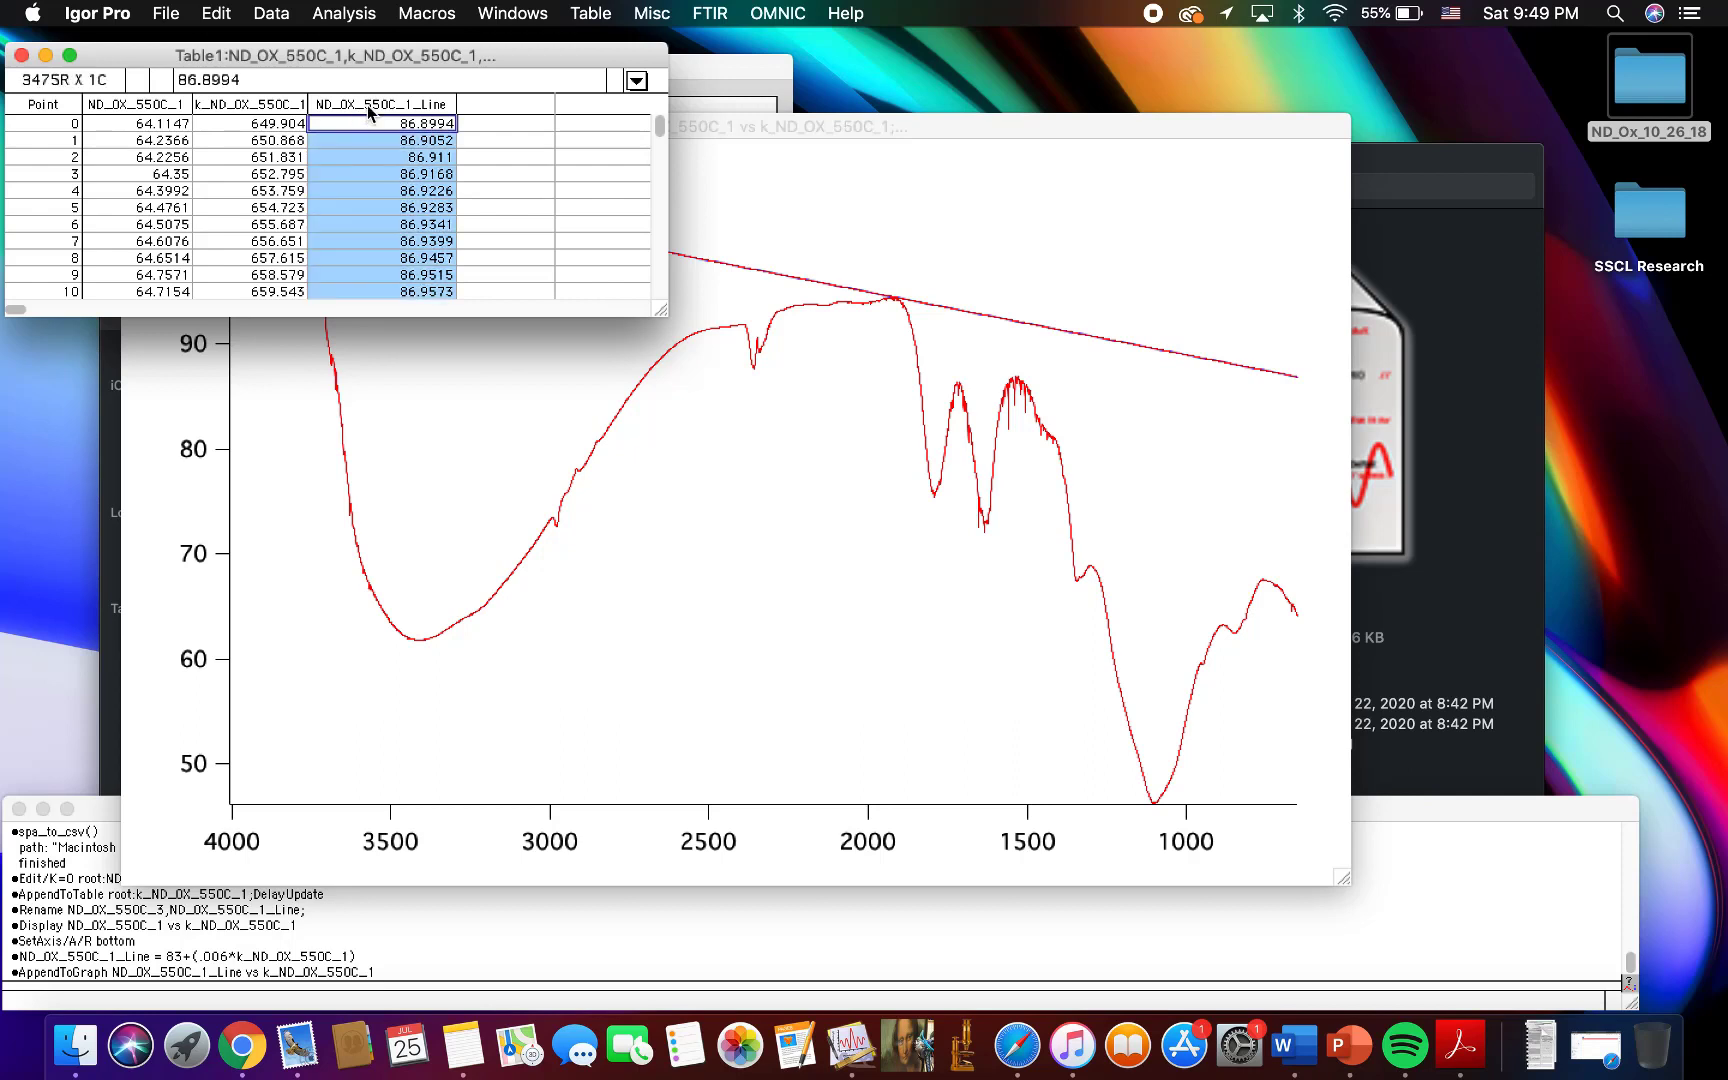
left_click(482, 122)
key("super+v")
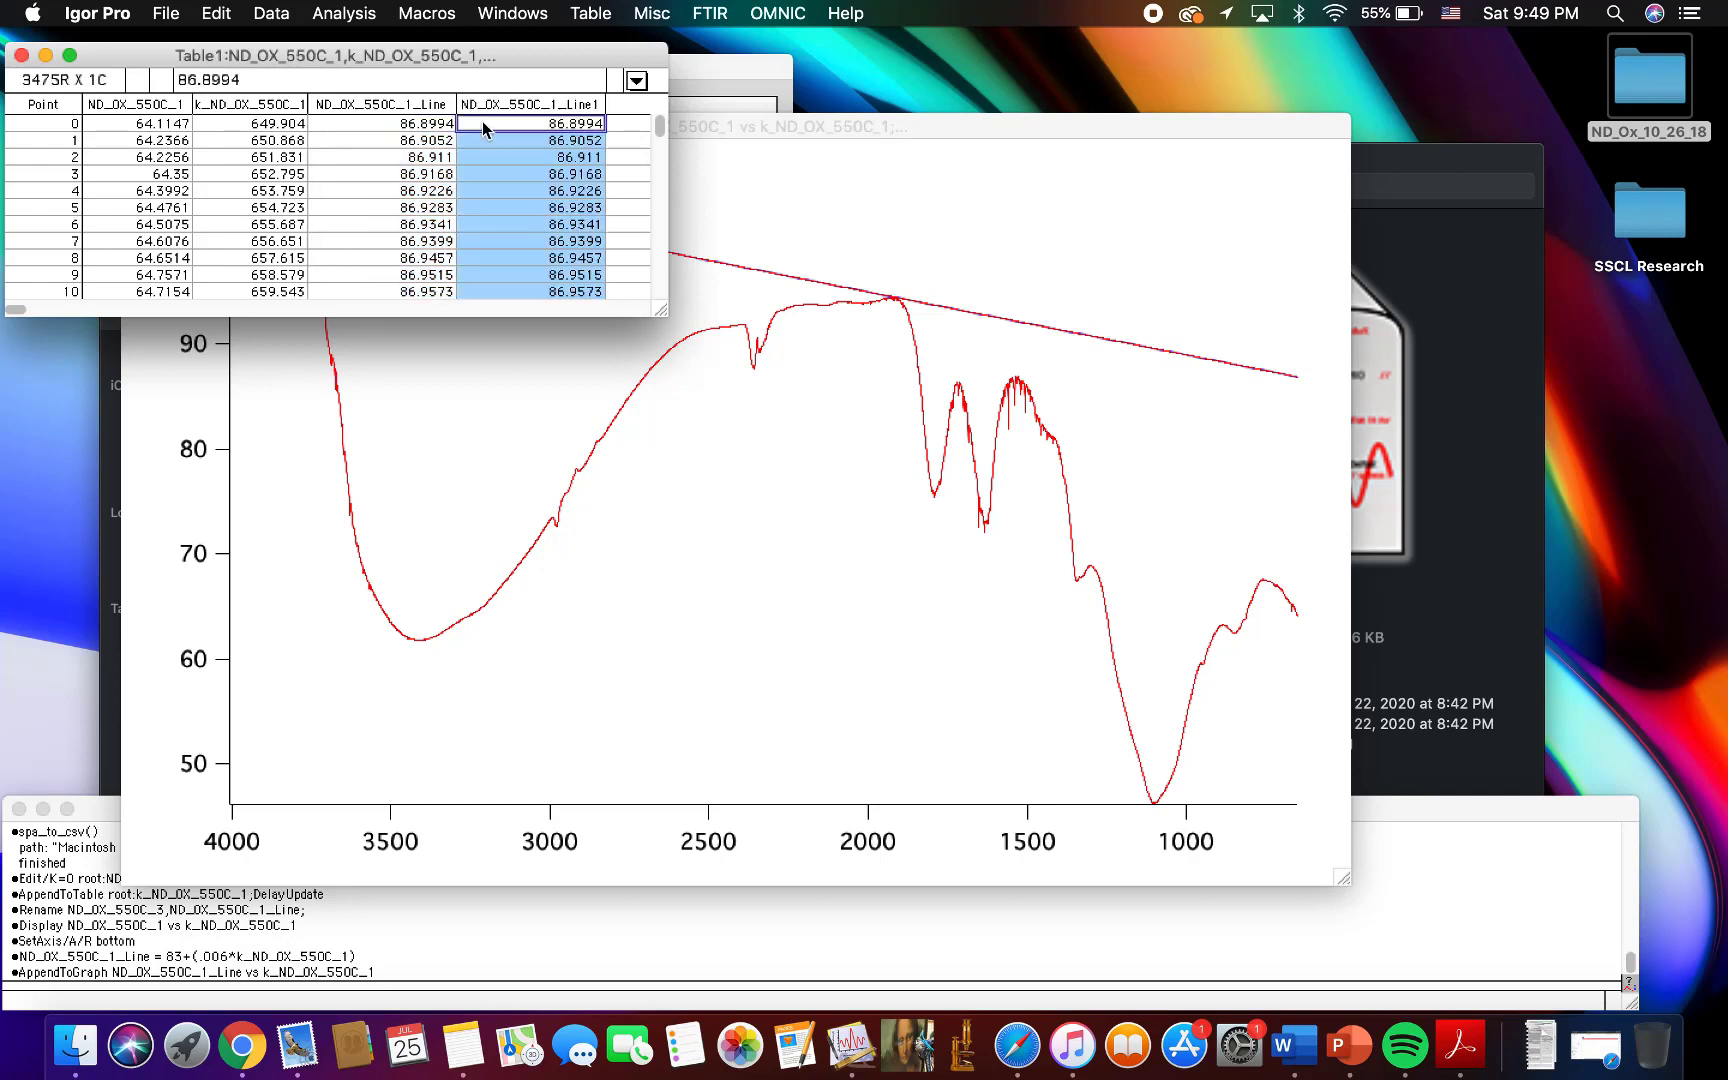
left_click_drag(661, 311, 832, 322)
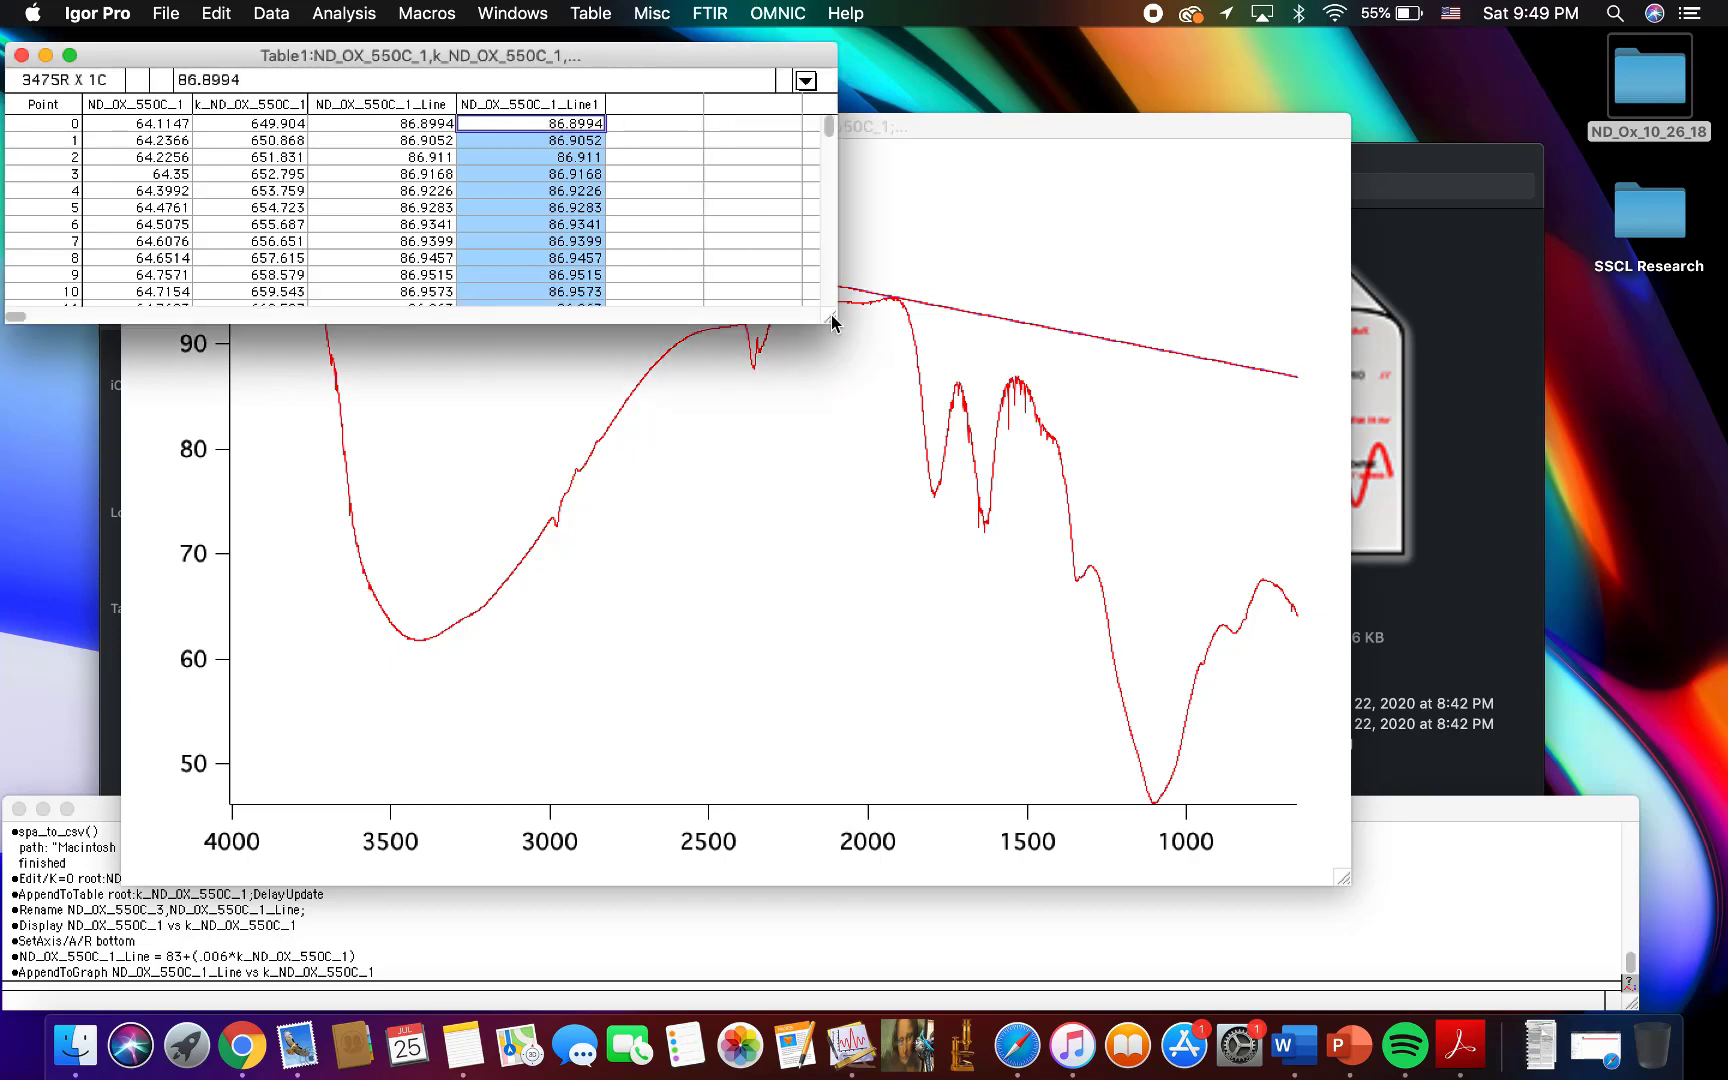
Step: Rename the duplicated wave ND_OX_550C_1_Line1 as ND_OX_550C_1_Norm
right_click(533, 109)
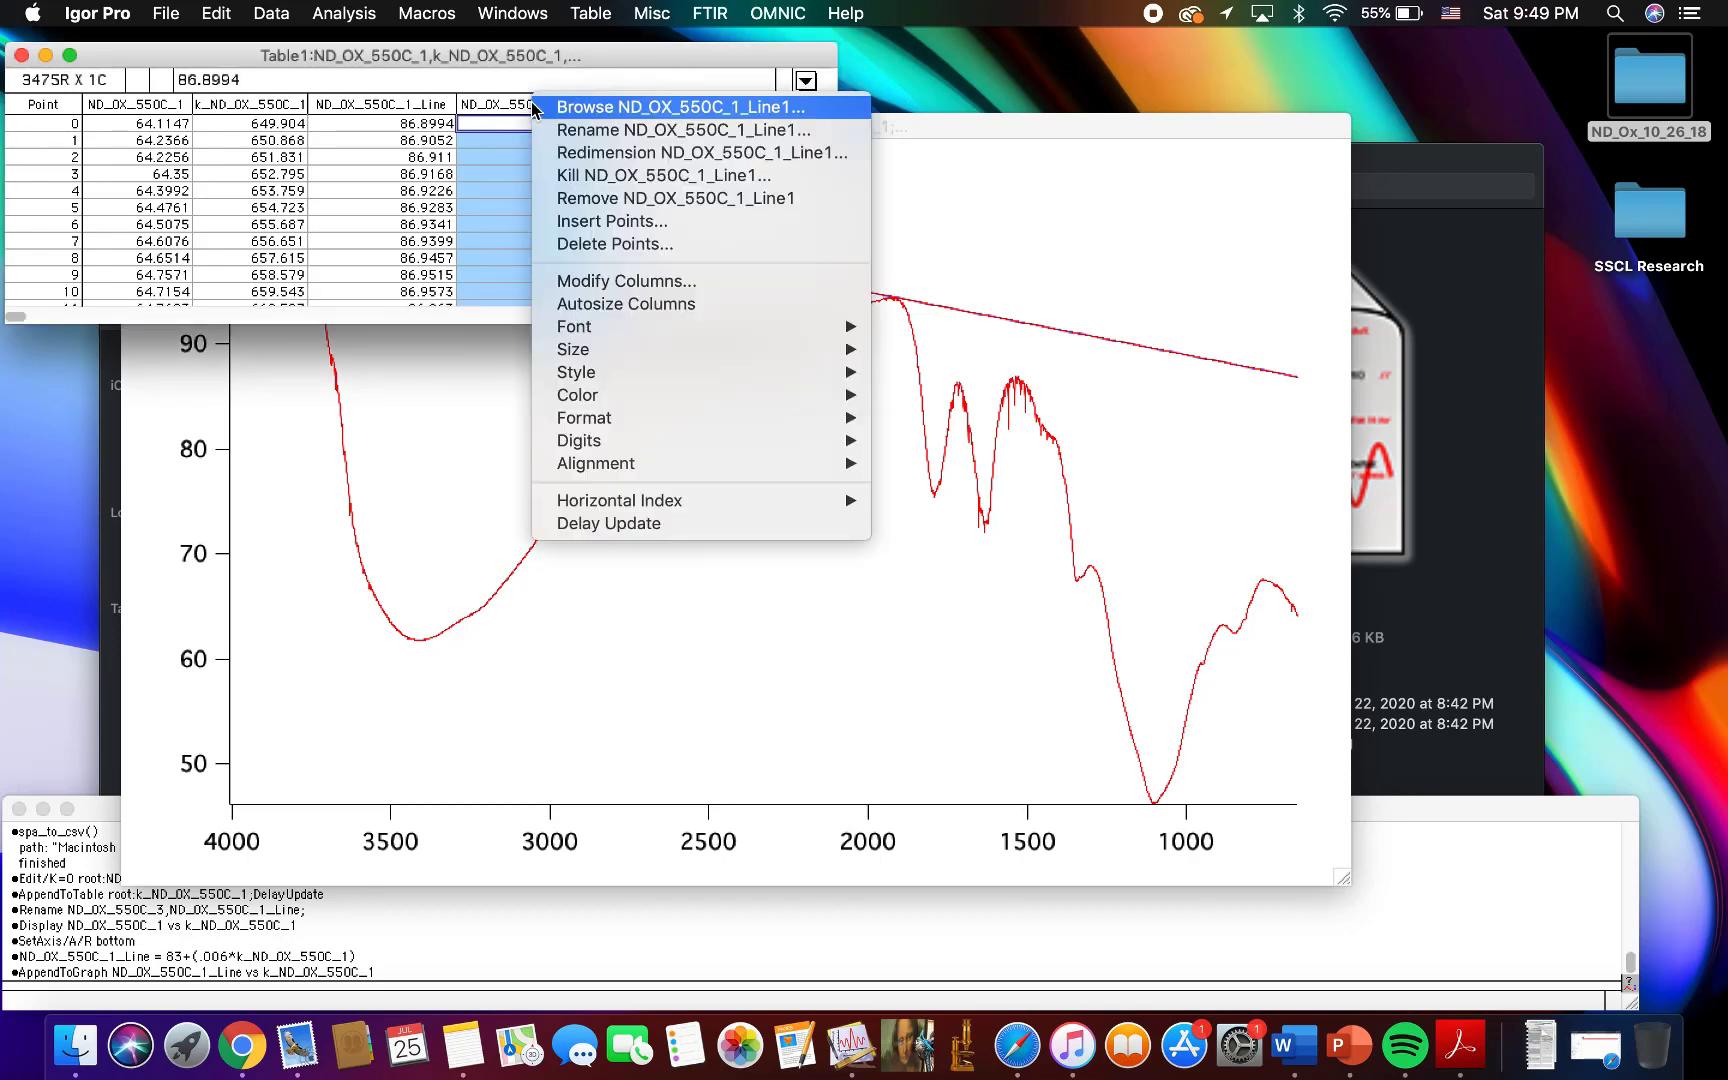
left_click(578, 128)
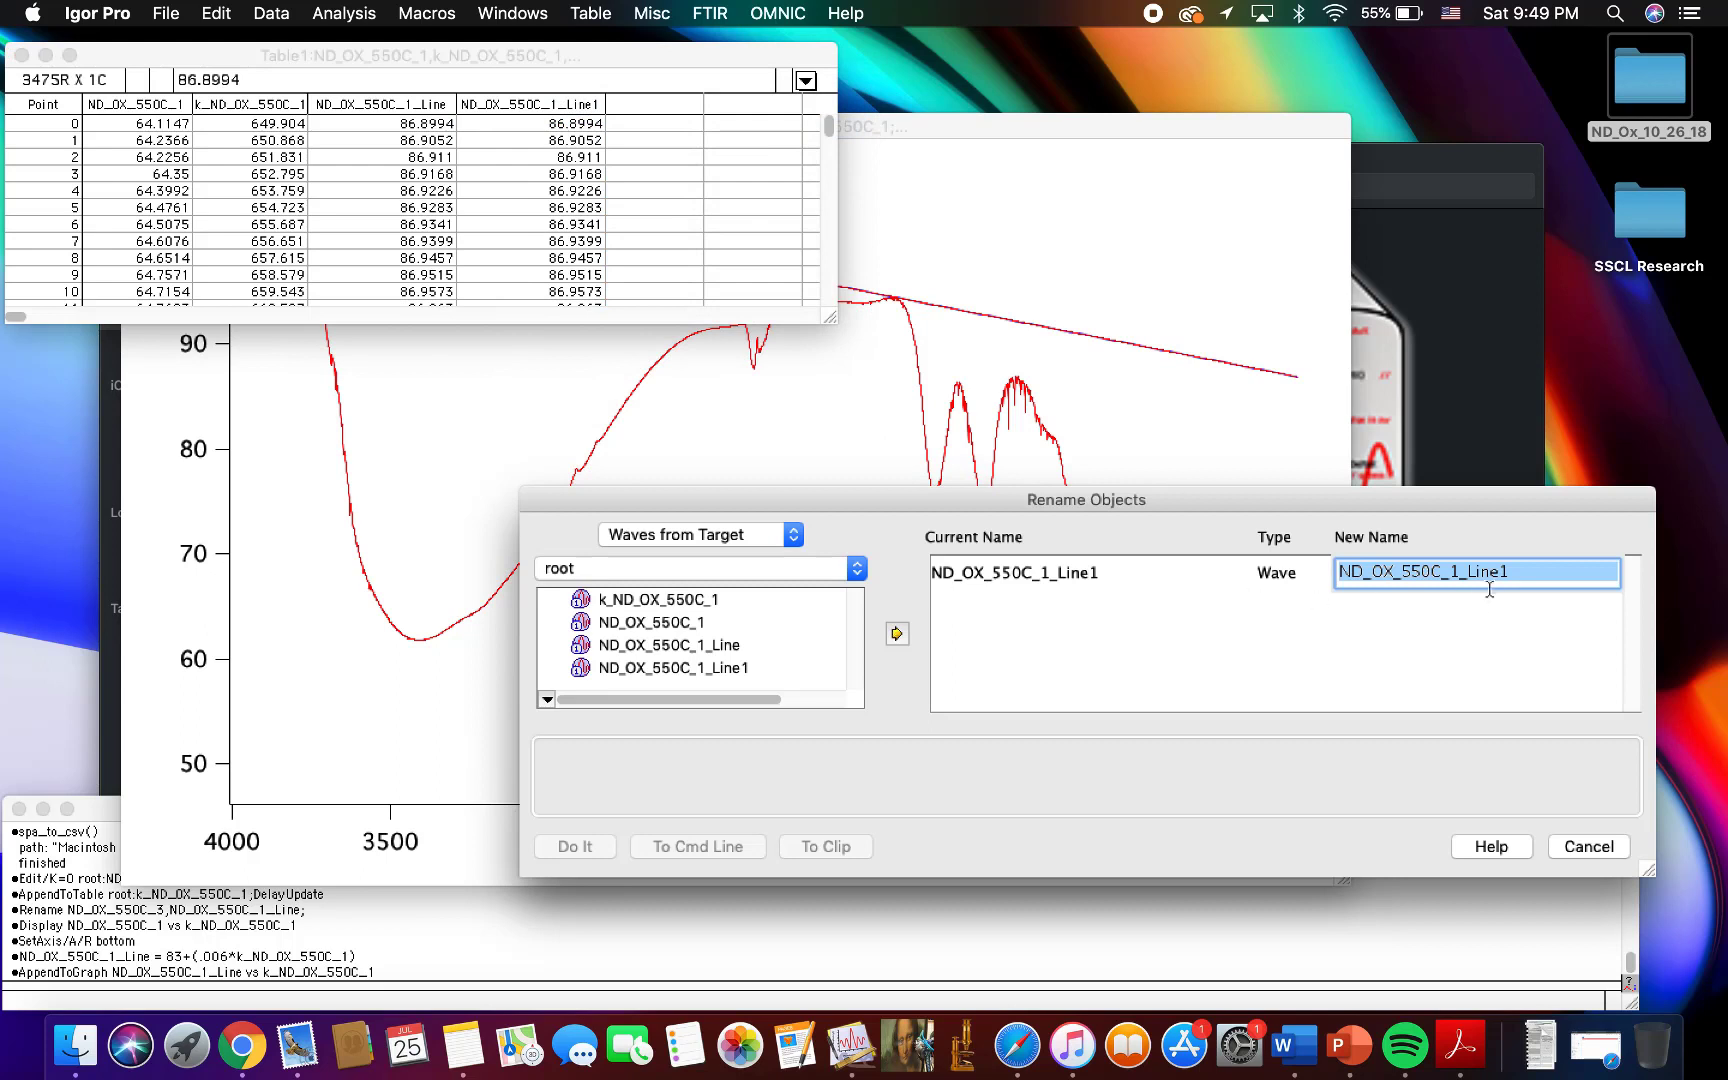
left_click(1523, 580)
left_click_drag(1523, 580, 1472, 578)
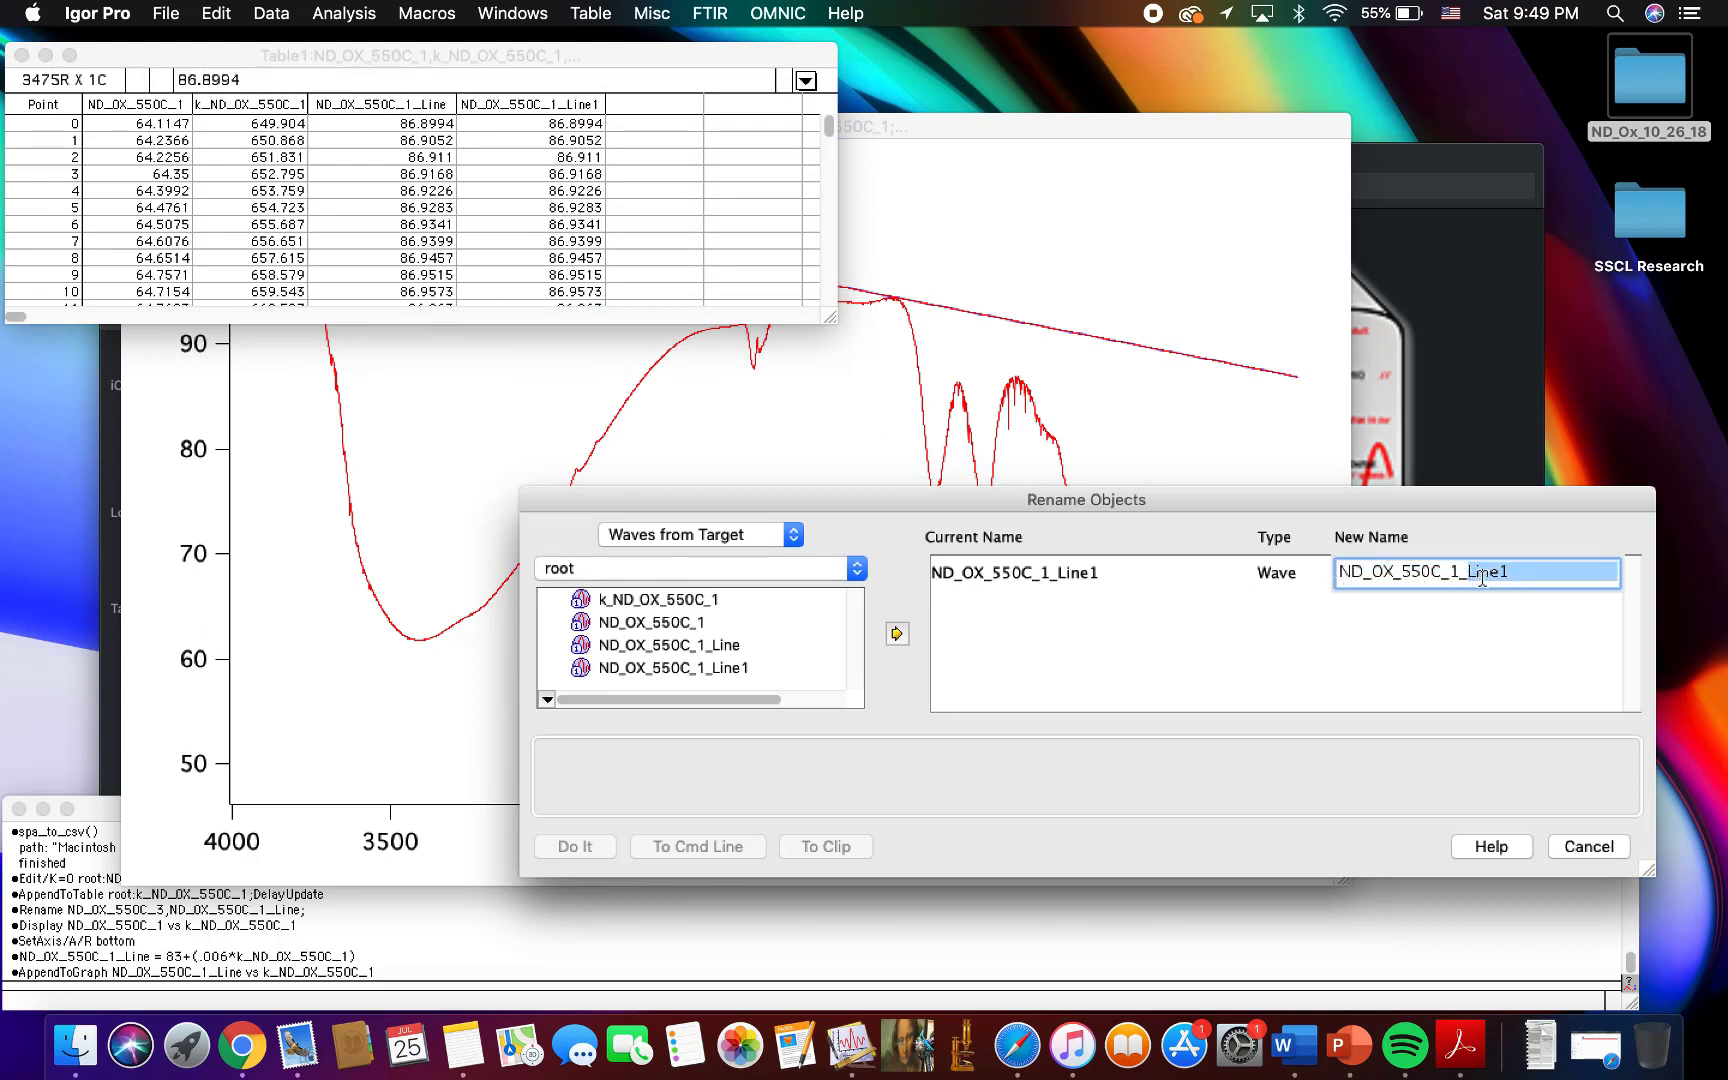
type("Norm")
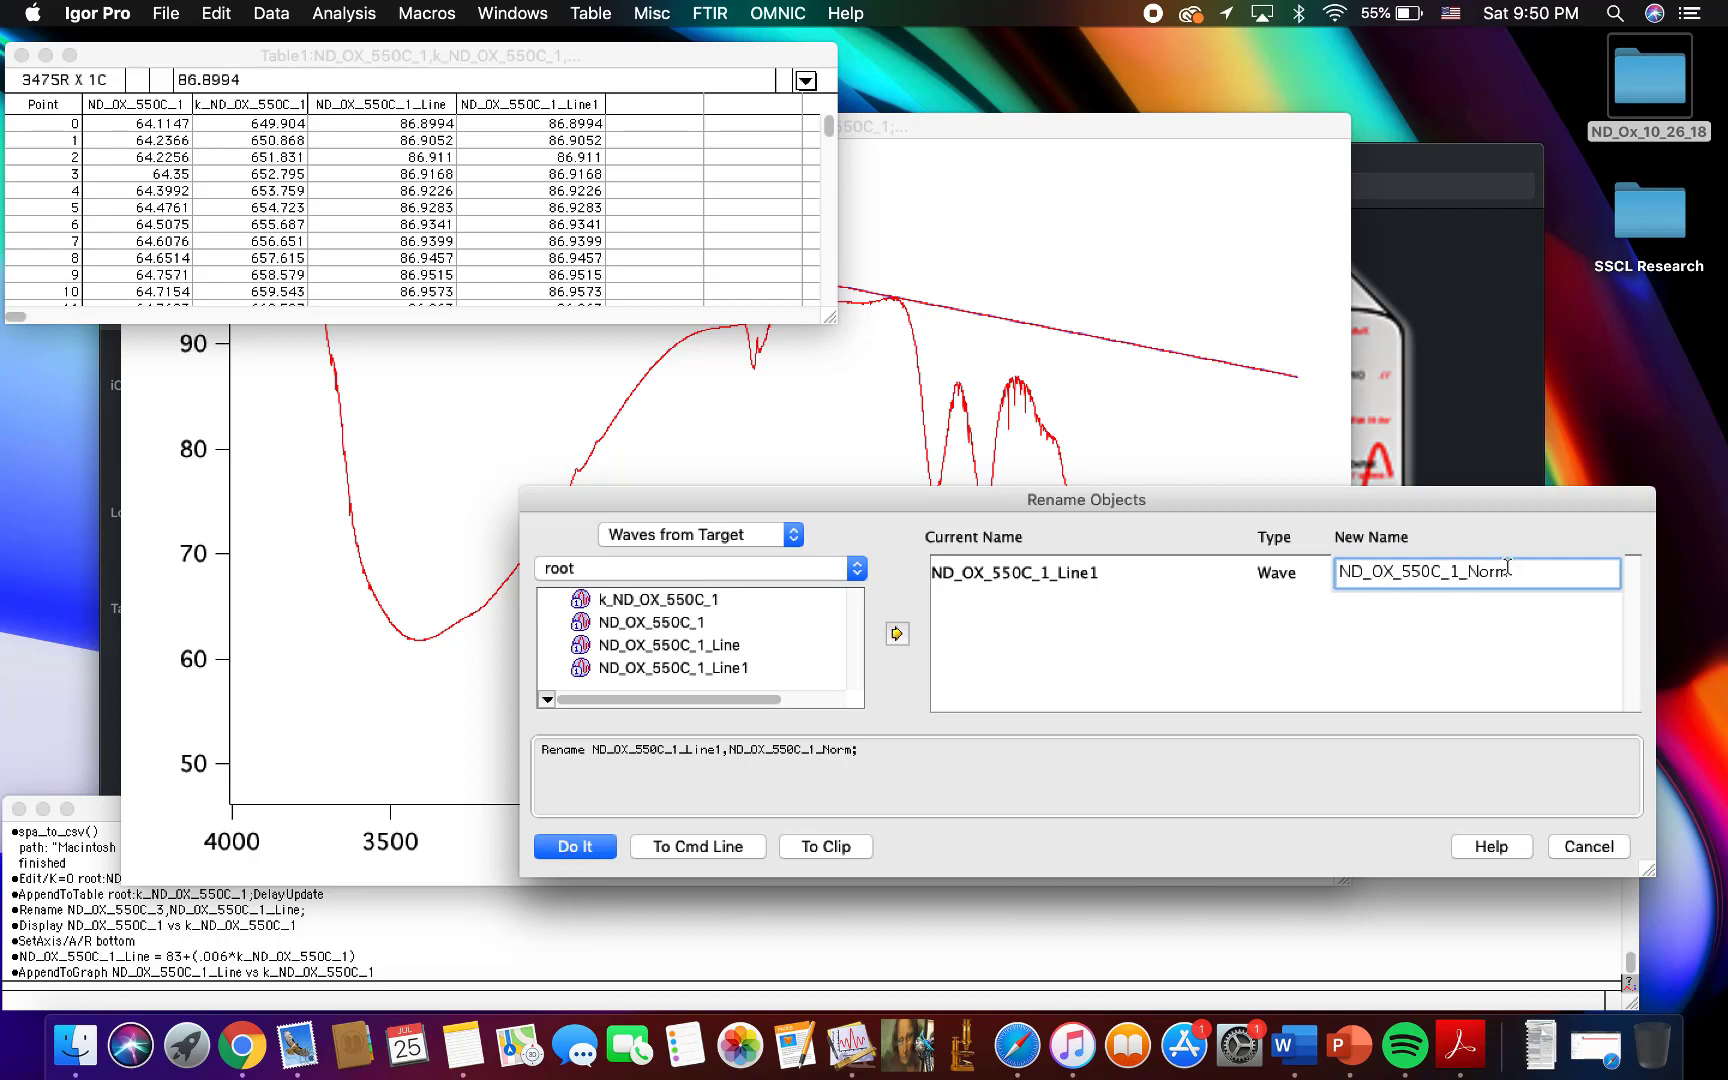
left_click(570, 846)
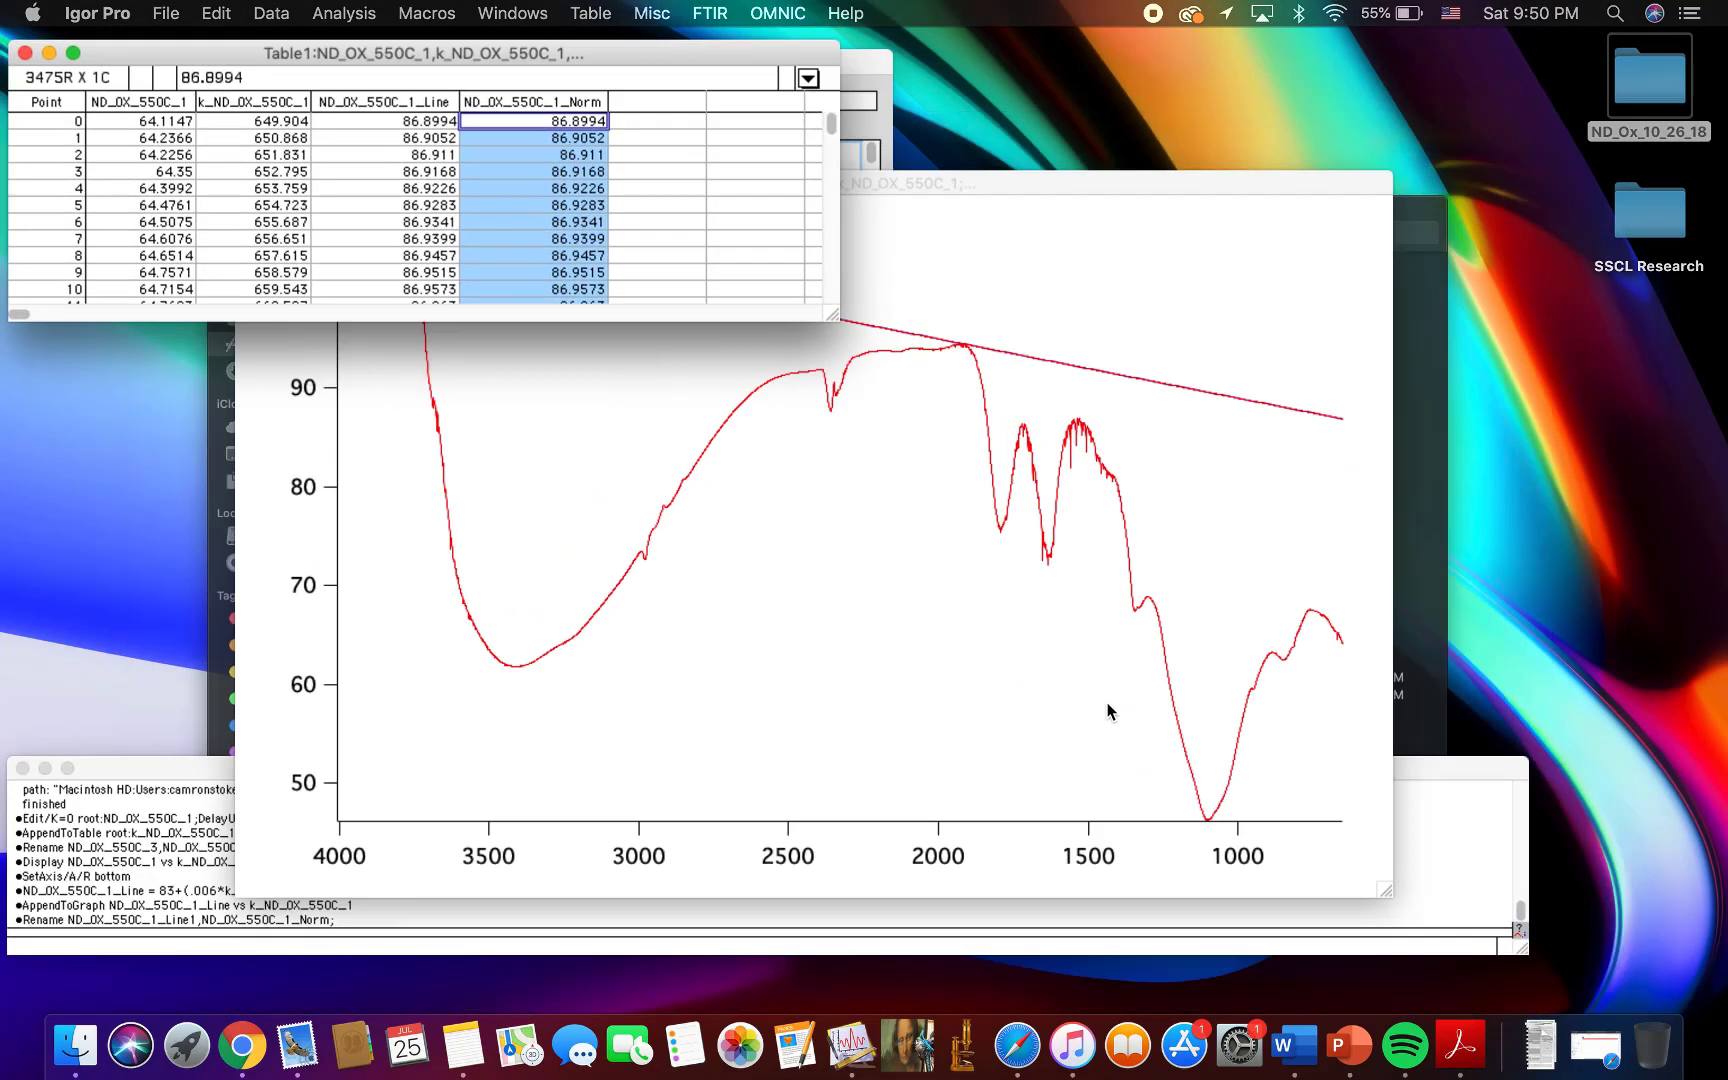
Step: Copy the formula Norm = y_wave/line from the KM transform note in Notes and paste it into Igor Pro's command line
key("ctrl+Up")
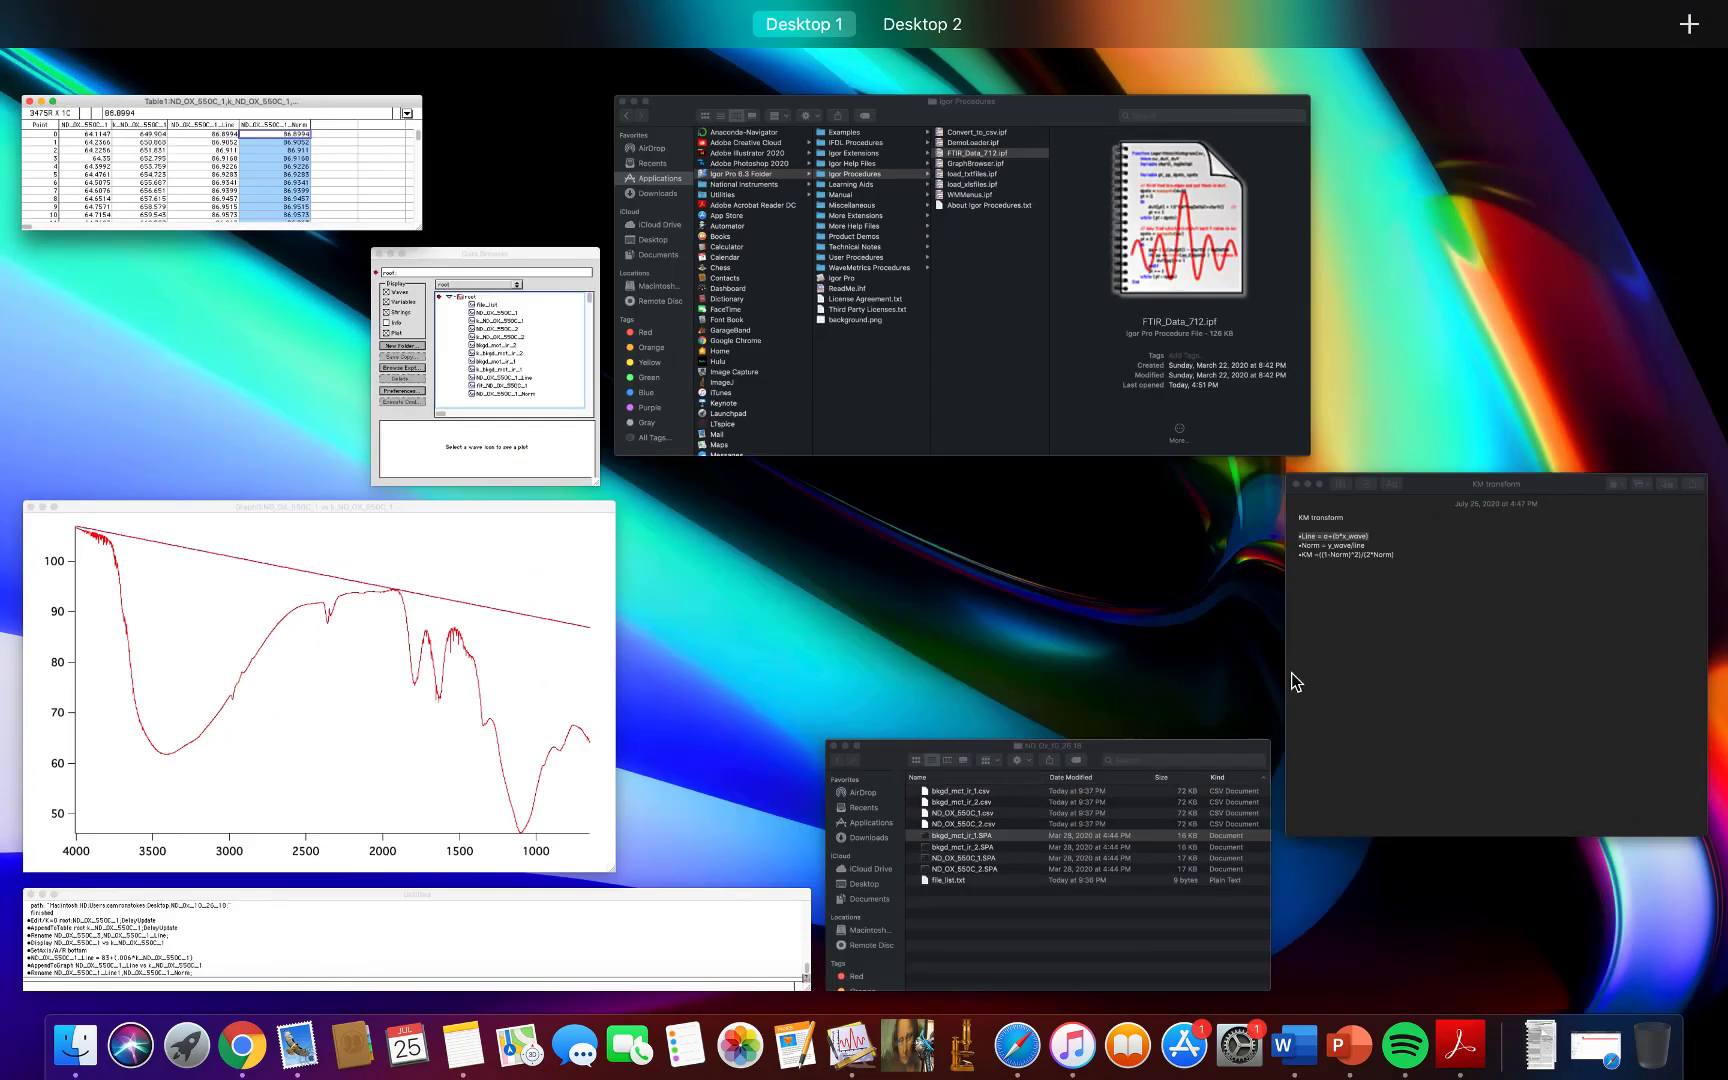
left_click(1384, 664)
double_click(593, 328)
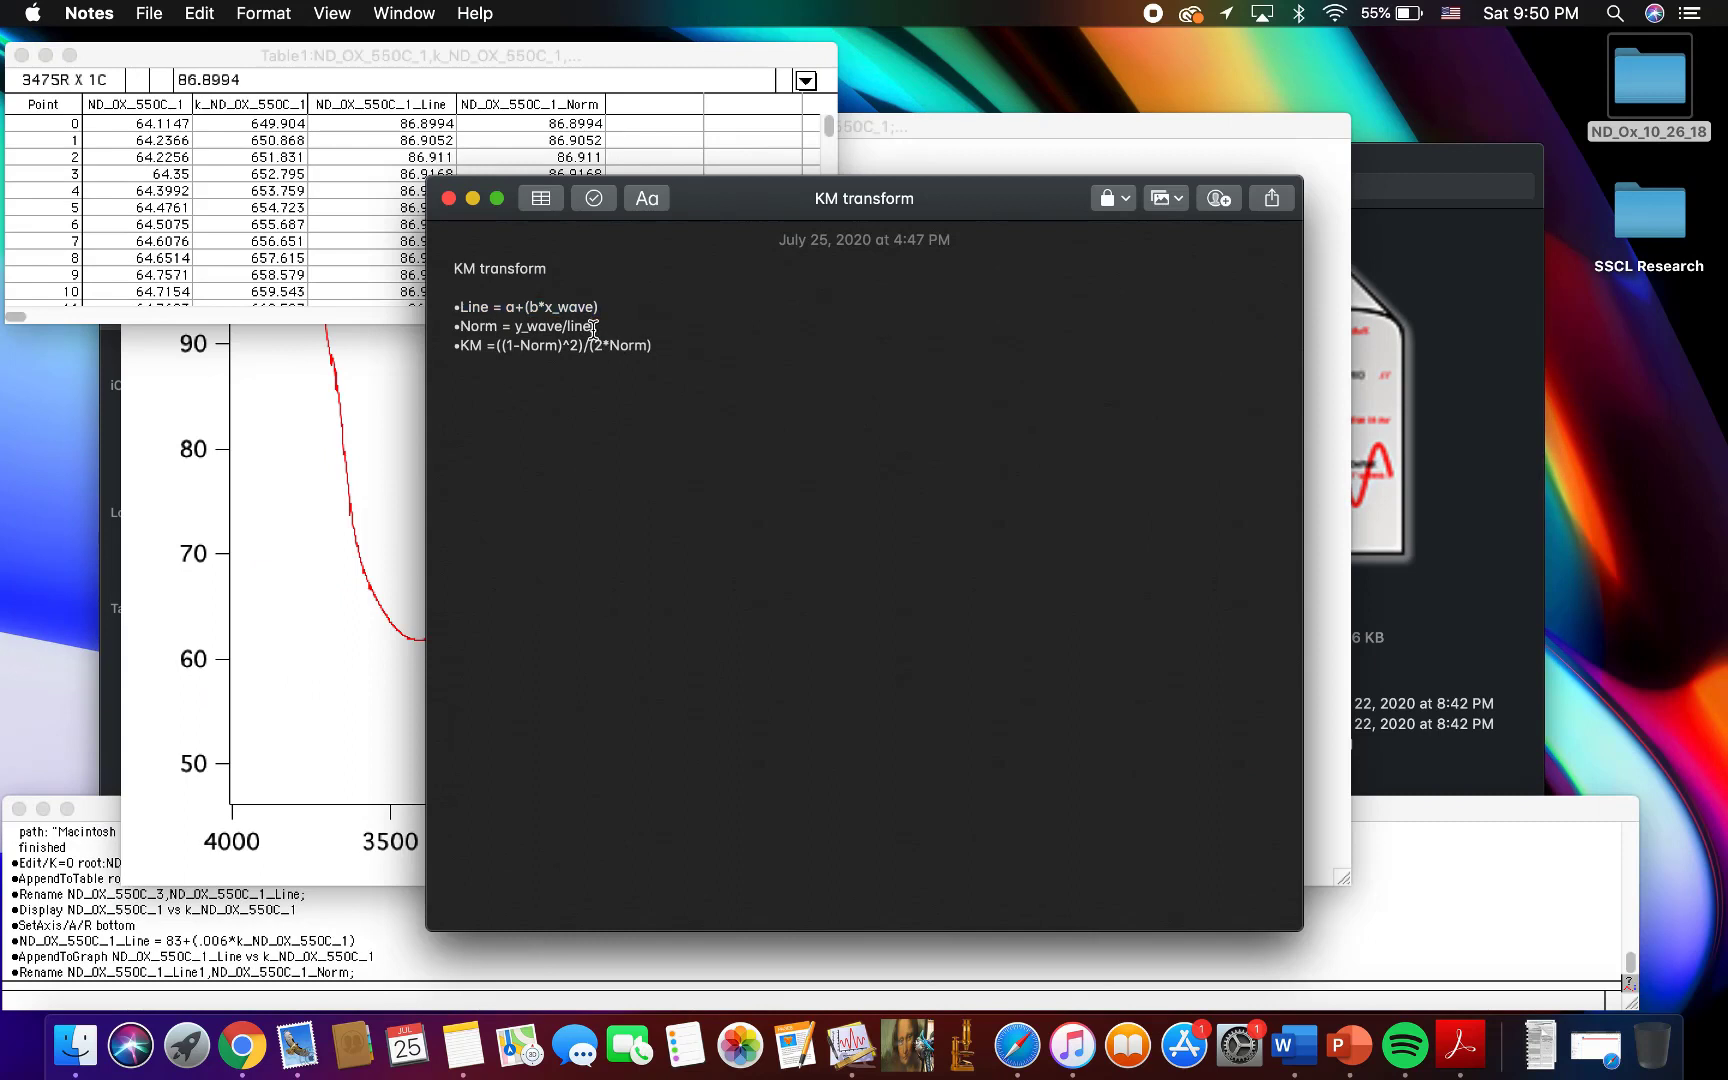
left_click_drag(593, 328, 466, 327)
key("super+c")
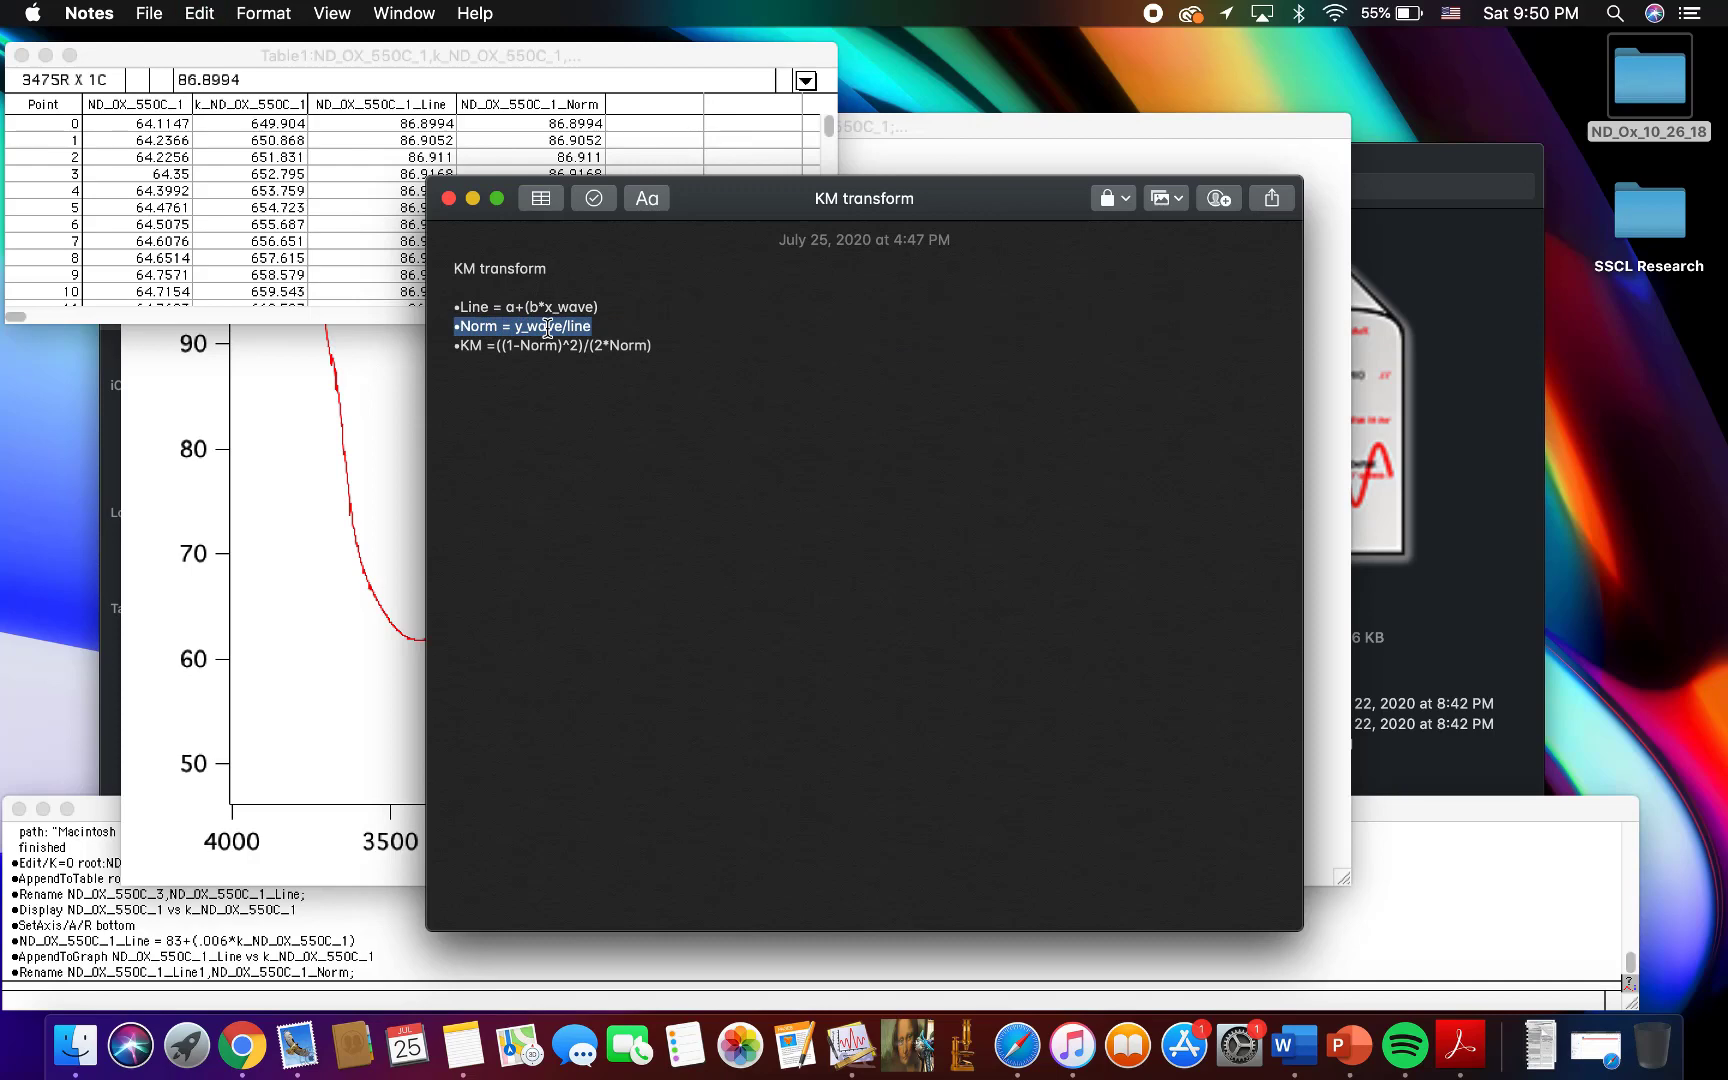
left_click(269, 992)
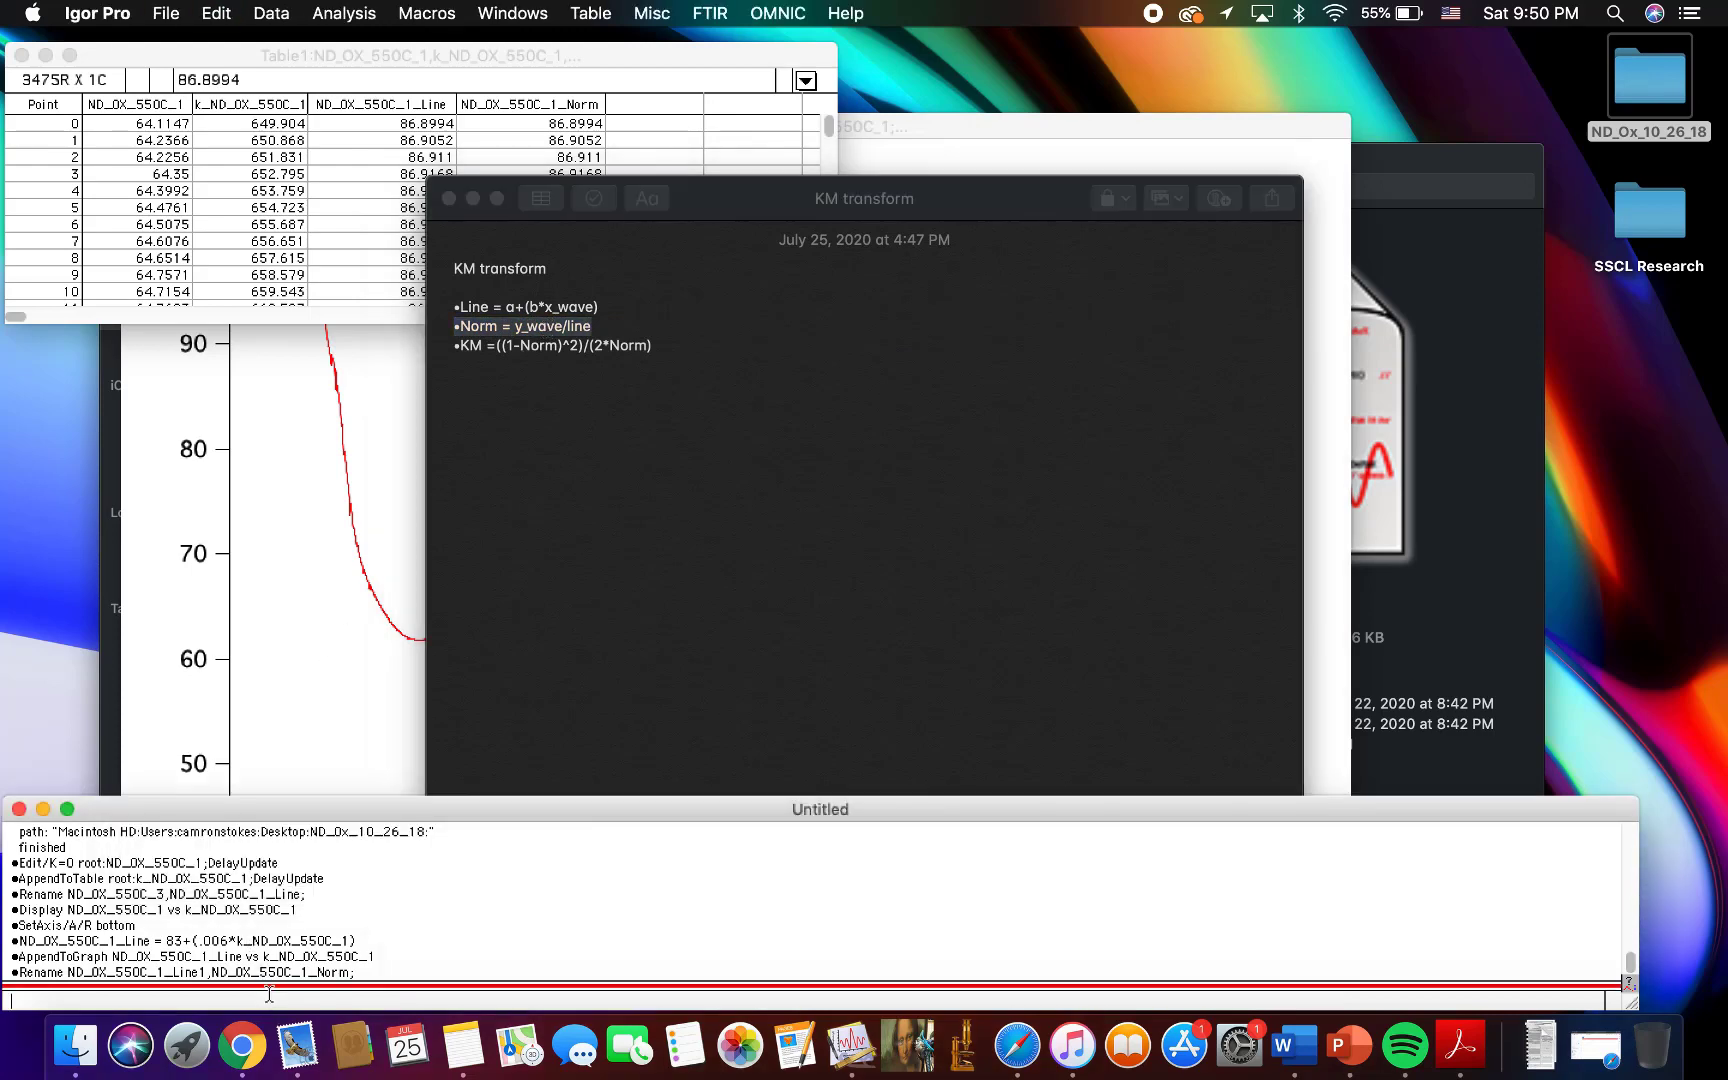
key("super+v")
Step: Replace Norm in the pasted formula with the wave name ND_OX_550C_1_Norm copied from the latest Rename command in the history
double_click(33, 1000)
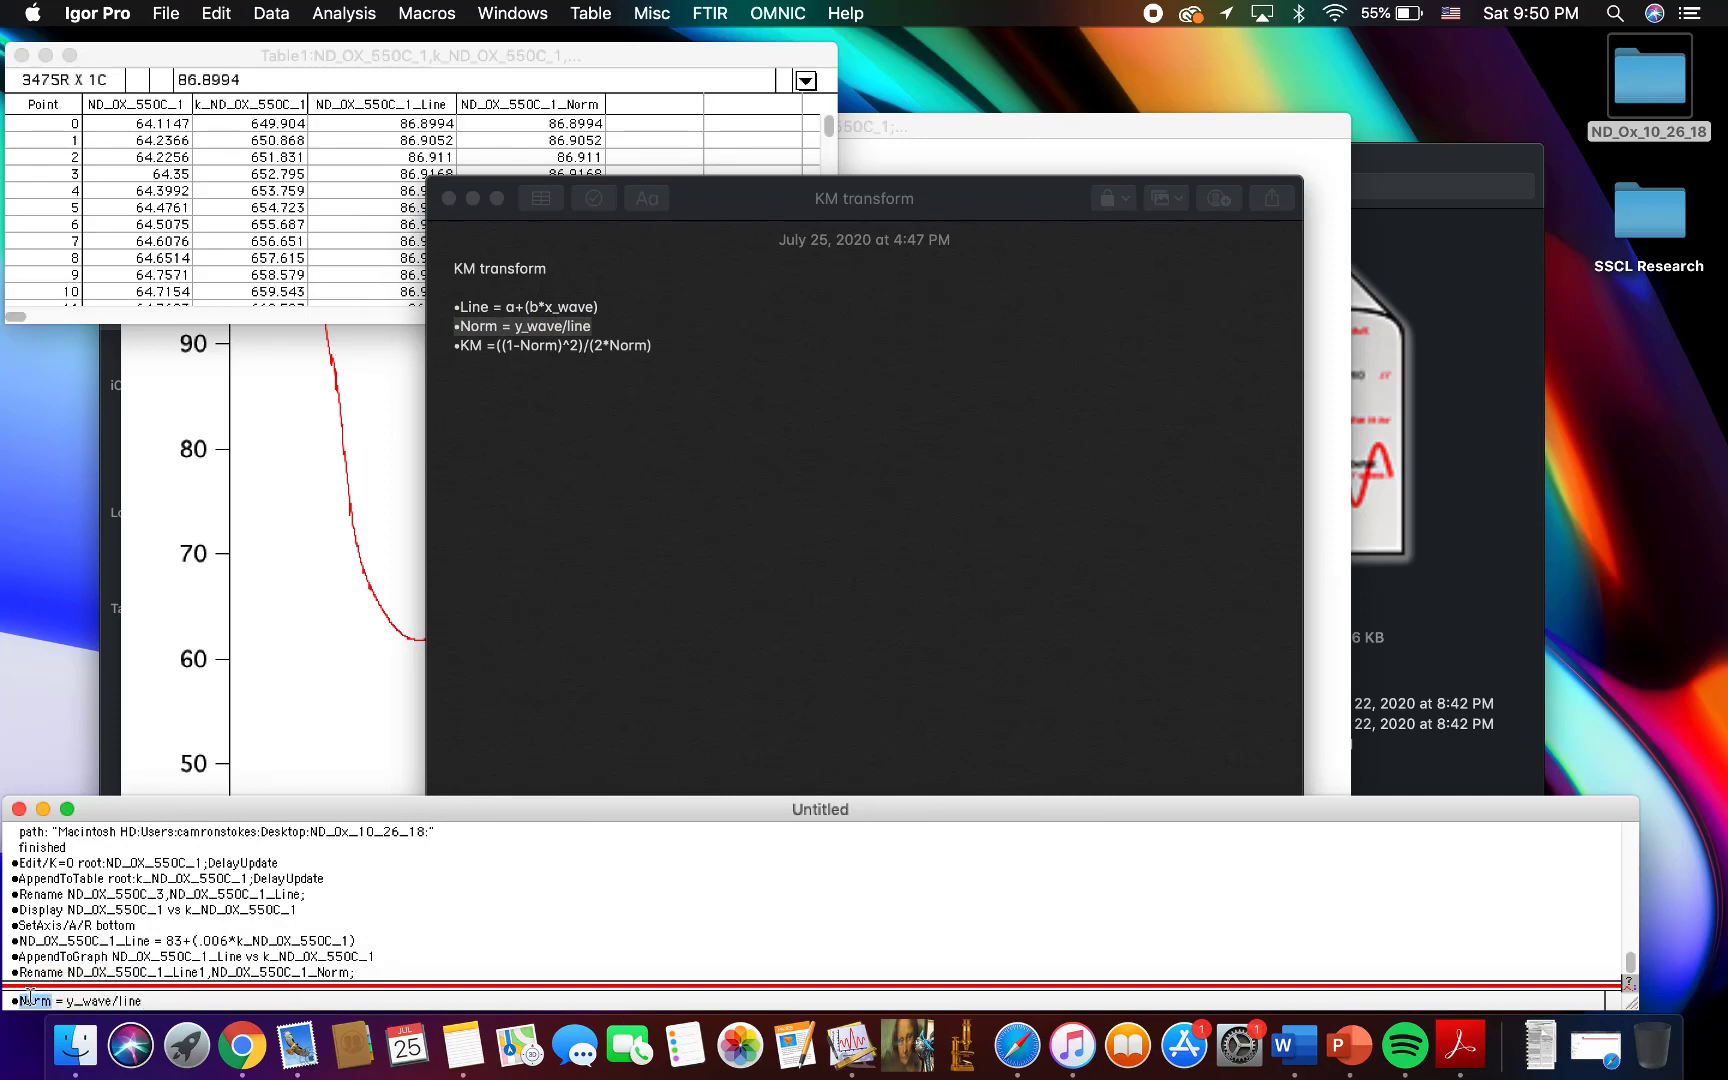
double_click(252, 967)
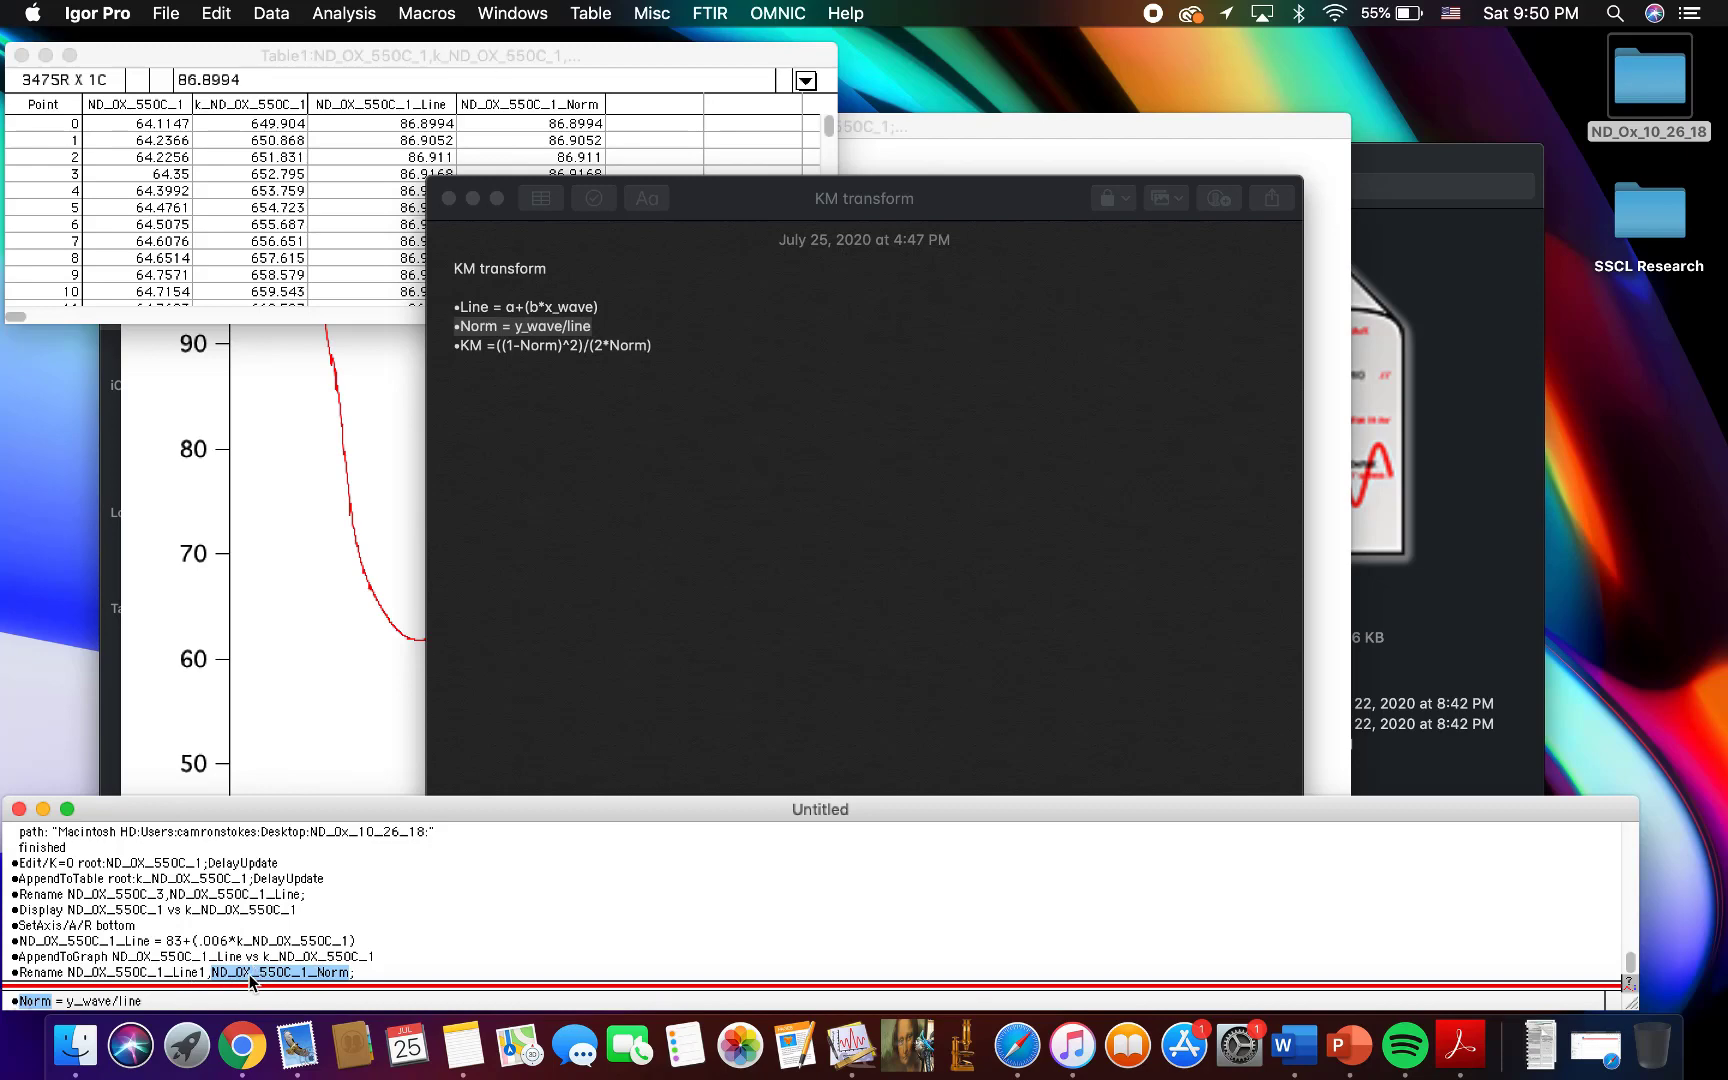
key("super+c")
key("super+v")
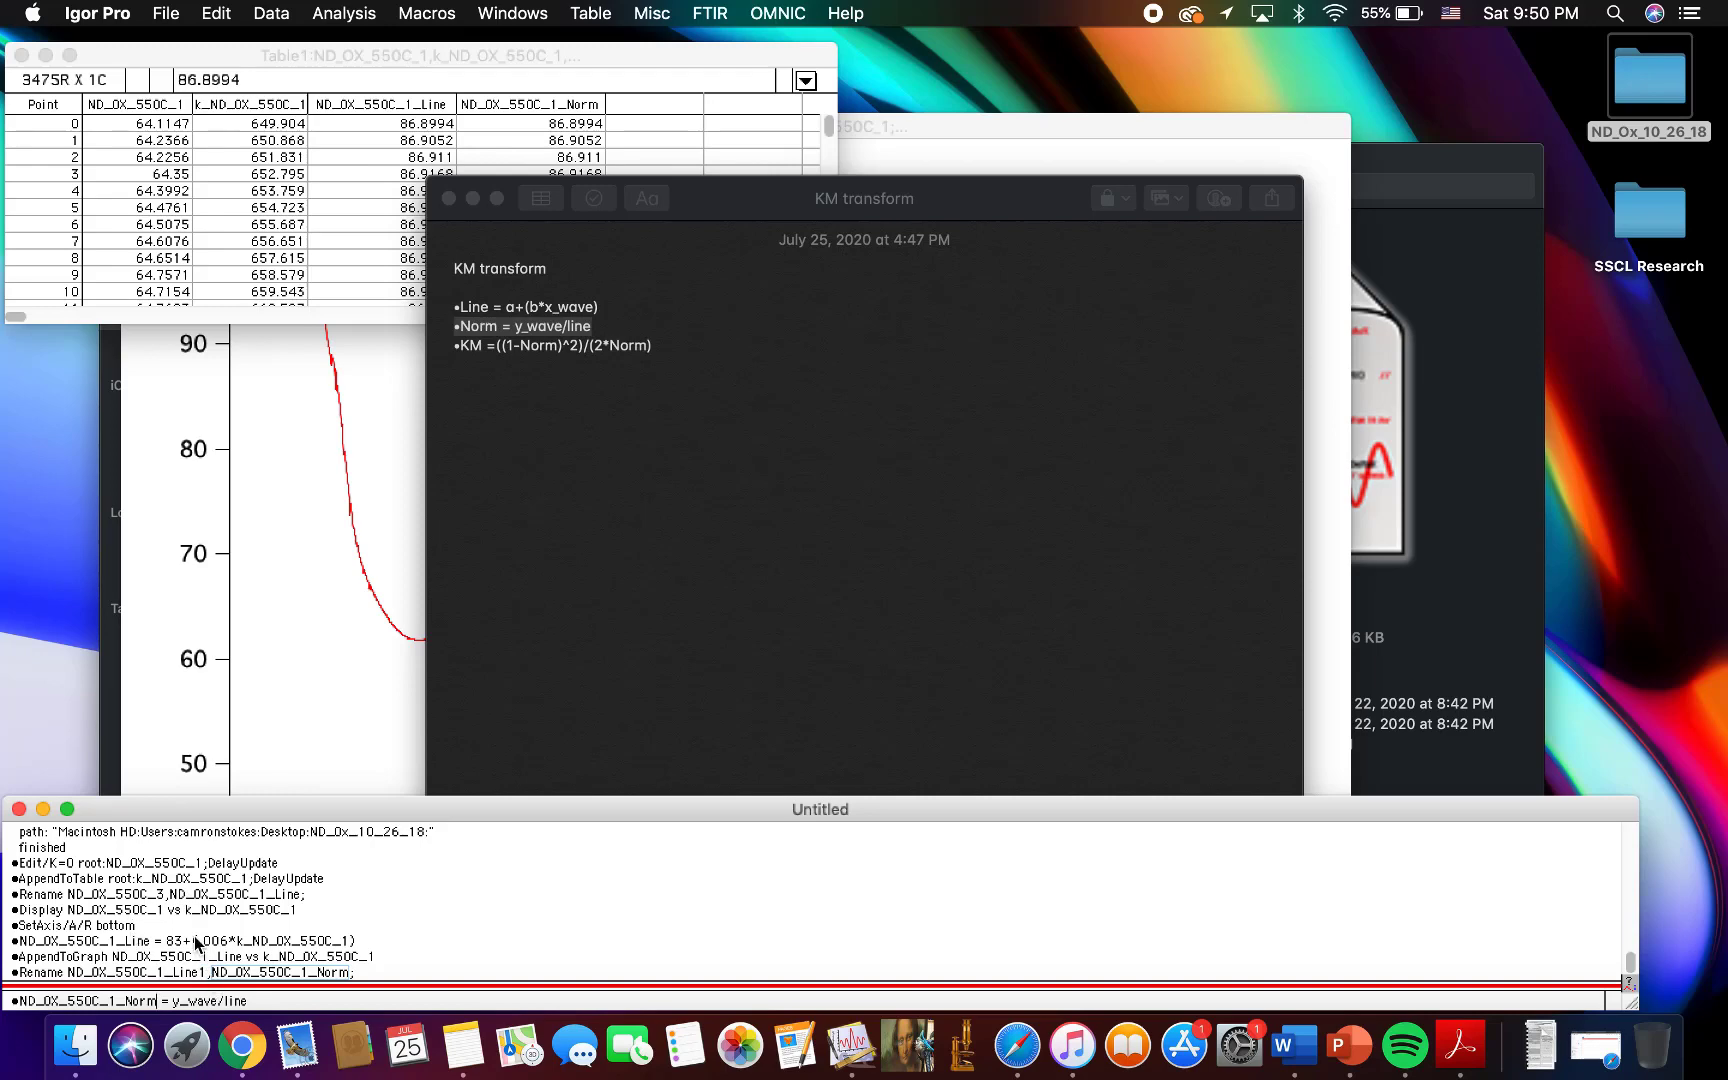
Step: Replace y_wave in the formula with the wave name ND_OX_550C_1 copied from the Display command in the history
scroll(196, 942, "up", 4)
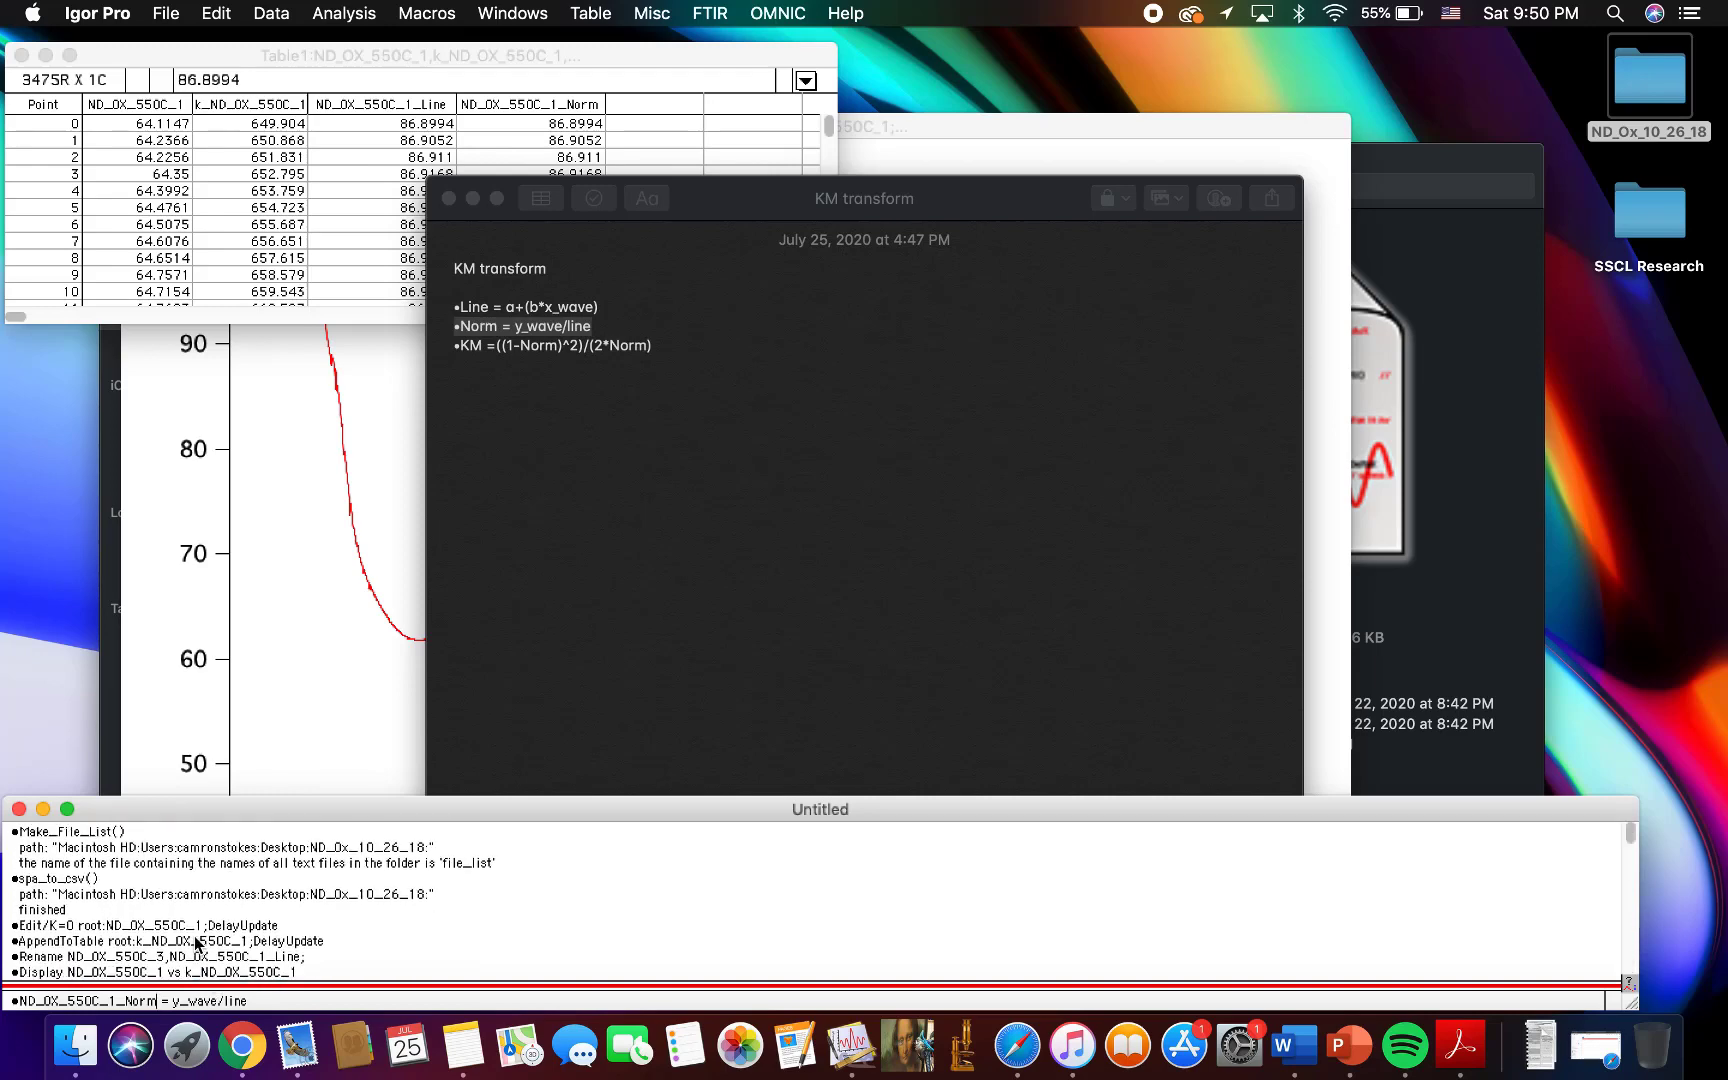
scroll(196, 942, "down", 4)
scroll(194, 940, "up", 3)
scroll(194, 940, "down", 3)
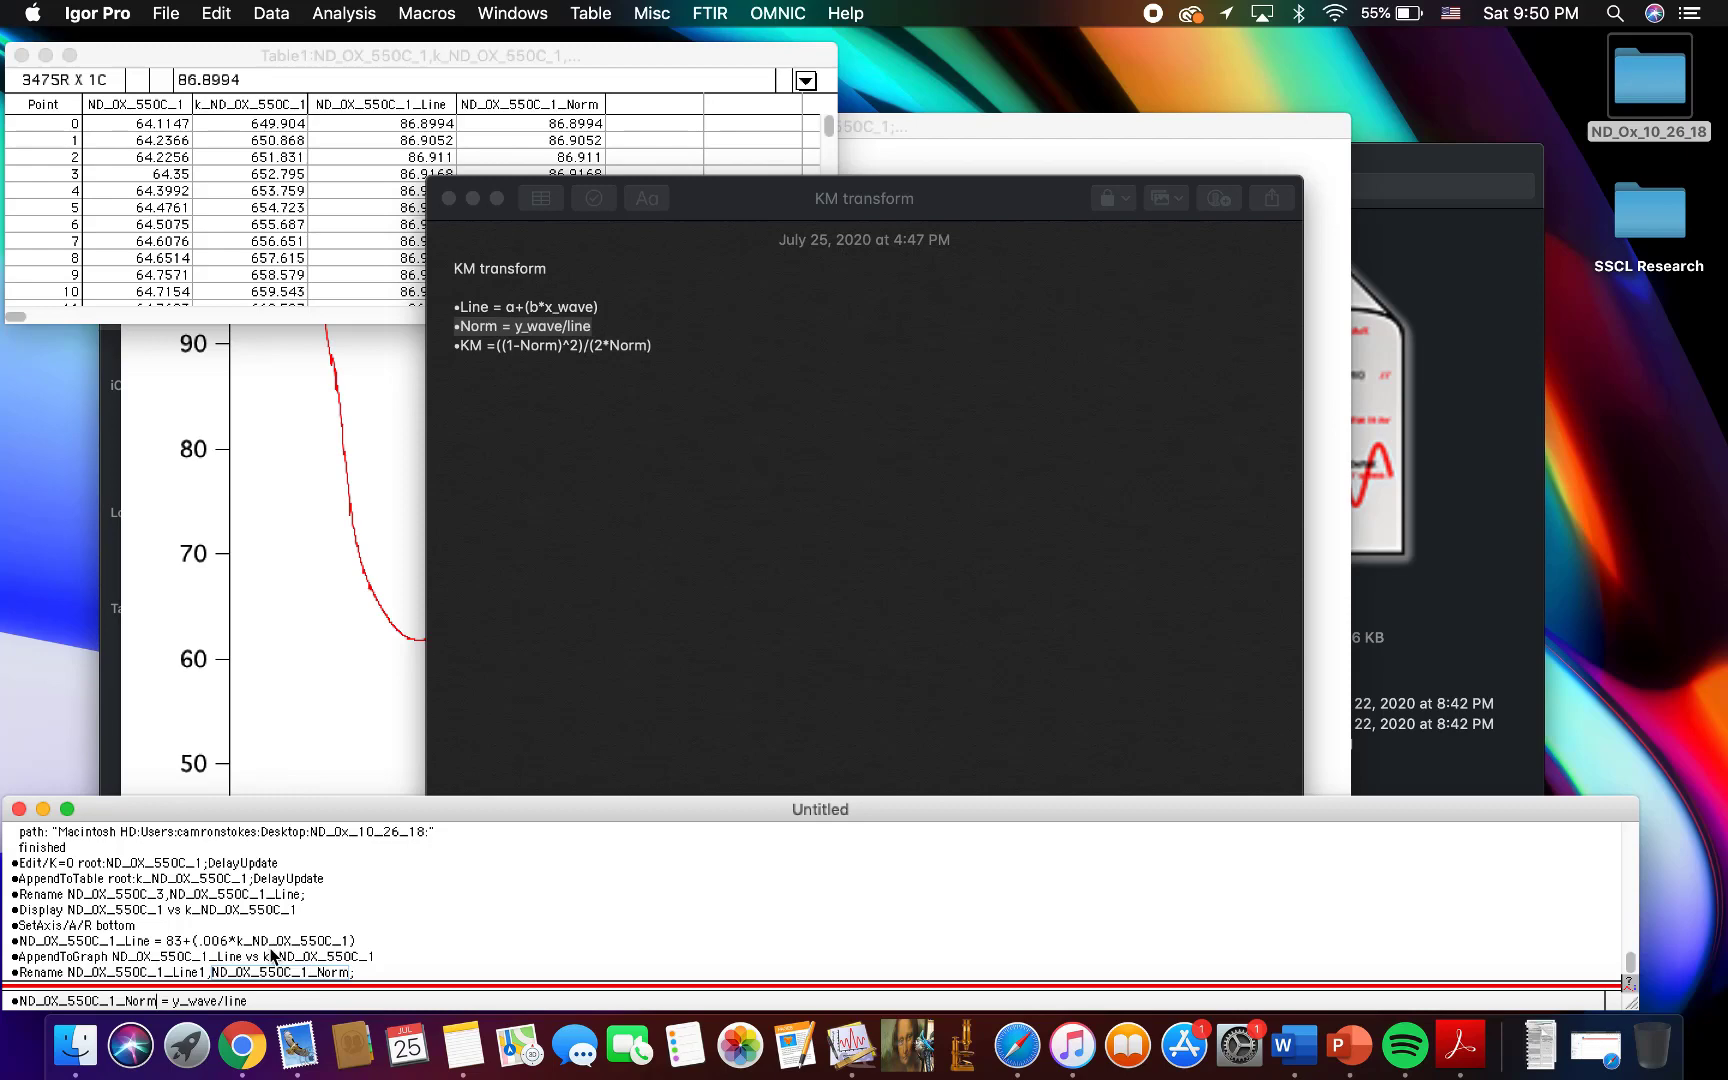
left_click_drag(355, 972, 203, 977)
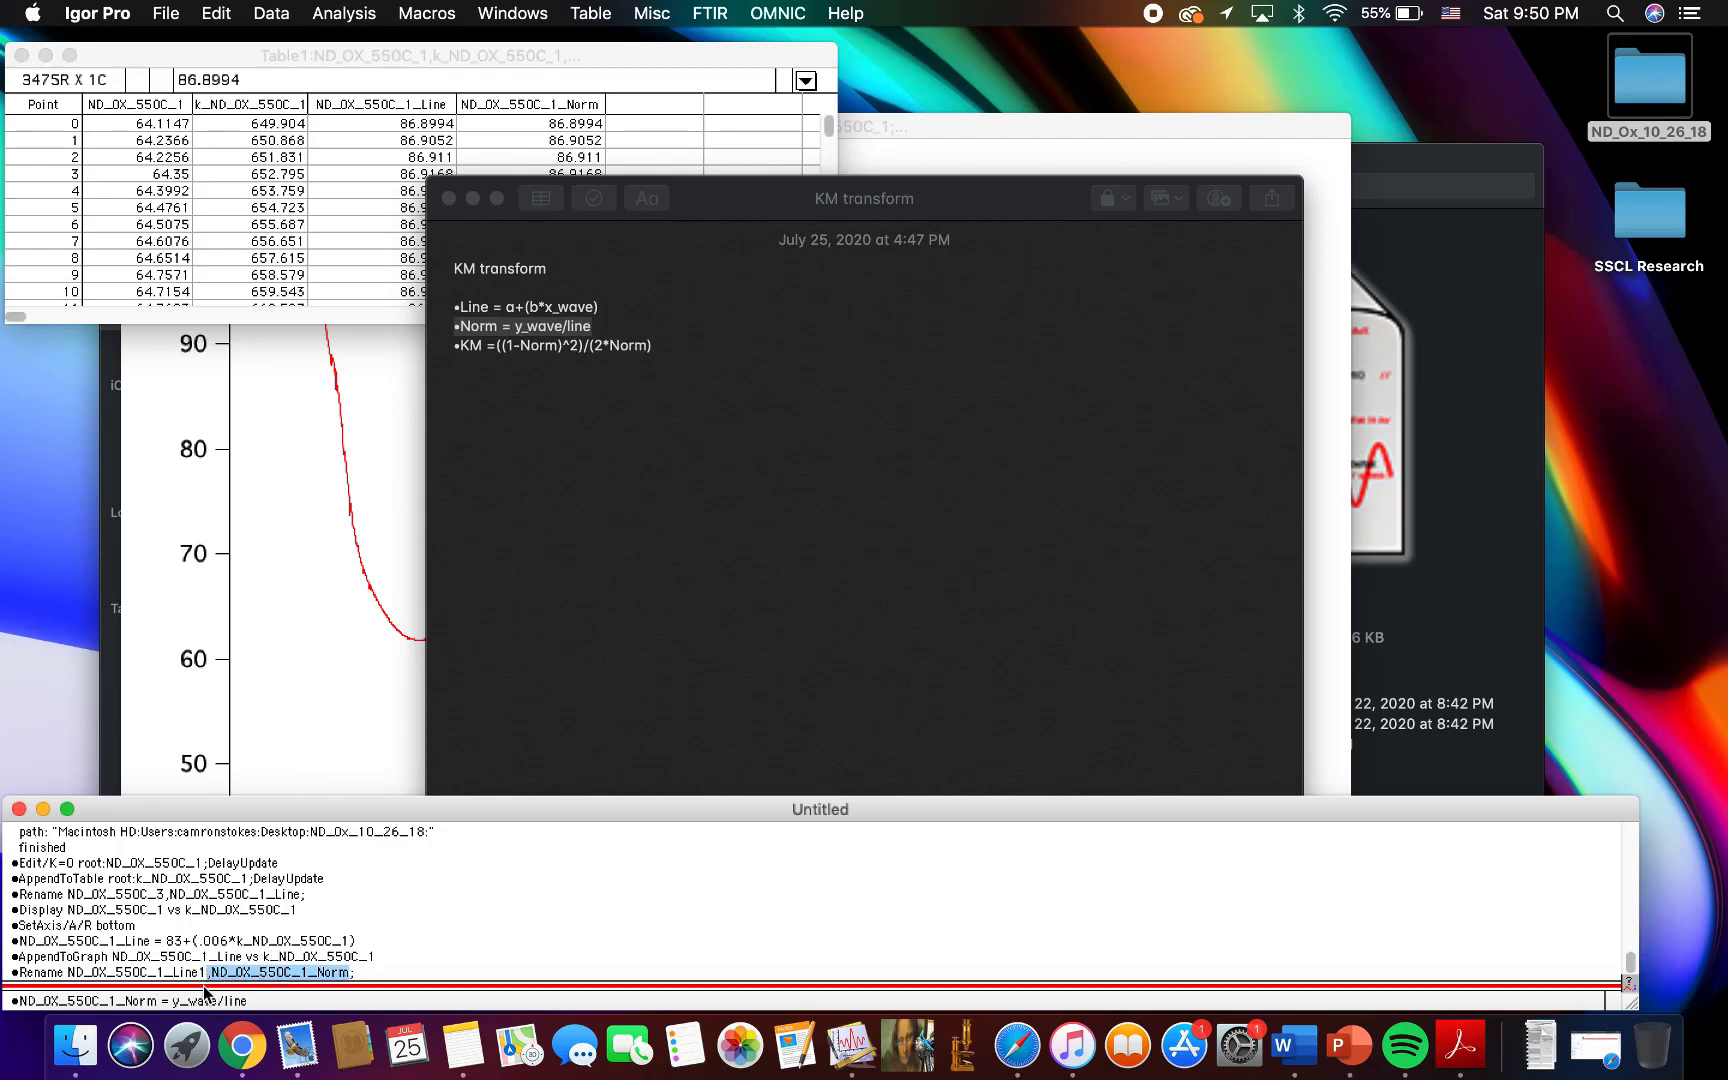
double_click(186, 999)
double_click(146, 910)
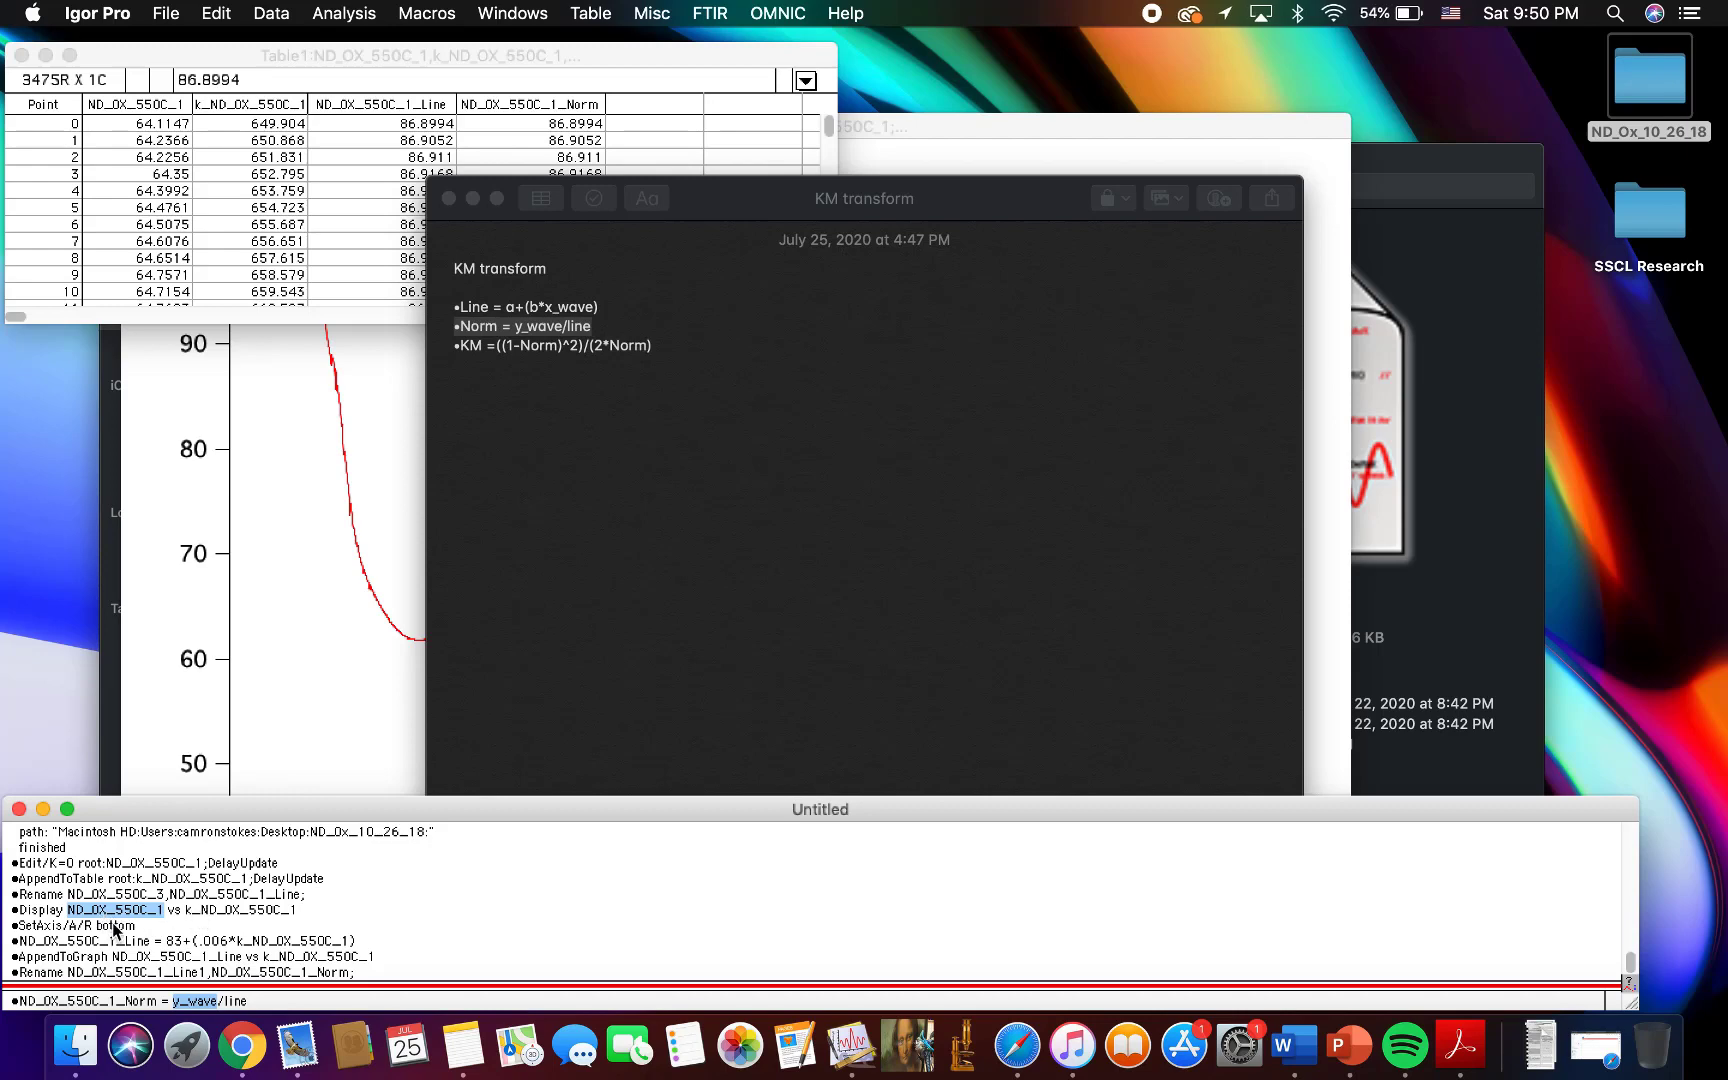
key("super+v")
Step: Replace line in the normalization formula with the wave name ND_OX_550C_1_Line copied from the command history
double_click(288, 1000)
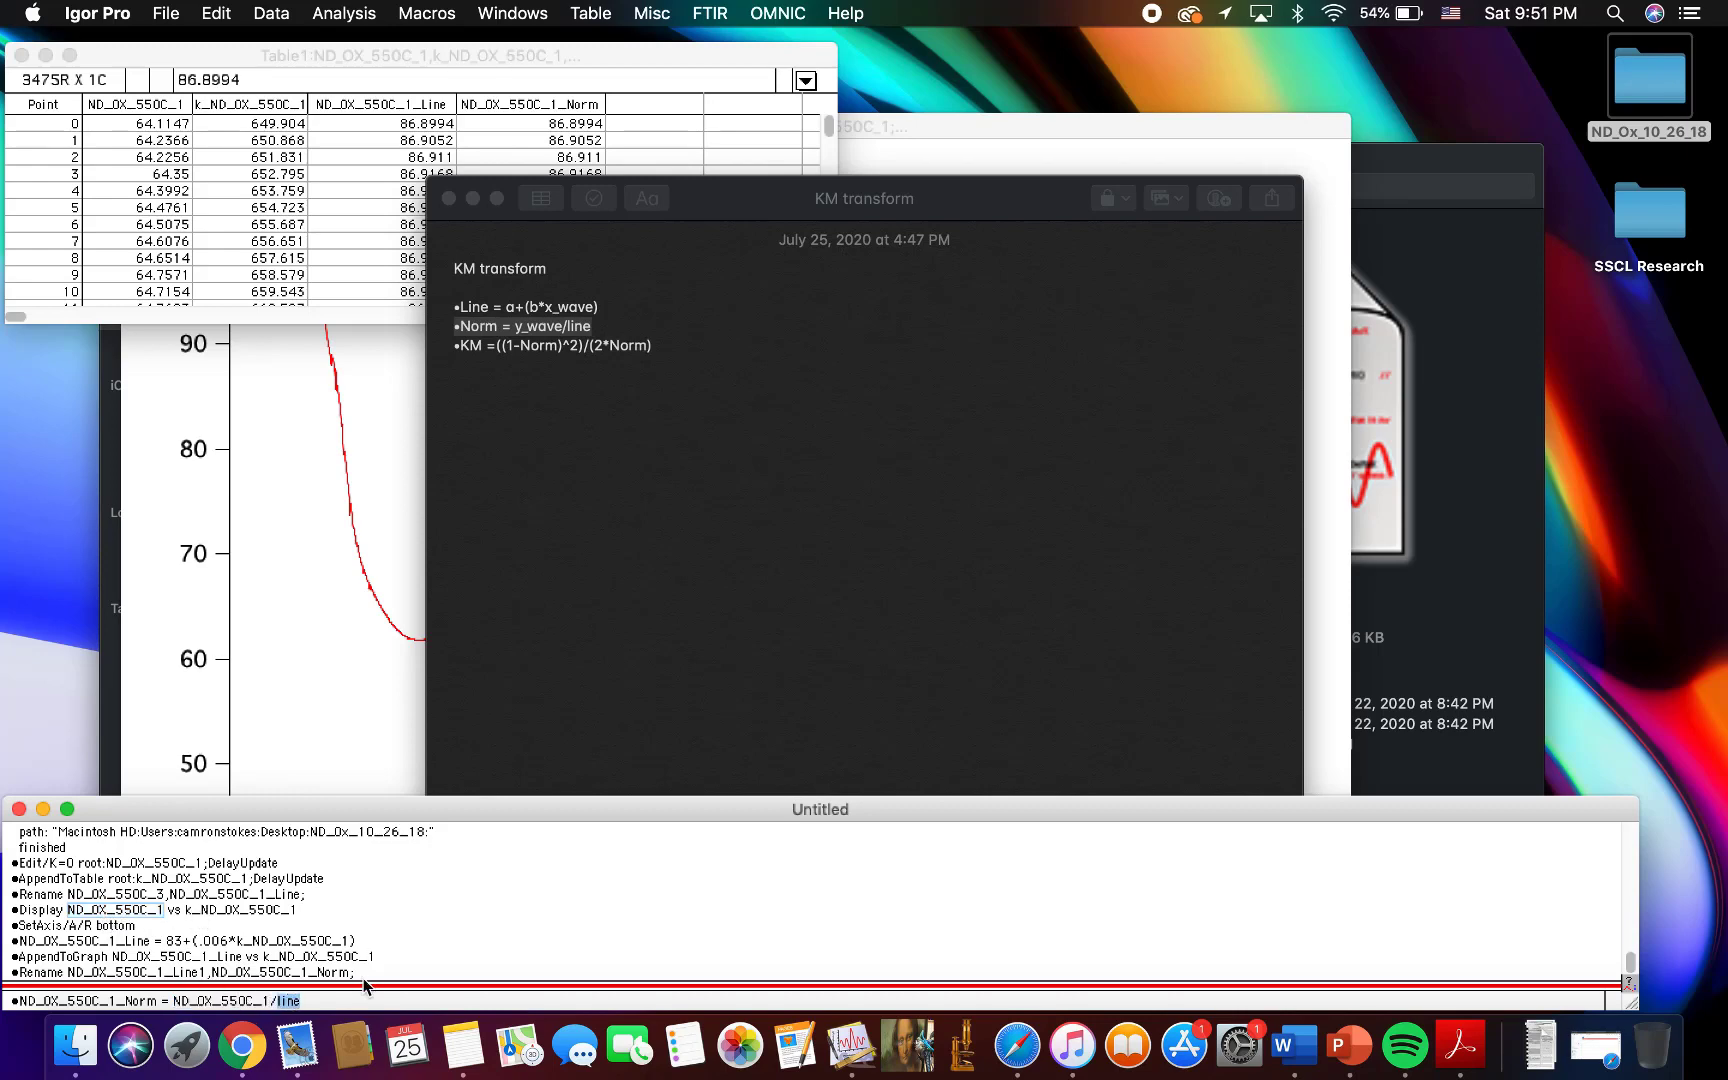
double_click(104, 942)
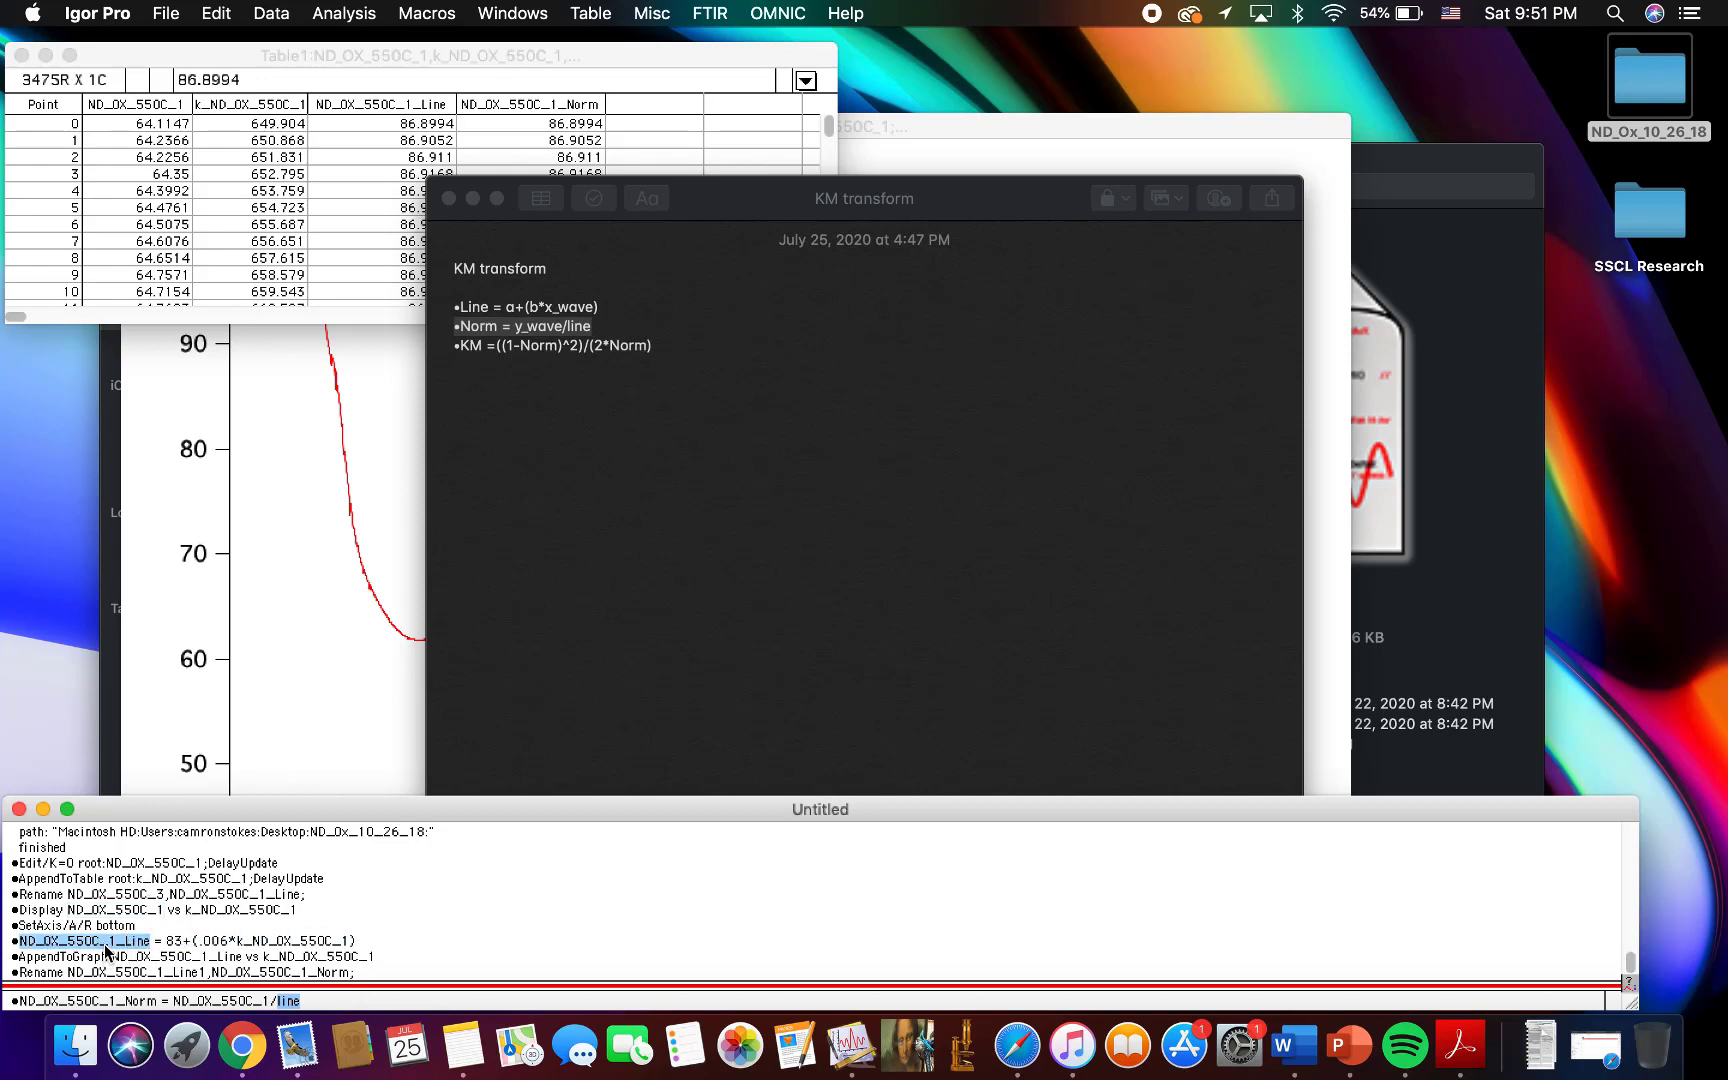
double_click(197, 898)
key("super+c")
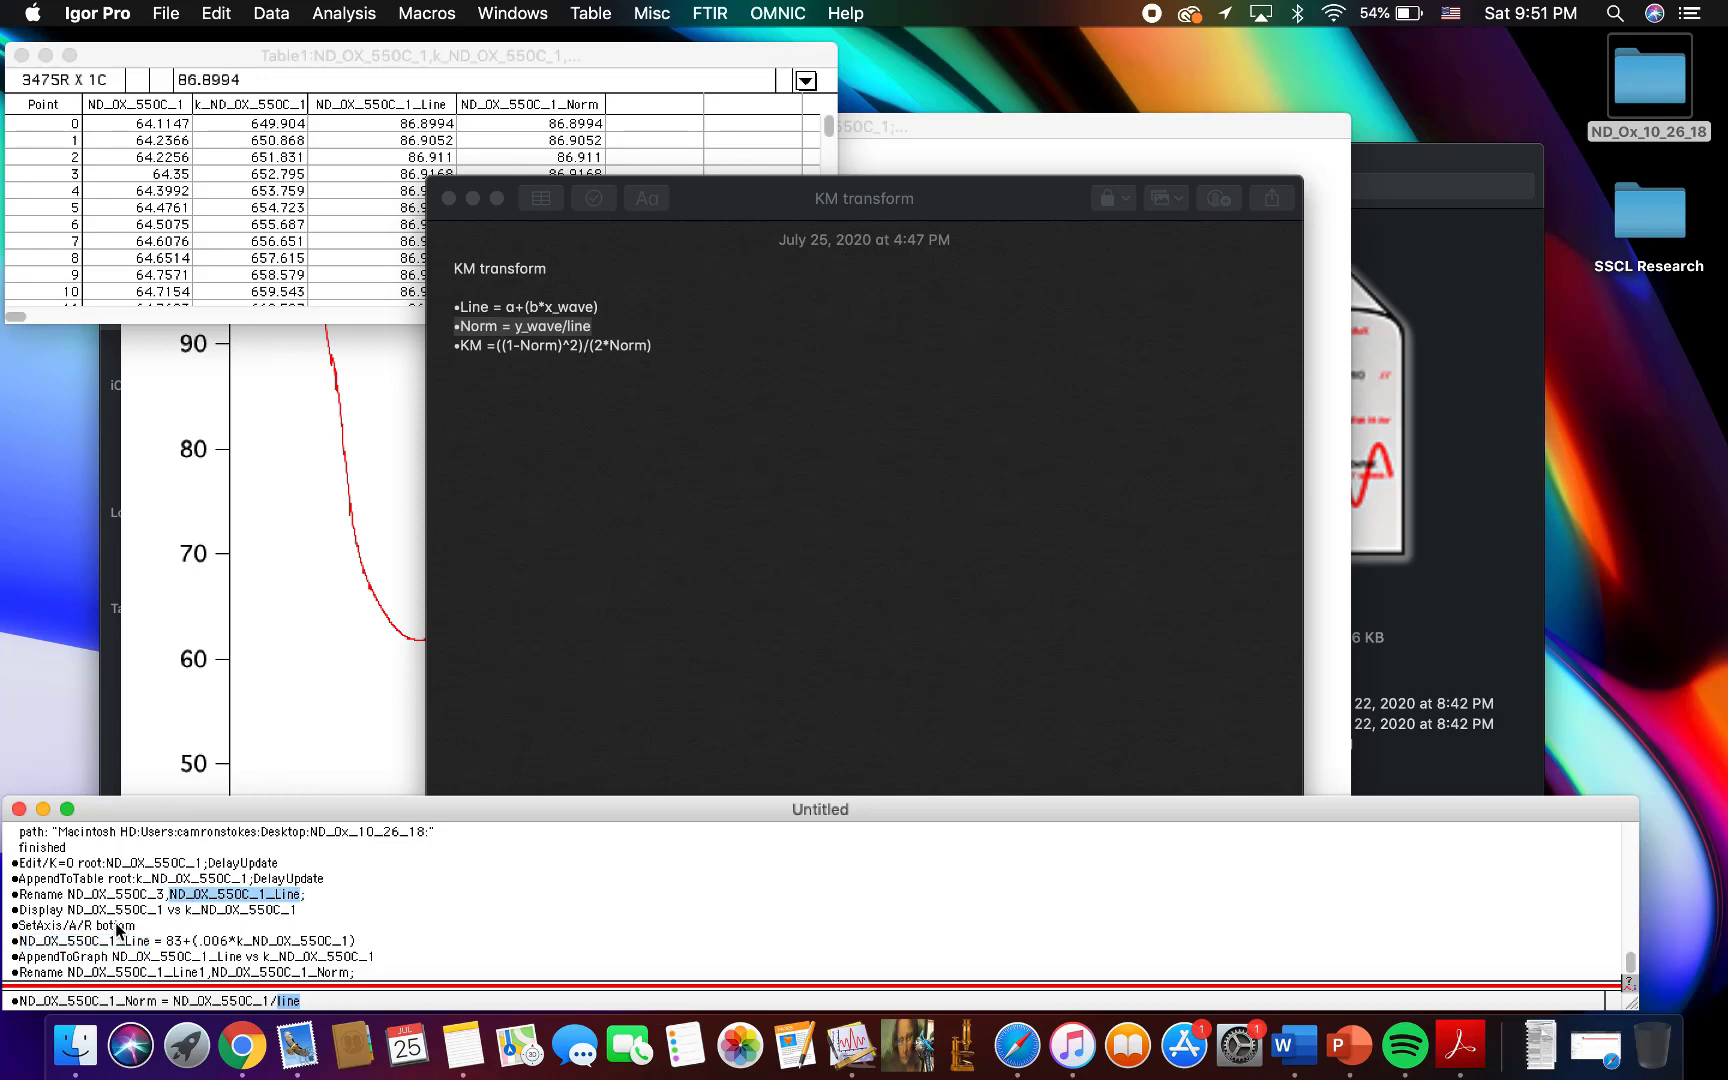
left_click_drag(92, 928, 96, 934)
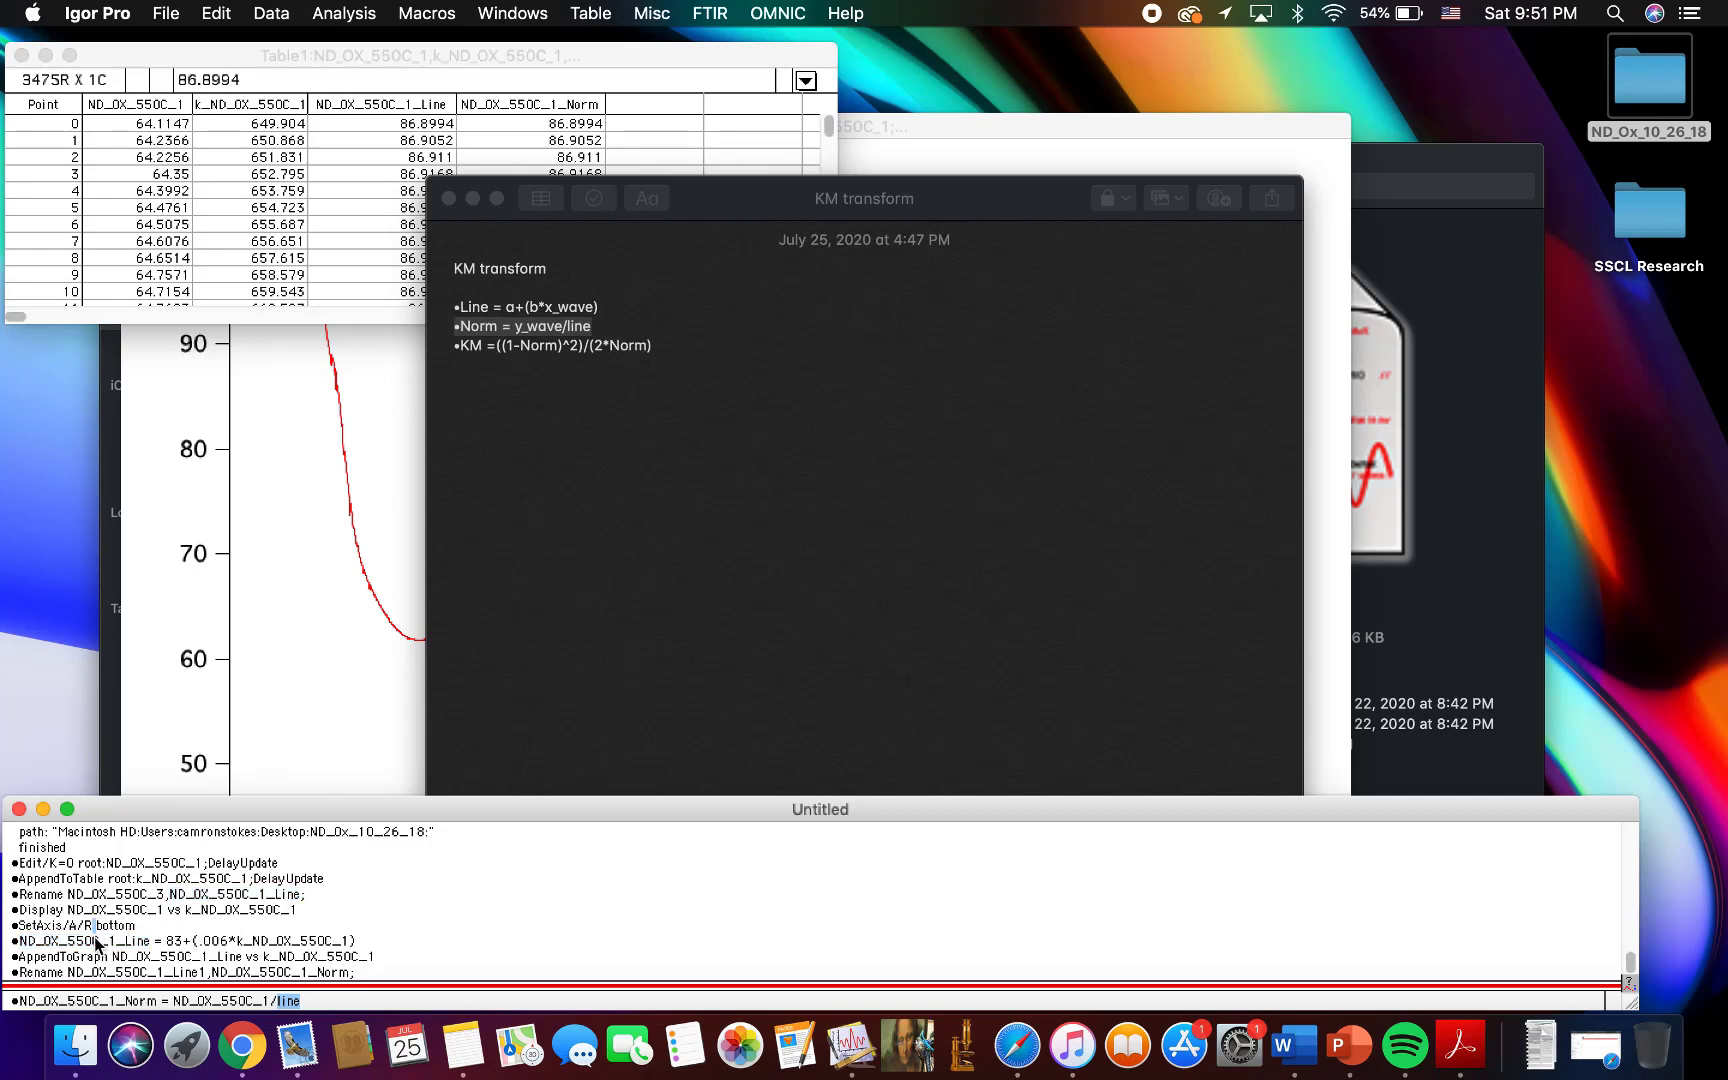
double_click(101, 941)
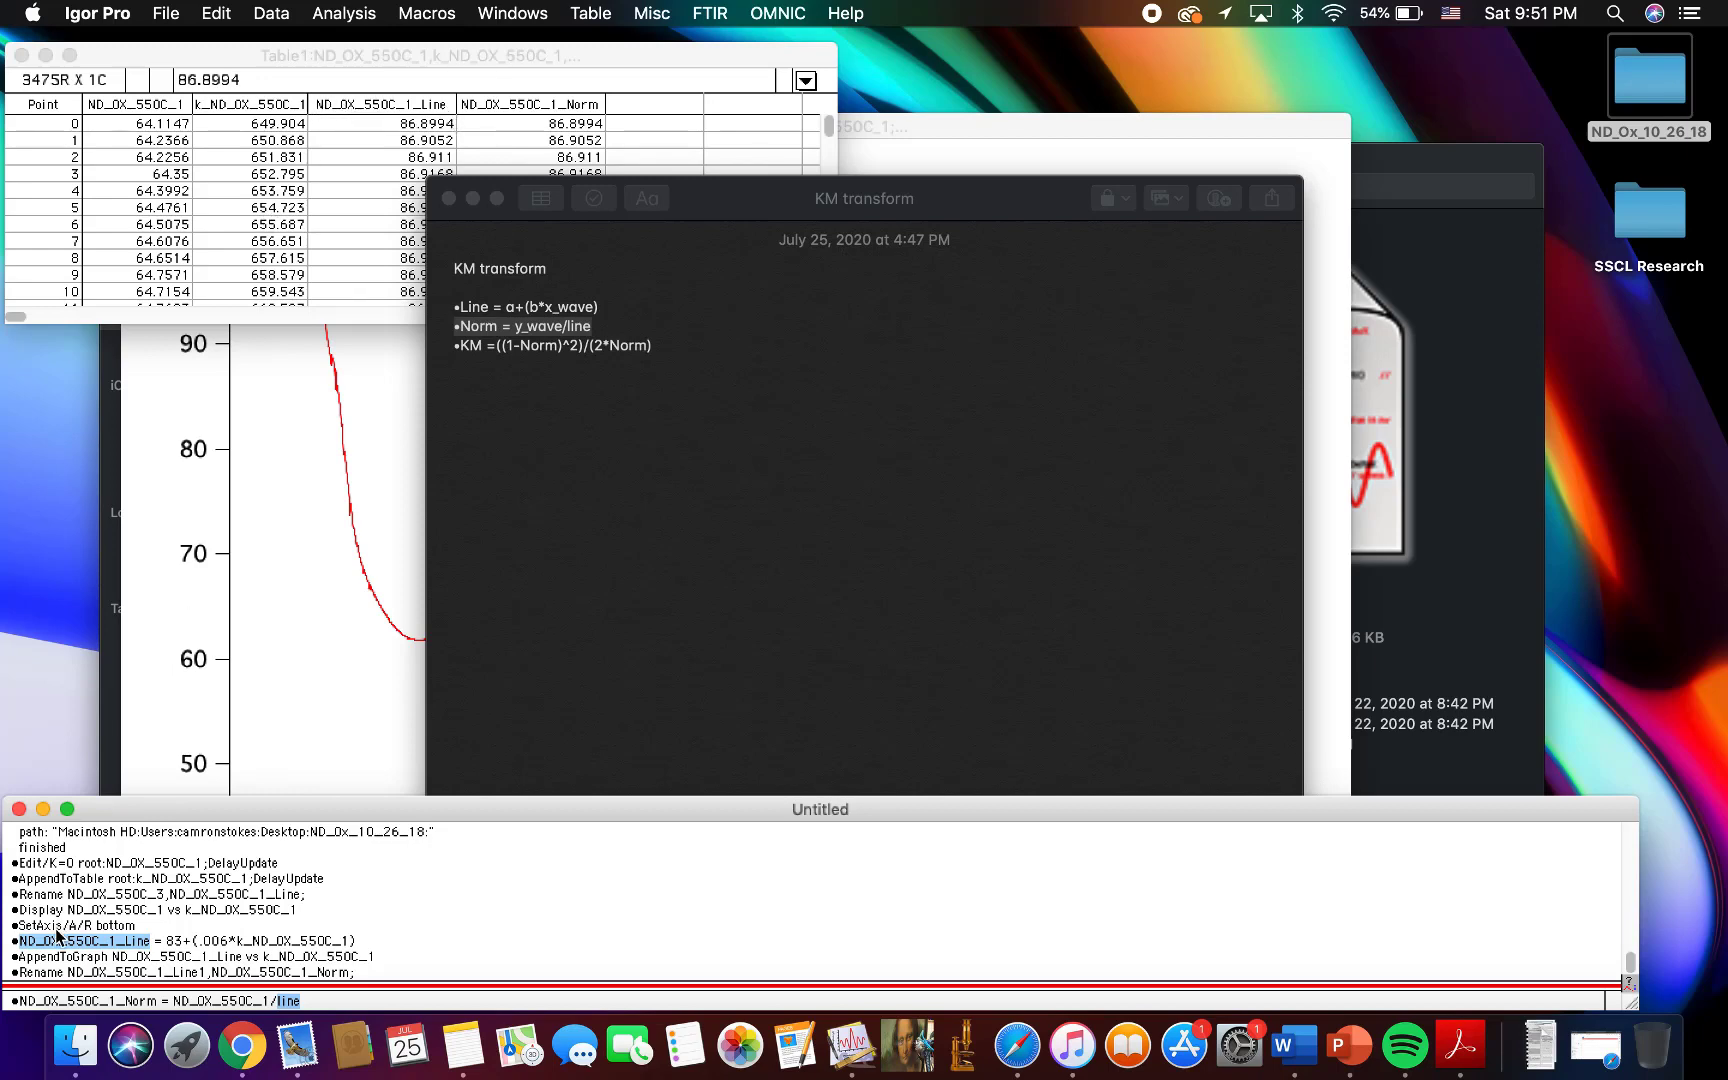
key("super+v")
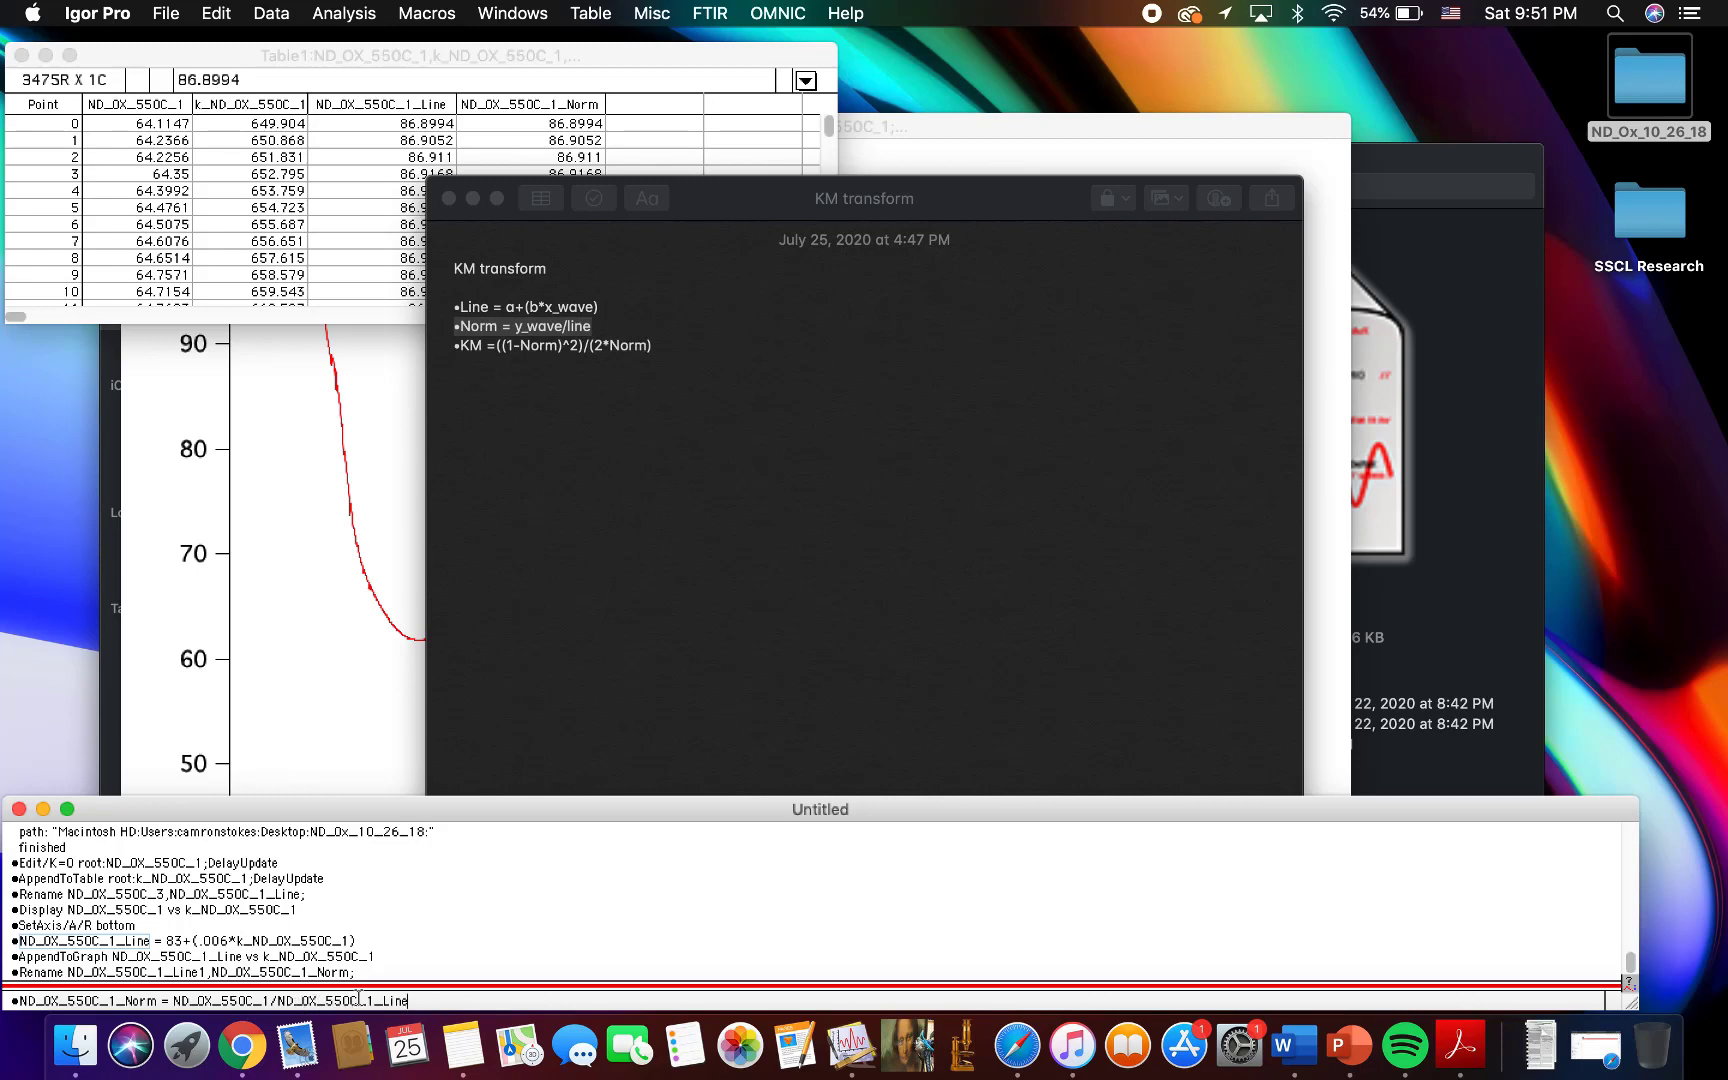
Step: Execute the formula ND_OX_550C_1_Norm = ND_OX_550C_1/ND_OX_550C_1_Line to compute the normalized wave
left_click(321, 163)
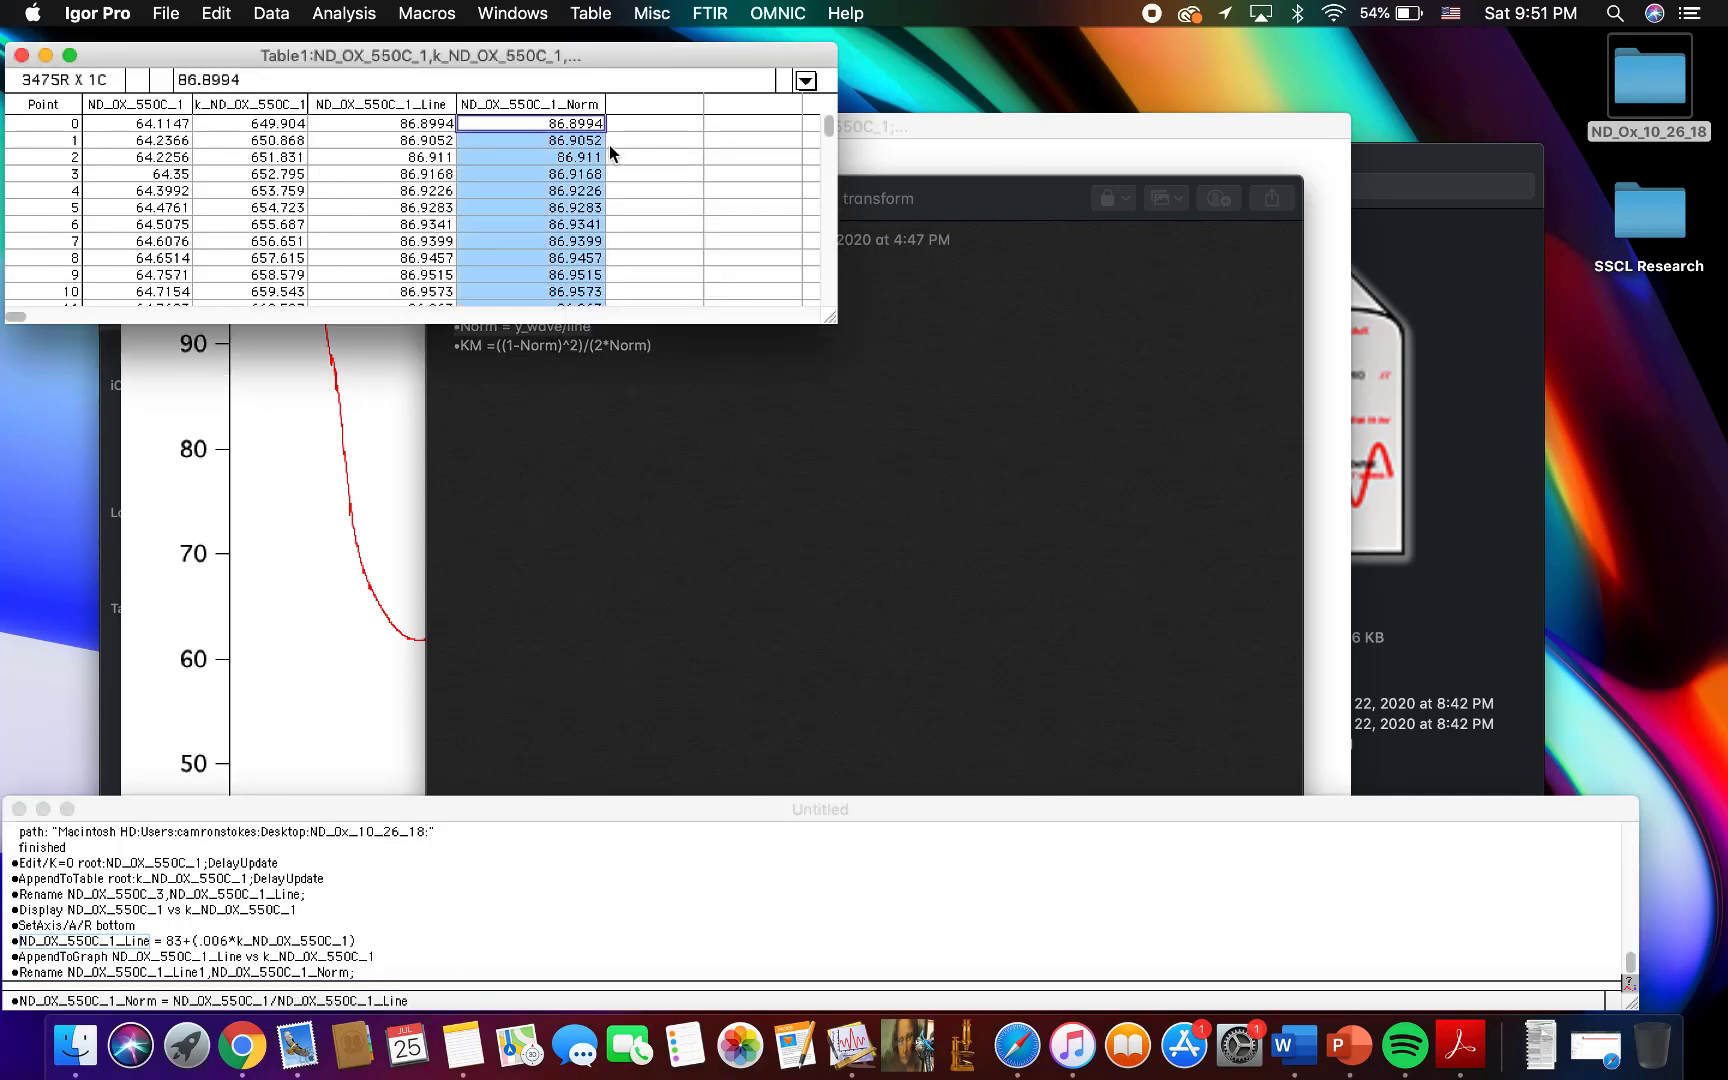
left_click(439, 999)
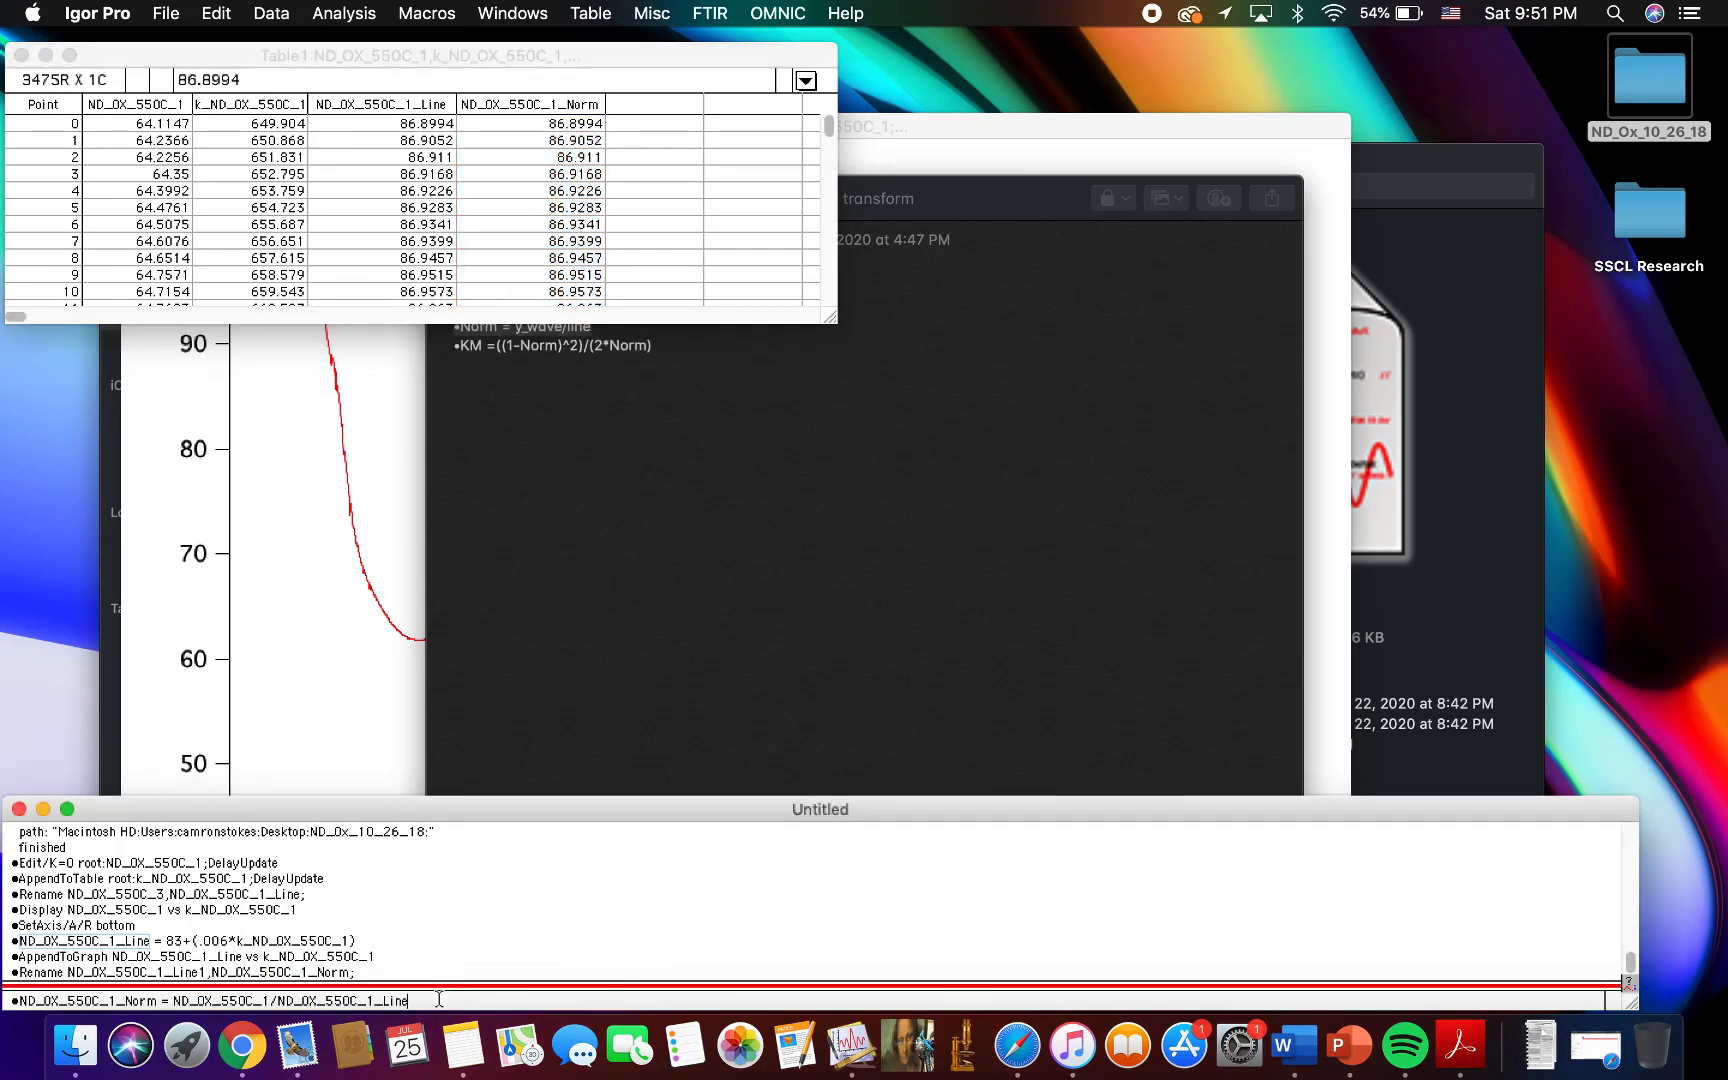
key("Return")
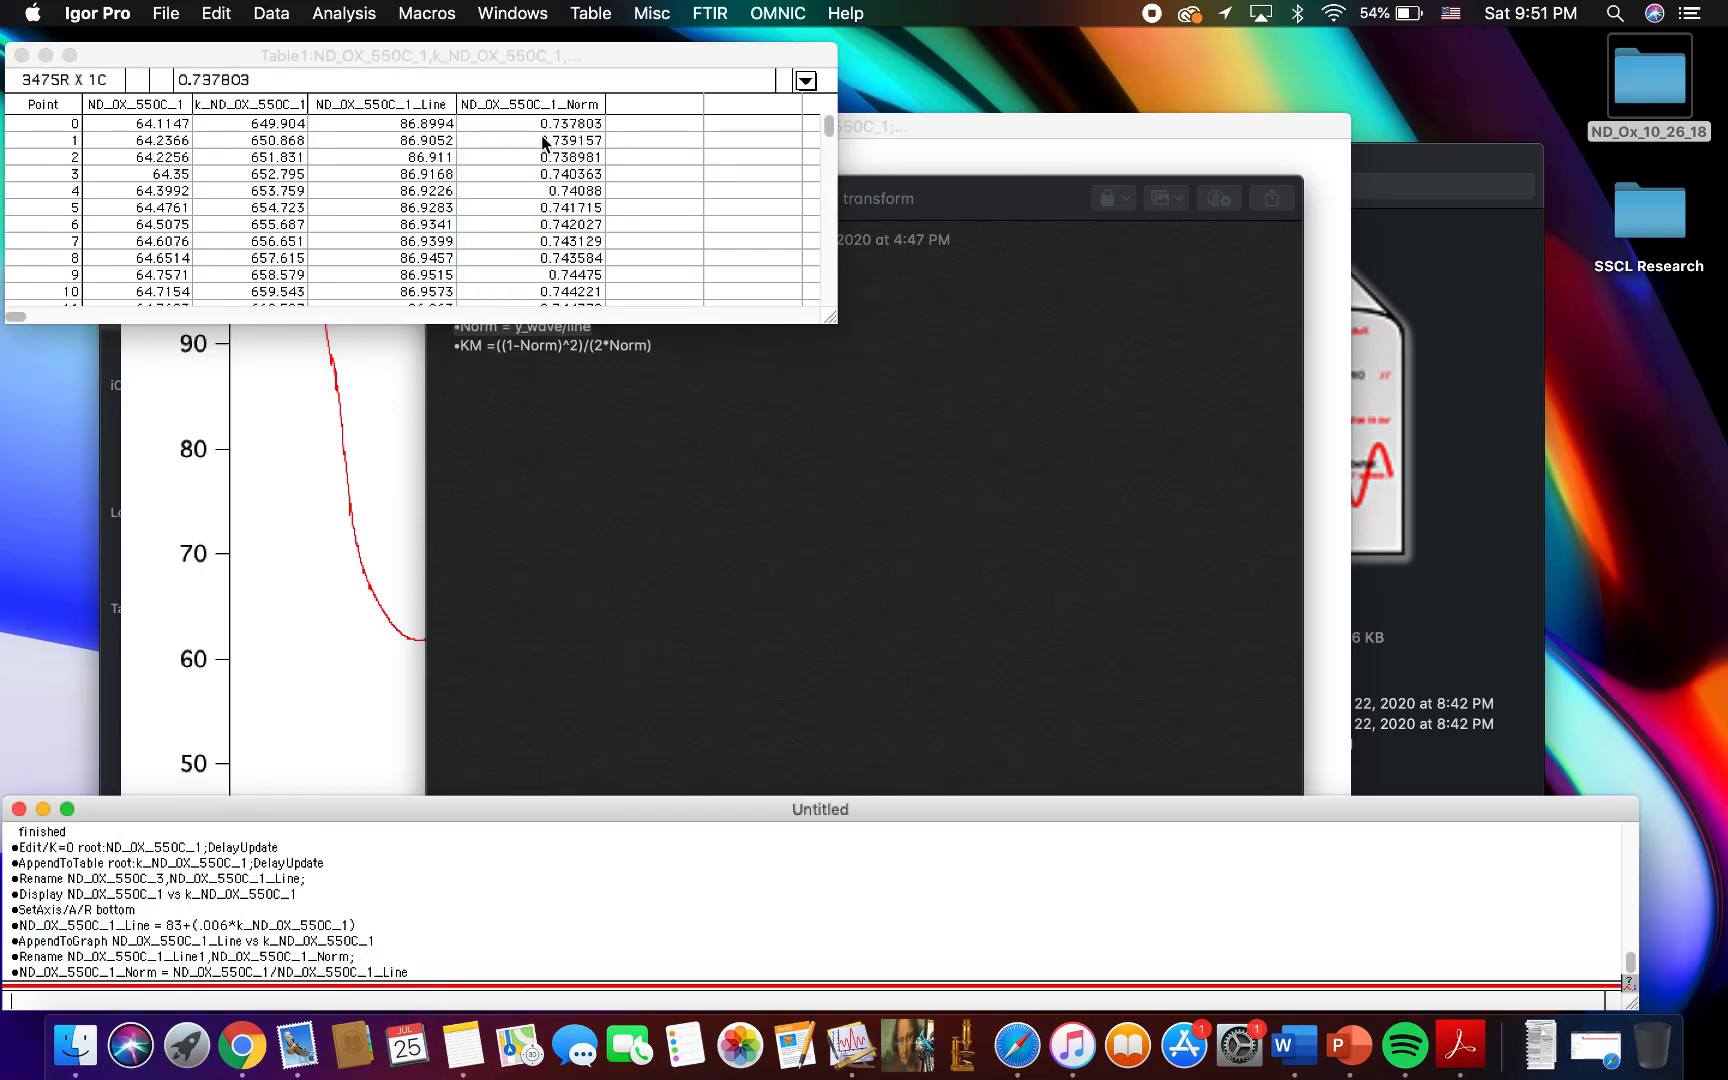
Step: Duplicate the graph of ND_OX_550C_1 vs k_ND_OX_550C_1 and move the copy away from the original graph
left_click(335, 545)
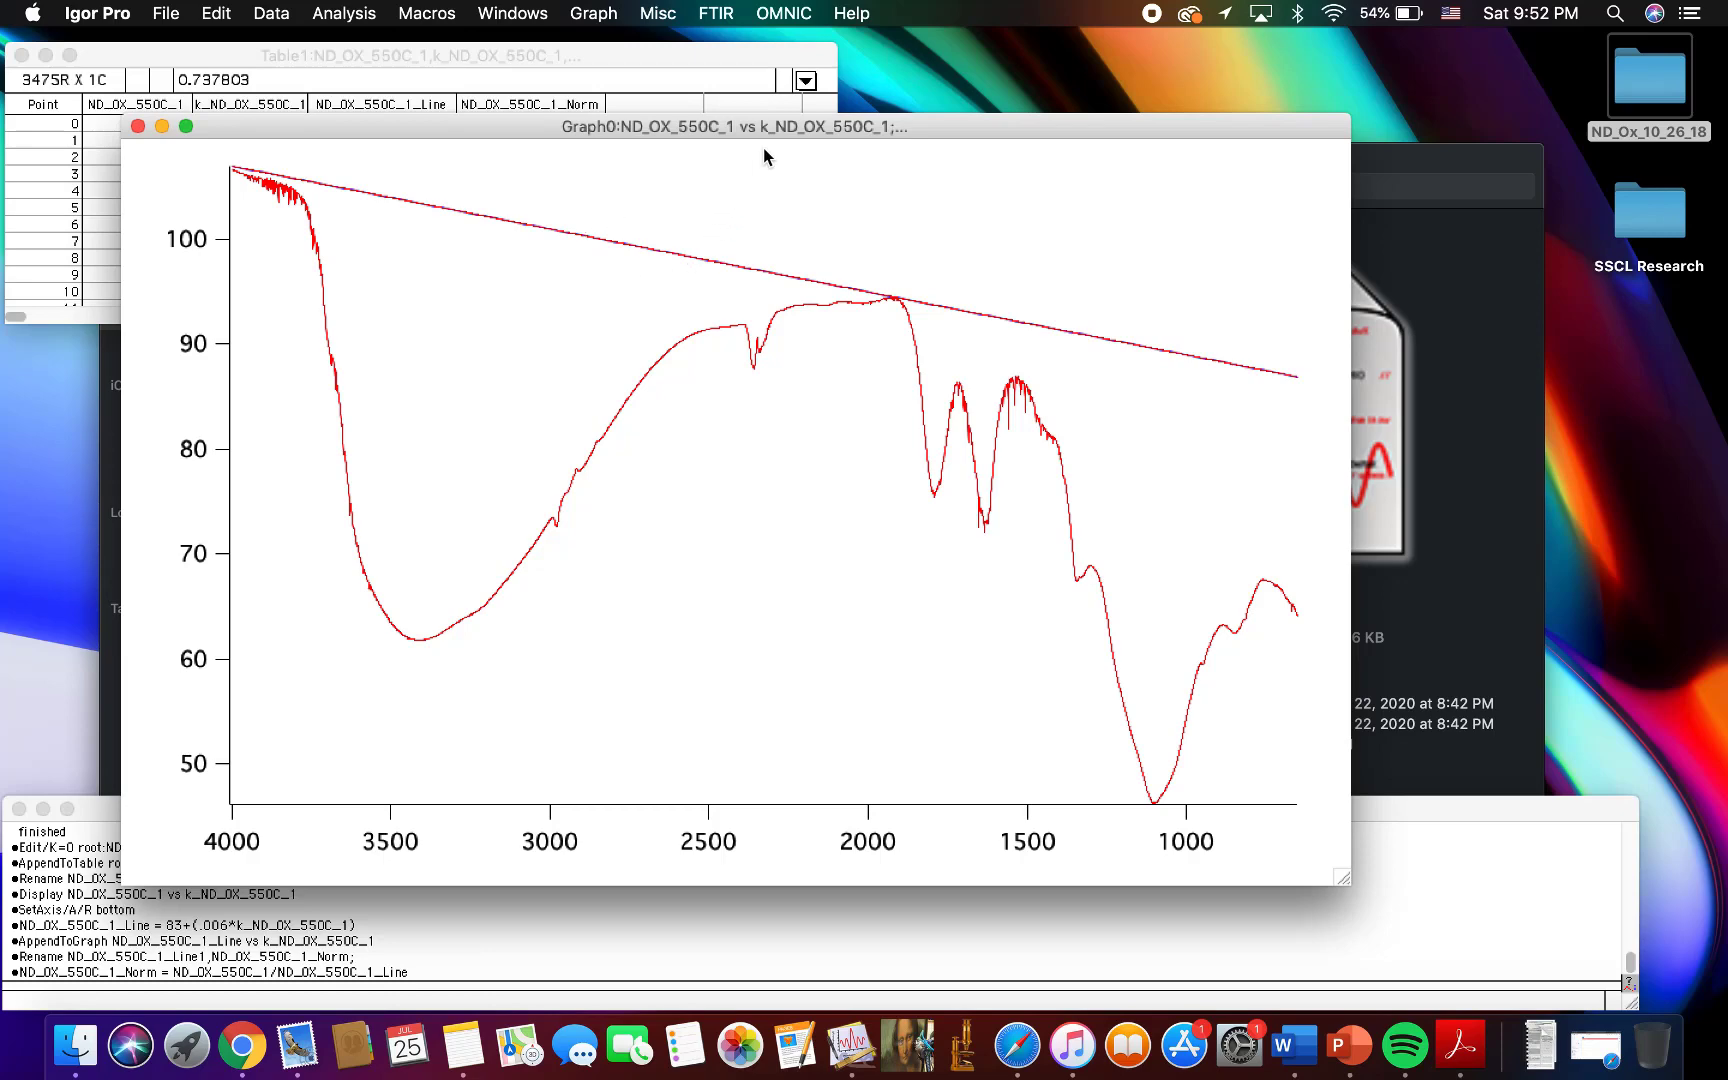
key("super+d")
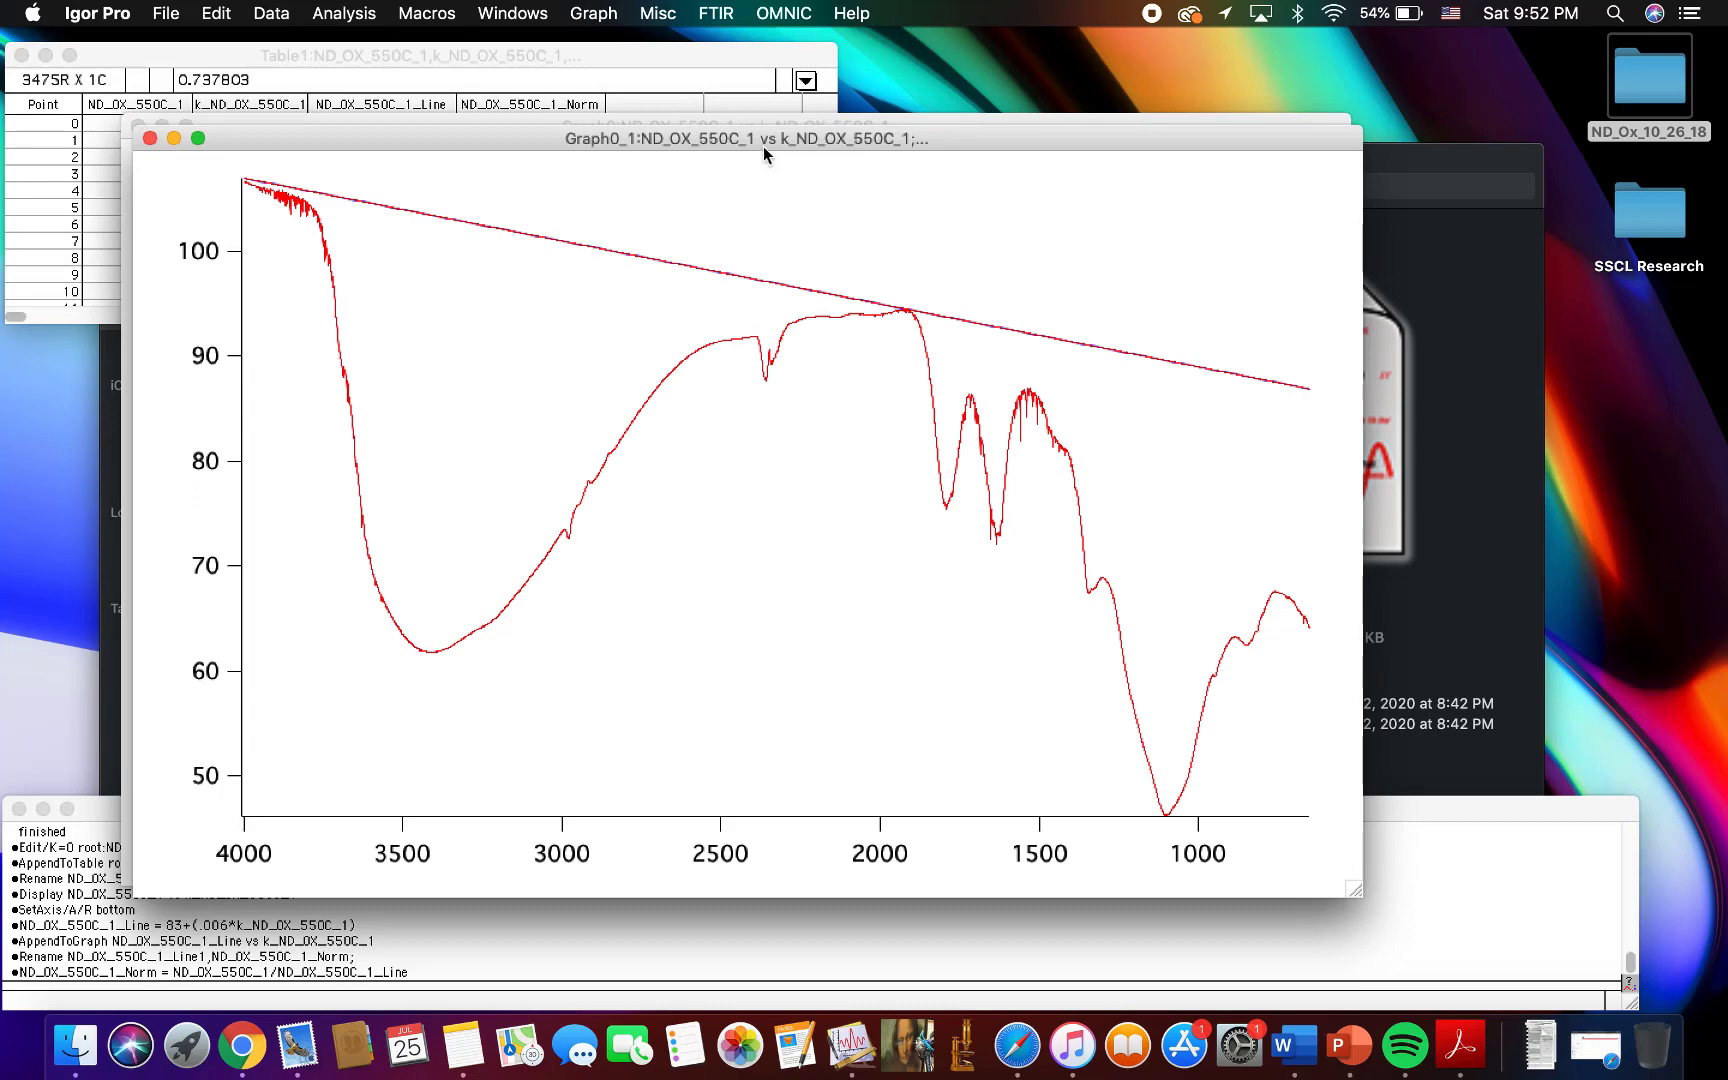
left_click_drag(763, 146, 1021, 243)
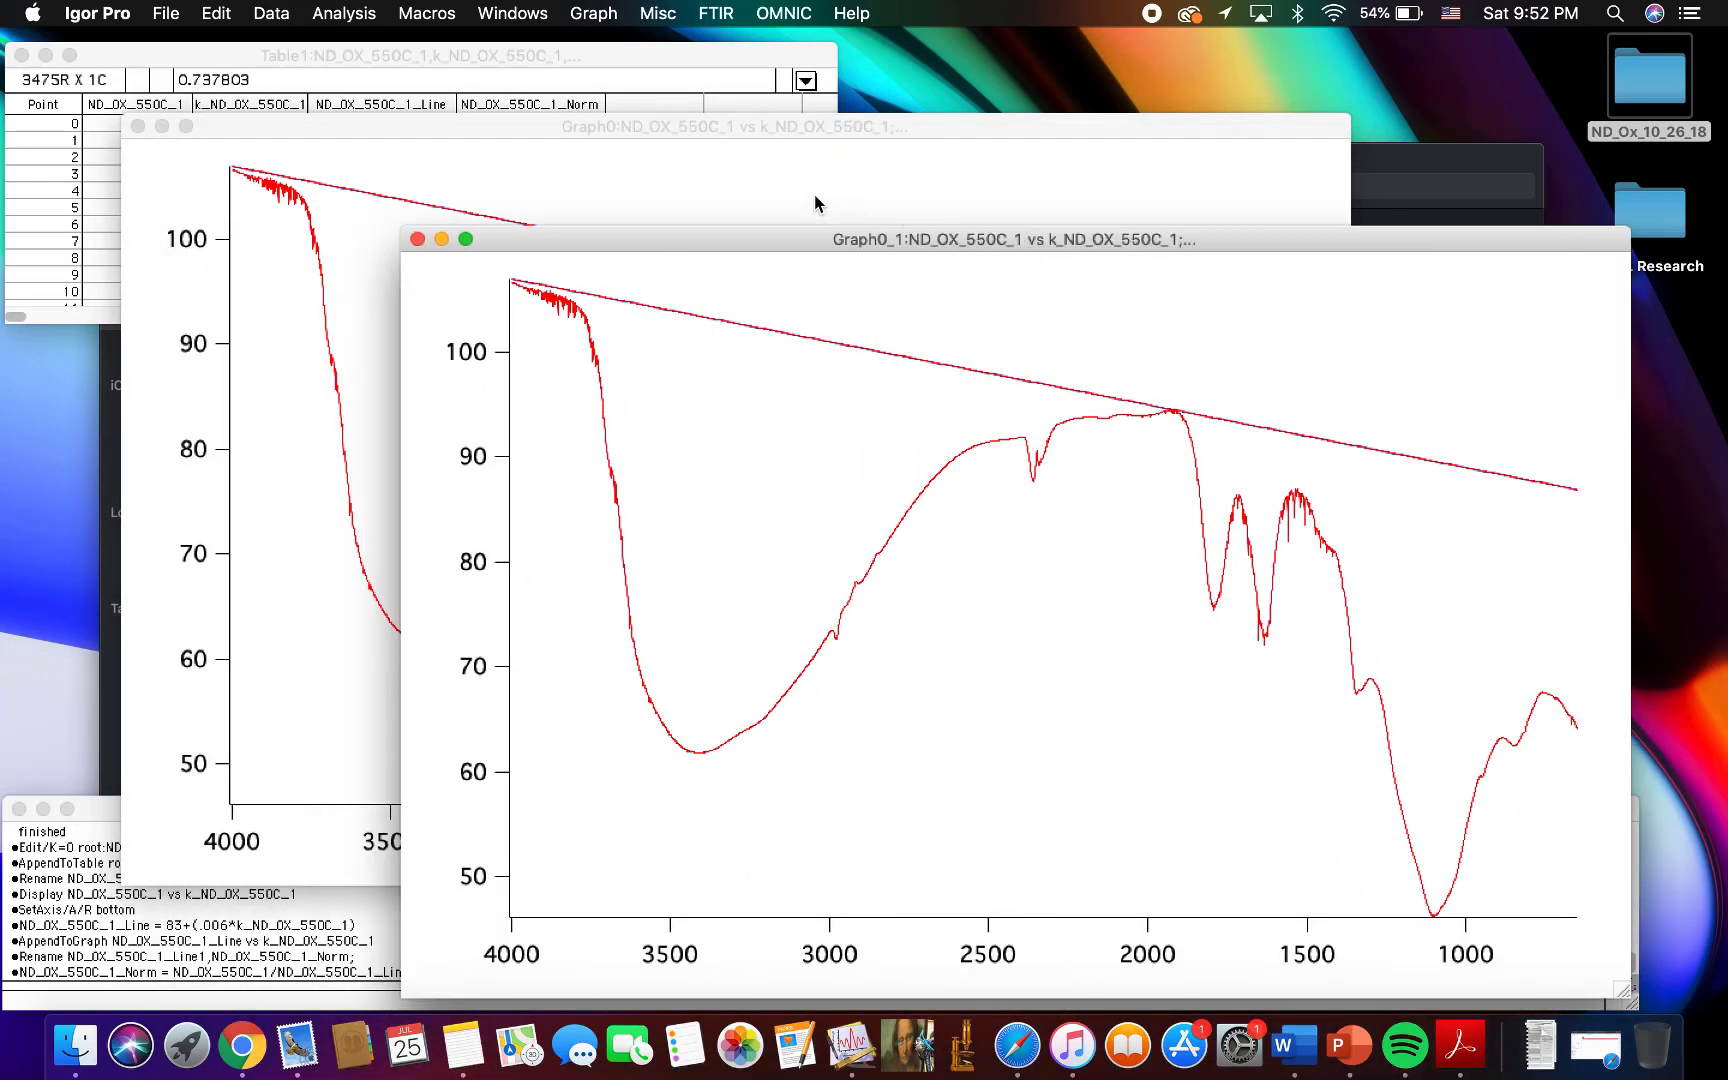
left_click_drag(716, 247, 638, 241)
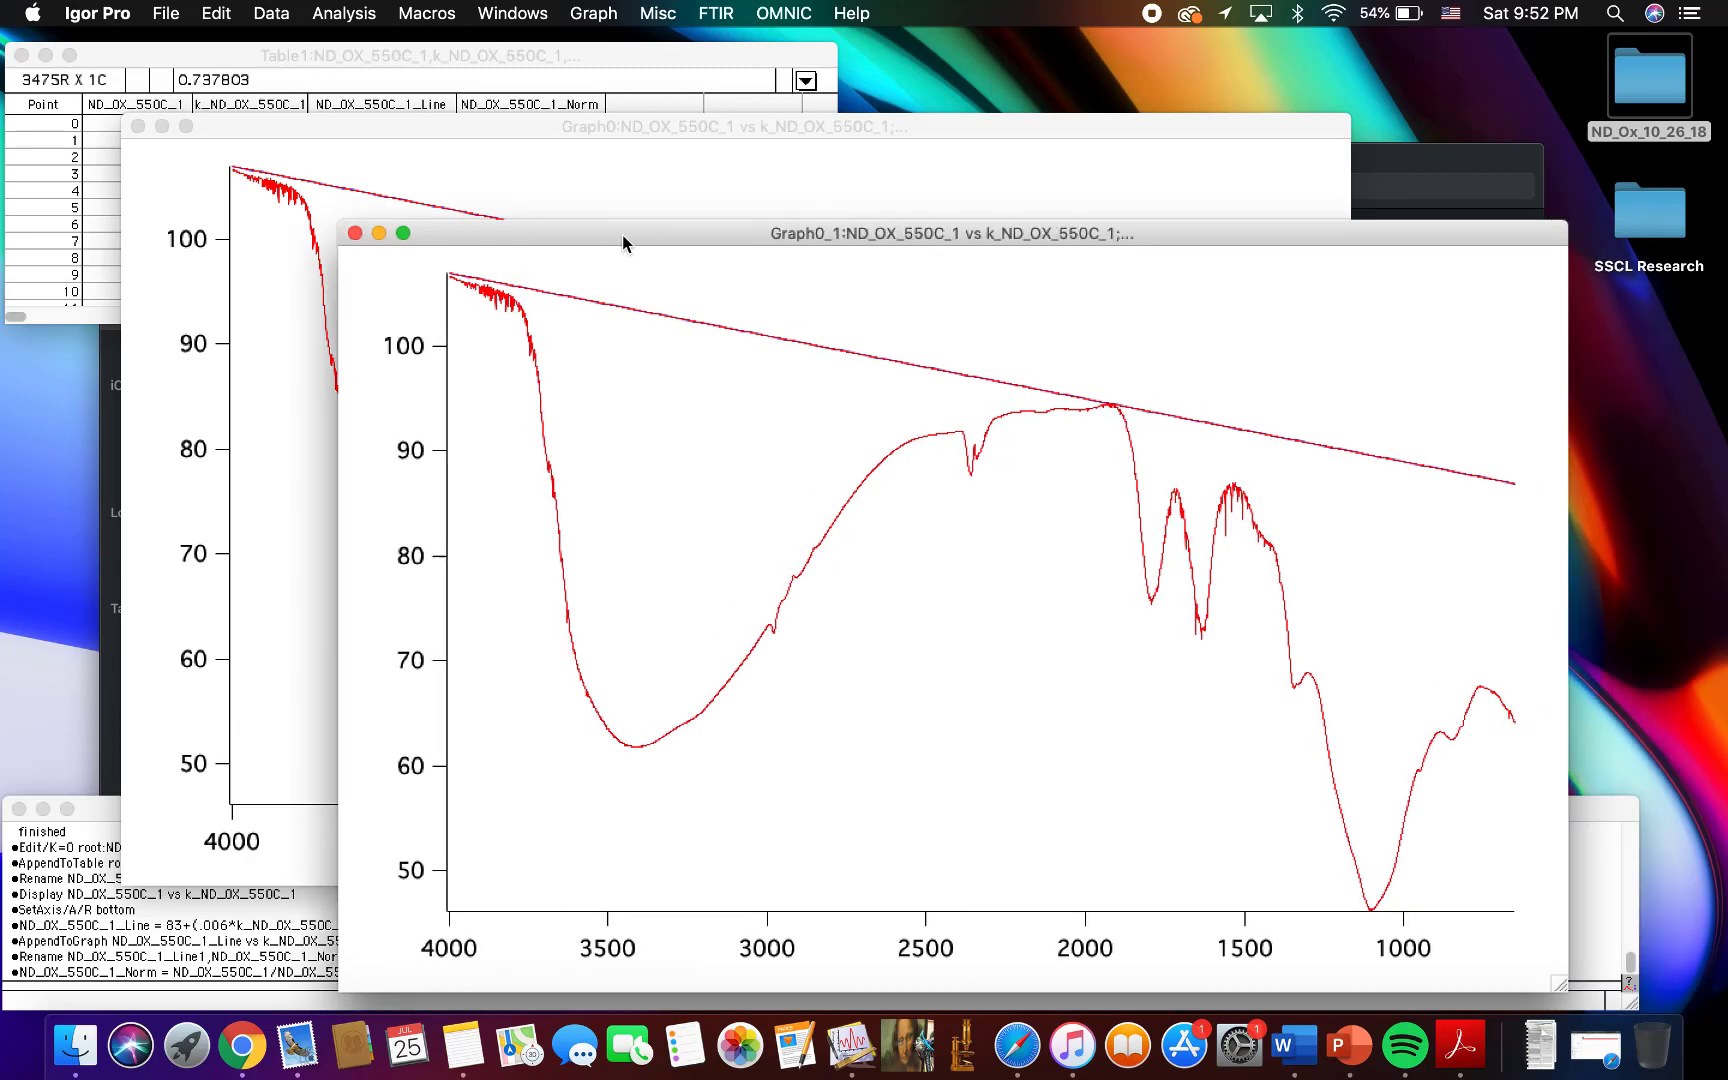
left_click(511, 172)
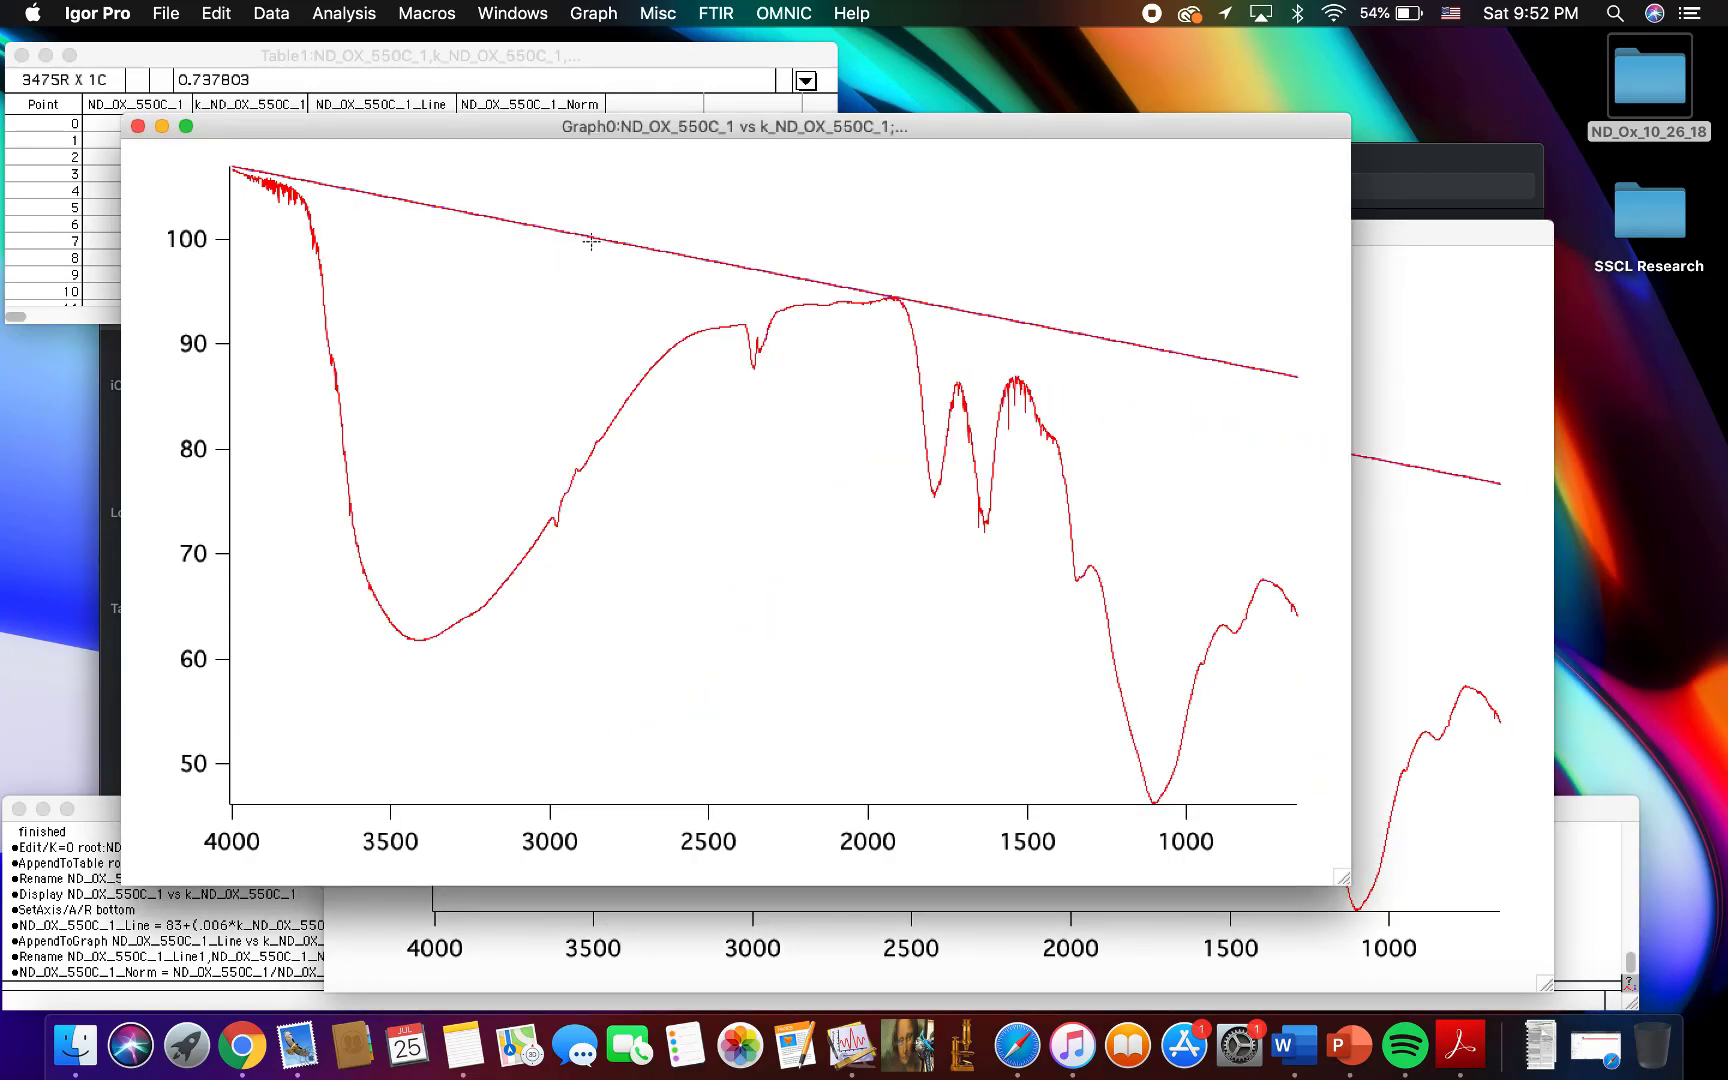
left_click(344, 13)
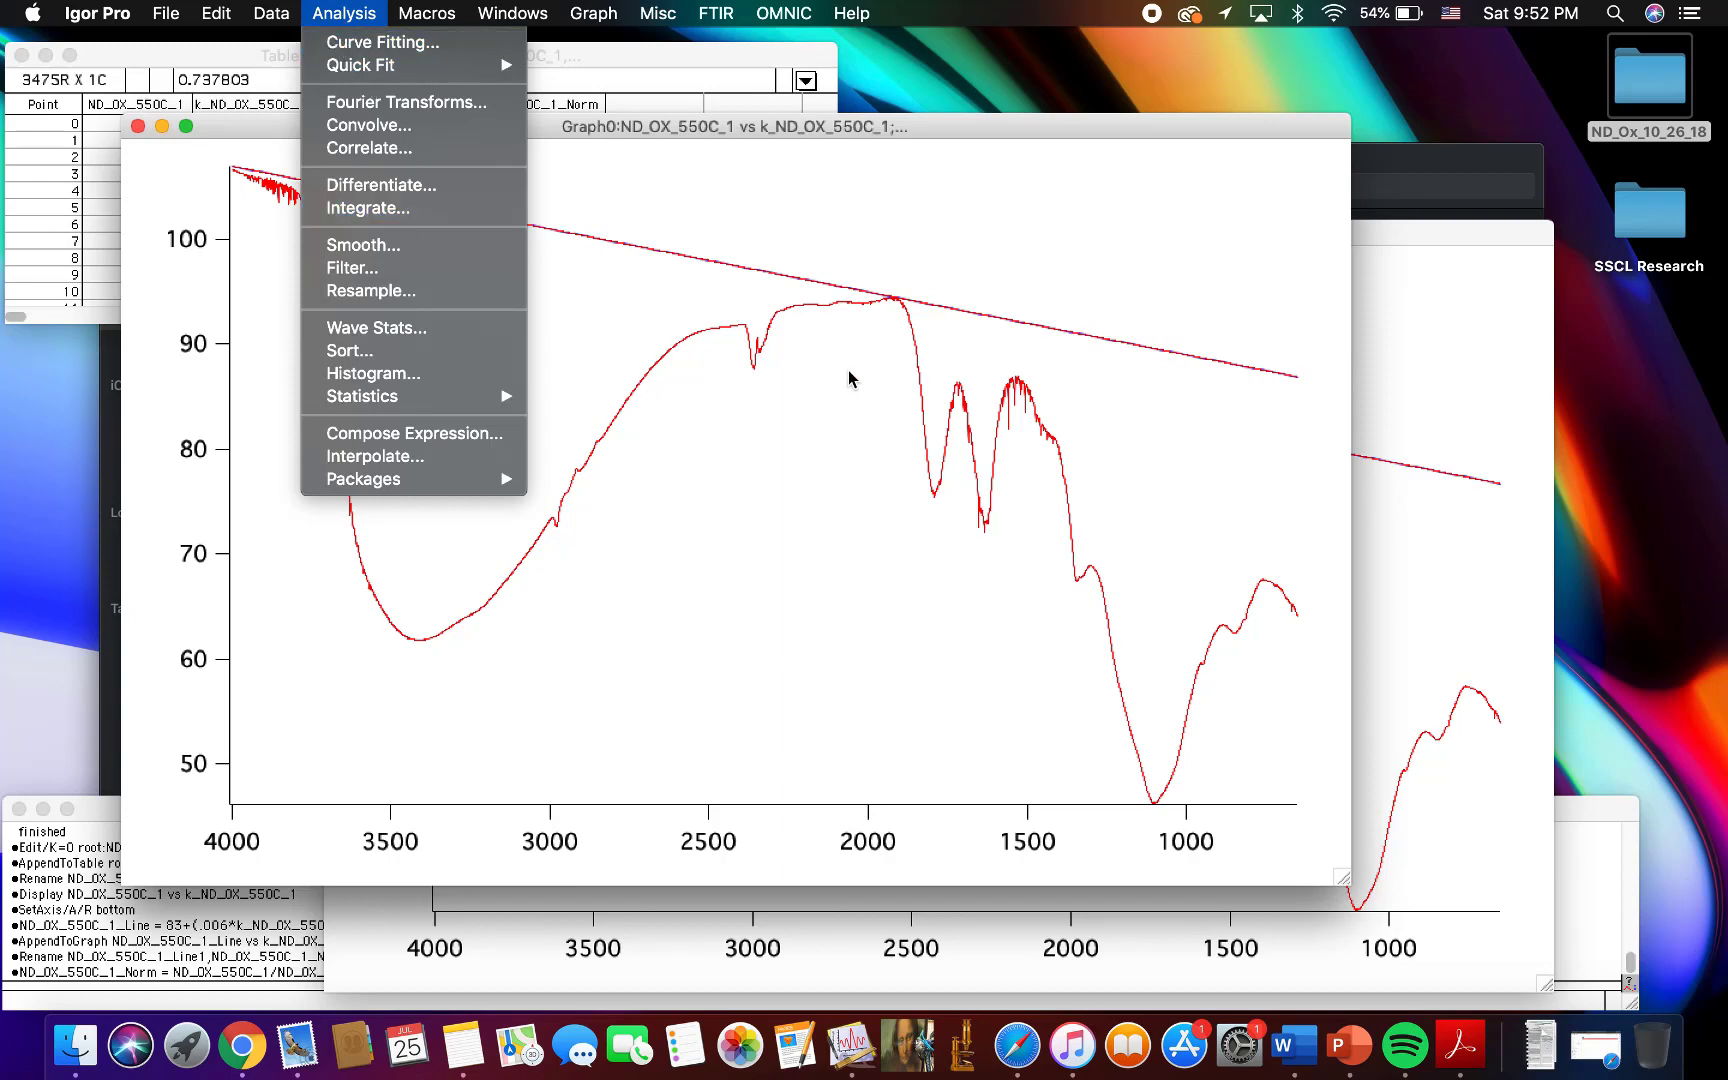
left_click(1357, 412)
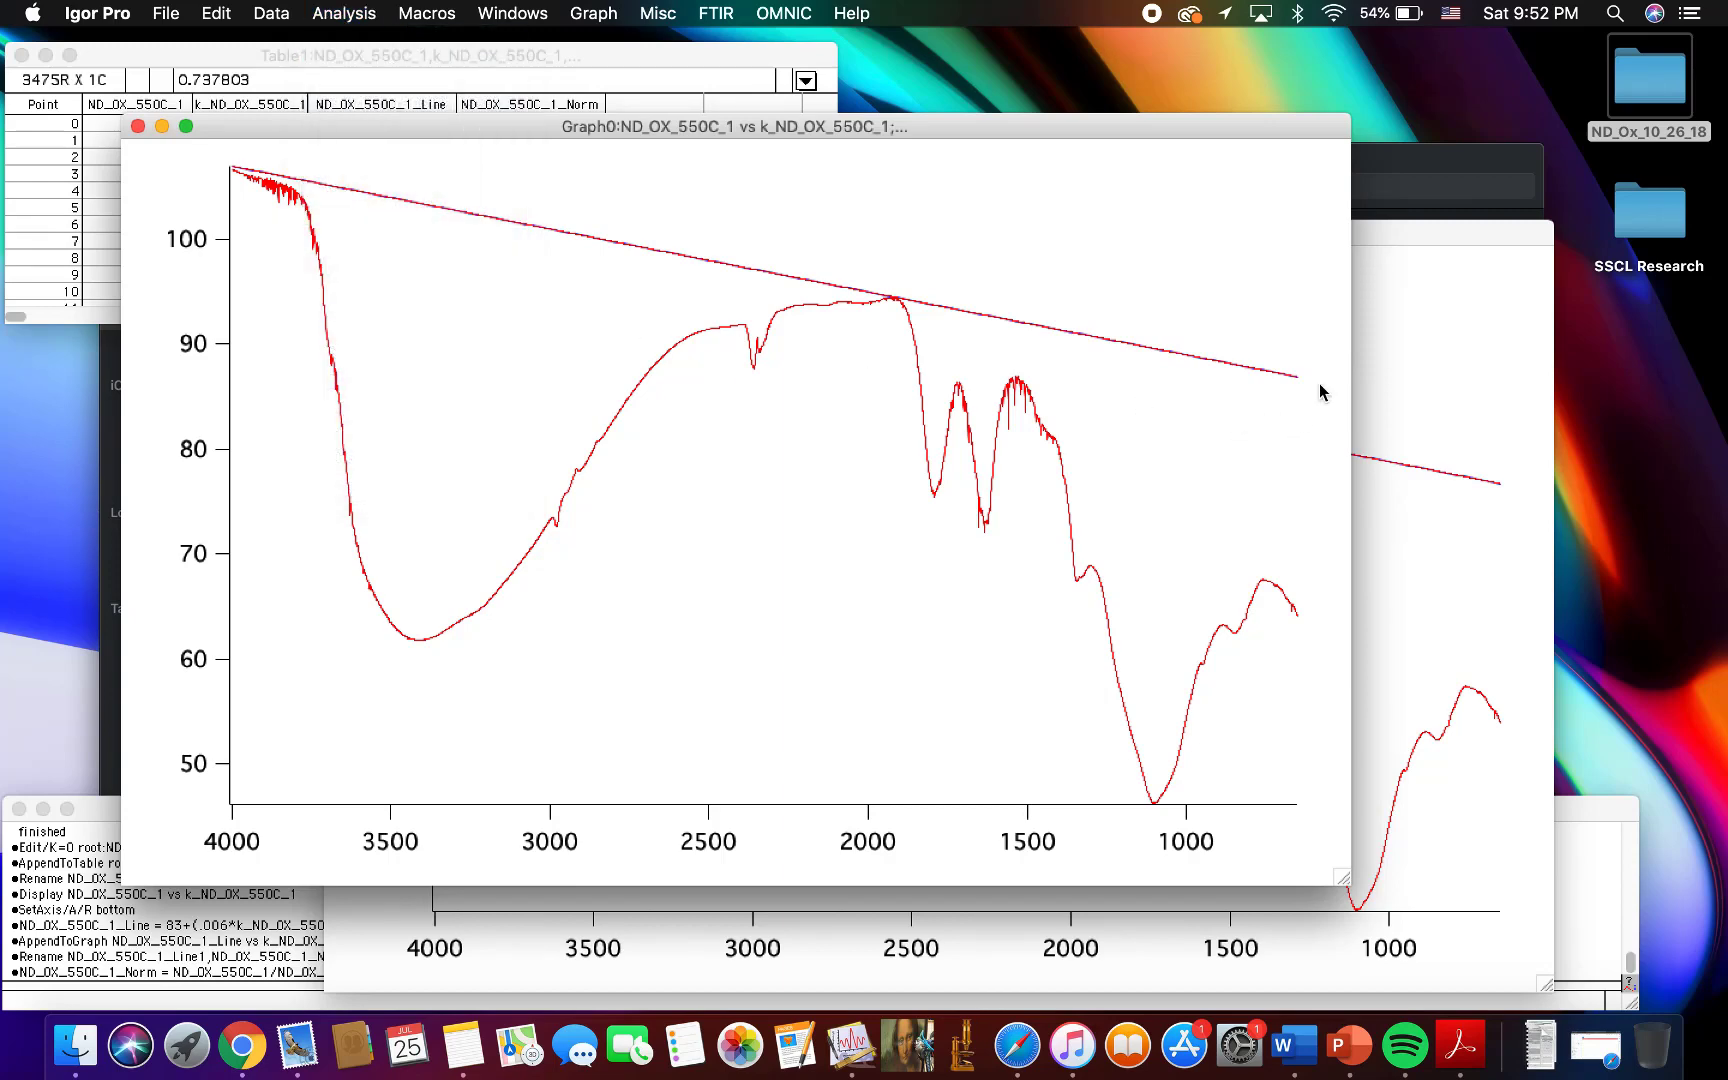
left_click(101, 925)
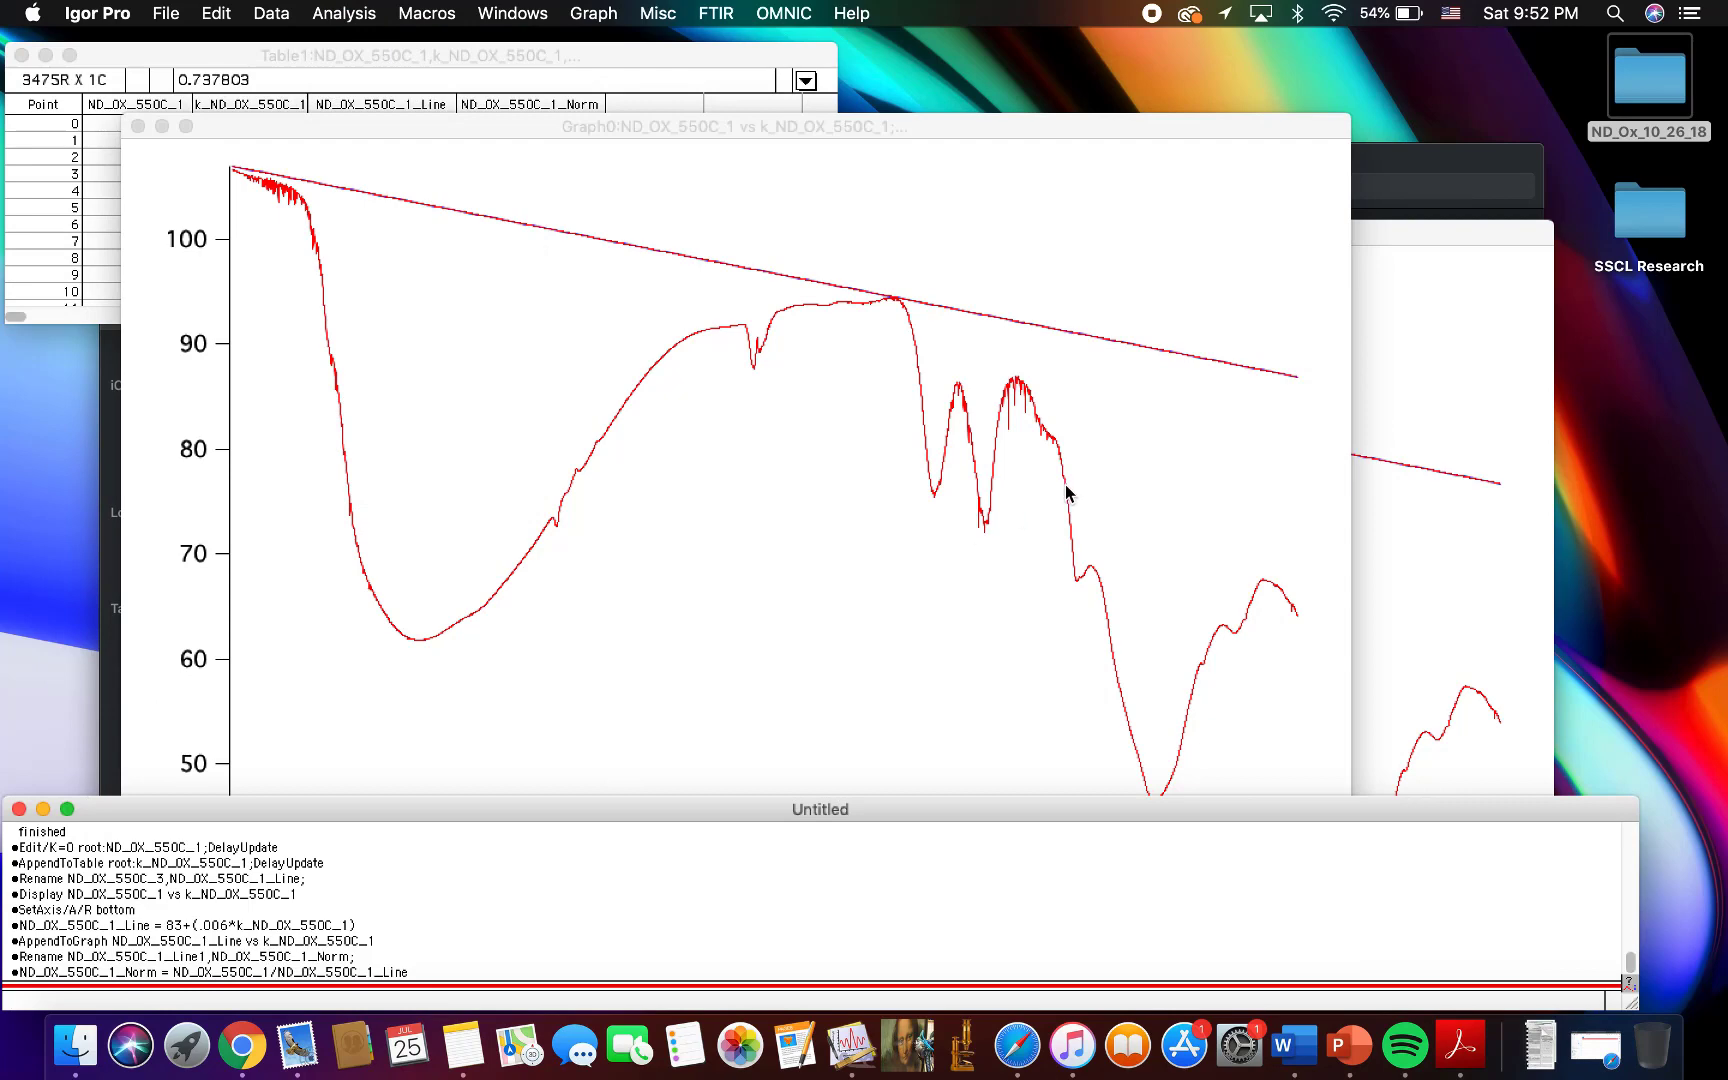
left_click(1093, 457)
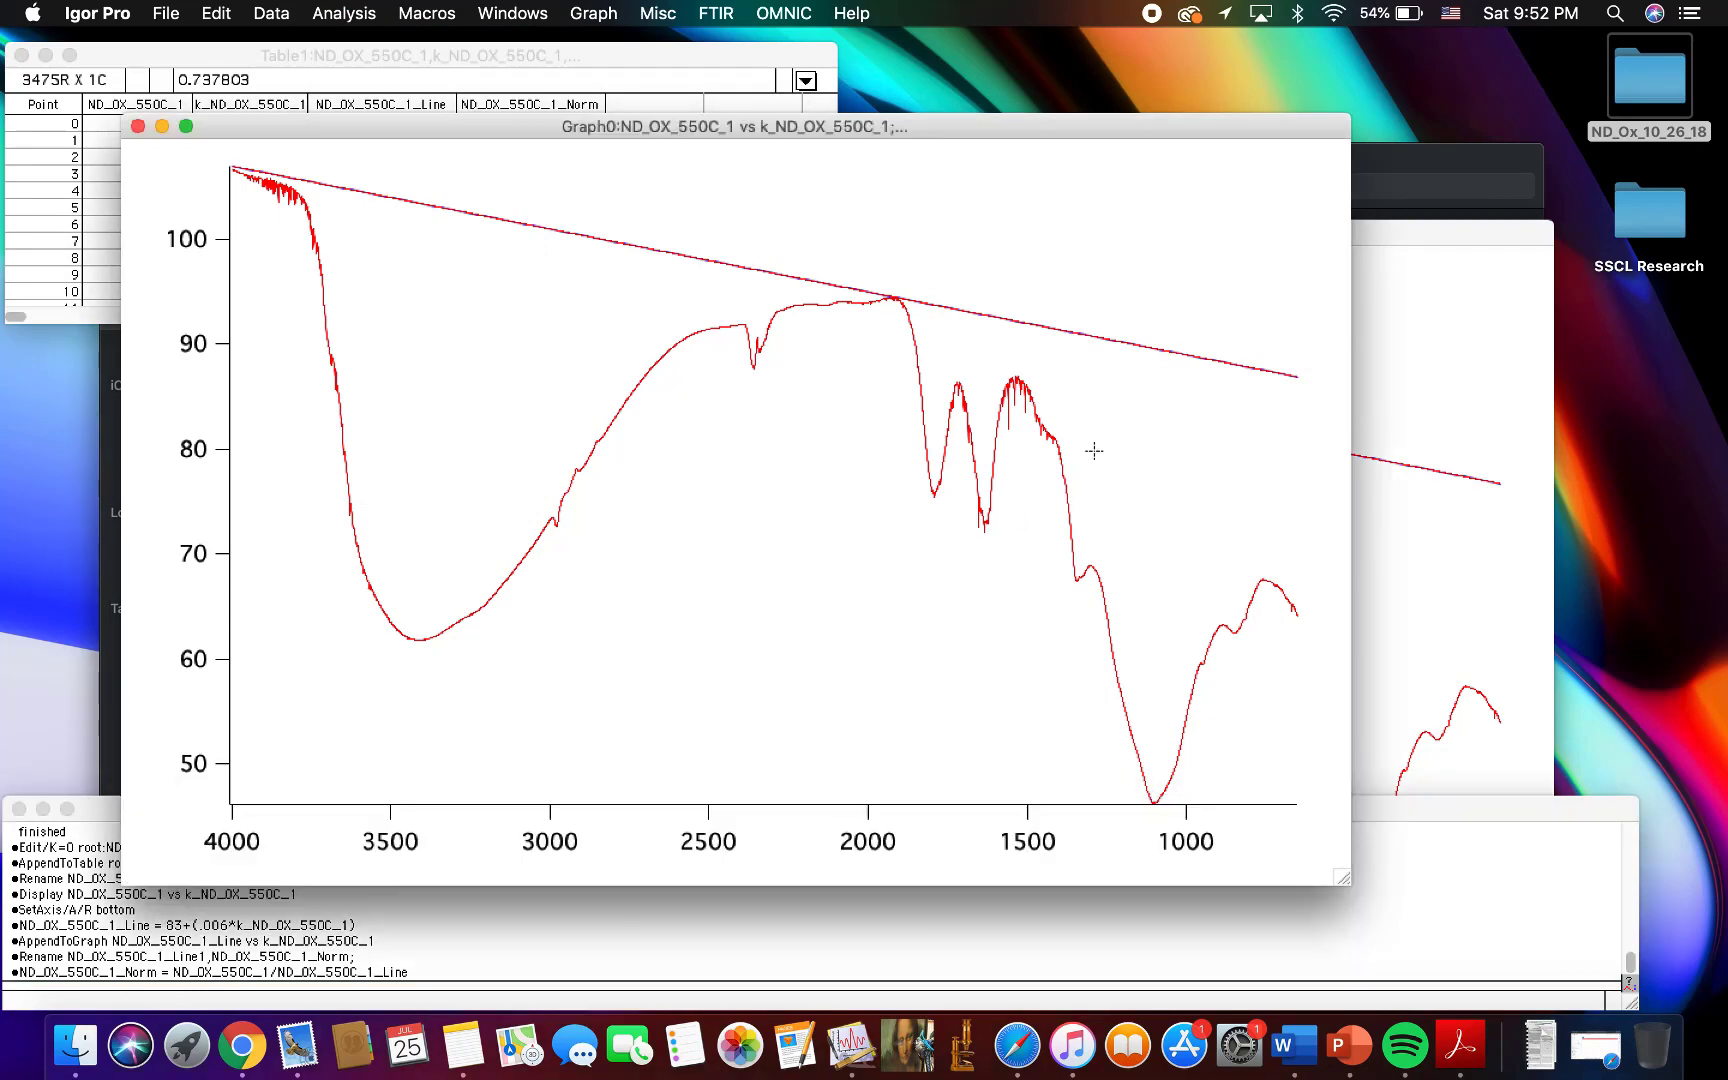
Step: Append the trace ND_OX_550C_1_Norm versus k_ND_OX_550C_1 to the duplicated graph, using the left and bottom axes
left_click(1403, 374)
left_click_drag(1179, 232, 1149, 111)
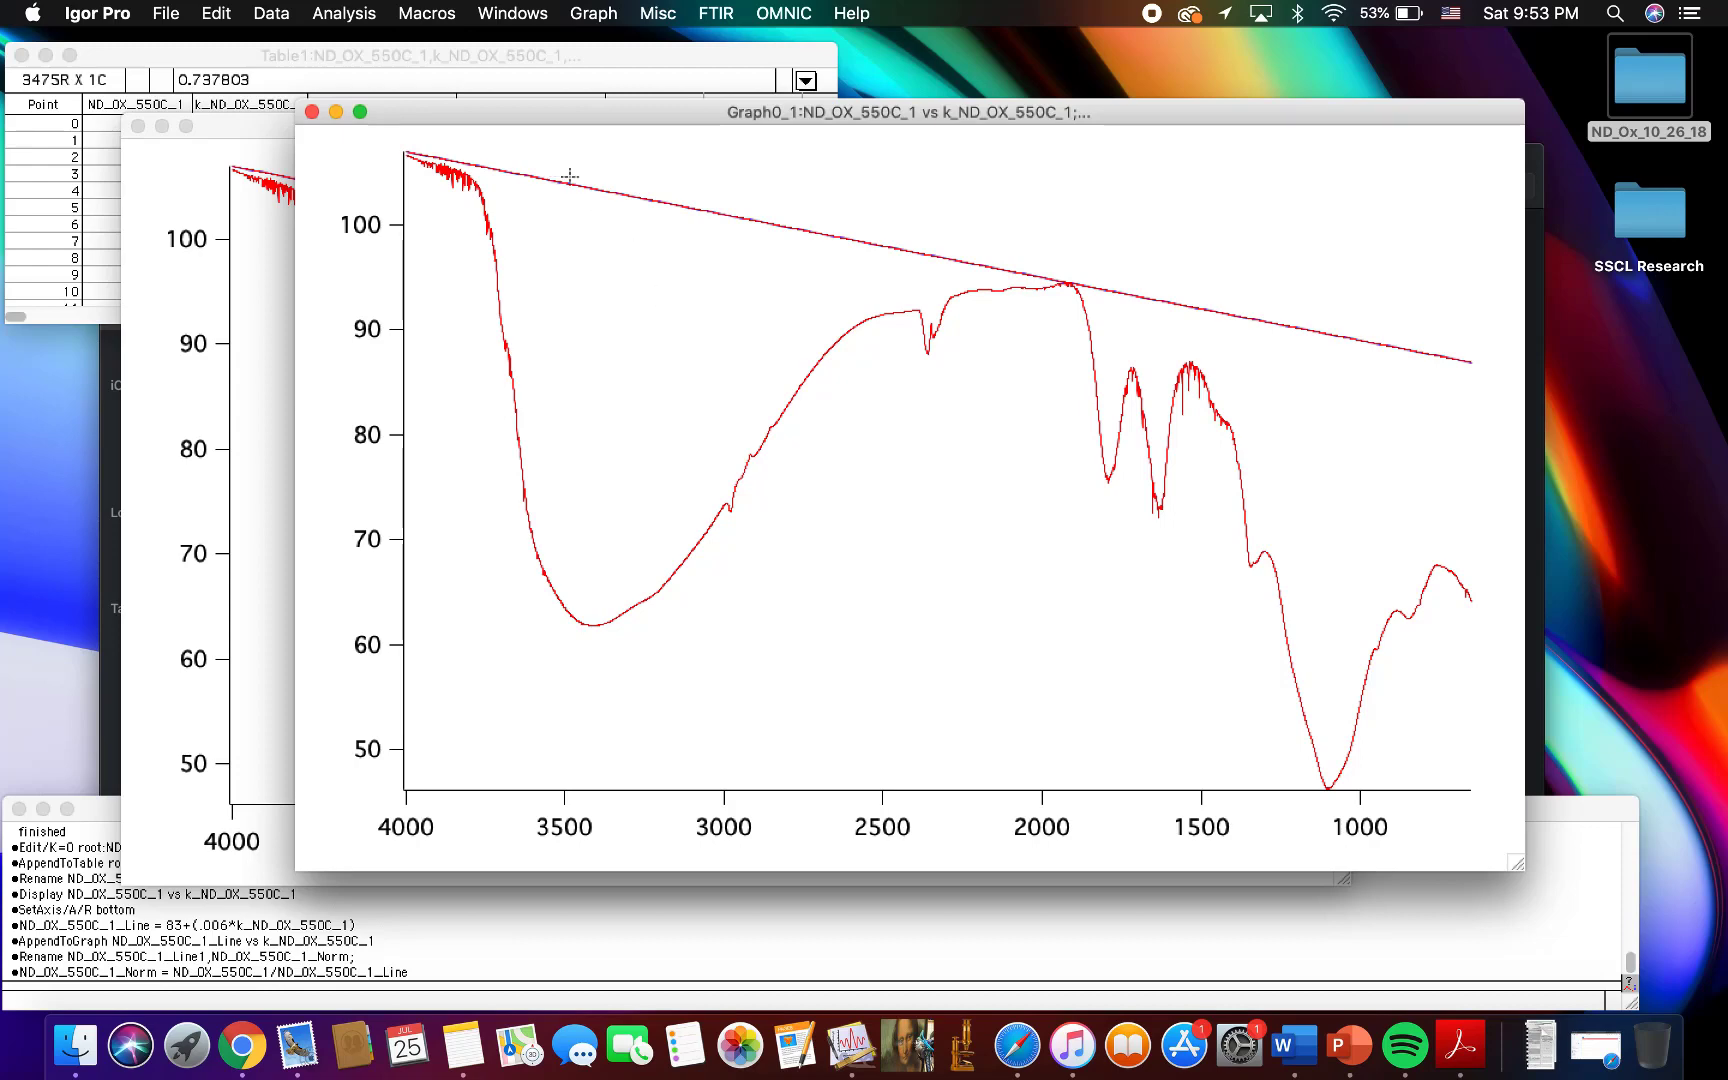
left_click_drag(596, 117, 571, 80)
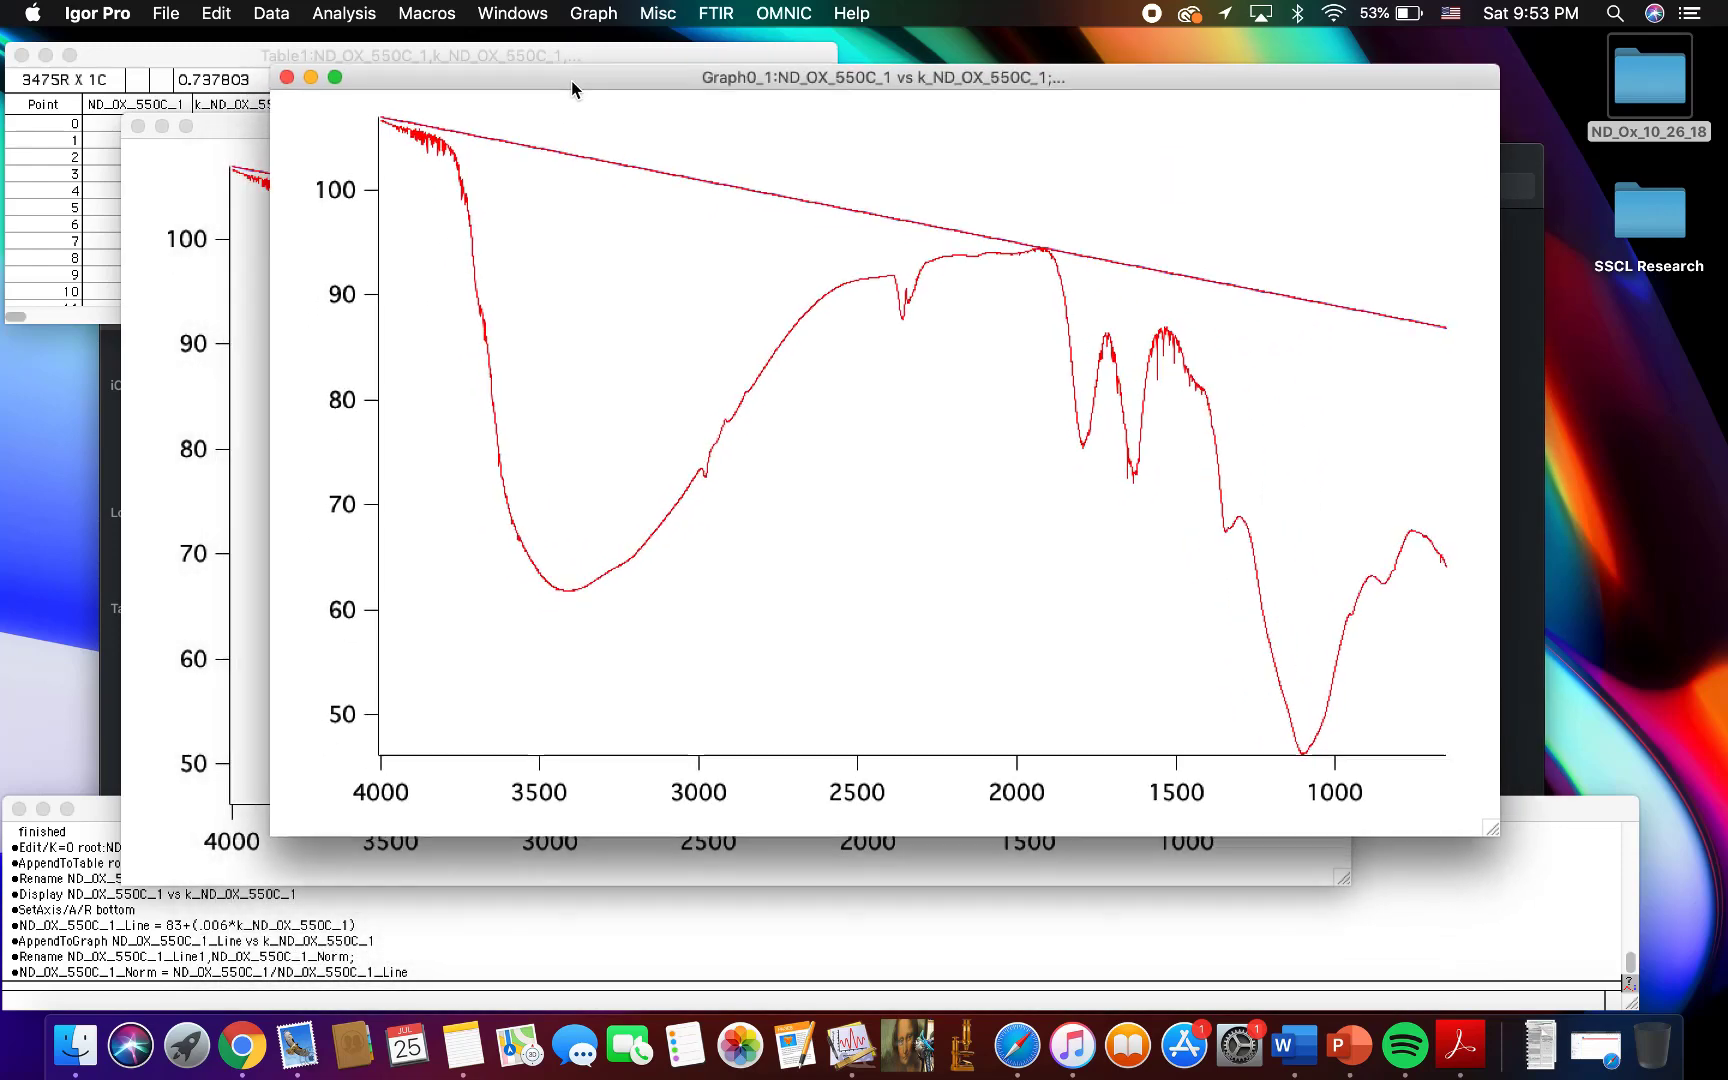
right_click(860, 598)
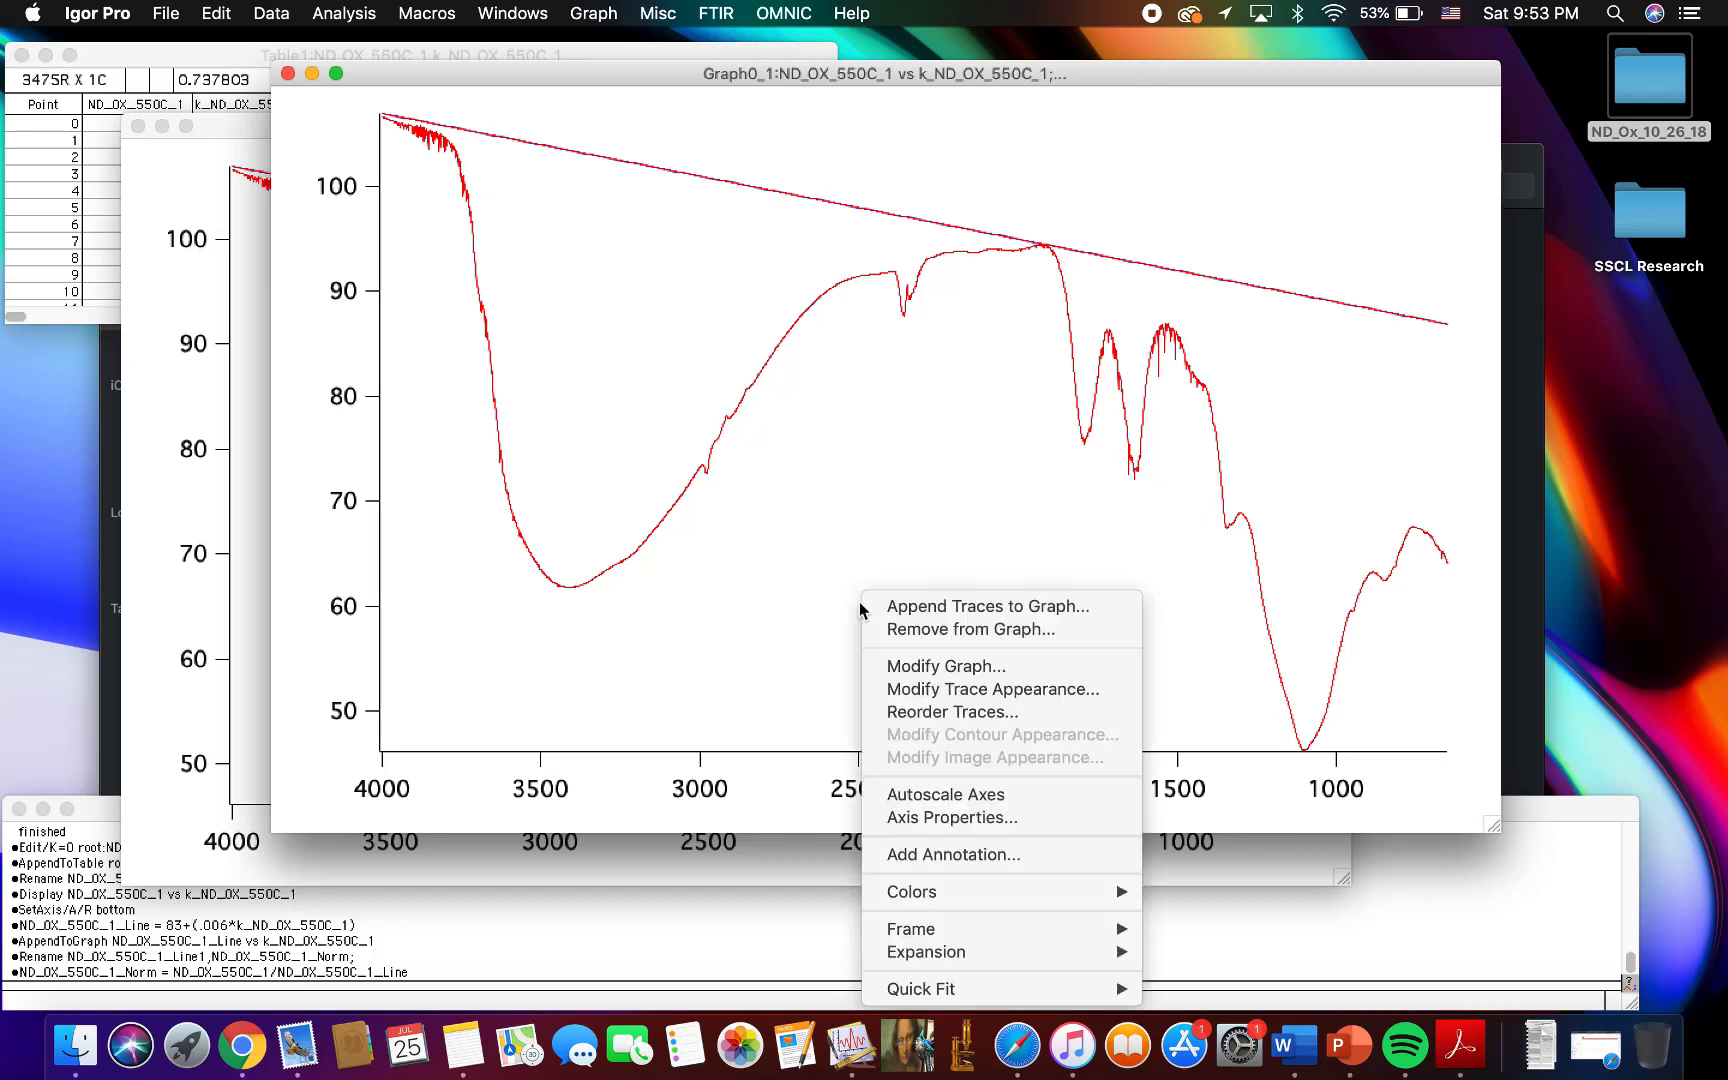
left_click(895, 607)
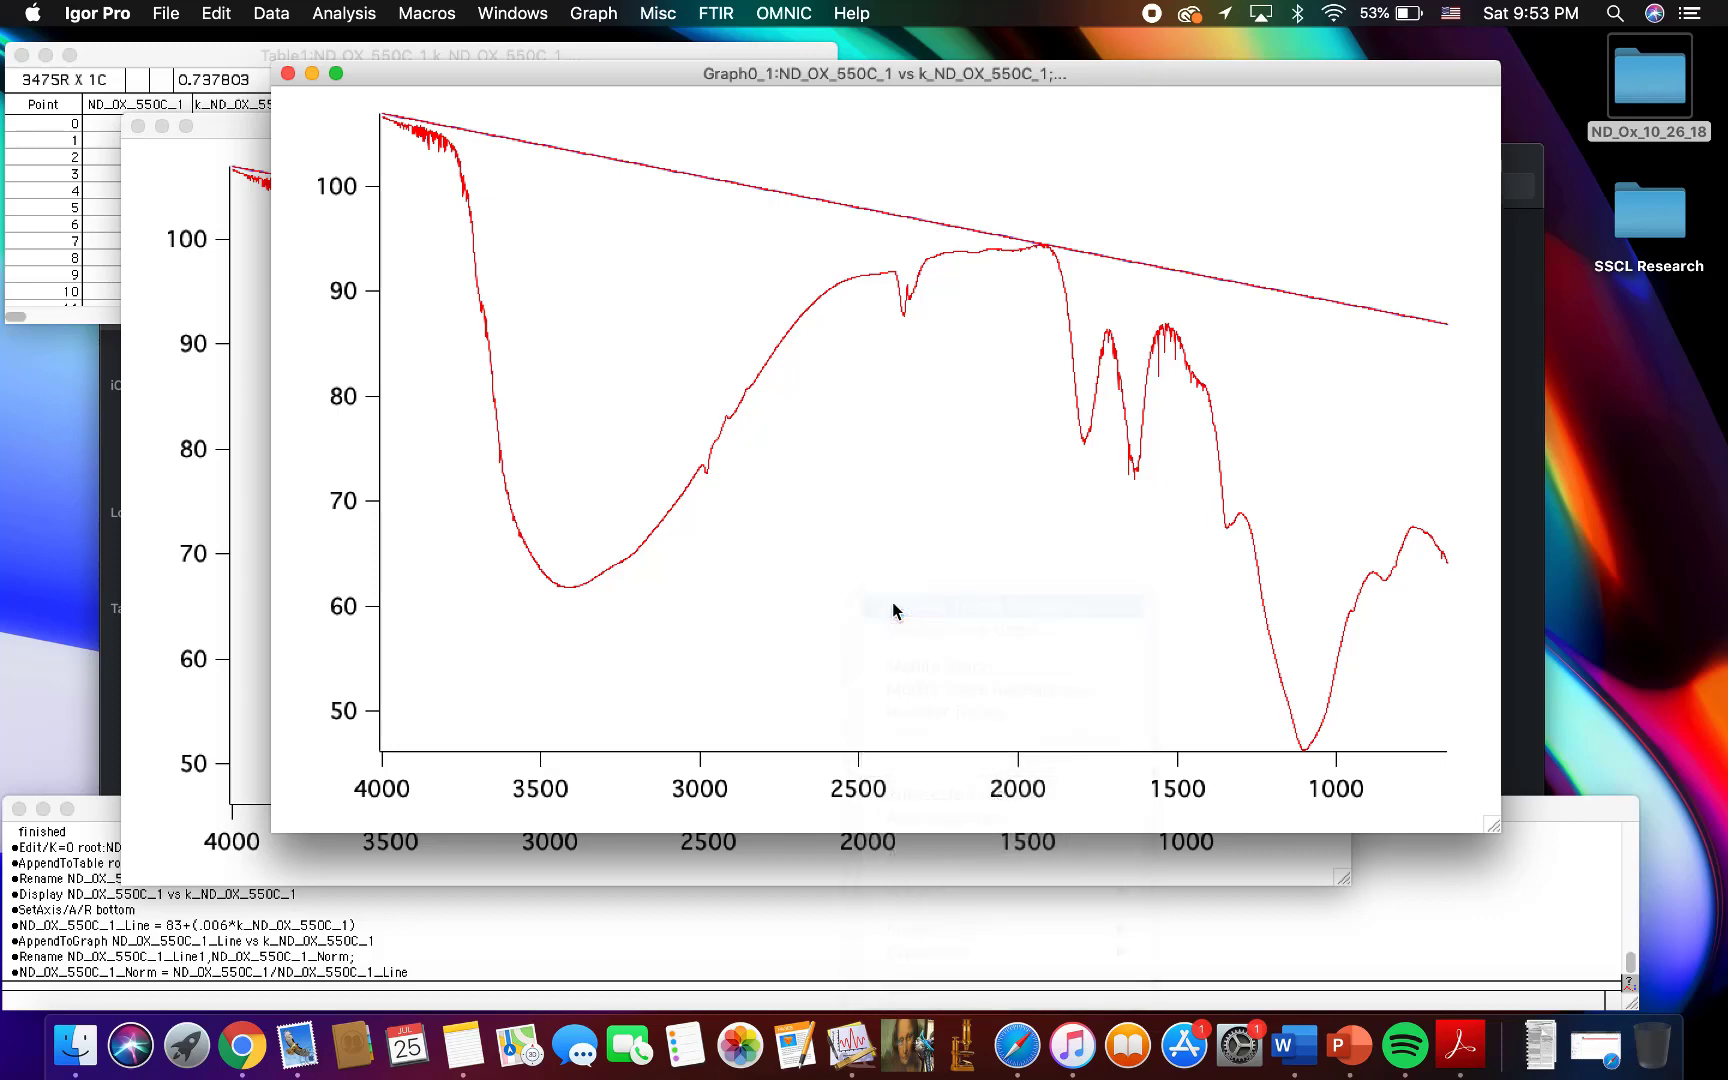
scroll(478, 300, "down", 2)
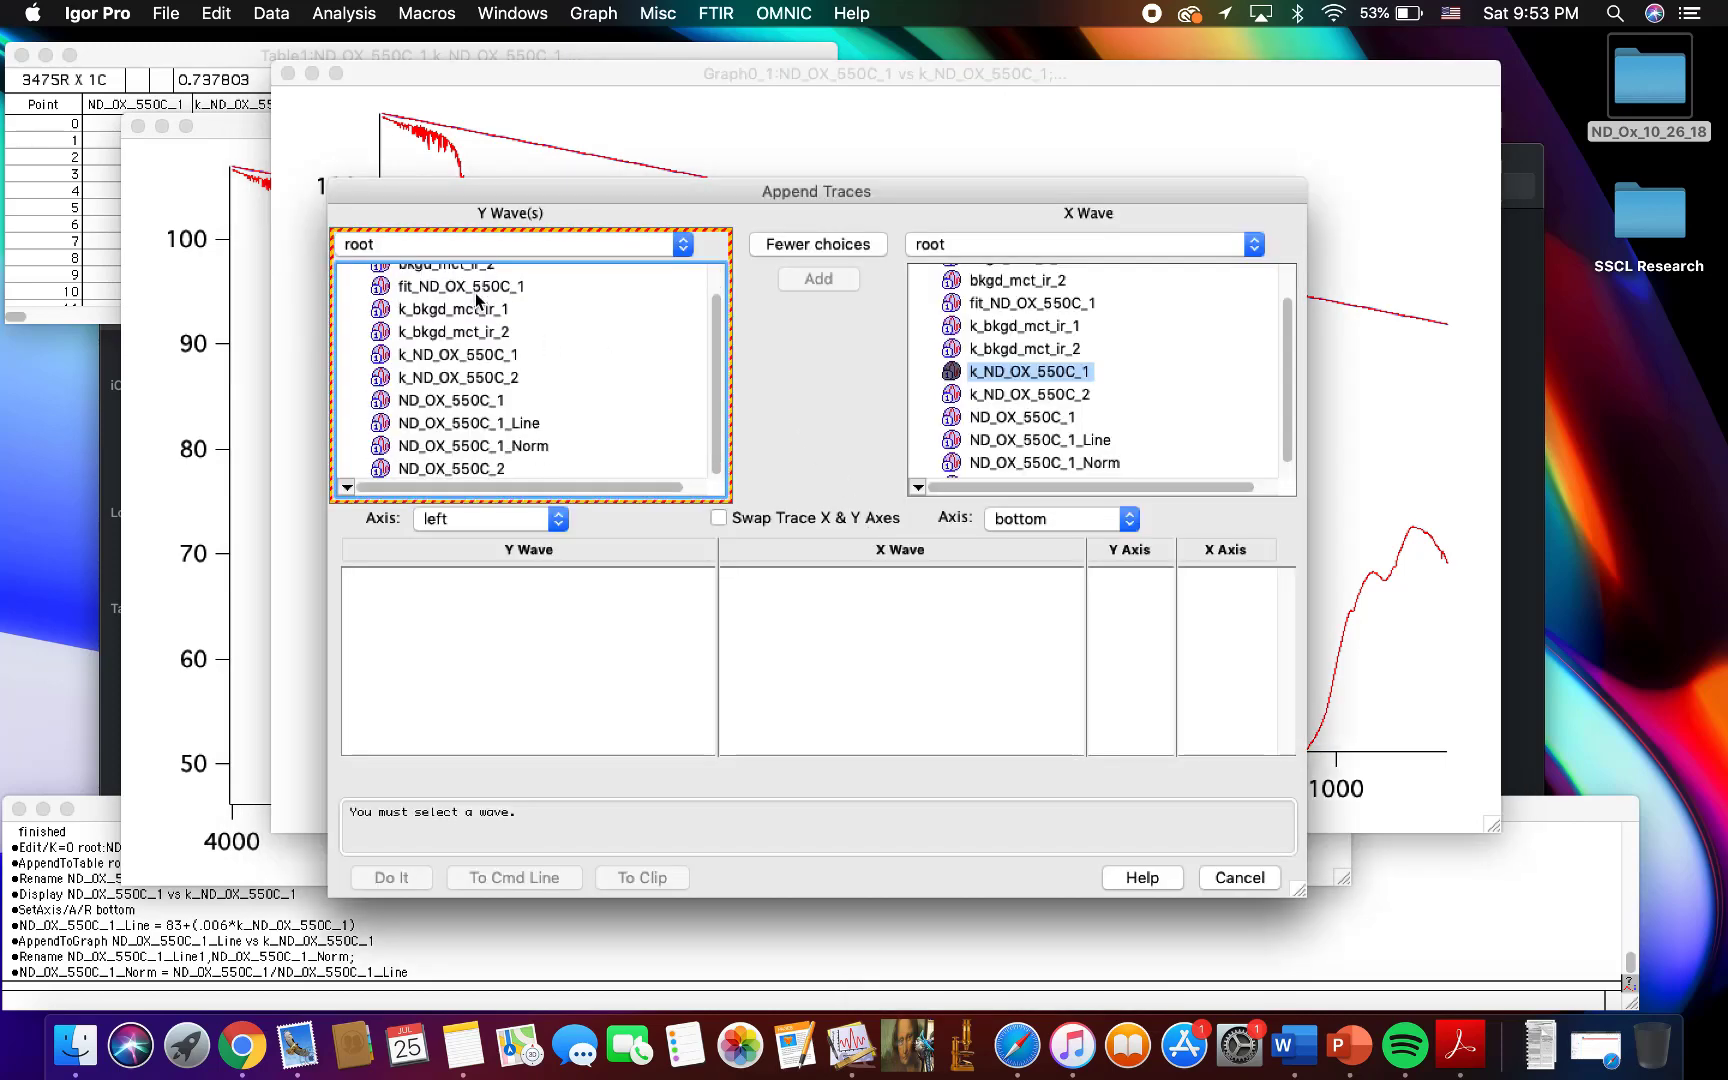
left_click(485, 442)
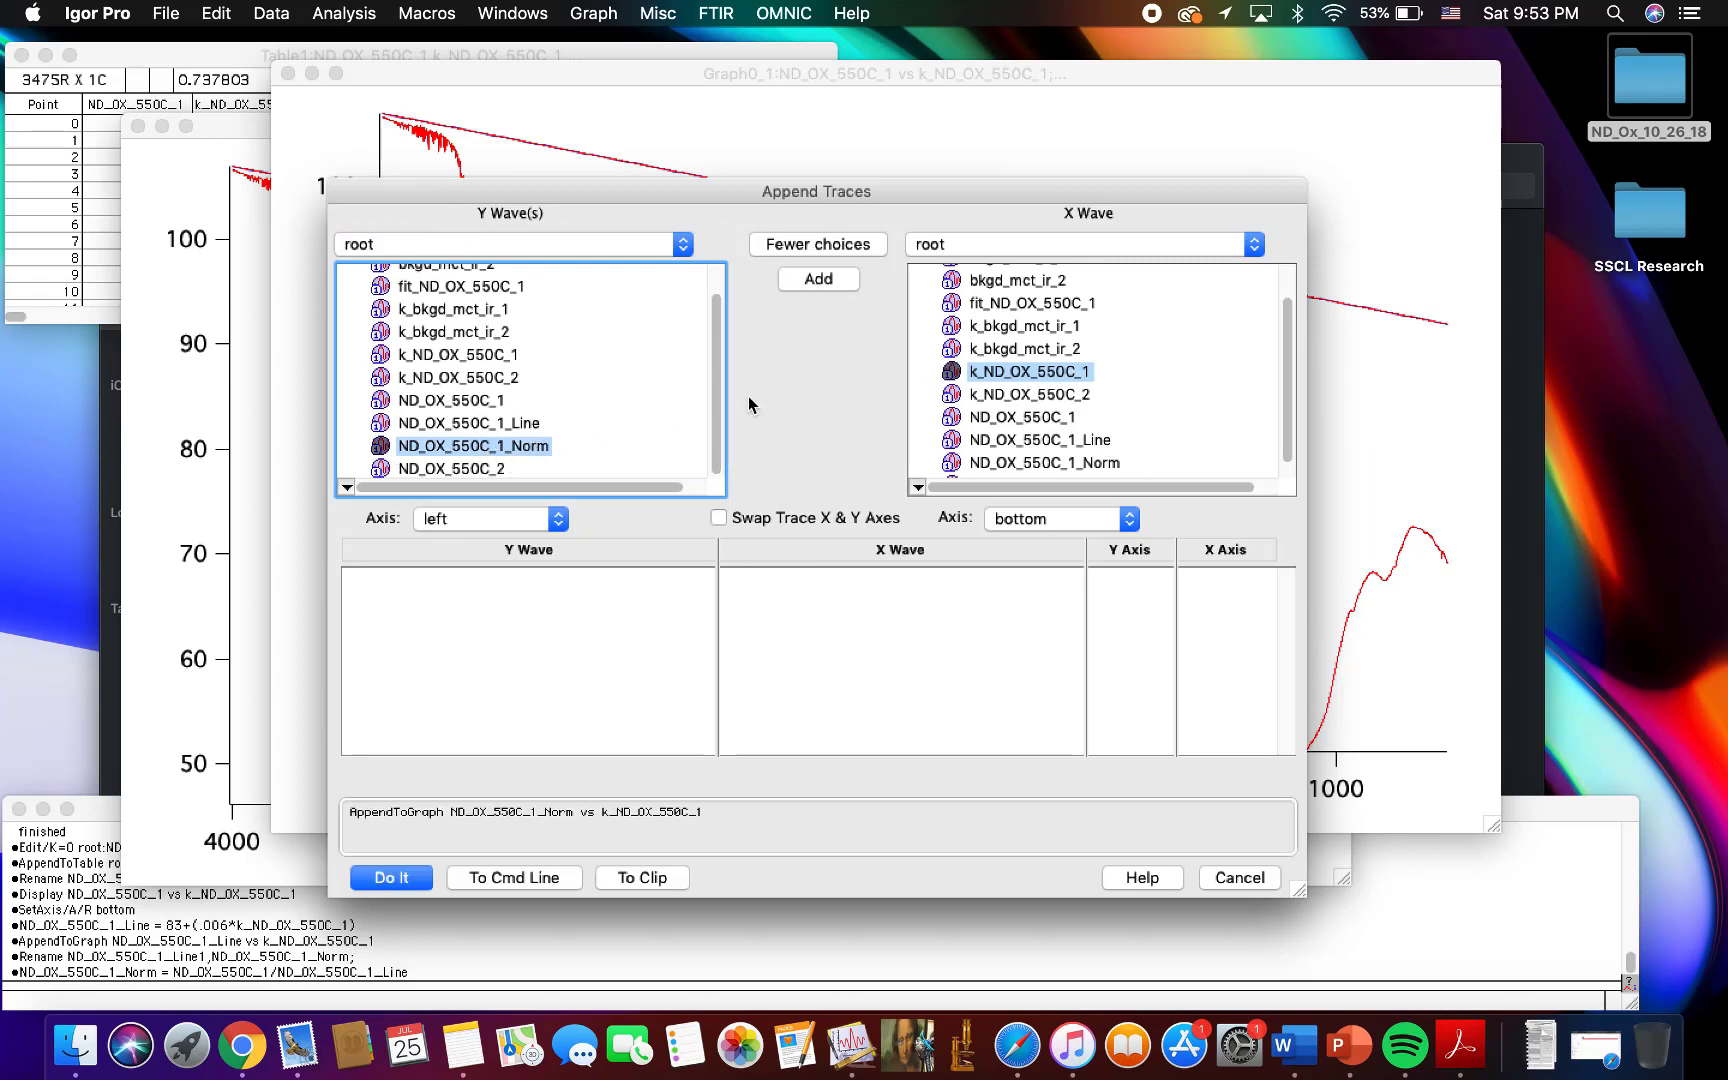
left_click(801, 284)
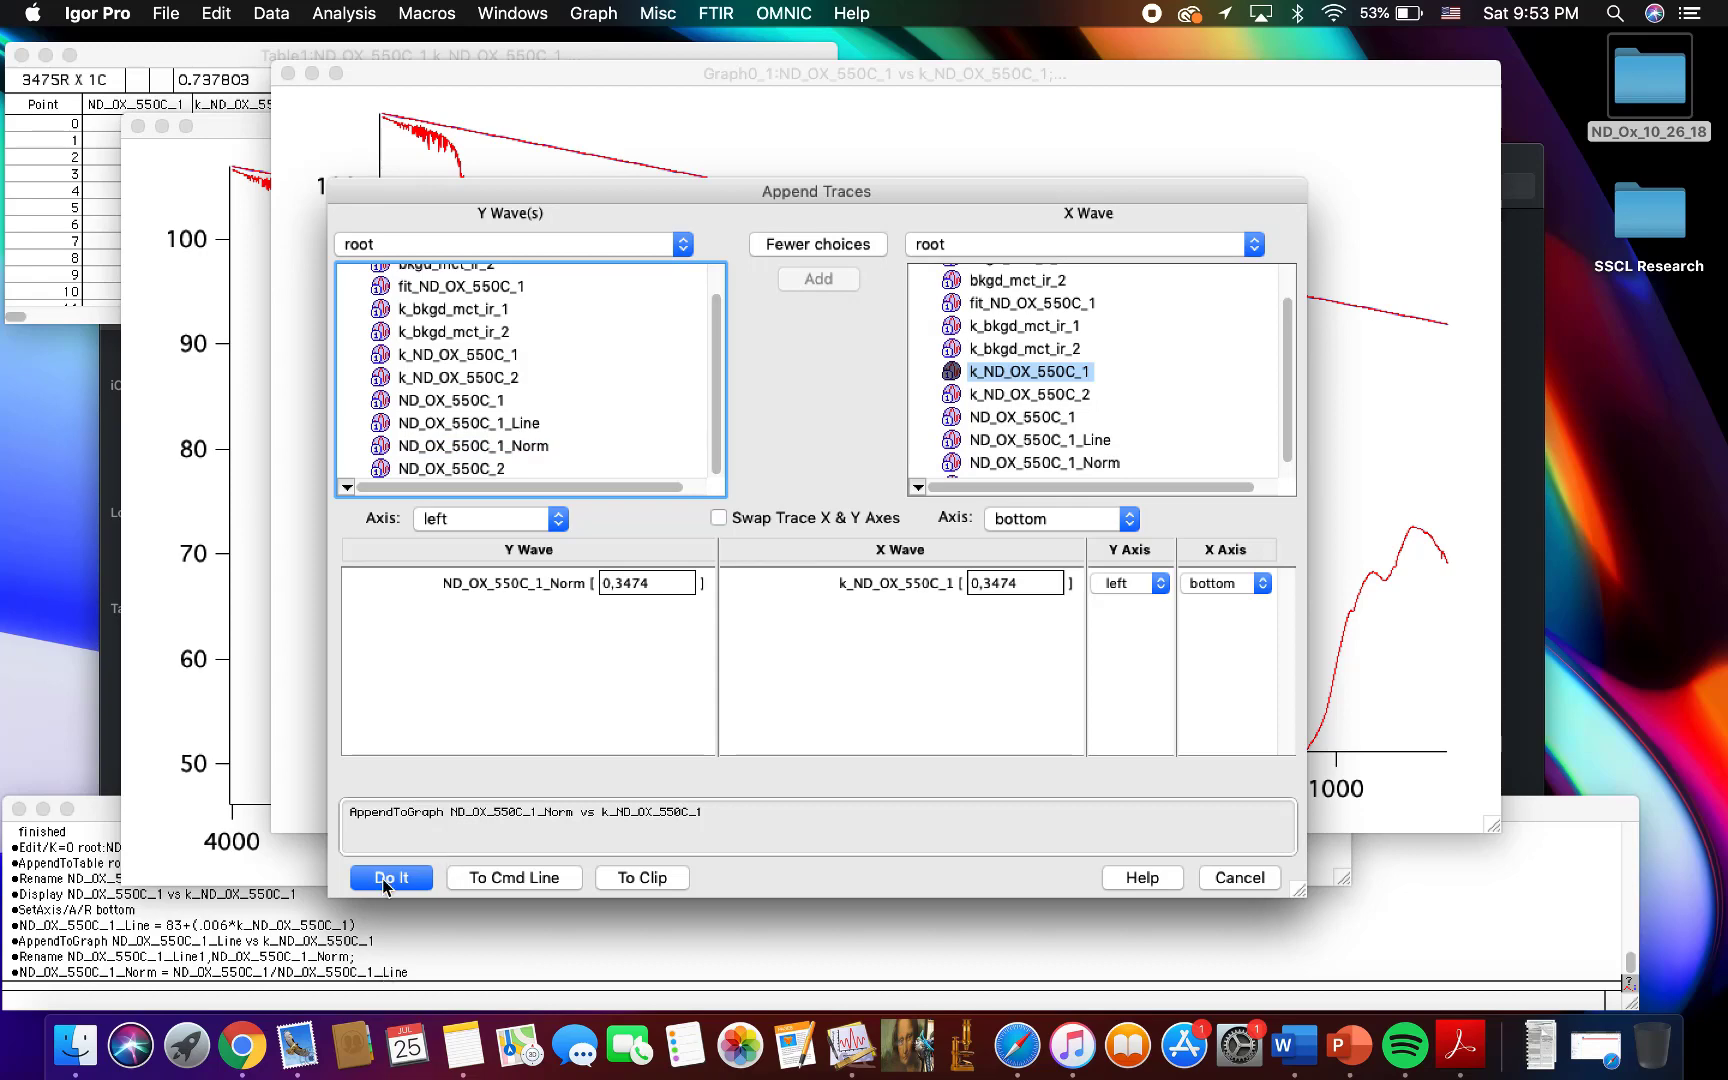
left_click(388, 879)
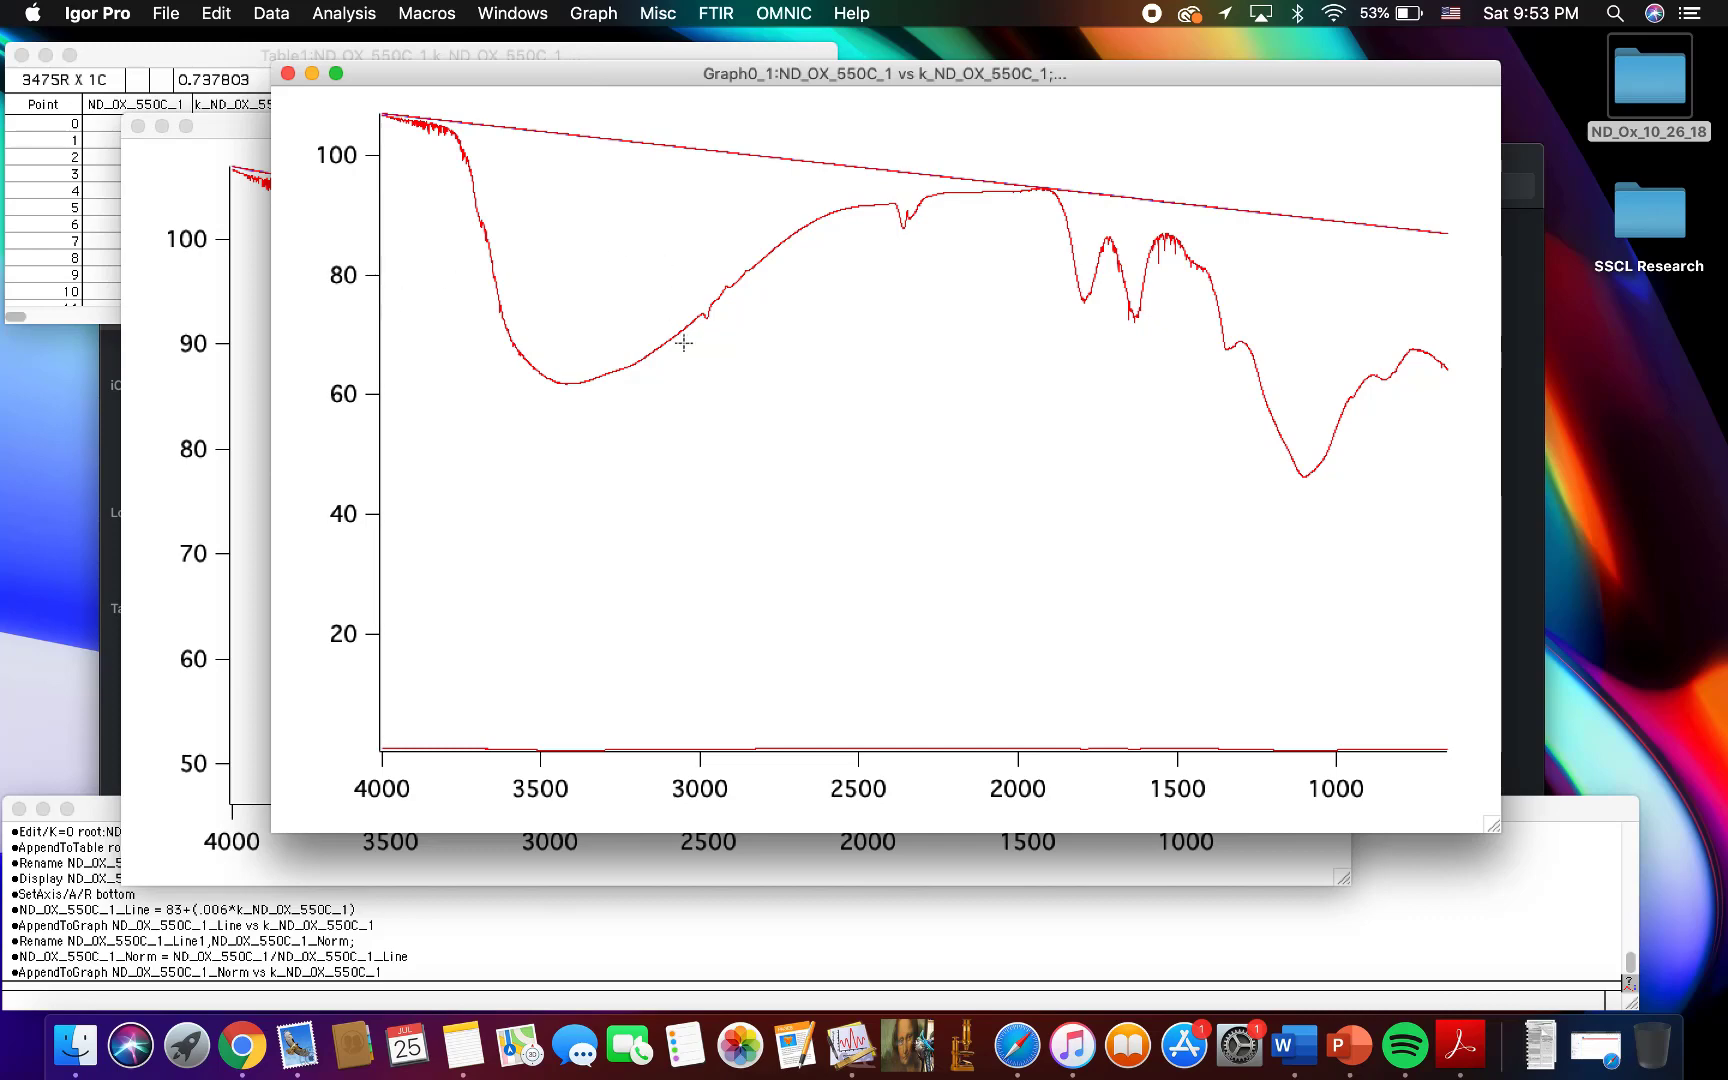
Step: Remove the traces ND_OX_550C_1, ND_OX_550C_1_Line and fit_ND_OX_550C_1 from the duplicated graph, keeping only the normalized trace
left_click(181, 438)
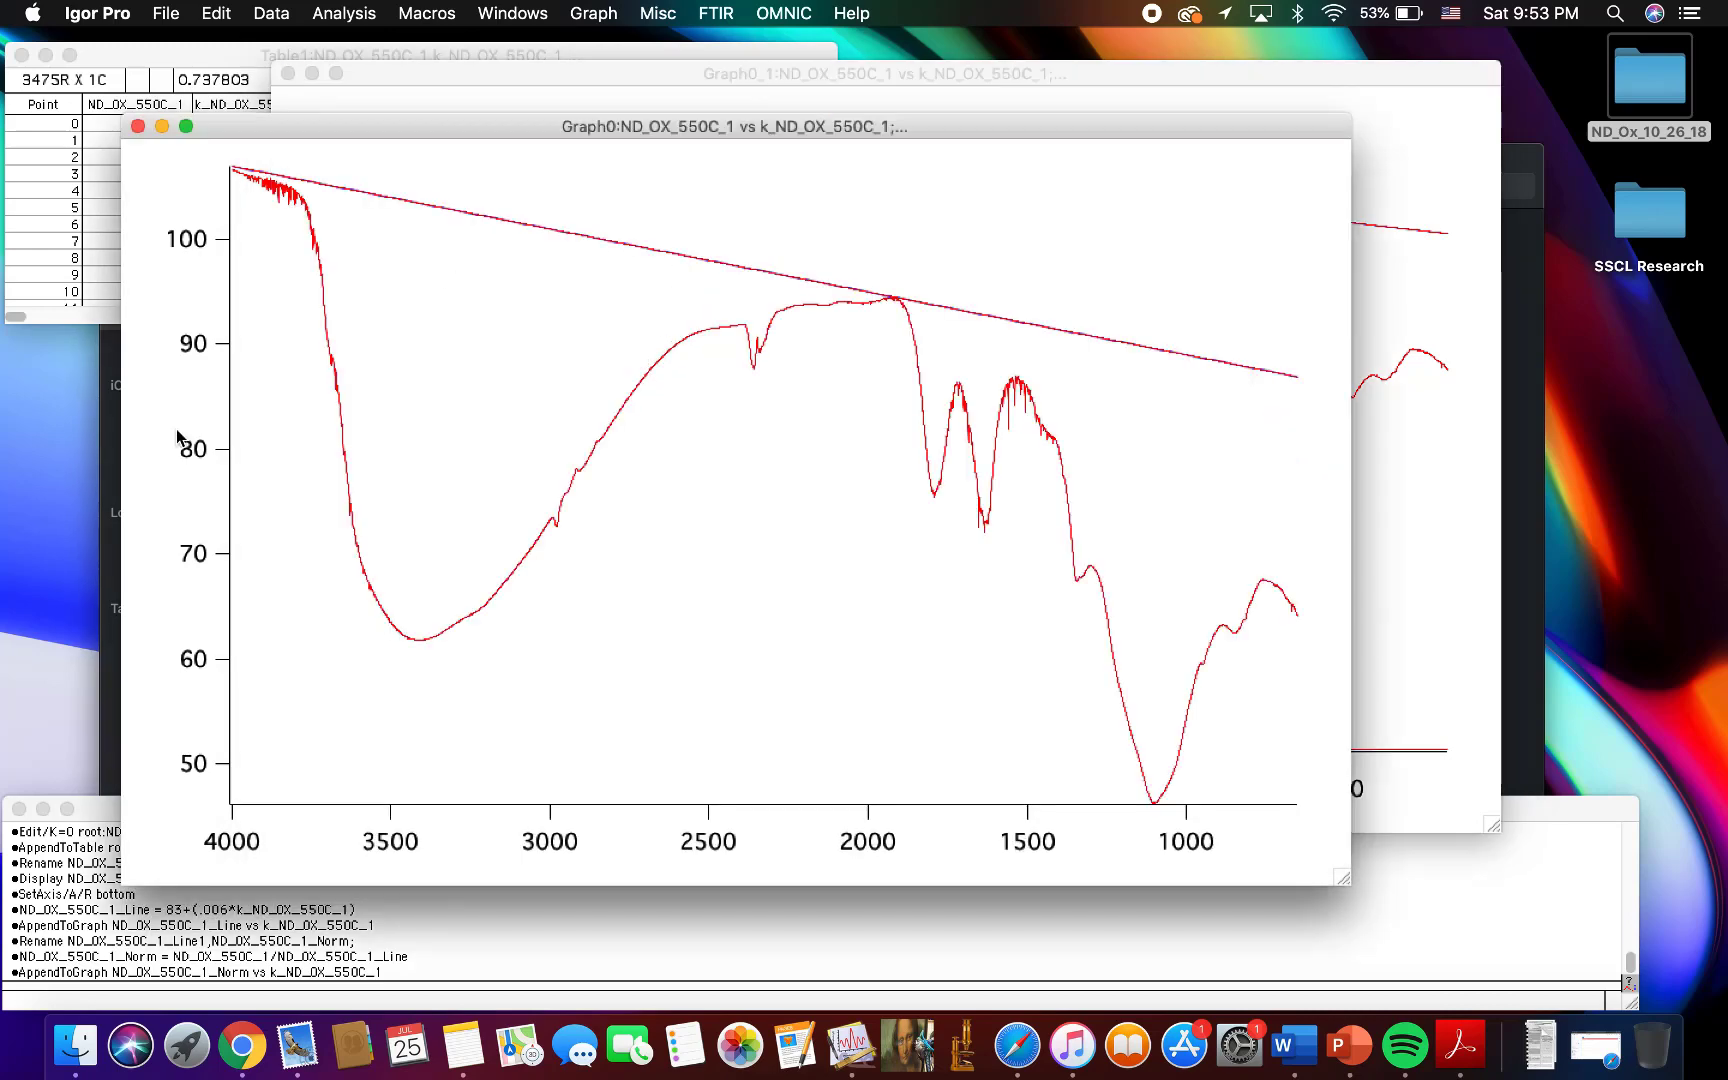
left_click(1398, 441)
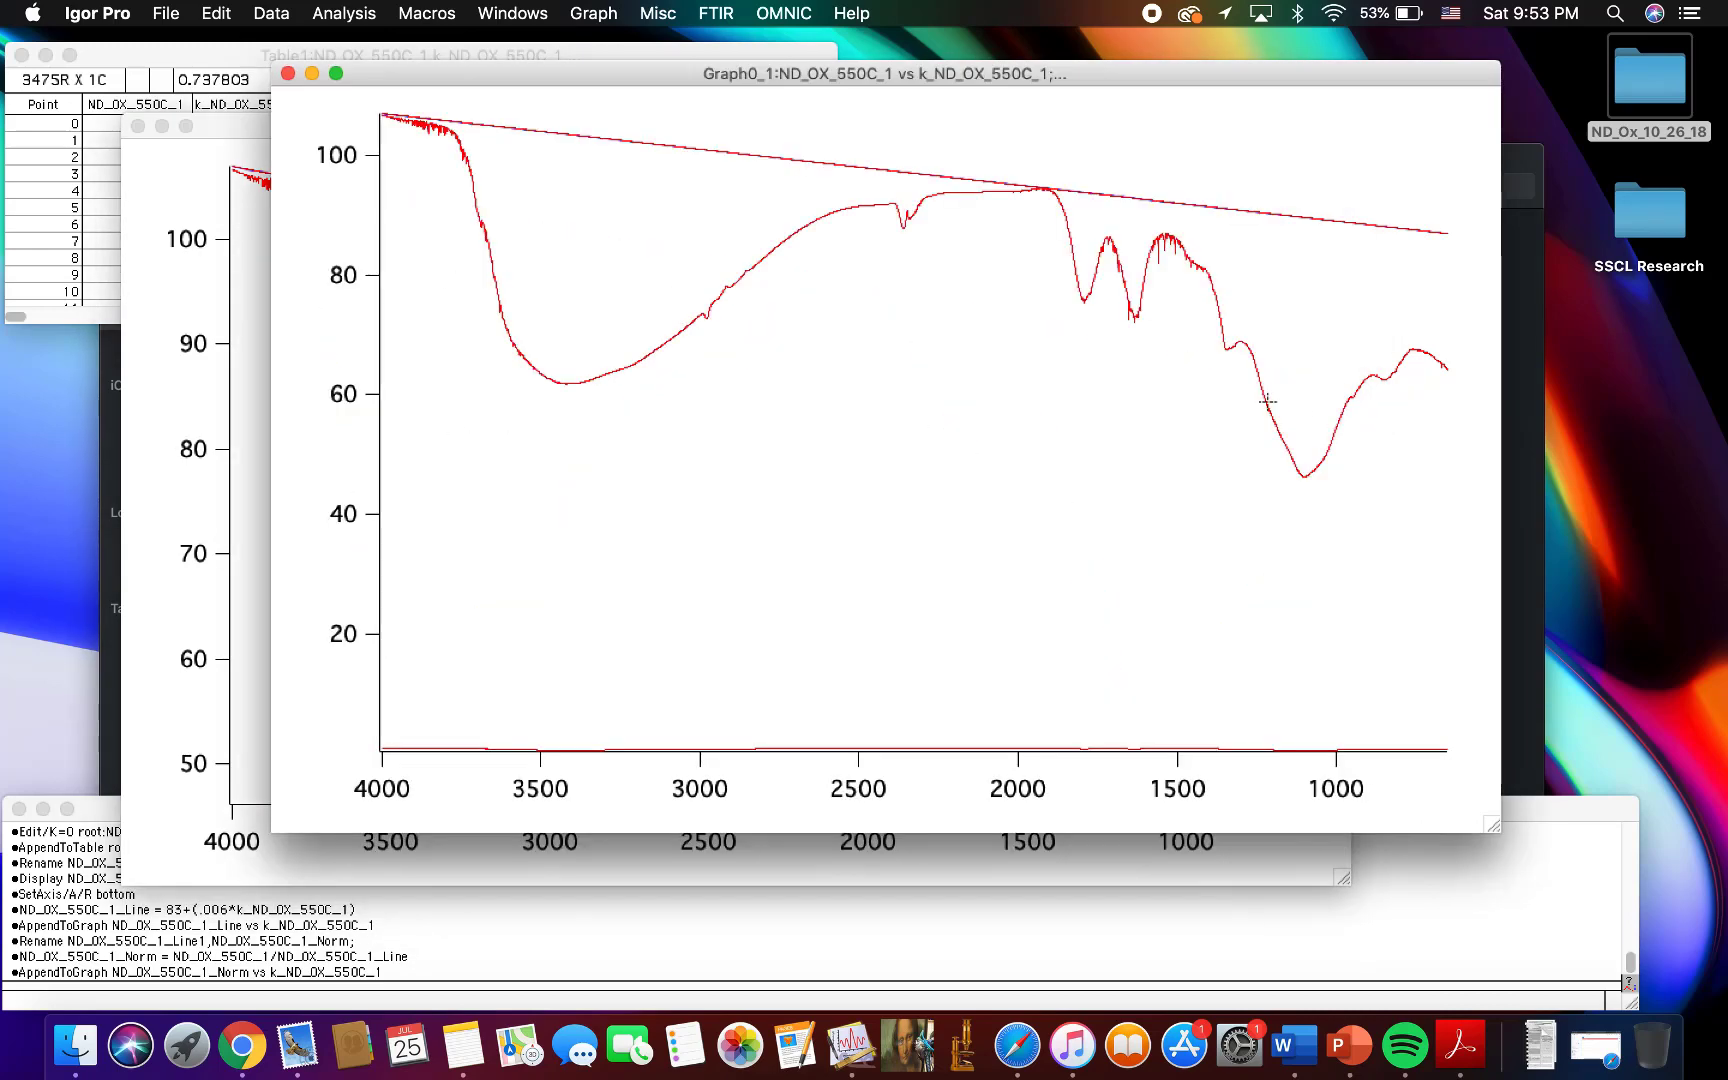
right_click(717, 299)
left_click(790, 346)
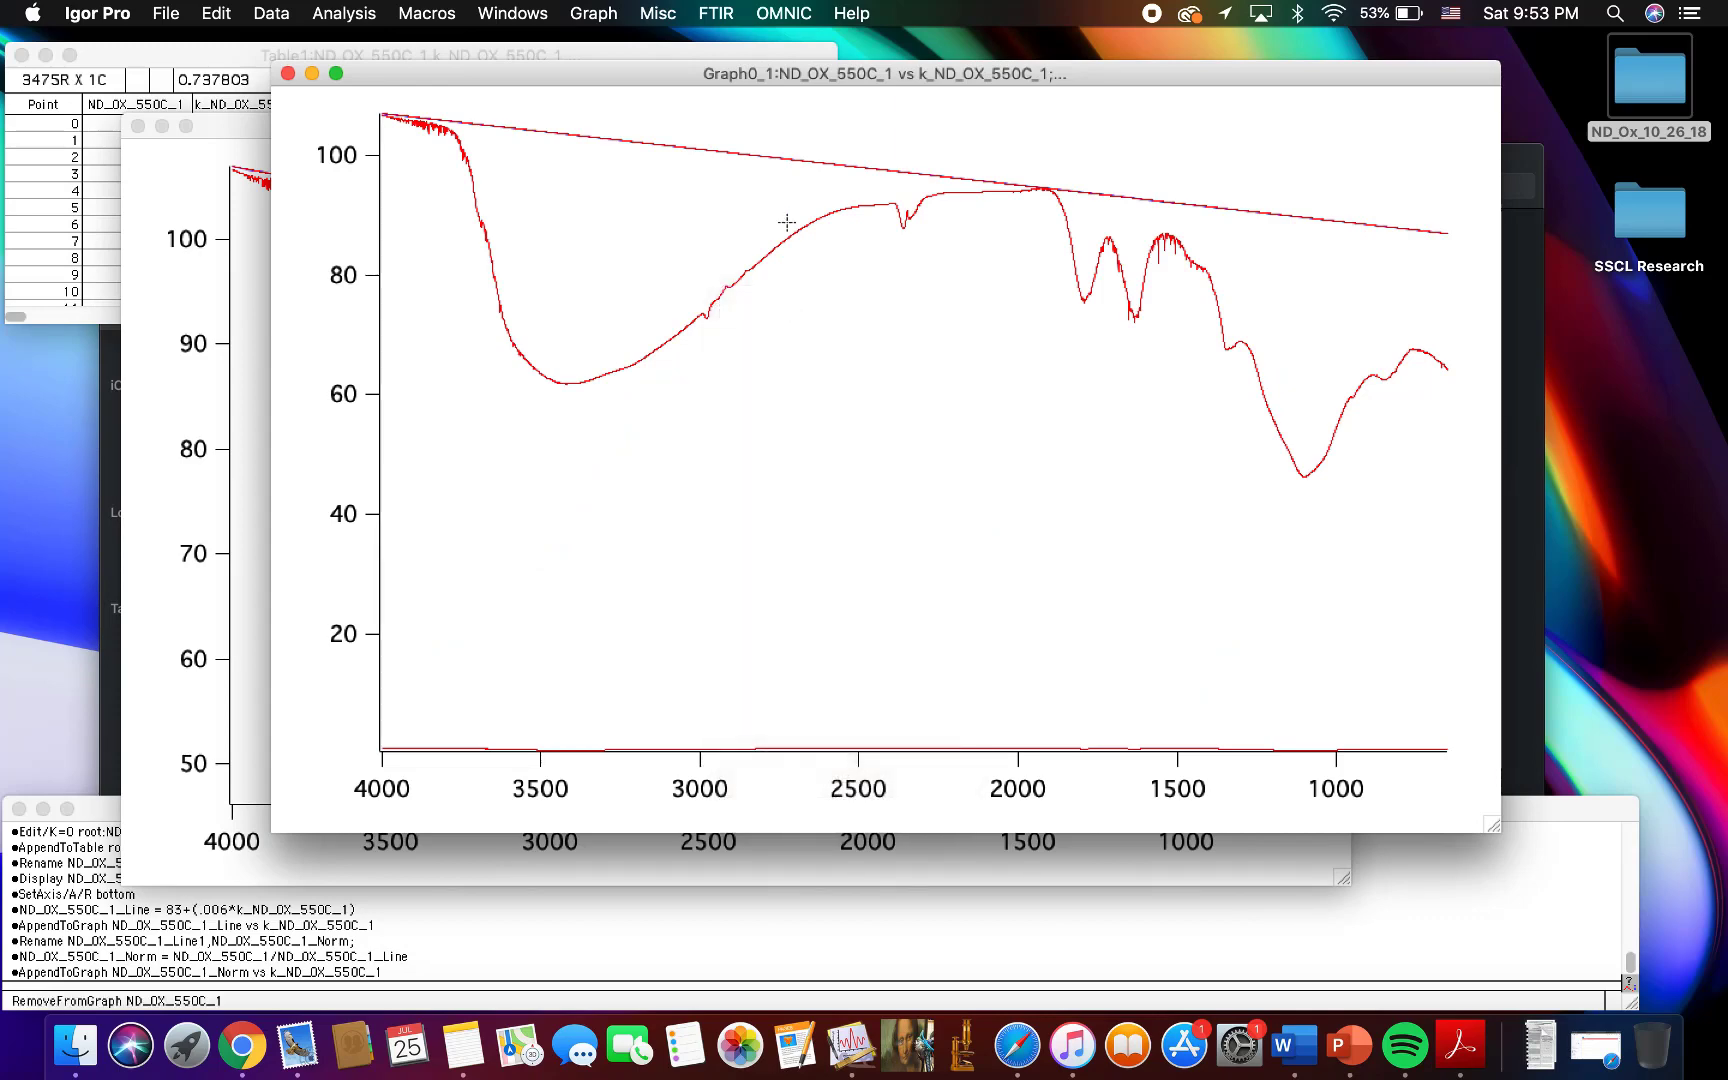
right_click(768, 160)
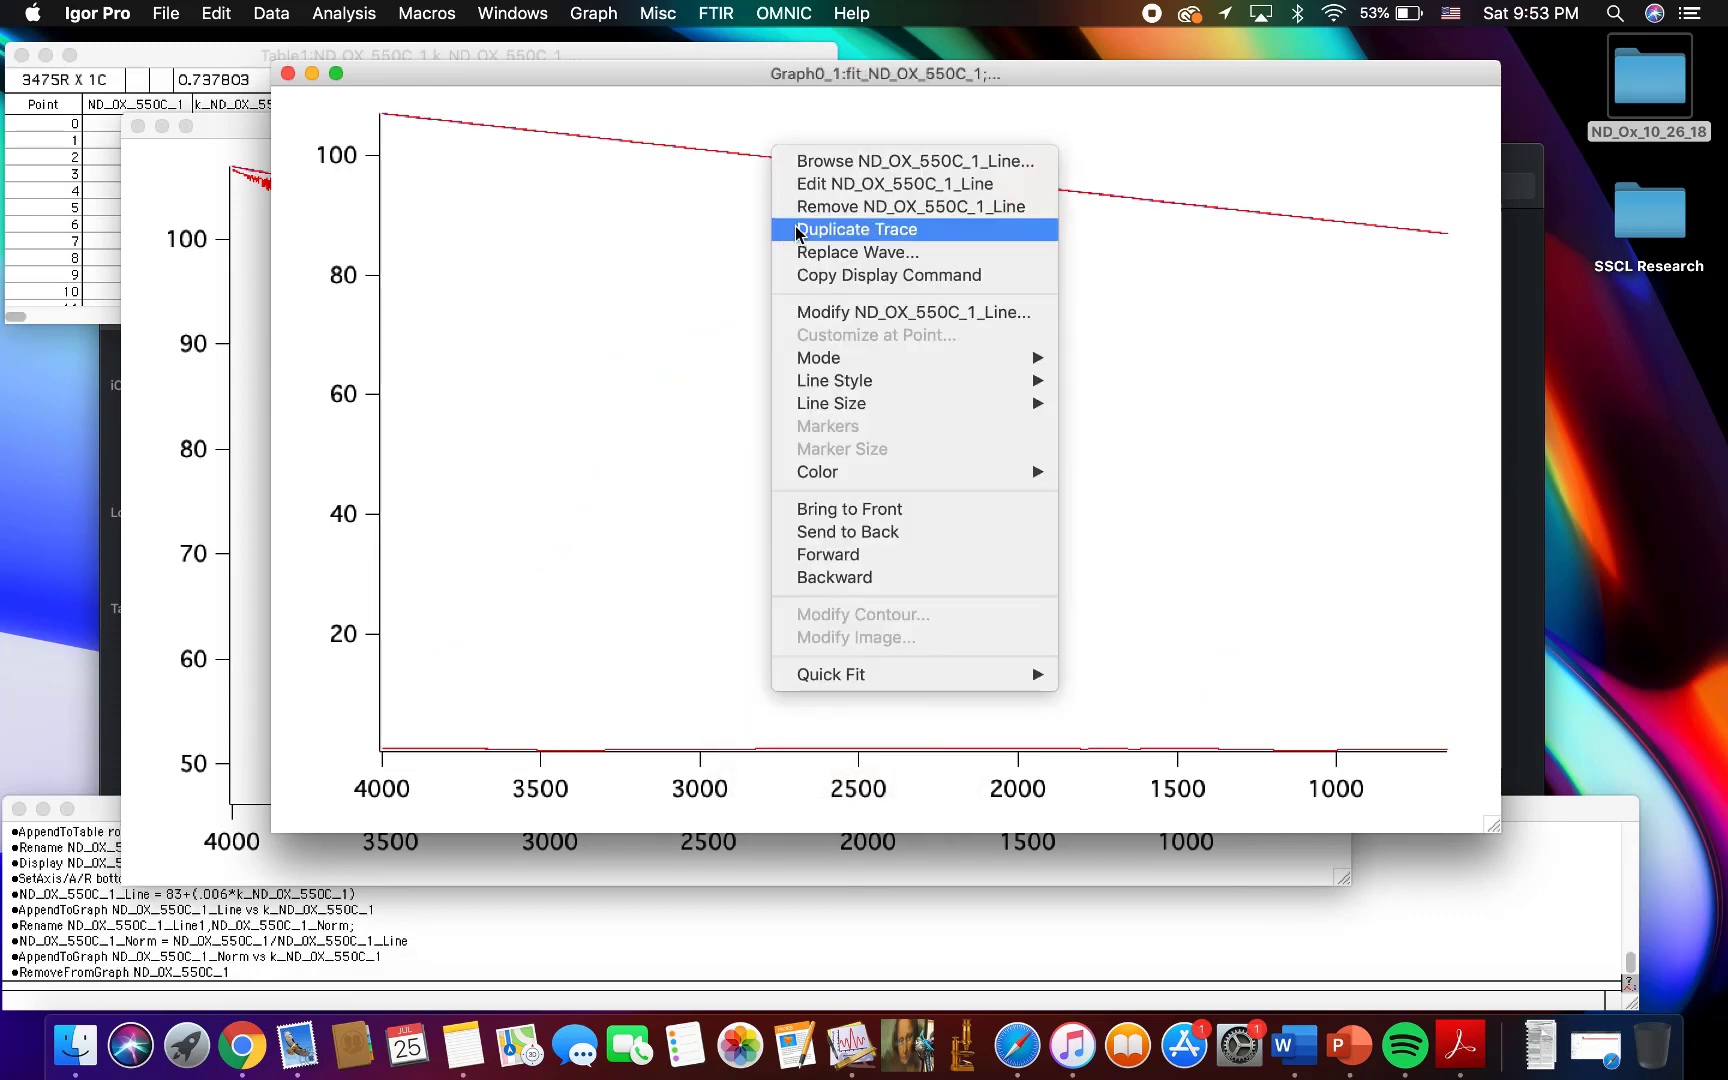
left_click(800, 207)
right_click(769, 156)
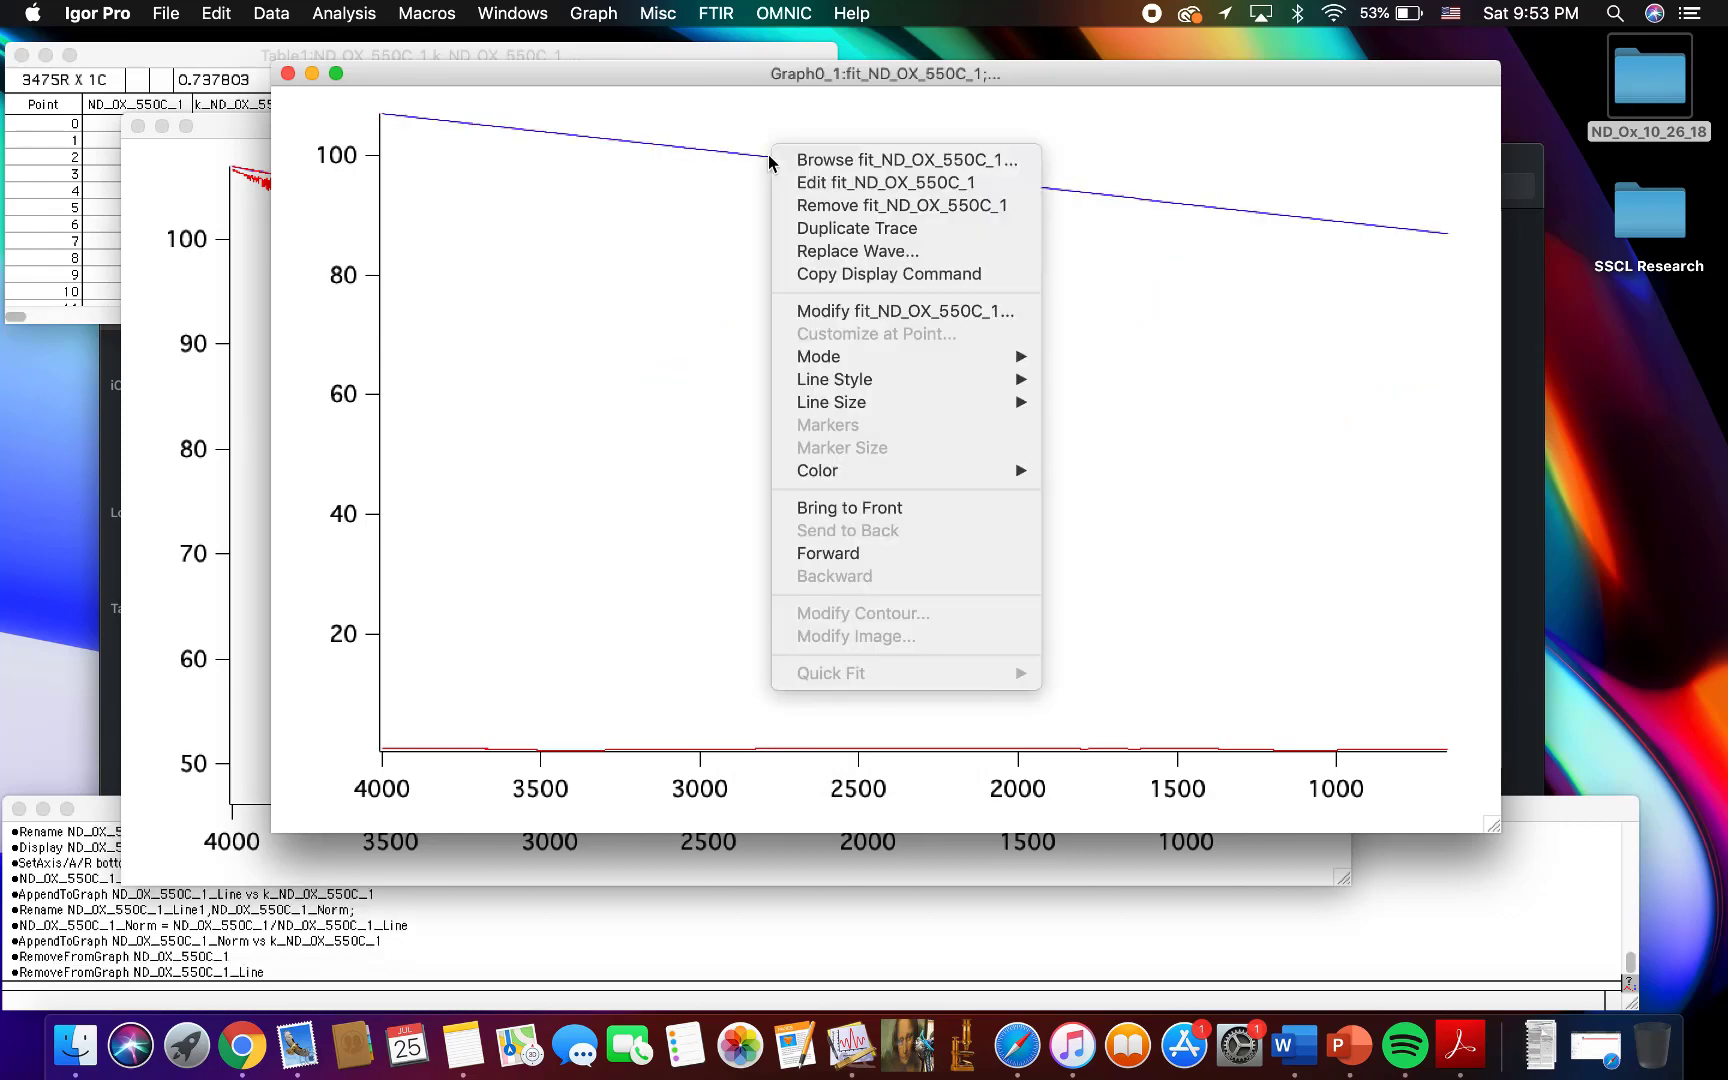
left_click(826, 213)
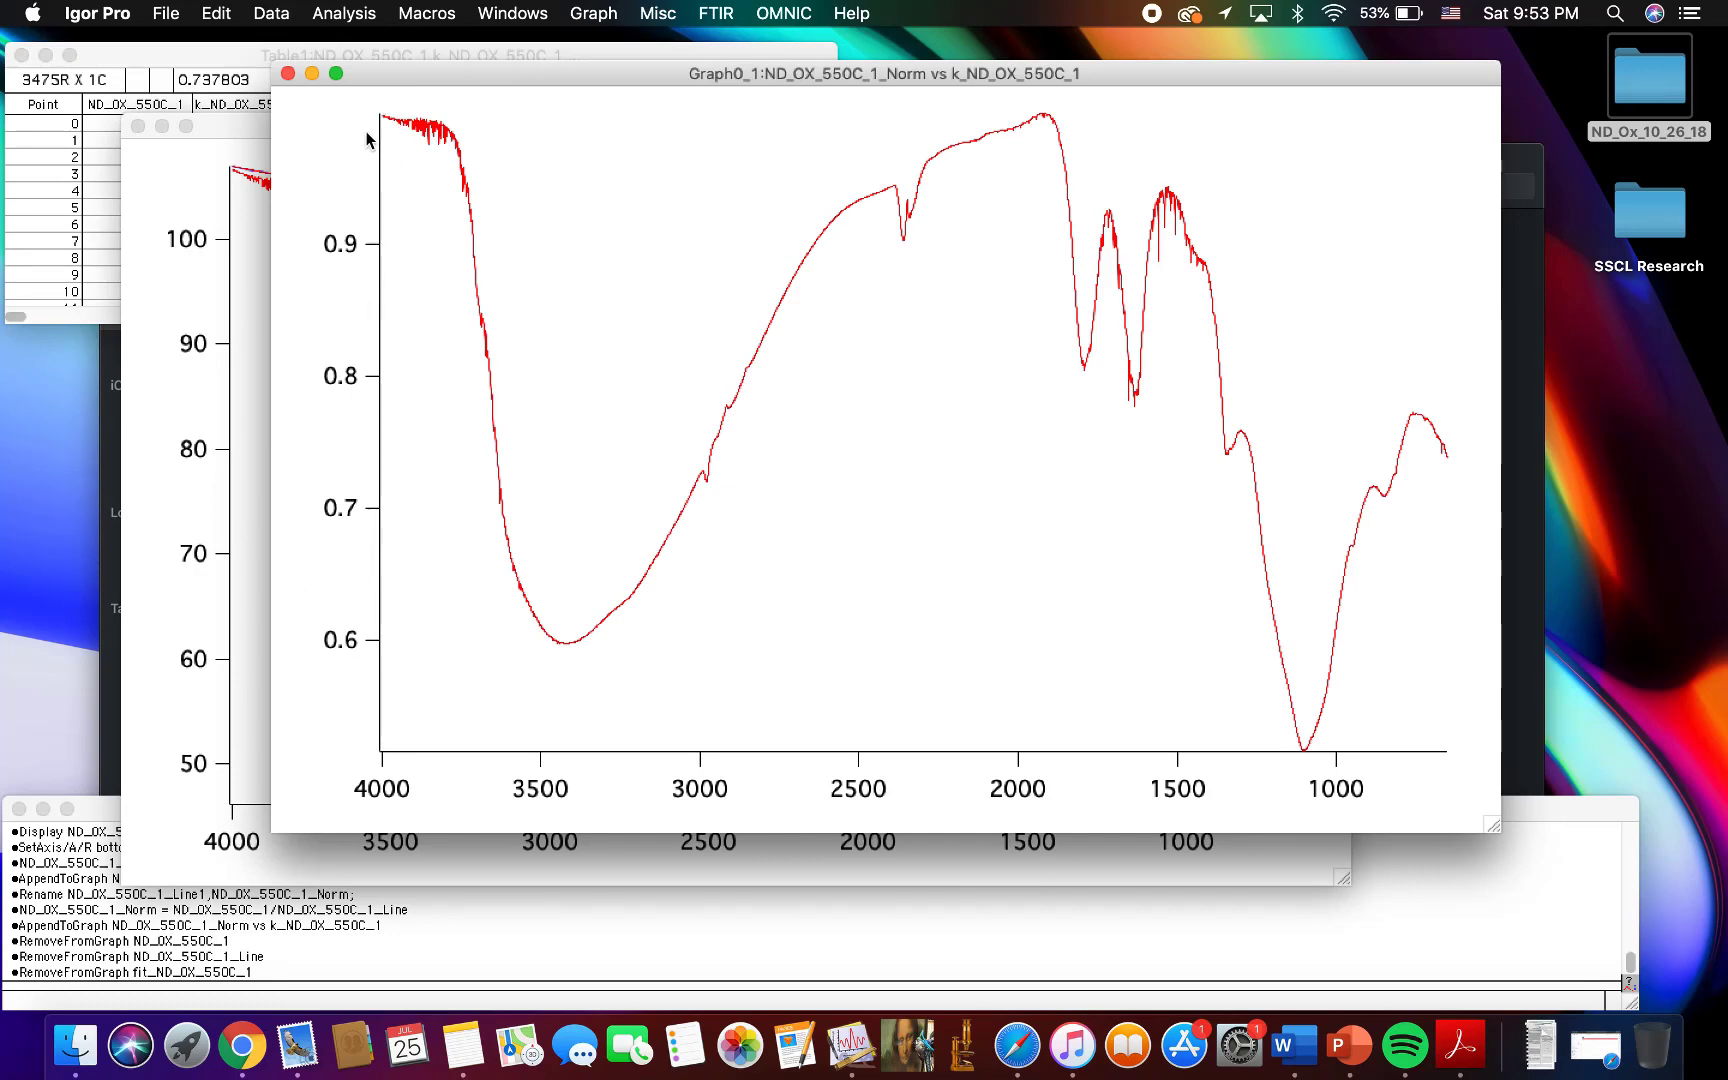
Step: Move the original spectrum graph lower and bring the normalized spectrum graph back to the front
left_click(252, 297)
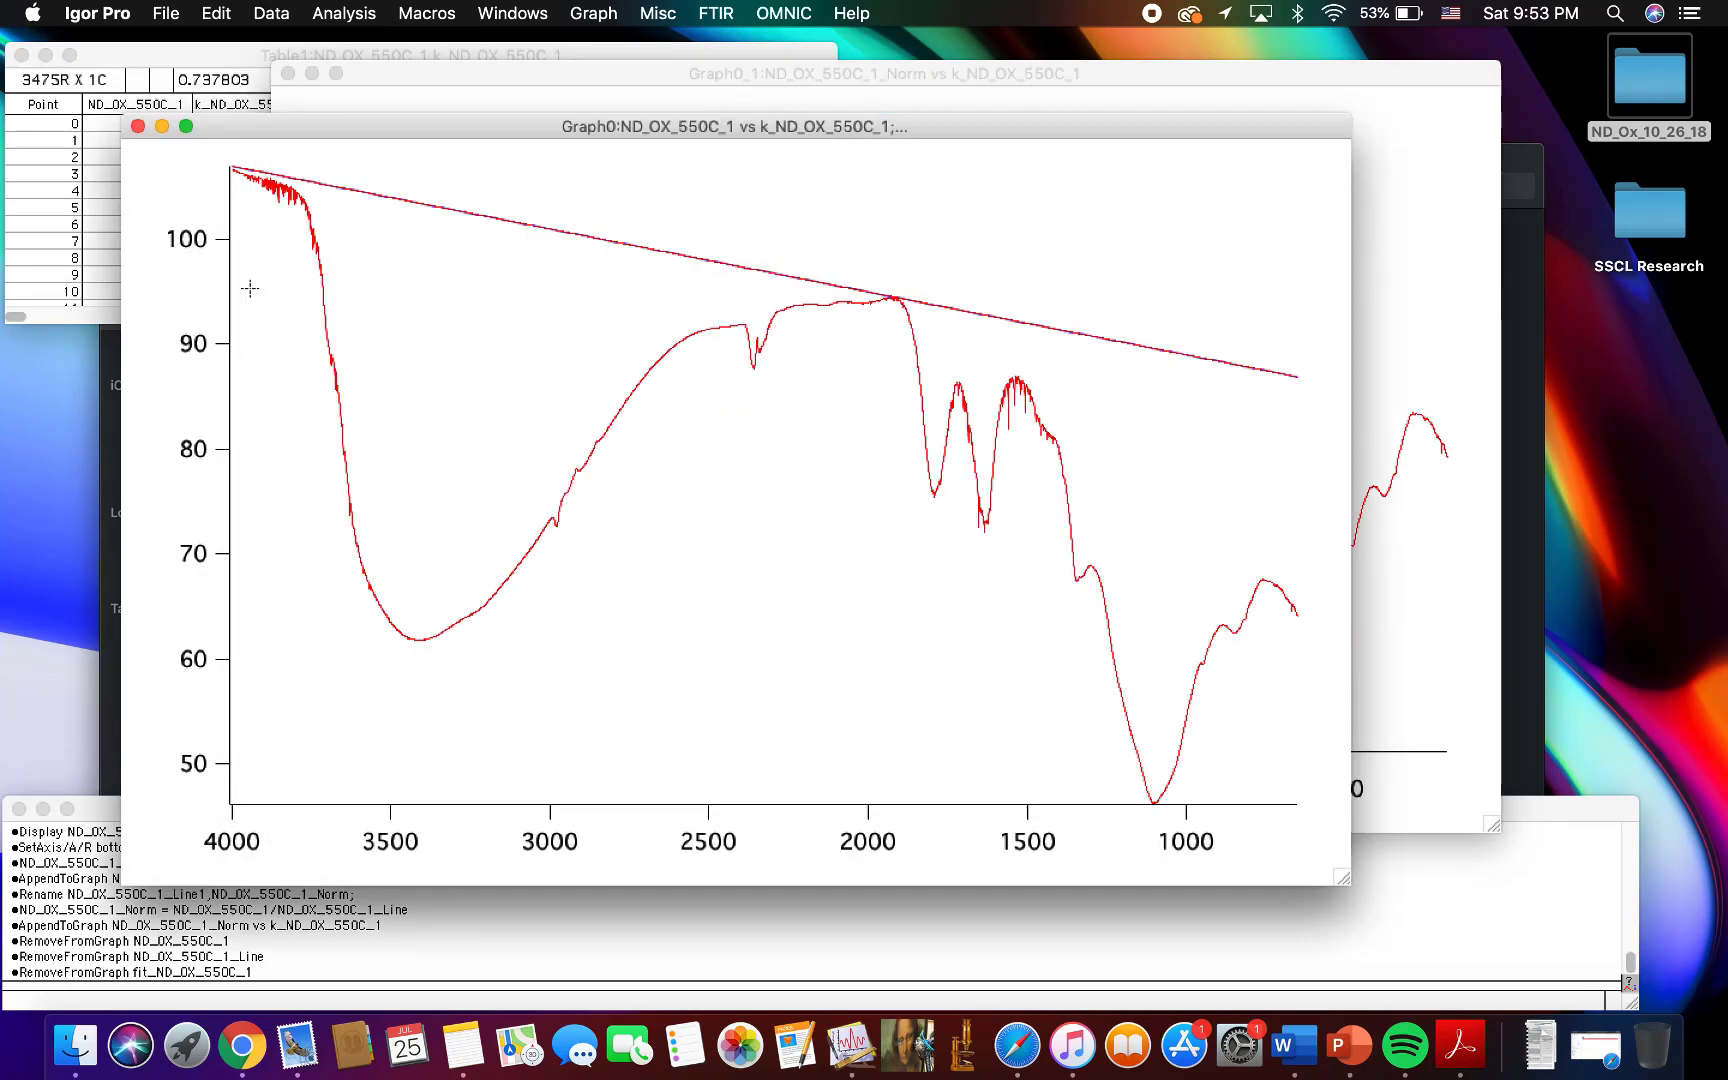
left_click_drag(981, 132, 1150, 196)
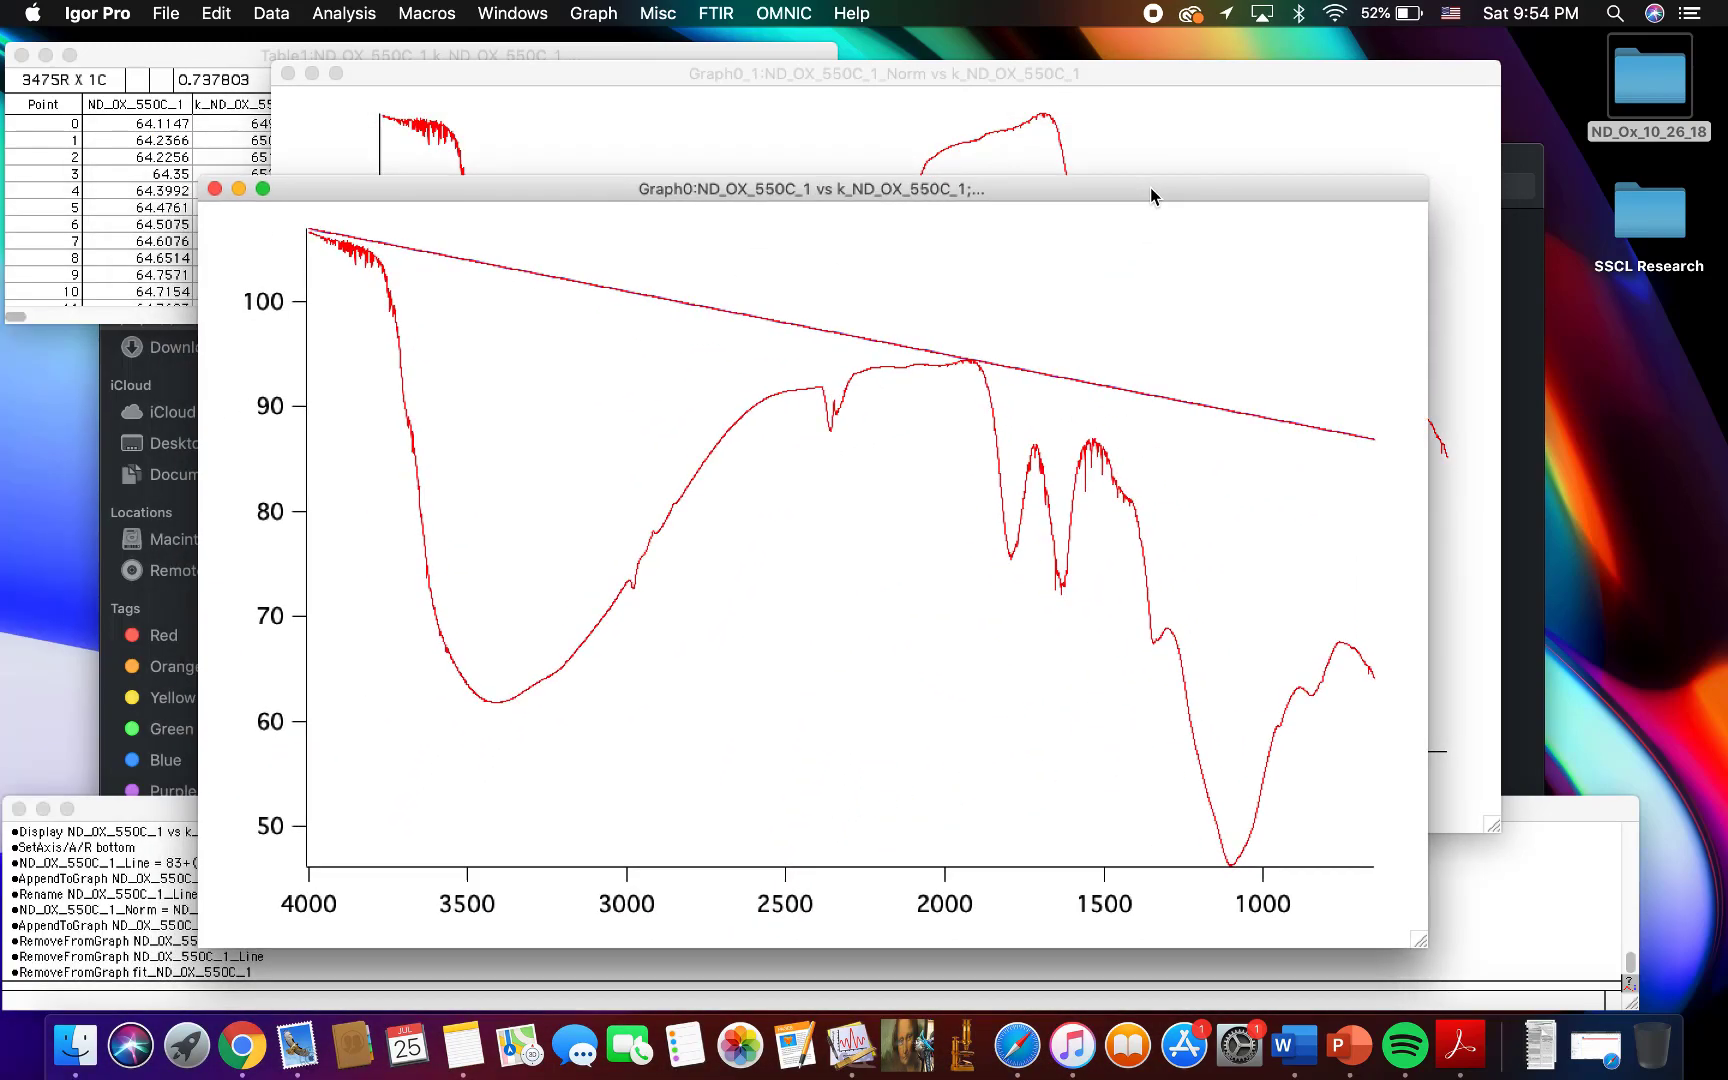
left_click(1092, 122)
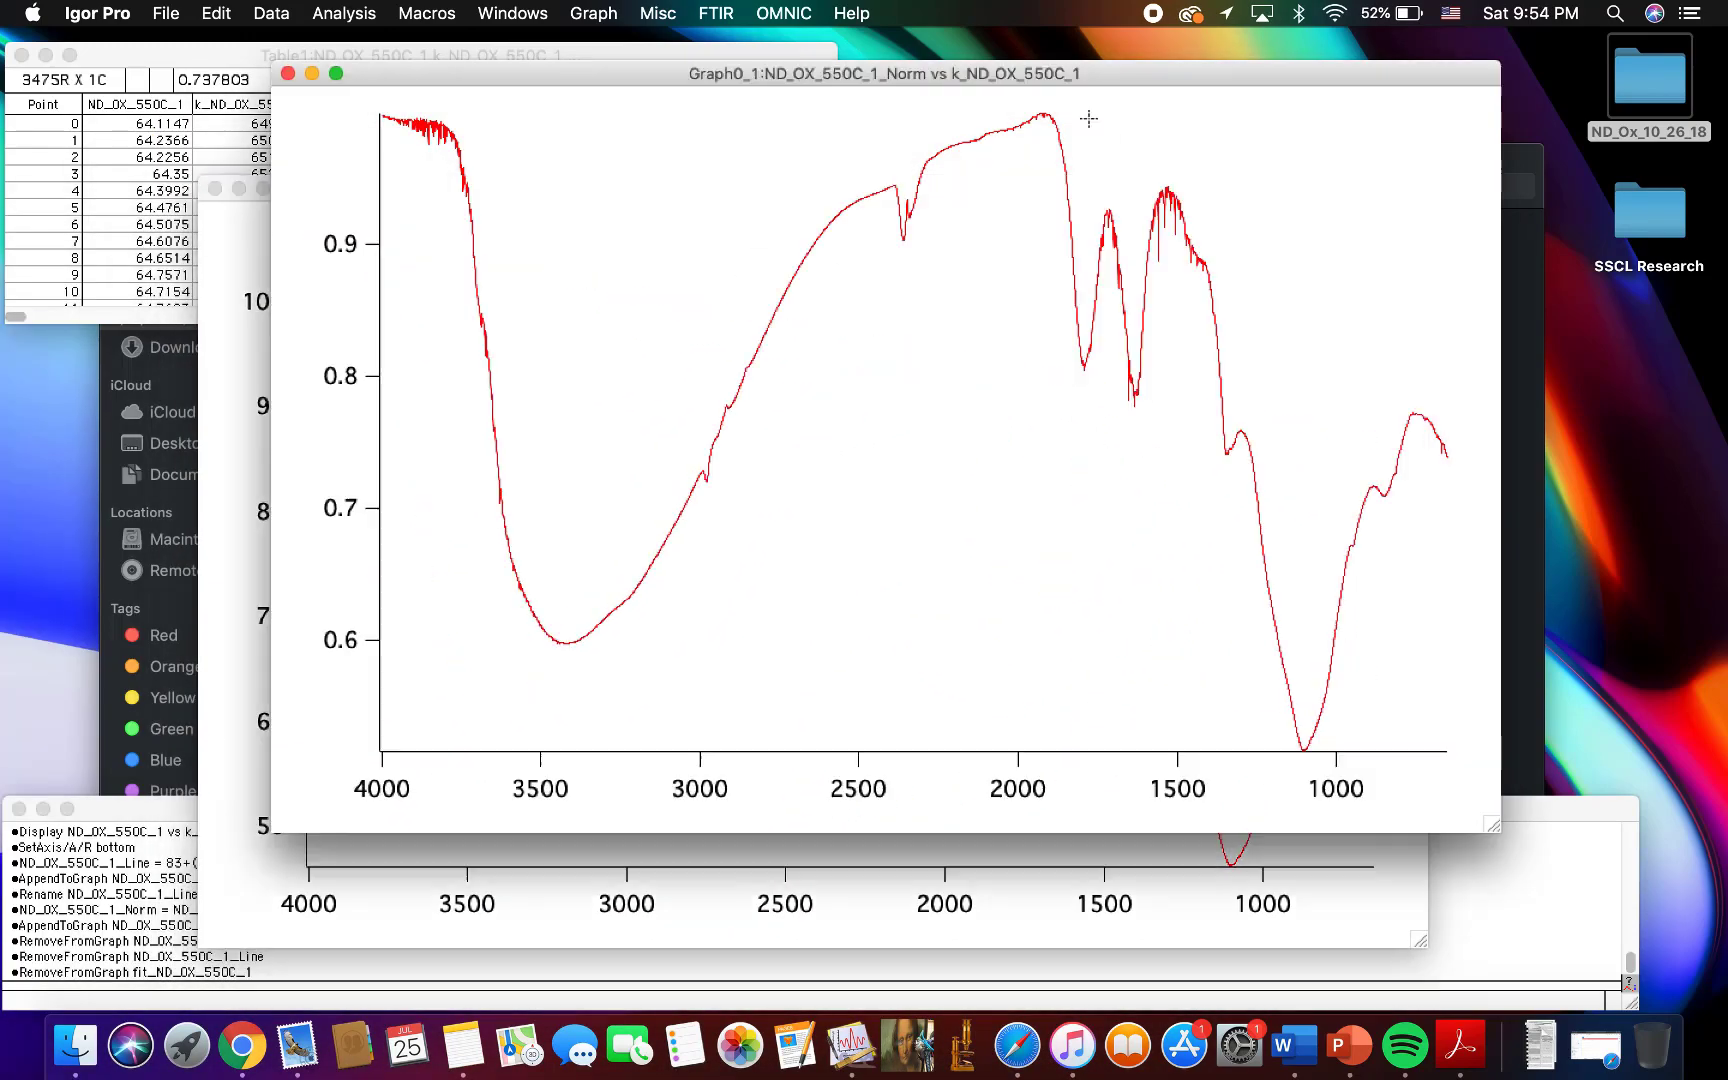
Step: Compare the normalized spectrum graph with the original spectrum graph by bringing each to the front in turn
left_click(626, 906)
left_click(918, 118)
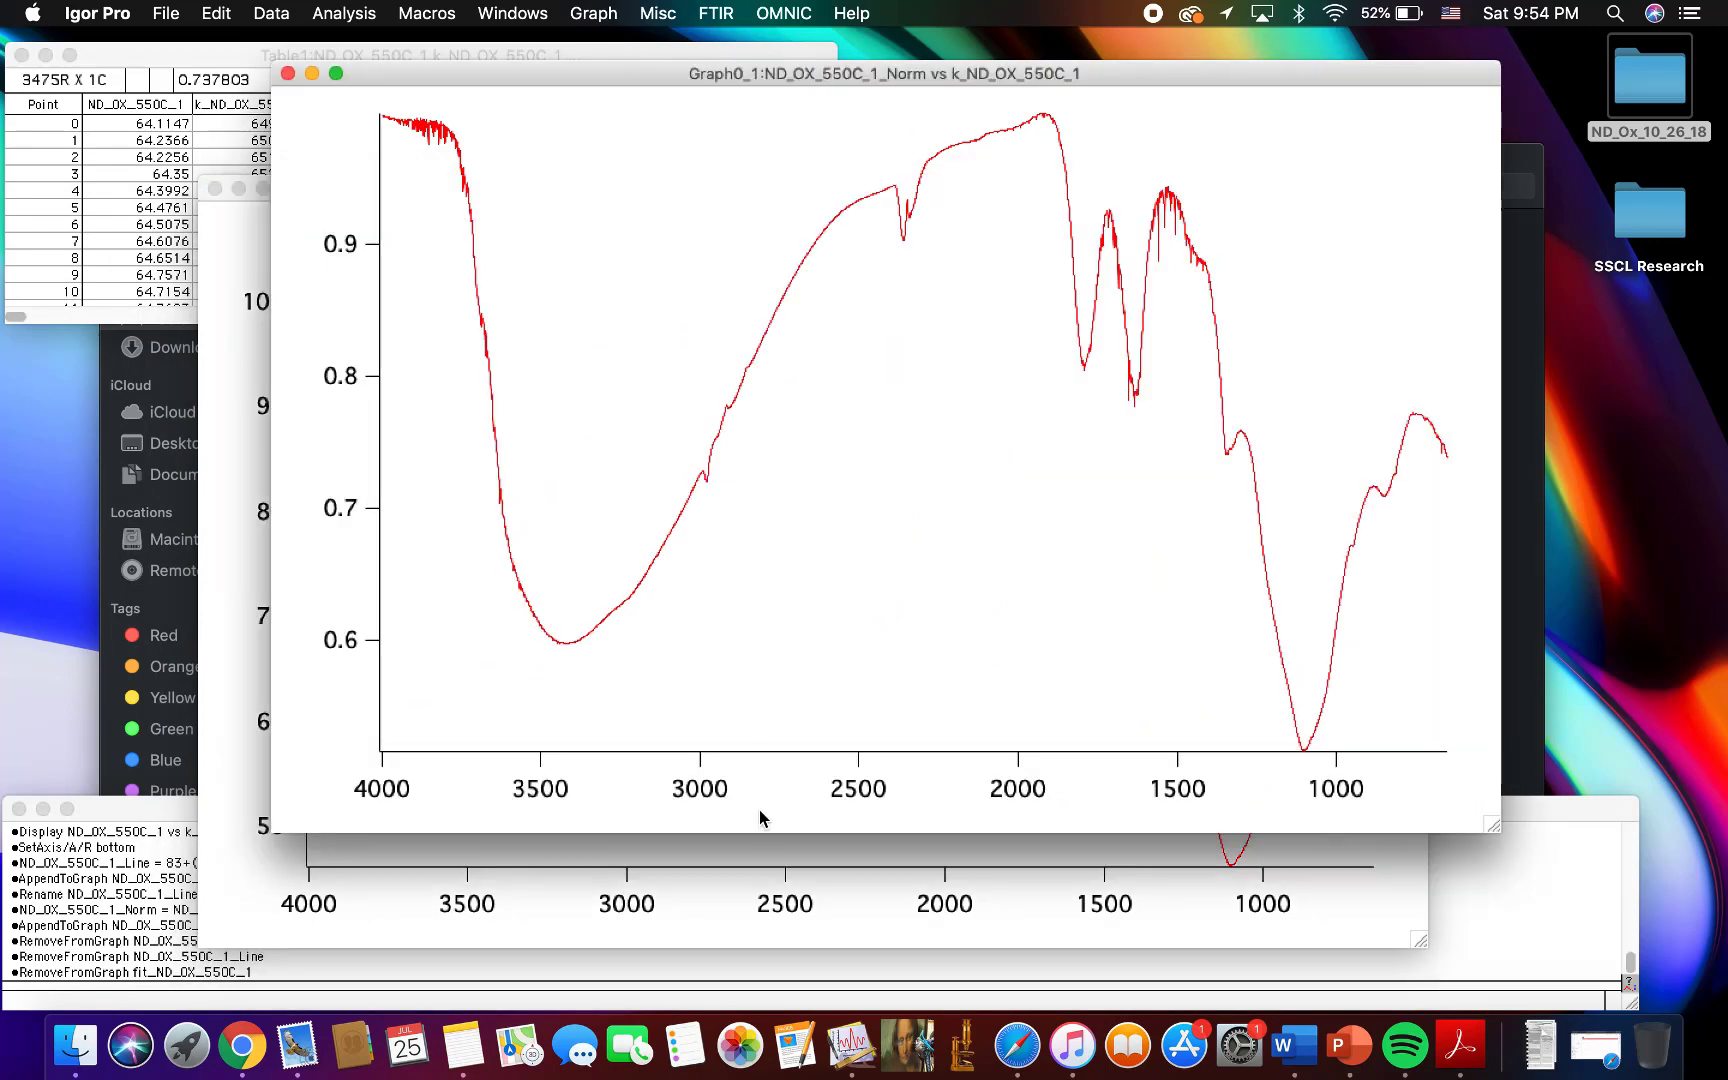
left_click(768, 866)
left_click(840, 128)
left_click(911, 897)
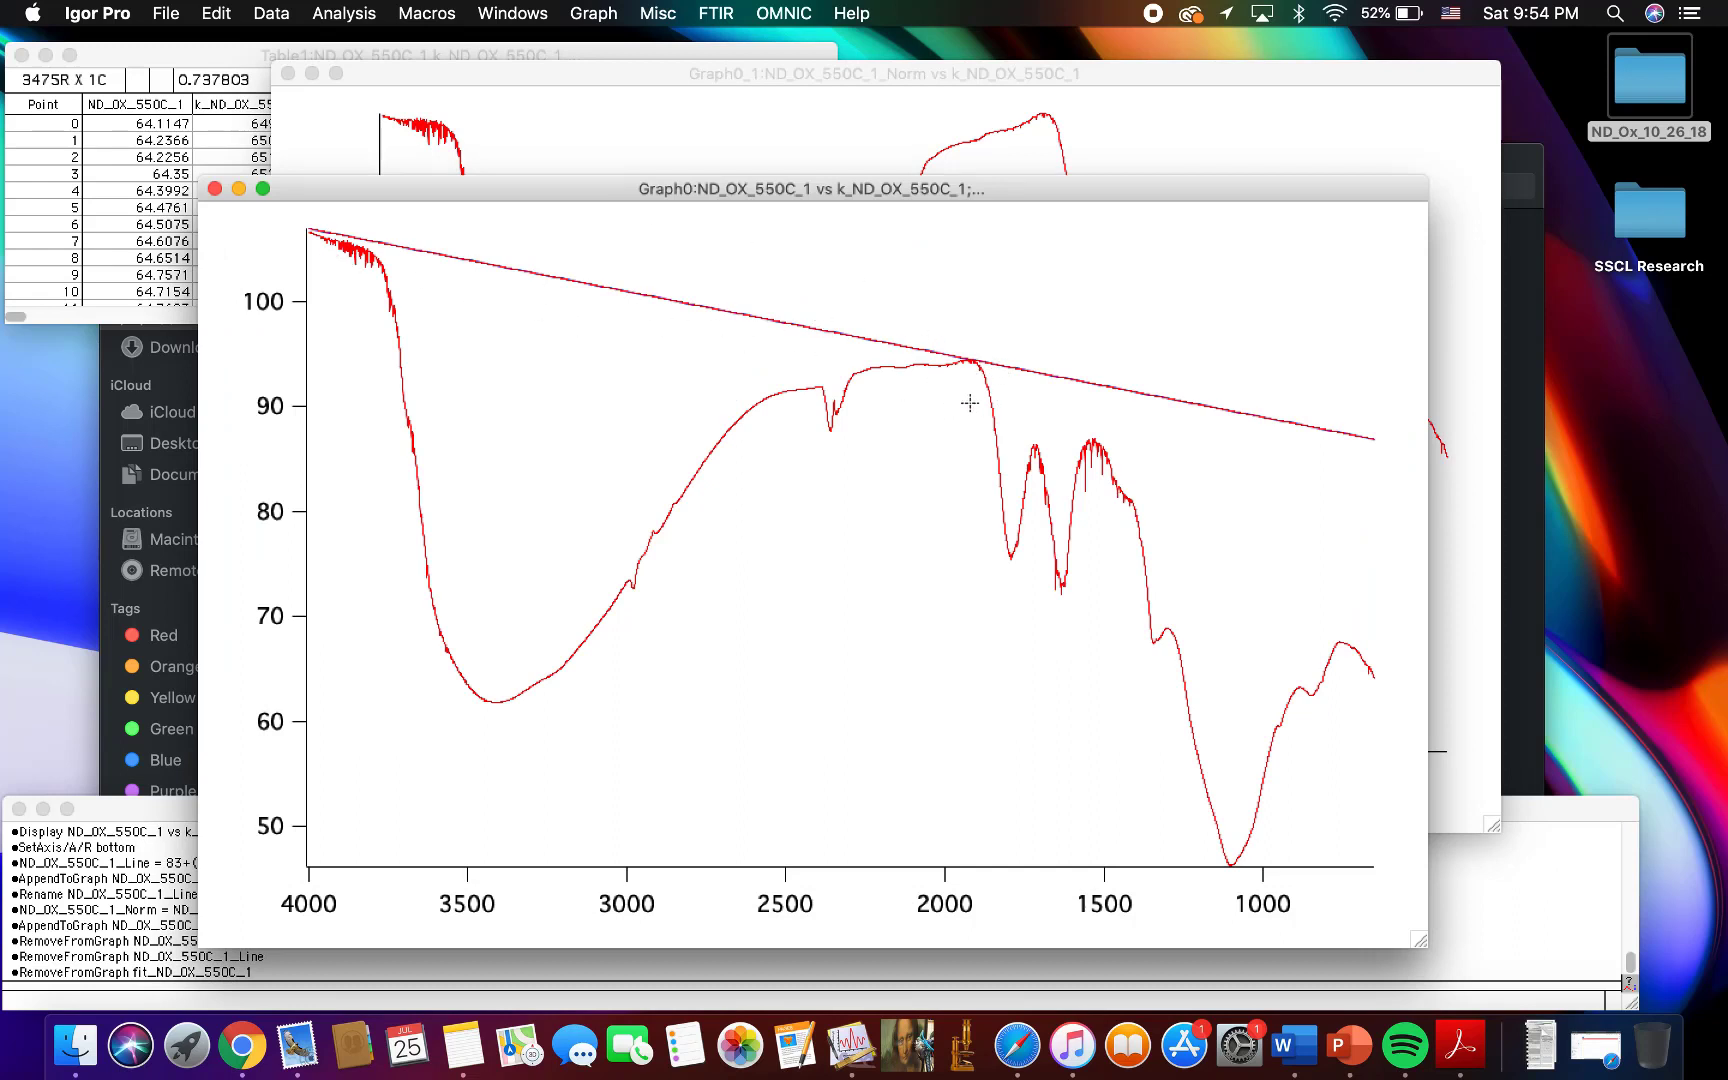
left_click(430, 122)
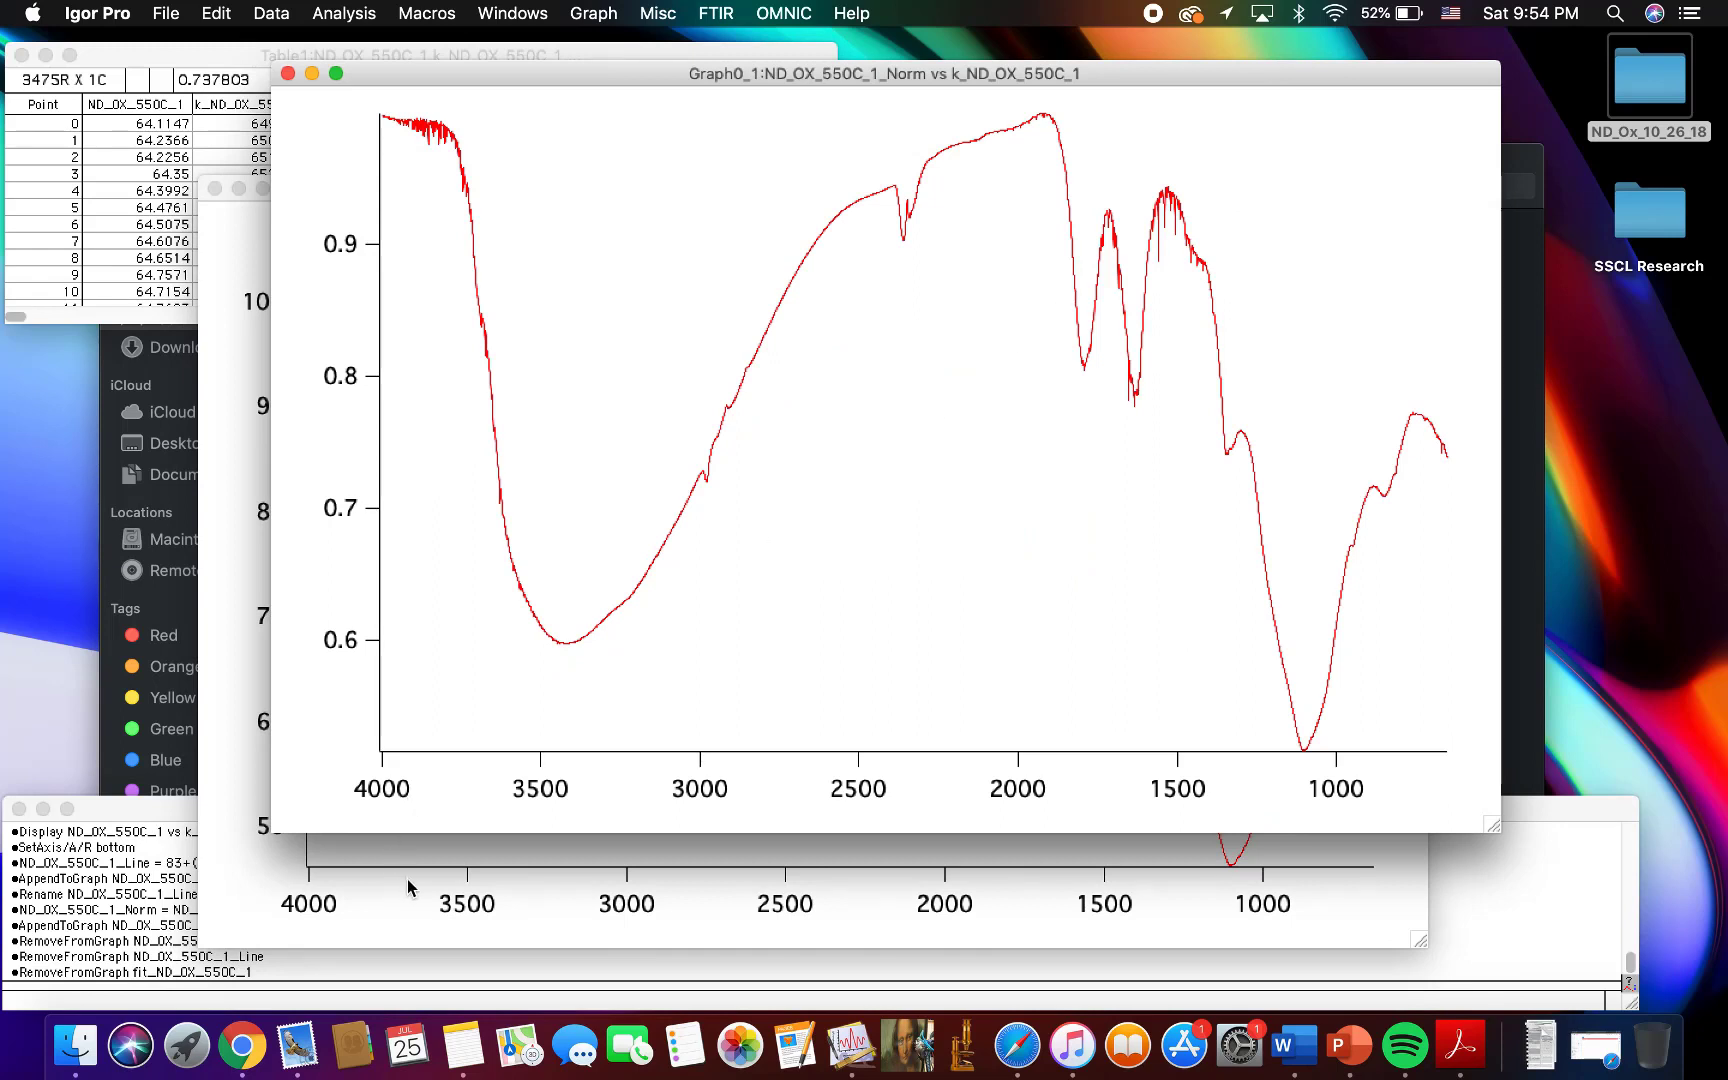
Step: Paste a duplicate of the ND_OX_550C_1_Norm wave into the next empty column of the table
left_click(238, 155)
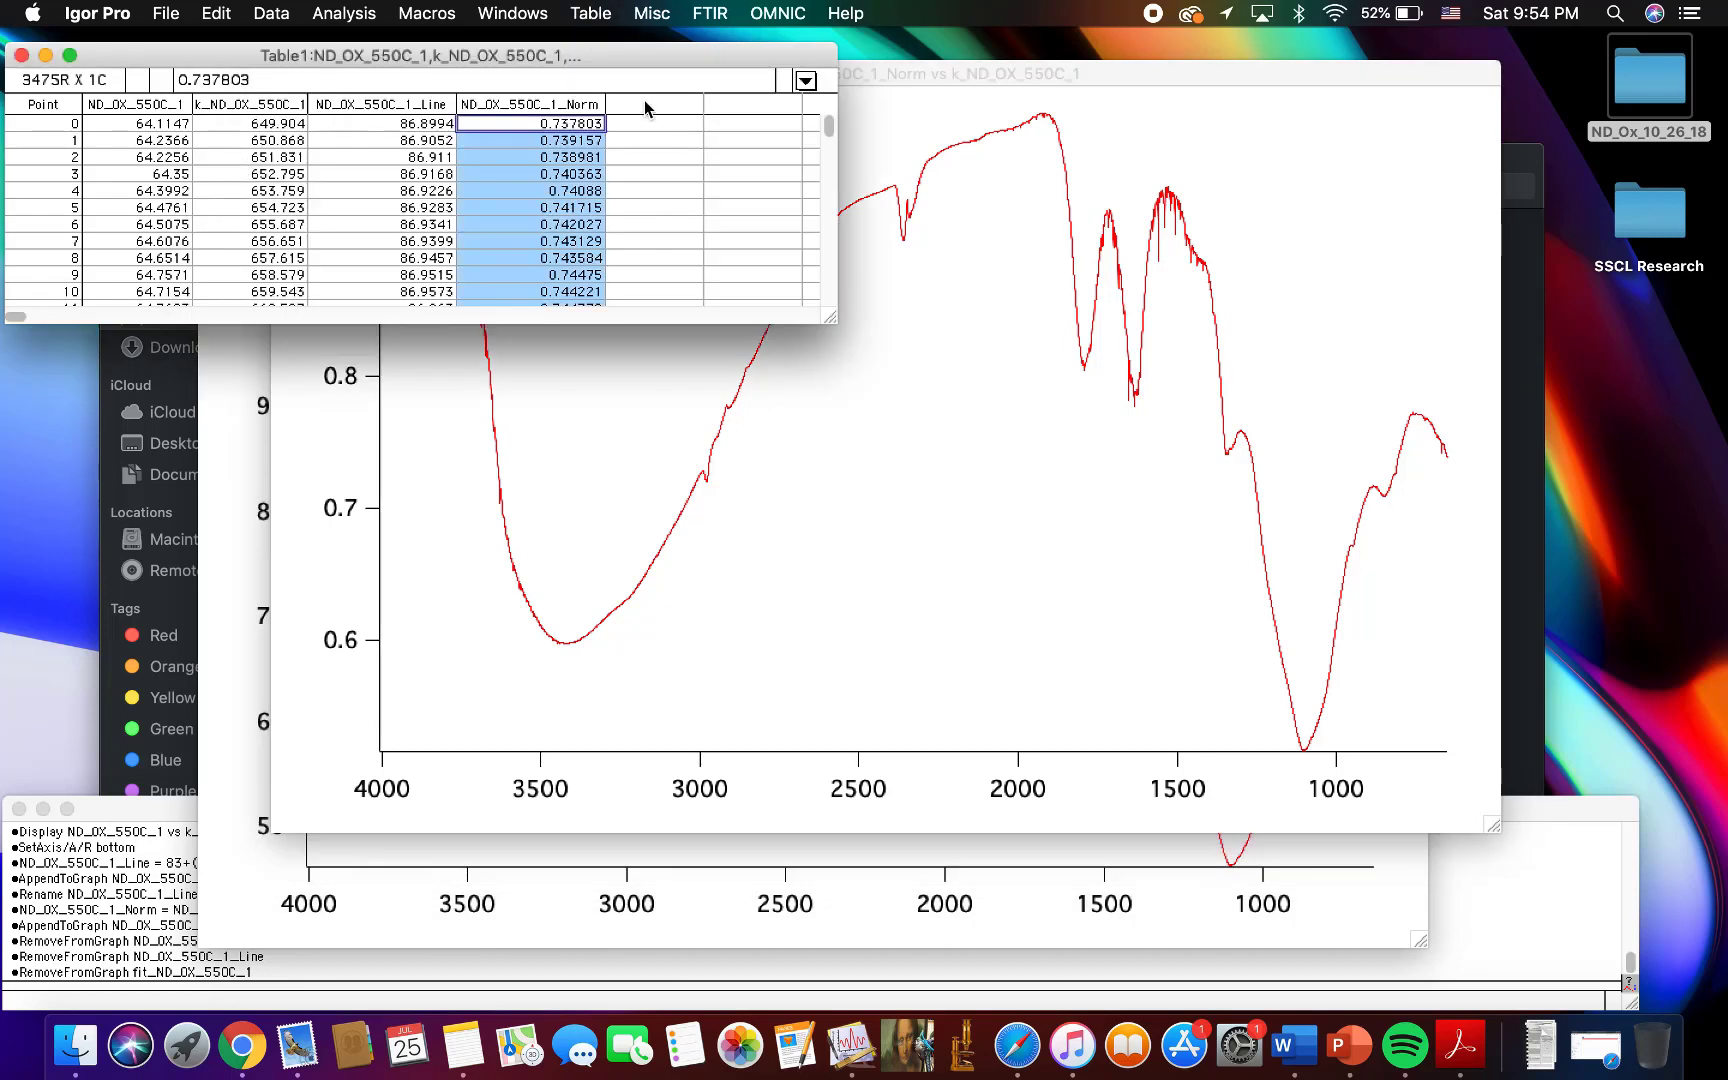
left_click(596, 124)
left_click(575, 106)
left_click(624, 124)
key("super+v")
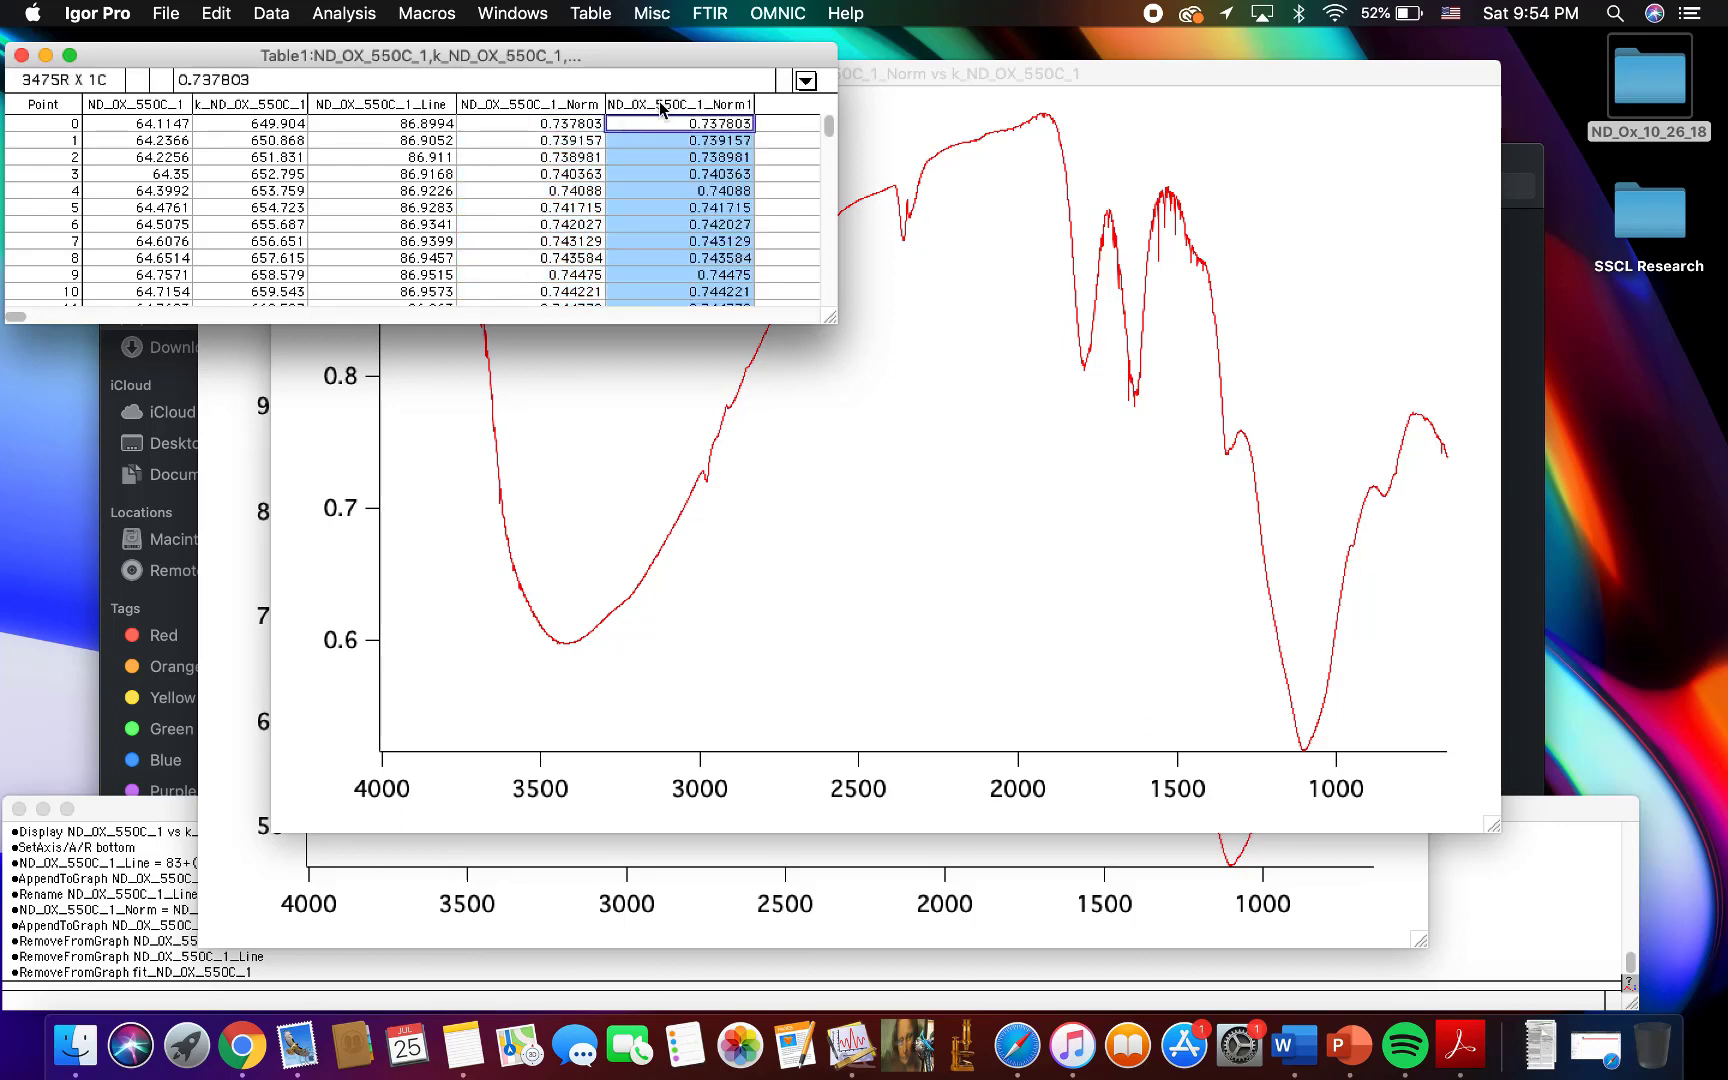
Step: Rename the duplicated wave ND_OX_550C_1_Norm1 to ND_OX_550C_1_KM
right_click(665, 103)
left_click(716, 125)
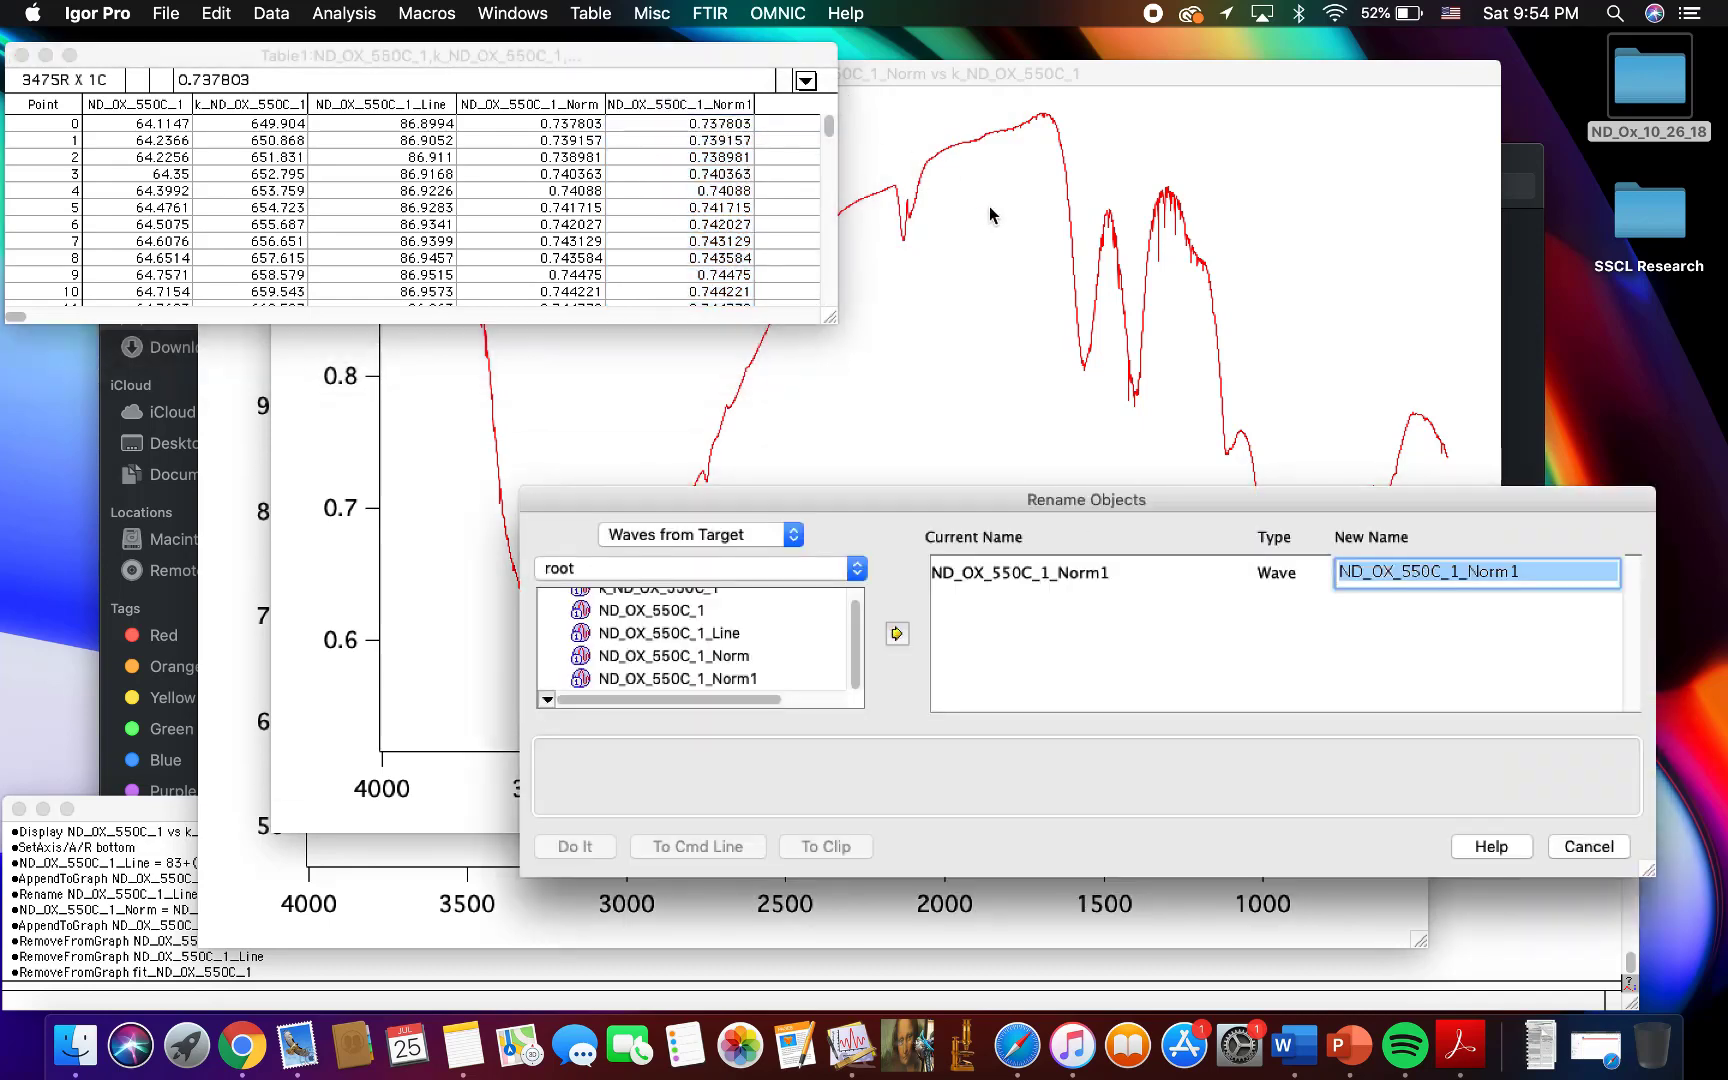
left_click(1537, 571)
key("BackSpace")
key("BackSpace")
key("BackSpace")
key("BackSpace")
key("BackSpace")
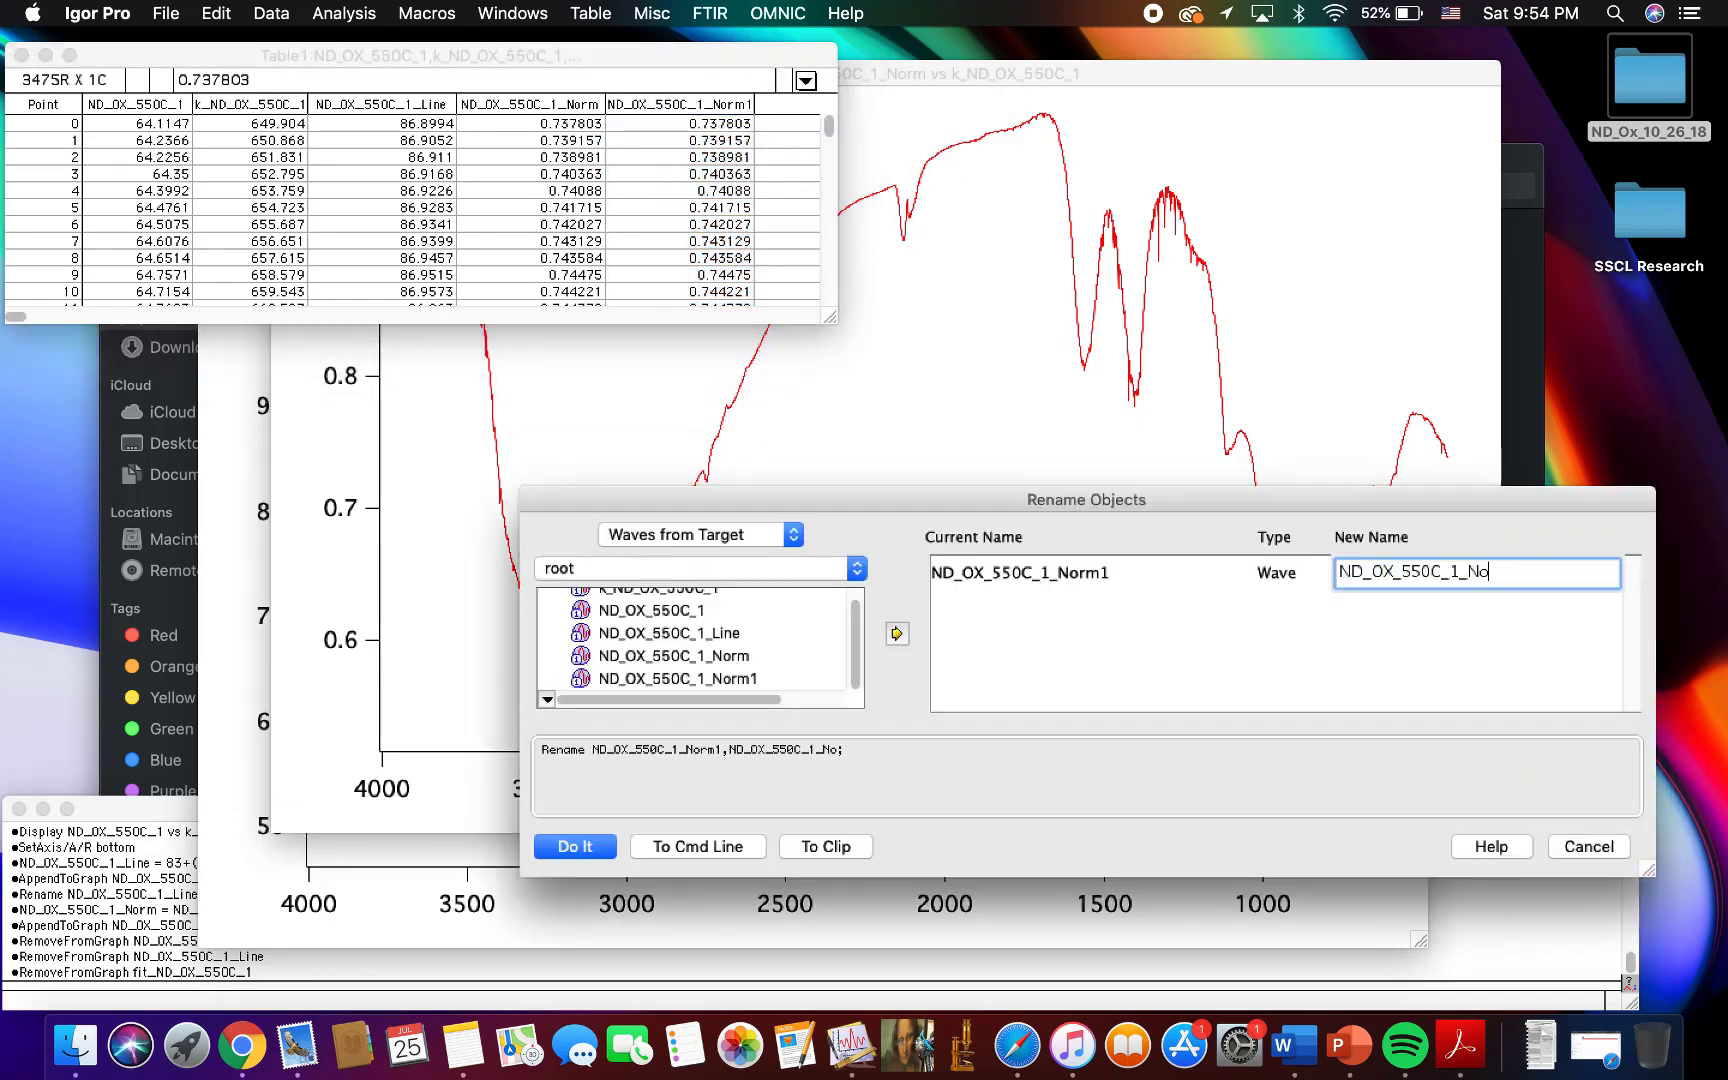
type("KM")
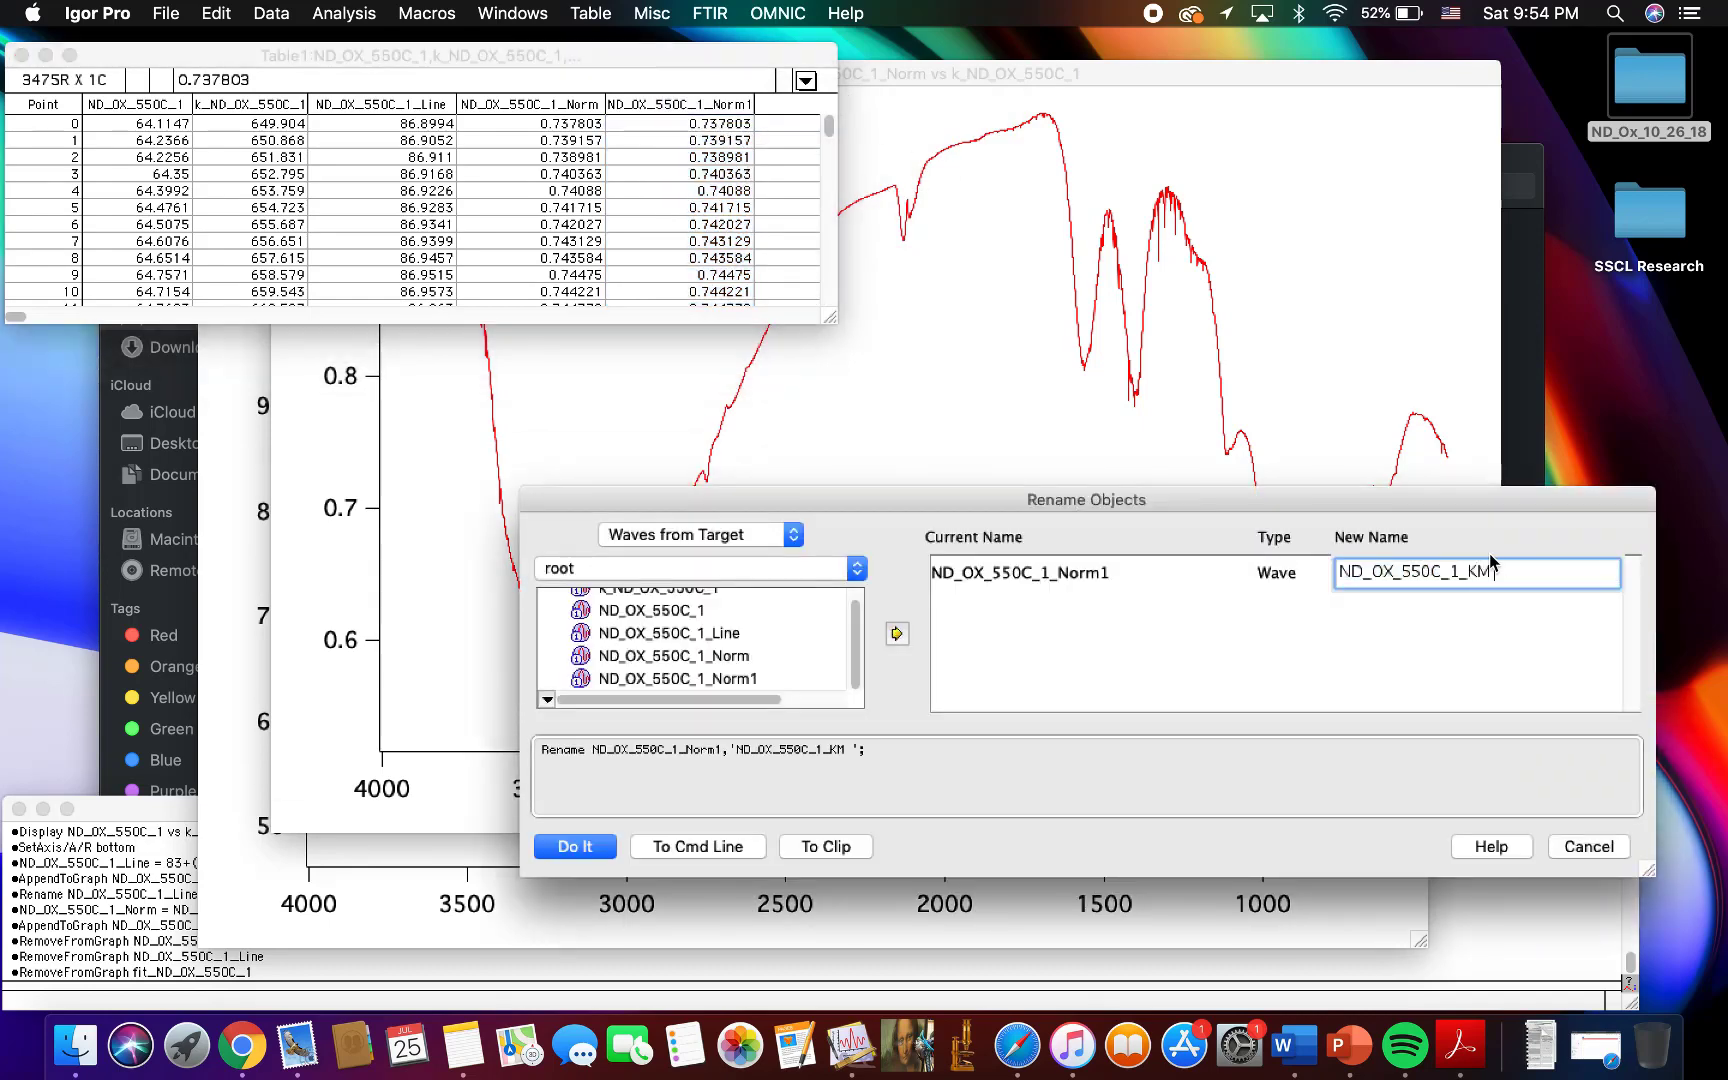
key("BackSpace")
left_click(577, 848)
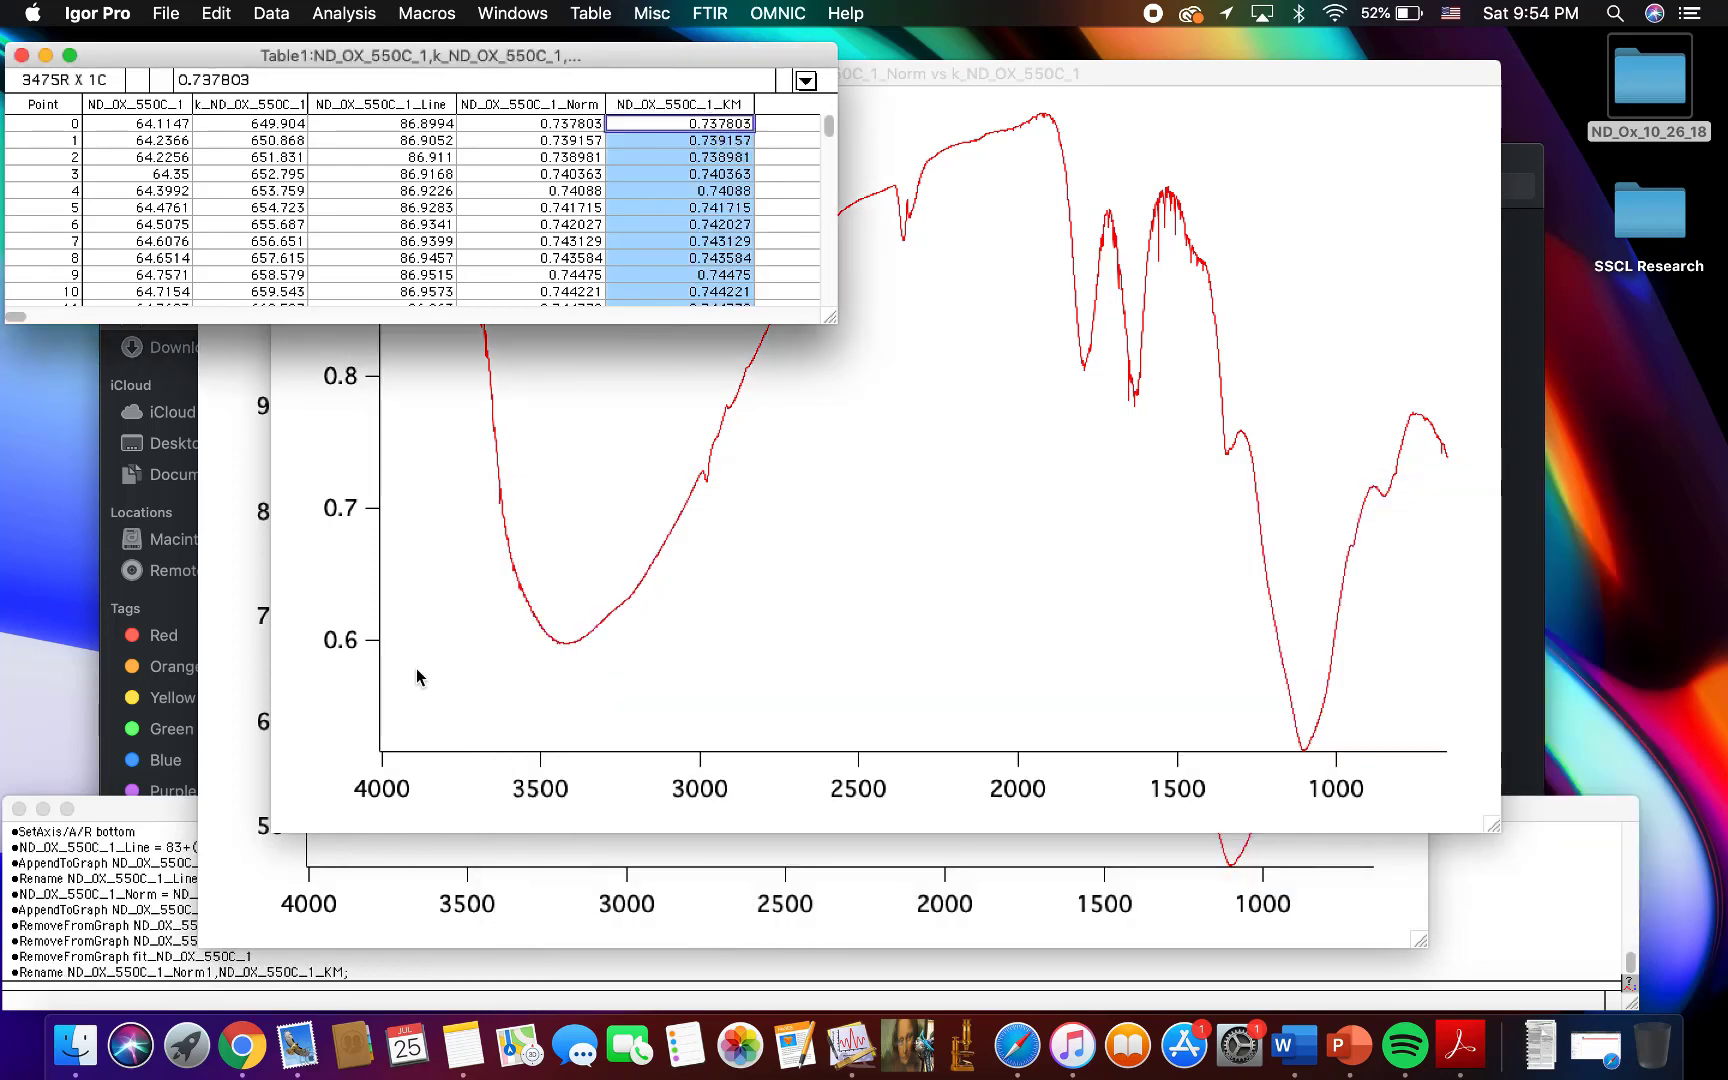
Step: Switch to the KM transform note in Notes and copy its formula KM =((1-Norm)^2)/(2*Norm) into the Igor Pro command line
key("ctrl+Up")
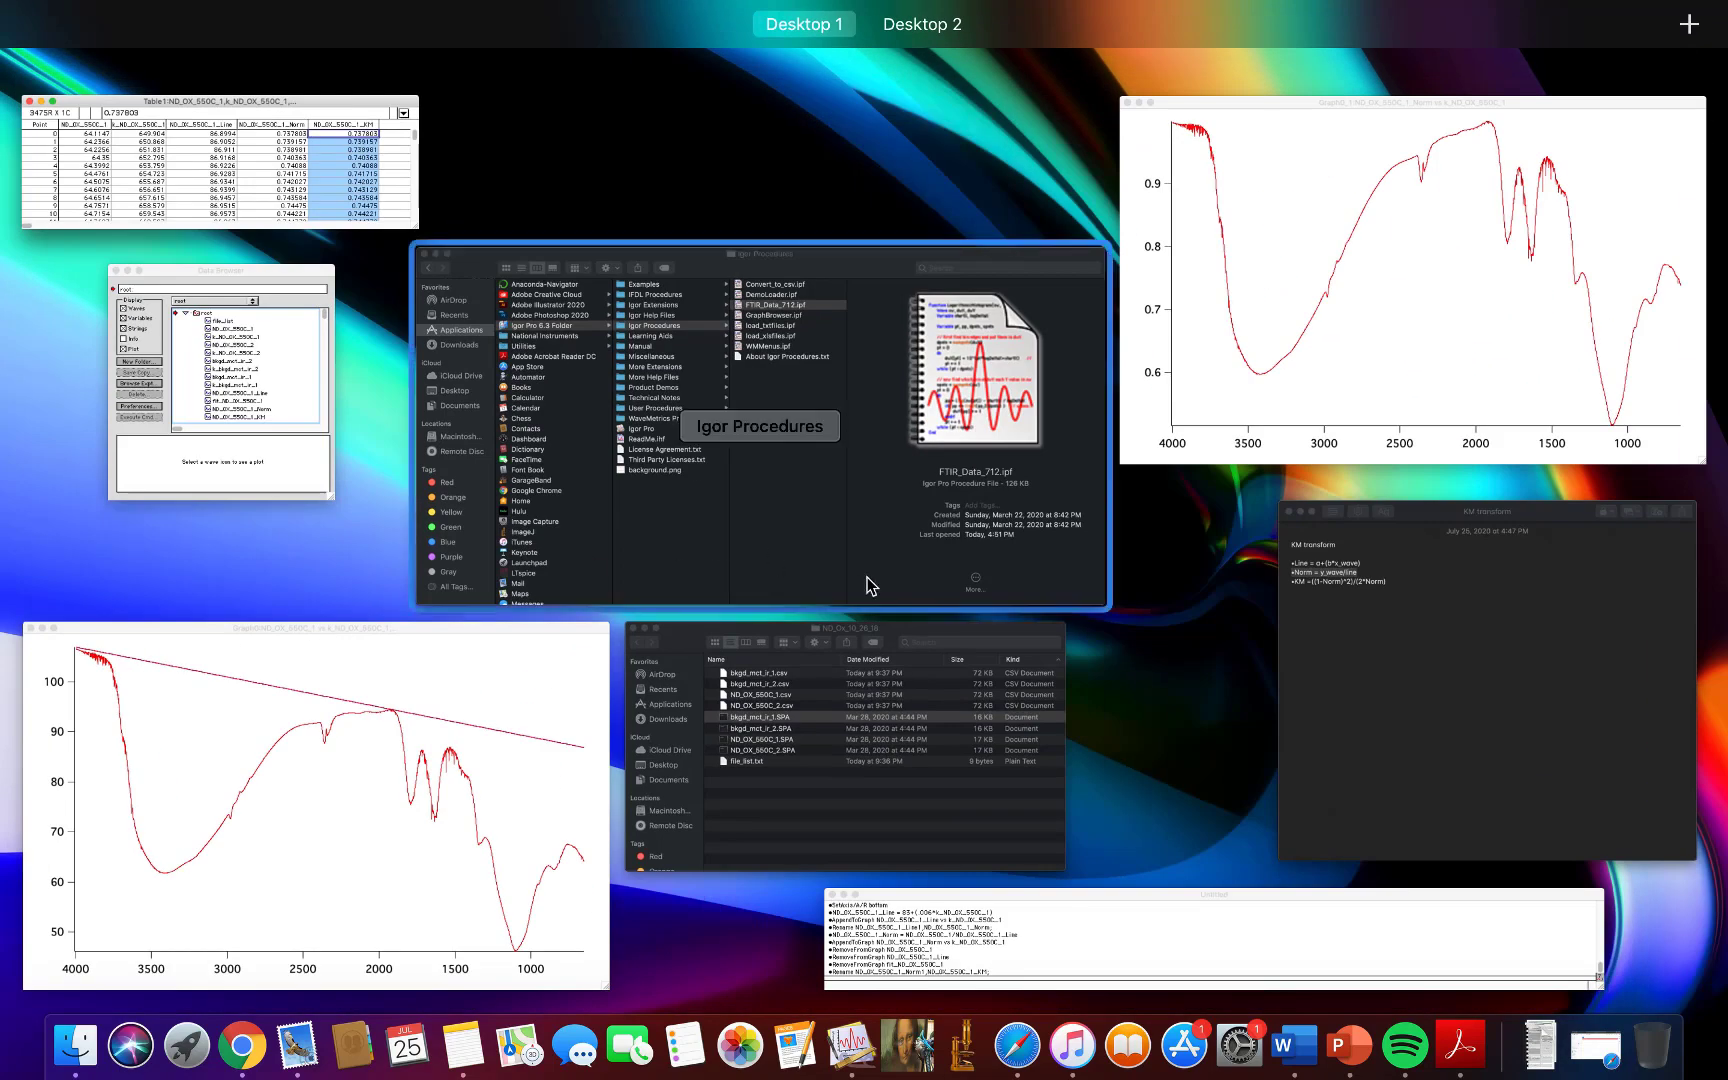
left_click(1458, 648)
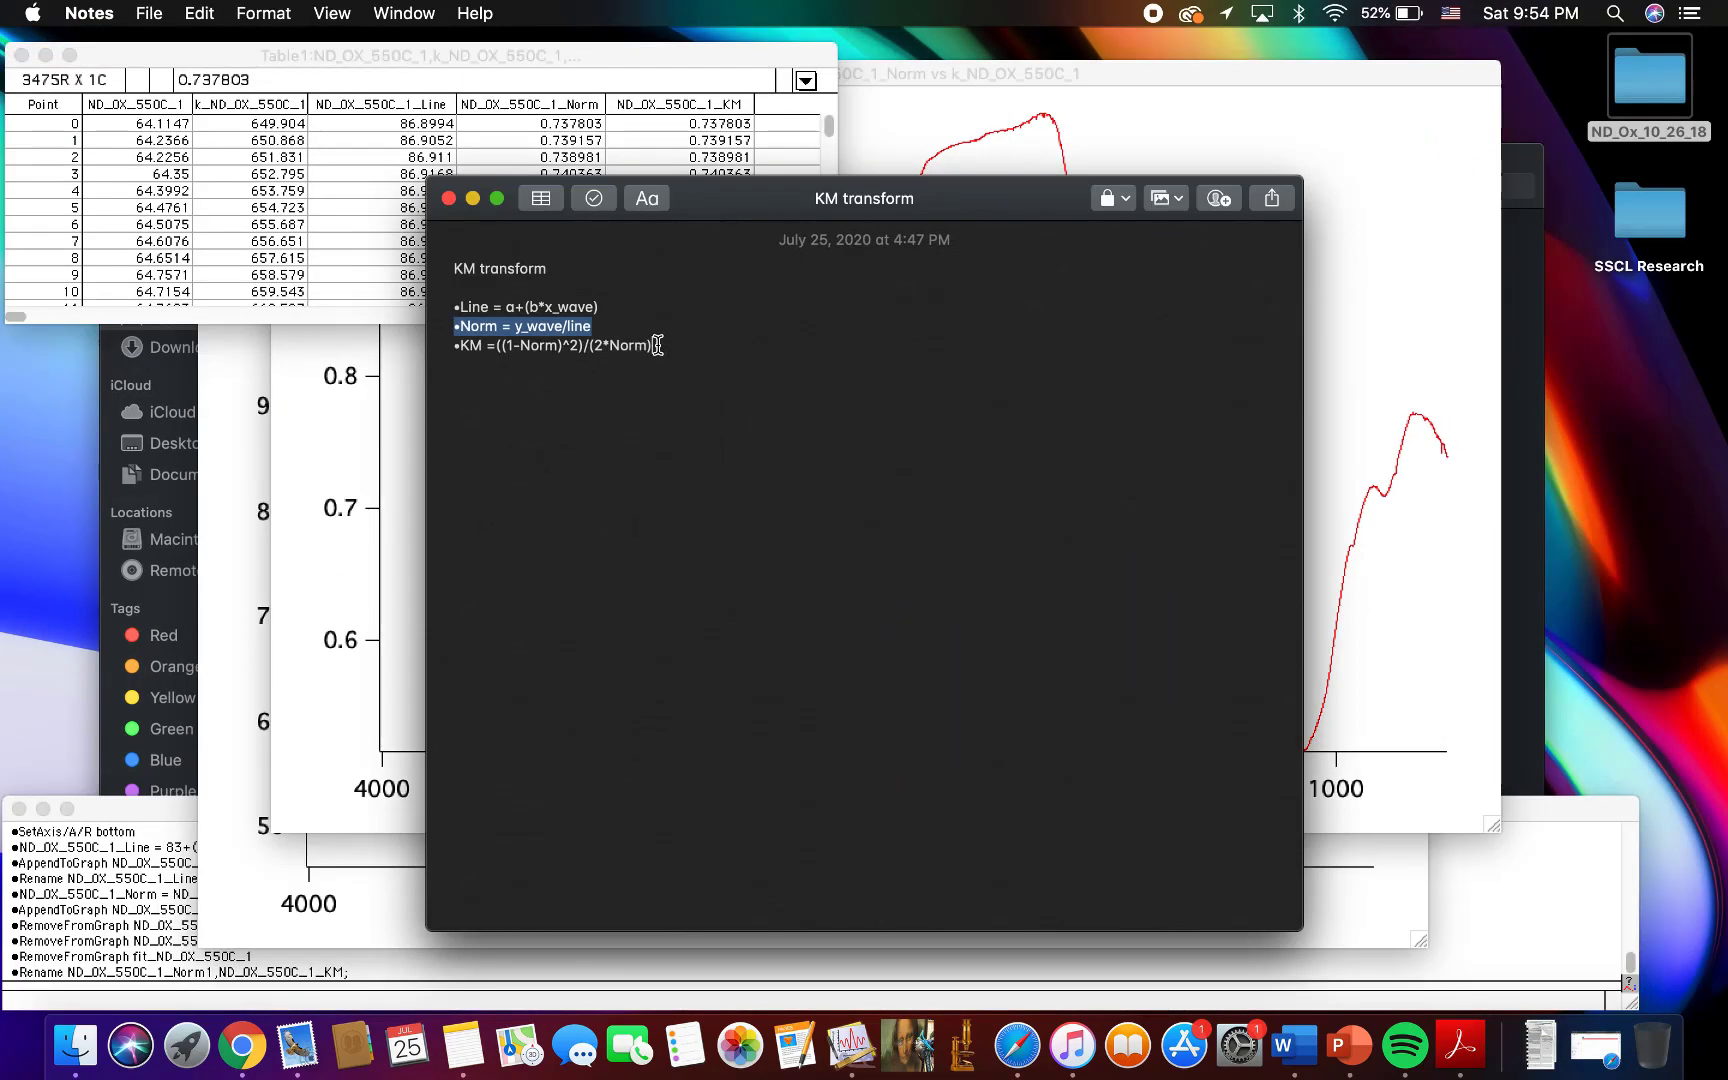
left_click_drag(655, 345, 450, 347)
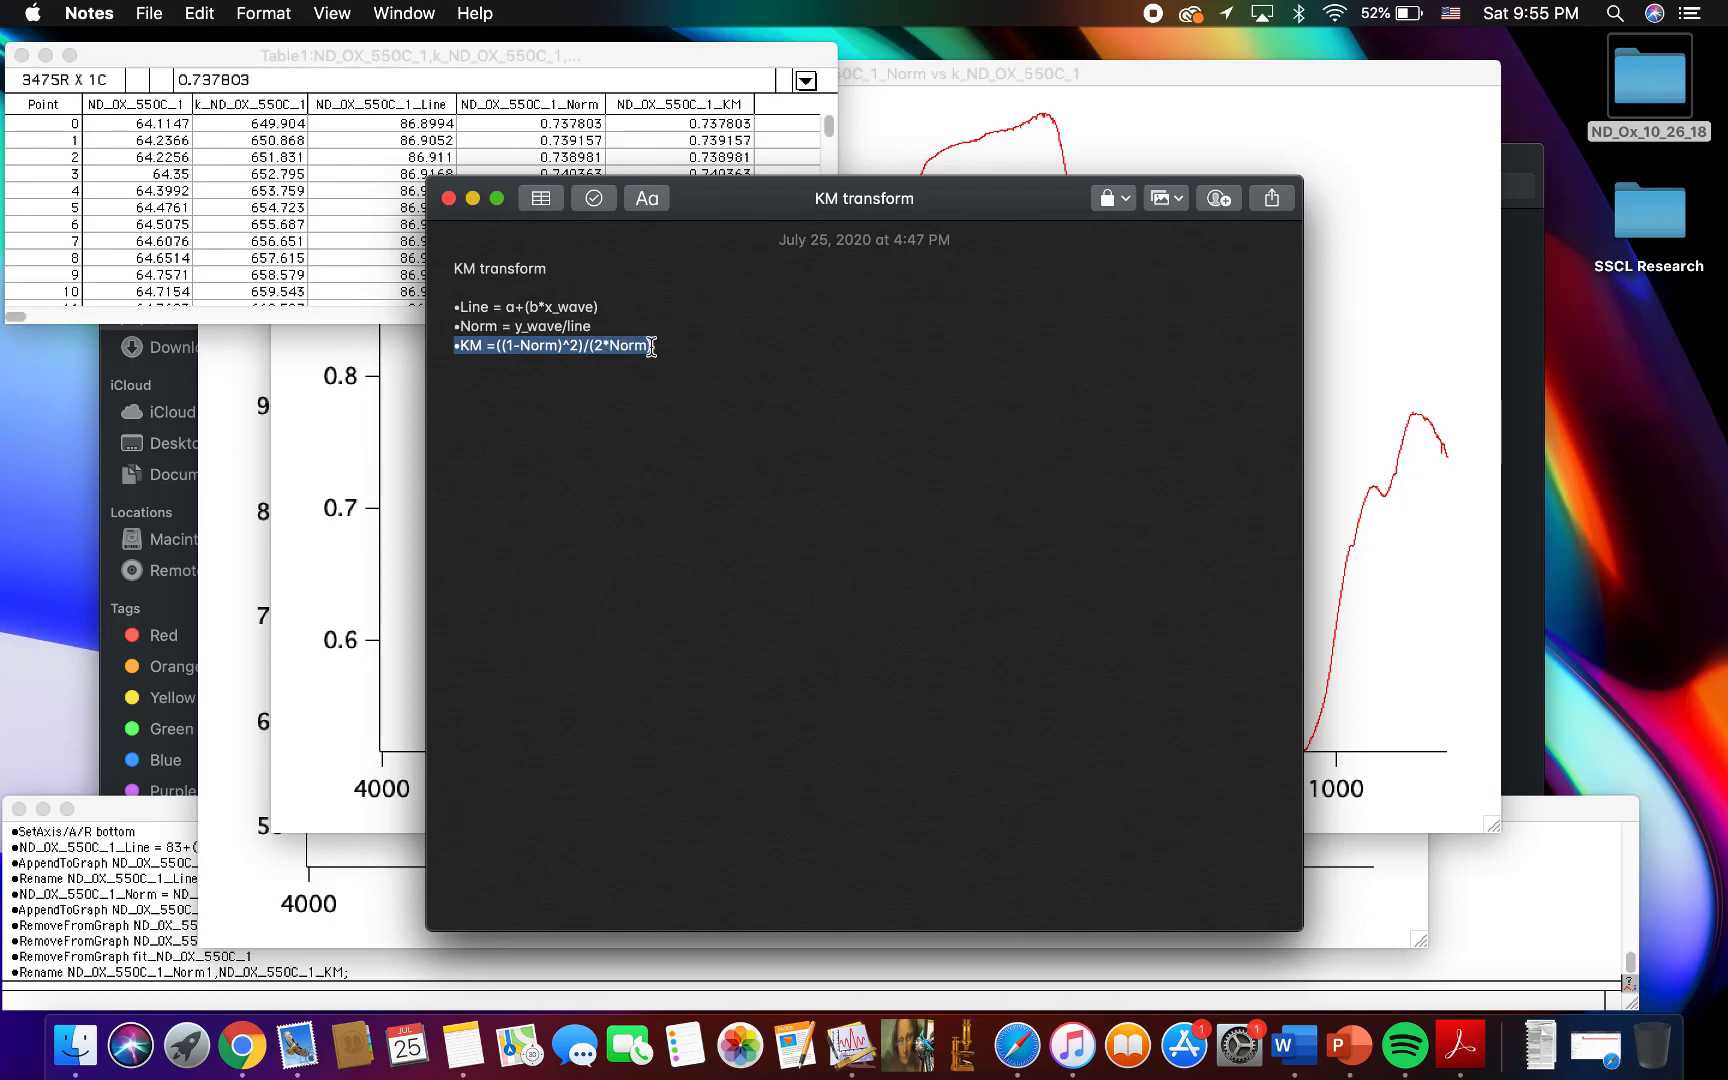
left_click(164, 936)
type("•KM =((1-Norm)^2)/(2*Norm)")
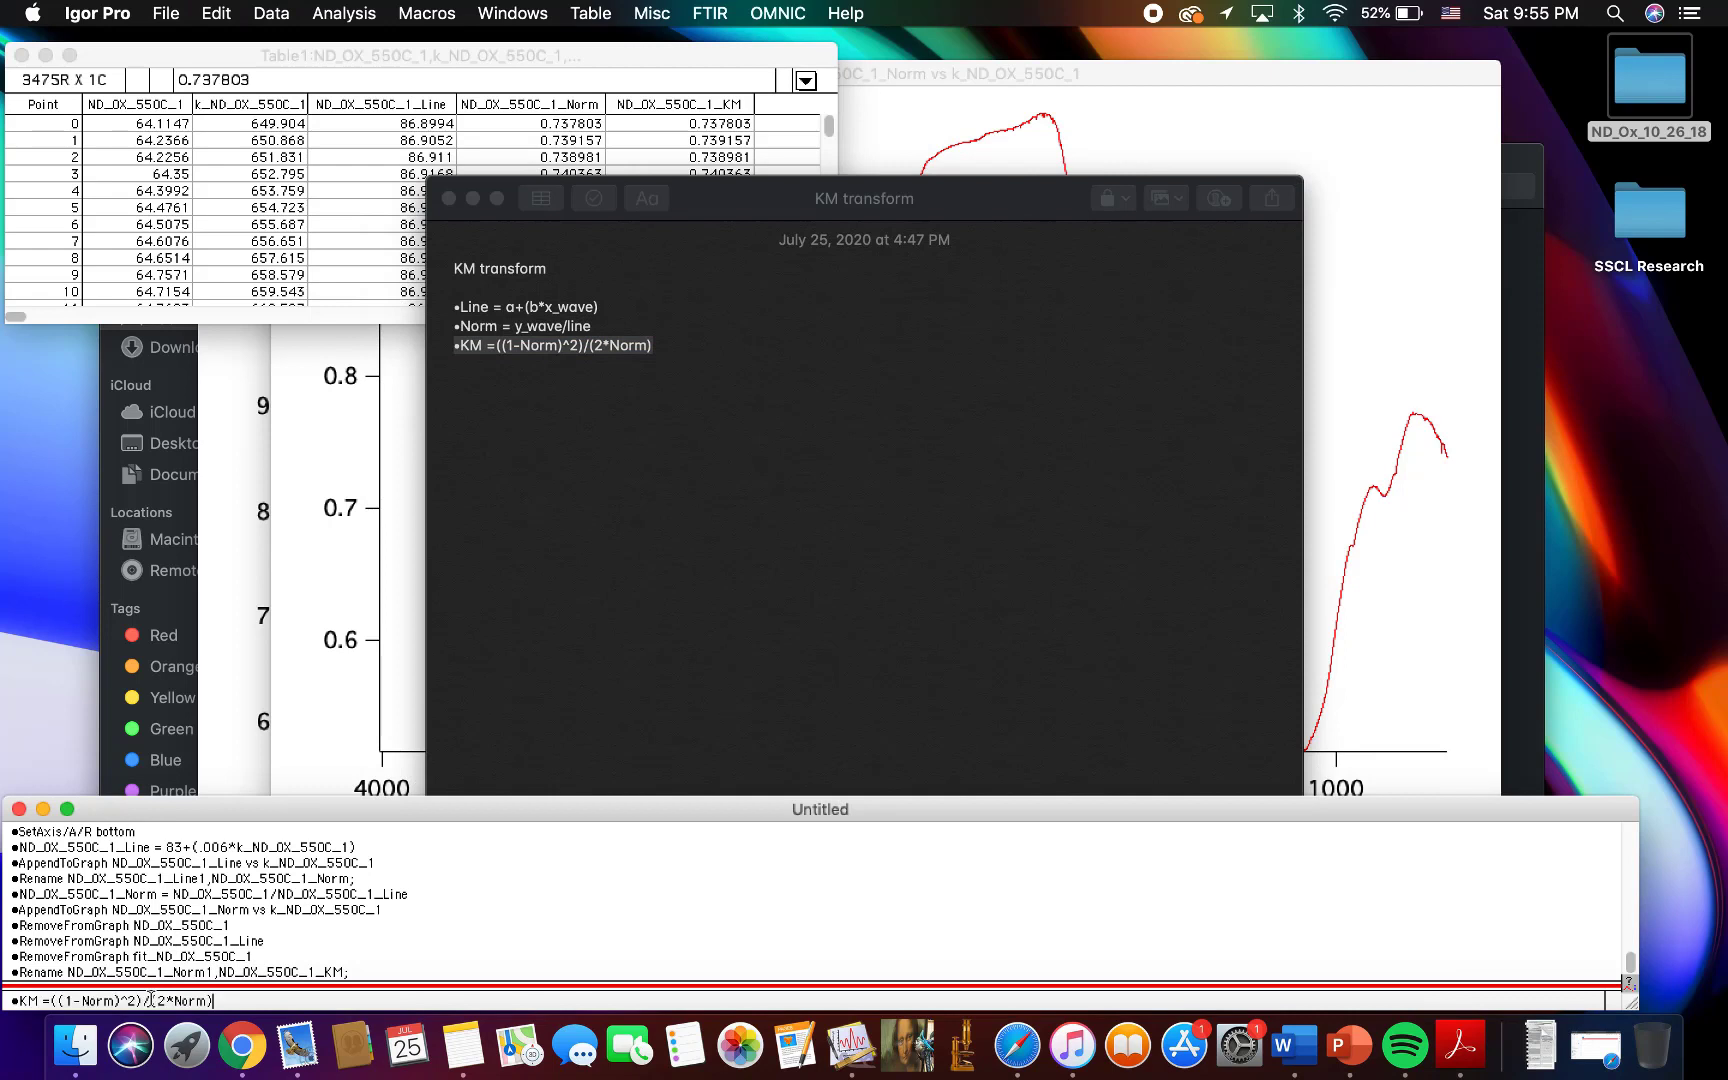
Step: Replace the KM placeholder in the pasted formula with the wave name ND_OX_550C_1_KM
double_click(26, 1000)
double_click(286, 975)
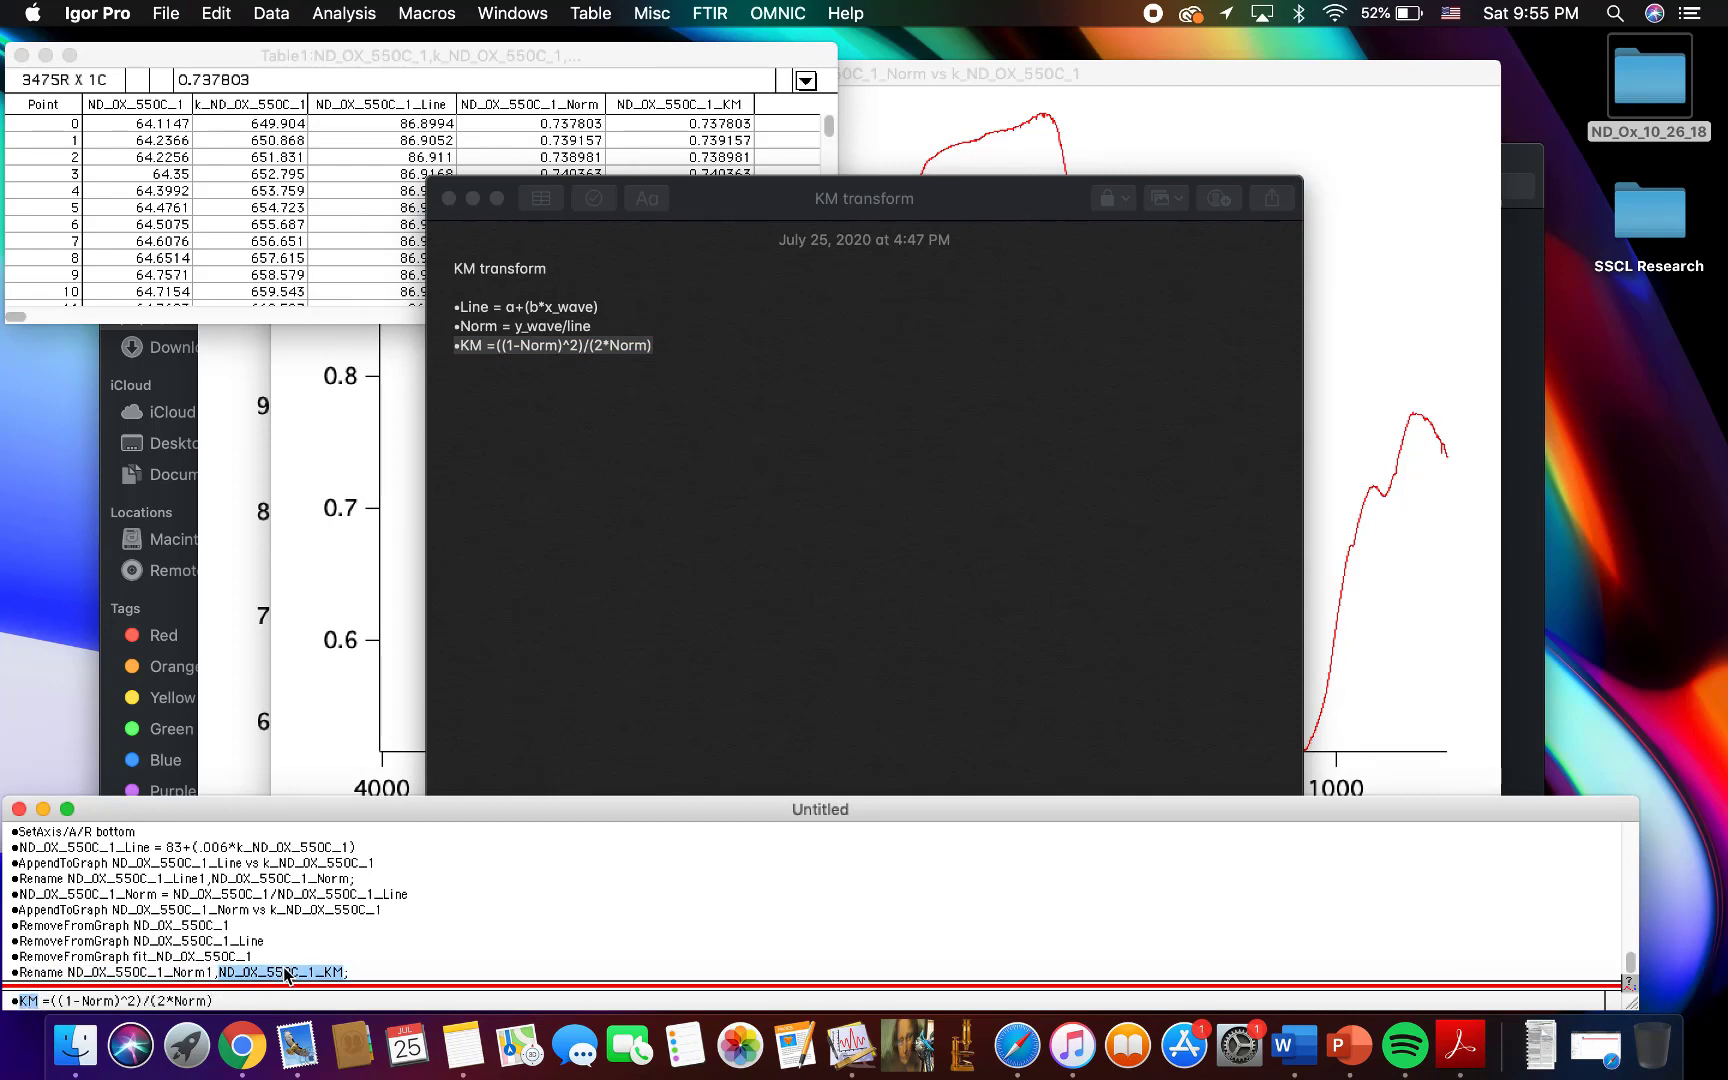
key("super+c")
key("super+v")
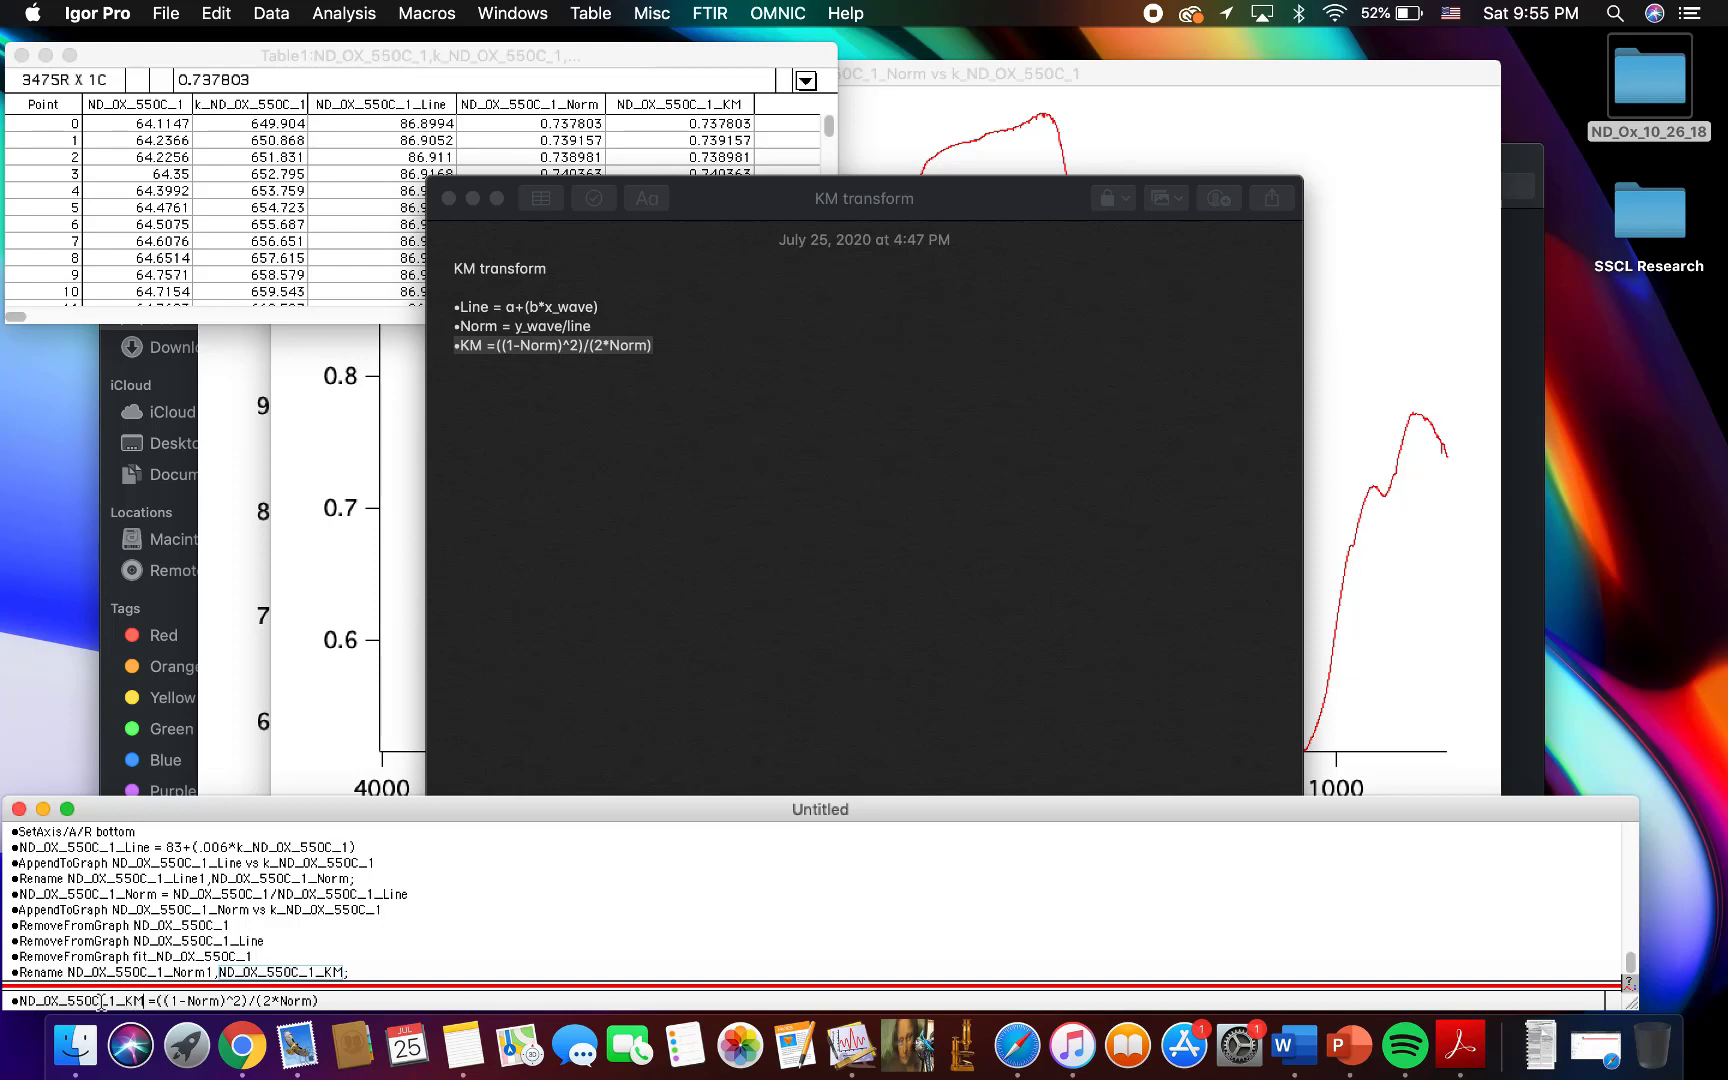
Step: Replace both Norm placeholders in the formula with ND_OX_550C_1_Norm and execute the KM transform command
double_click(199, 1000)
left_click(134, 896)
double_click(134, 896)
key("super+c")
key("super+v")
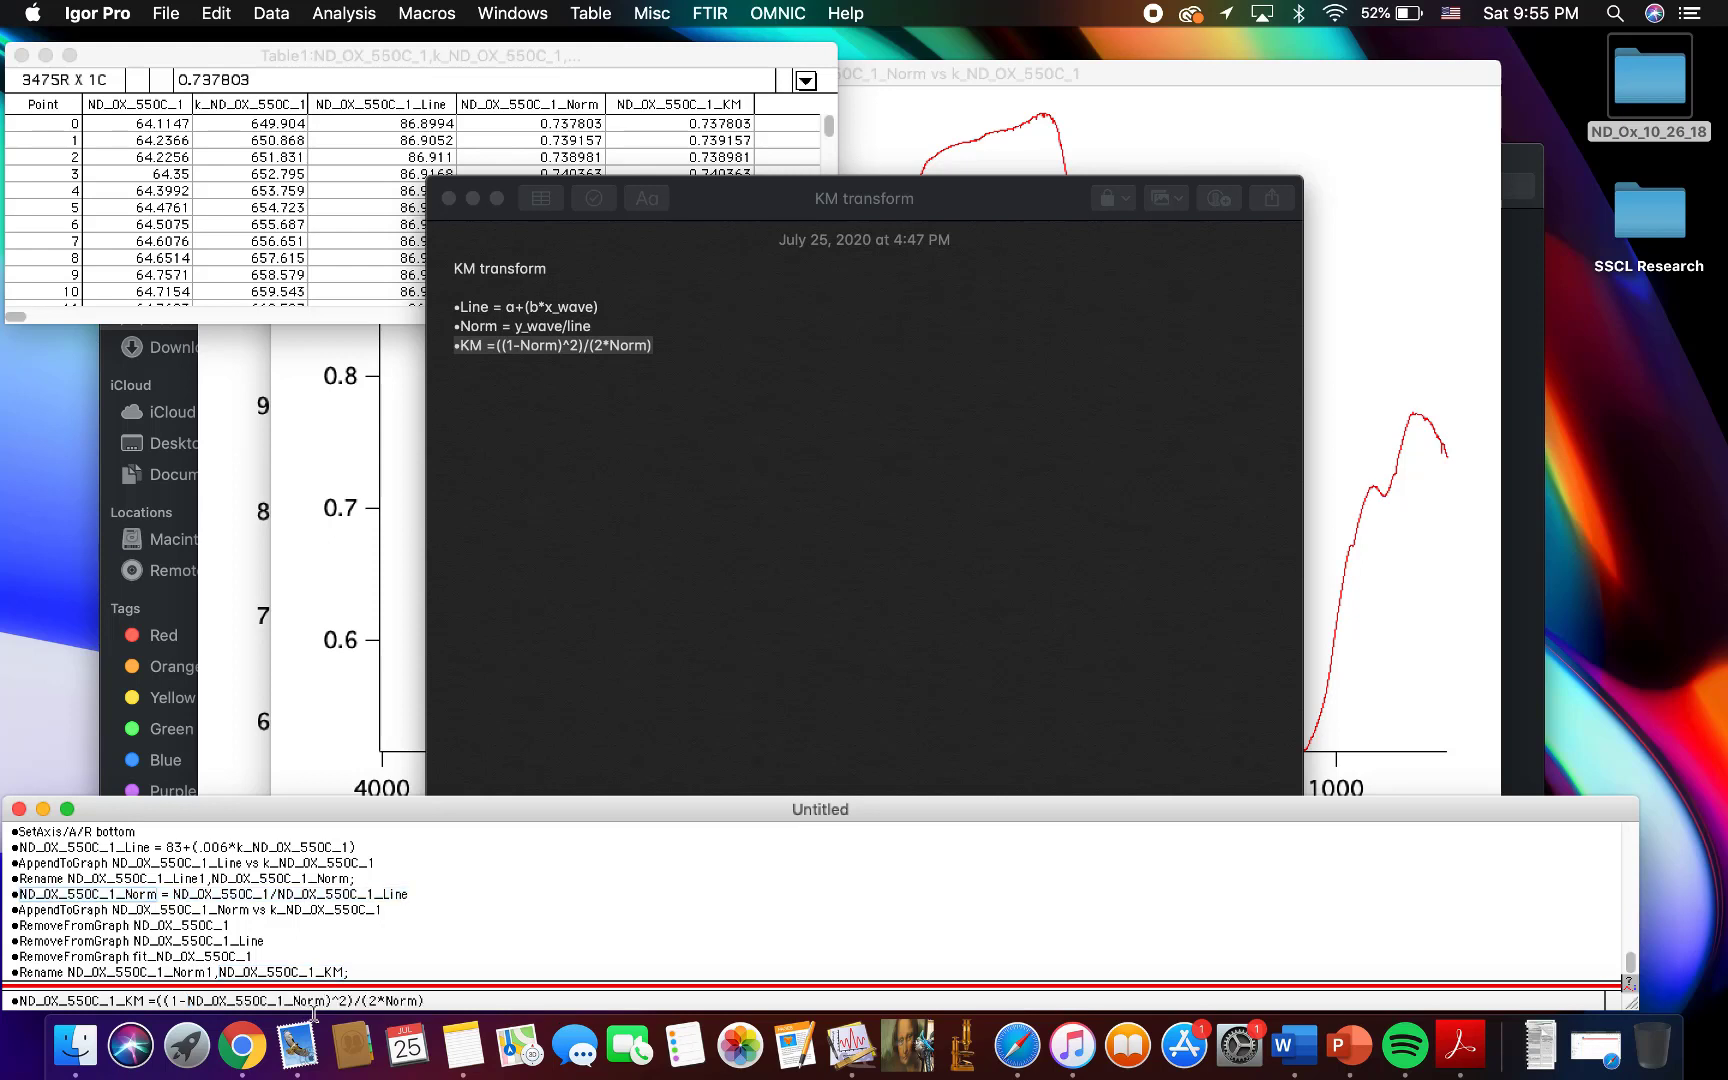
double_click(400, 1000)
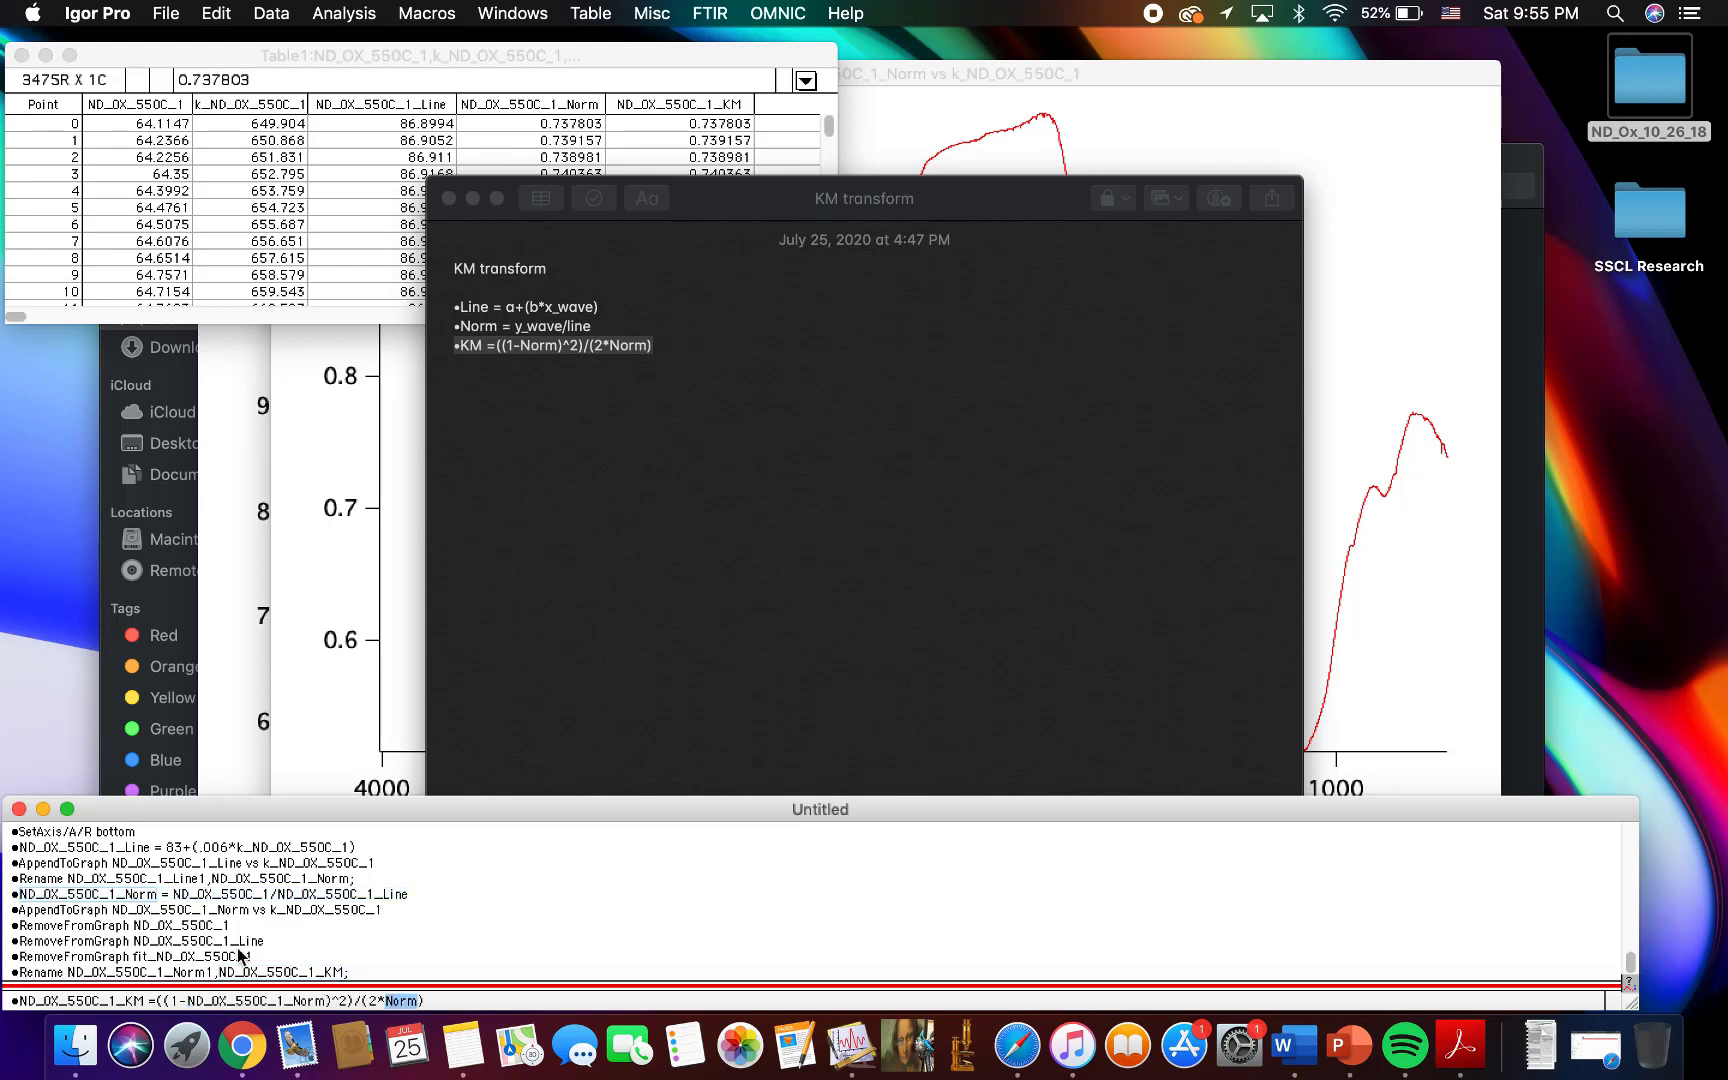
double_click(64, 896)
key("super+c")
key("super+v")
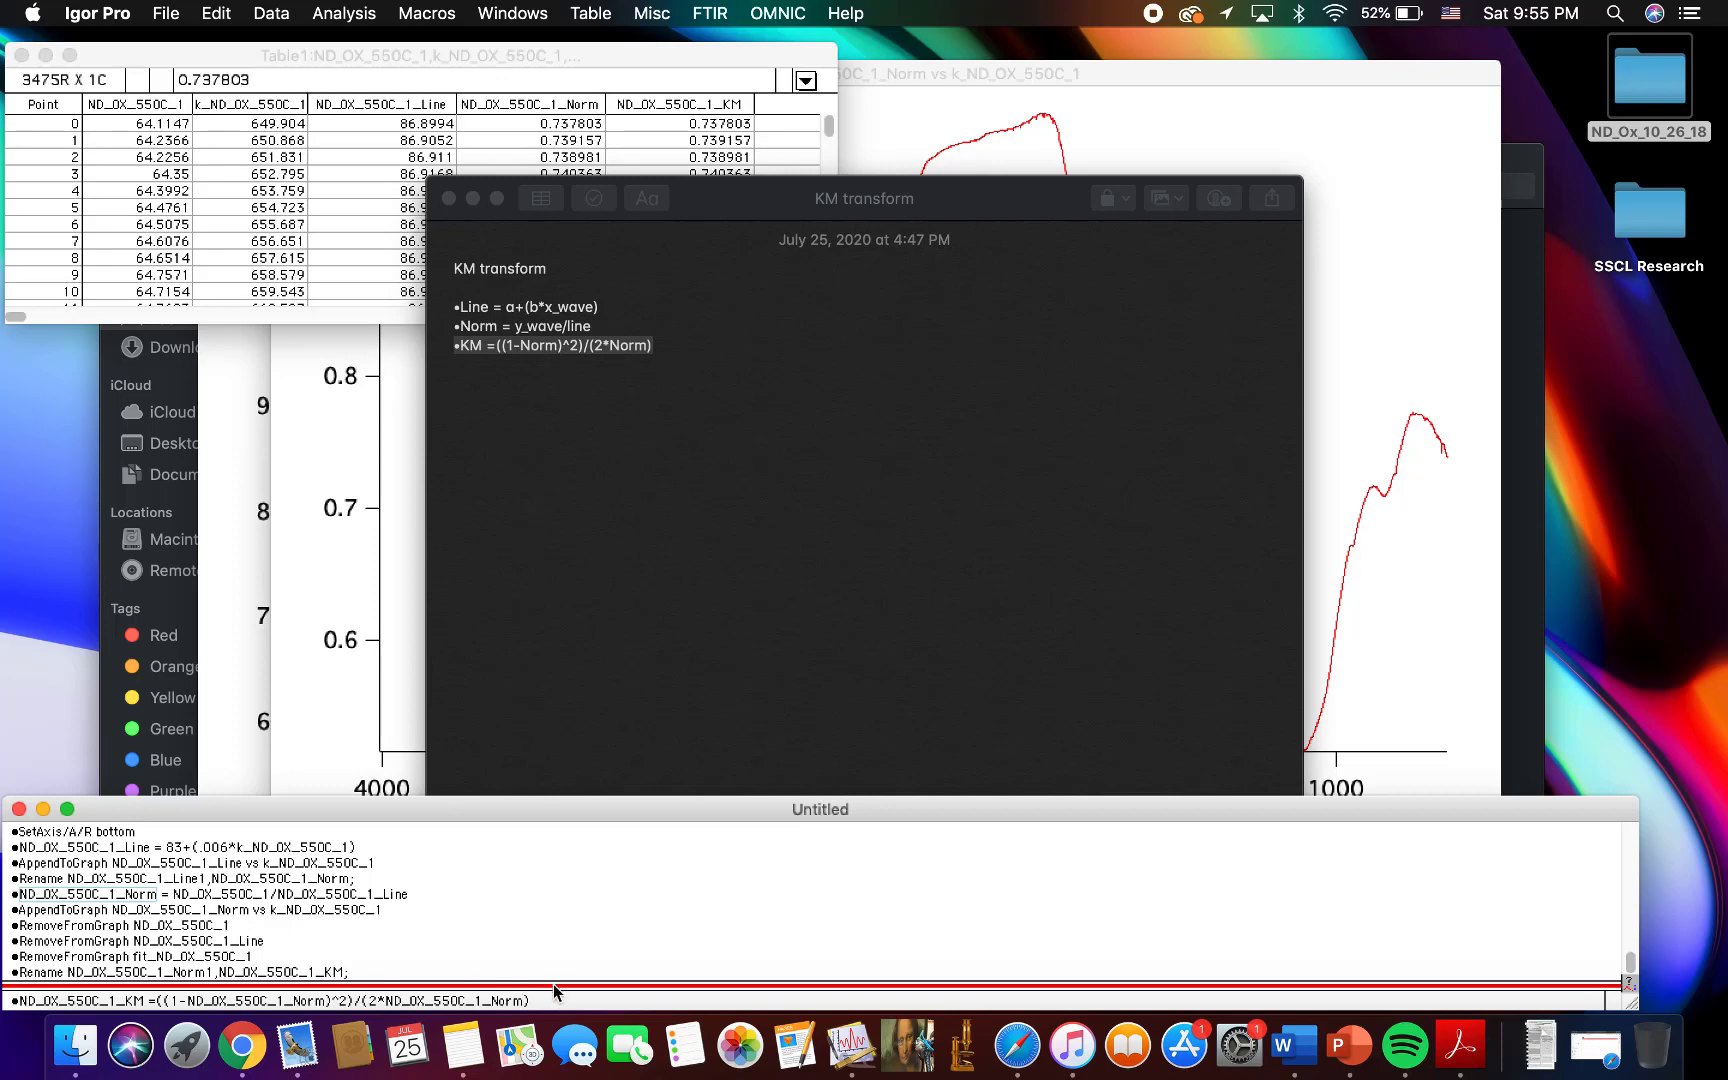
left_click(507, 88)
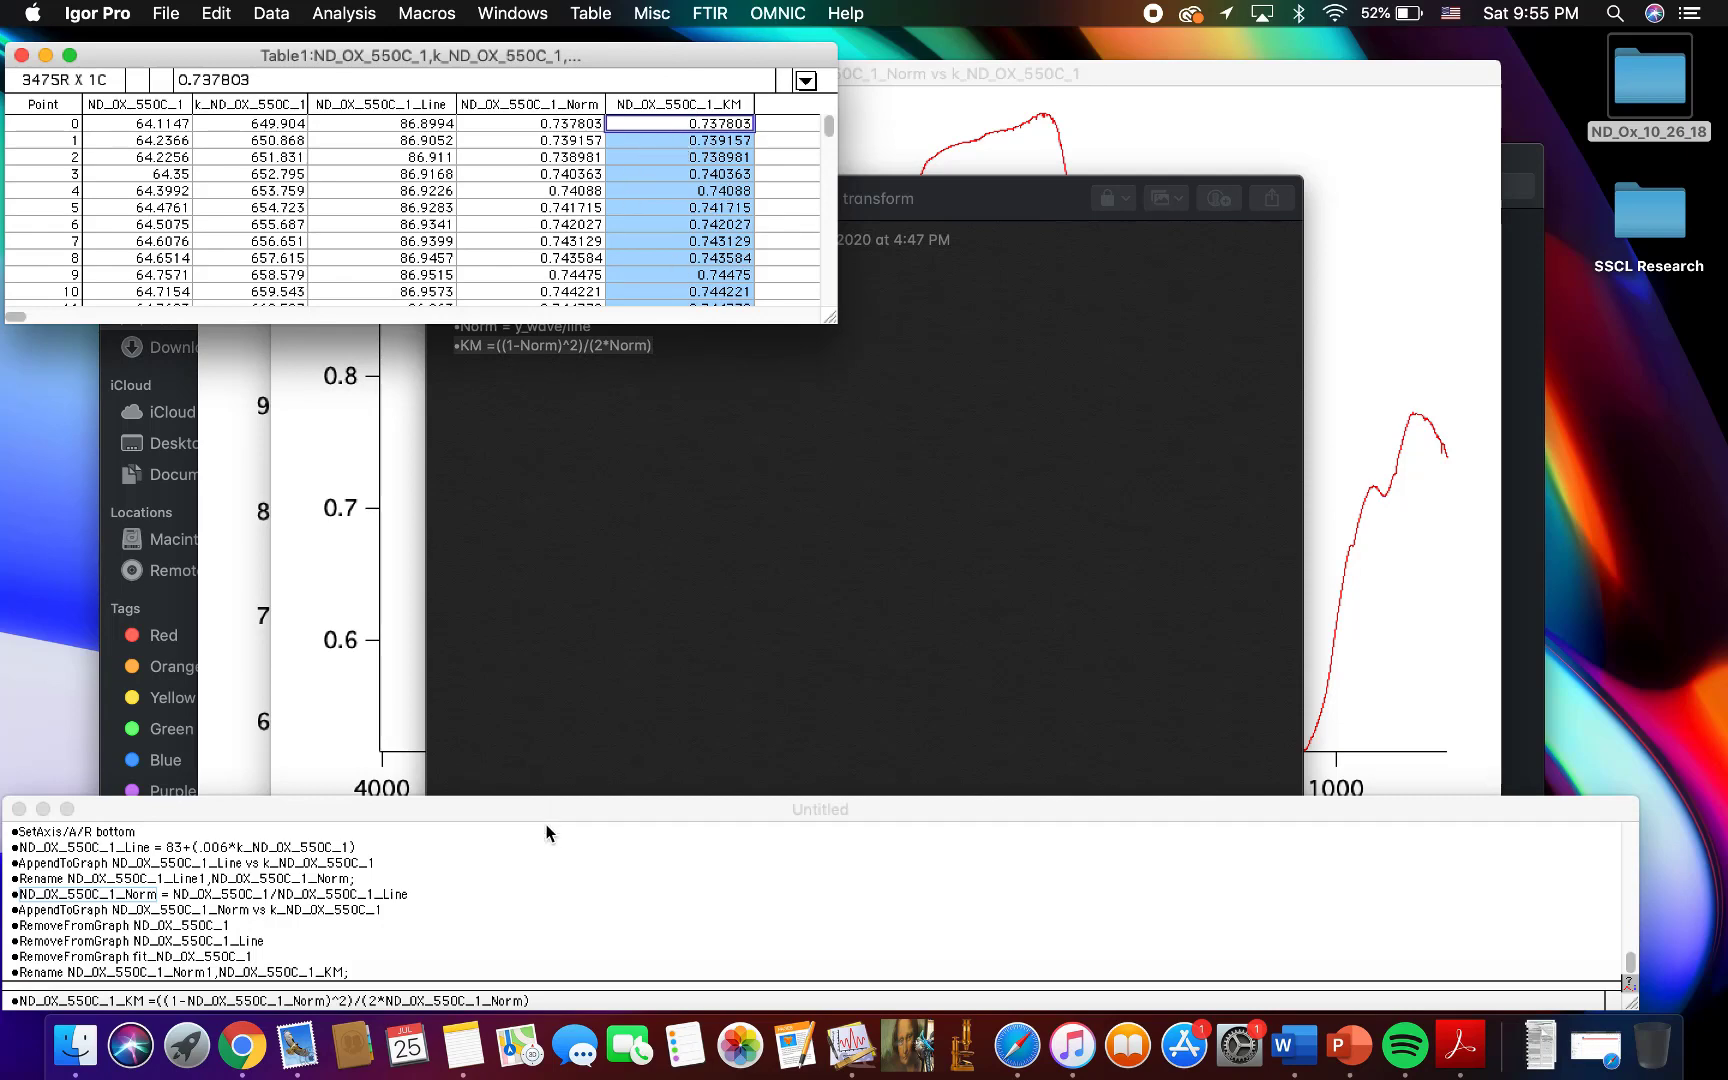
left_click(575, 998)
key("Return")
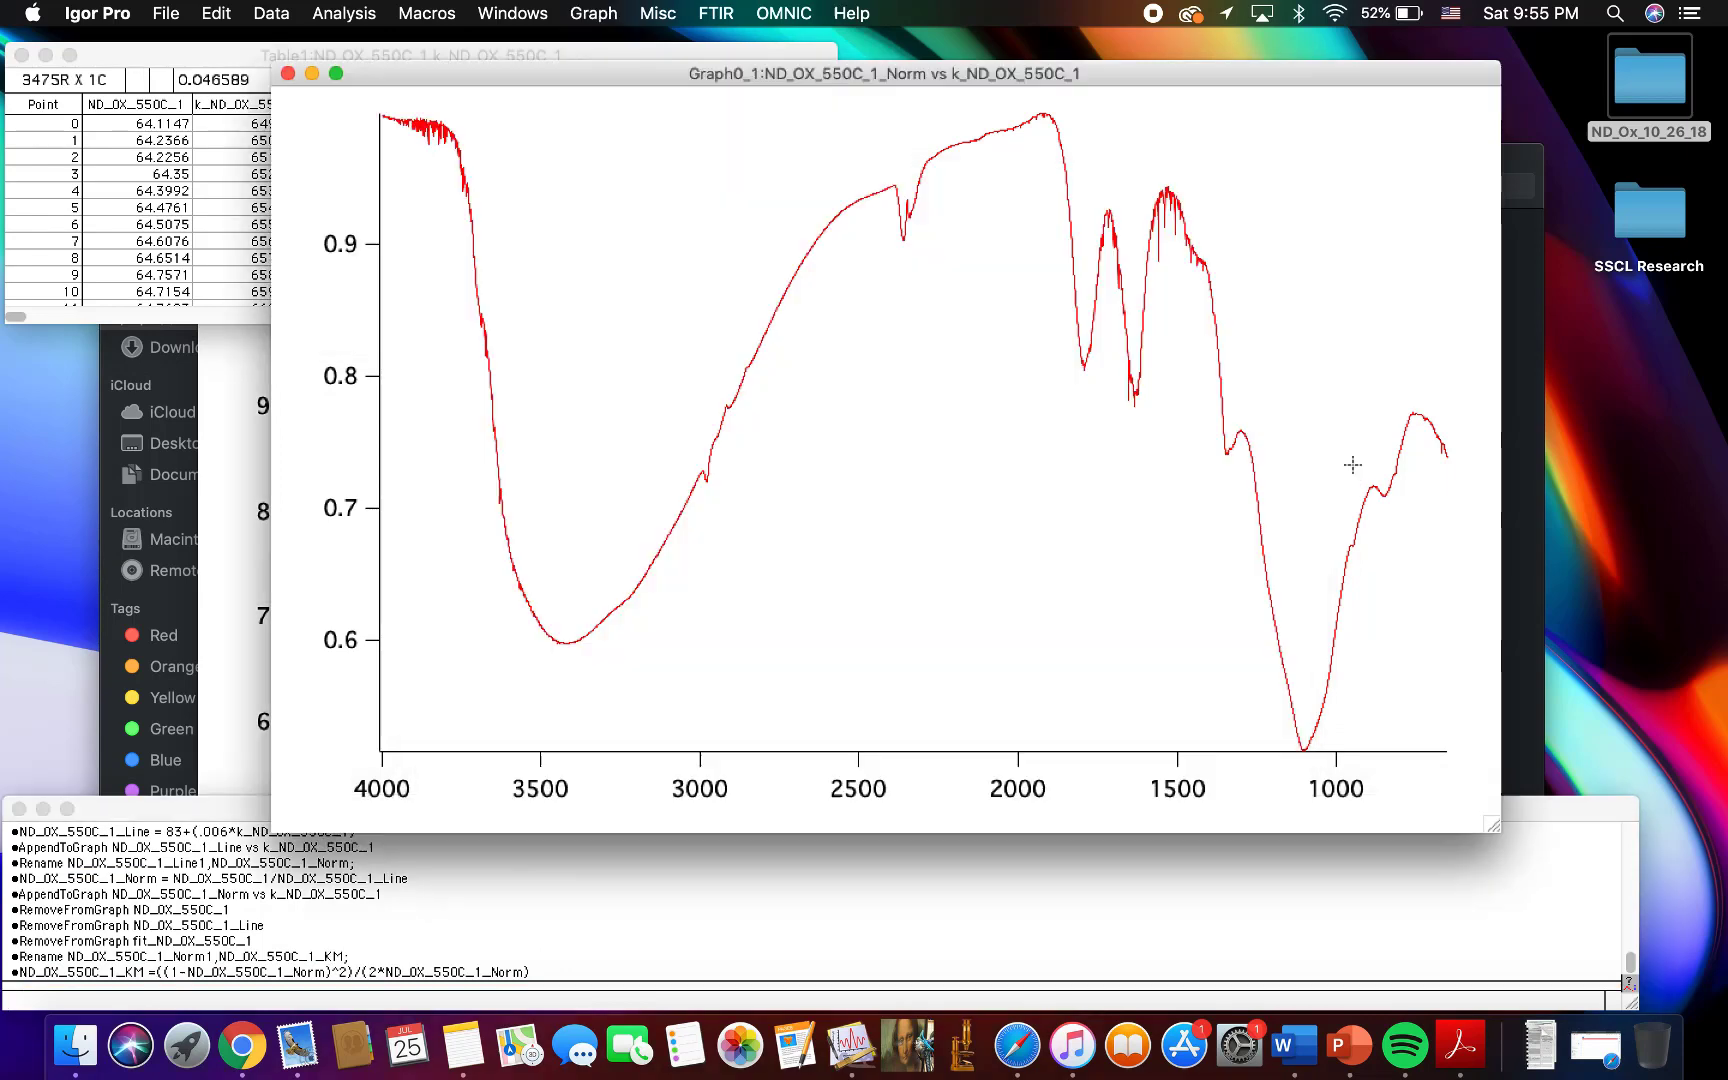
Step: Append ND_OX_550C_1_KM versus k_ND_OX_550C_1 to the normalized spectrum graph and remove the ND_OX_550C_1_Norm trace
left_click(1352, 472)
right_click(858, 510)
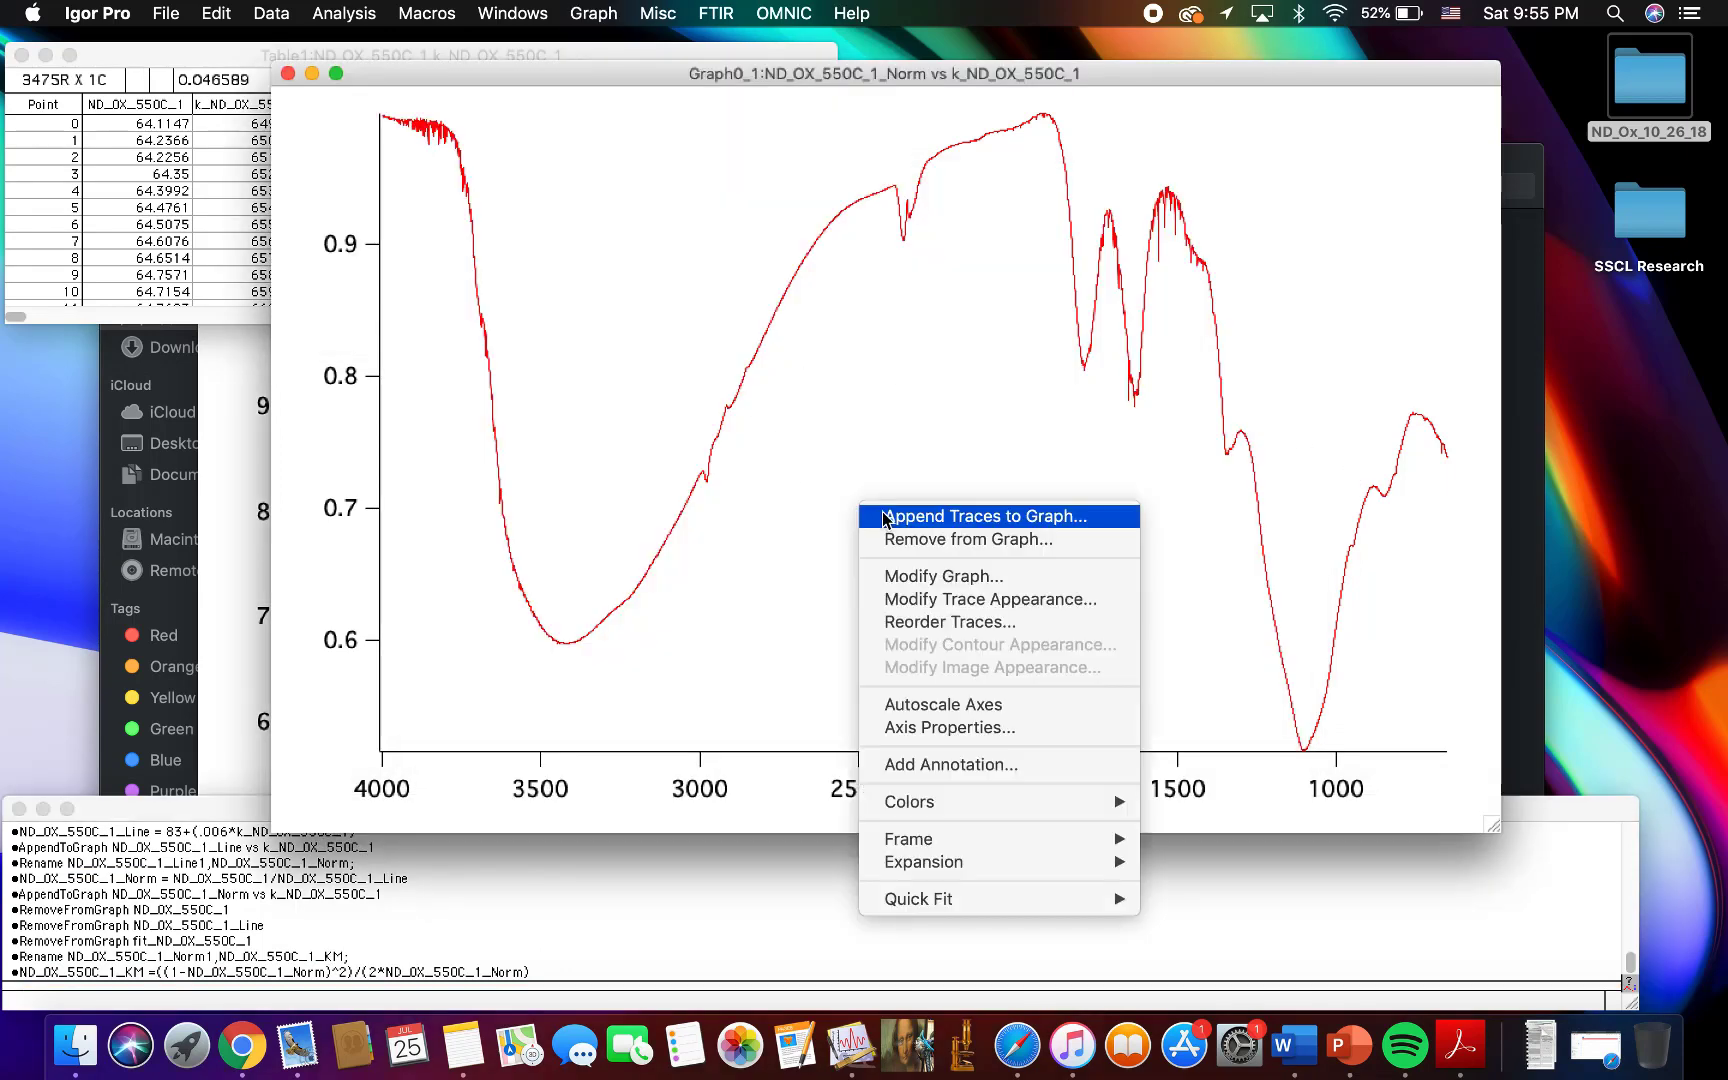
left_click(884, 517)
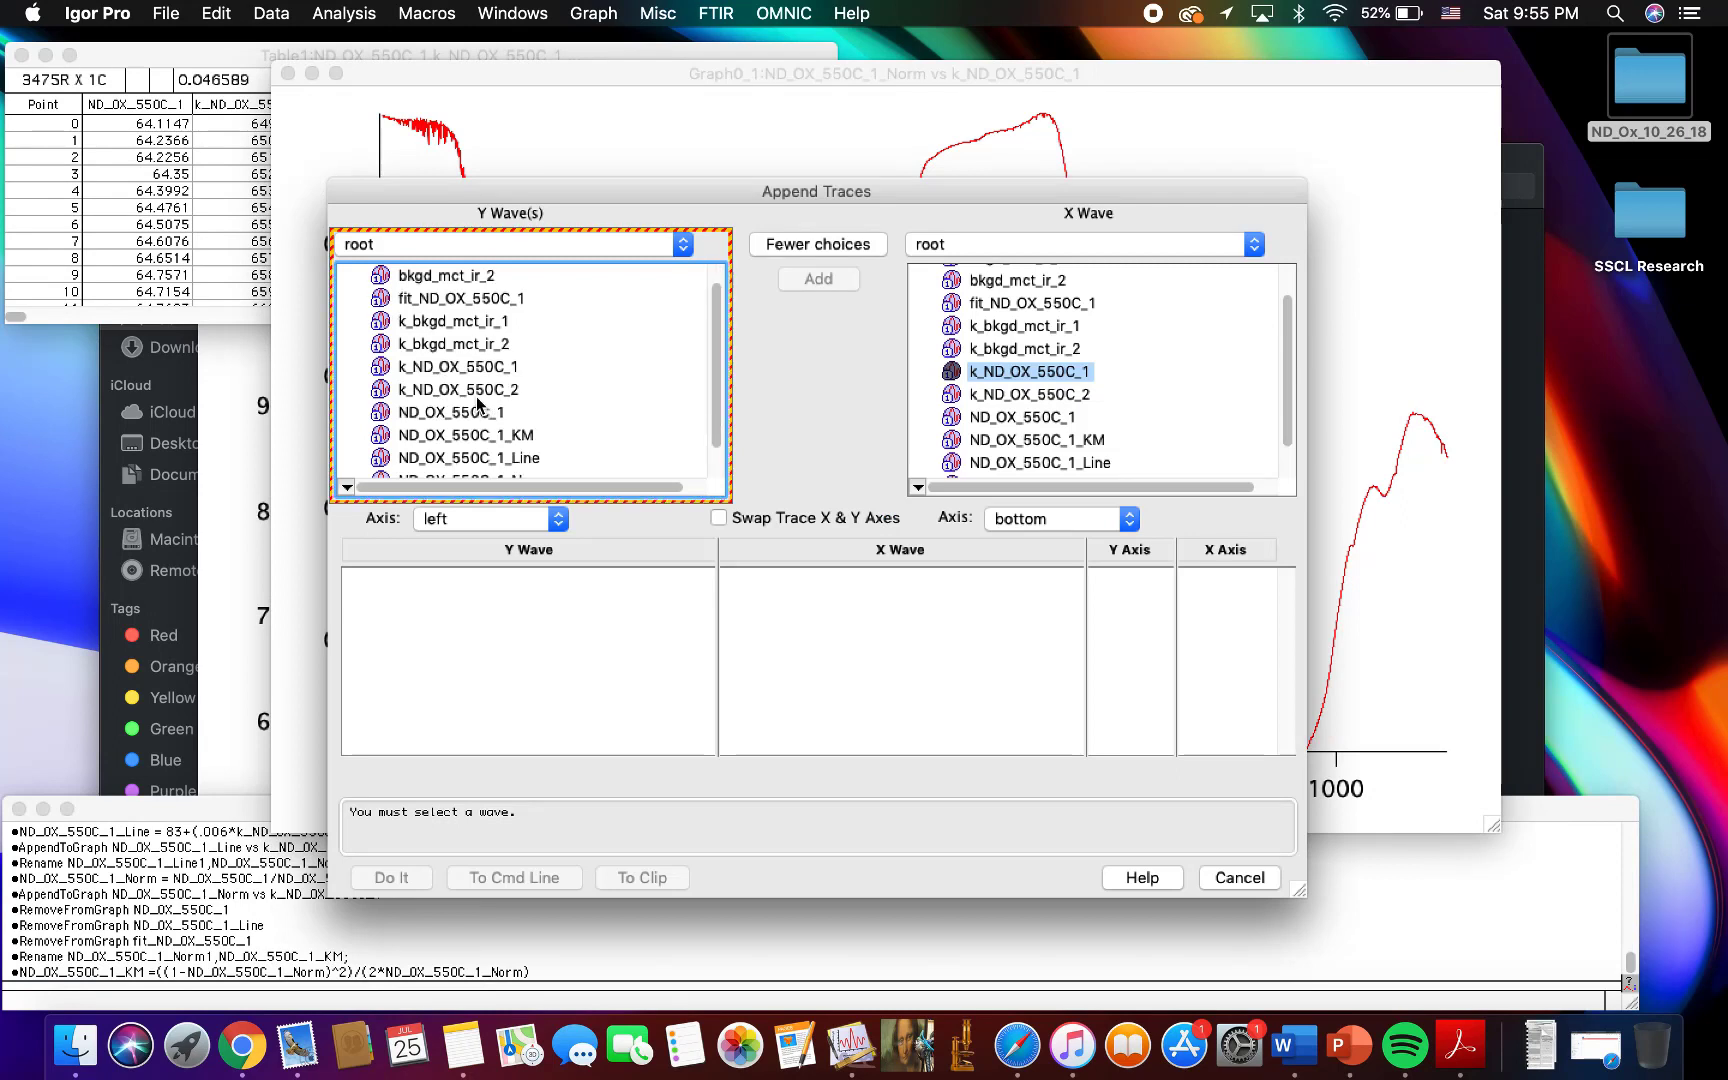
scroll(477, 405, "down", 2)
left_click(480, 402)
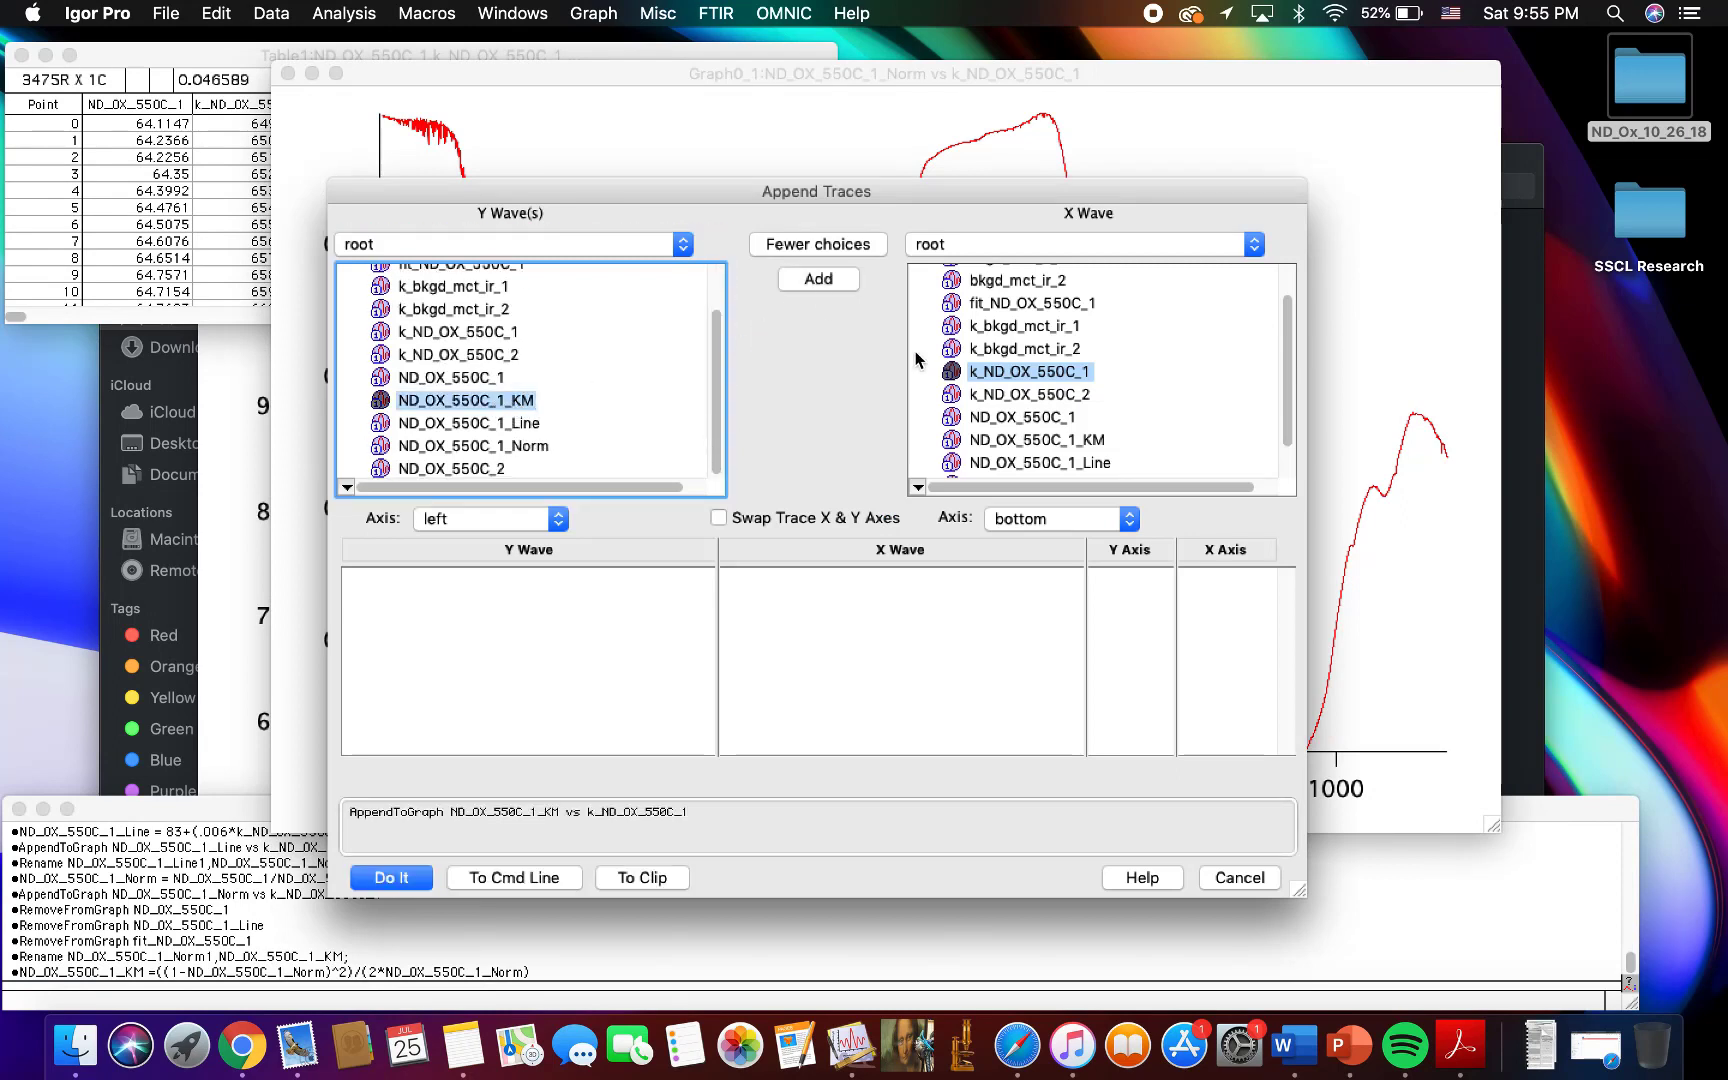
left_click(781, 280)
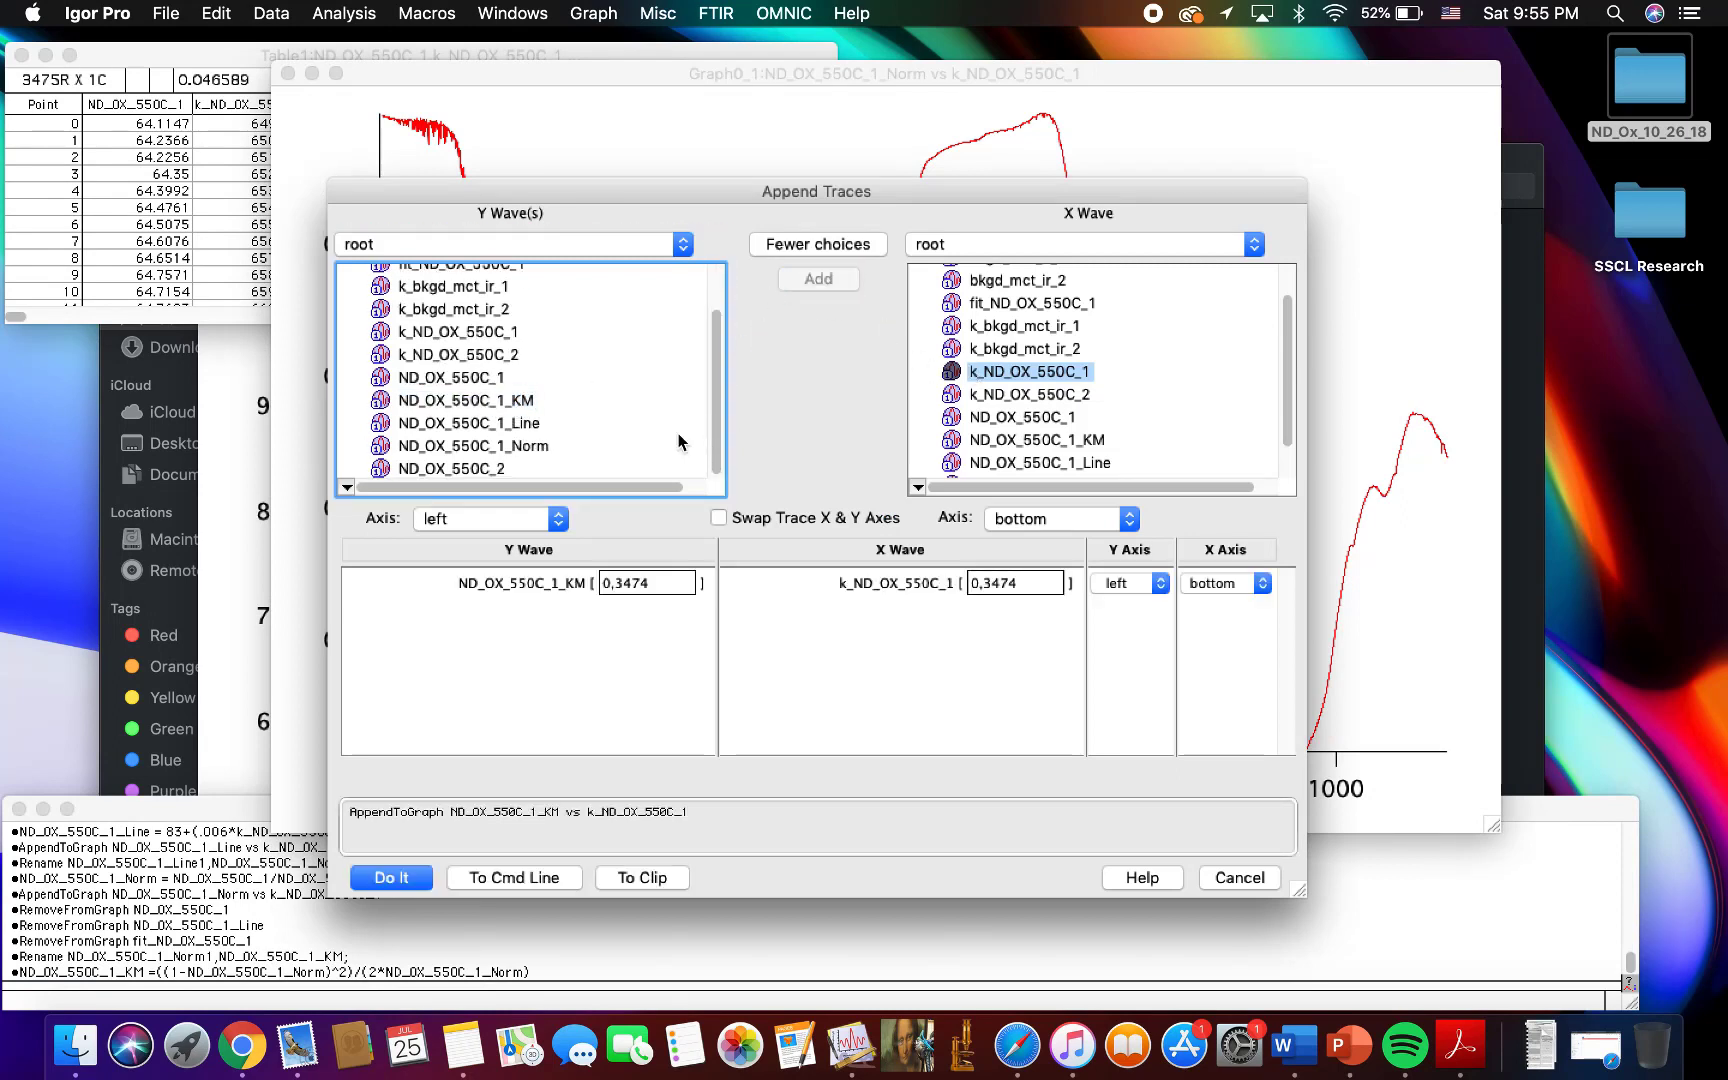
left_click(422, 878)
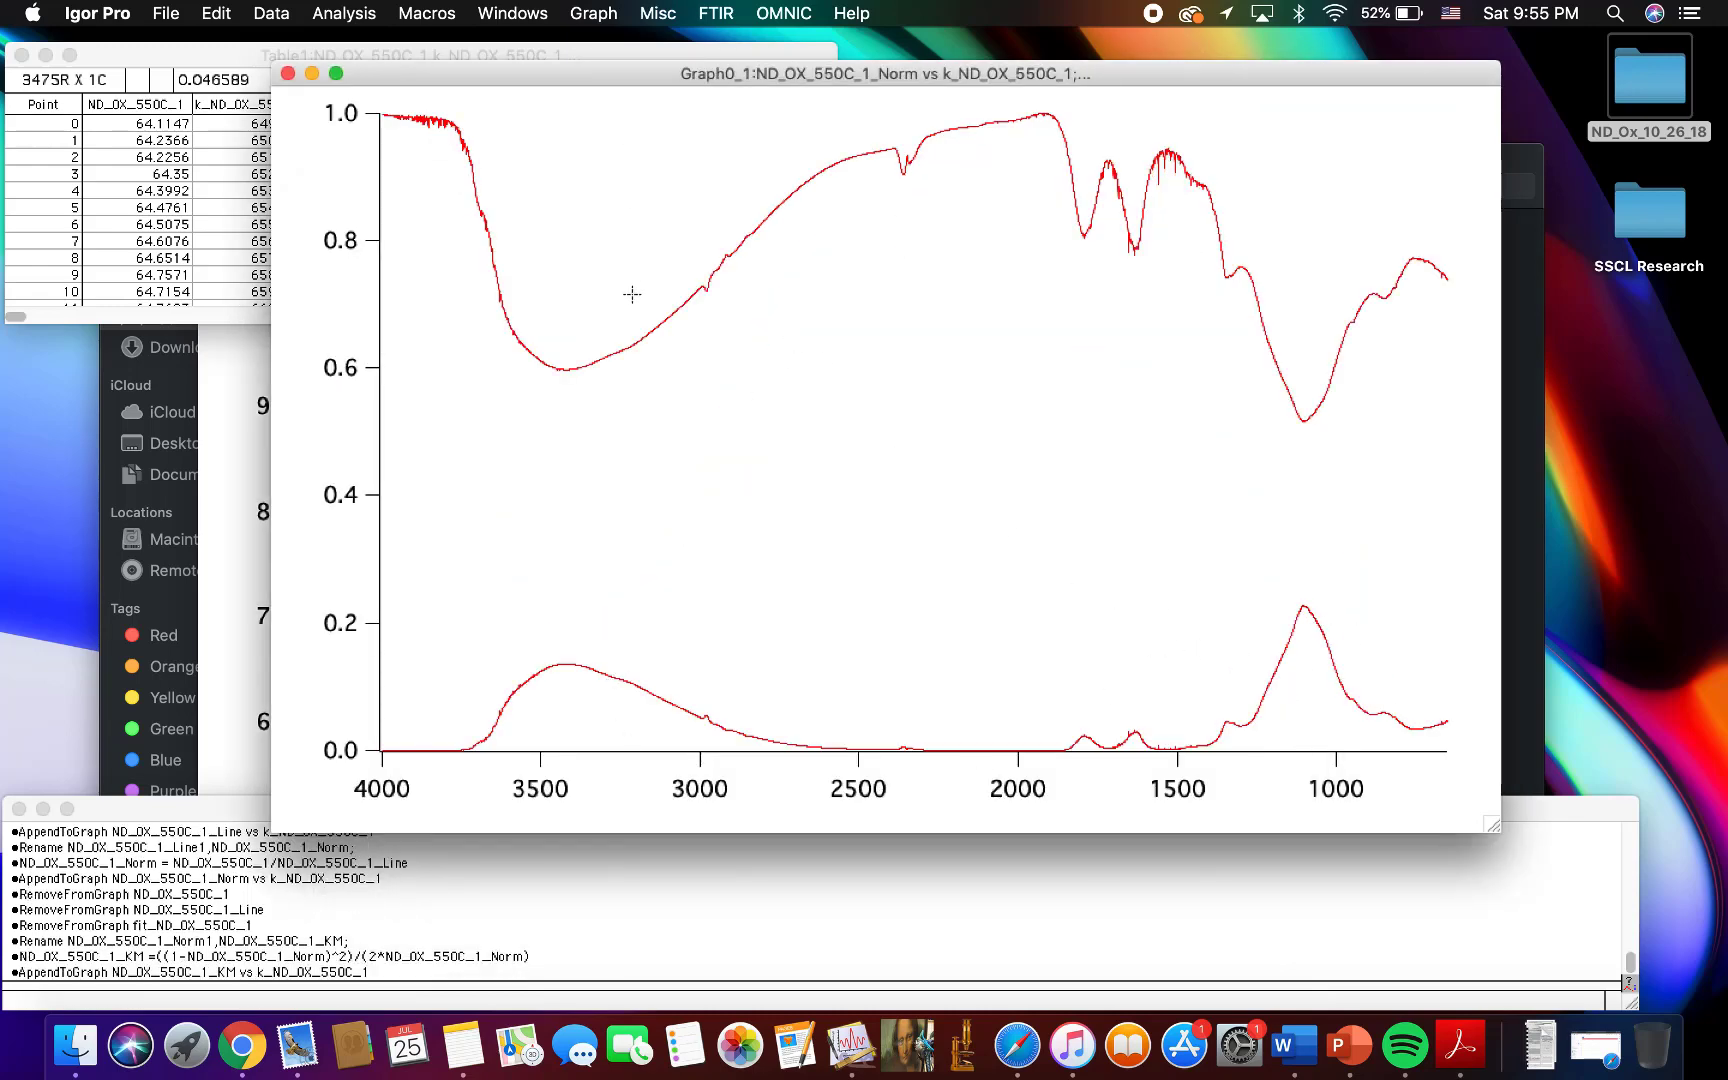
right_click(645, 339)
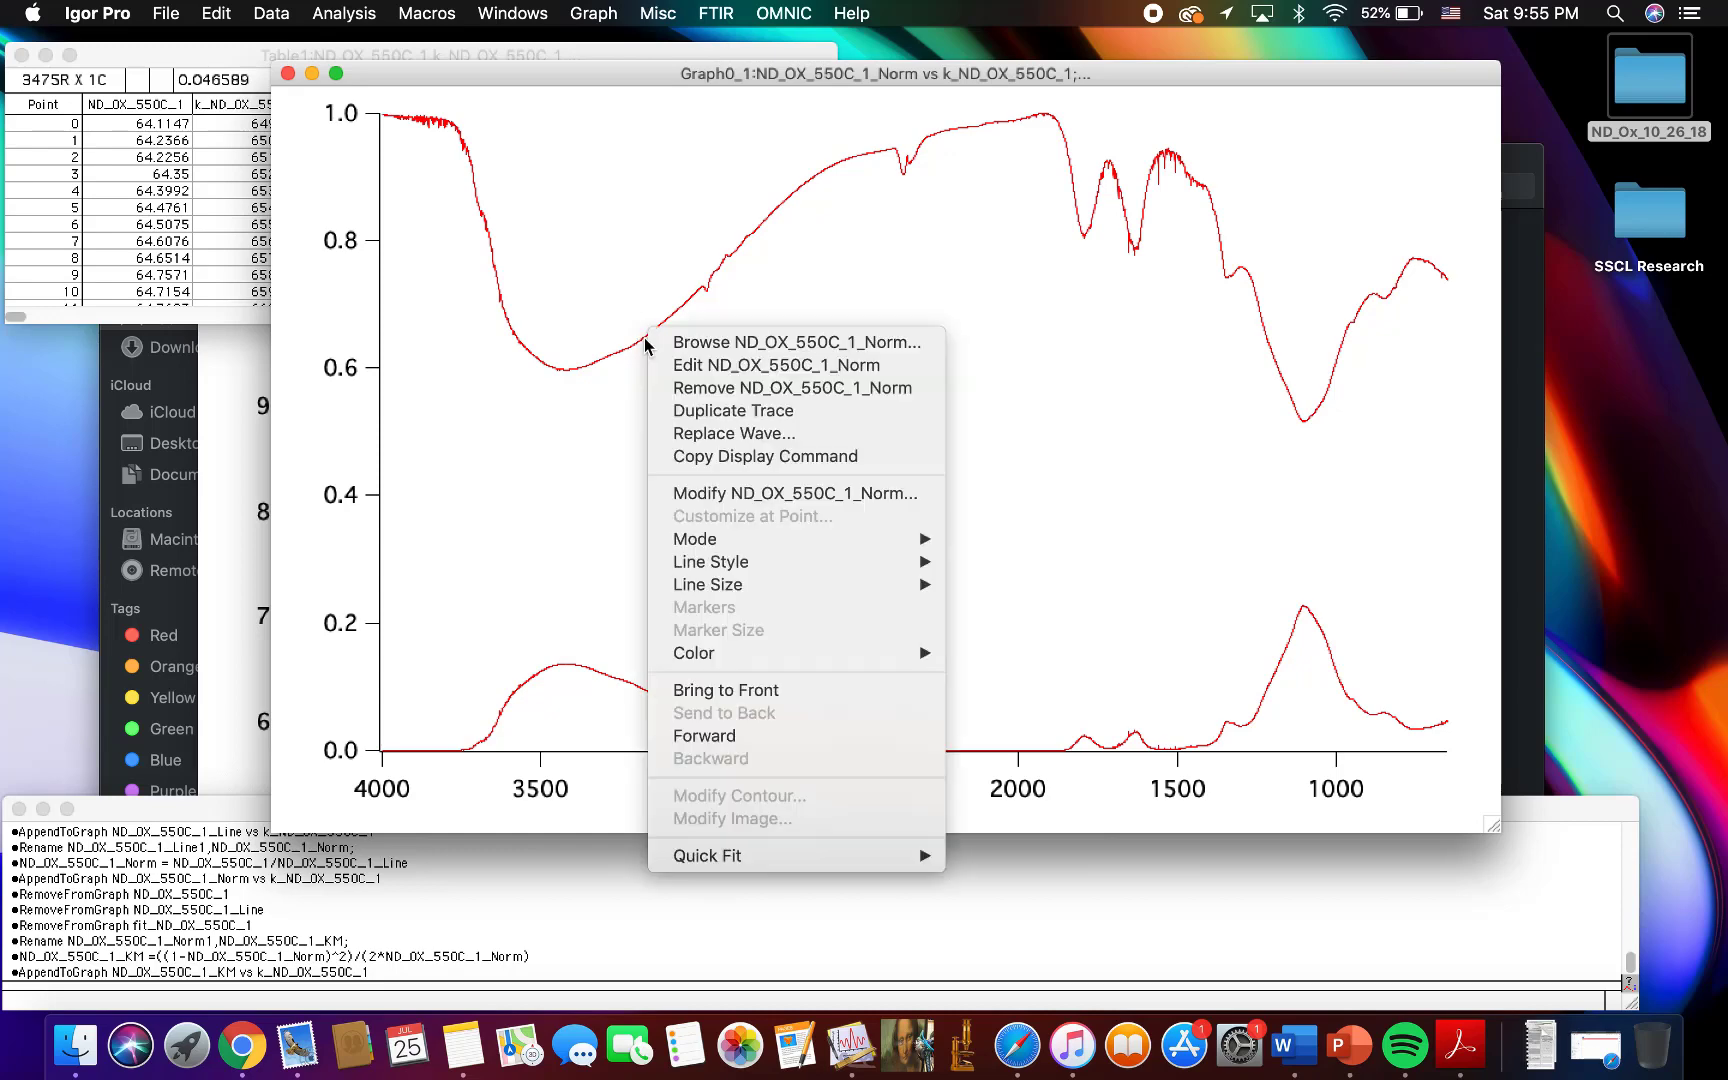
left_click(688, 396)
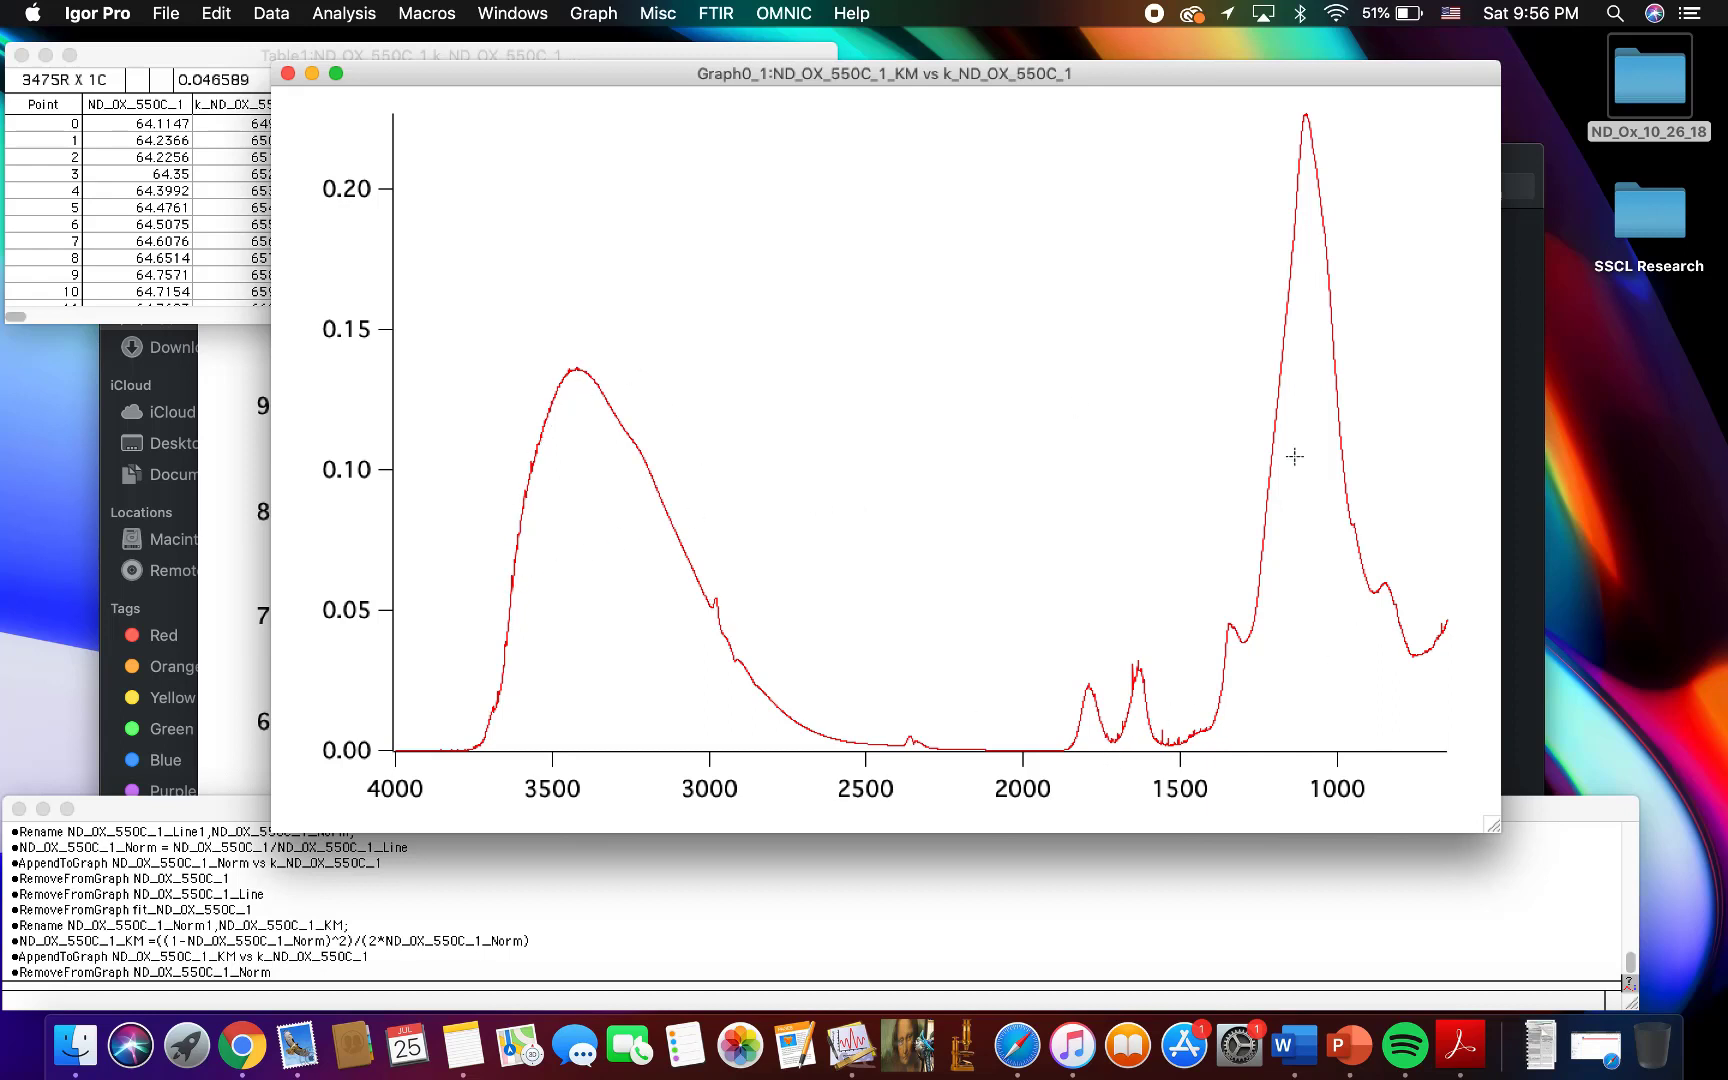
Step: Compare the KM-transformed spectrum graph with the original spectrum graph, leaving the original in front
left_click(238, 446)
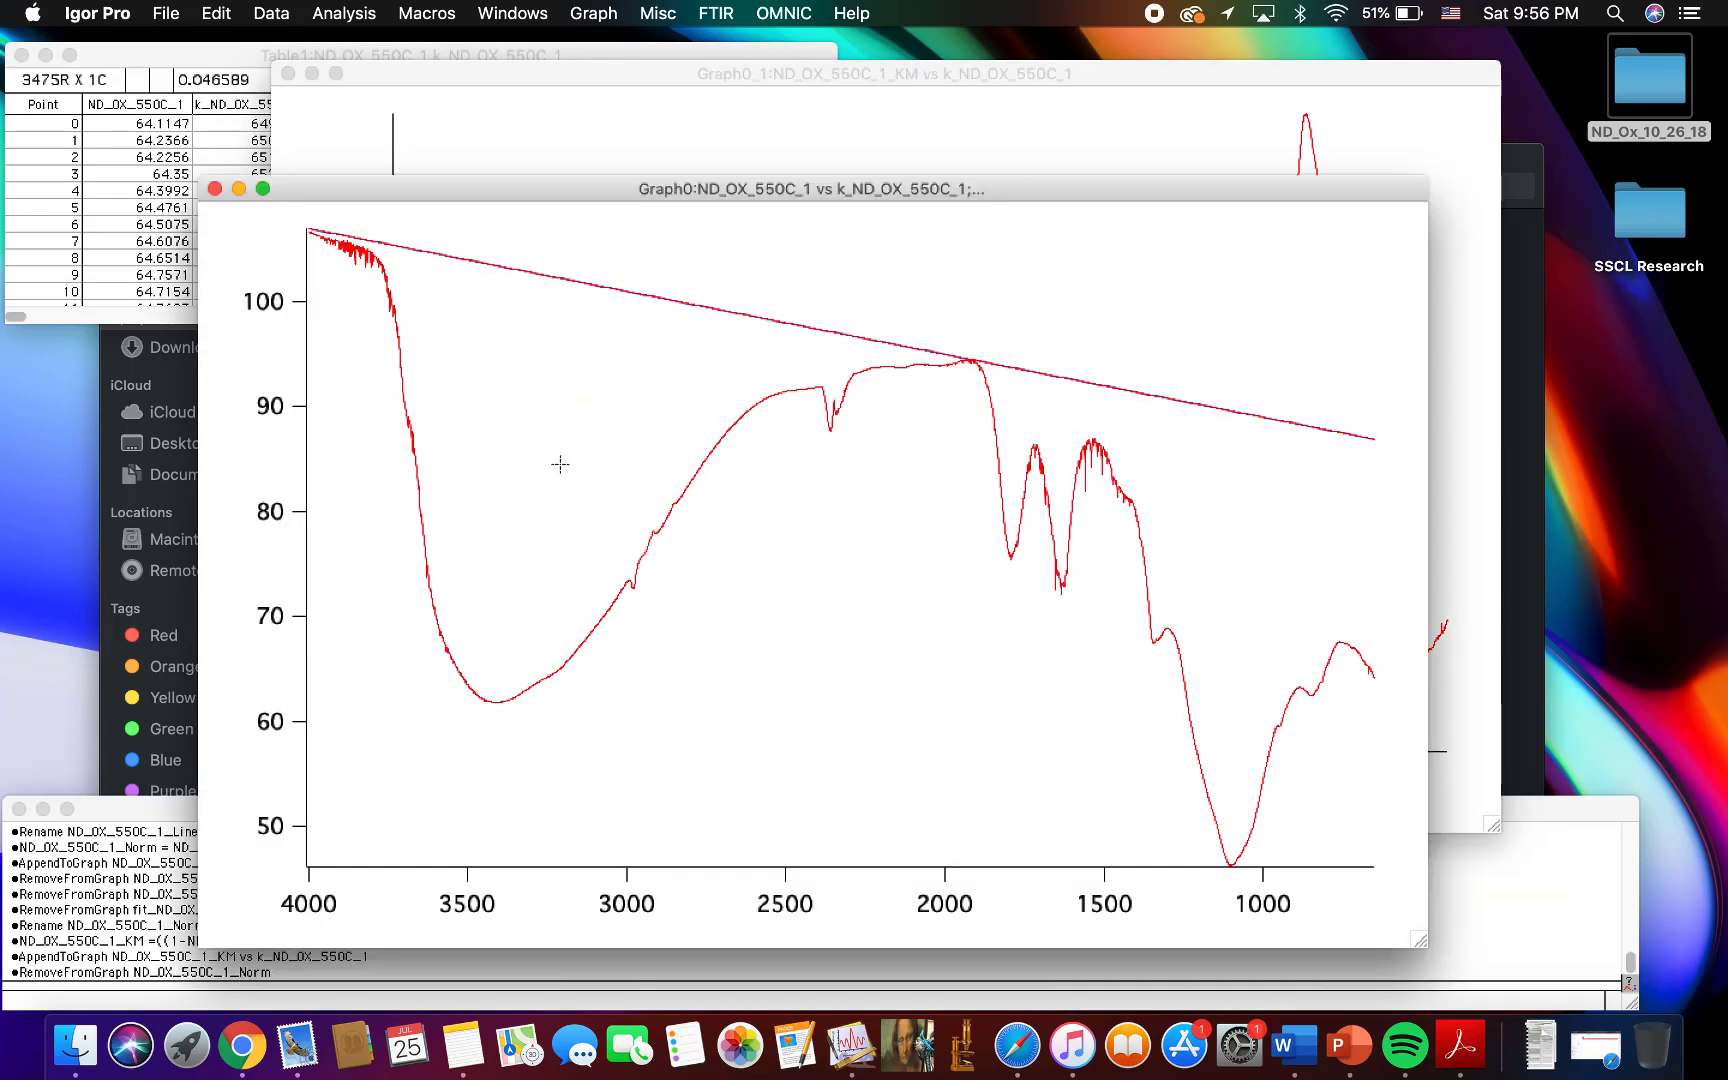
left_click(727, 120)
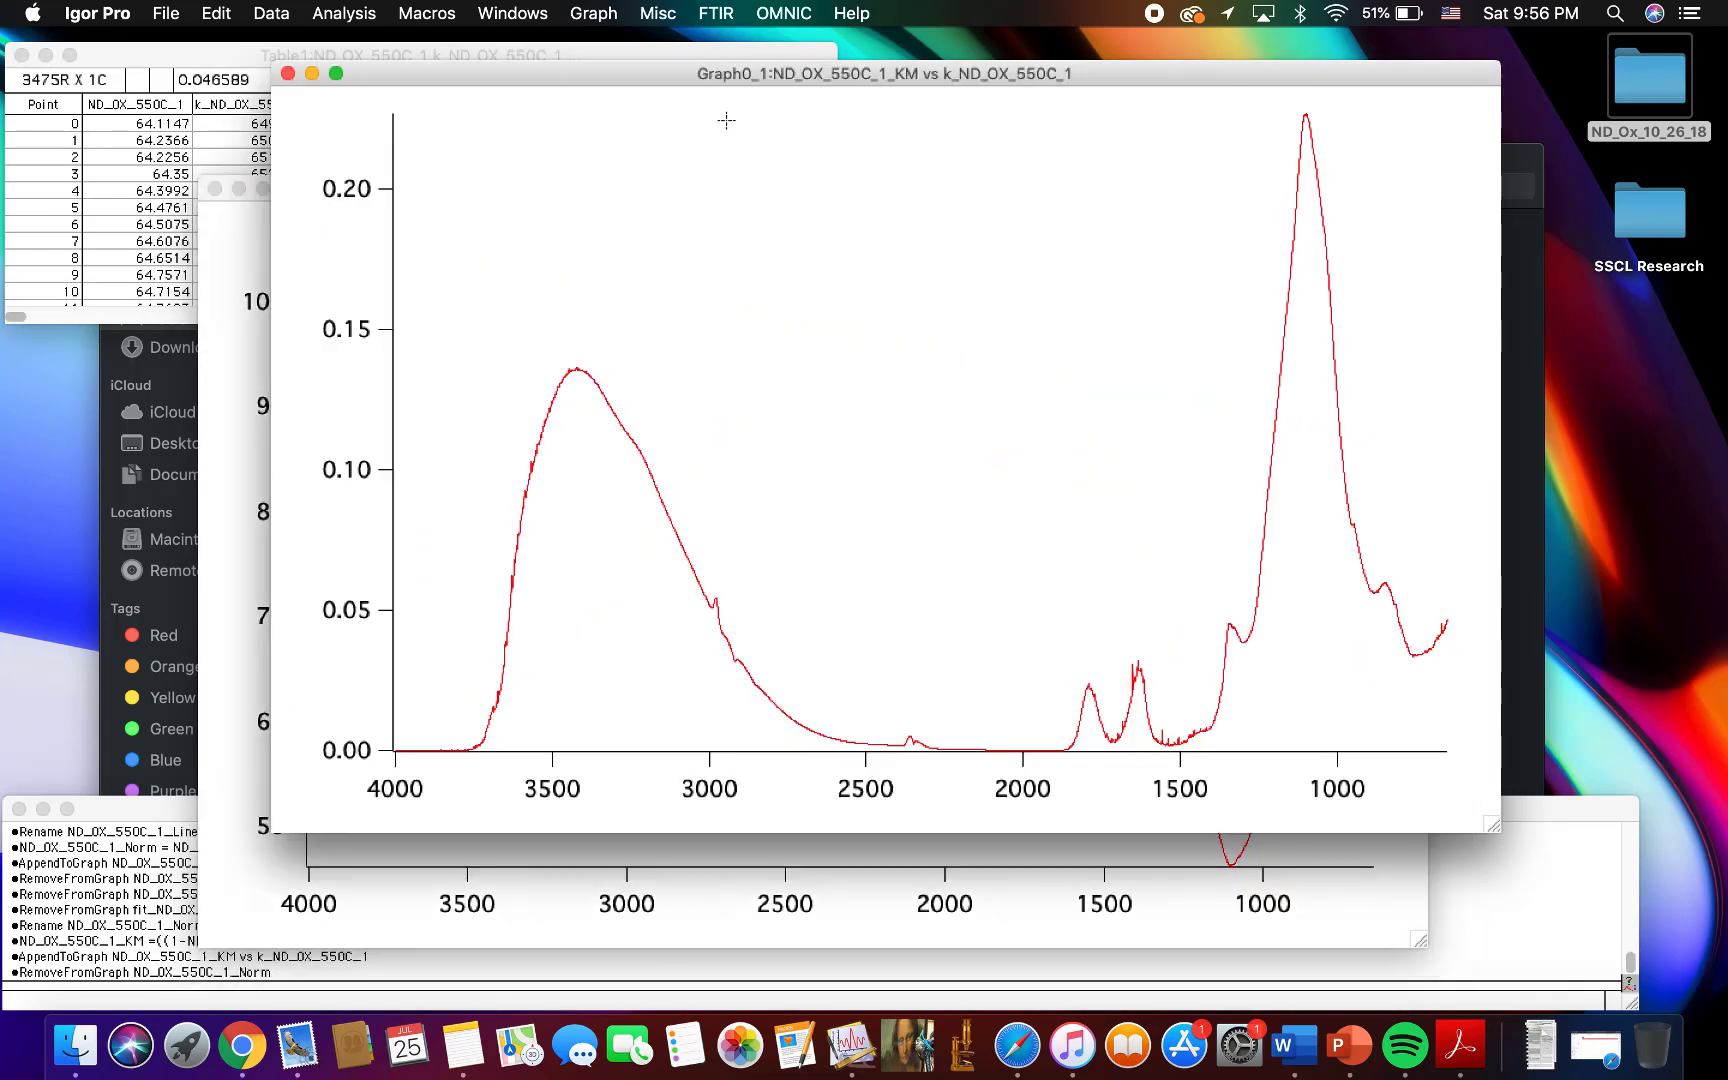
left_click(232, 355)
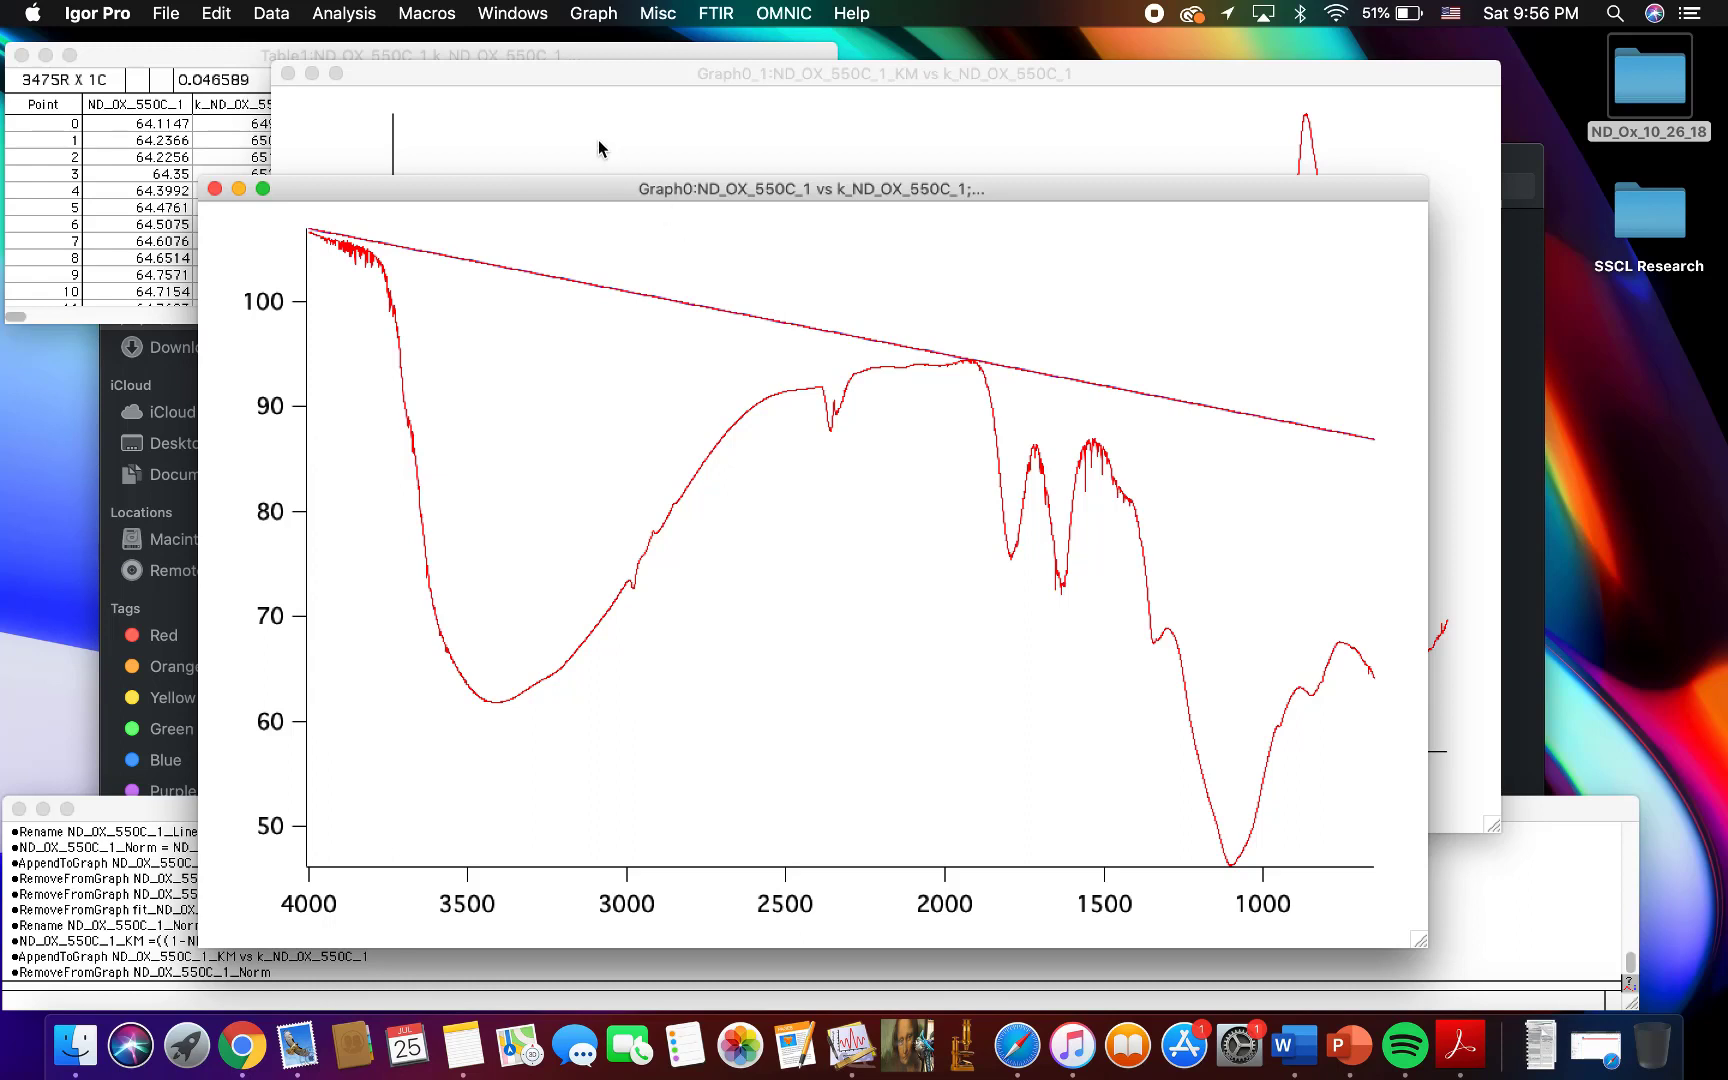
Step: Set the curve fit's initial guess for b to .0067, graph the resulting line on the original spectrum, and close Curve Fitting without running the fit
left_click(421, 8)
left_click(345, 42)
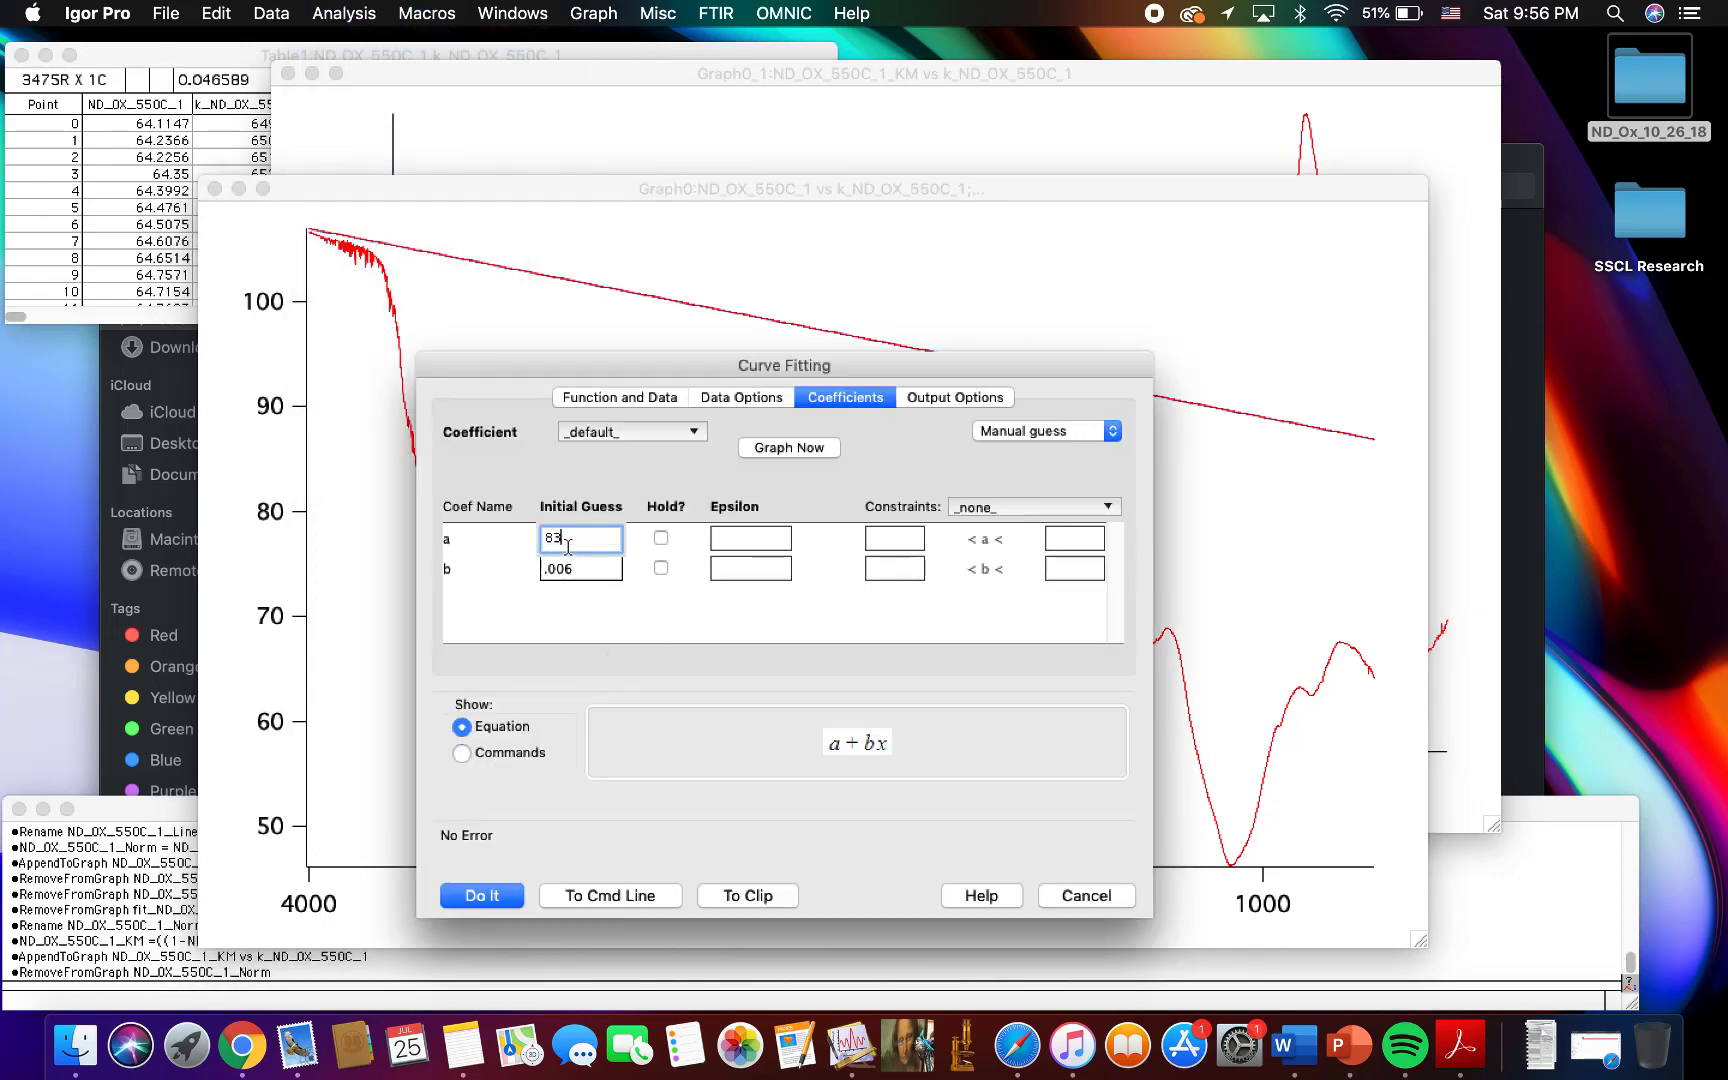
left_click_drag(658, 366, 842, 279)
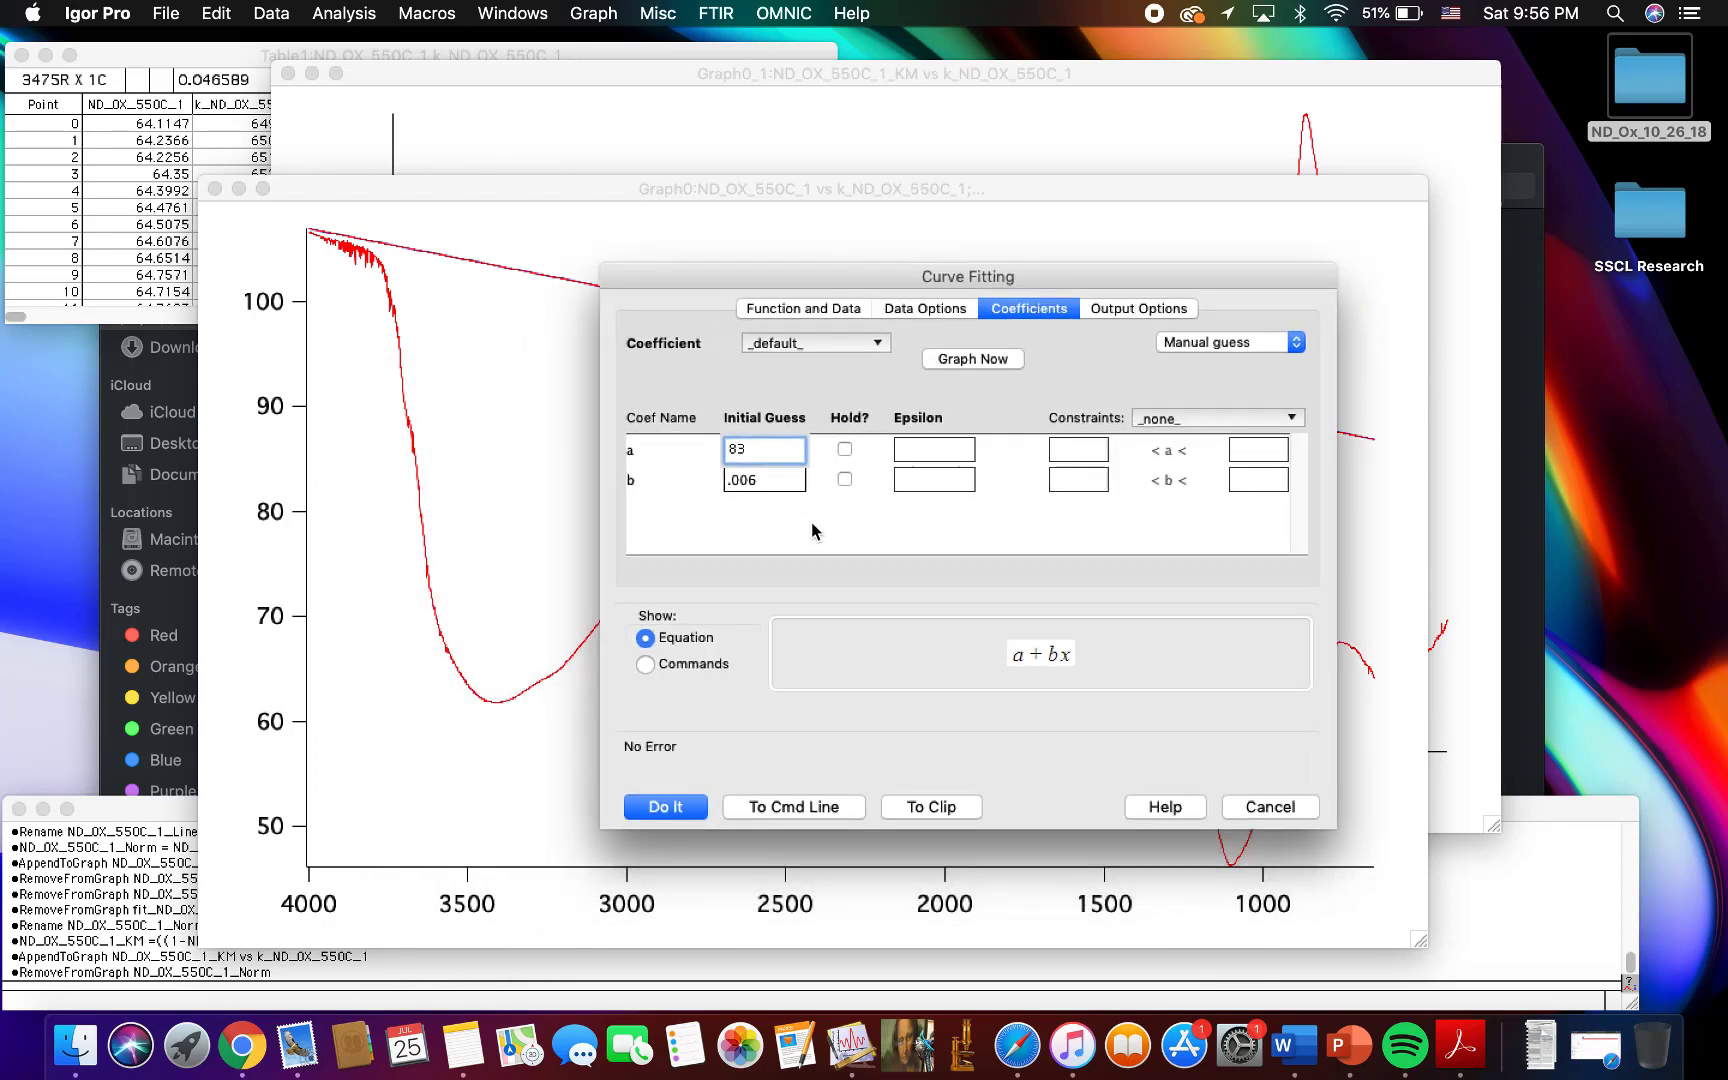
left_click(756, 481)
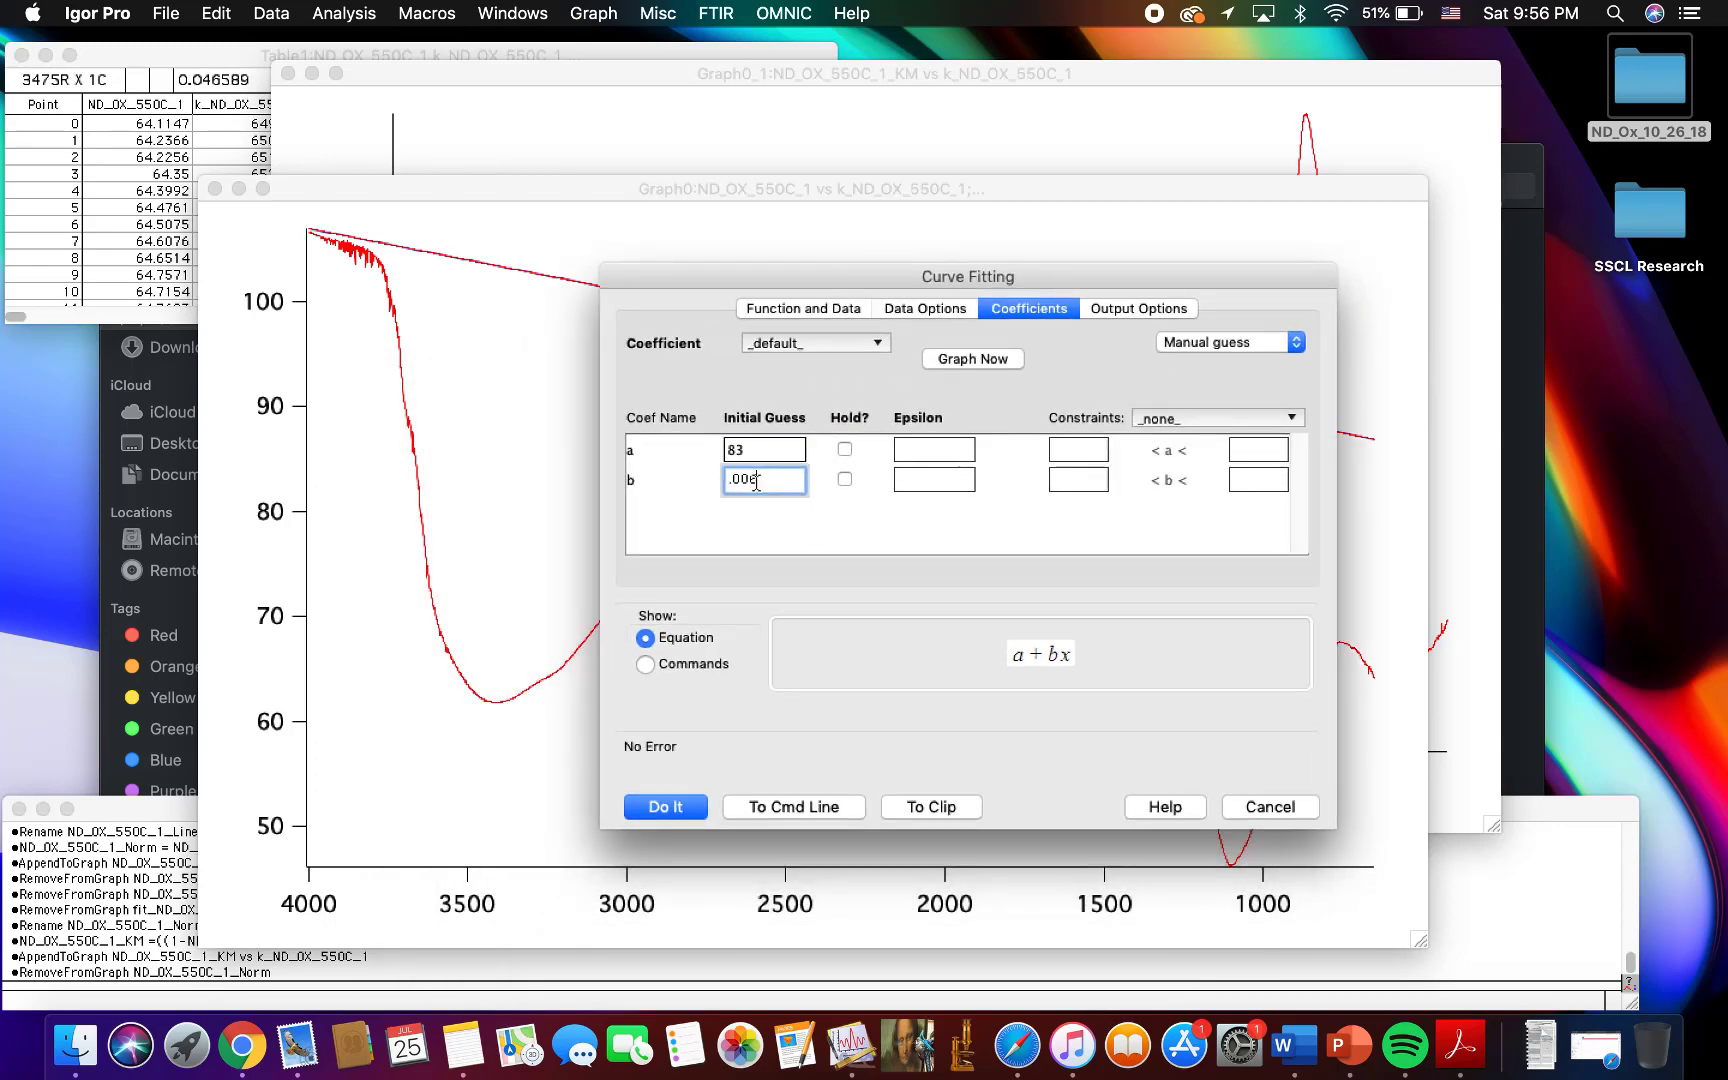
type("7")
left_click(975, 360)
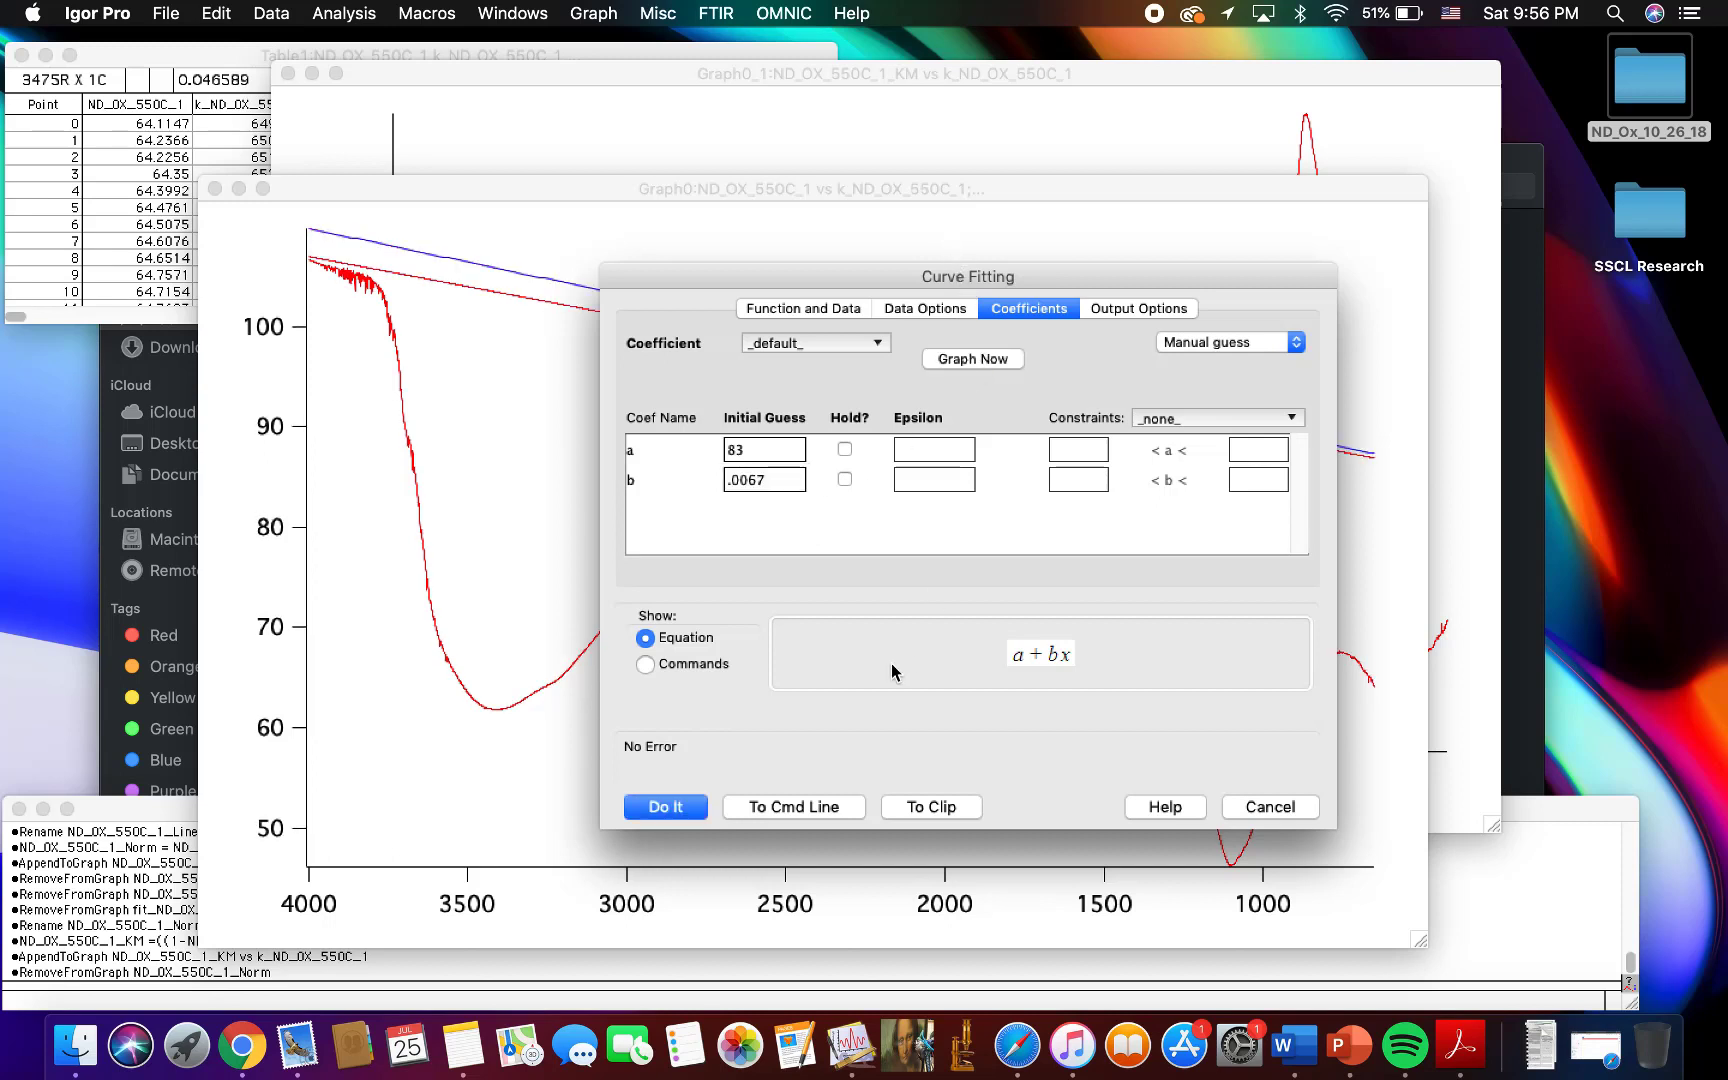
left_click(1266, 811)
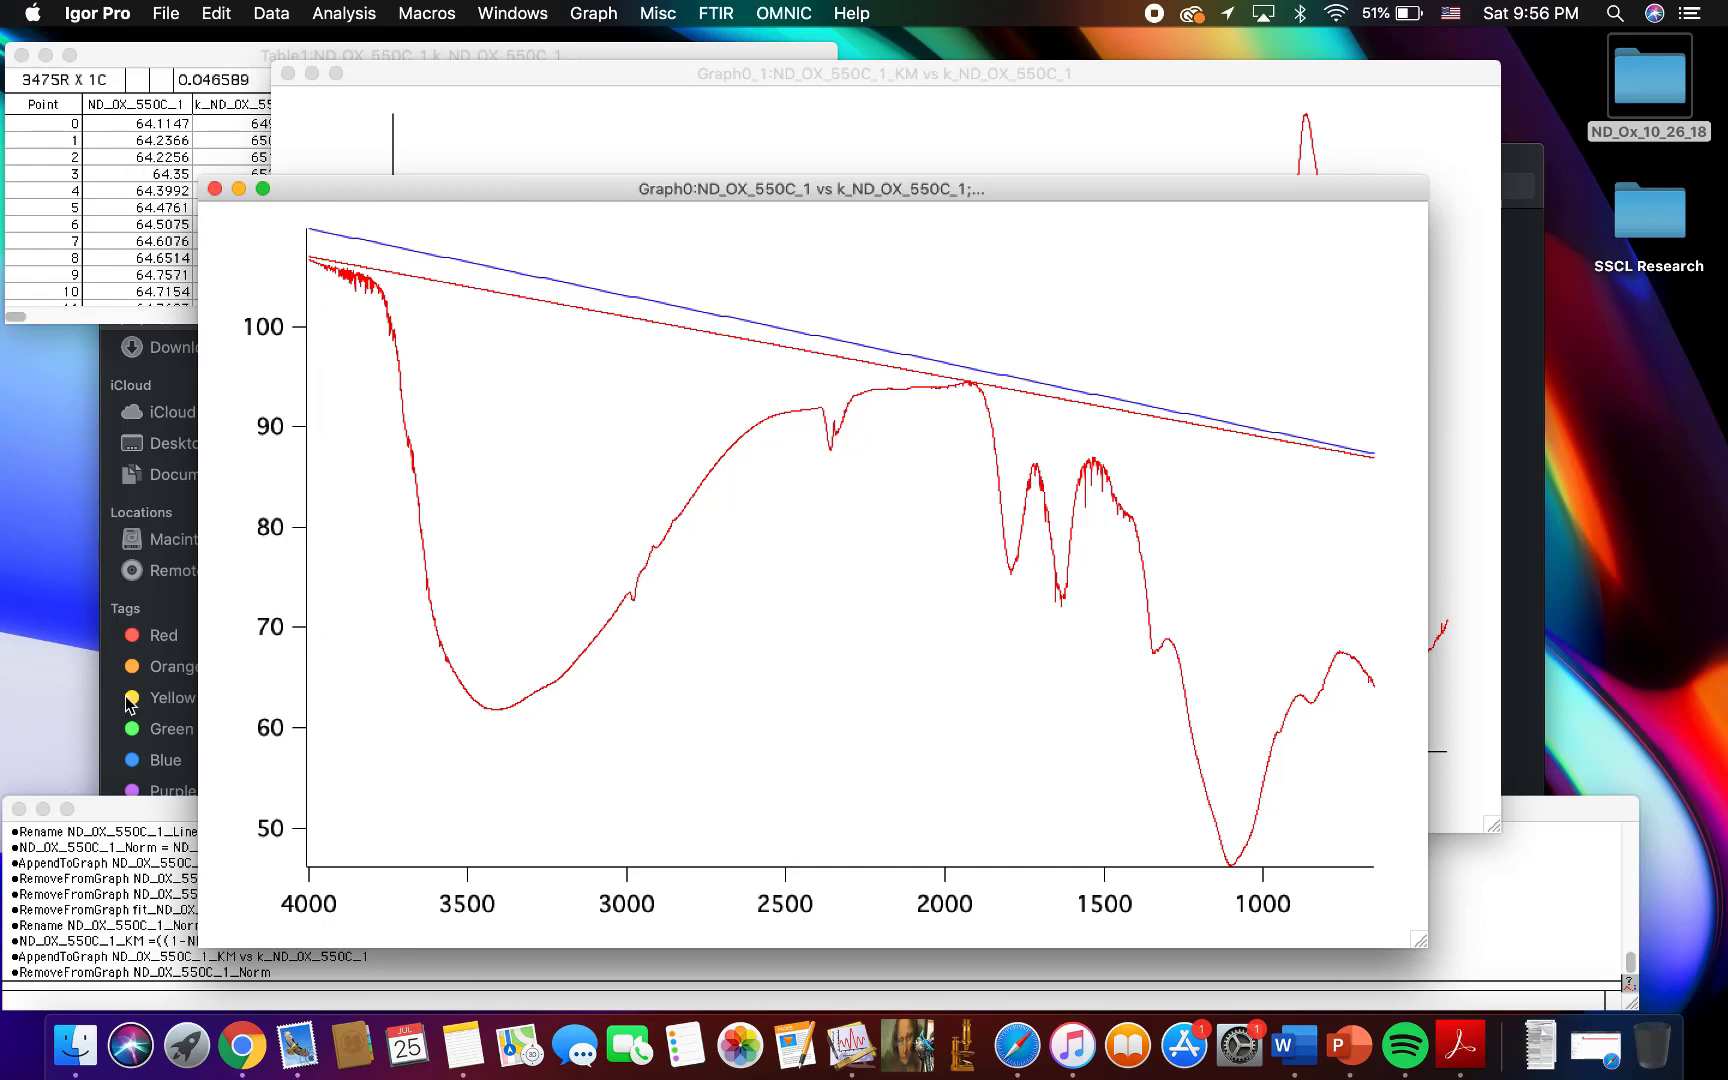
Step: Recalculate ND_OX_550C_1_Line by reusing its earlier command as 83+(.0067*k_ND_OX_550C_1)
left_click(121, 857)
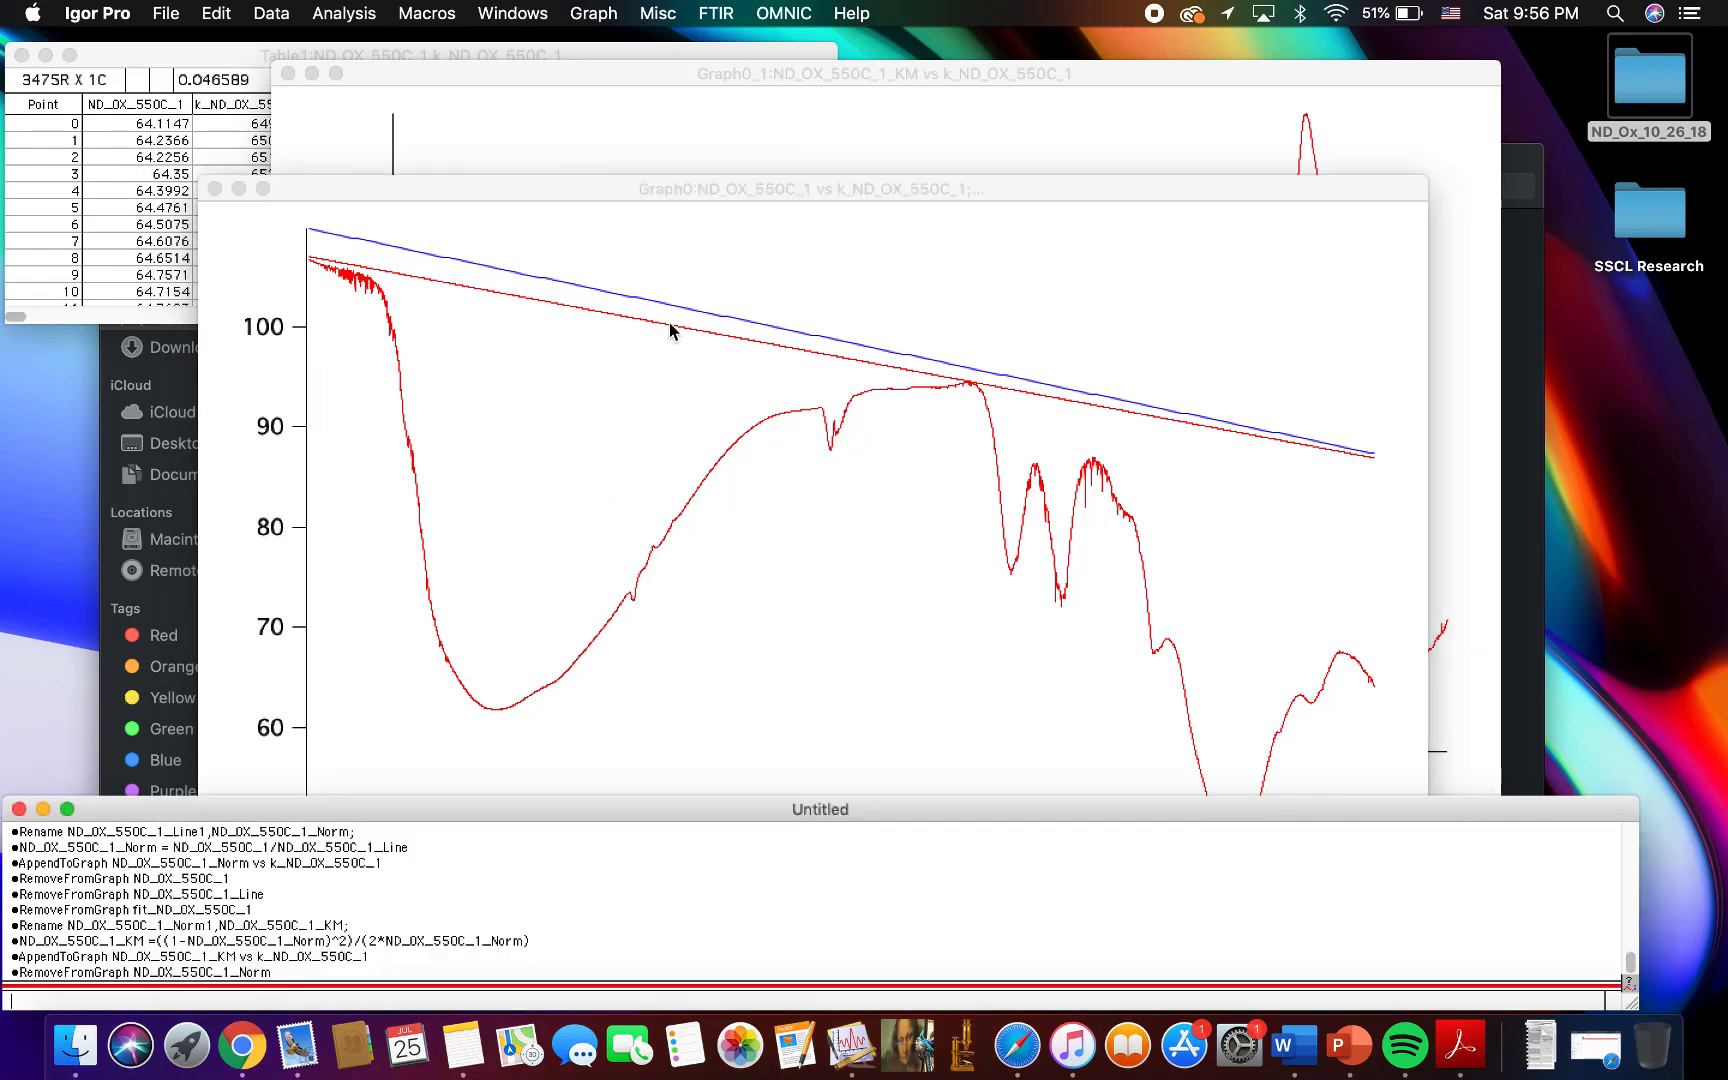
left_click(90, 151)
left_click(369, 105)
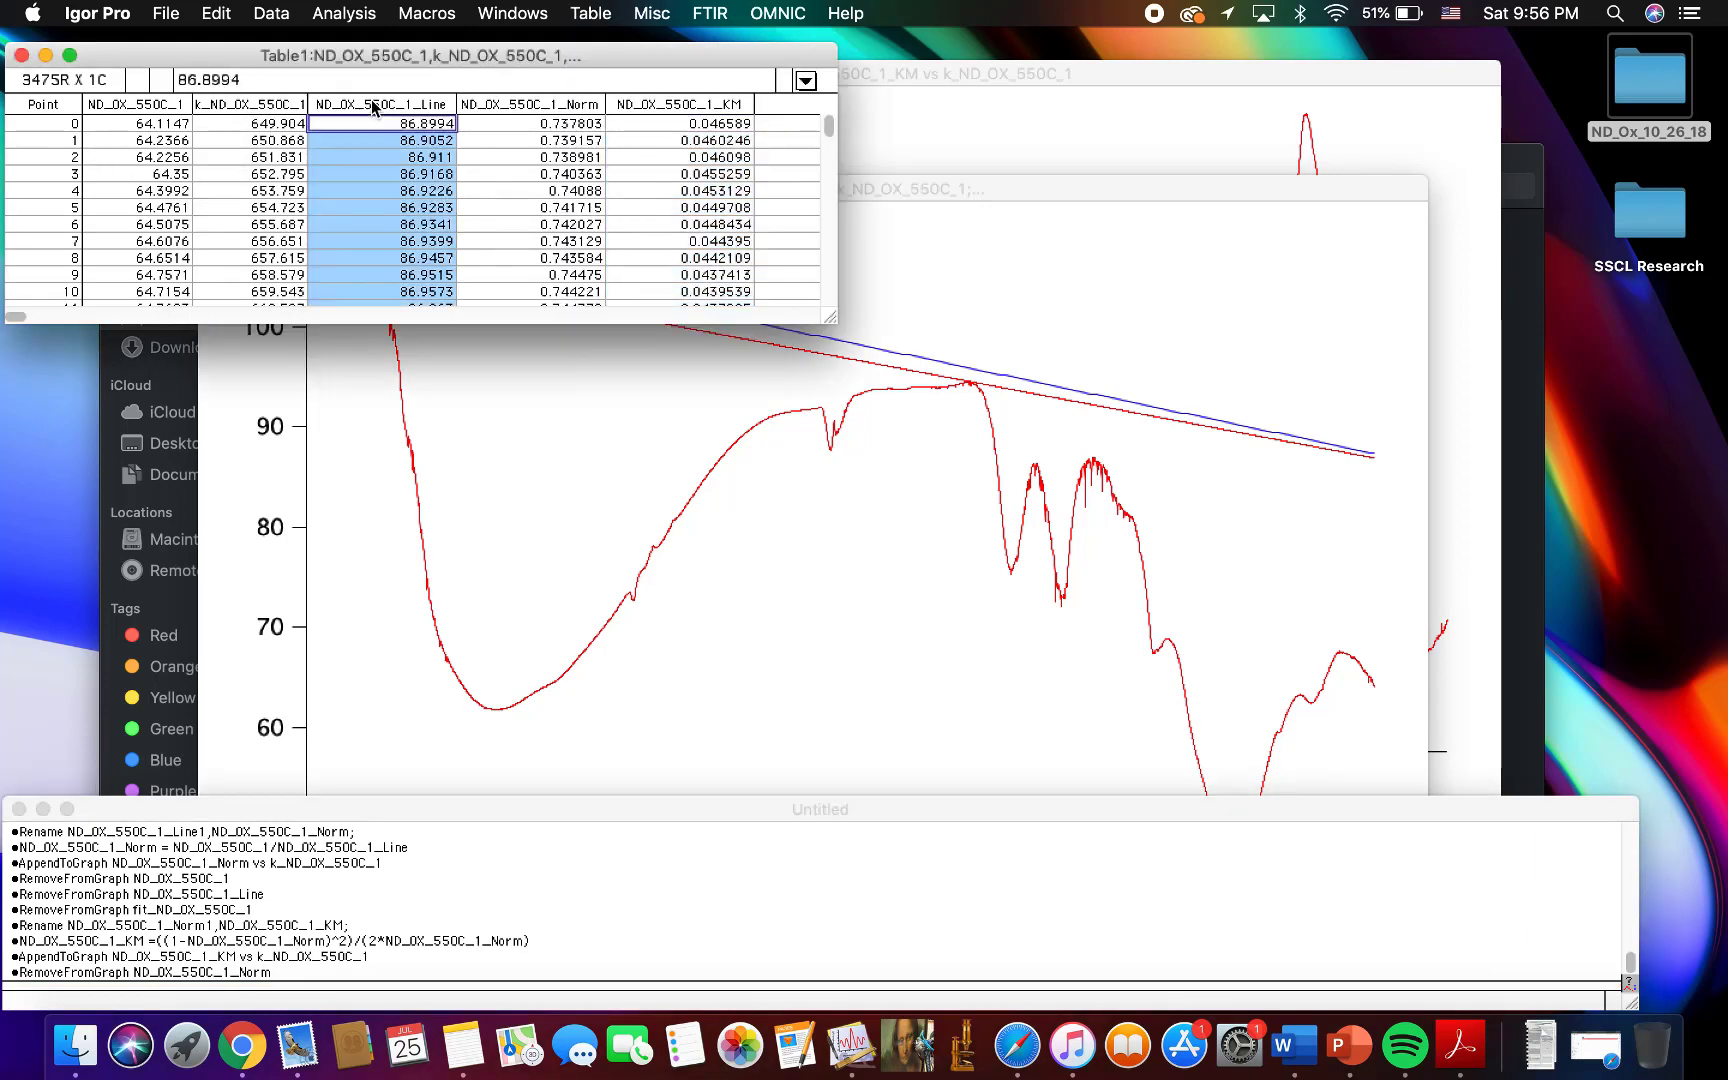
left_click(900, 348)
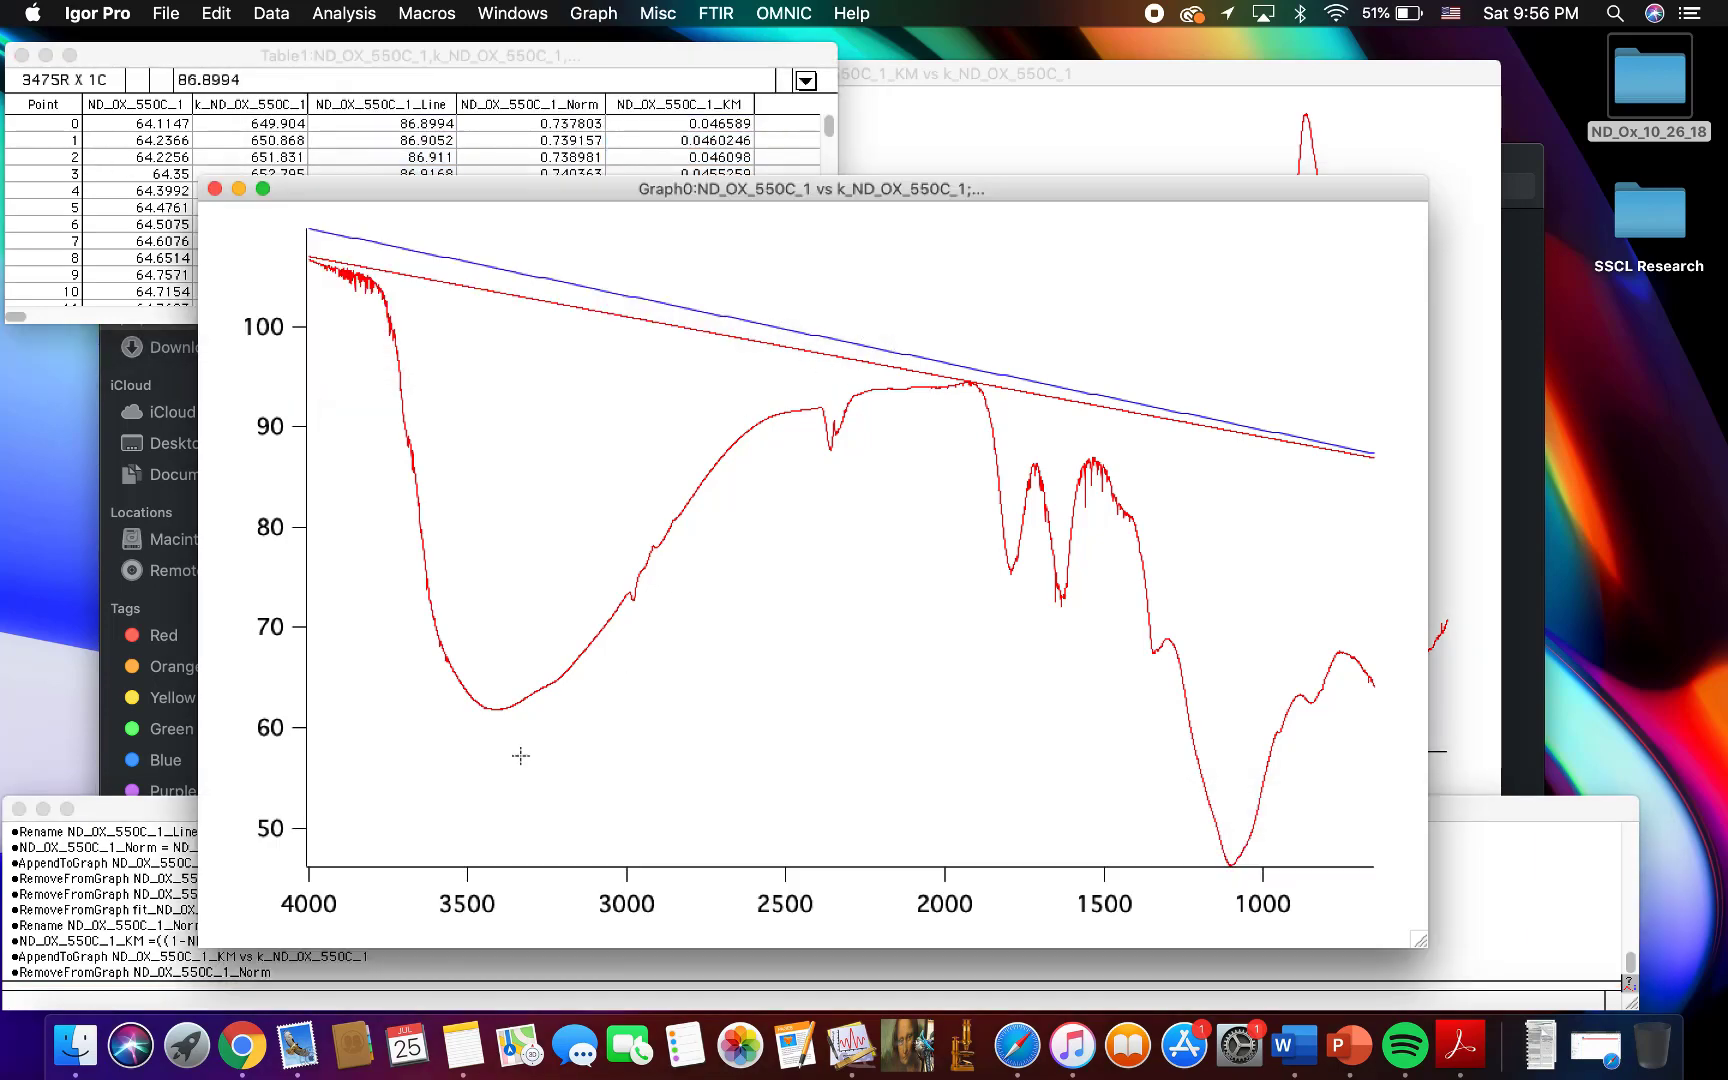
left_click(139, 944)
scroll(218, 948, "up", 3)
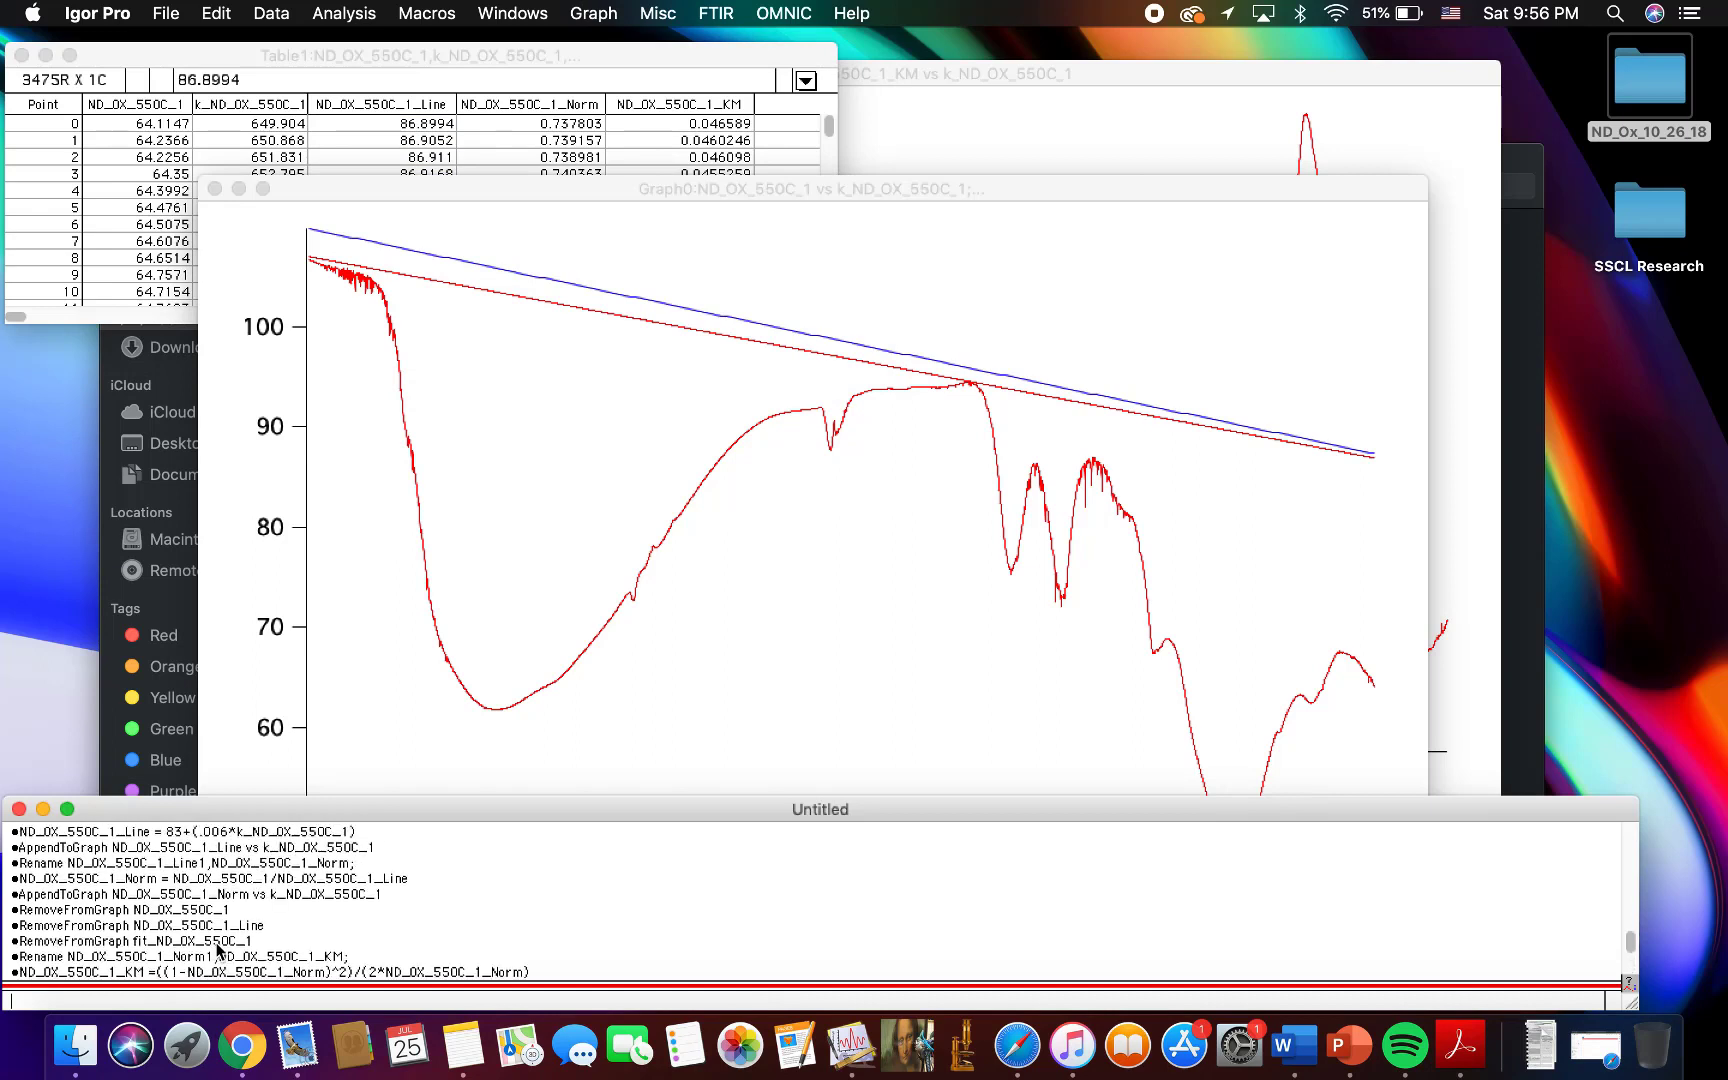
scroll(155, 892, "up", 1)
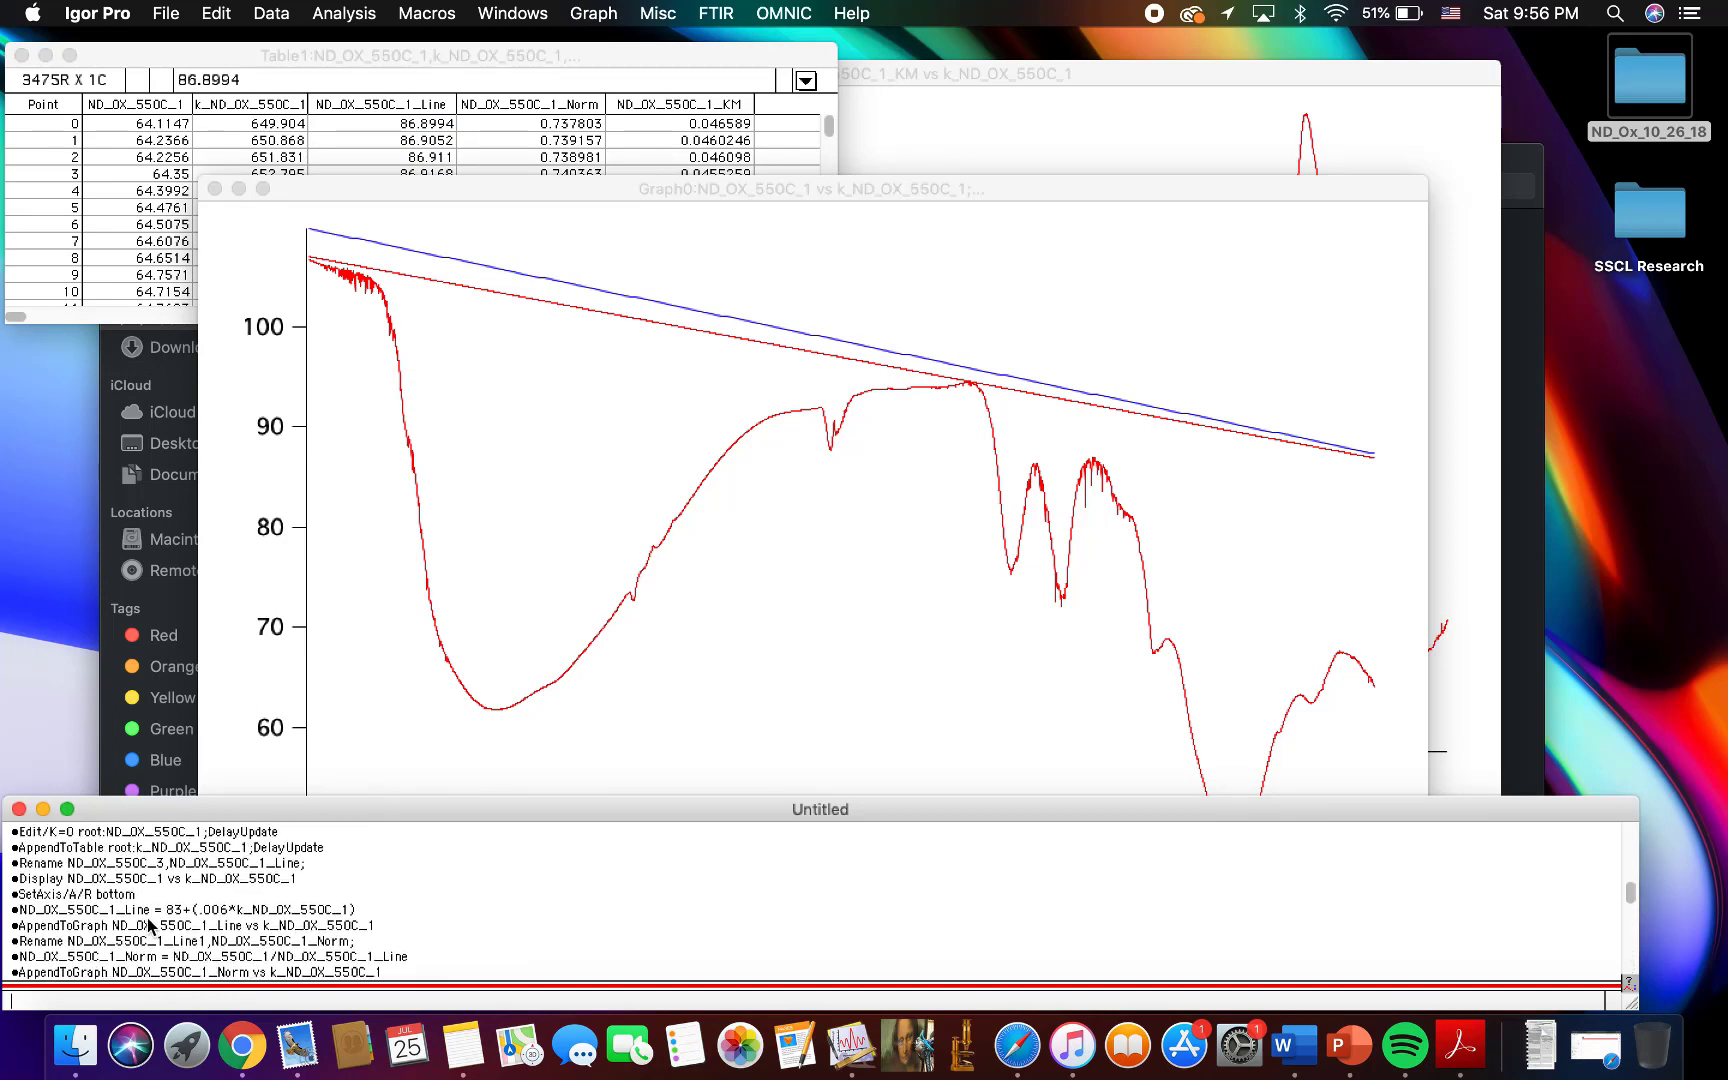
left_click(147, 913)
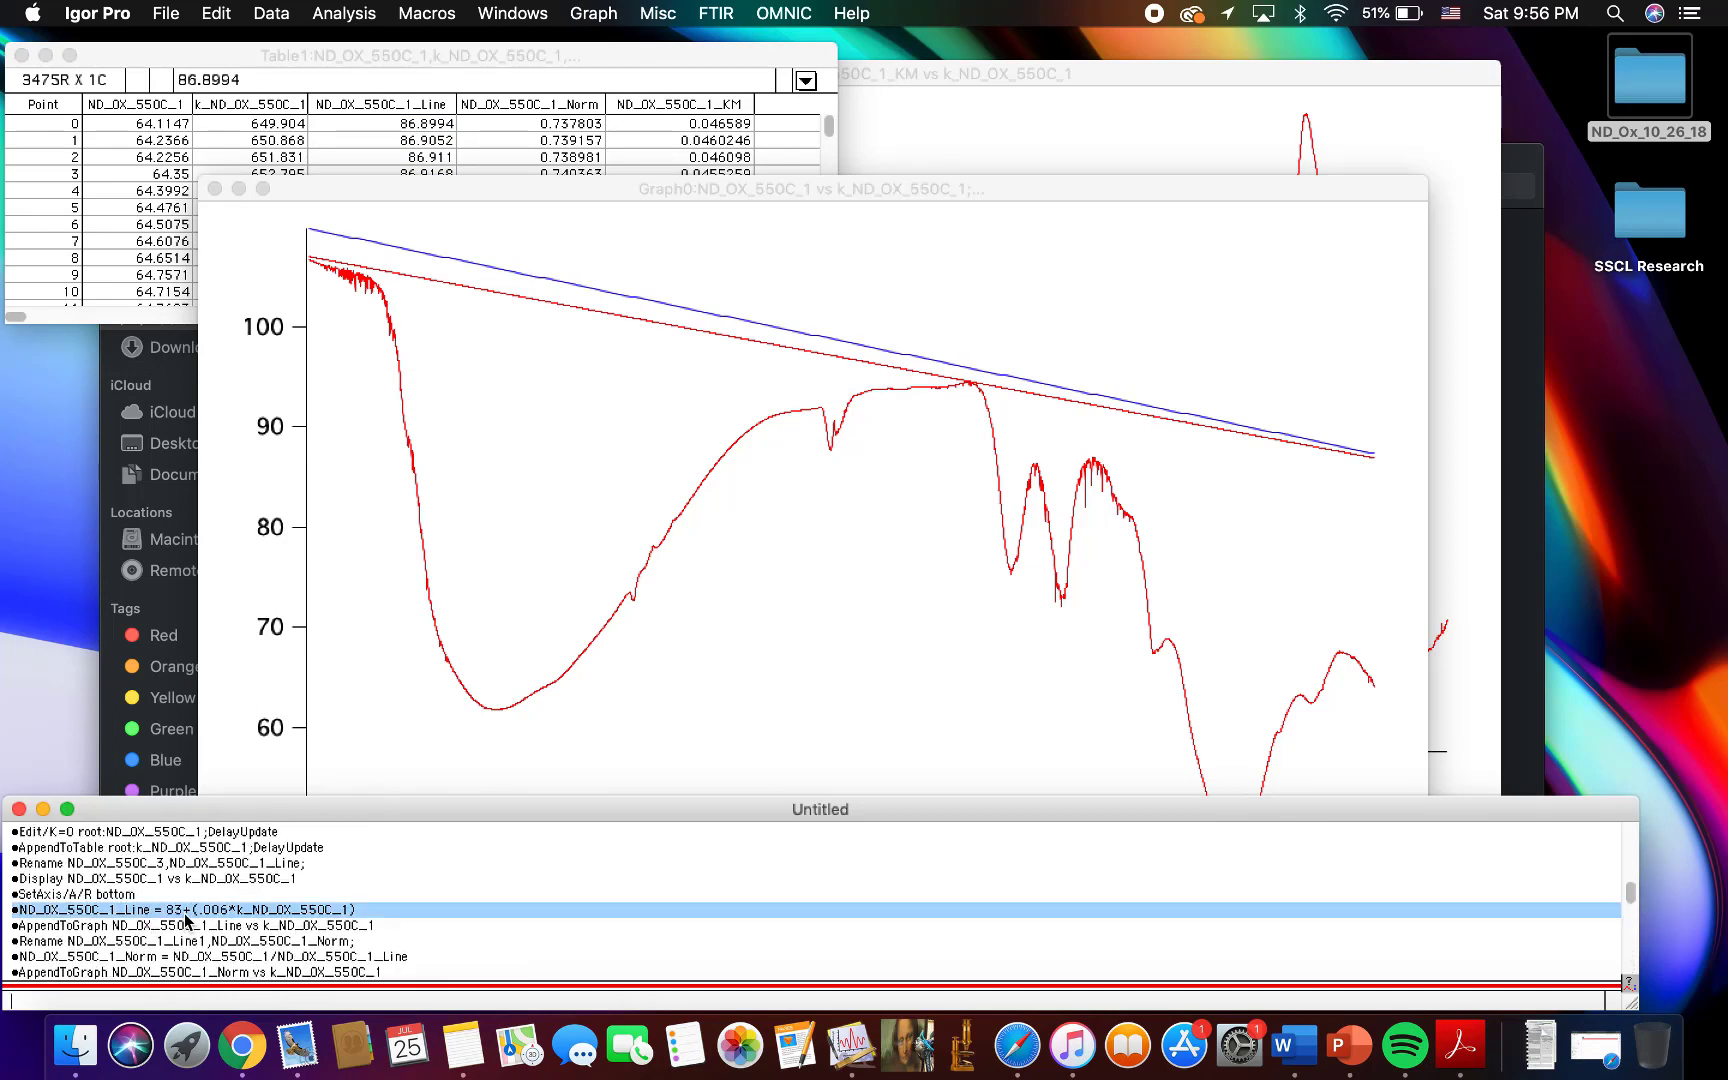
left_click(366, 912)
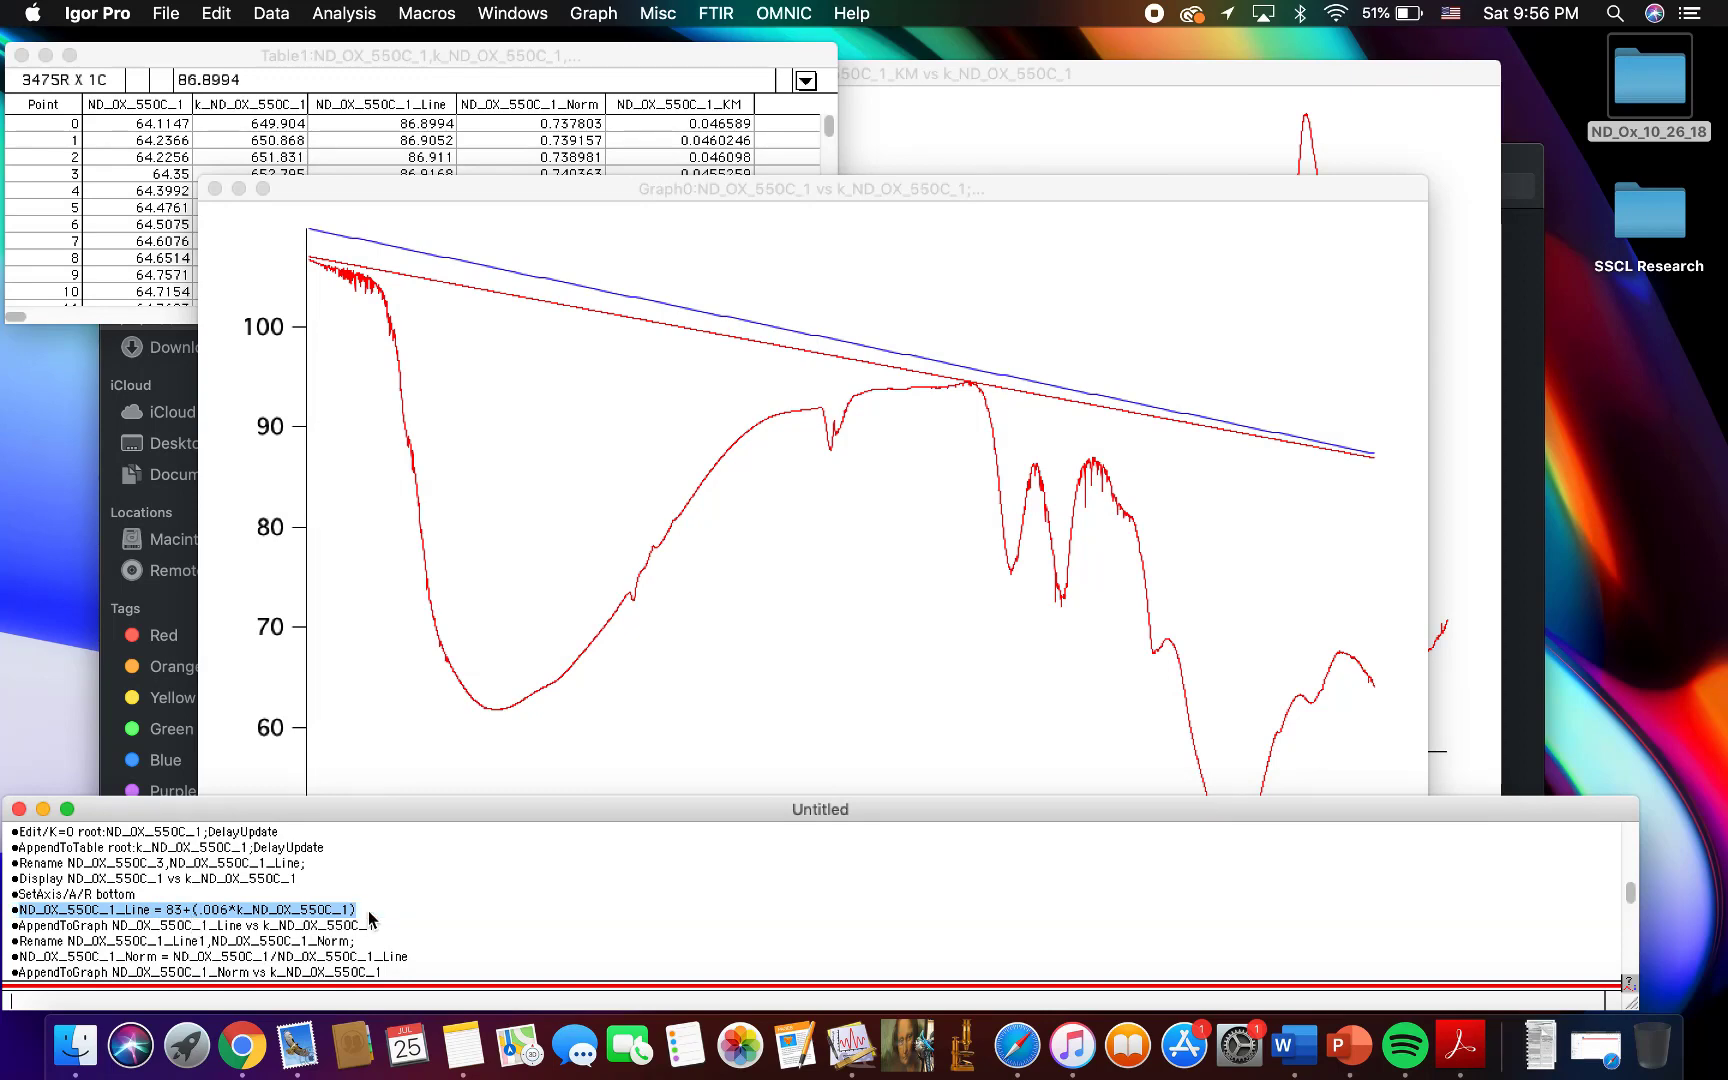
left_click(330, 915)
key("Return")
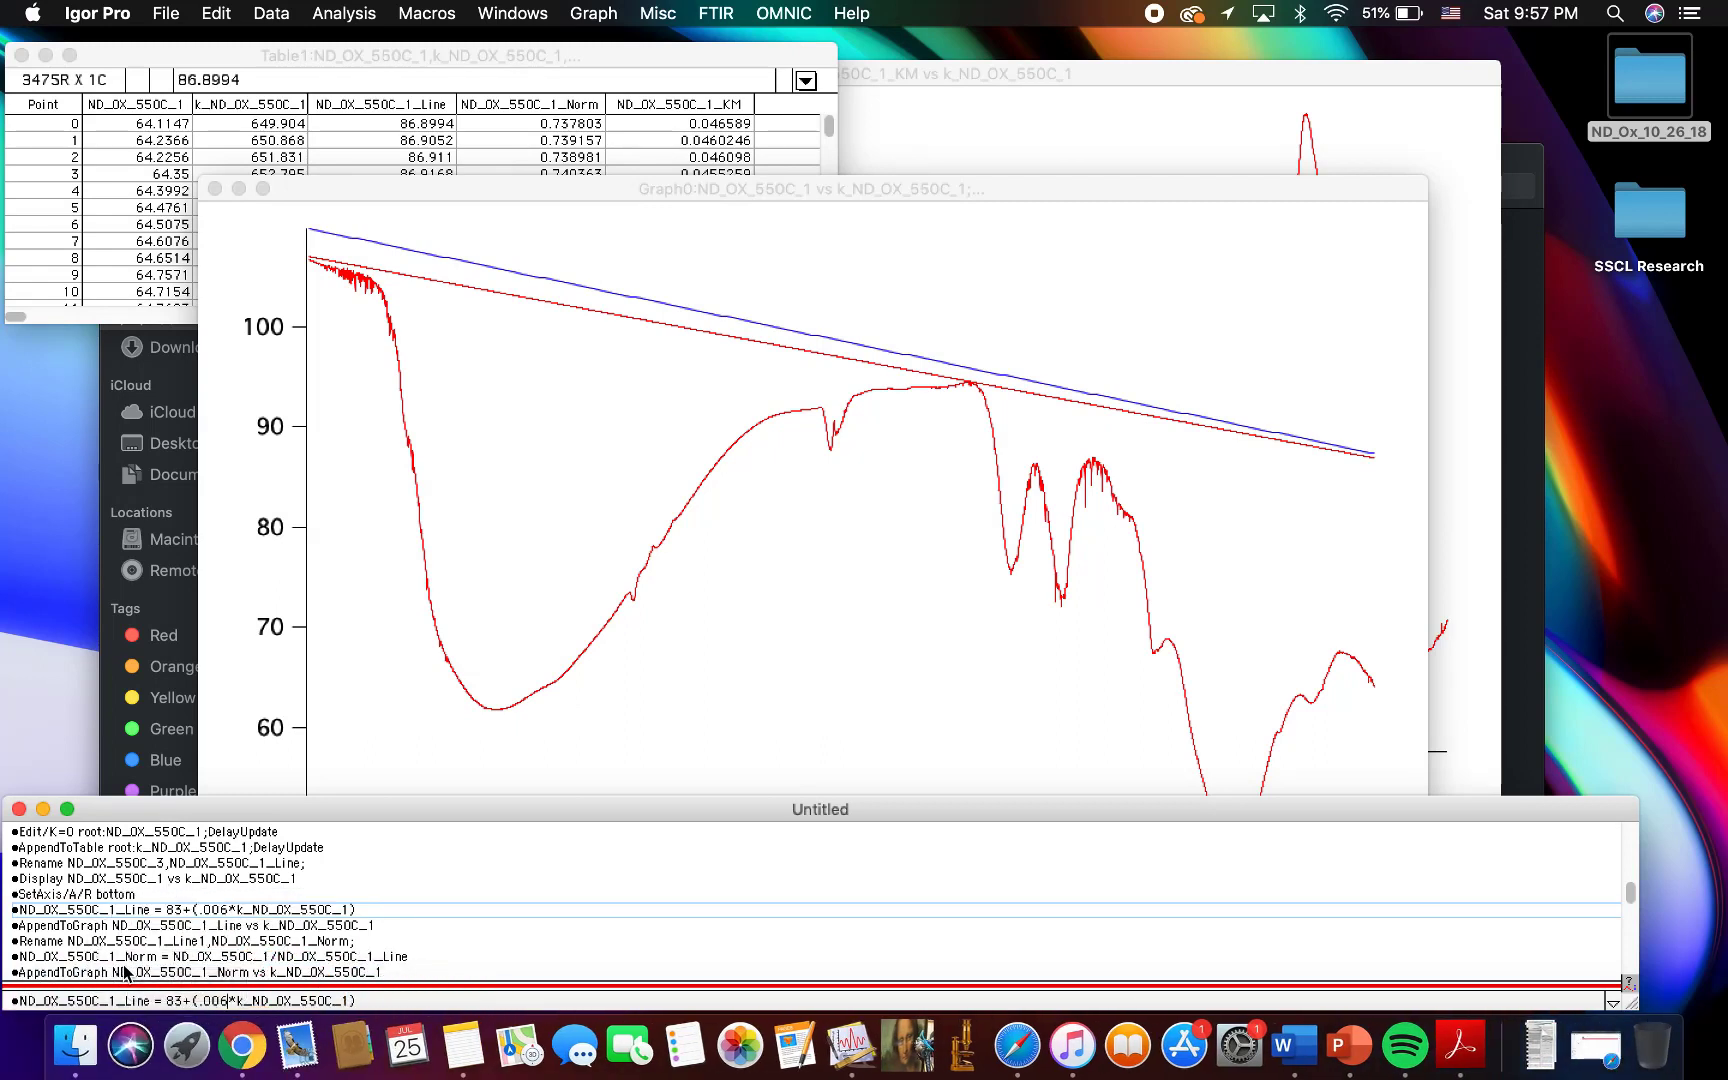
type("7")
key("Return")
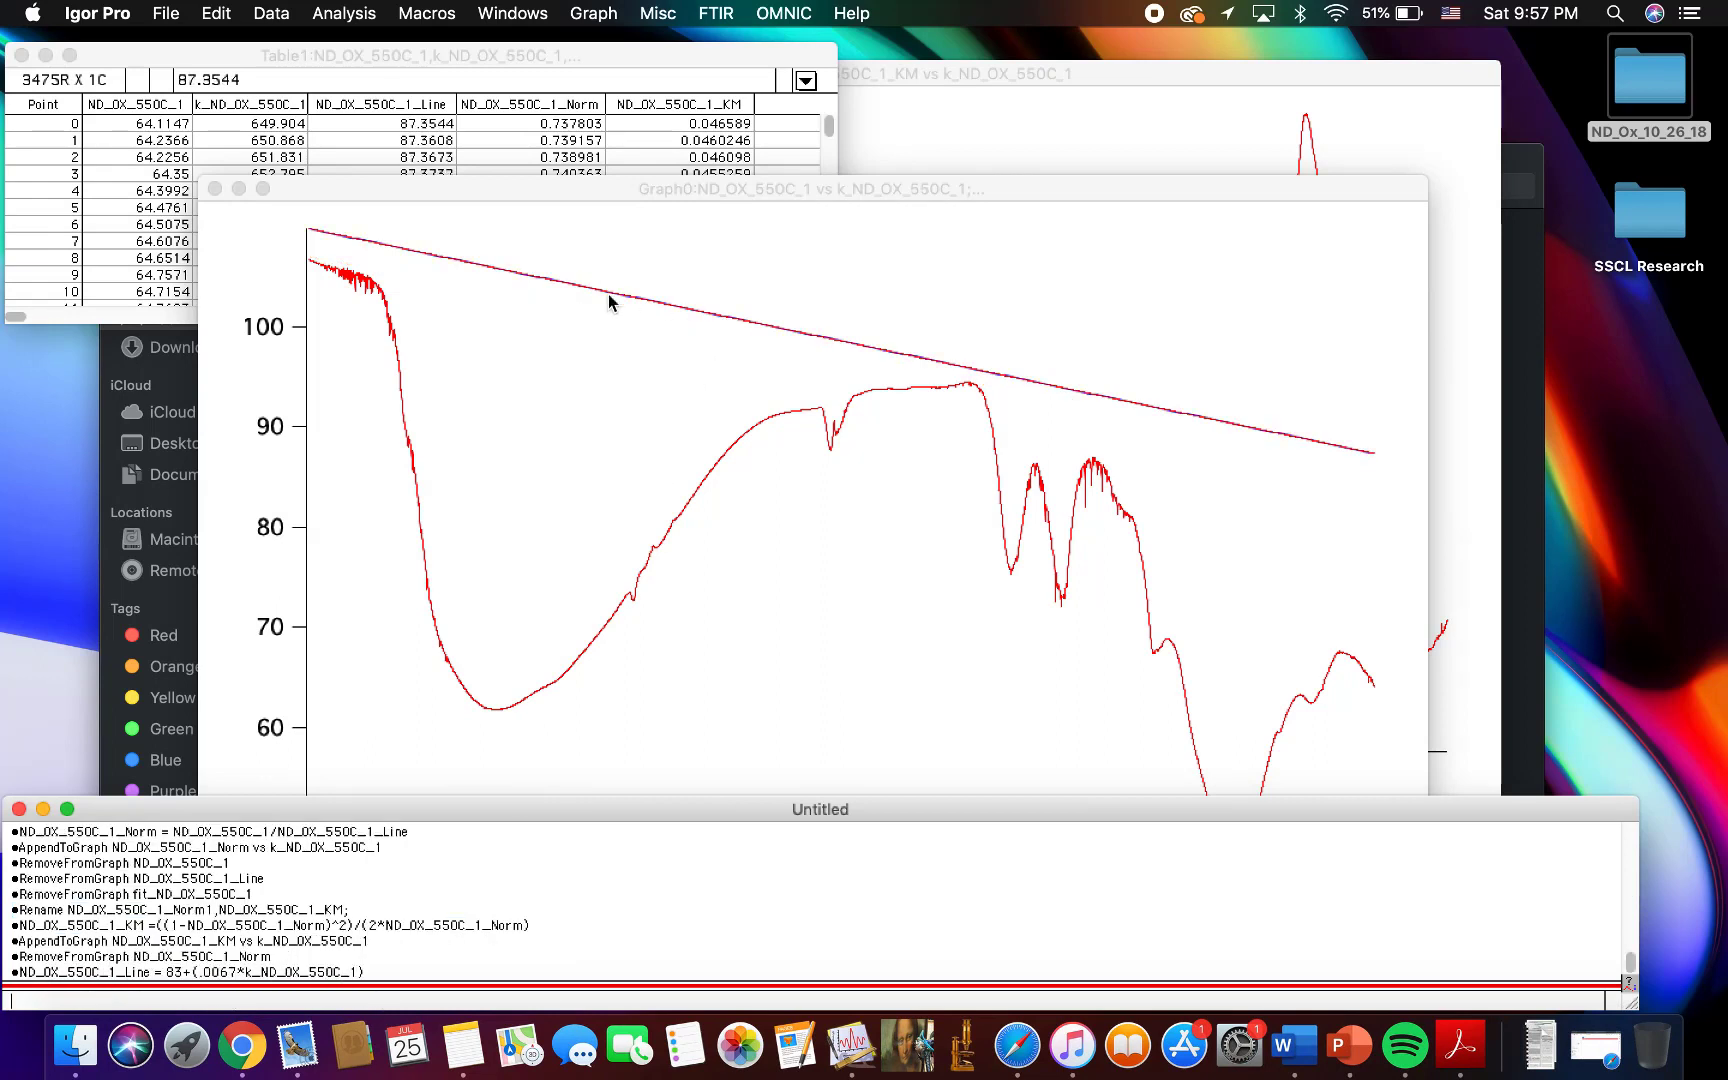
Step: Rerun the earlier command ND_OX_550C_1_Norm = ND_OX_550C_1/ND_OX_550C_1_Line and check the Norm column in the table
scroll(301, 896, "up", 1)
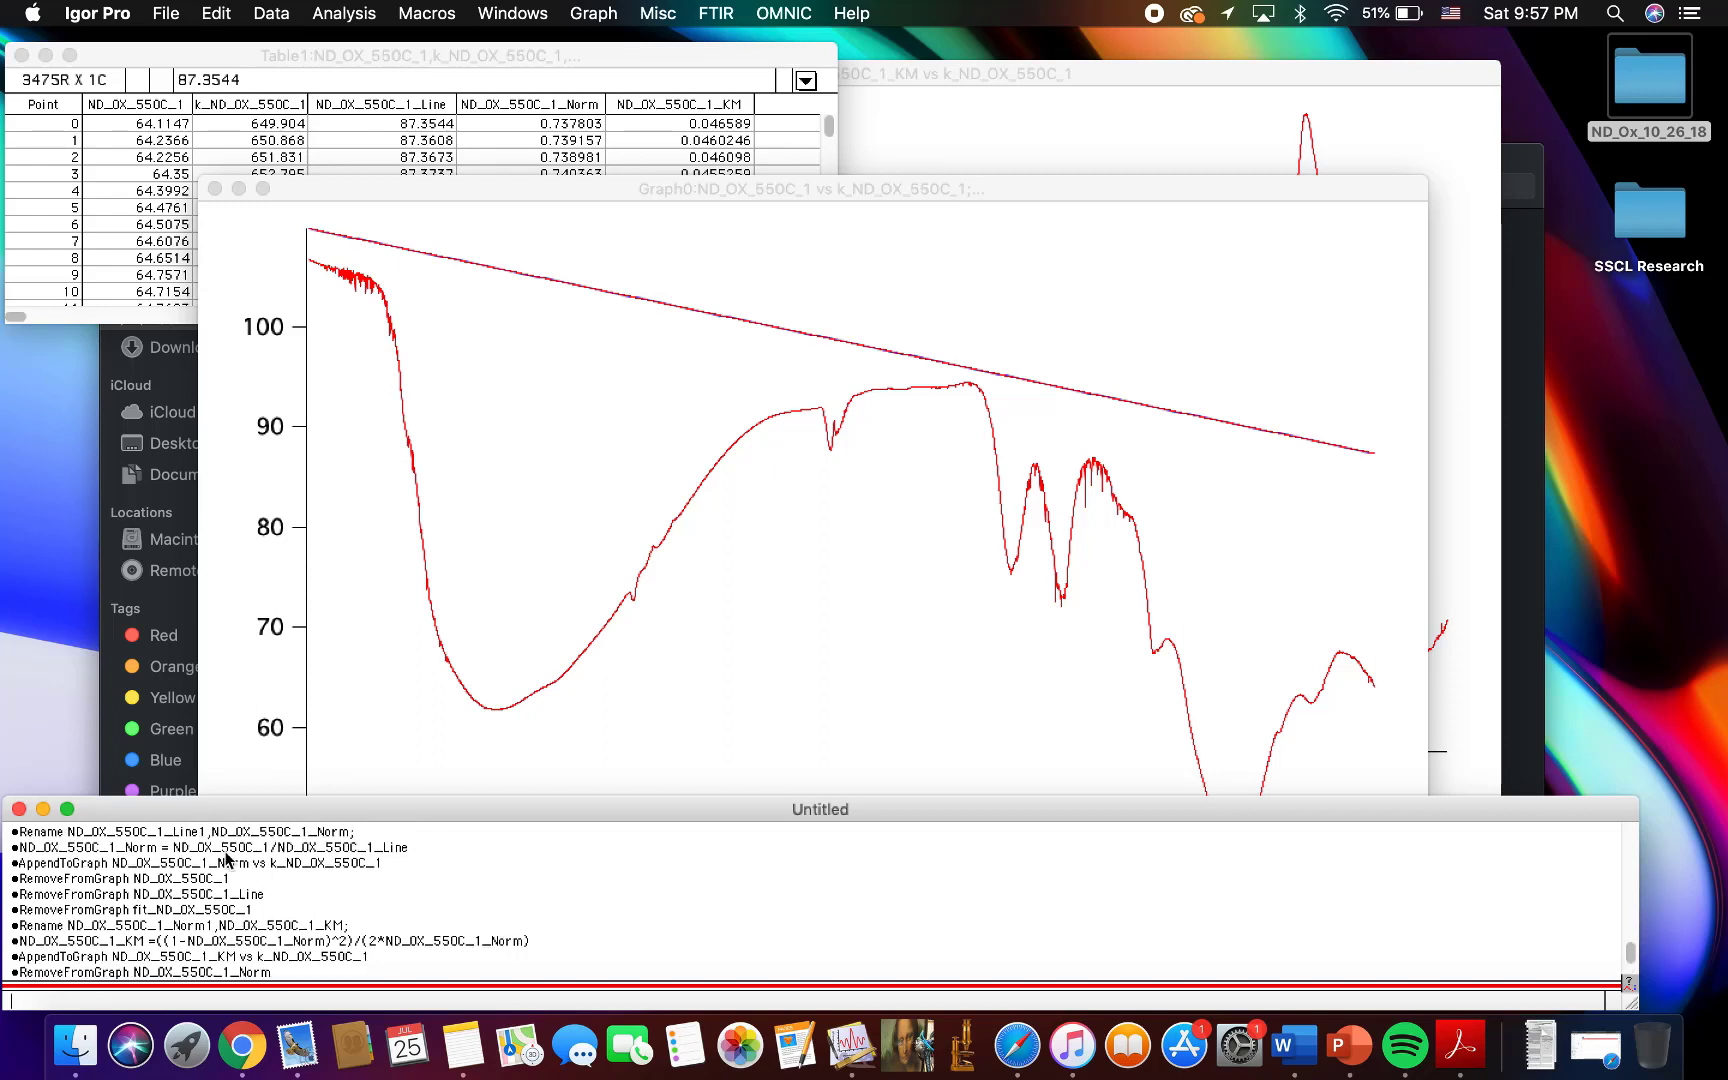
scroll(225, 852, "down", 1)
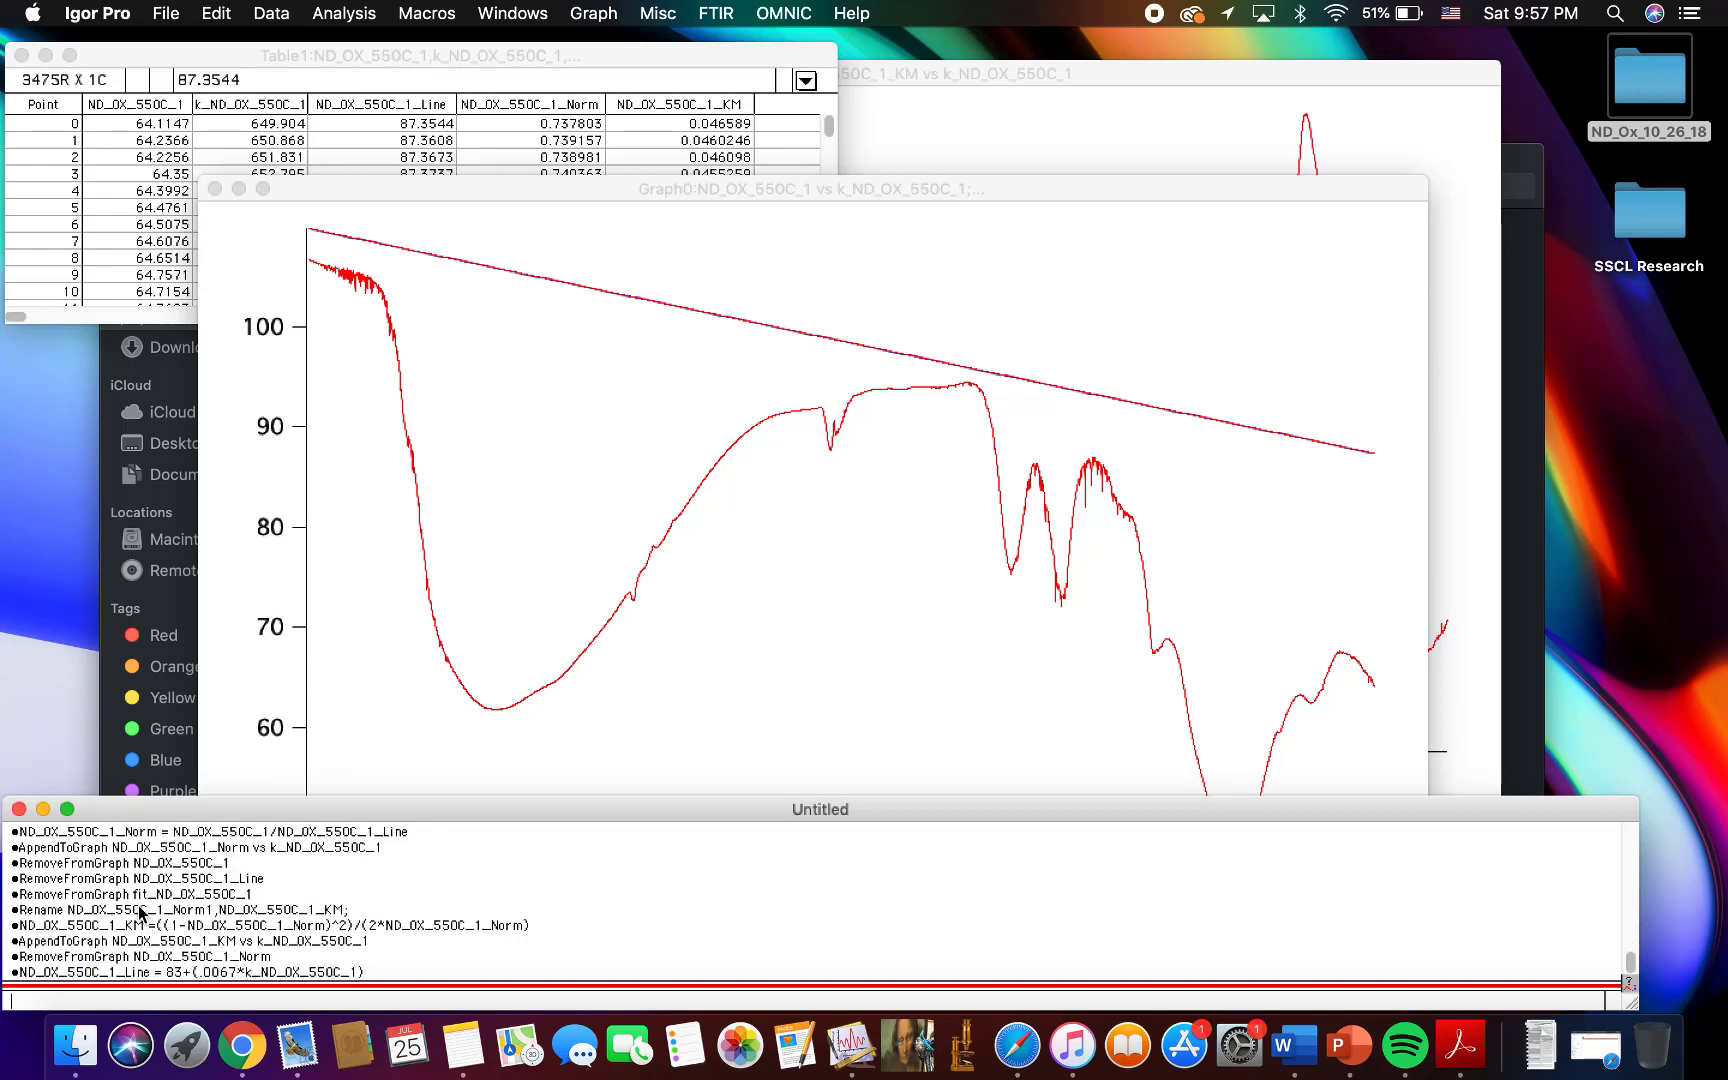
left_click(126, 836)
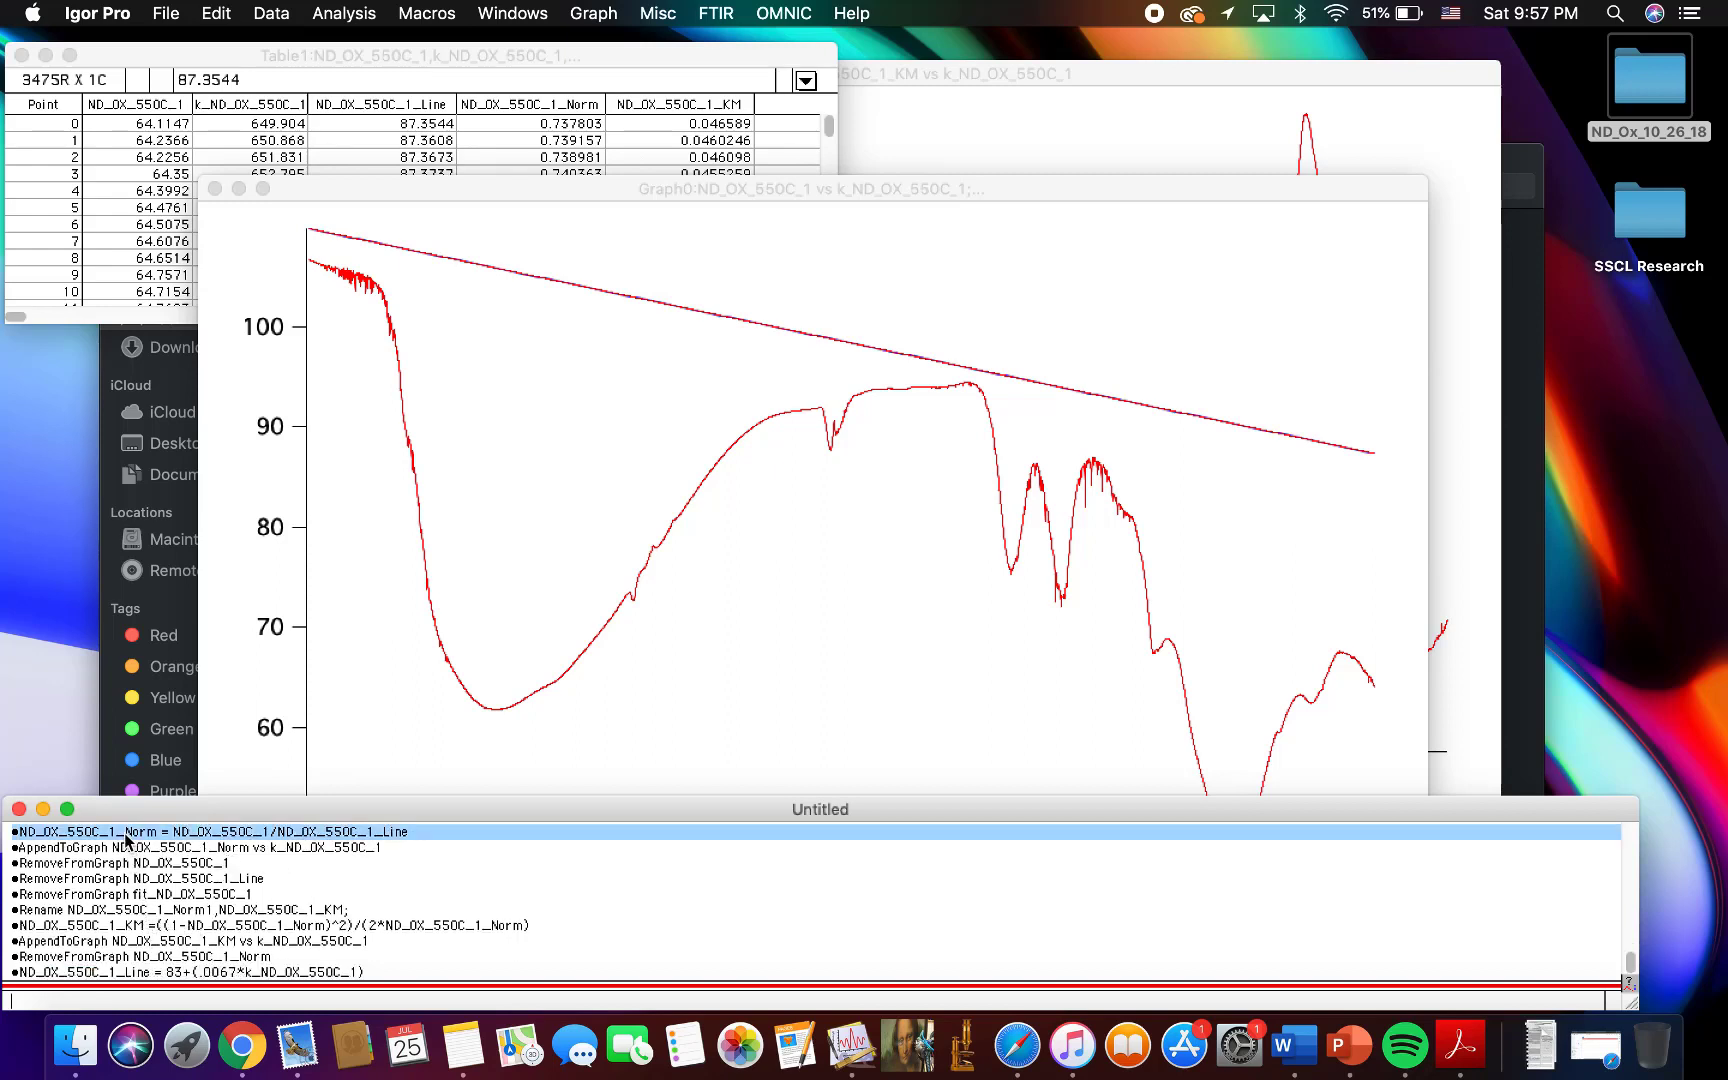
key("Return")
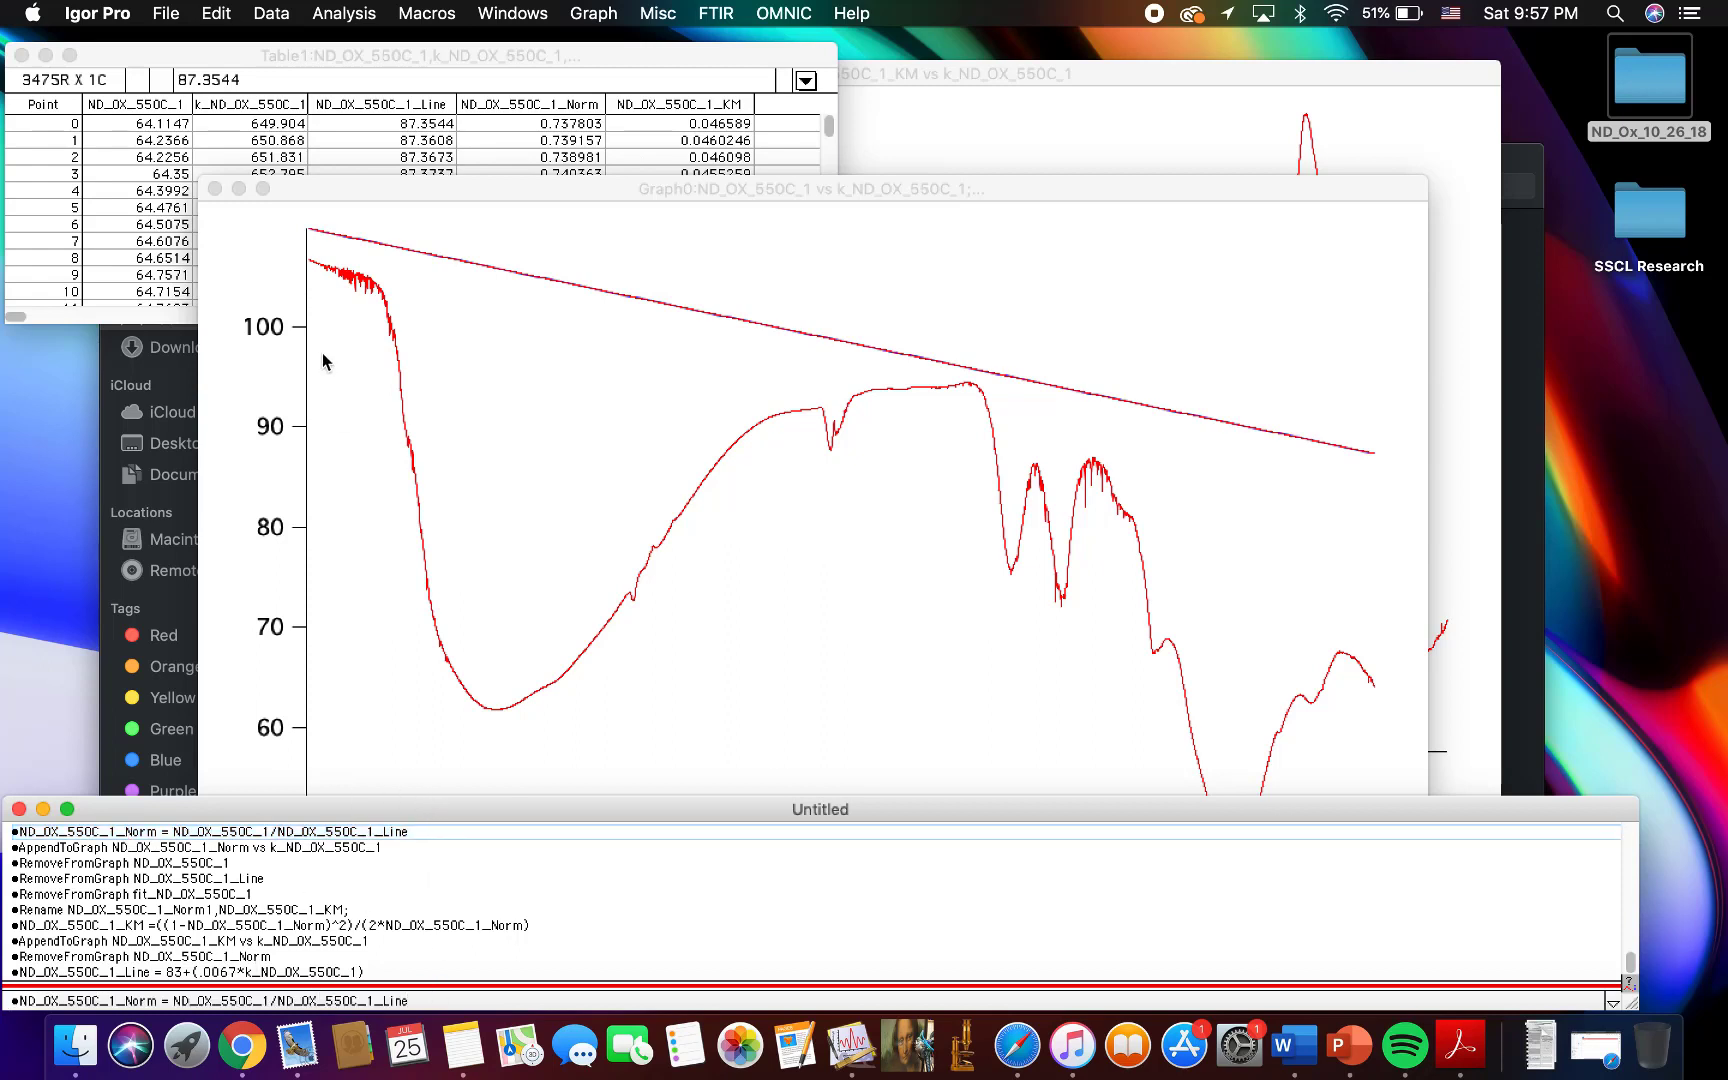
key("Return")
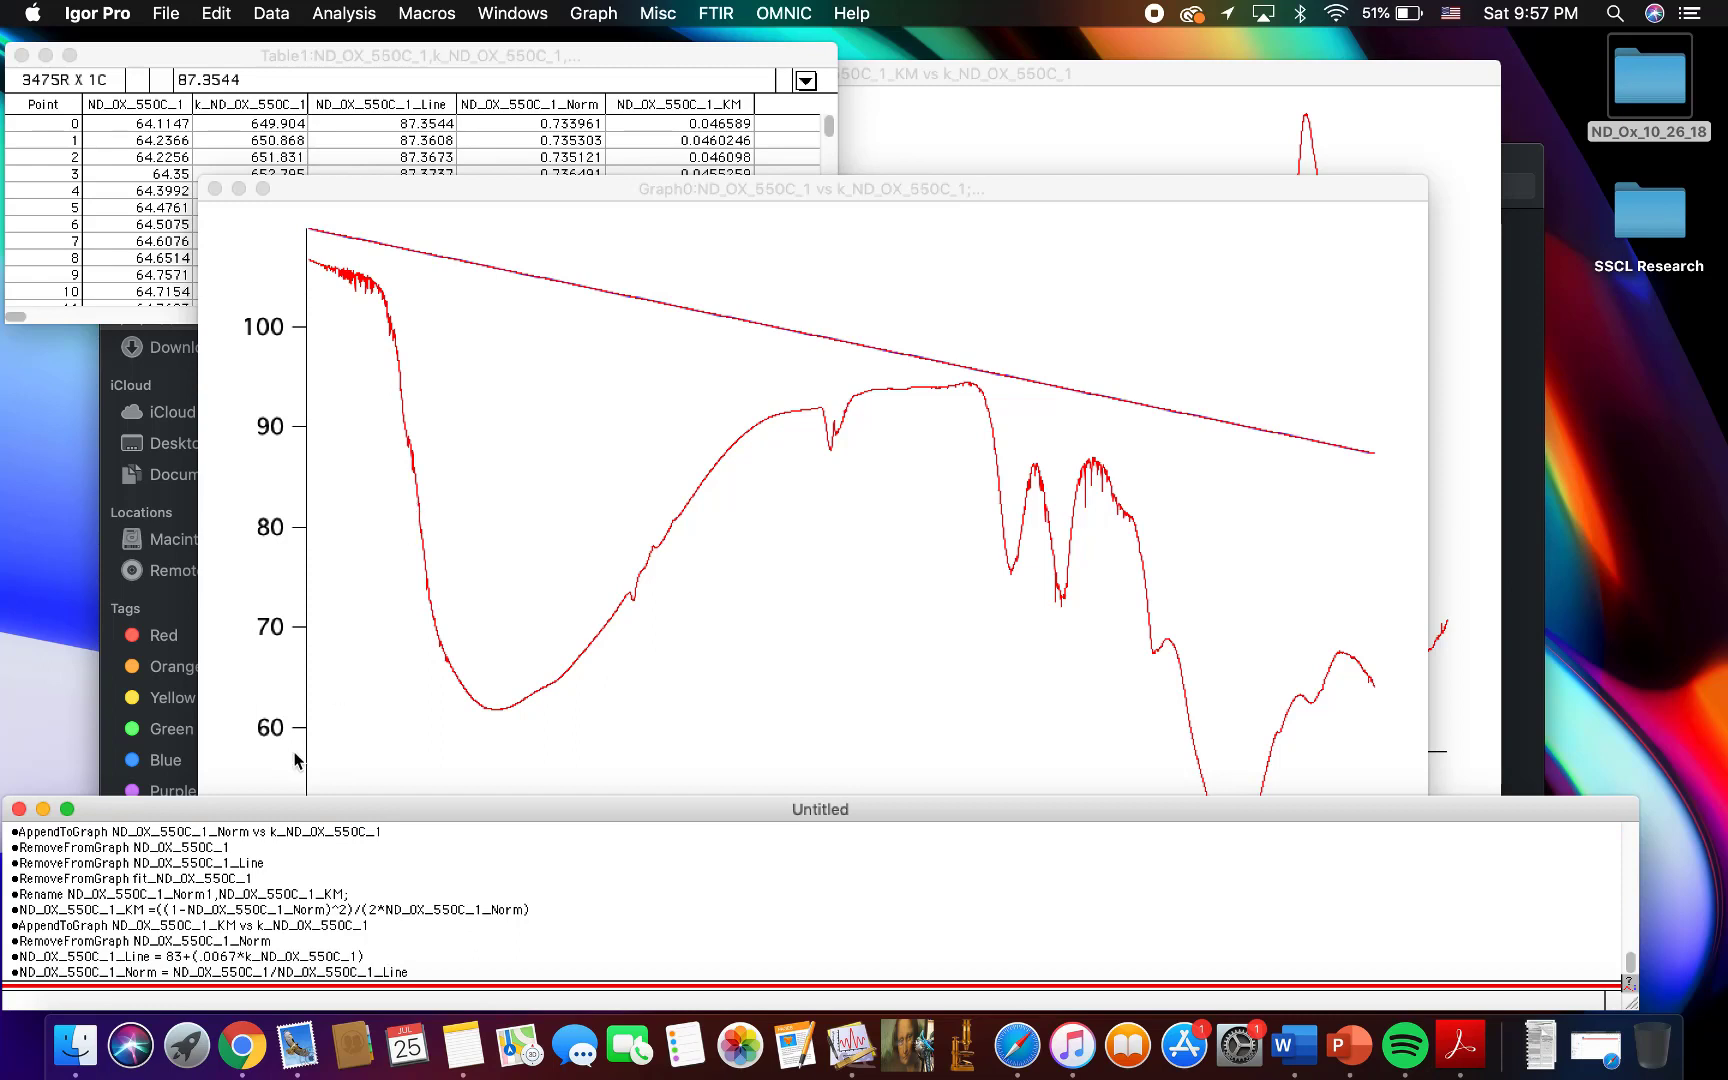
left_click(543, 120)
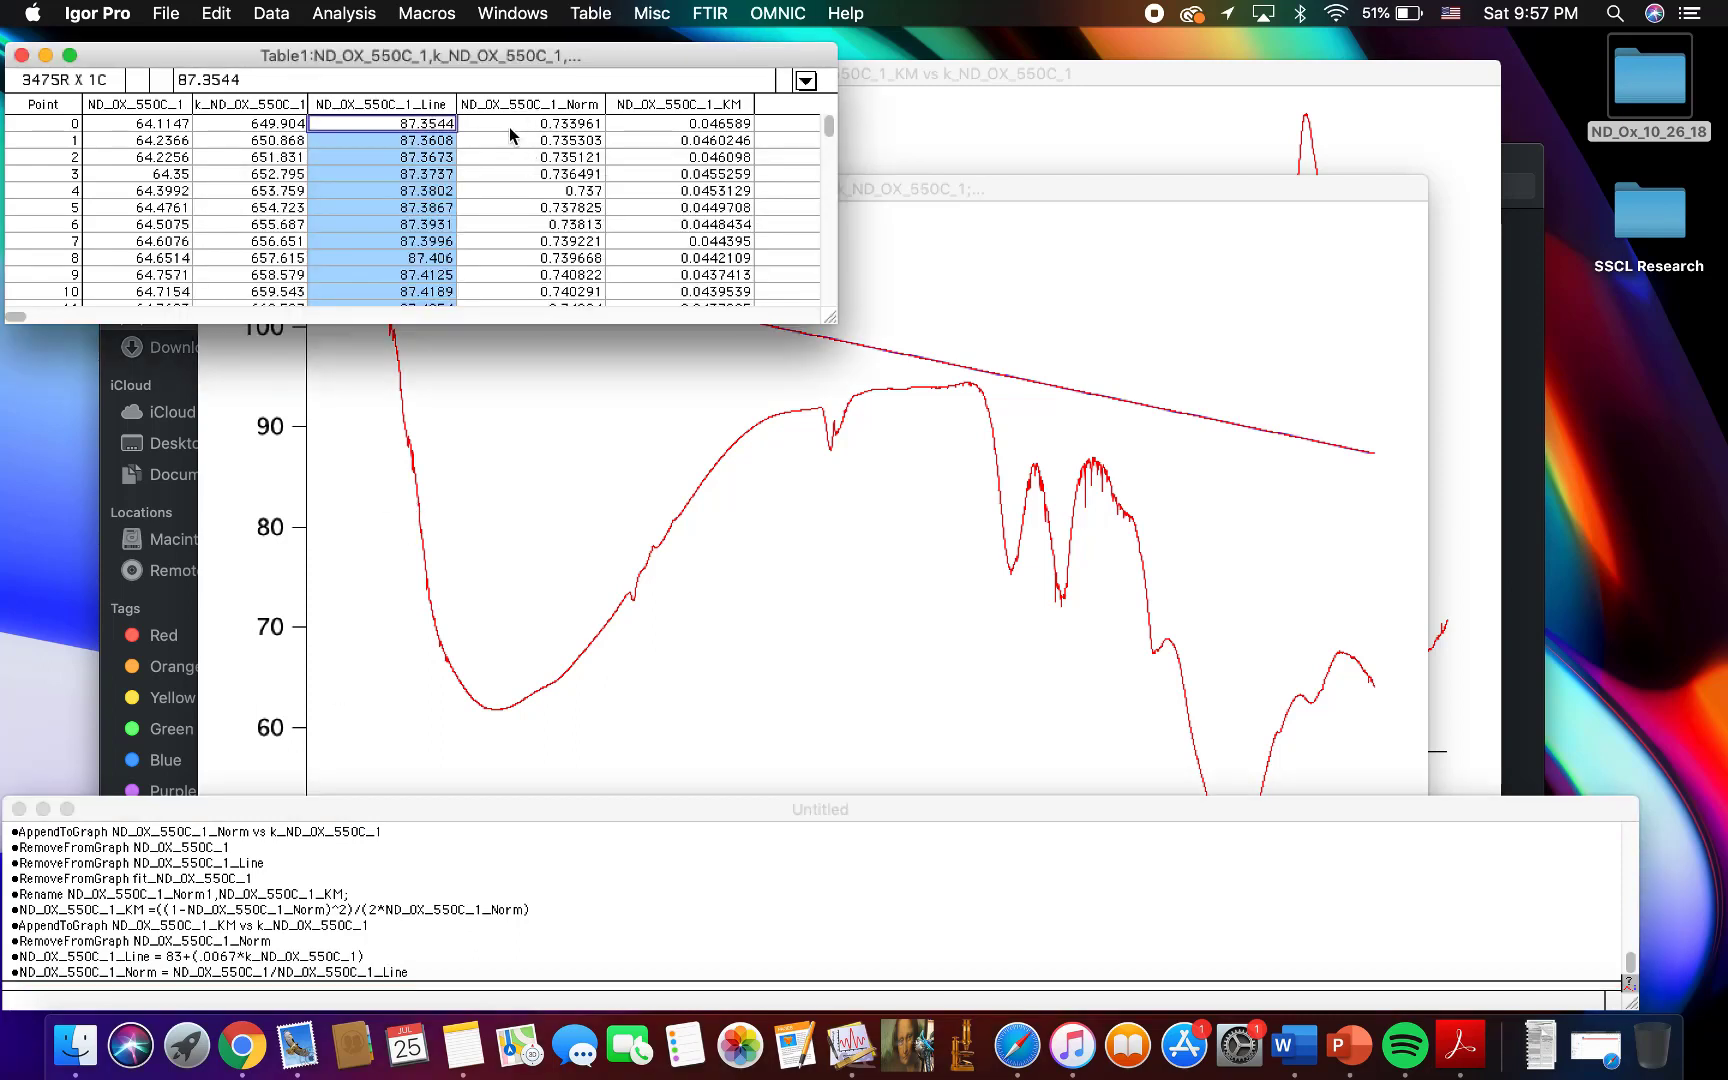
Step: Rerun the earlier ND_OX_550C_1_KM transform command and compare the KM graph with the original spectrum graph, leaving the KM graph in front
double_click(165, 910)
triple_click(165, 910)
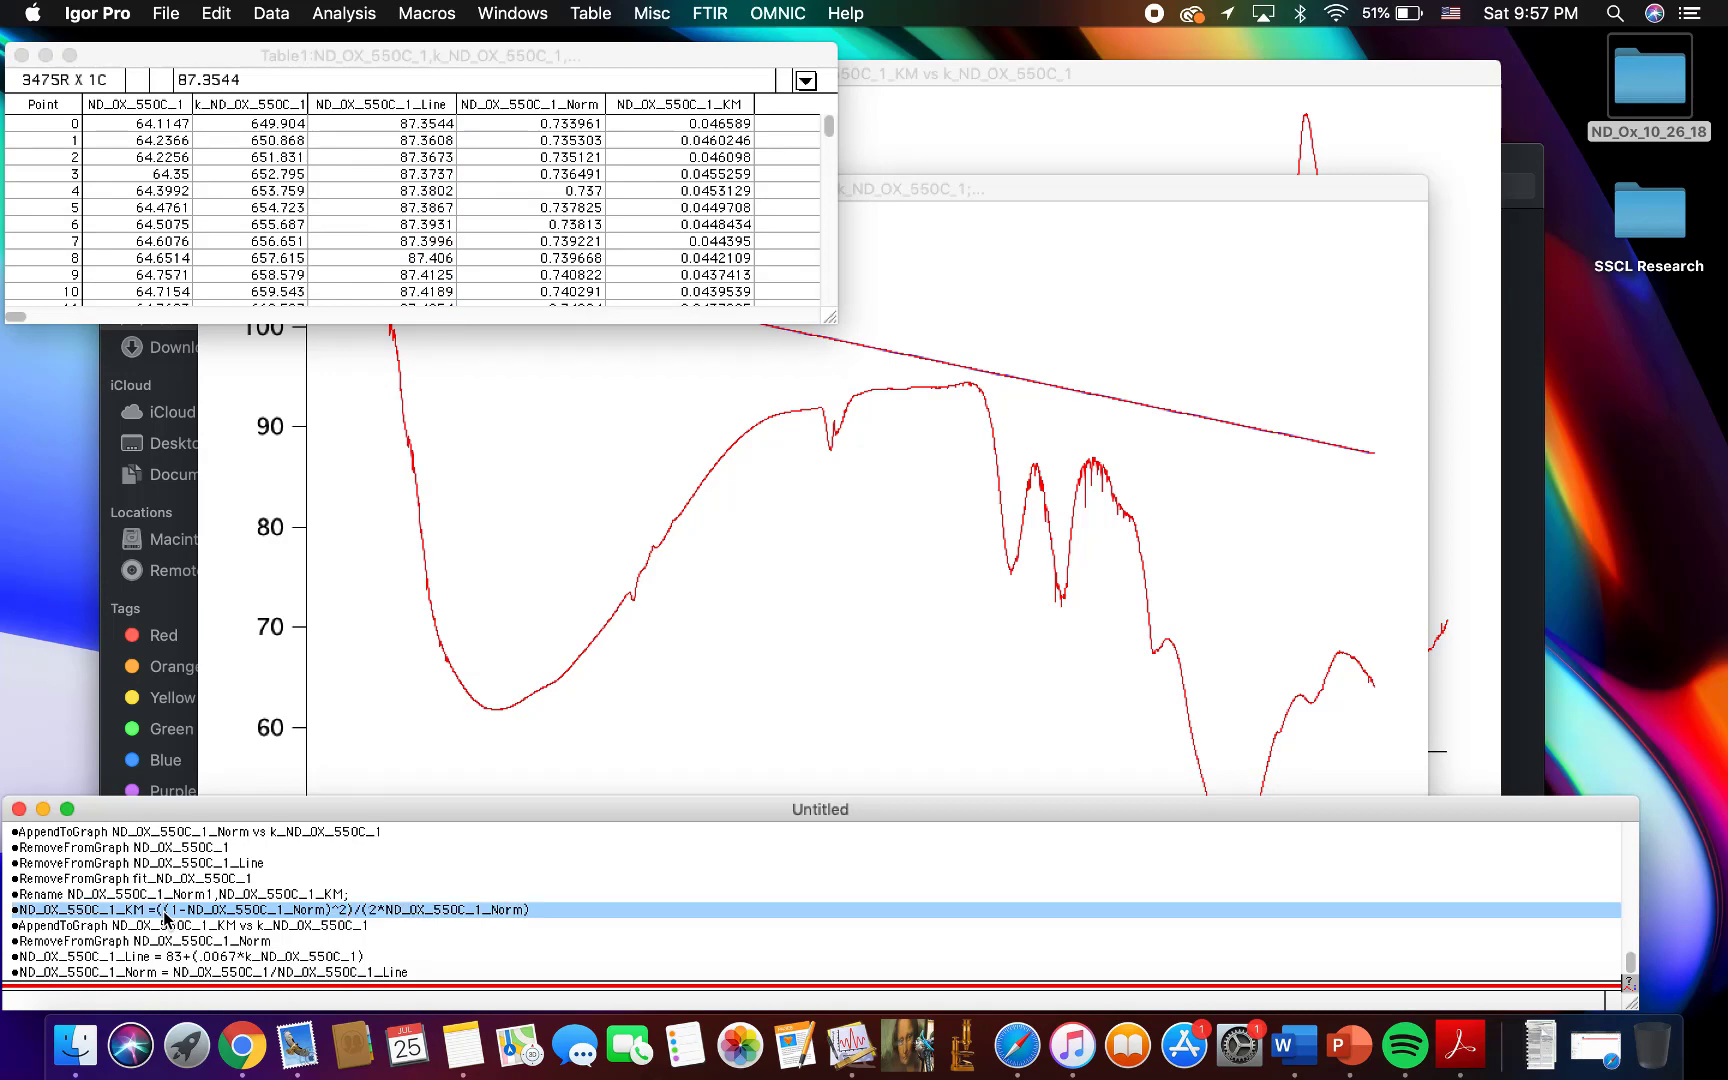
key("Return")
left_click(578, 712)
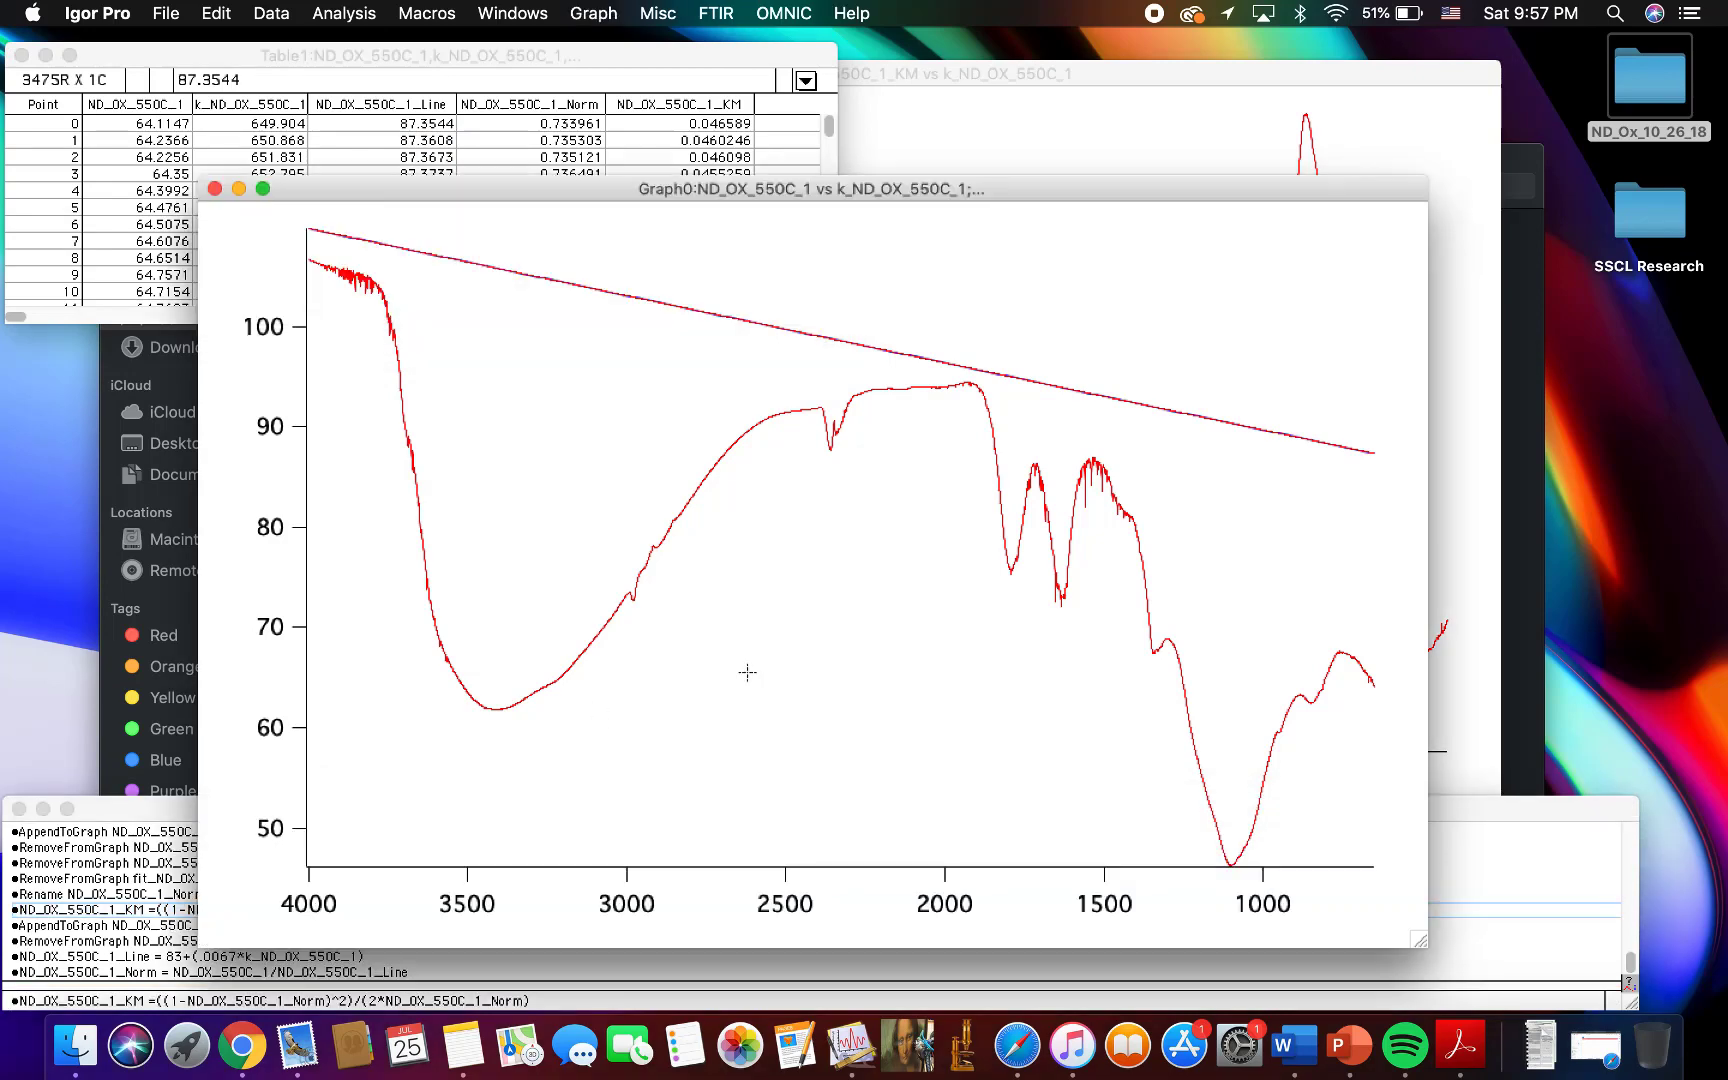
left_click(1044, 115)
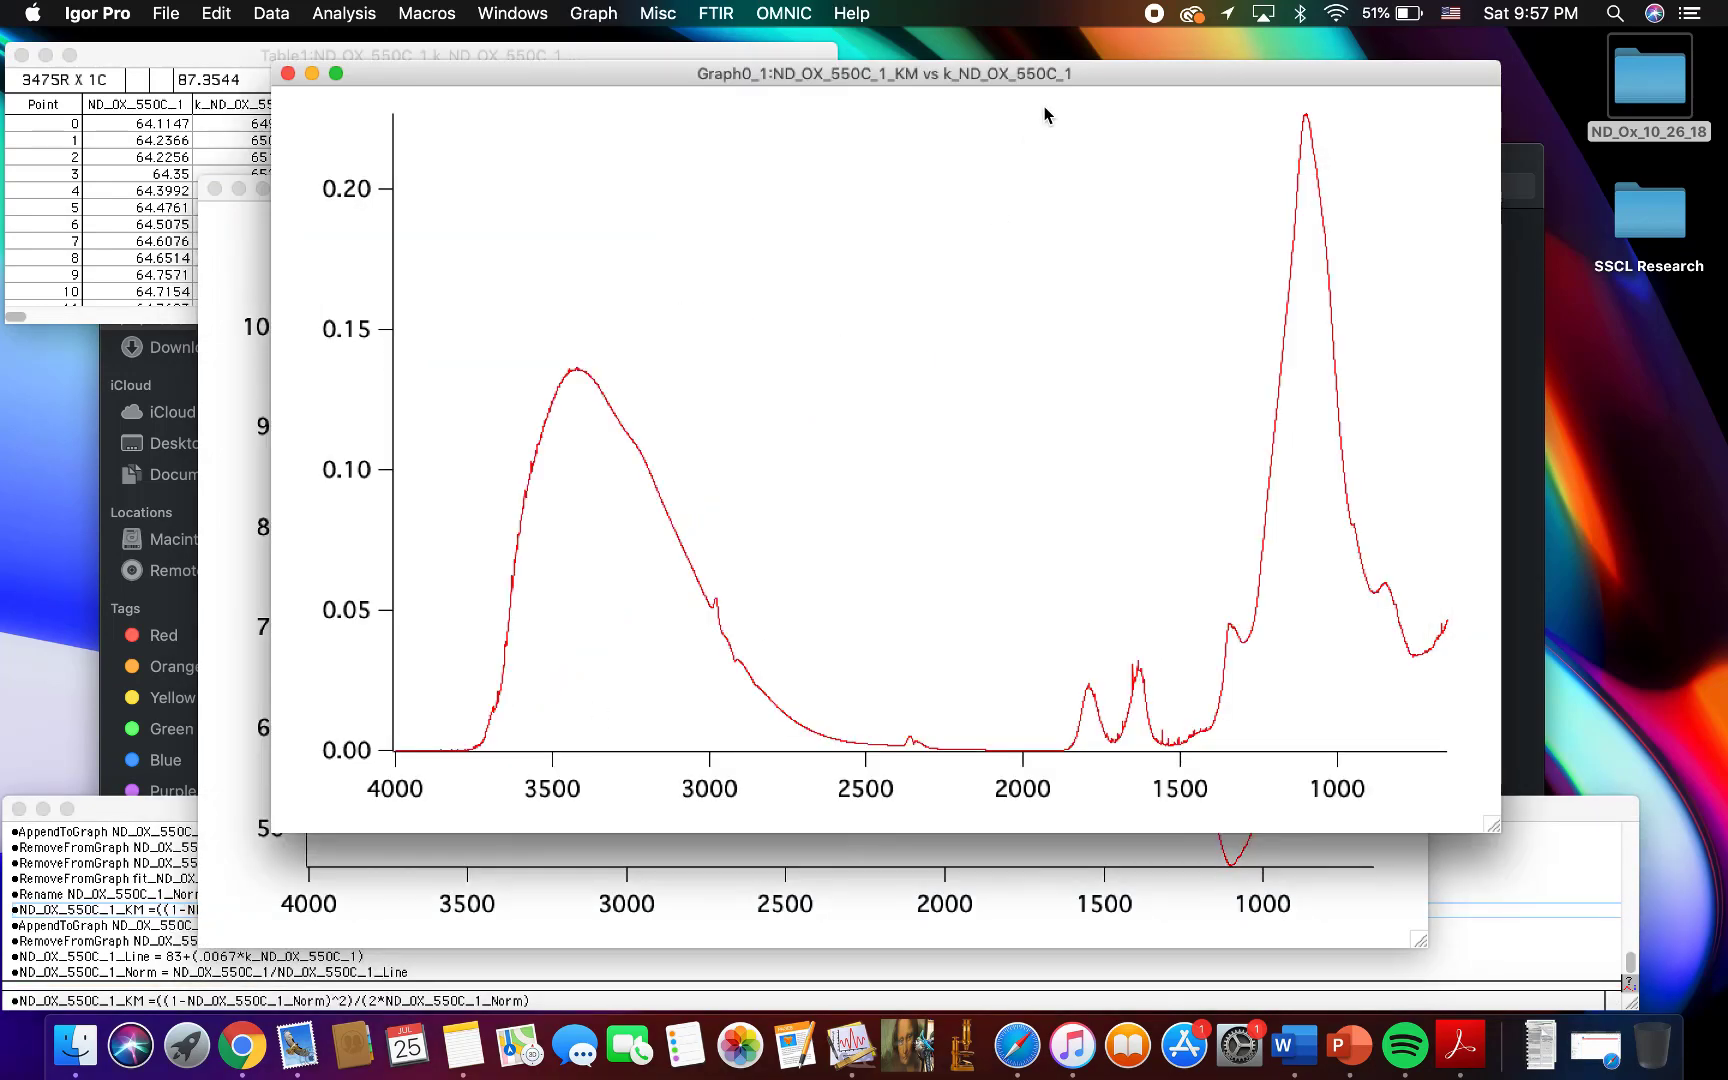
left_click(544, 998)
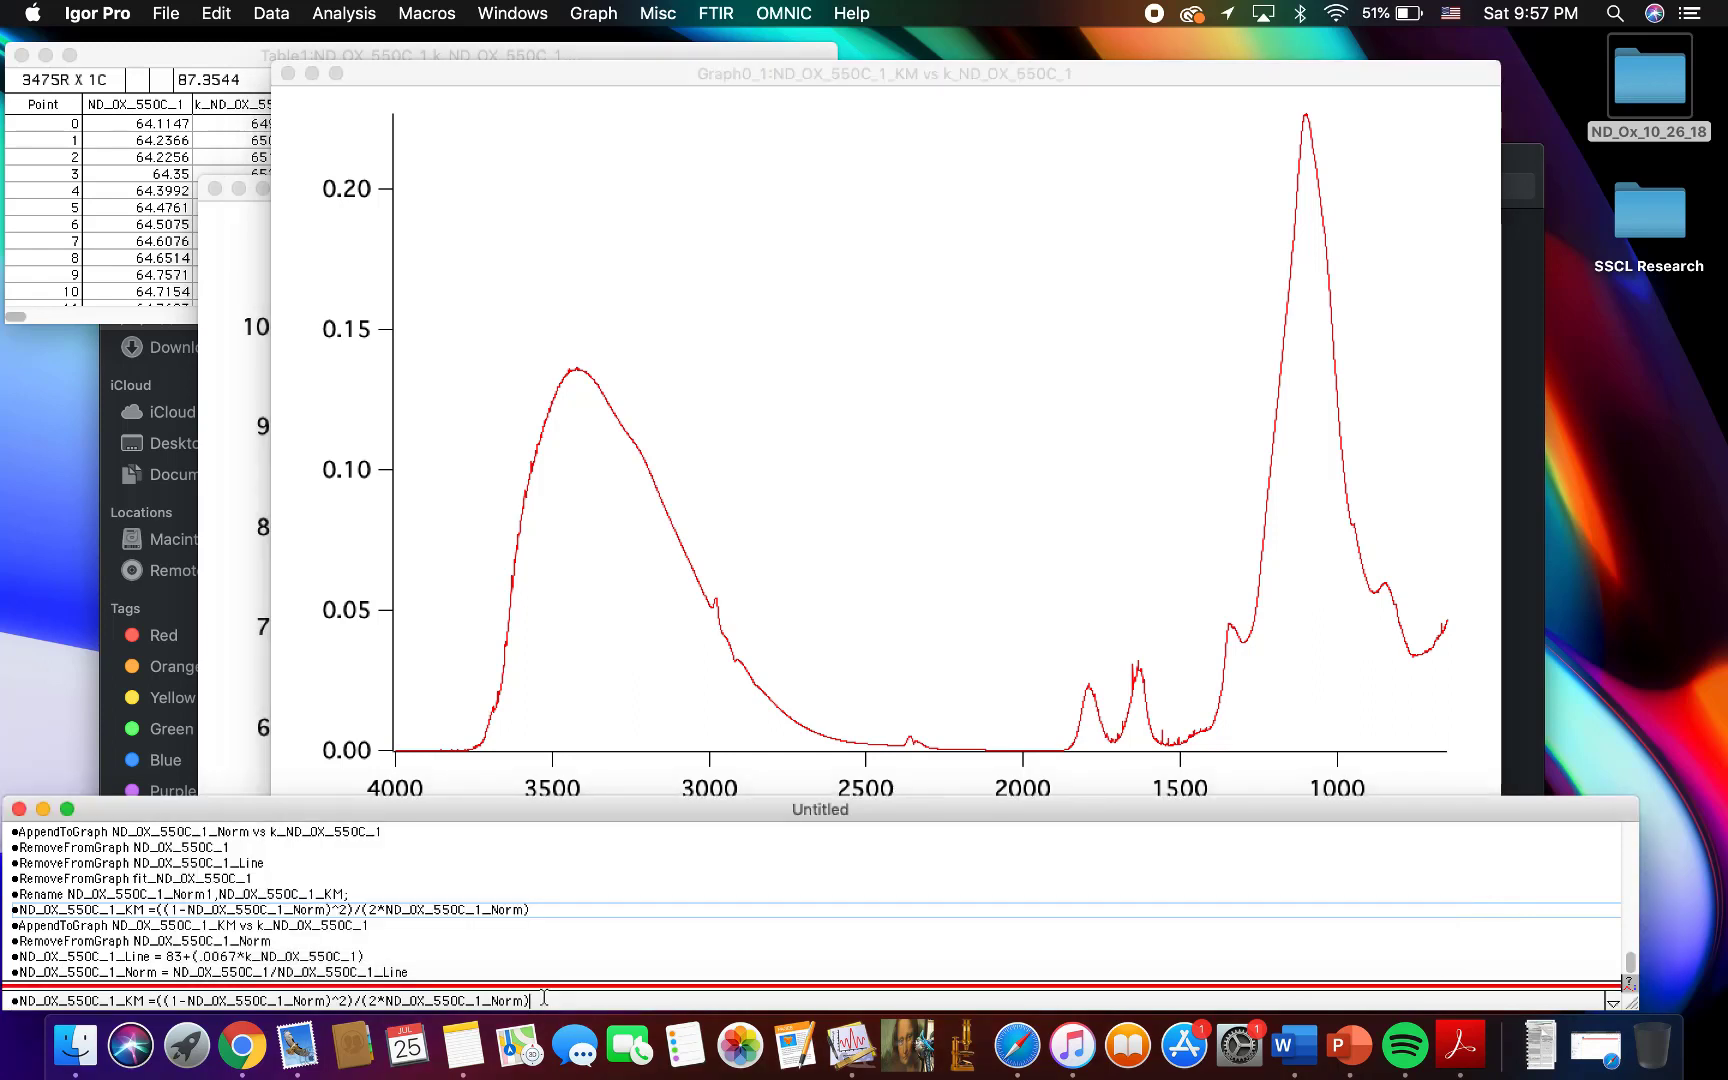
key("Return")
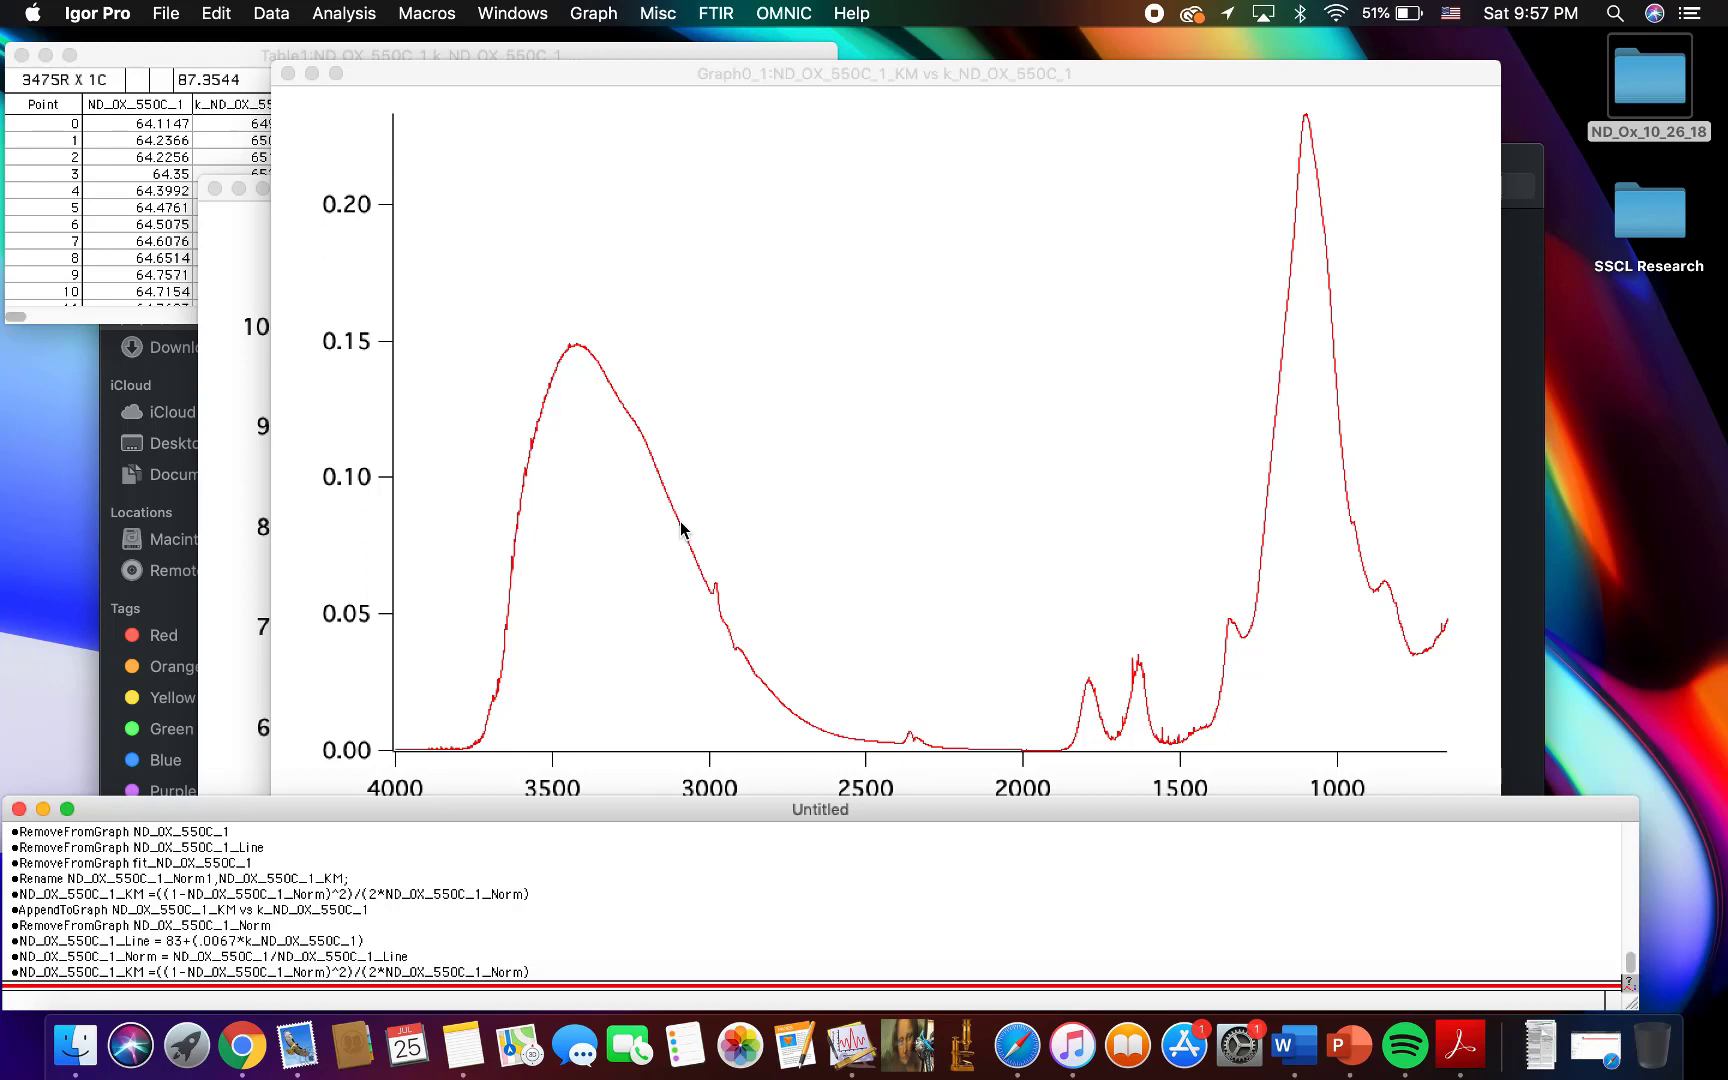
left_click(248, 412)
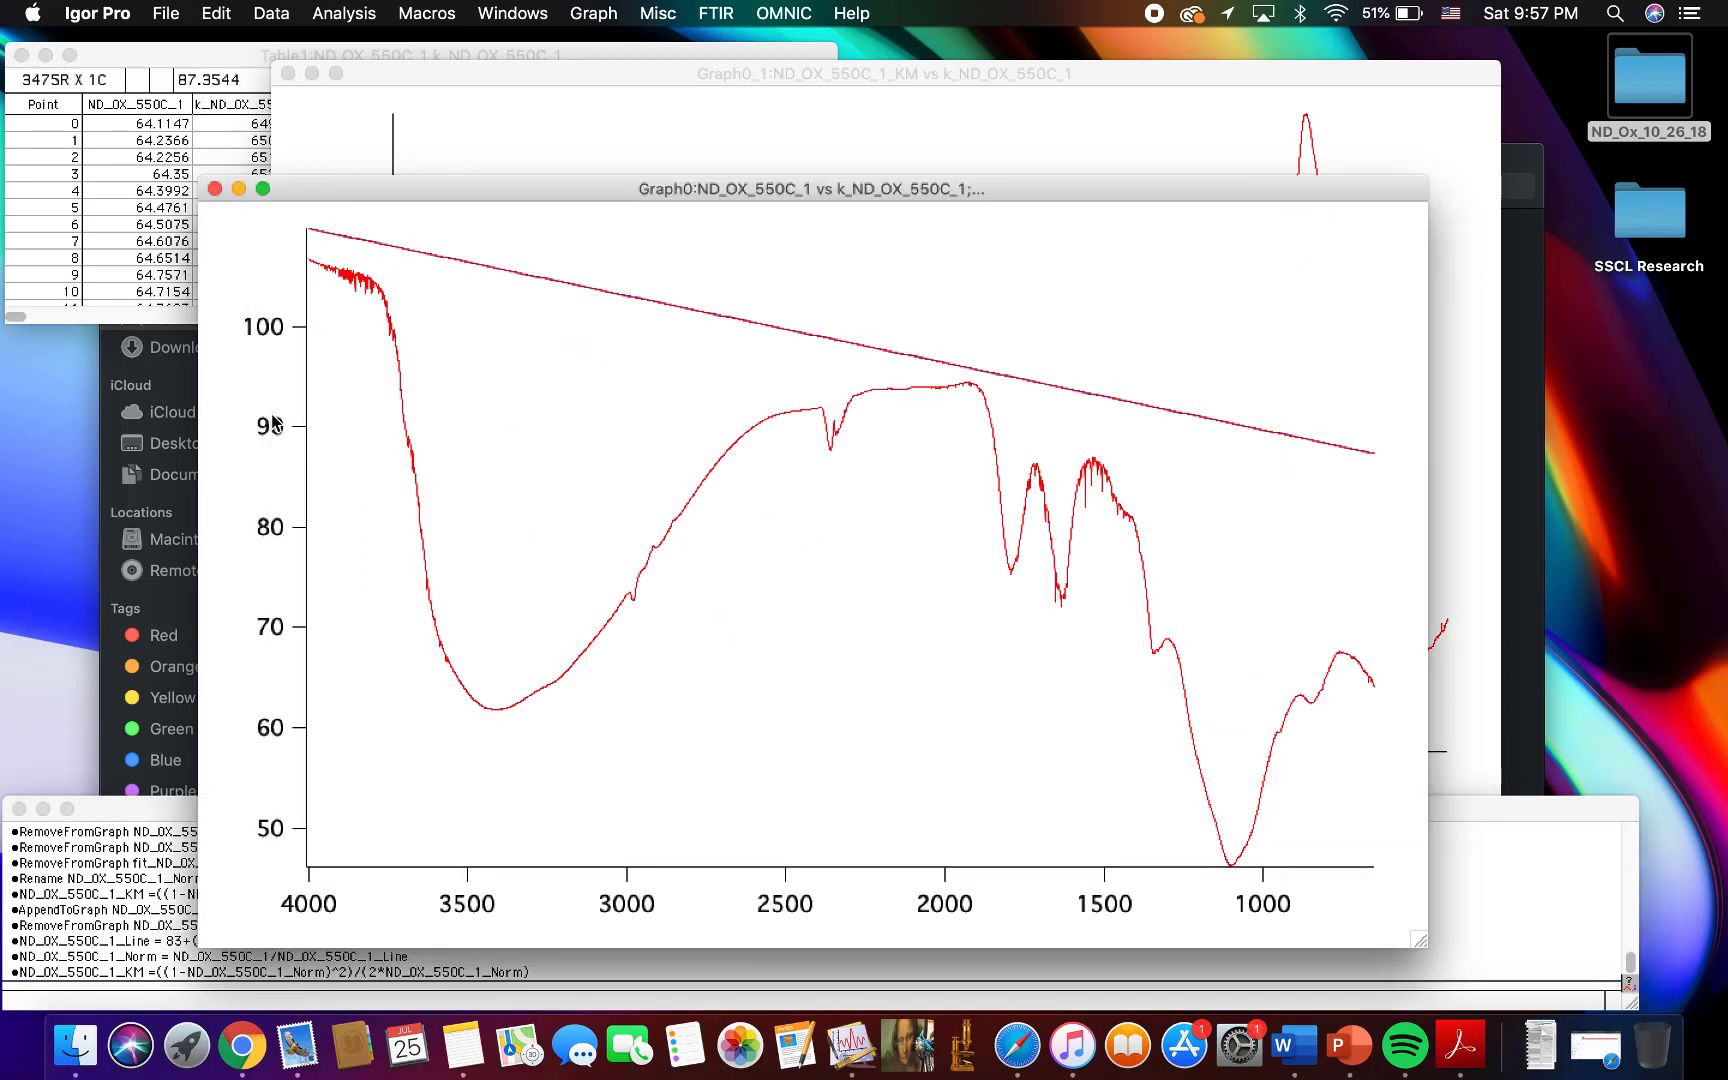
left_click(958, 140)
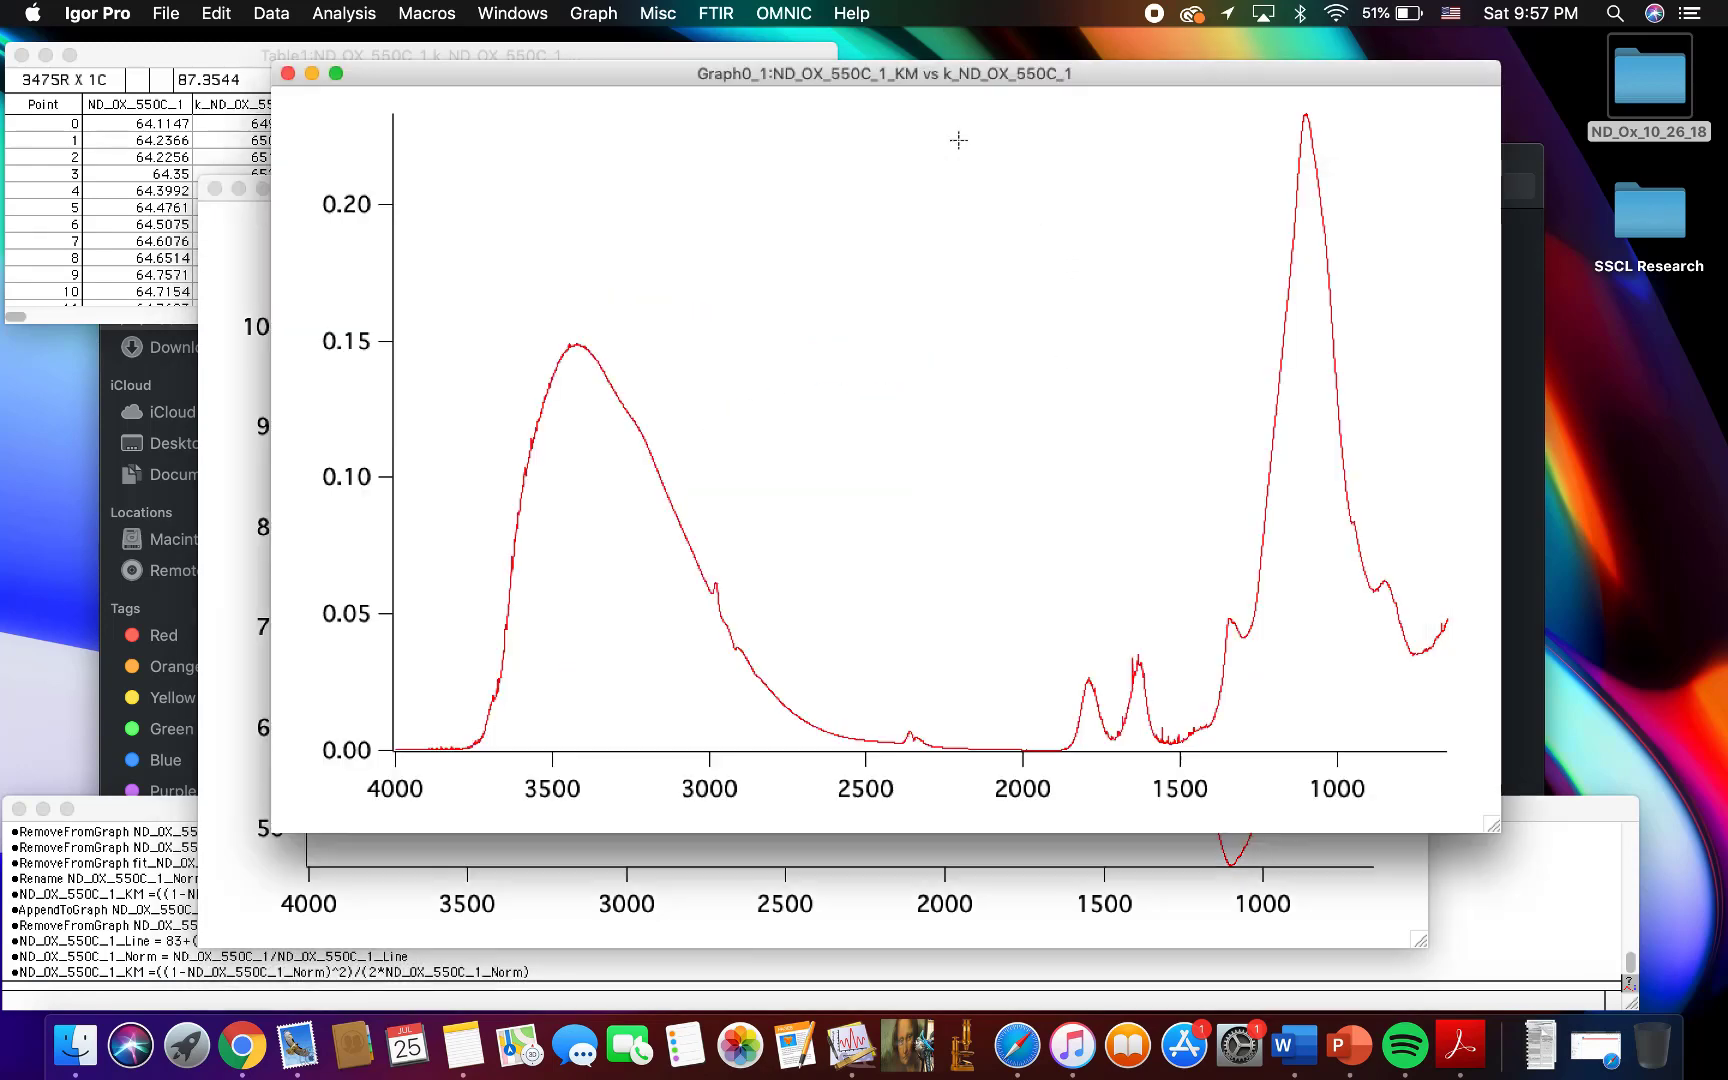
left_click(222, 545)
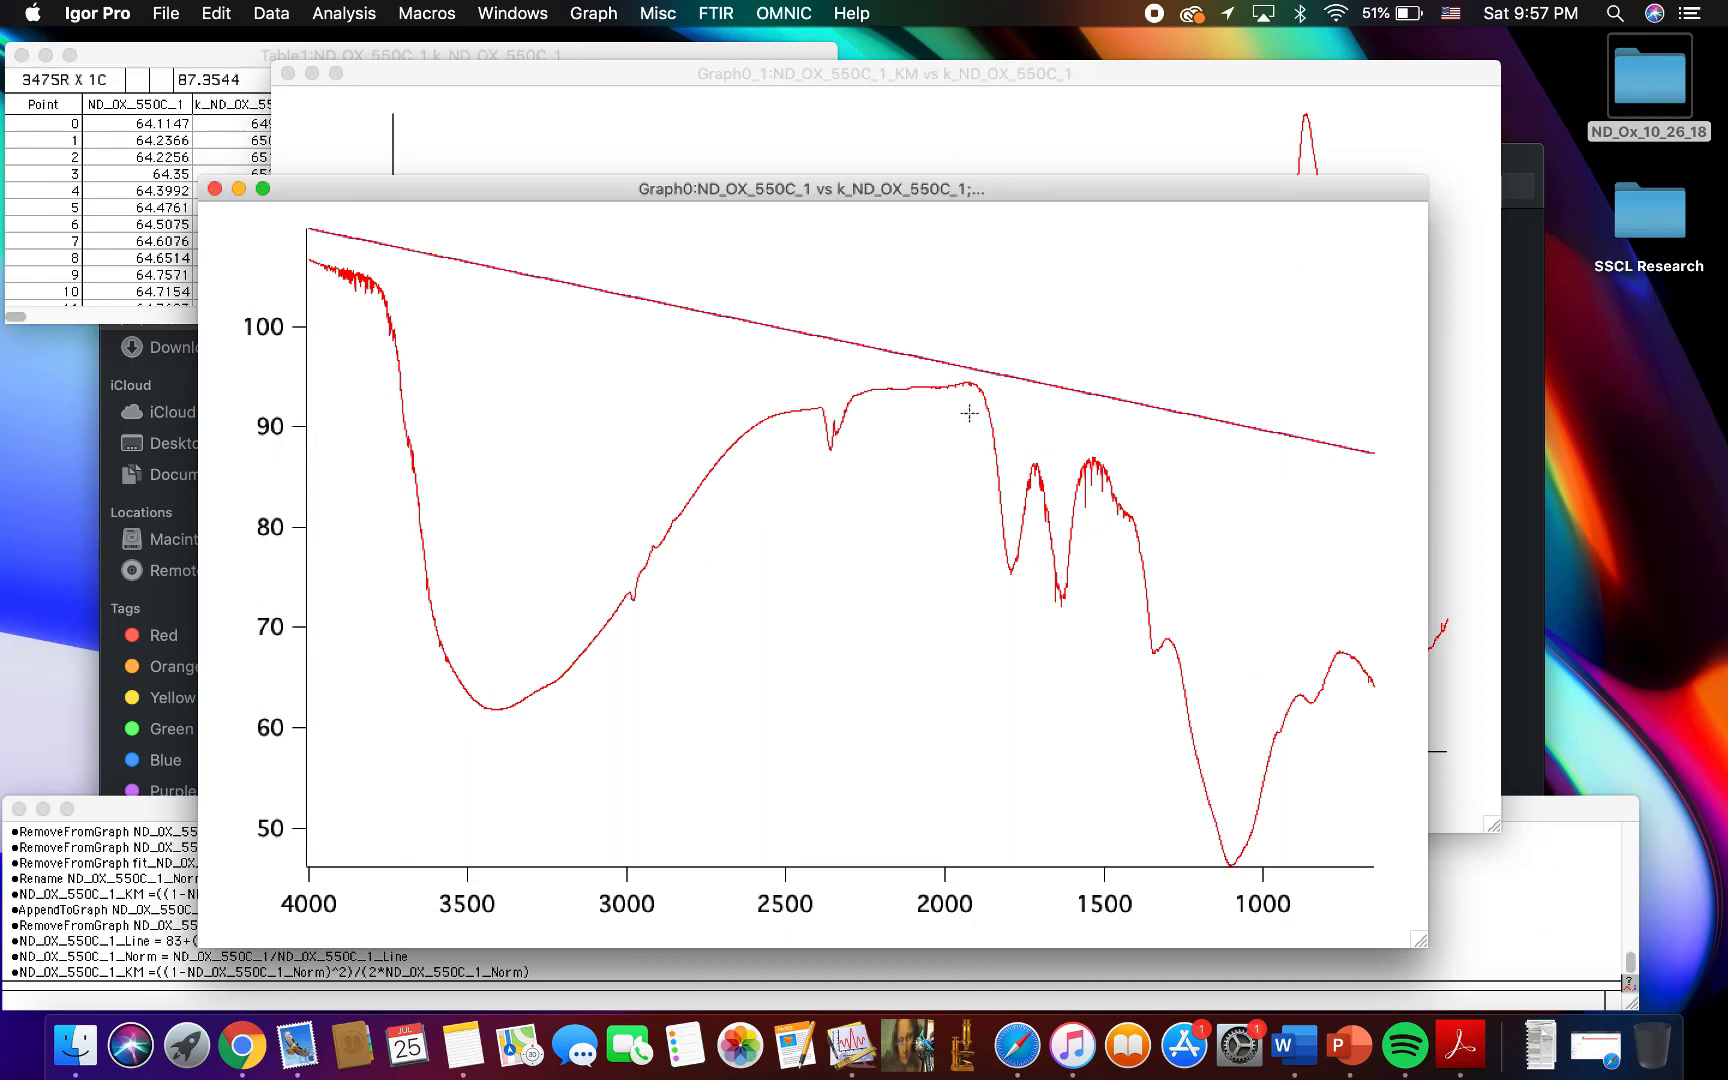
left_click(968, 105)
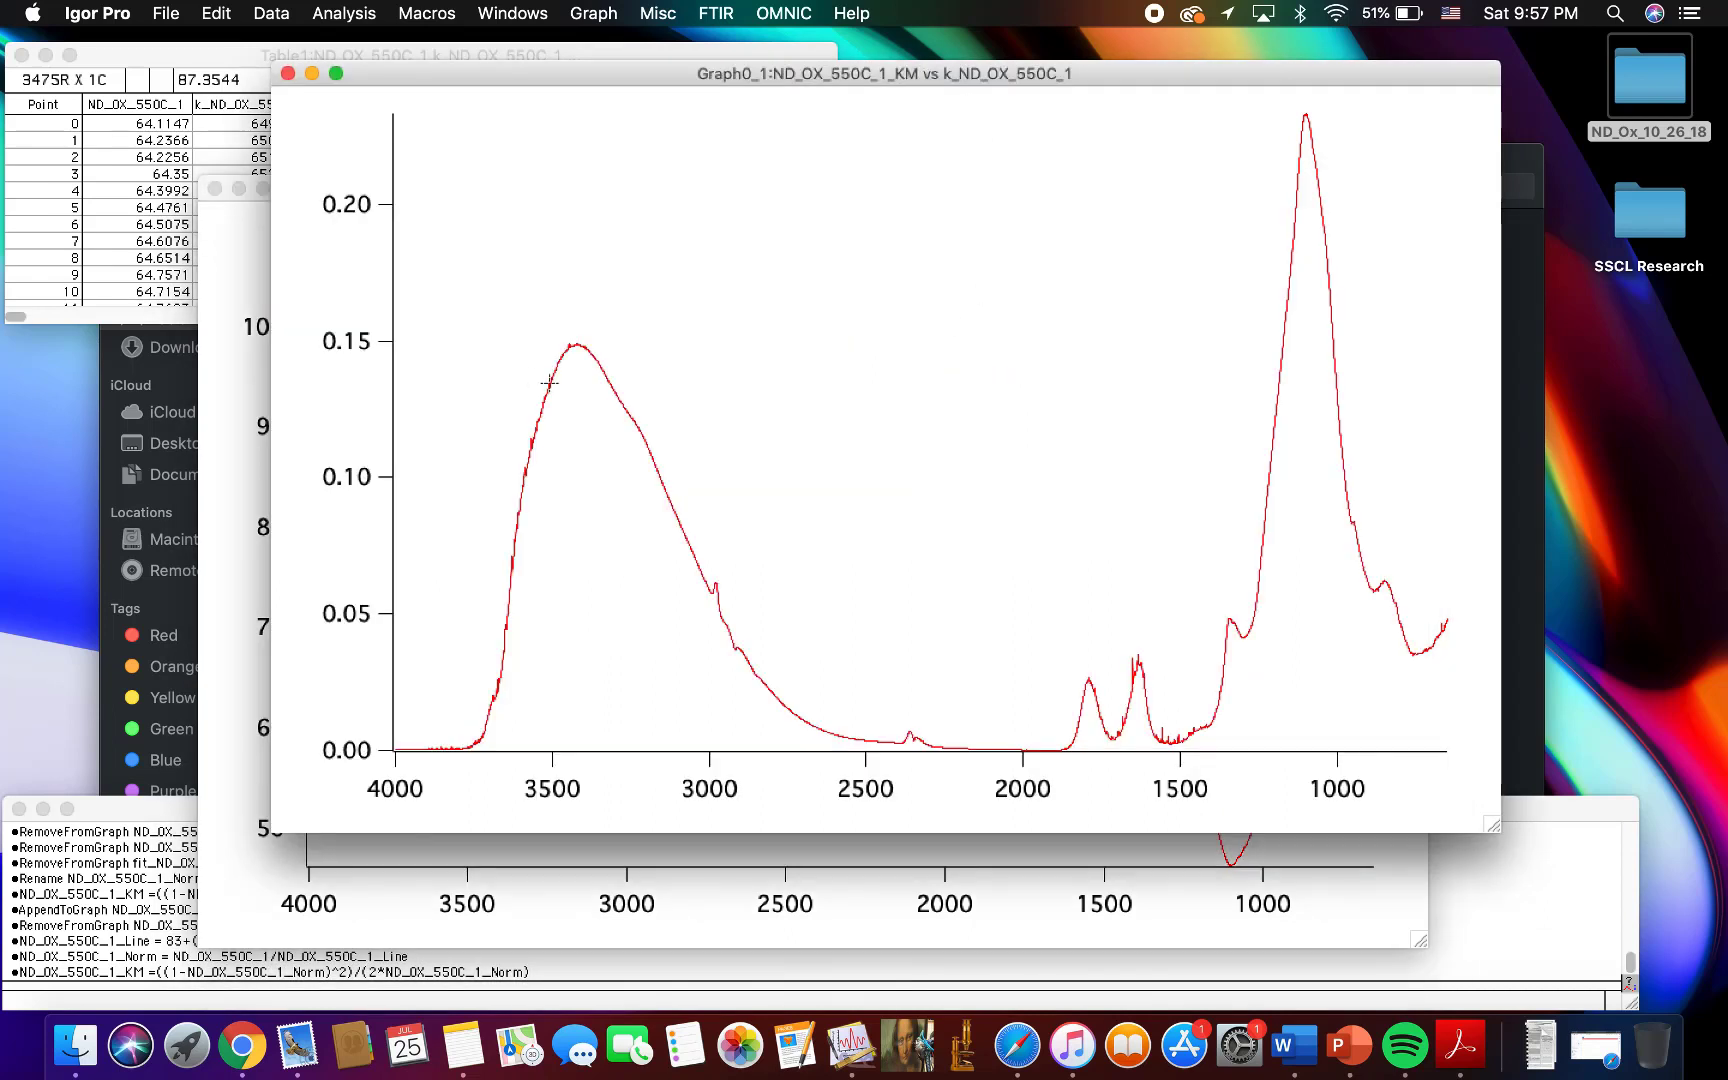
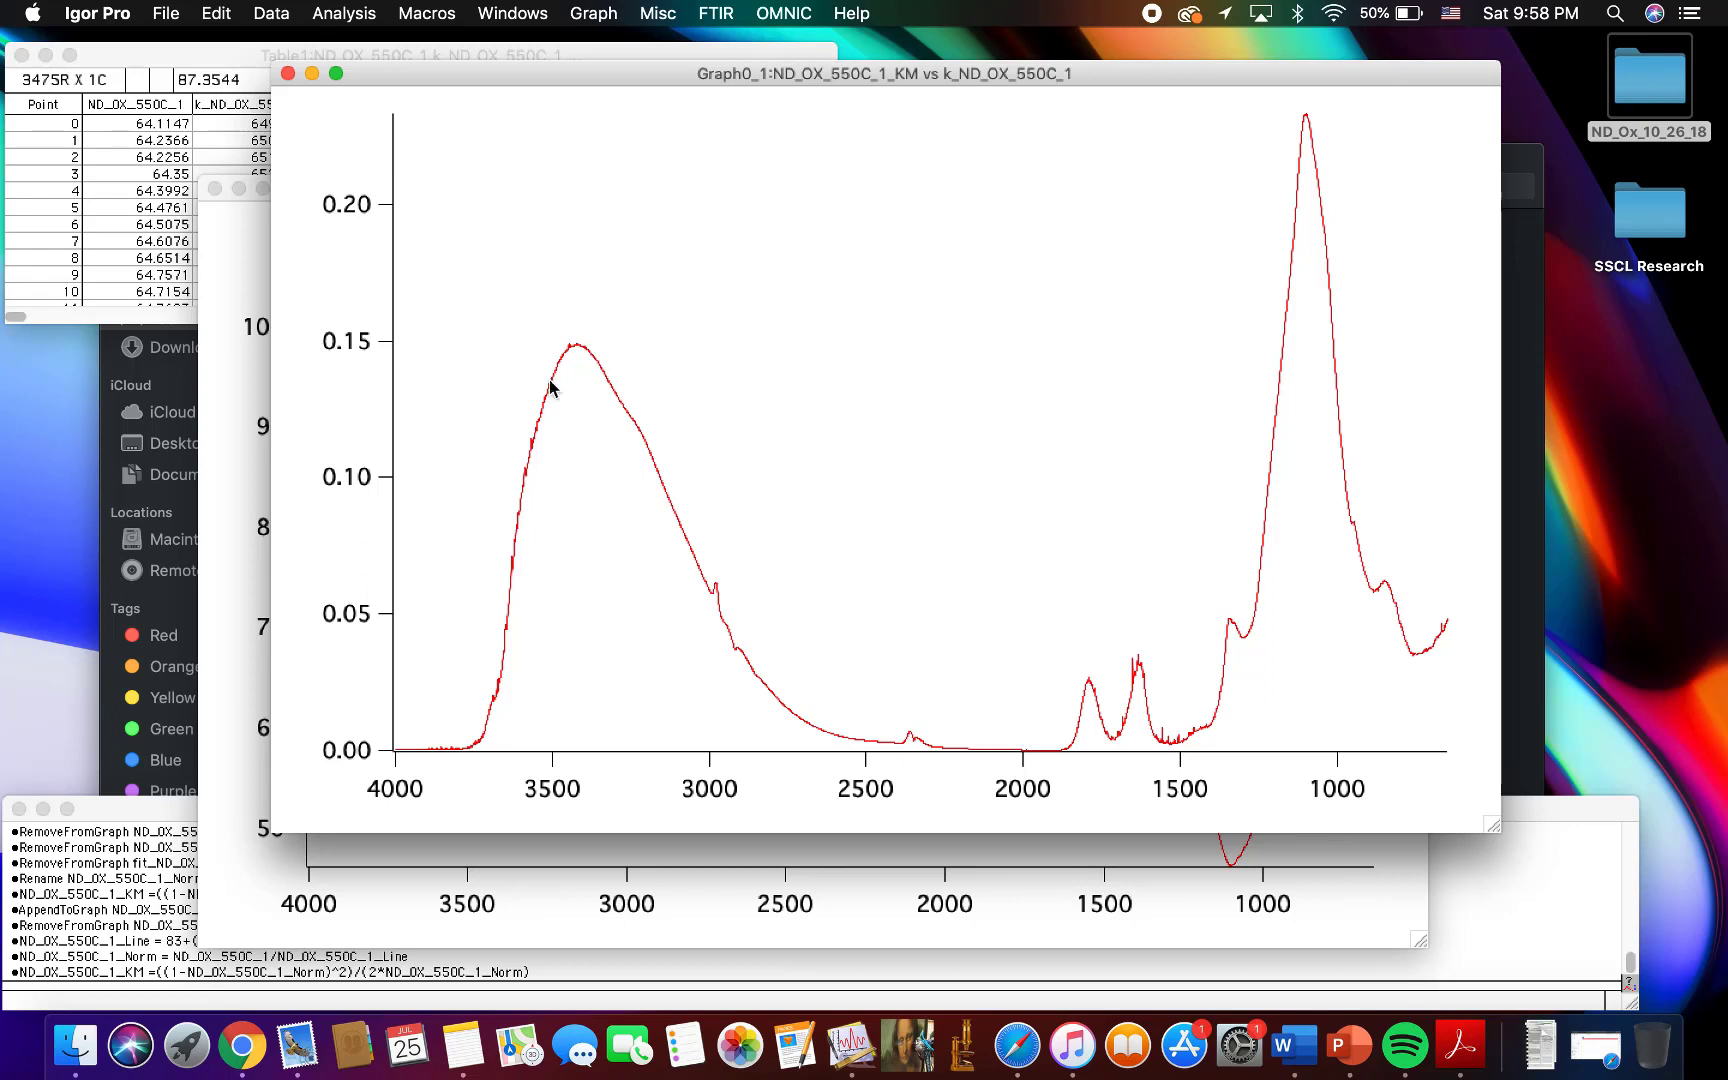
Step: Set the line size of the ND_OX_550C_1_KM trace to 2
double_click(549, 381)
left_click(535, 720)
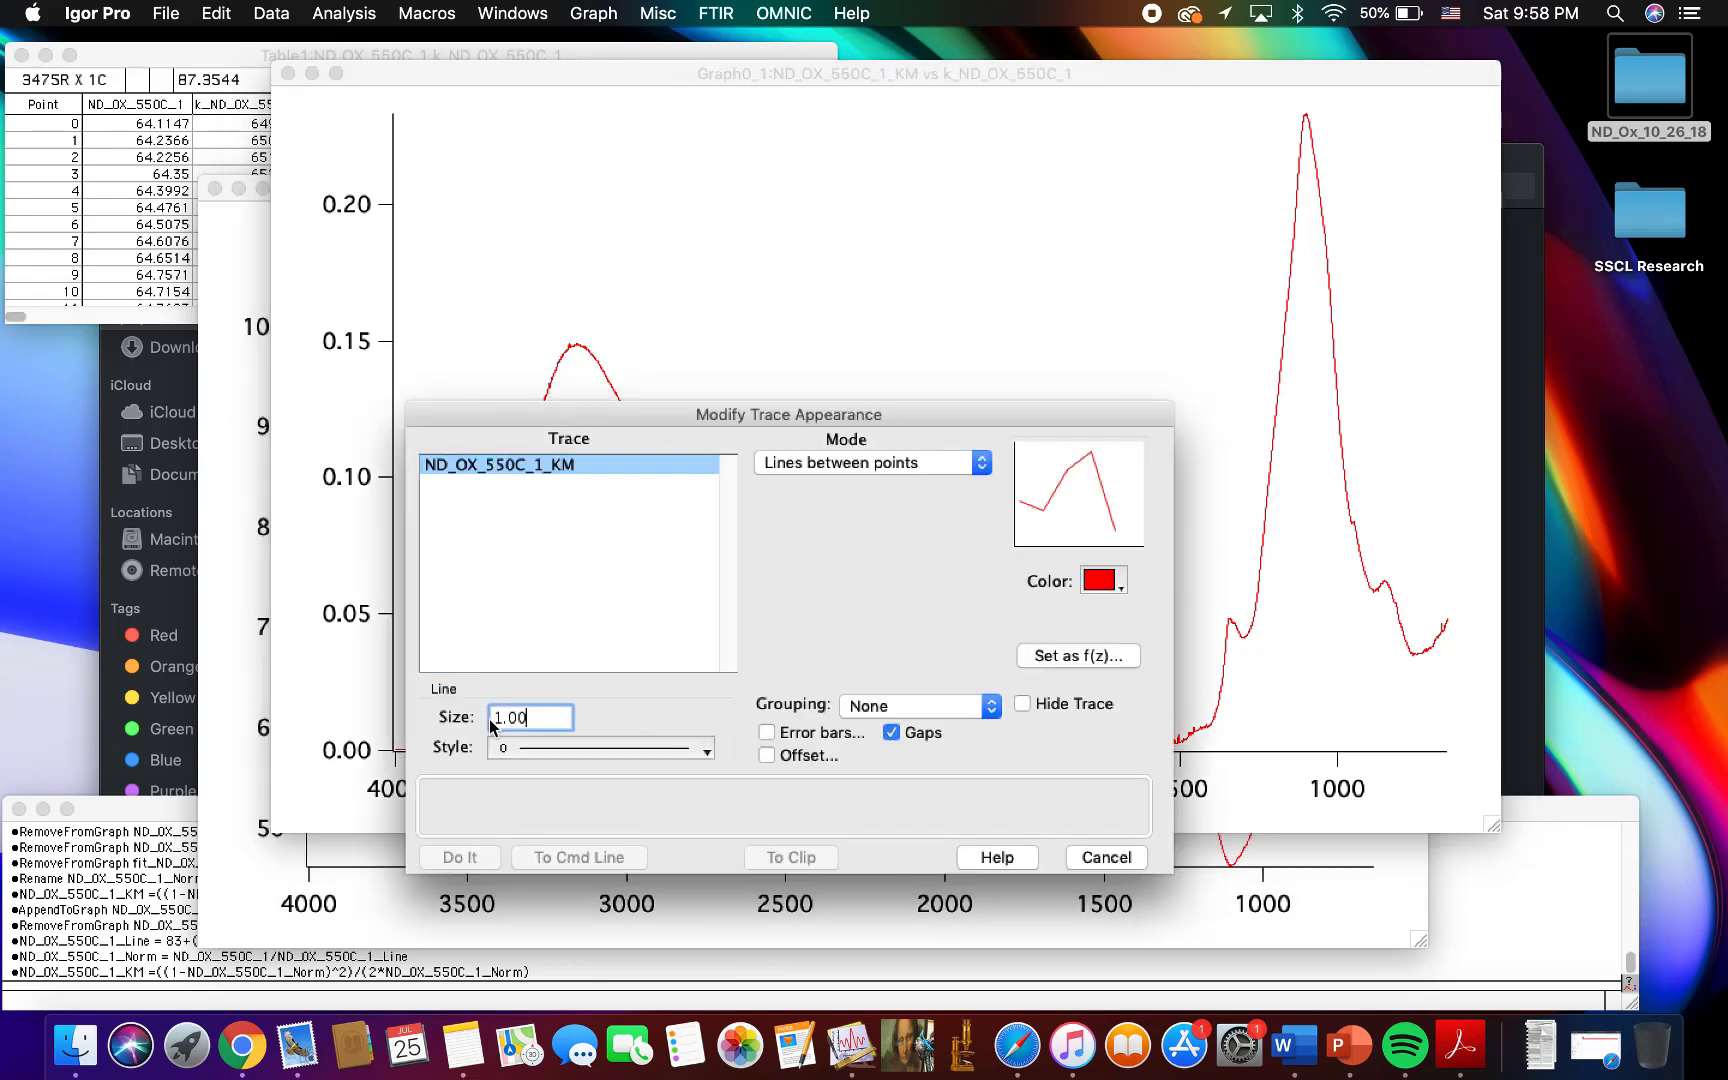
key("Delete")
type("2")
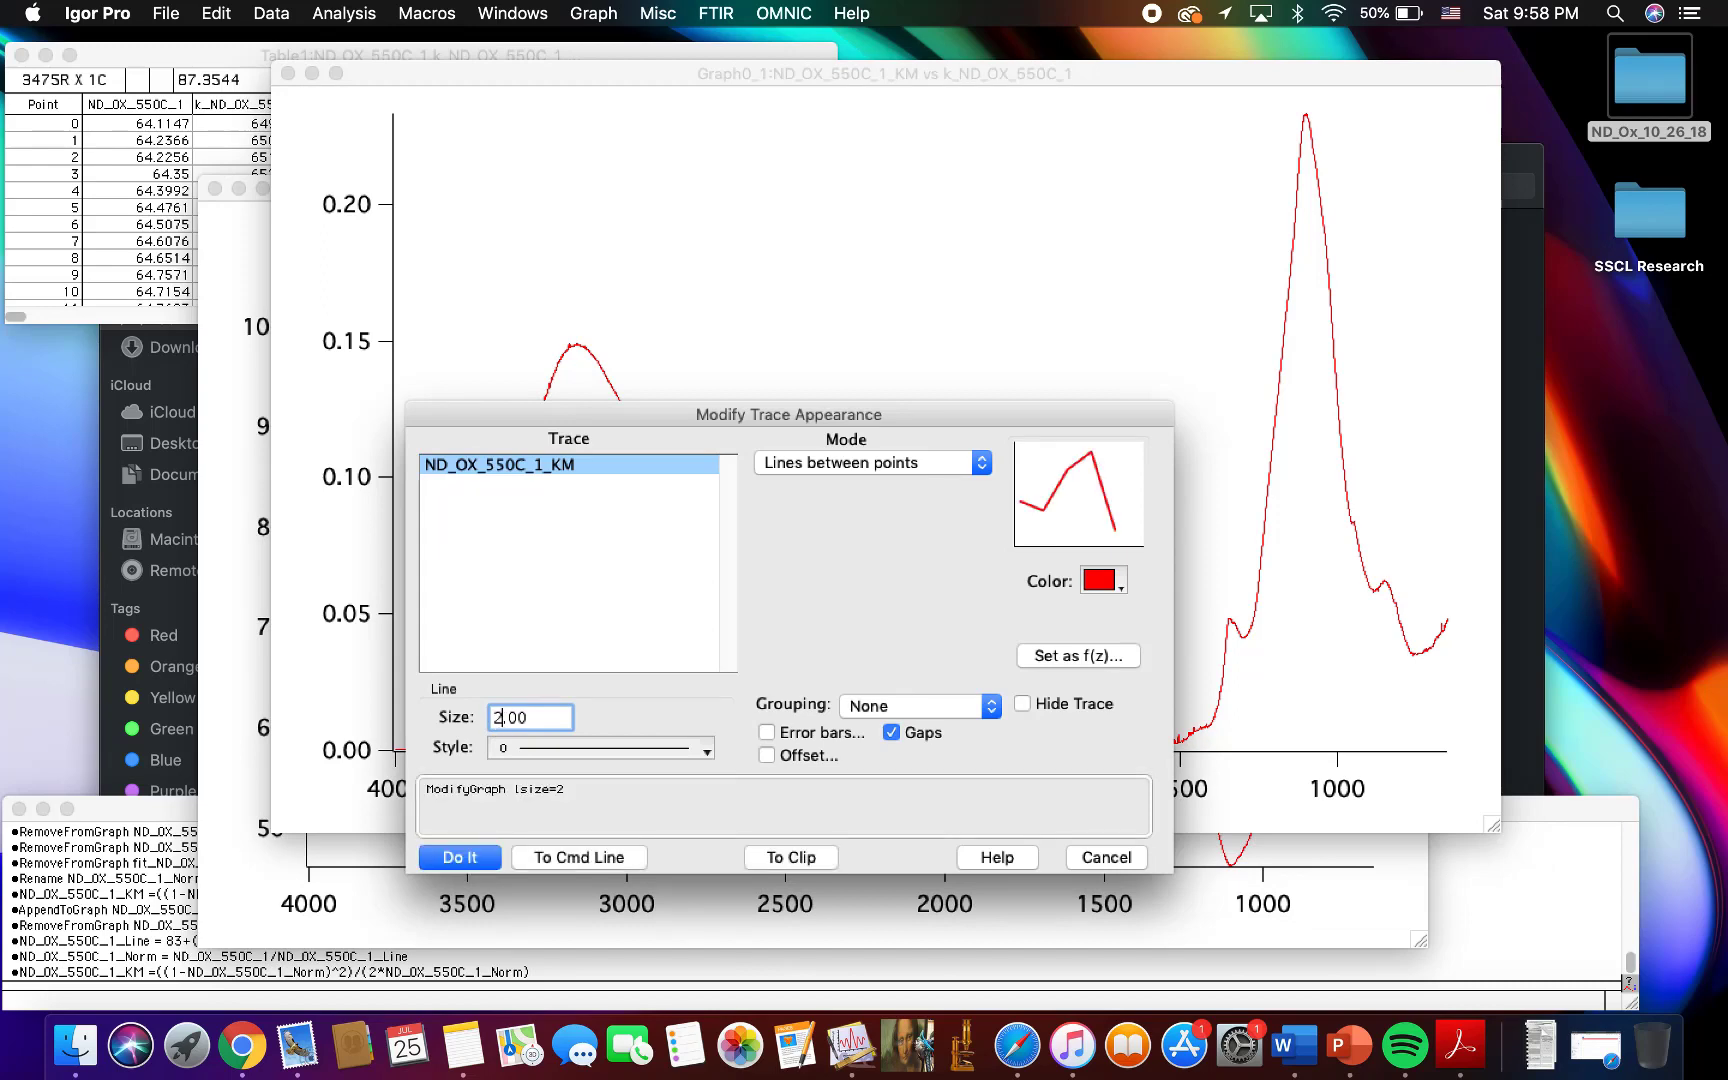
left_click(477, 857)
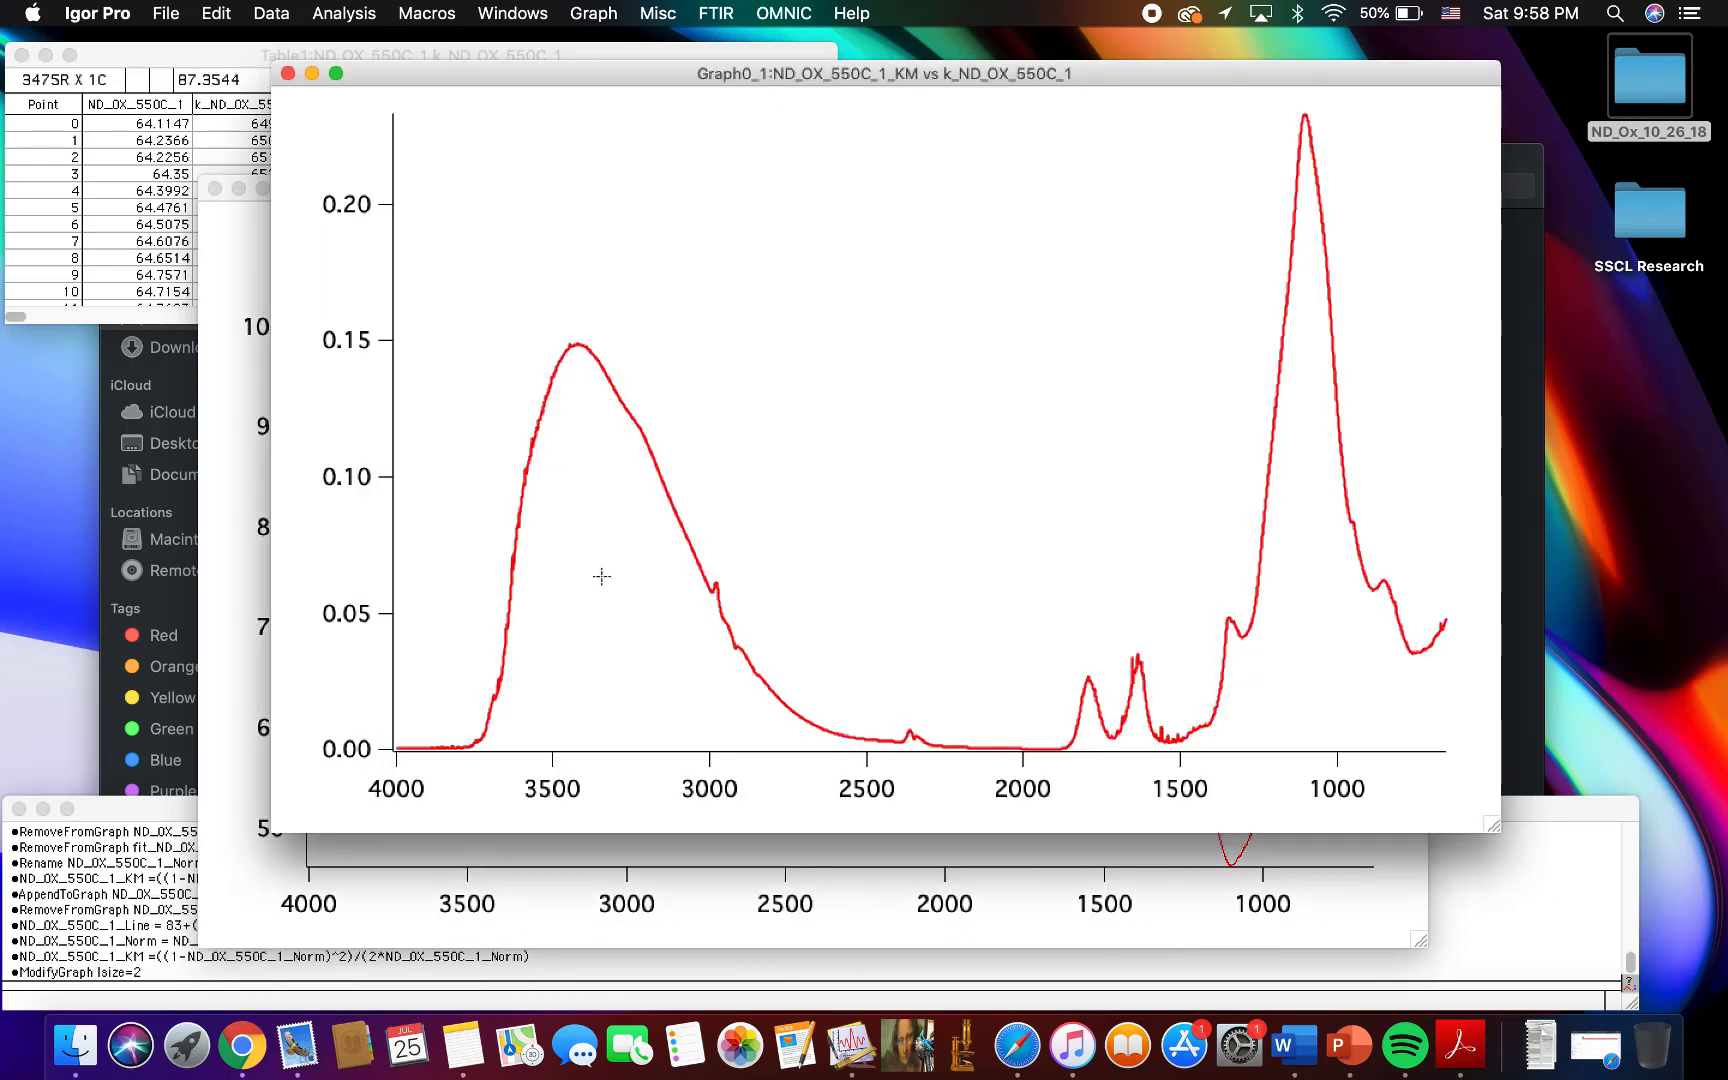
Step: Label the KM graph's left axis KM-Units, append the font size 36 code, apply it, and minimize the stray Mail window
double_click(325, 478)
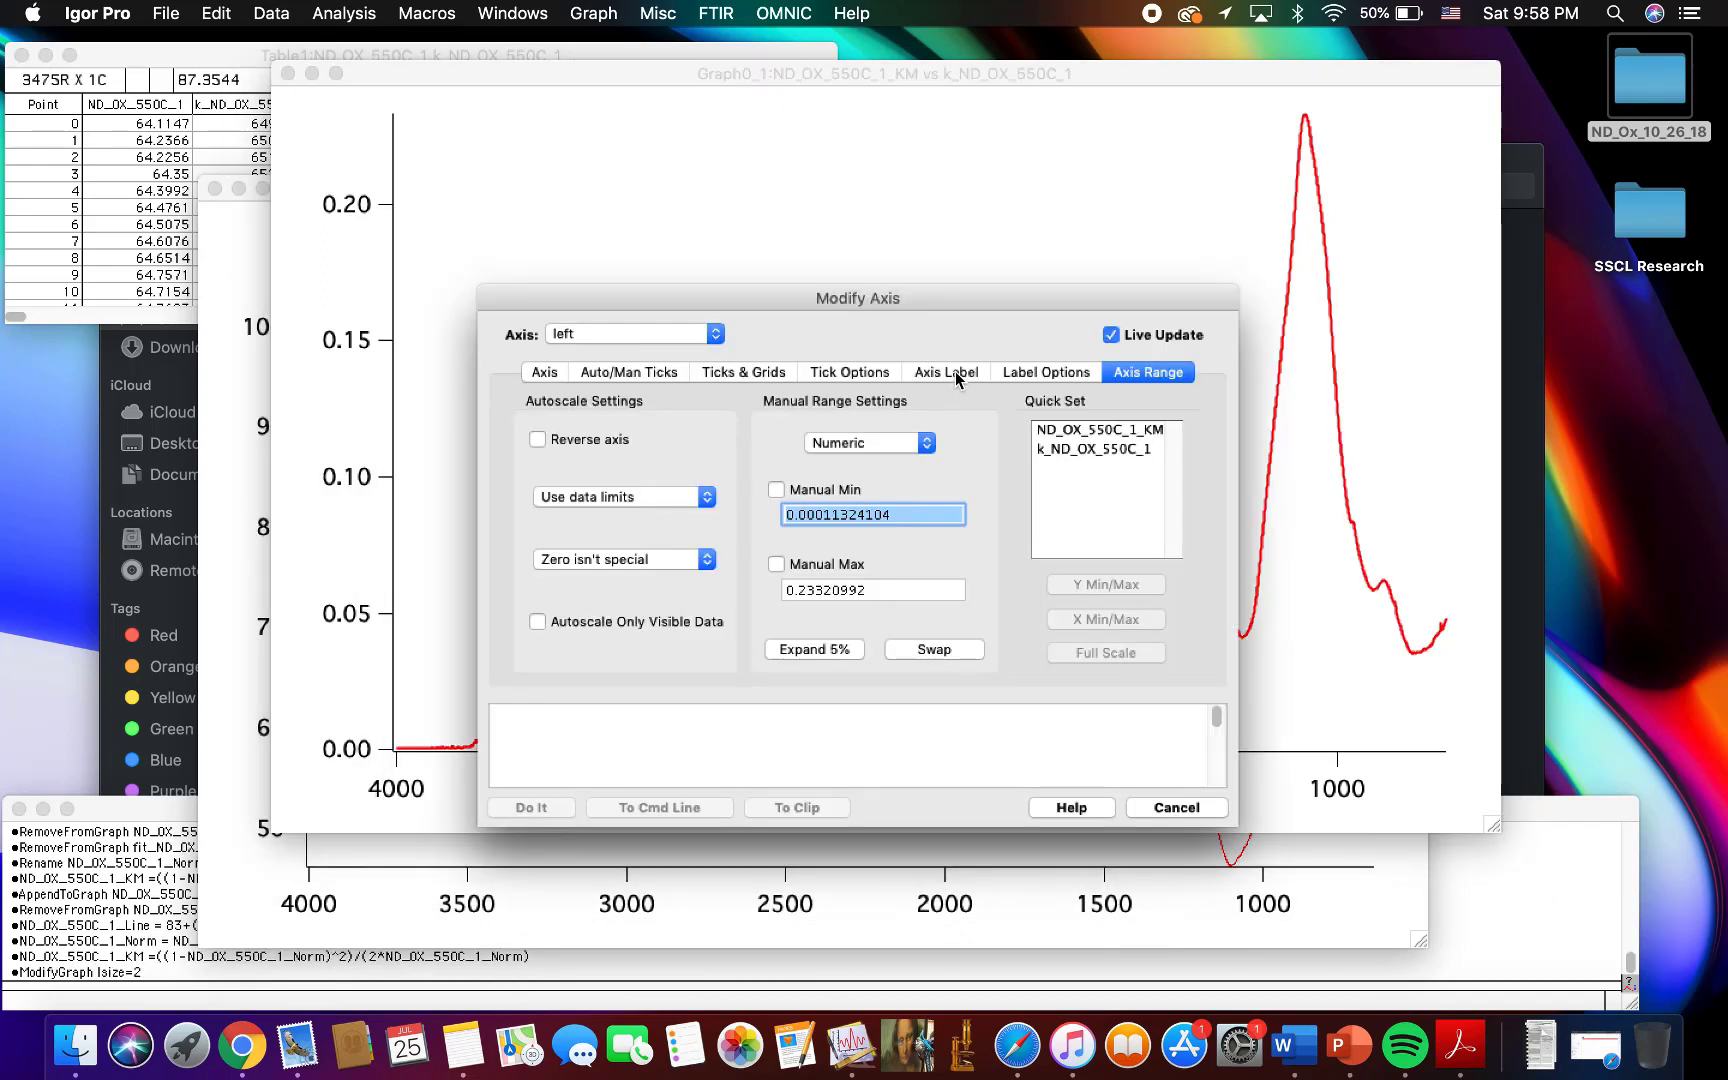
left_click(1003, 373)
left_click(946, 371)
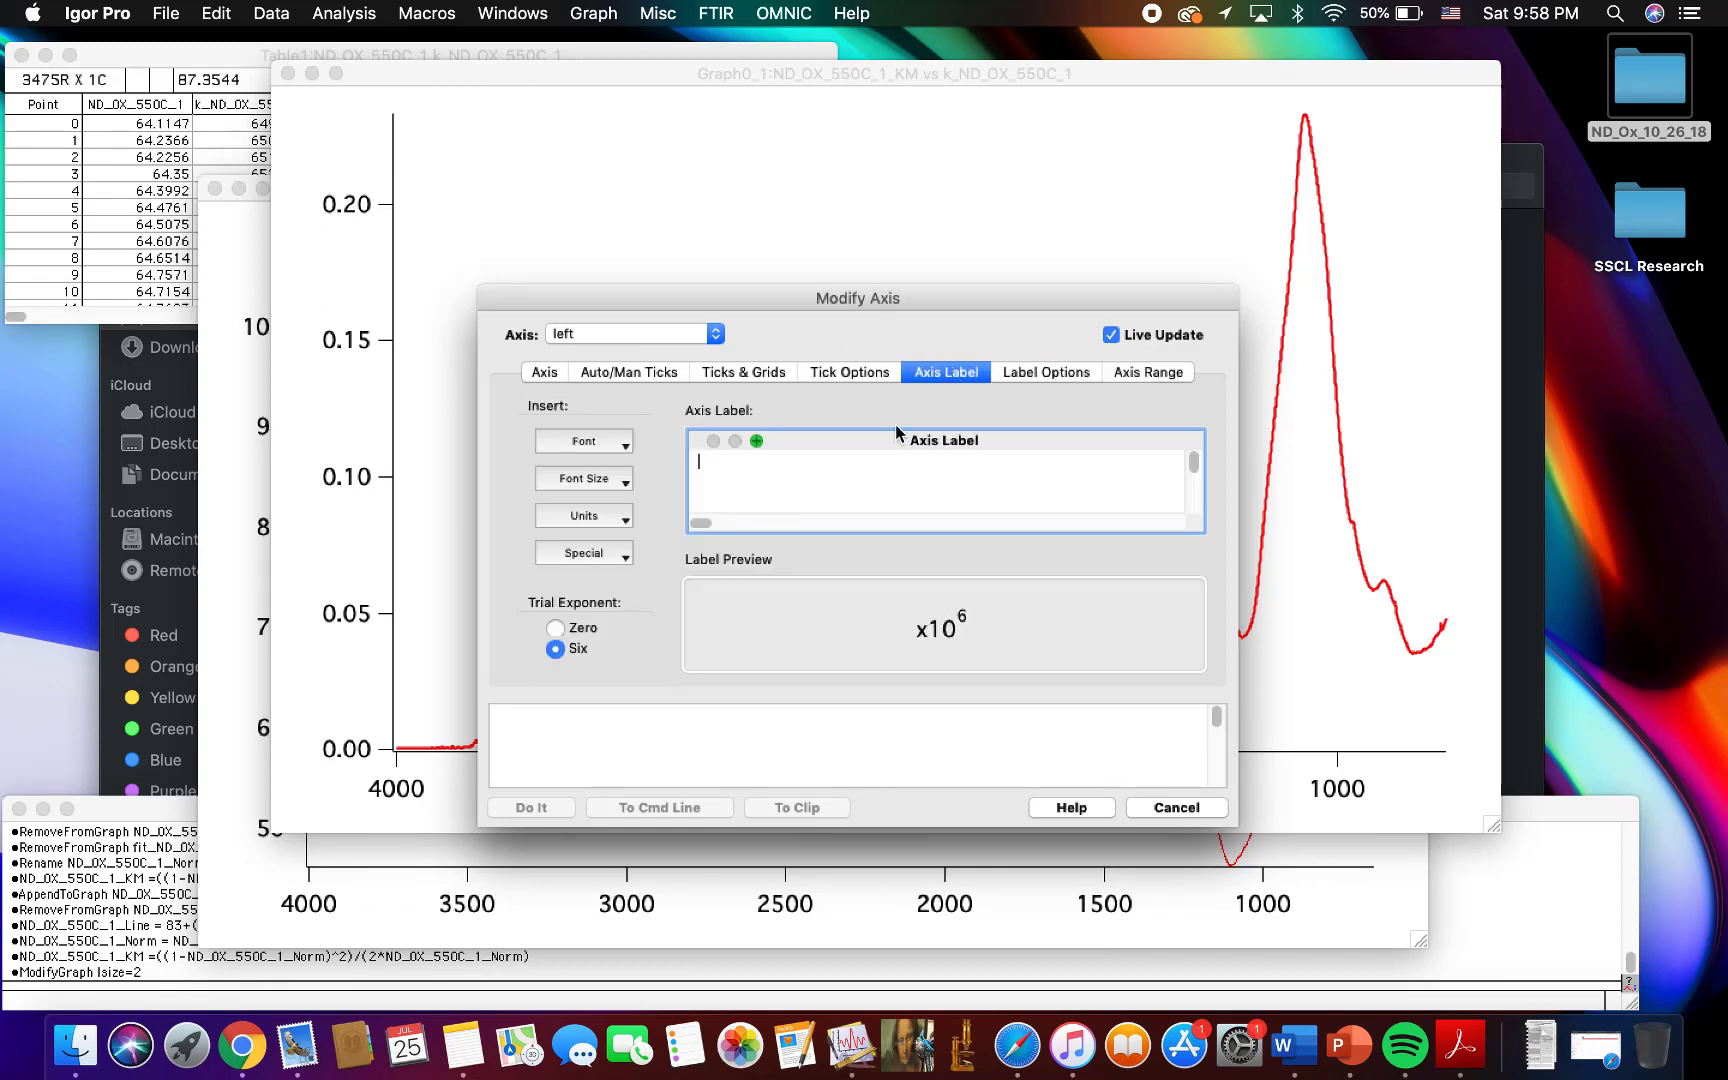
type("K")
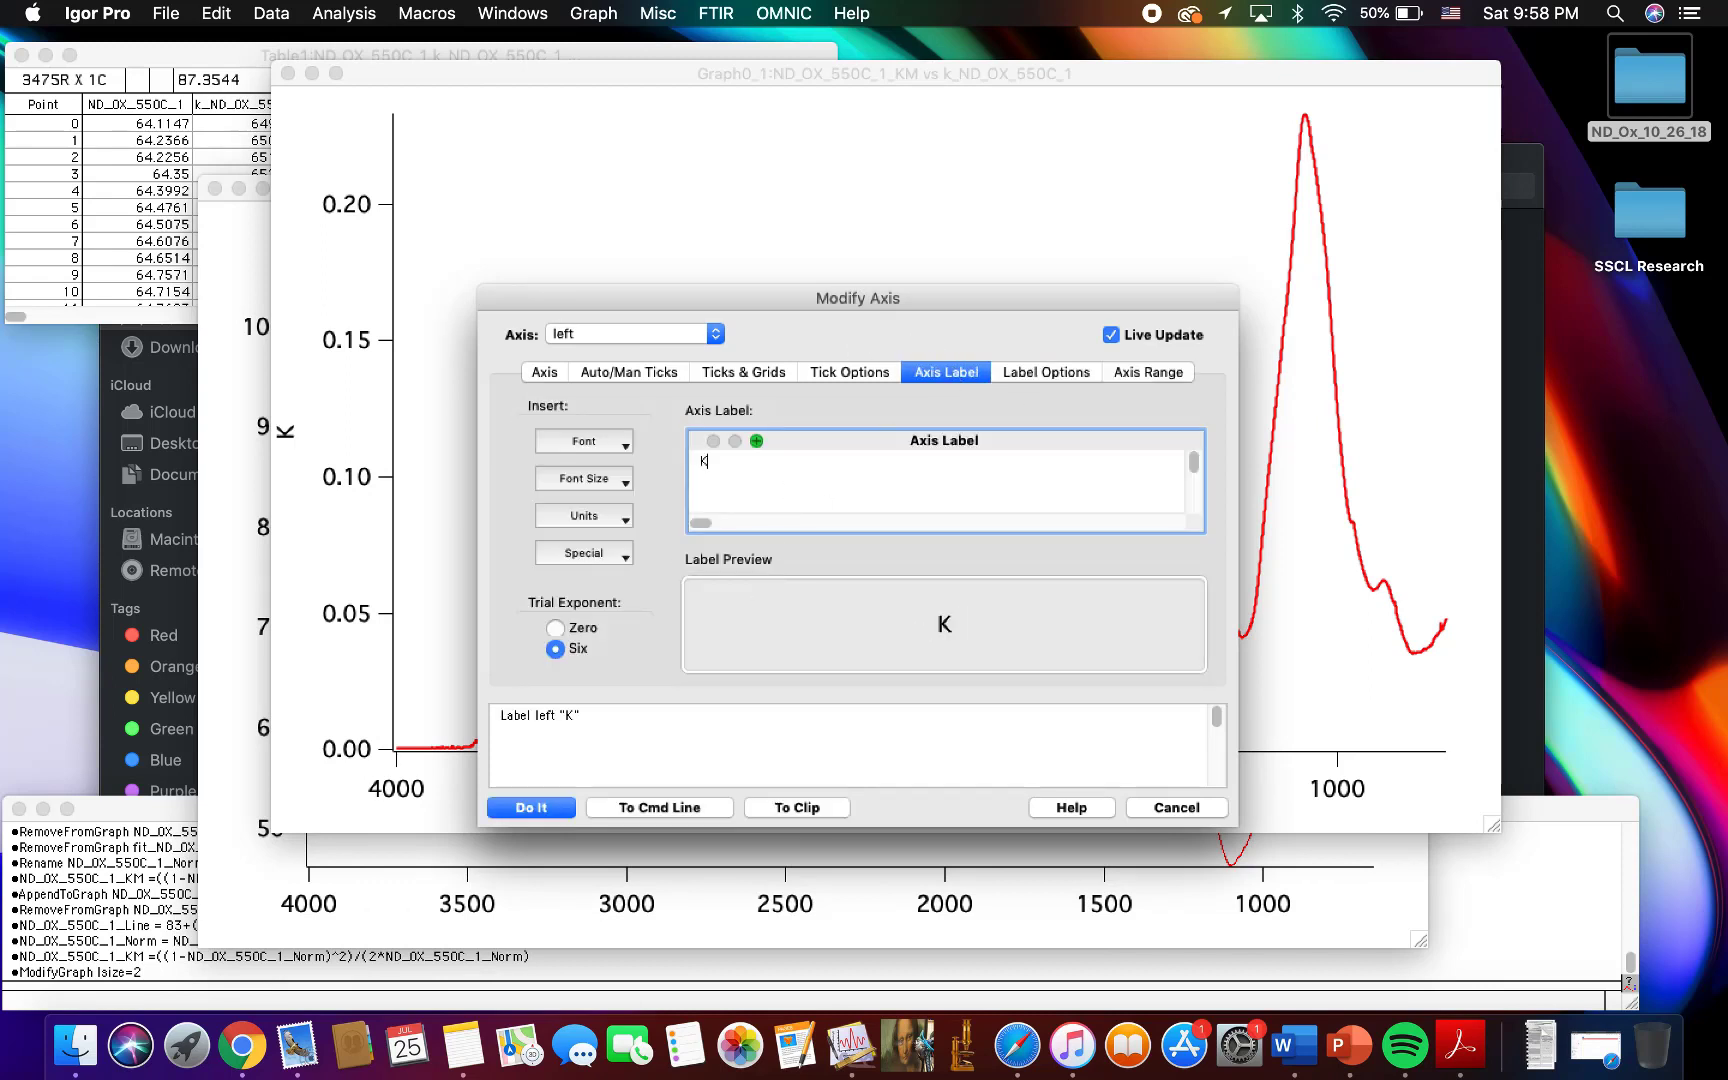
type("M-")
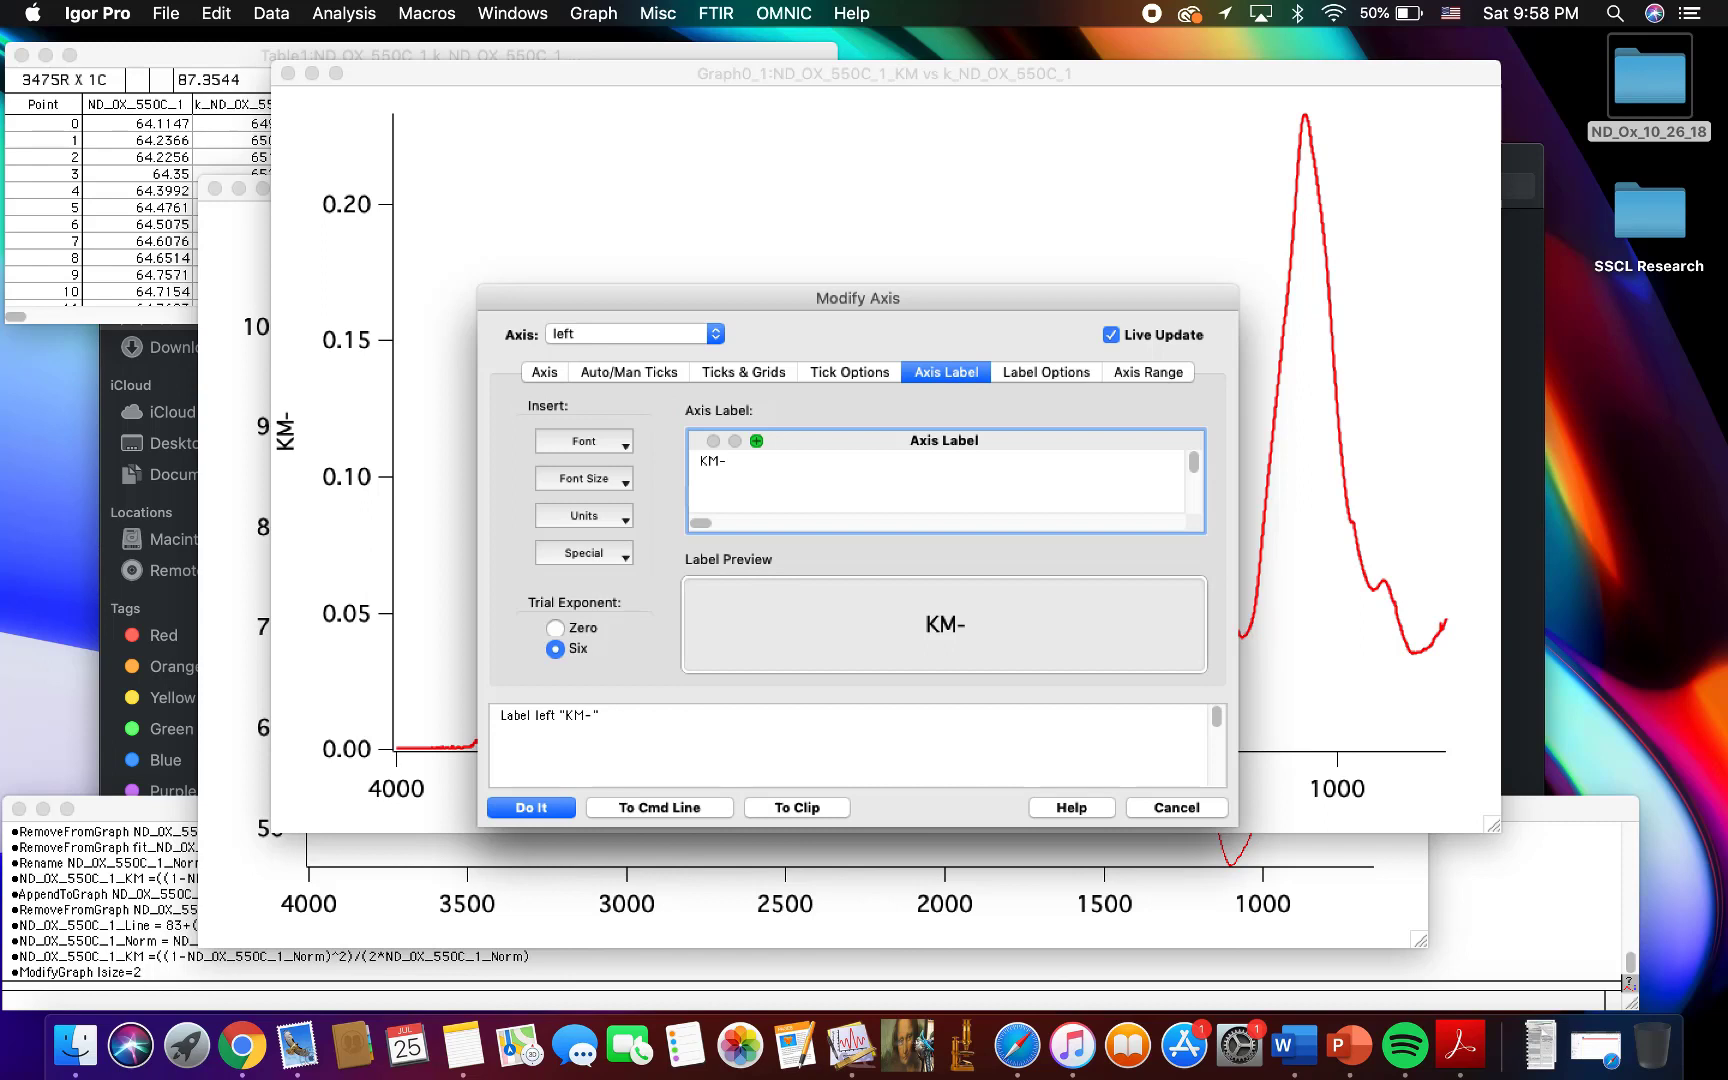
type("Units")
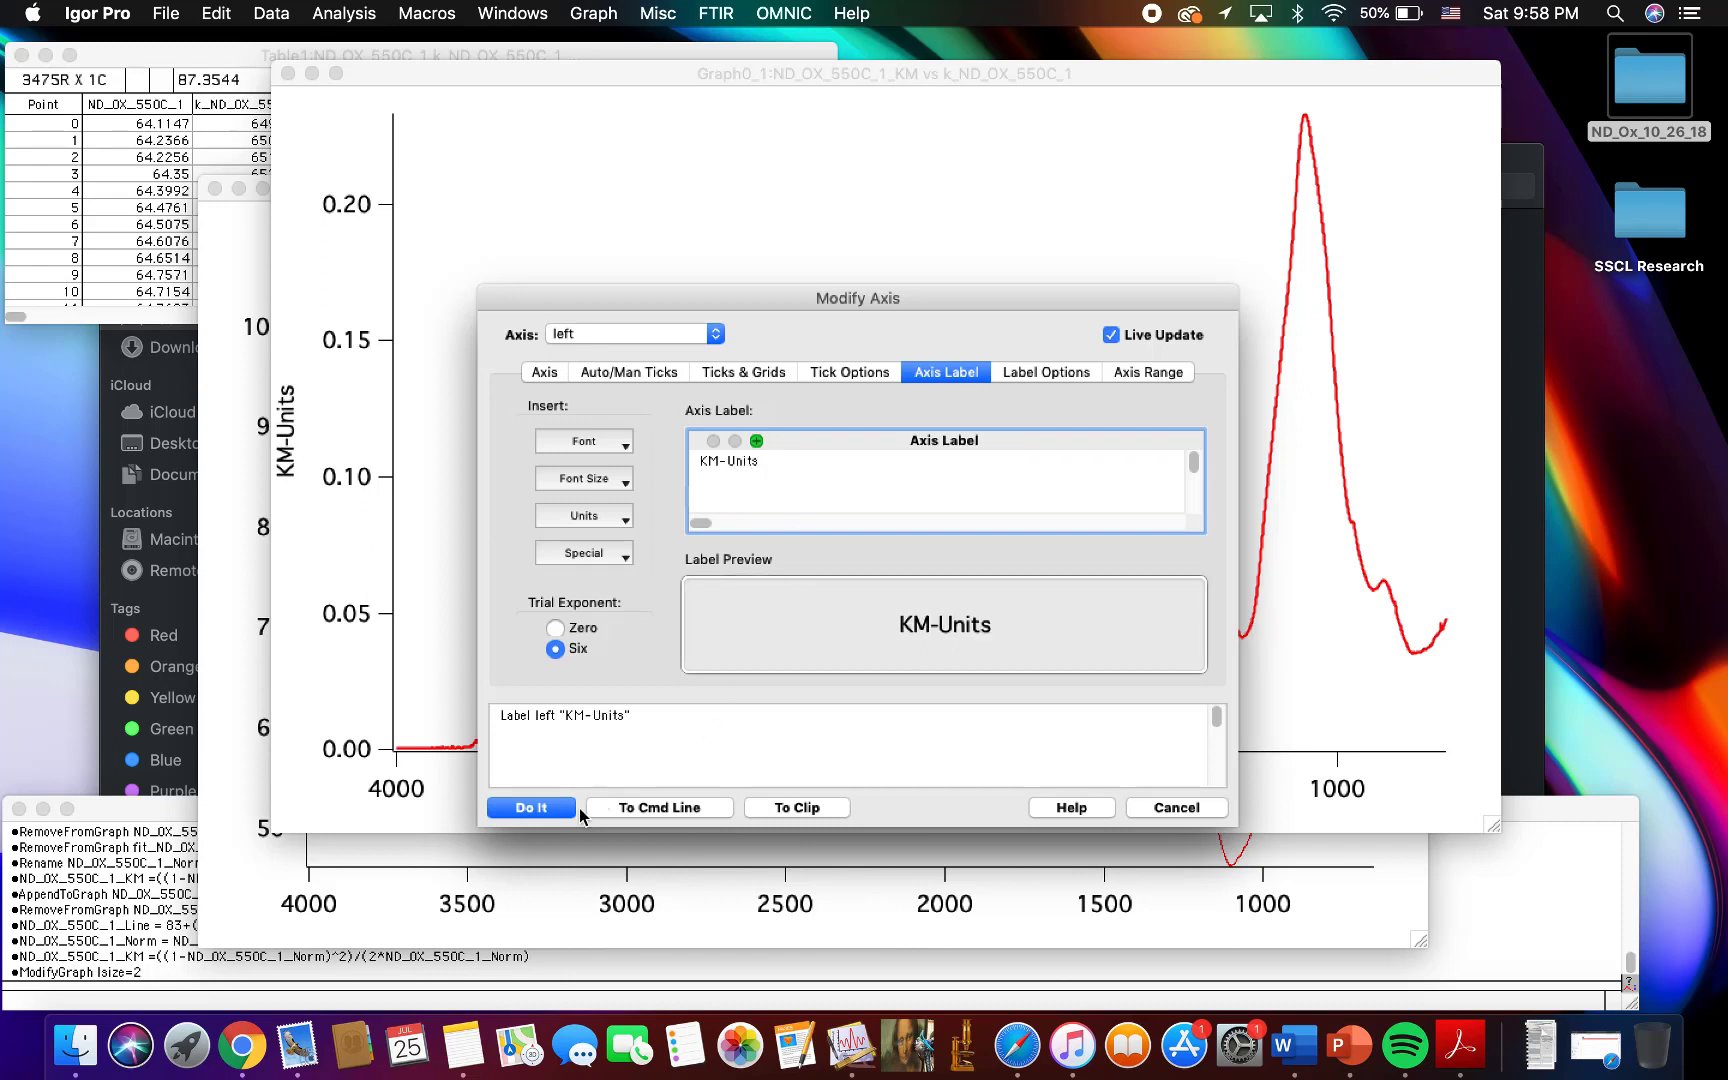
left_click(578, 481)
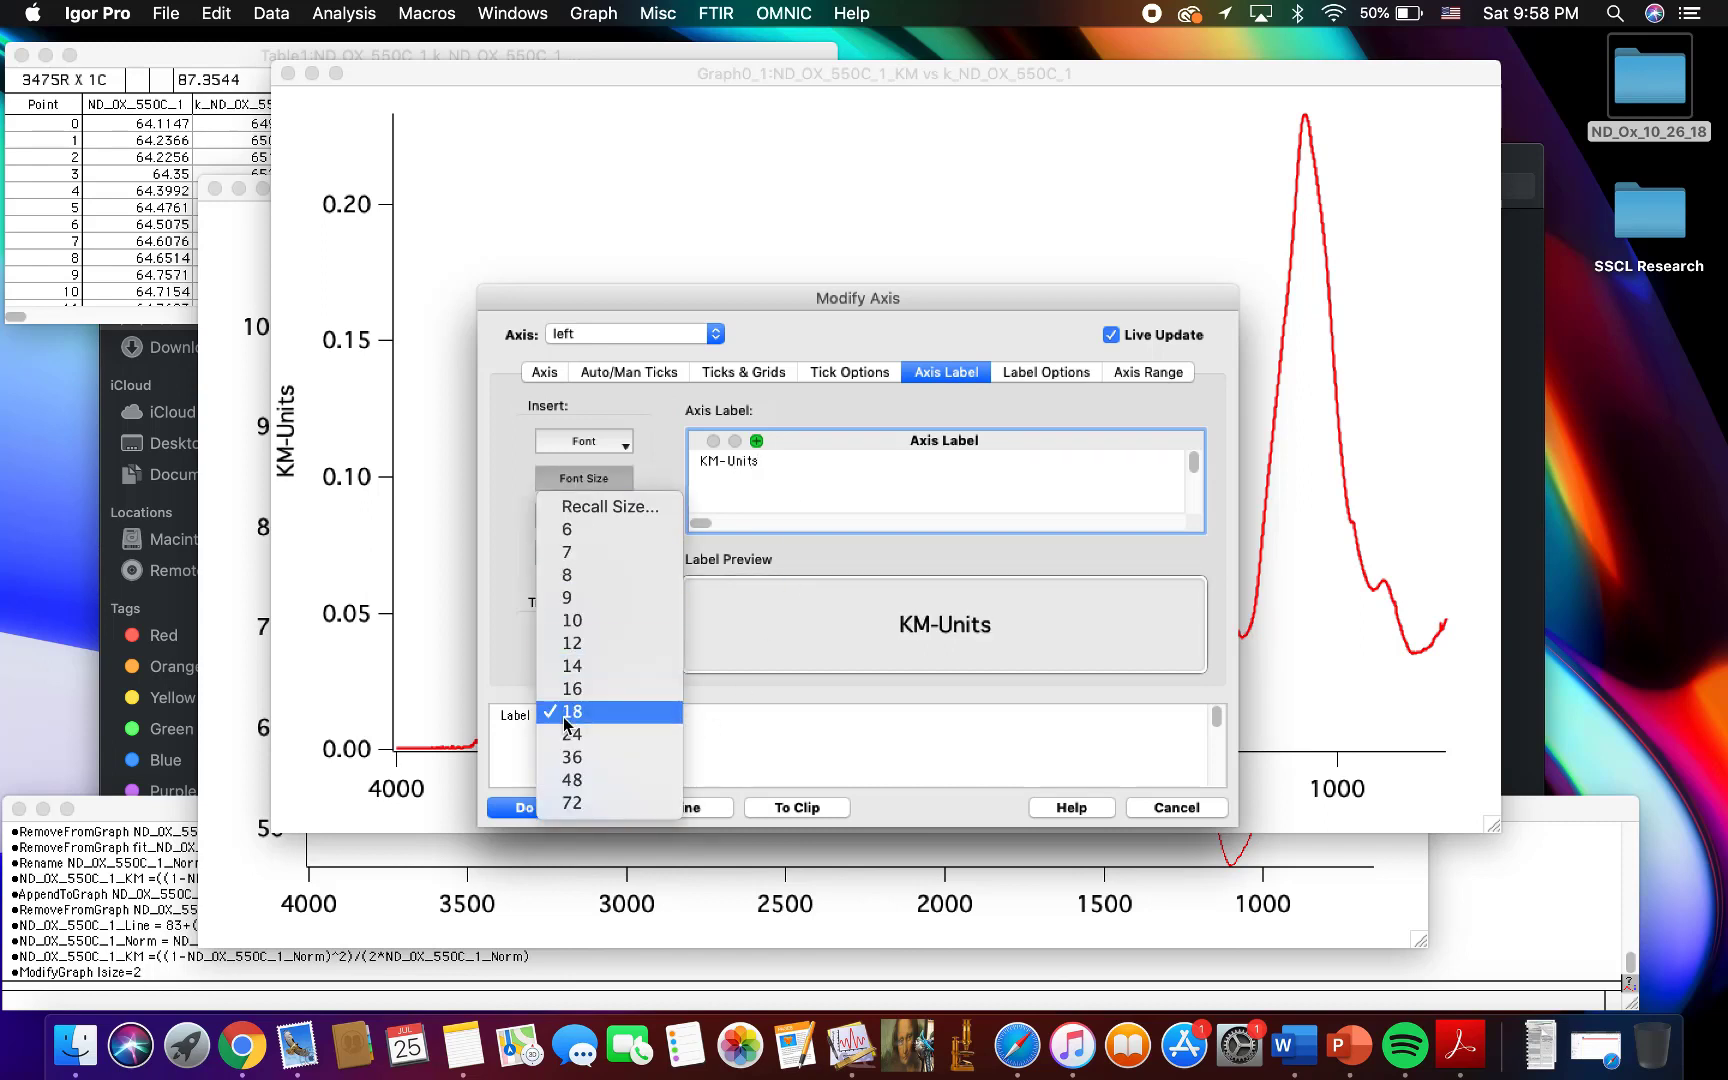
left_click(571, 757)
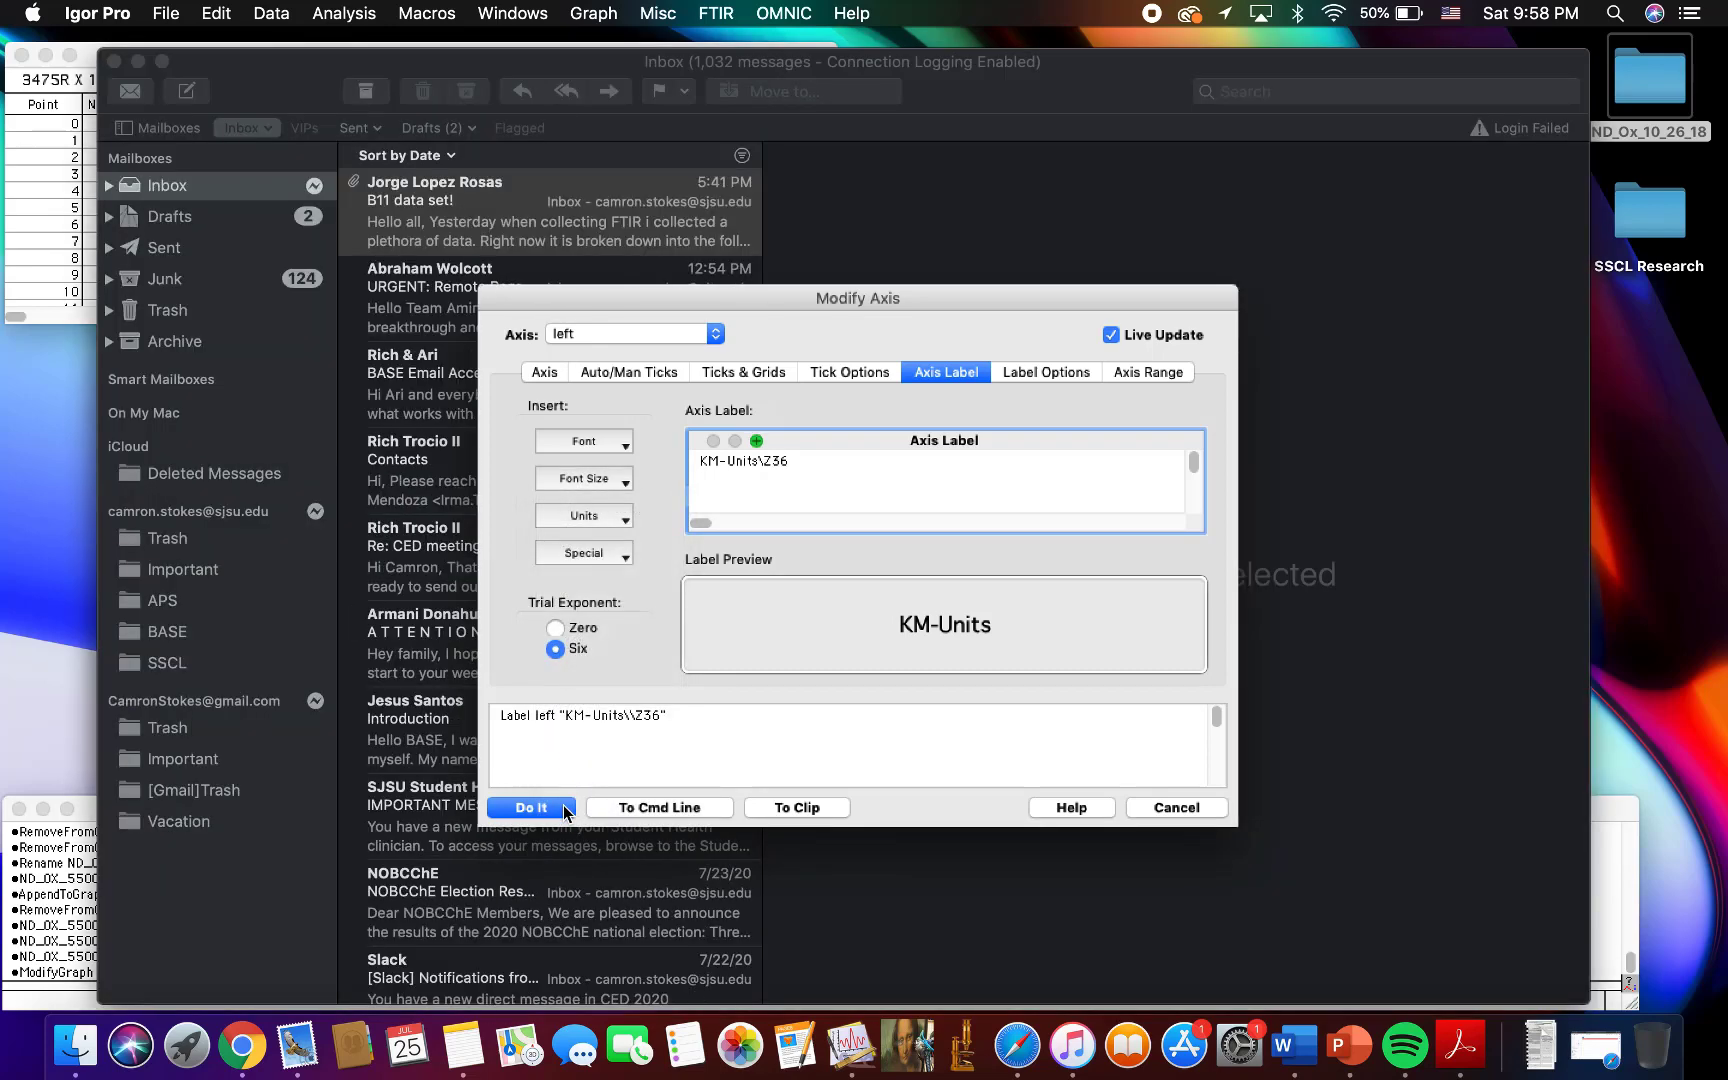
left_click(531, 807)
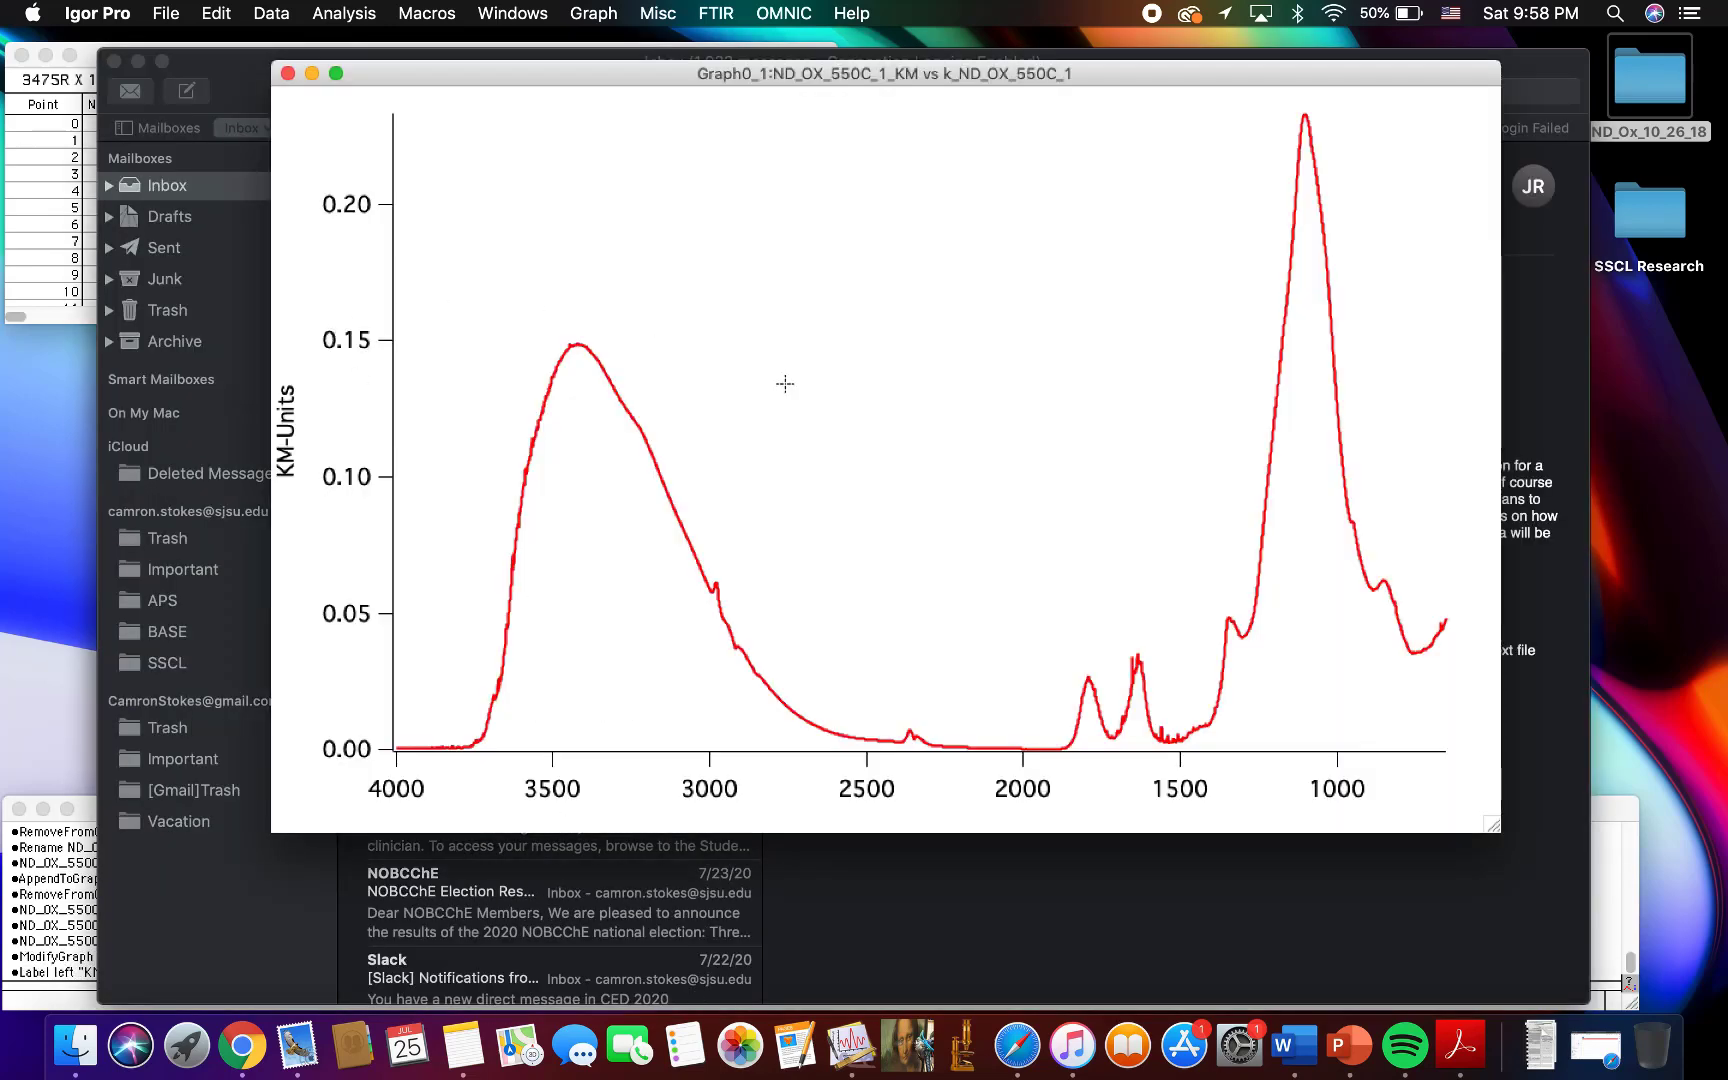
left_click(138, 61)
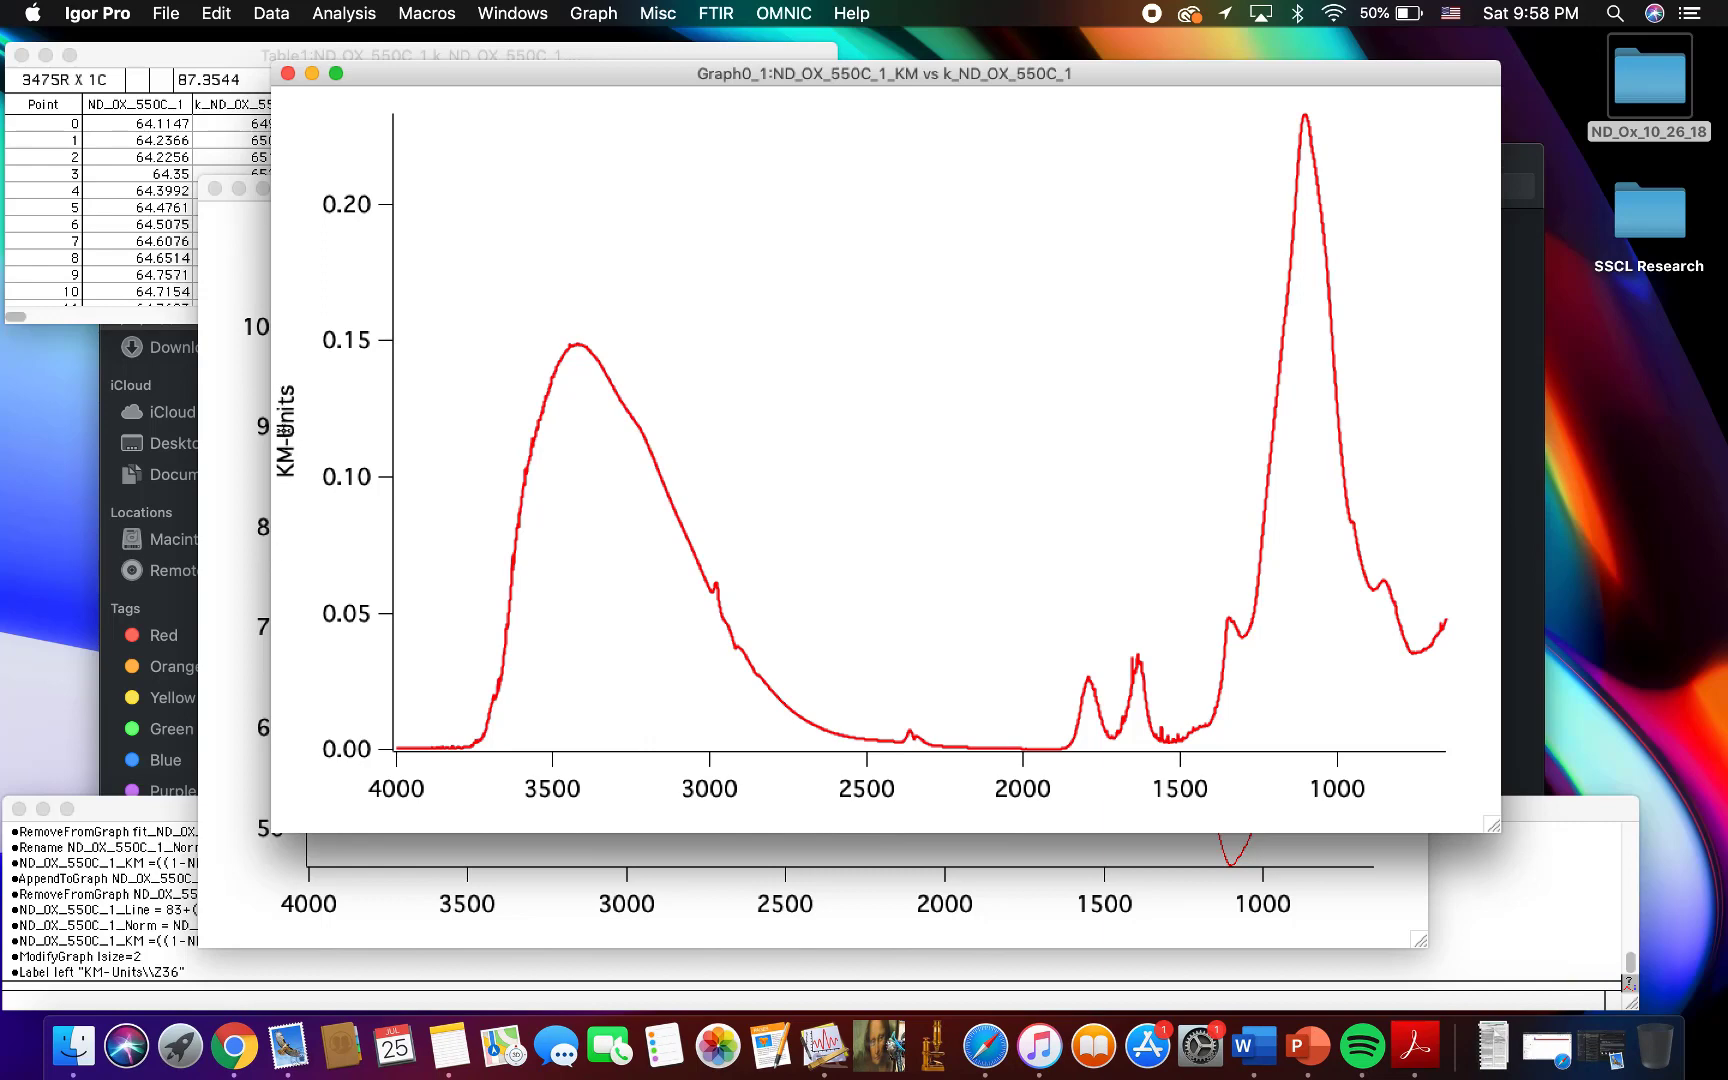
Step: Turn on minor ticks for the bottom axis, set its mirror to No ticks, and apply the changes
double_click(727, 795)
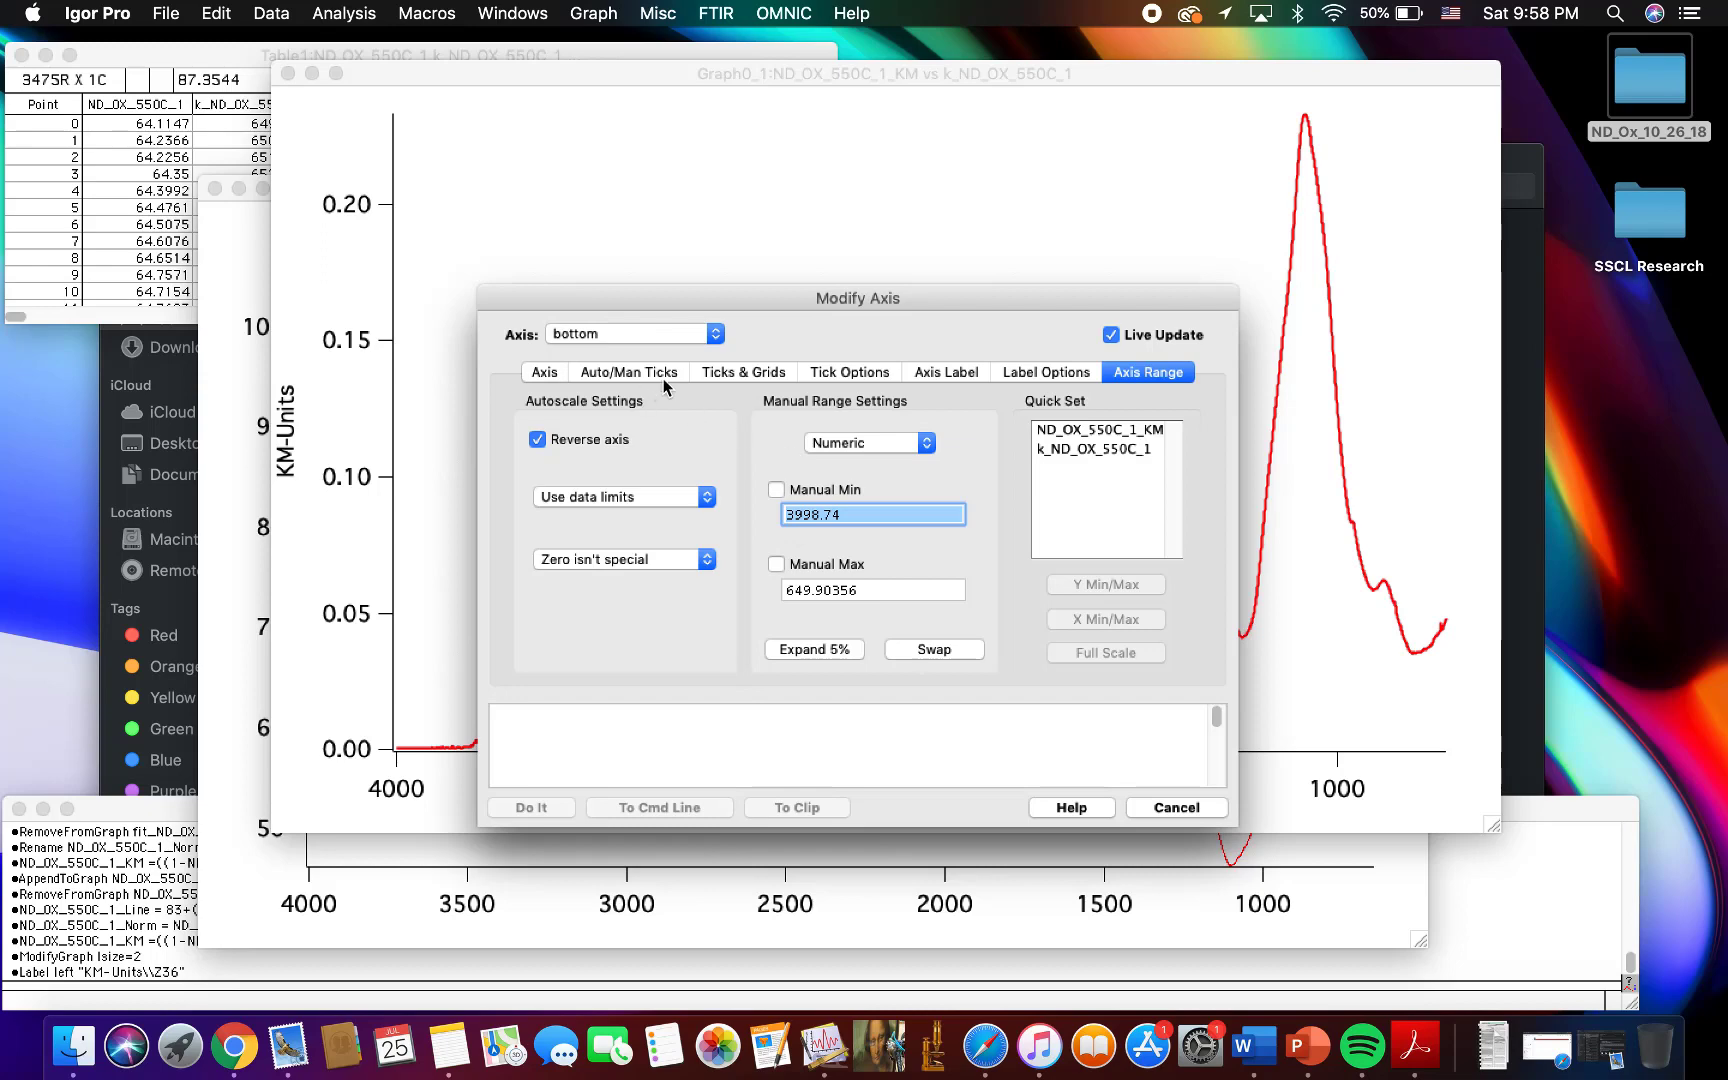
left_click(708, 374)
left_click(625, 374)
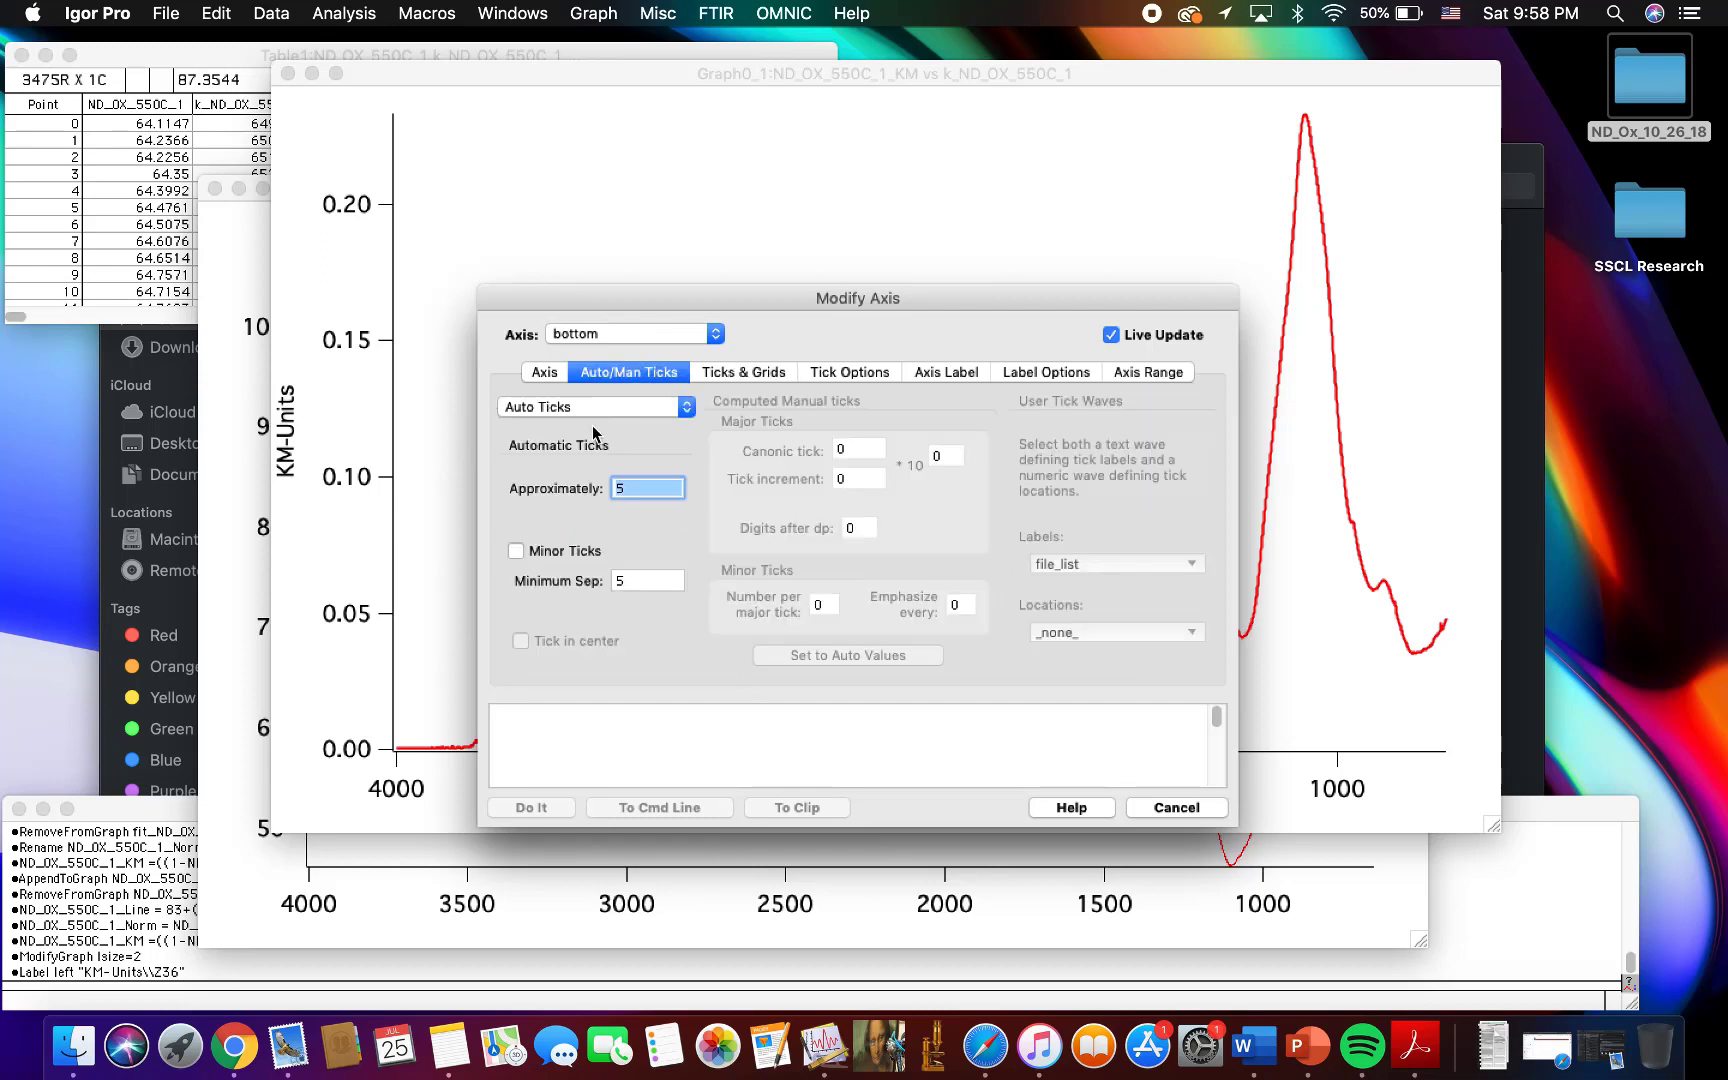
left_click(532, 552)
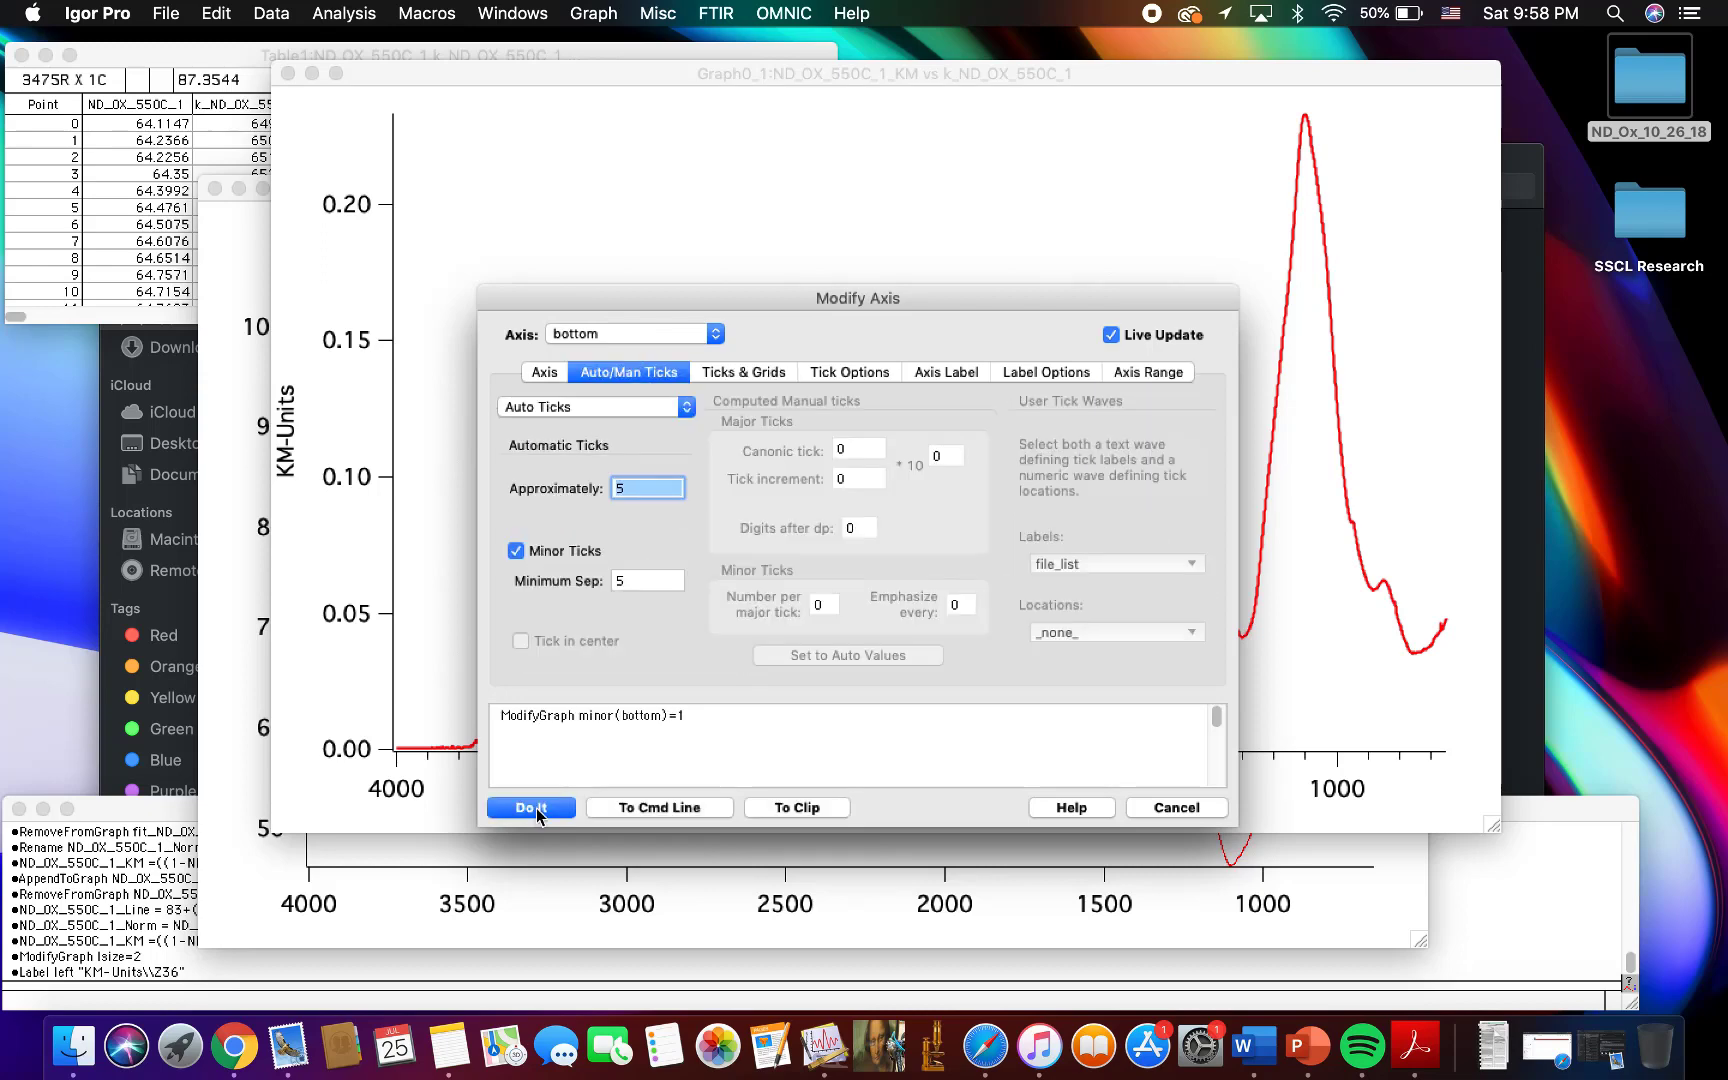
left_click(543, 372)
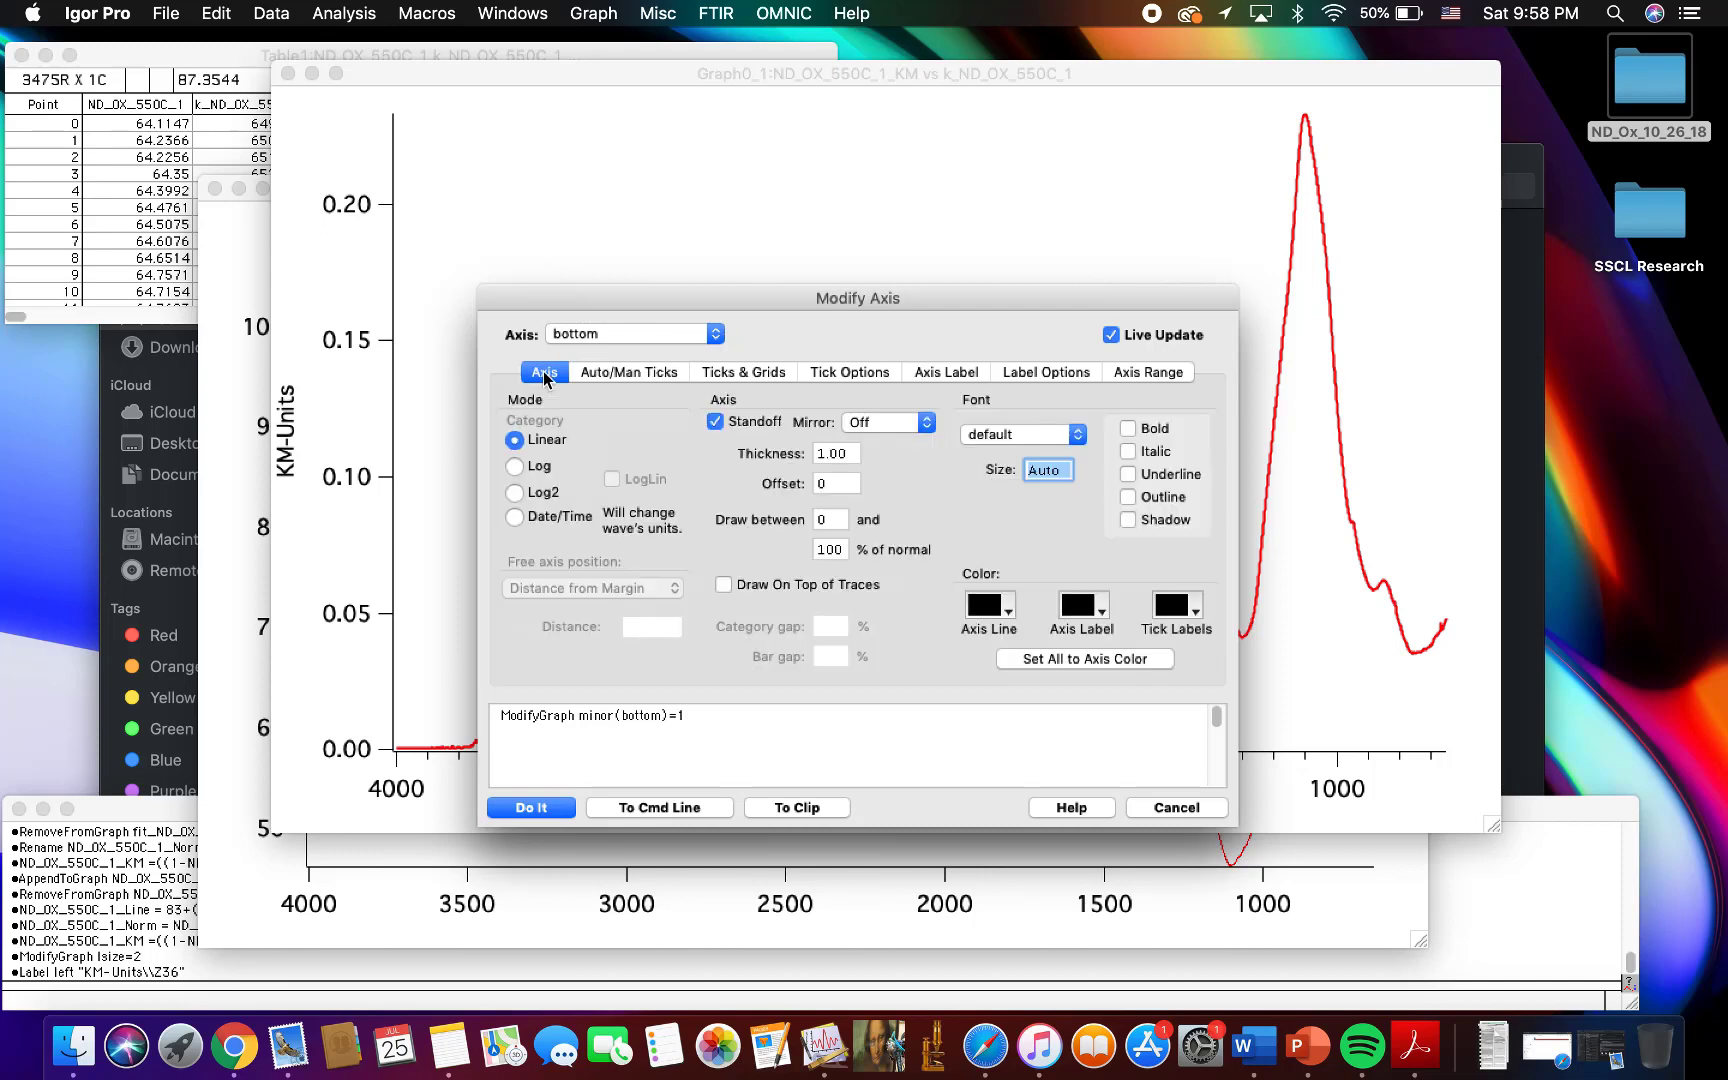
left_click(905, 424)
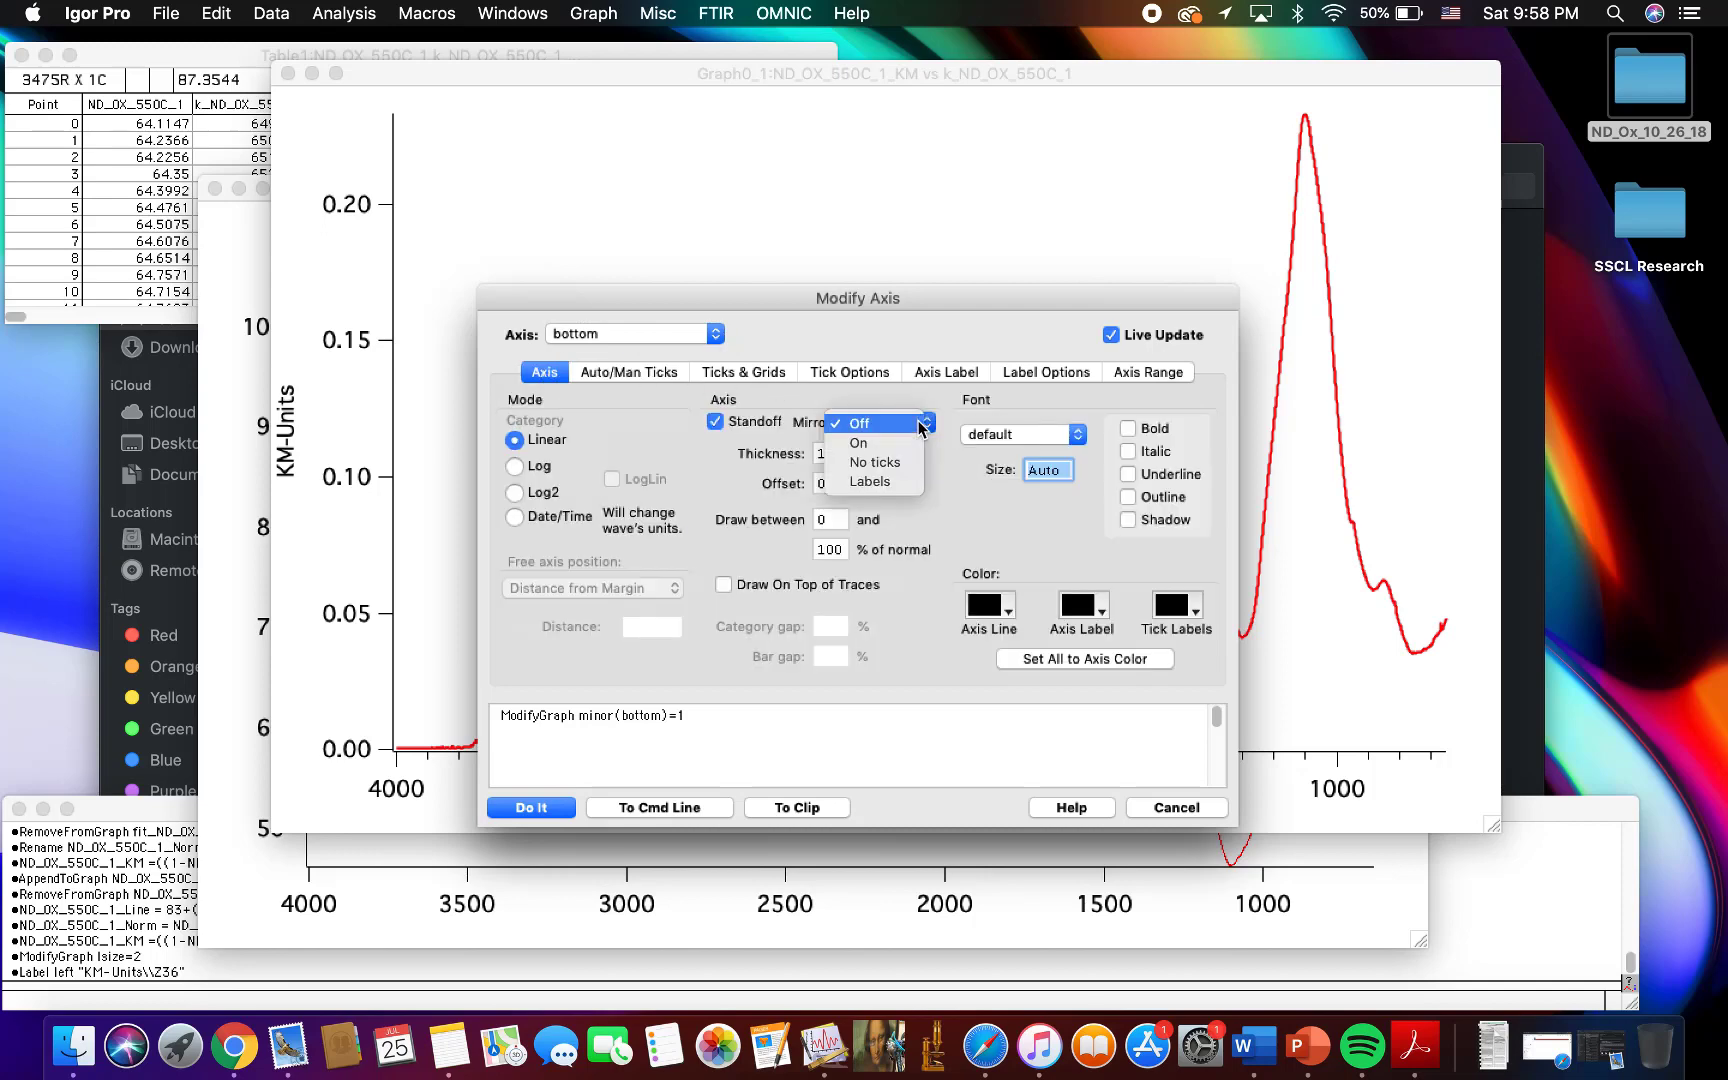
left_click(888, 462)
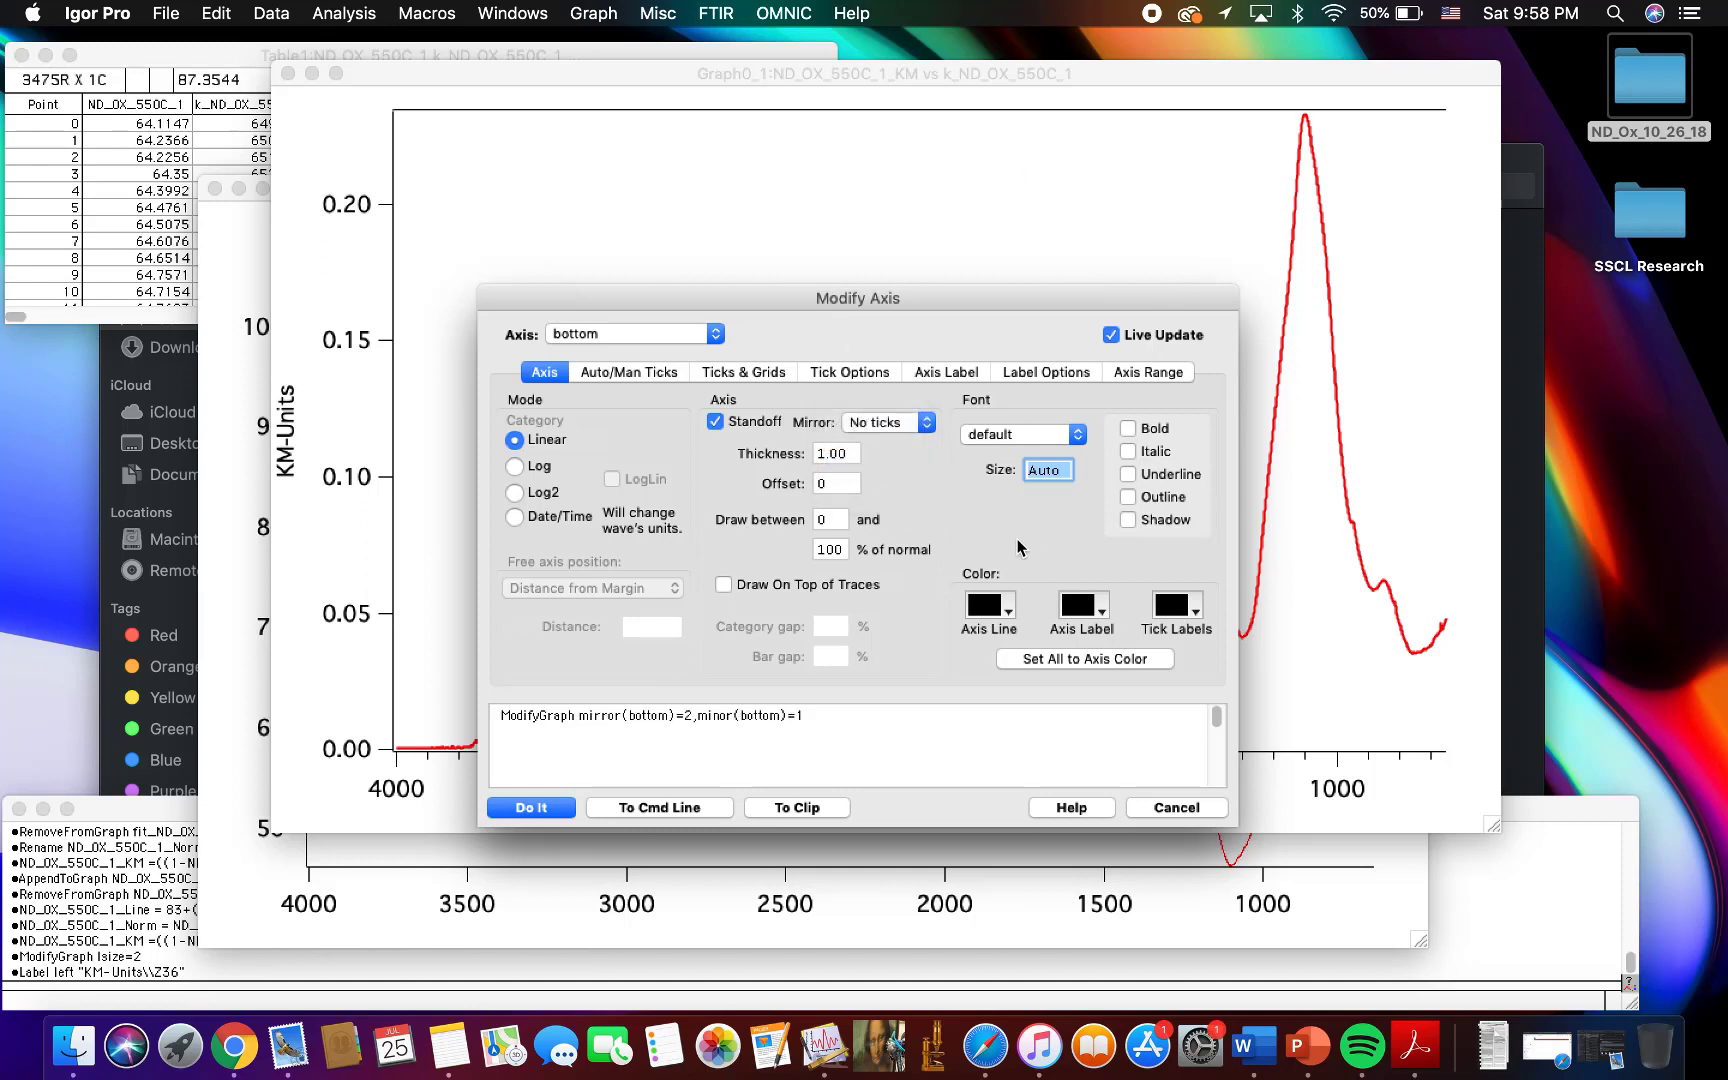
left_click(511, 815)
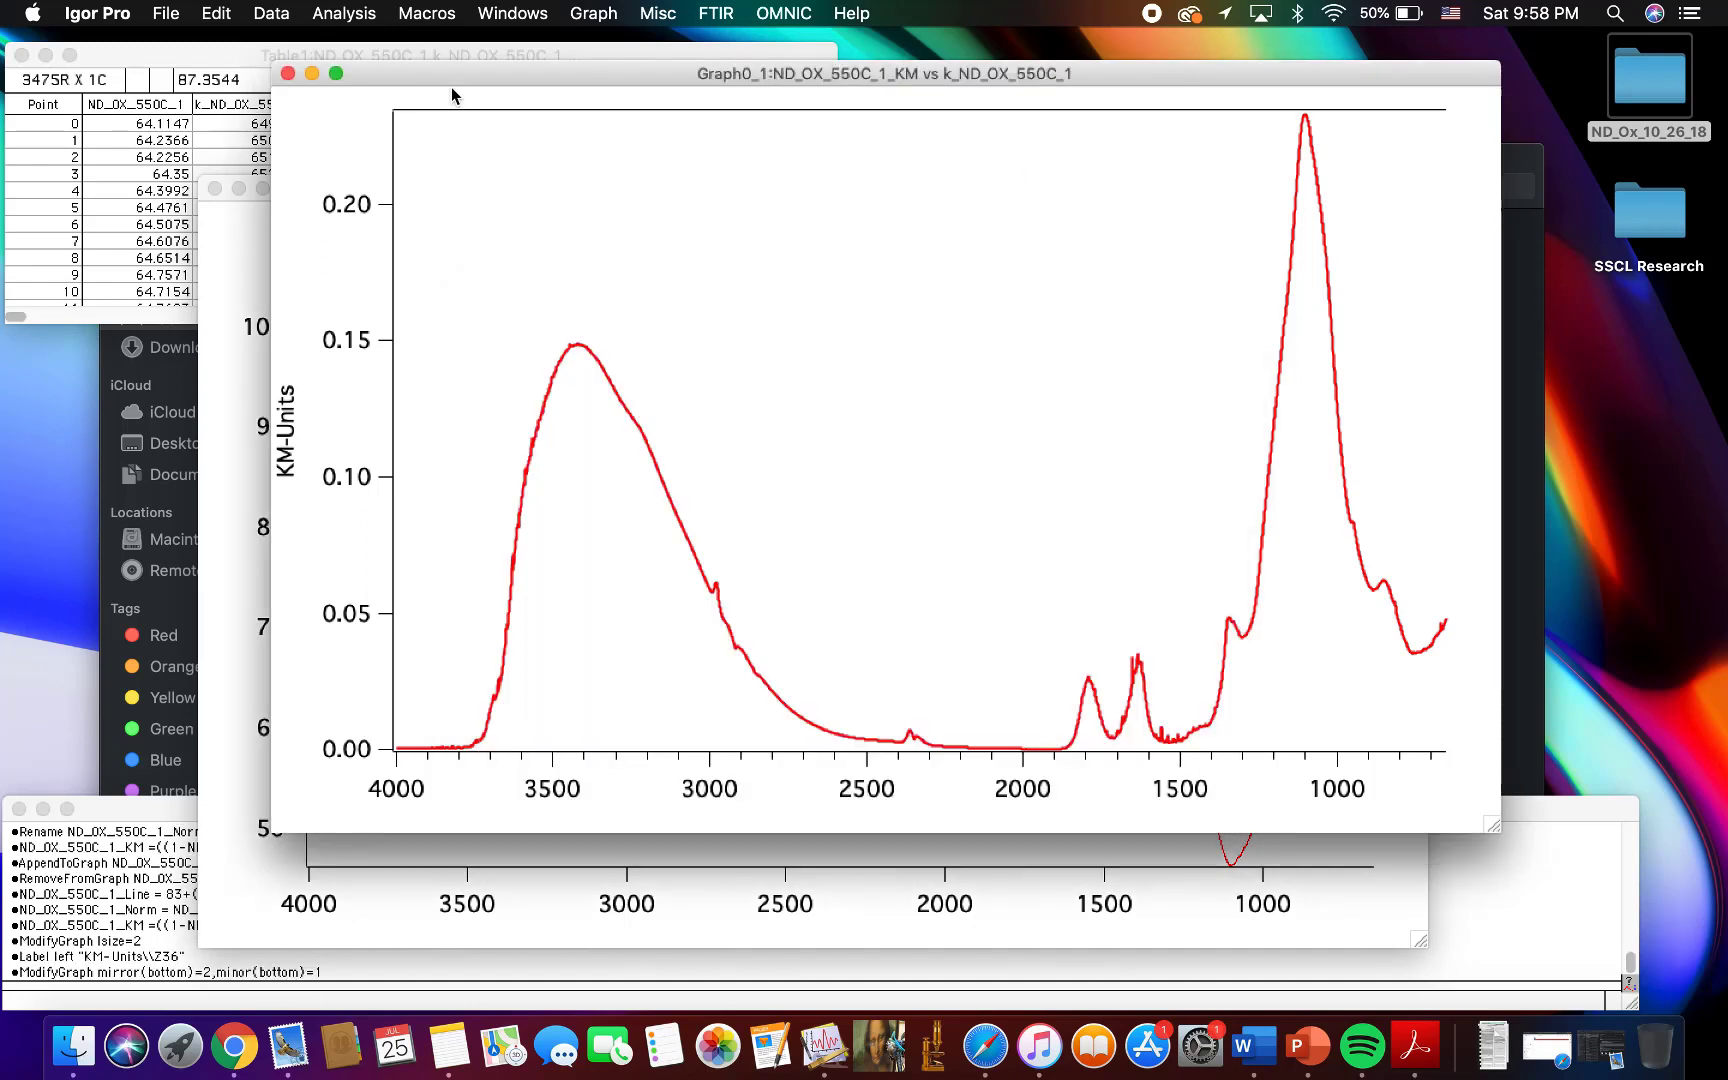
Step: Enter "Wavenumbers cm" as the label of the bottom axis
double_click(864, 798)
left_click(970, 373)
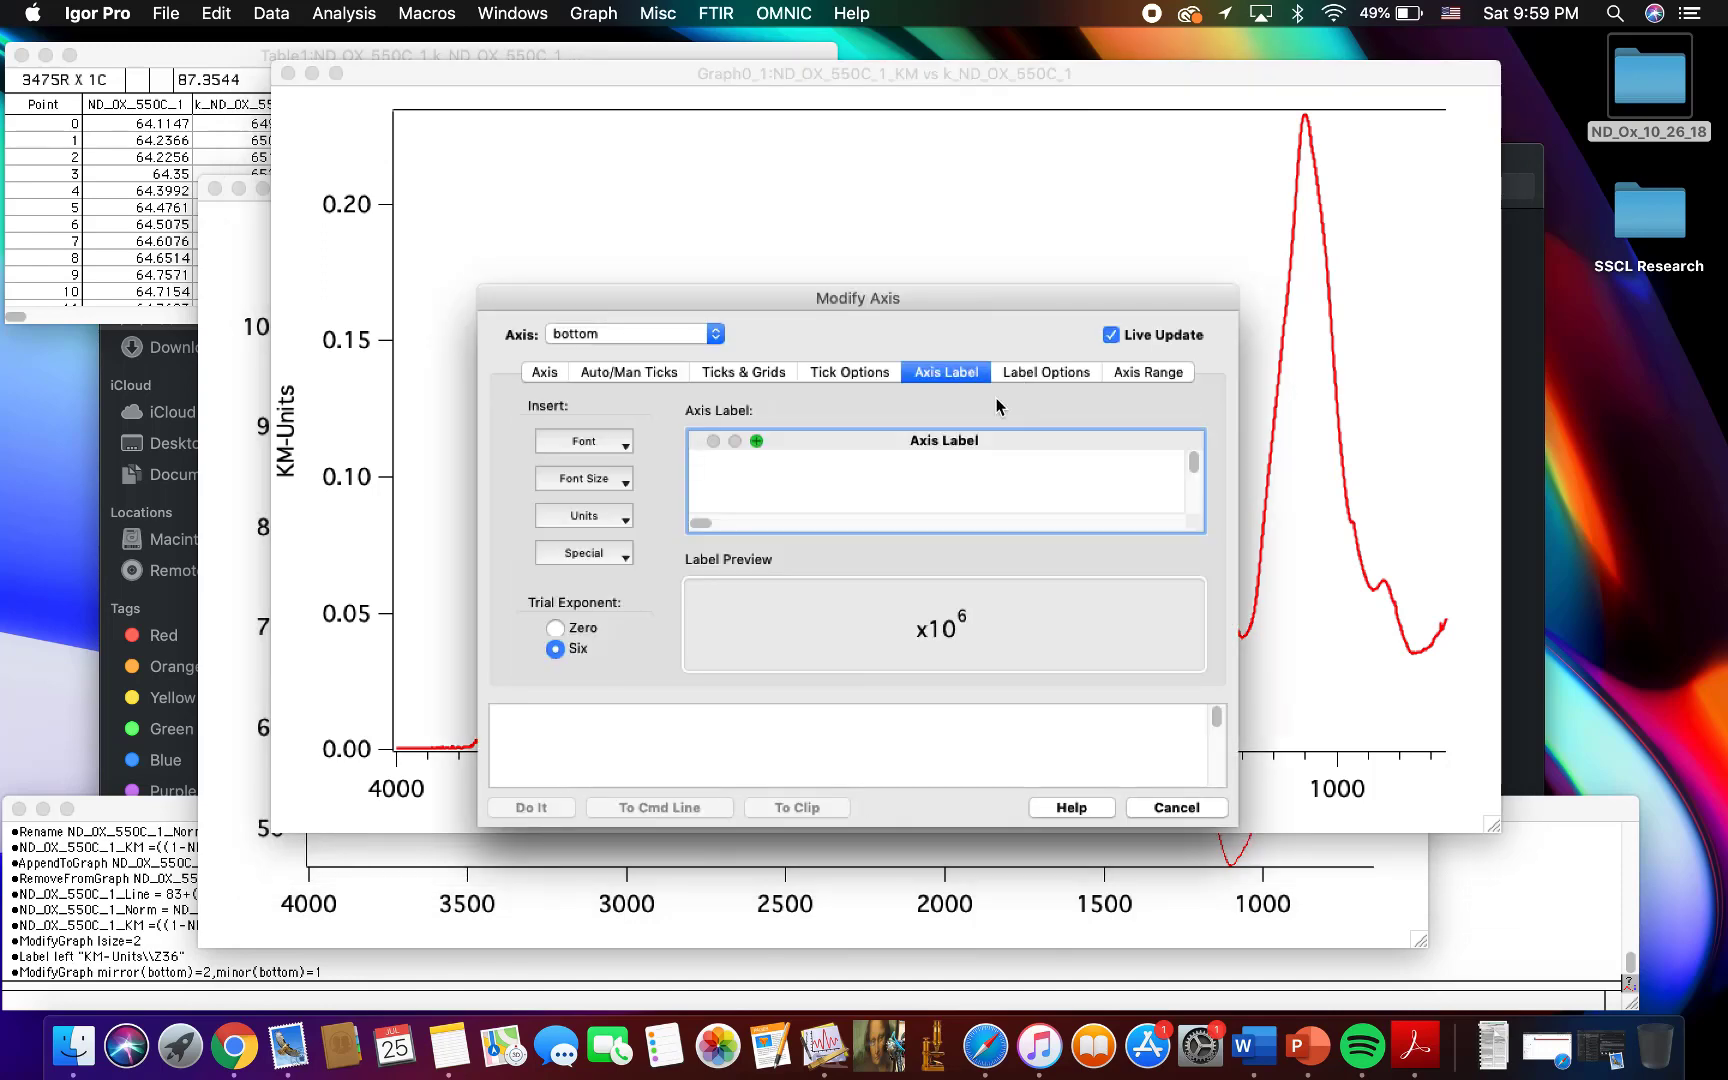
left_click(797, 499)
type("Wavenum")
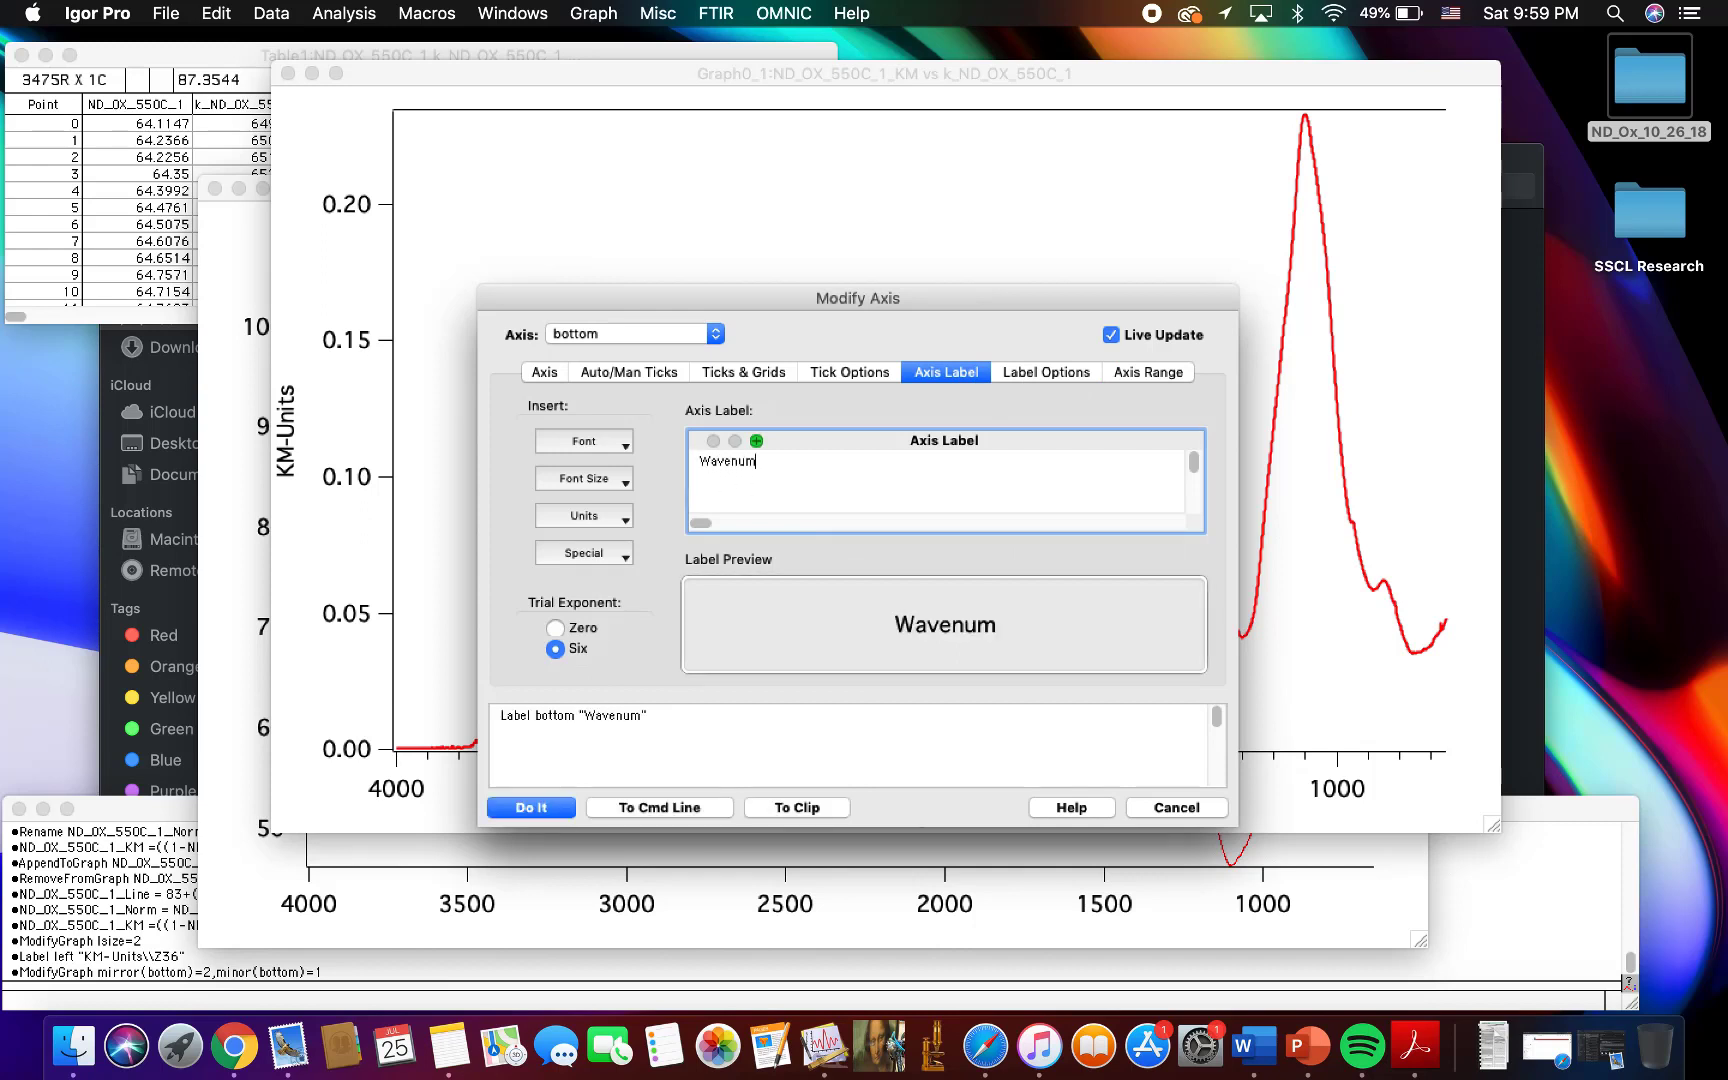
type("bers ")
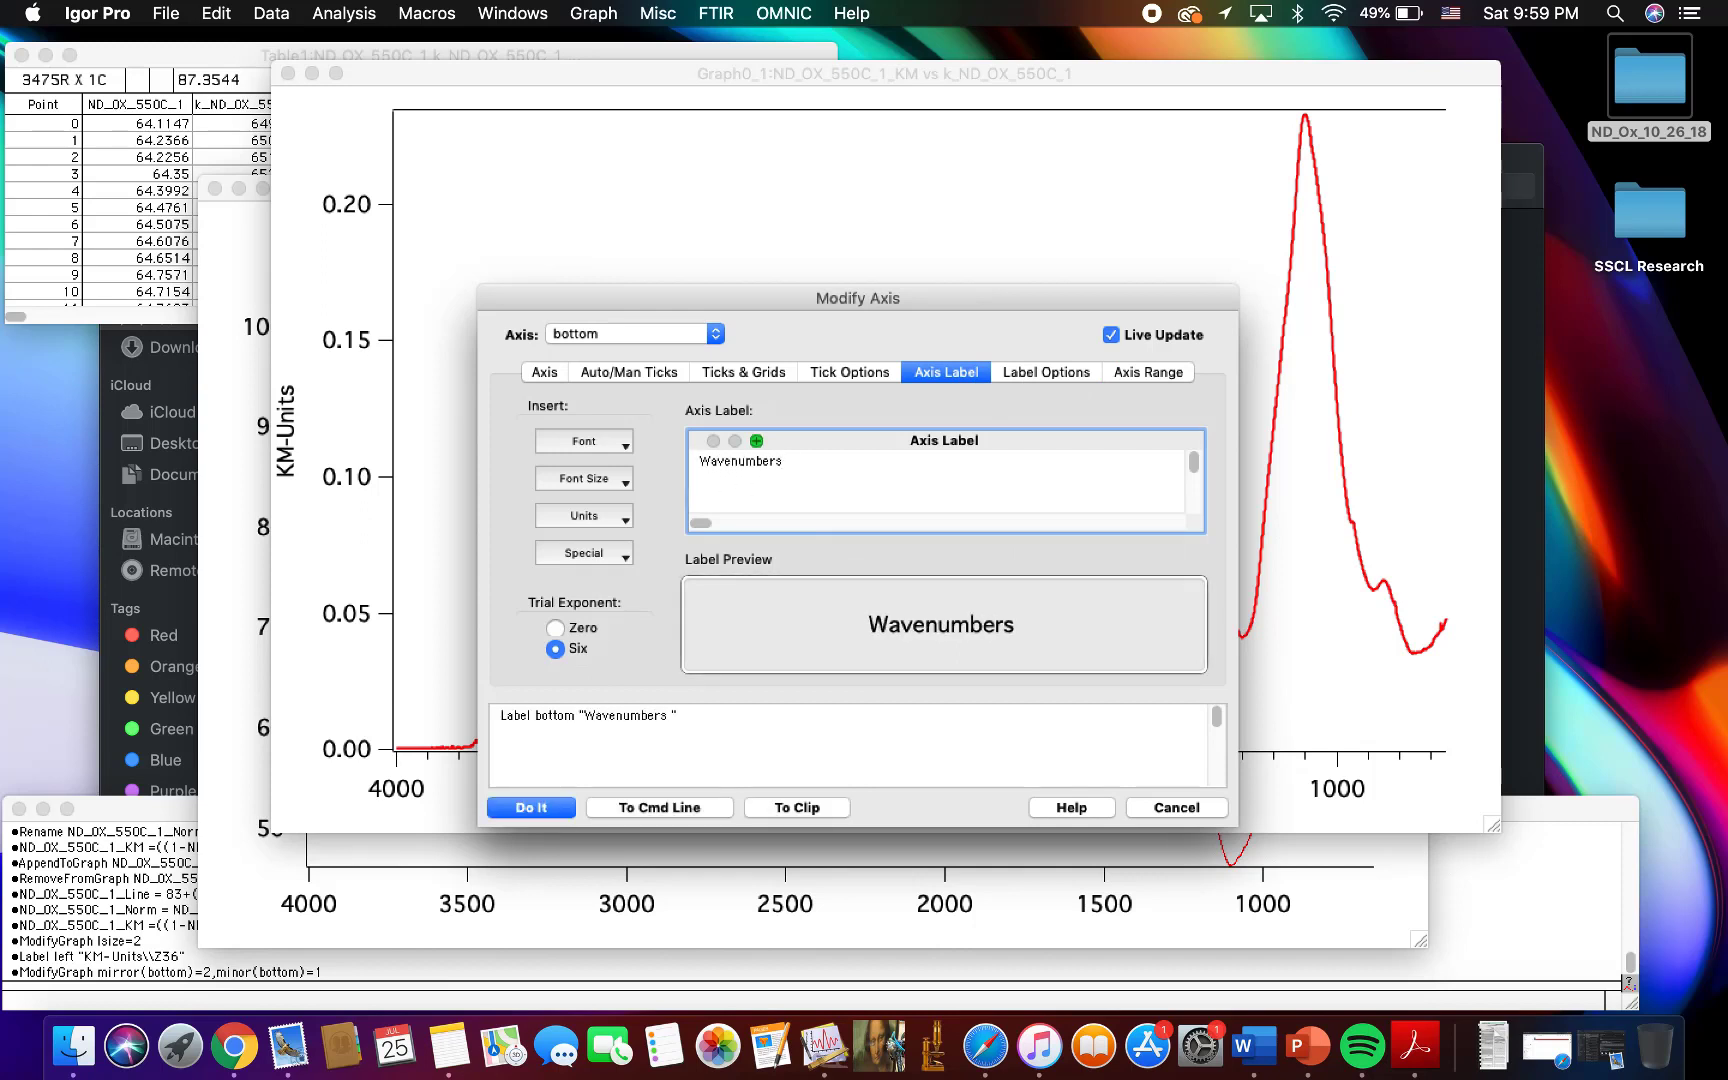
type("cm")
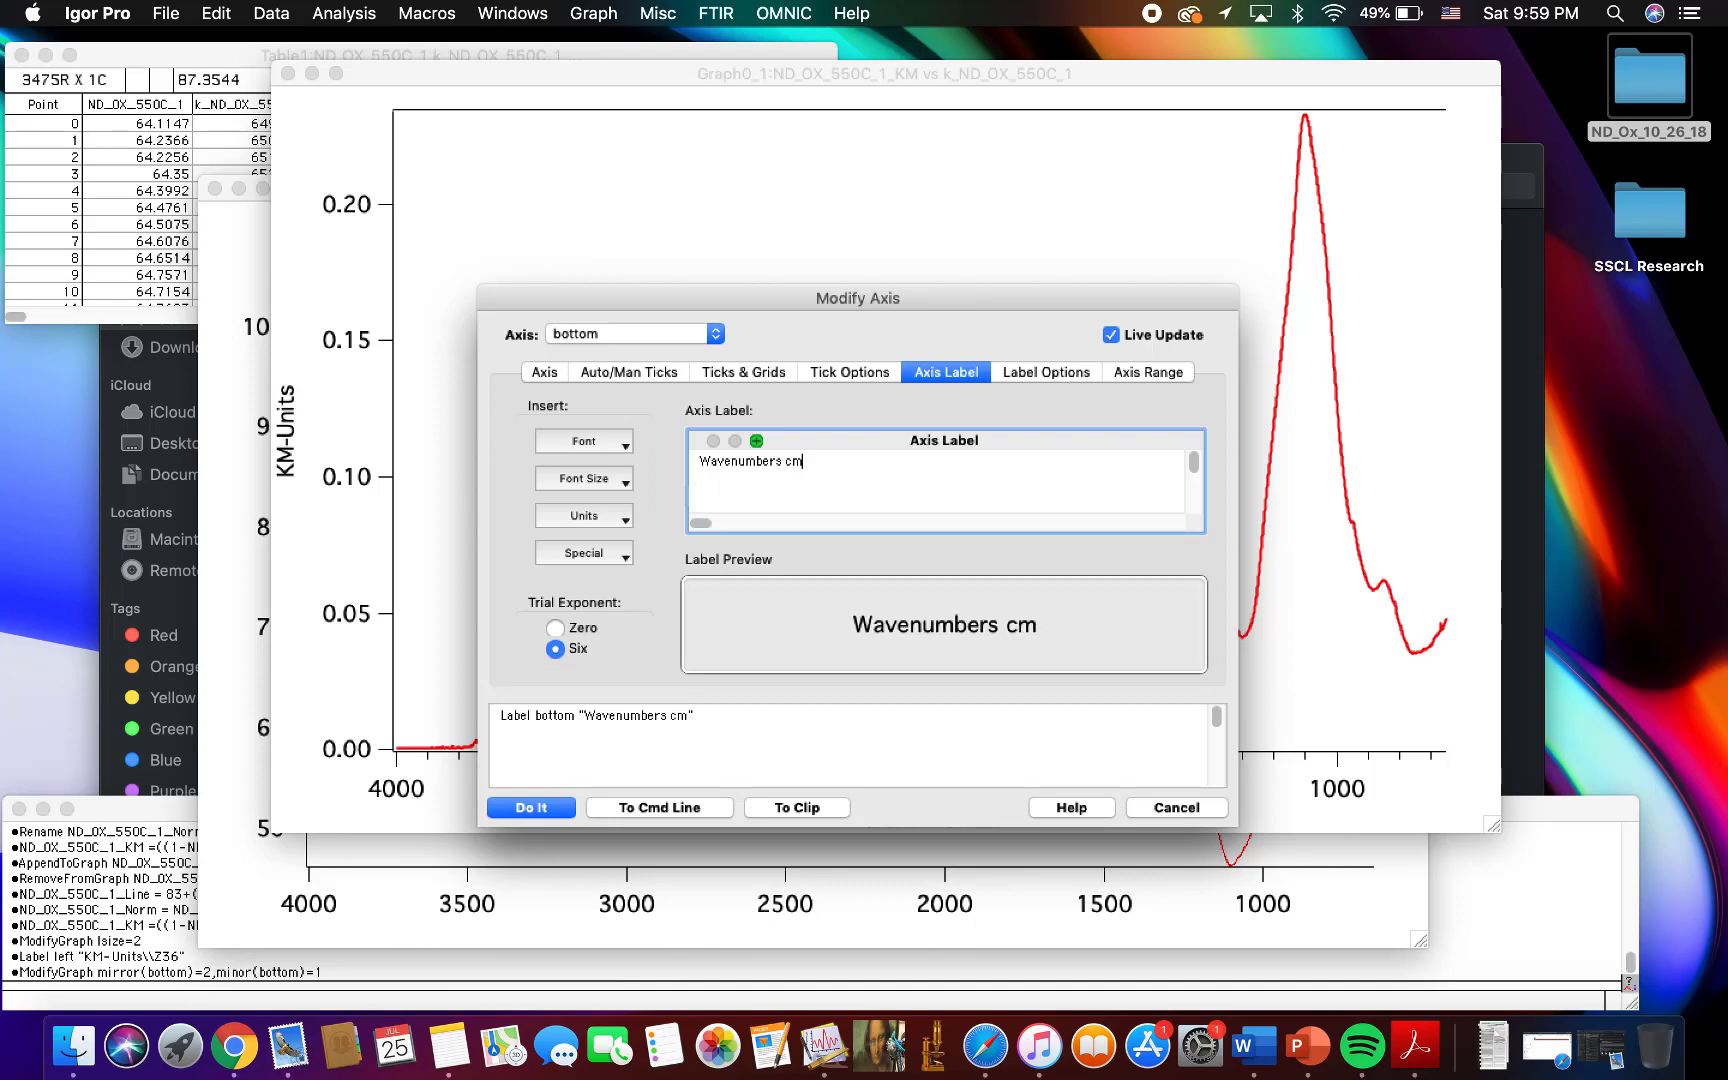
type("^")
key("BackSpace")
left_click(591, 551)
left_click(594, 252)
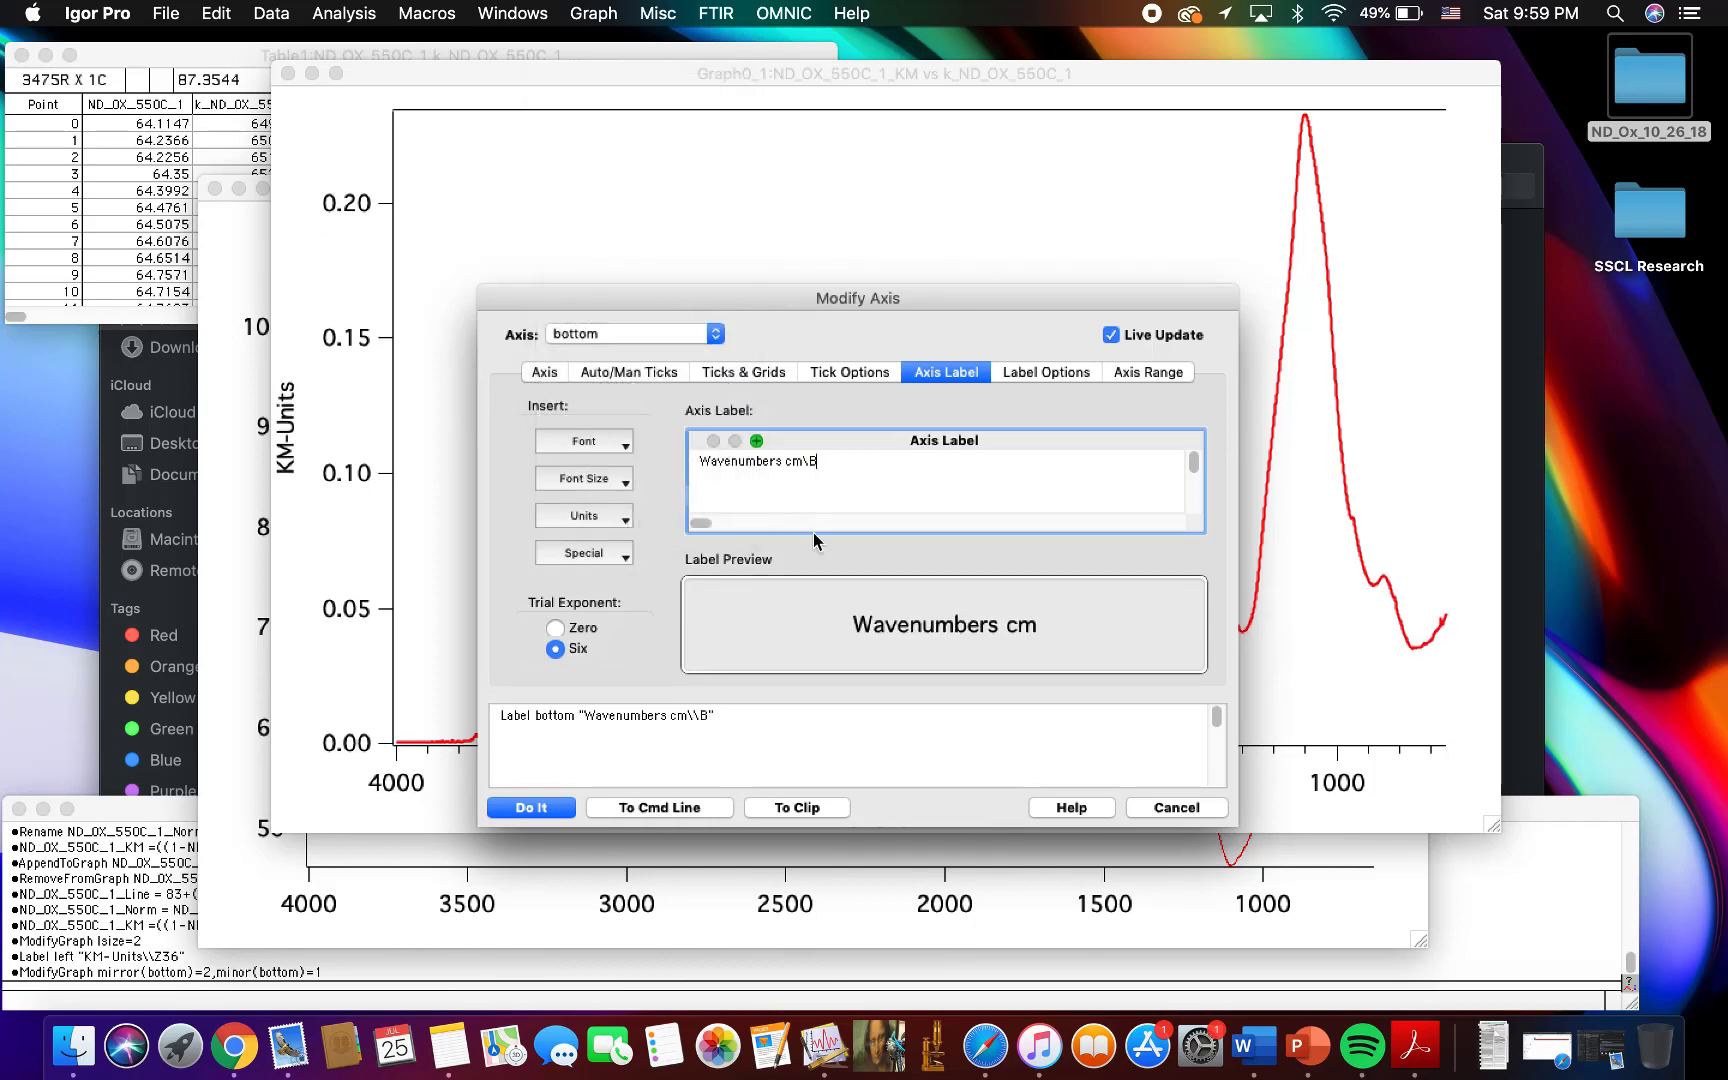
left_click(586, 518)
left_click(586, 516)
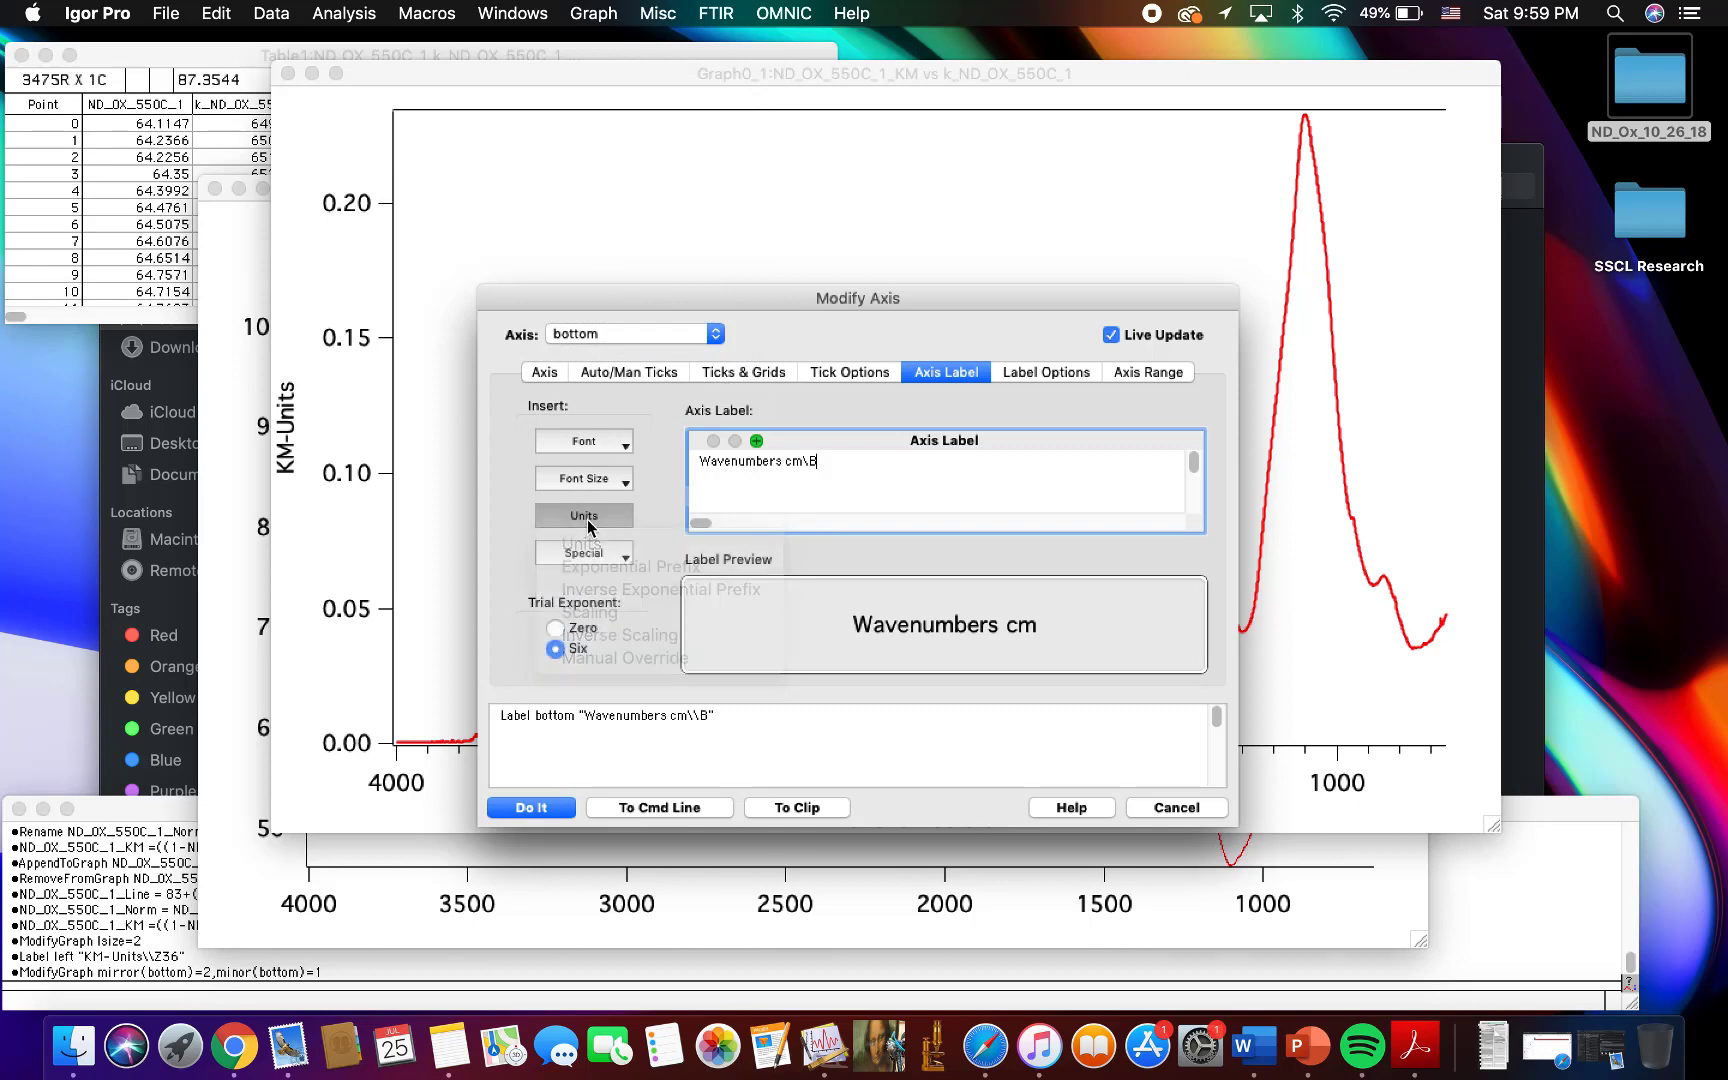
left_click(591, 551)
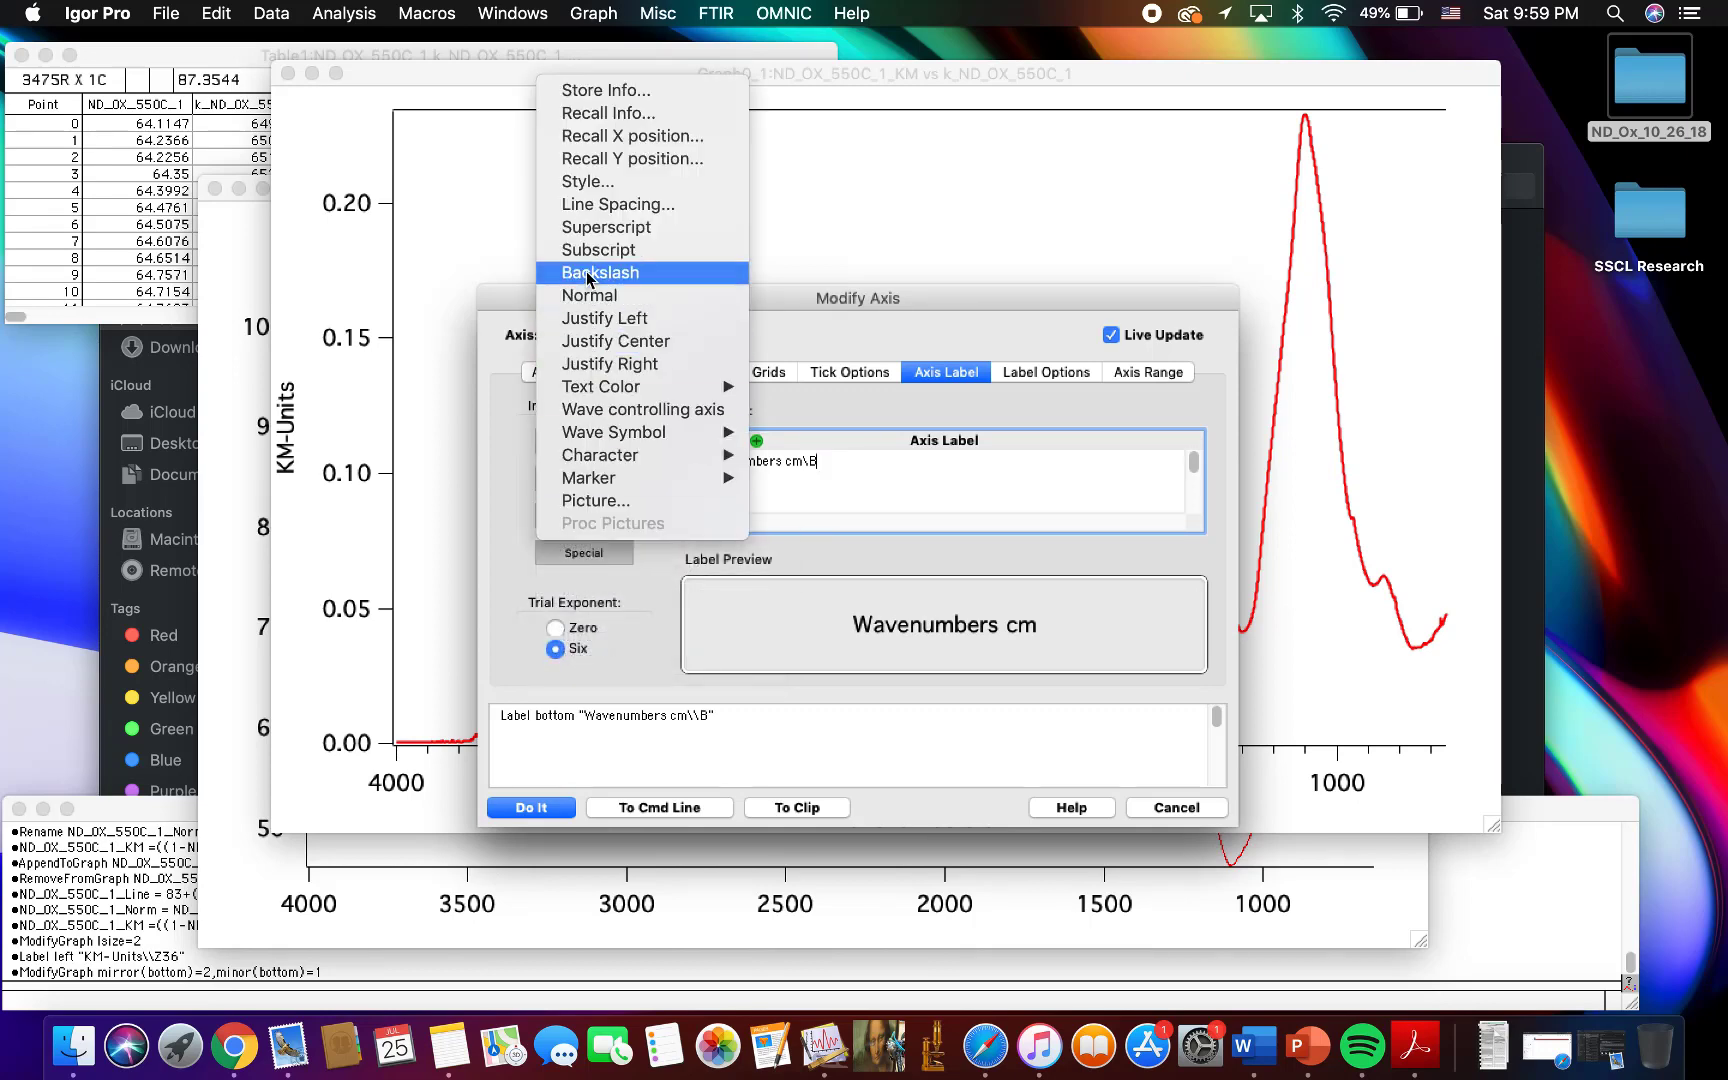
left_click(583, 551)
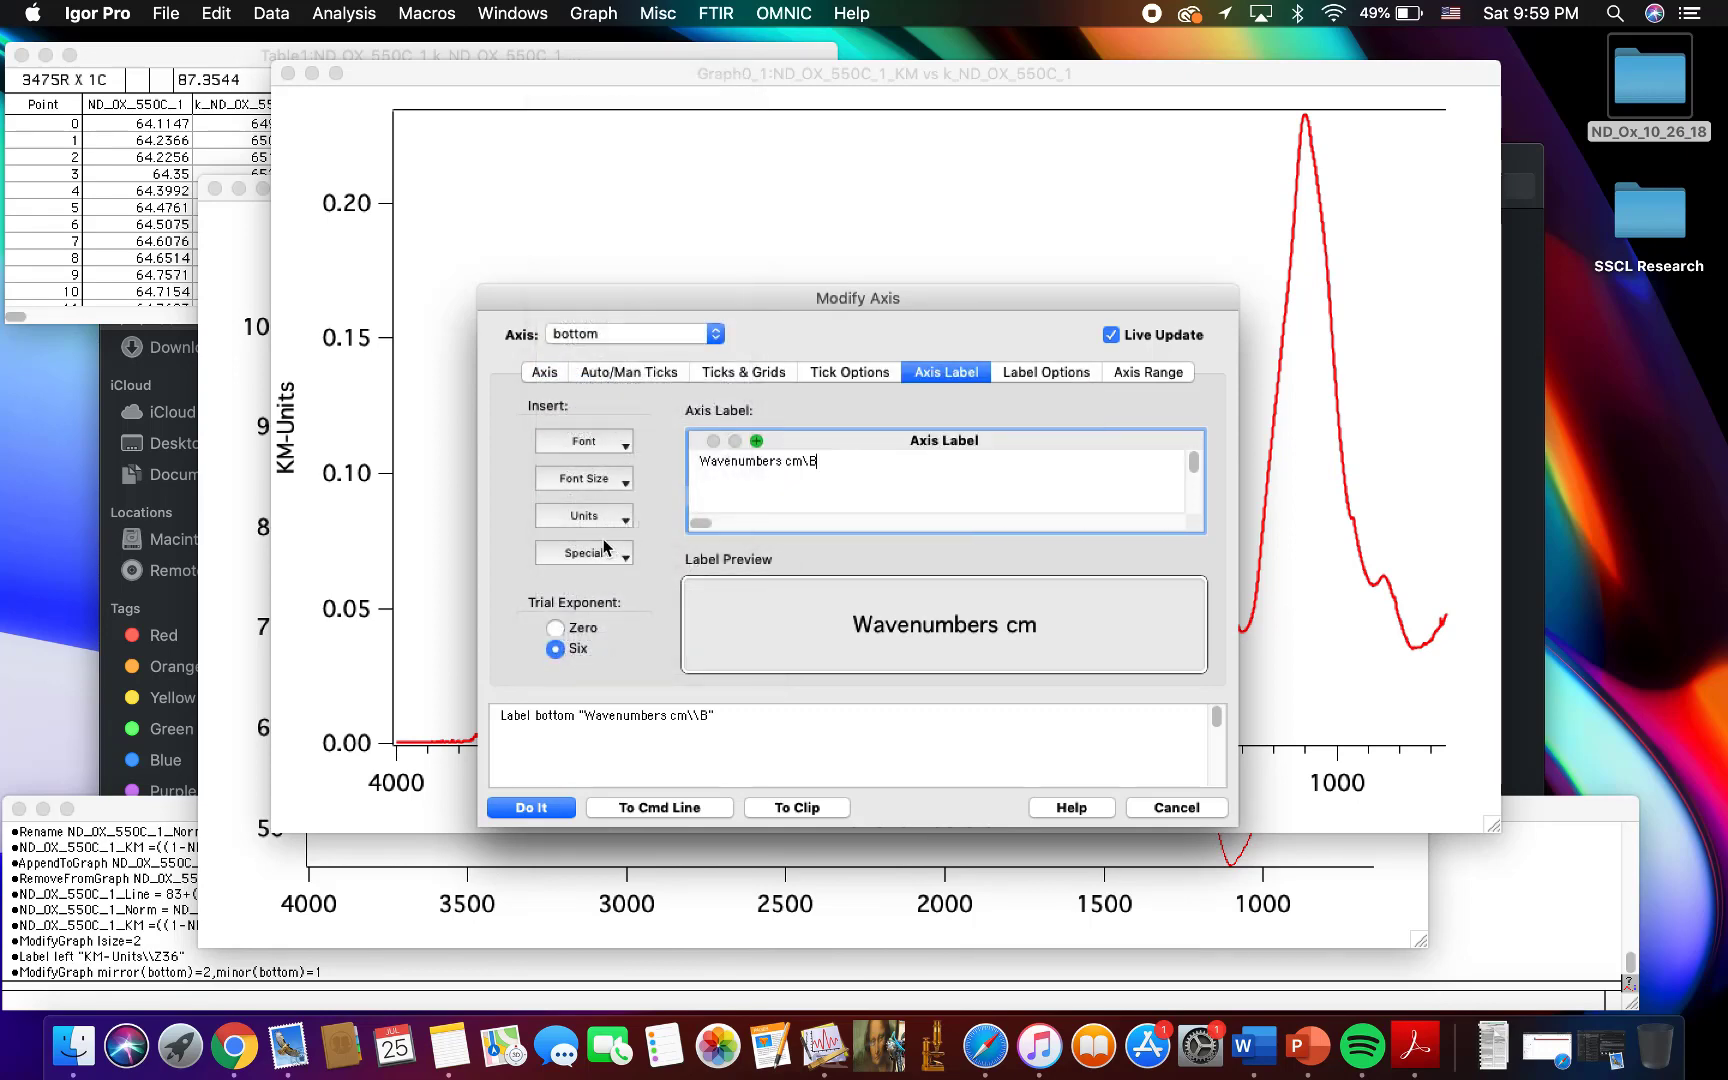
left_click(584, 478)
left_click(579, 481)
left_click(584, 516)
left_click(601, 546)
Step: Append -1 as a superscript after cm in the bottom axis label, removing the subscript code, and apply the label
left_click(601, 546)
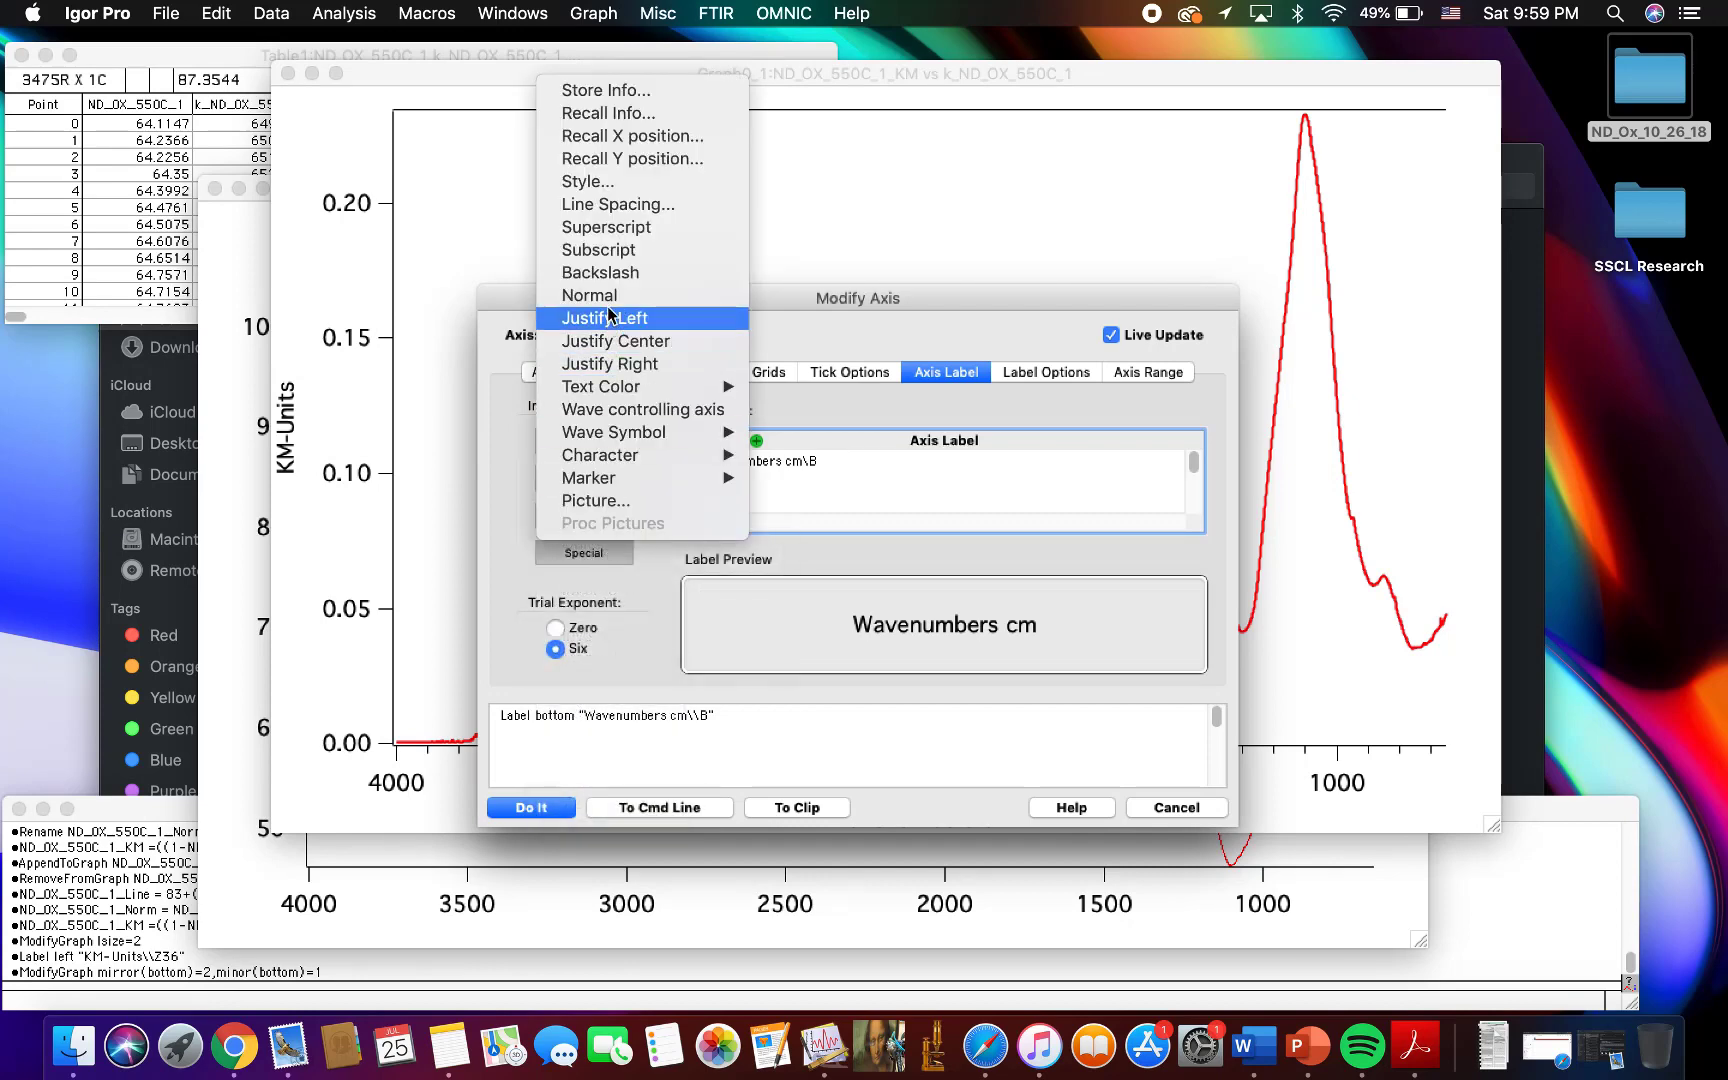
left_click(730, 226)
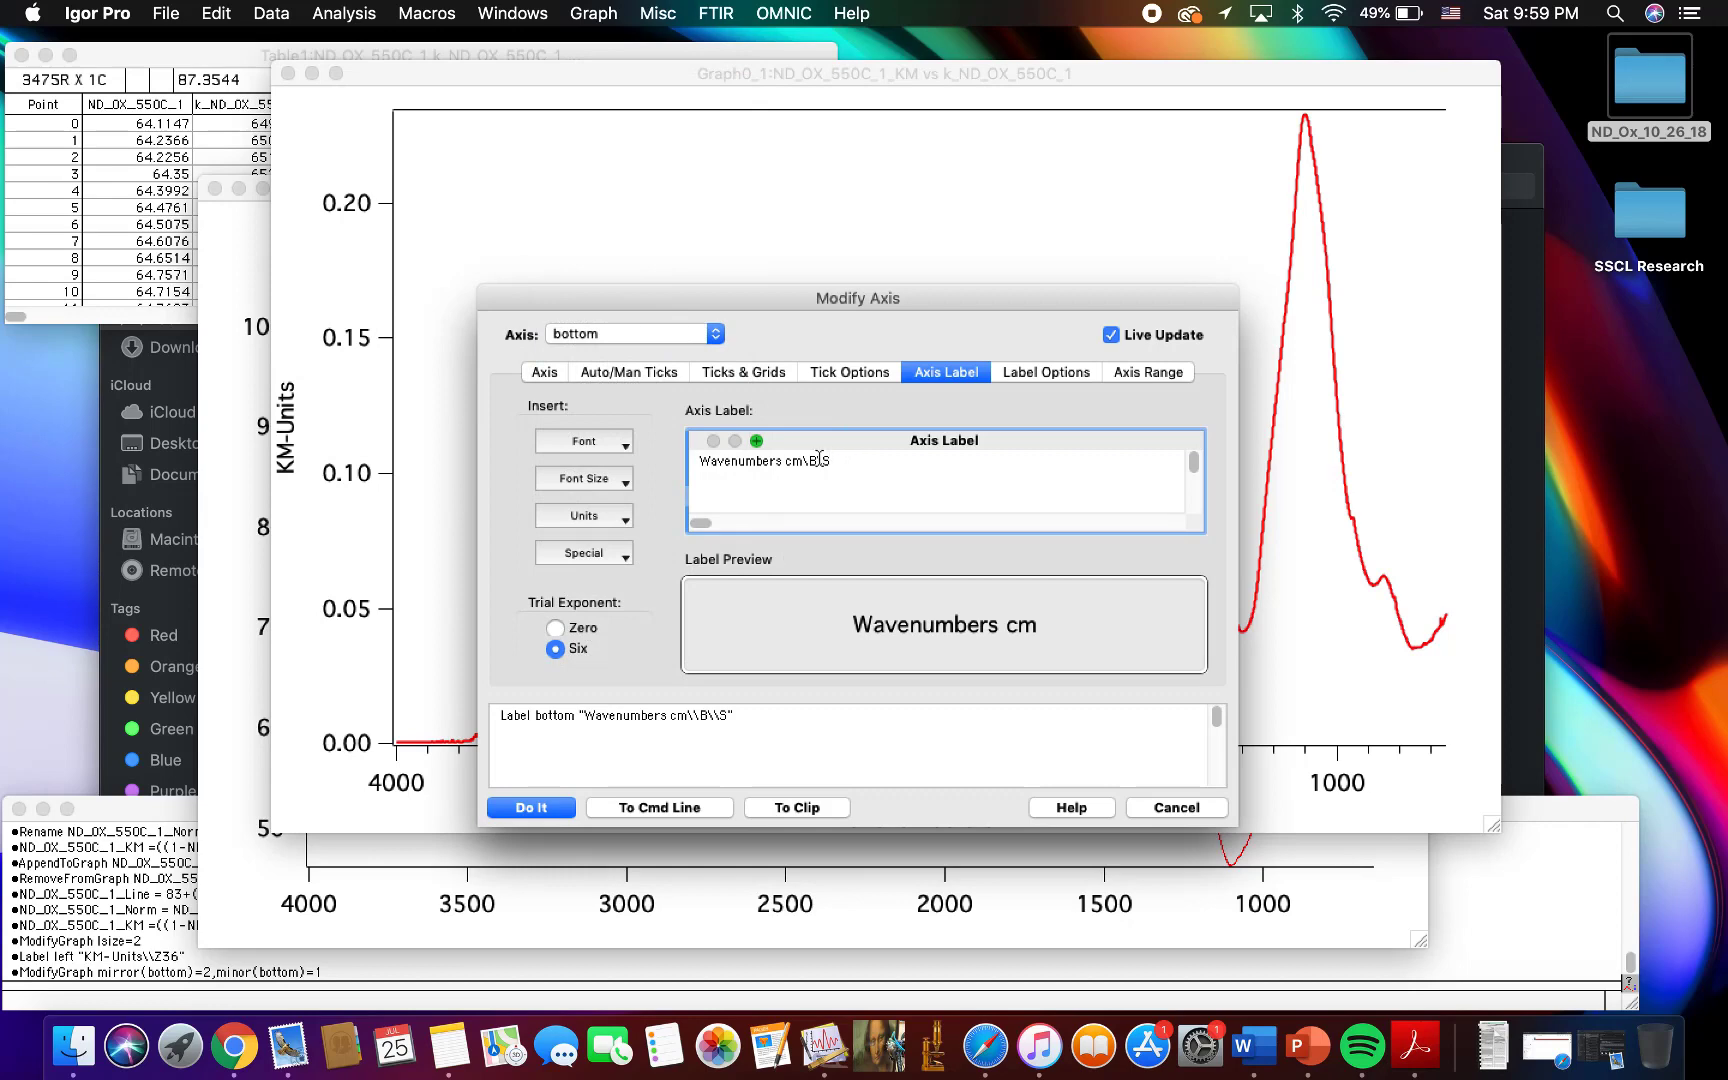
key("BackSpace")
key("BackSpace")
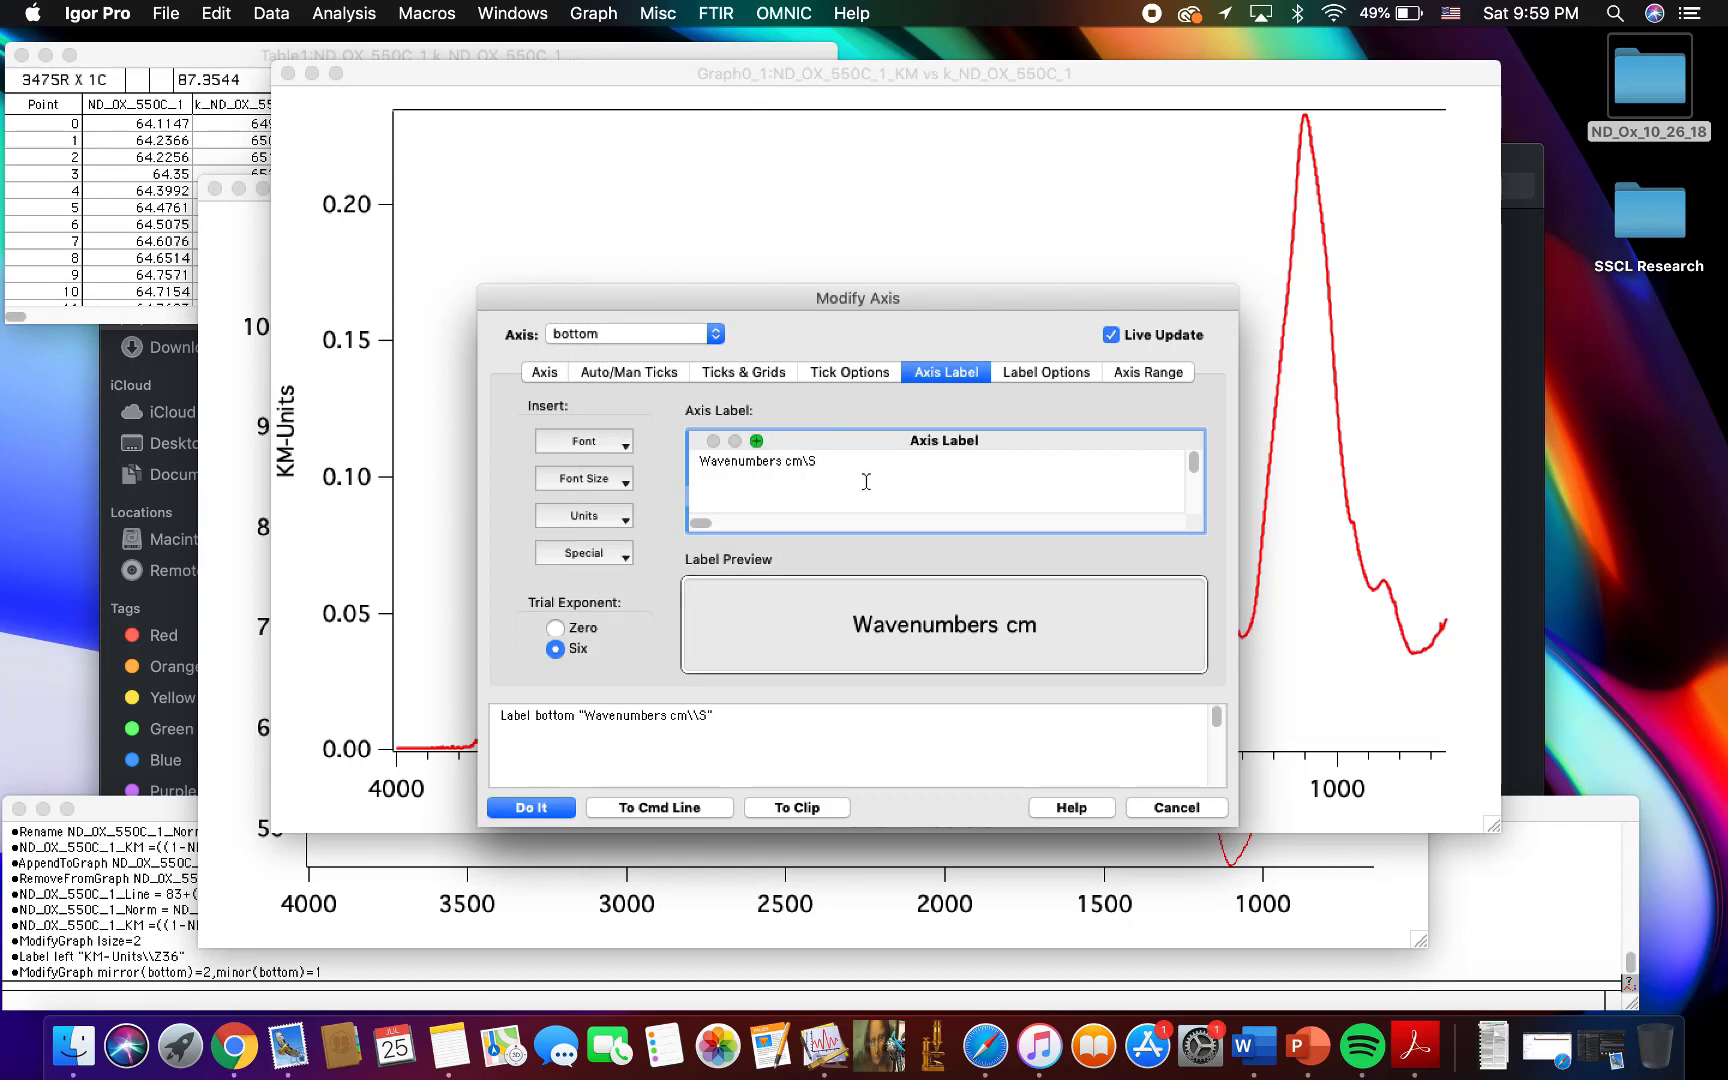
type("-1")
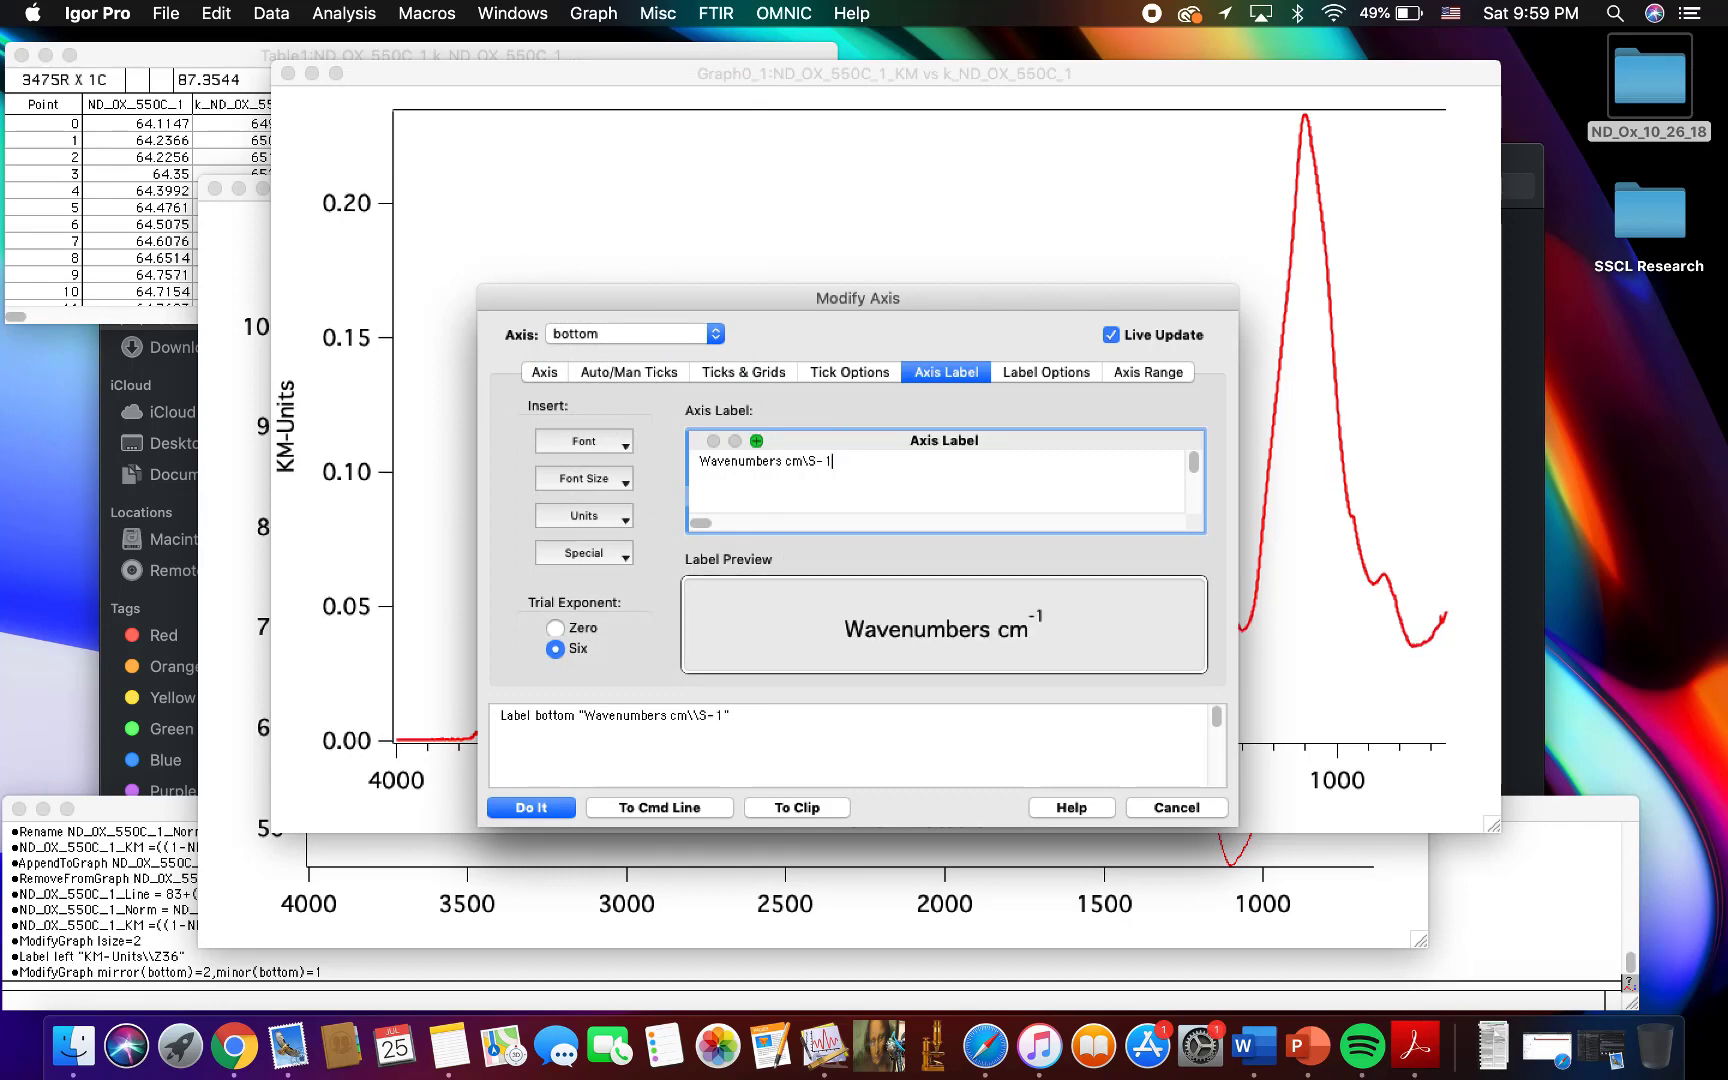
left_click(531, 807)
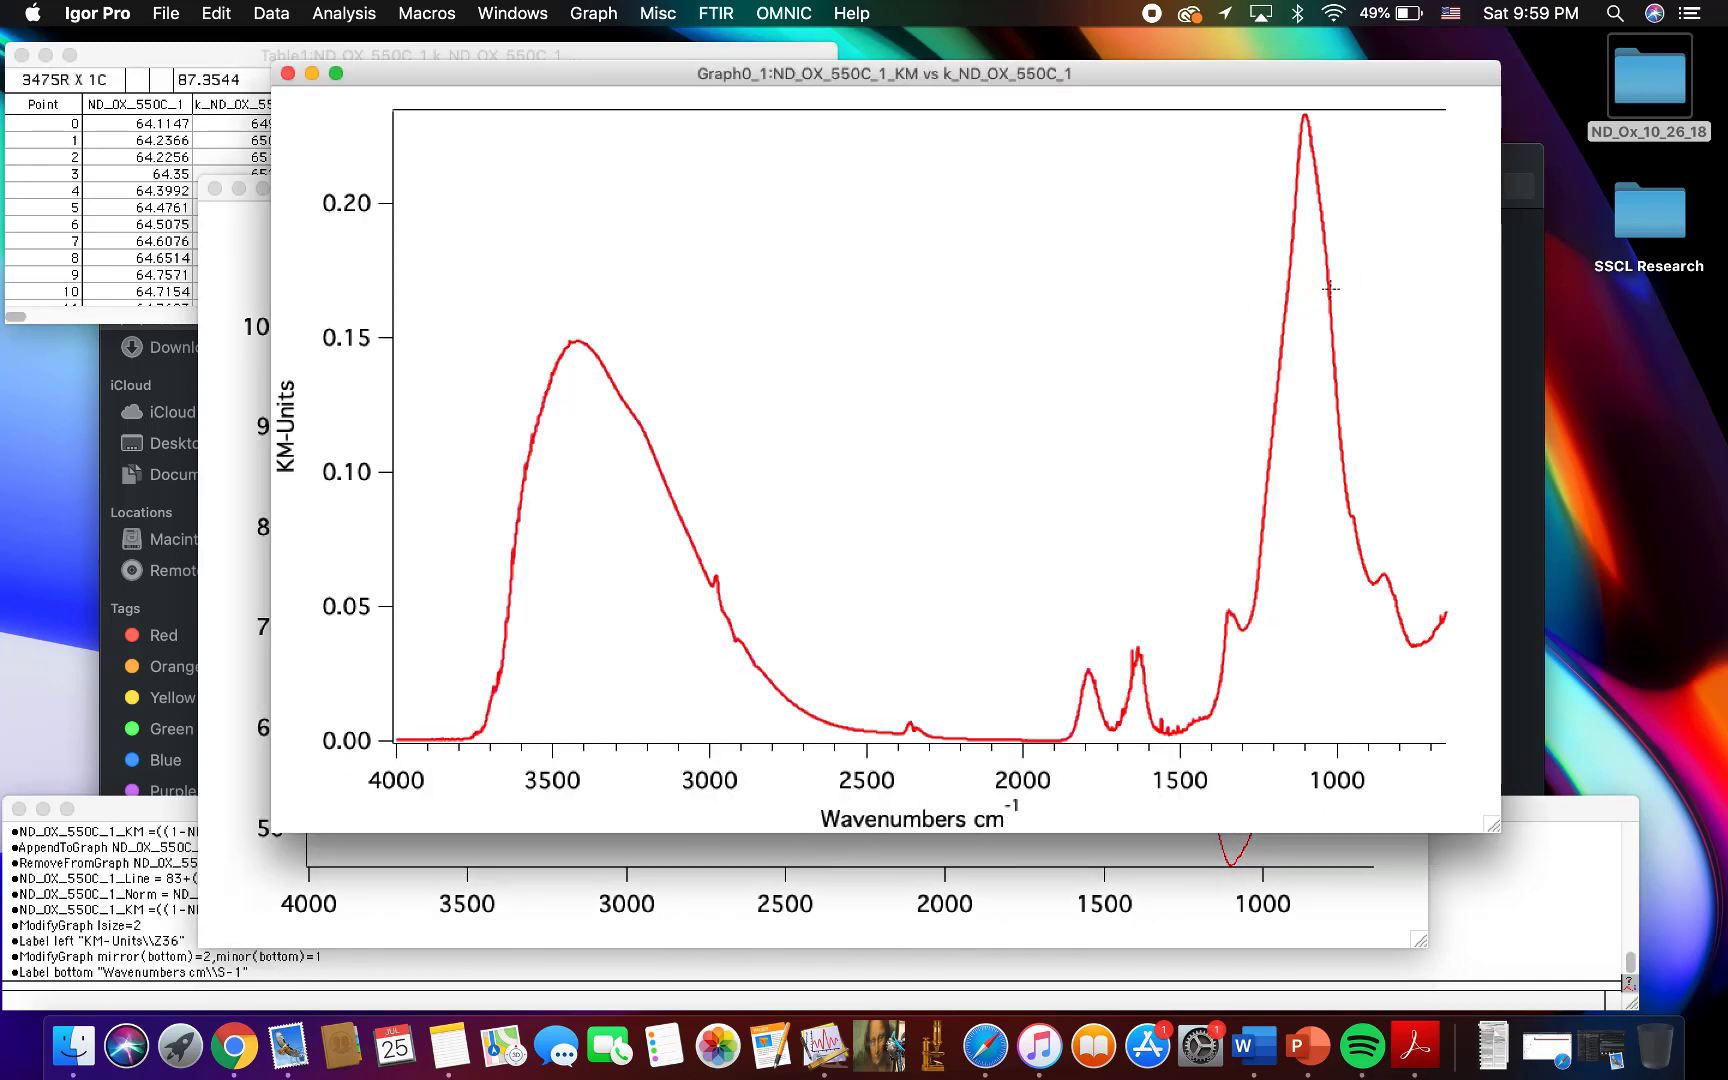
Step: Set the left axis mirror to No ticks so the graph is framed, and apply it
double_click(331, 340)
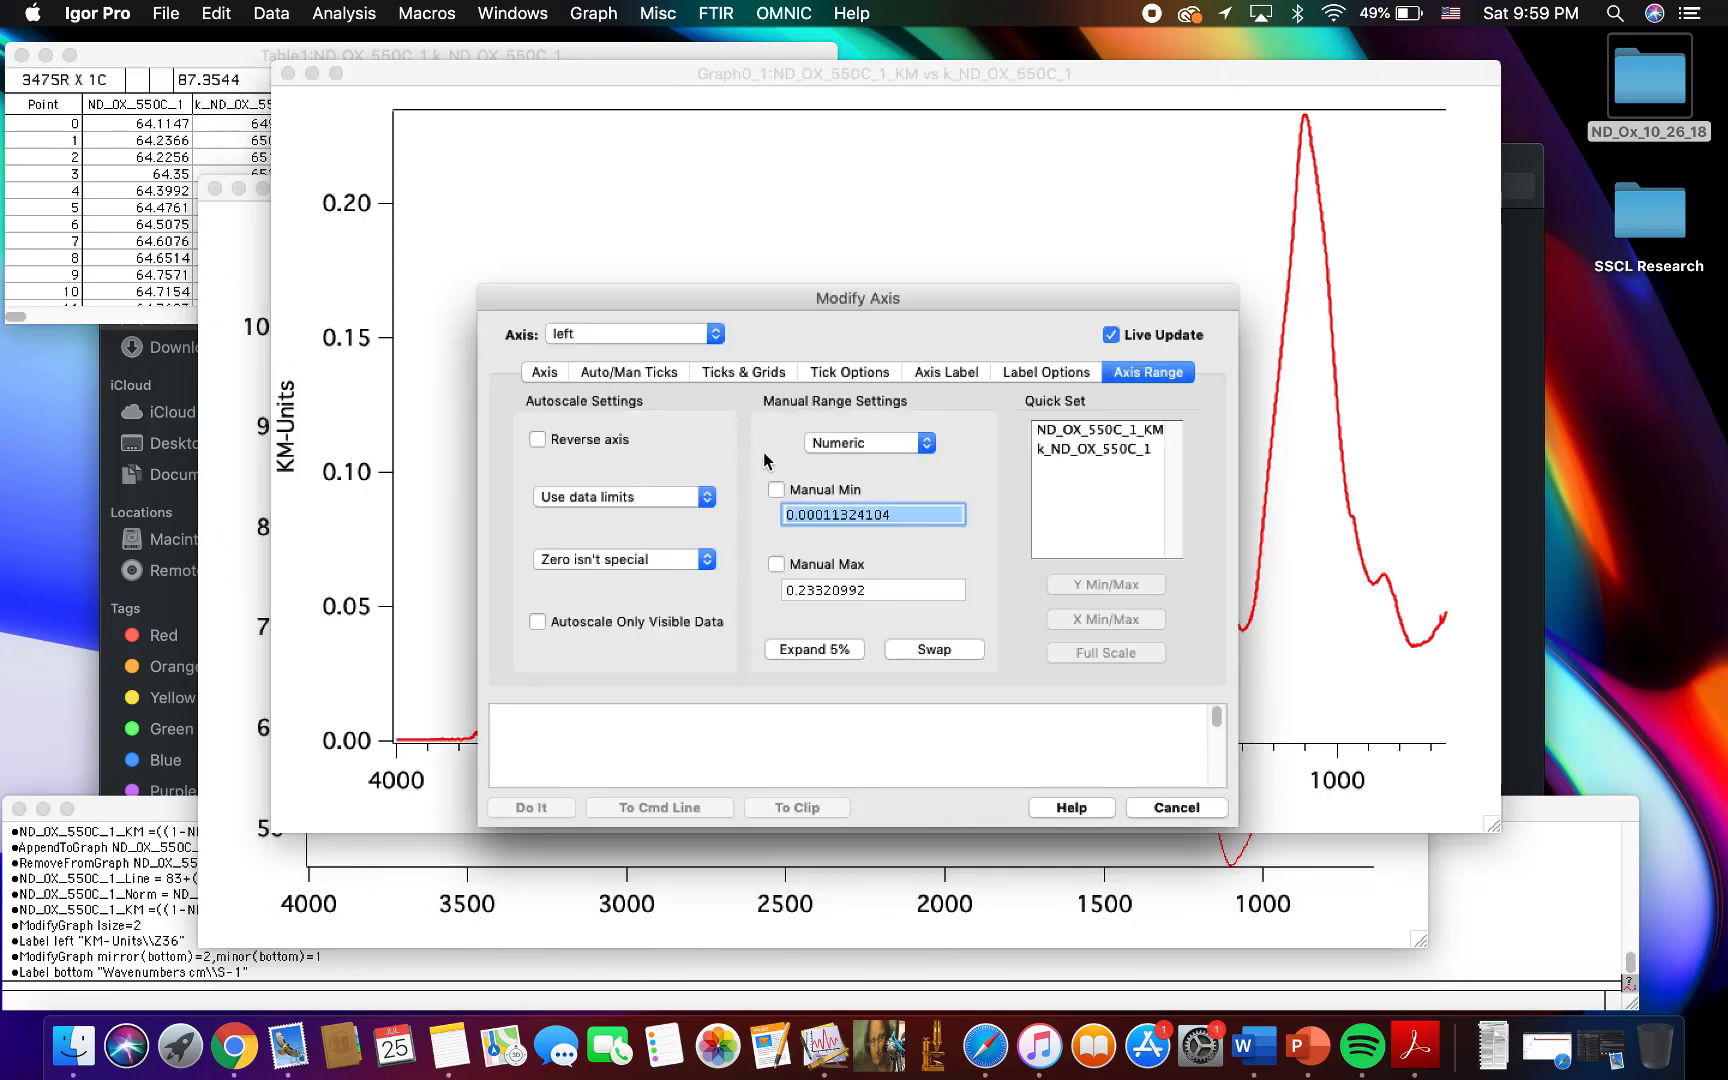
left_click(752, 372)
left_click(657, 379)
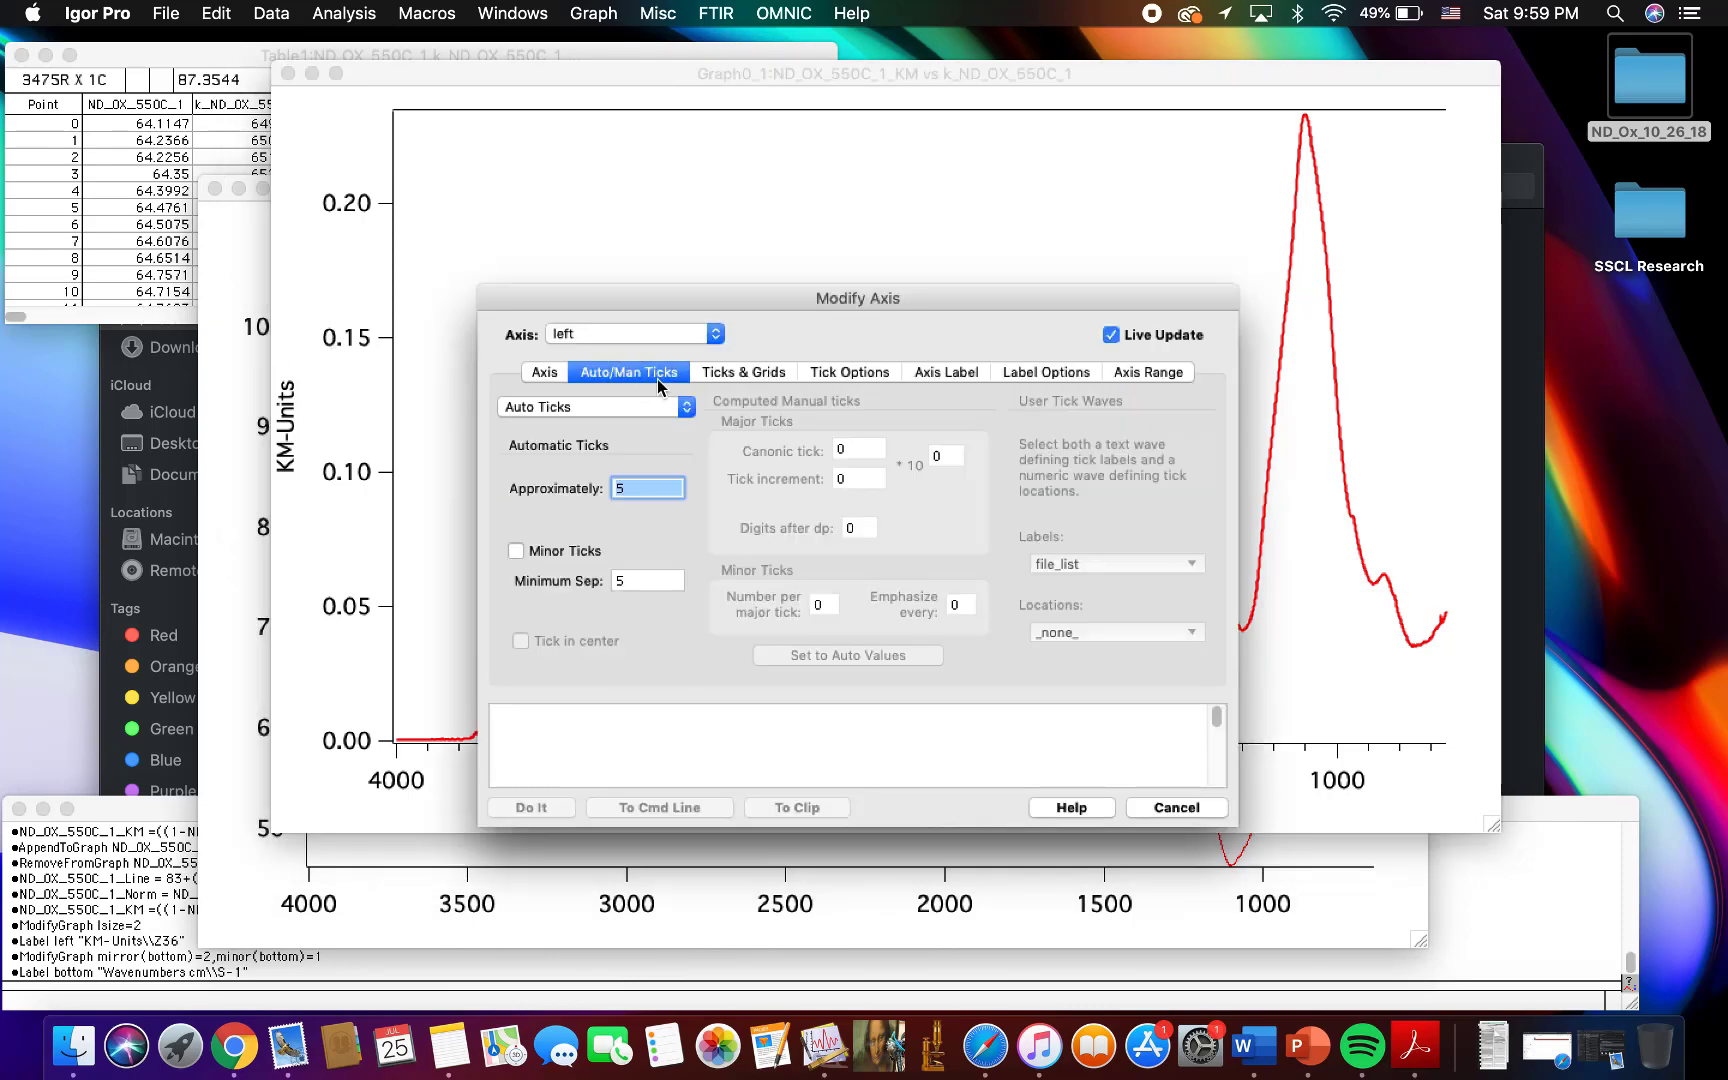
left_click(760, 376)
left_click(542, 376)
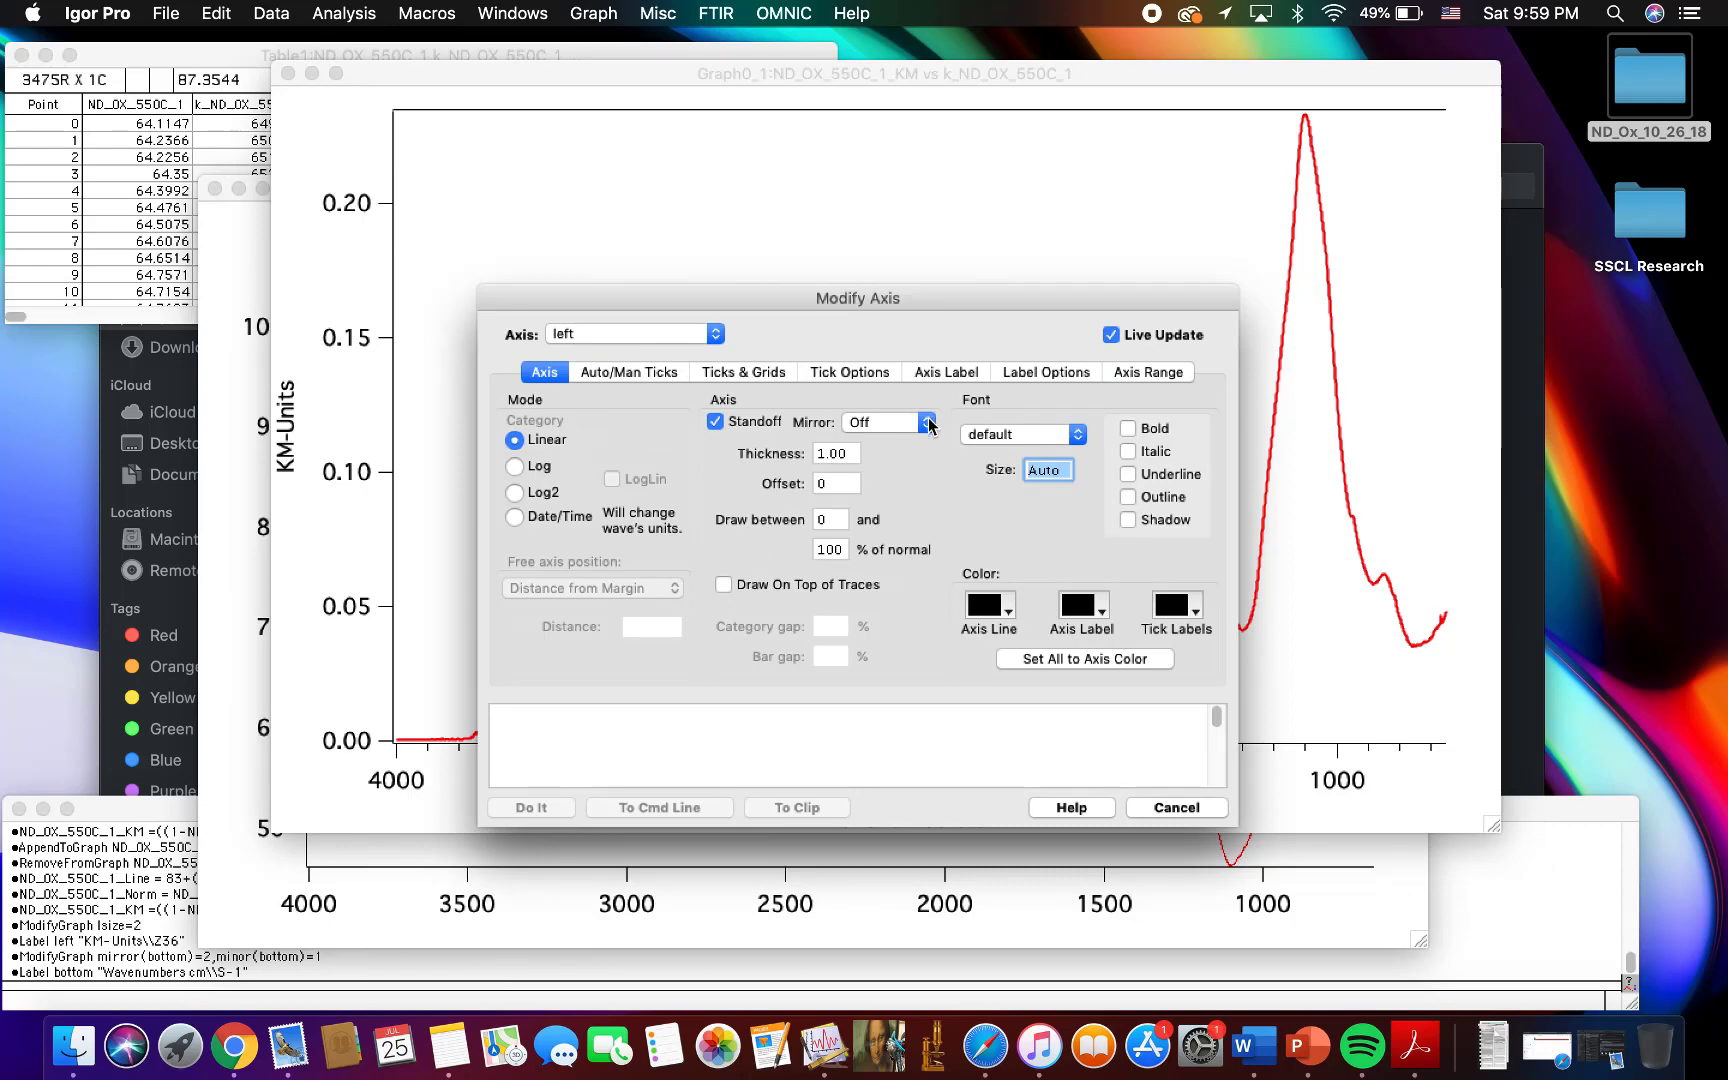
left_click(926, 422)
left_click(902, 477)
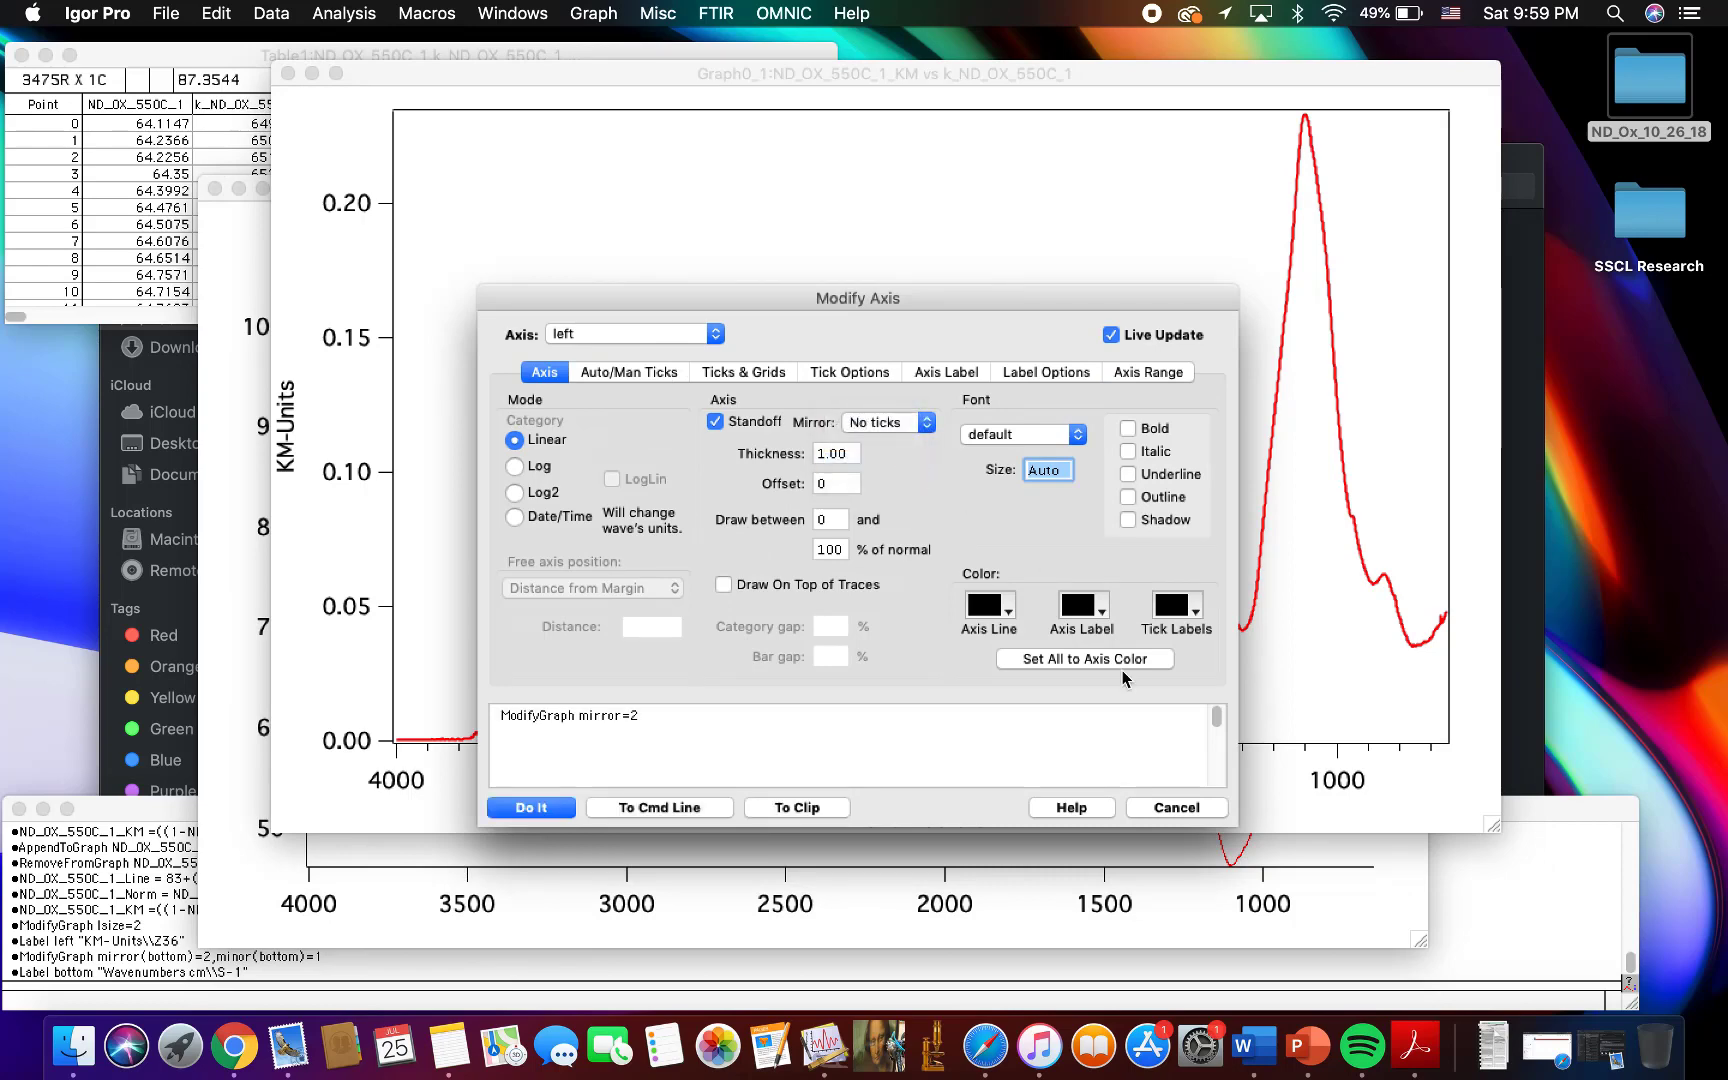
left_click(531, 807)
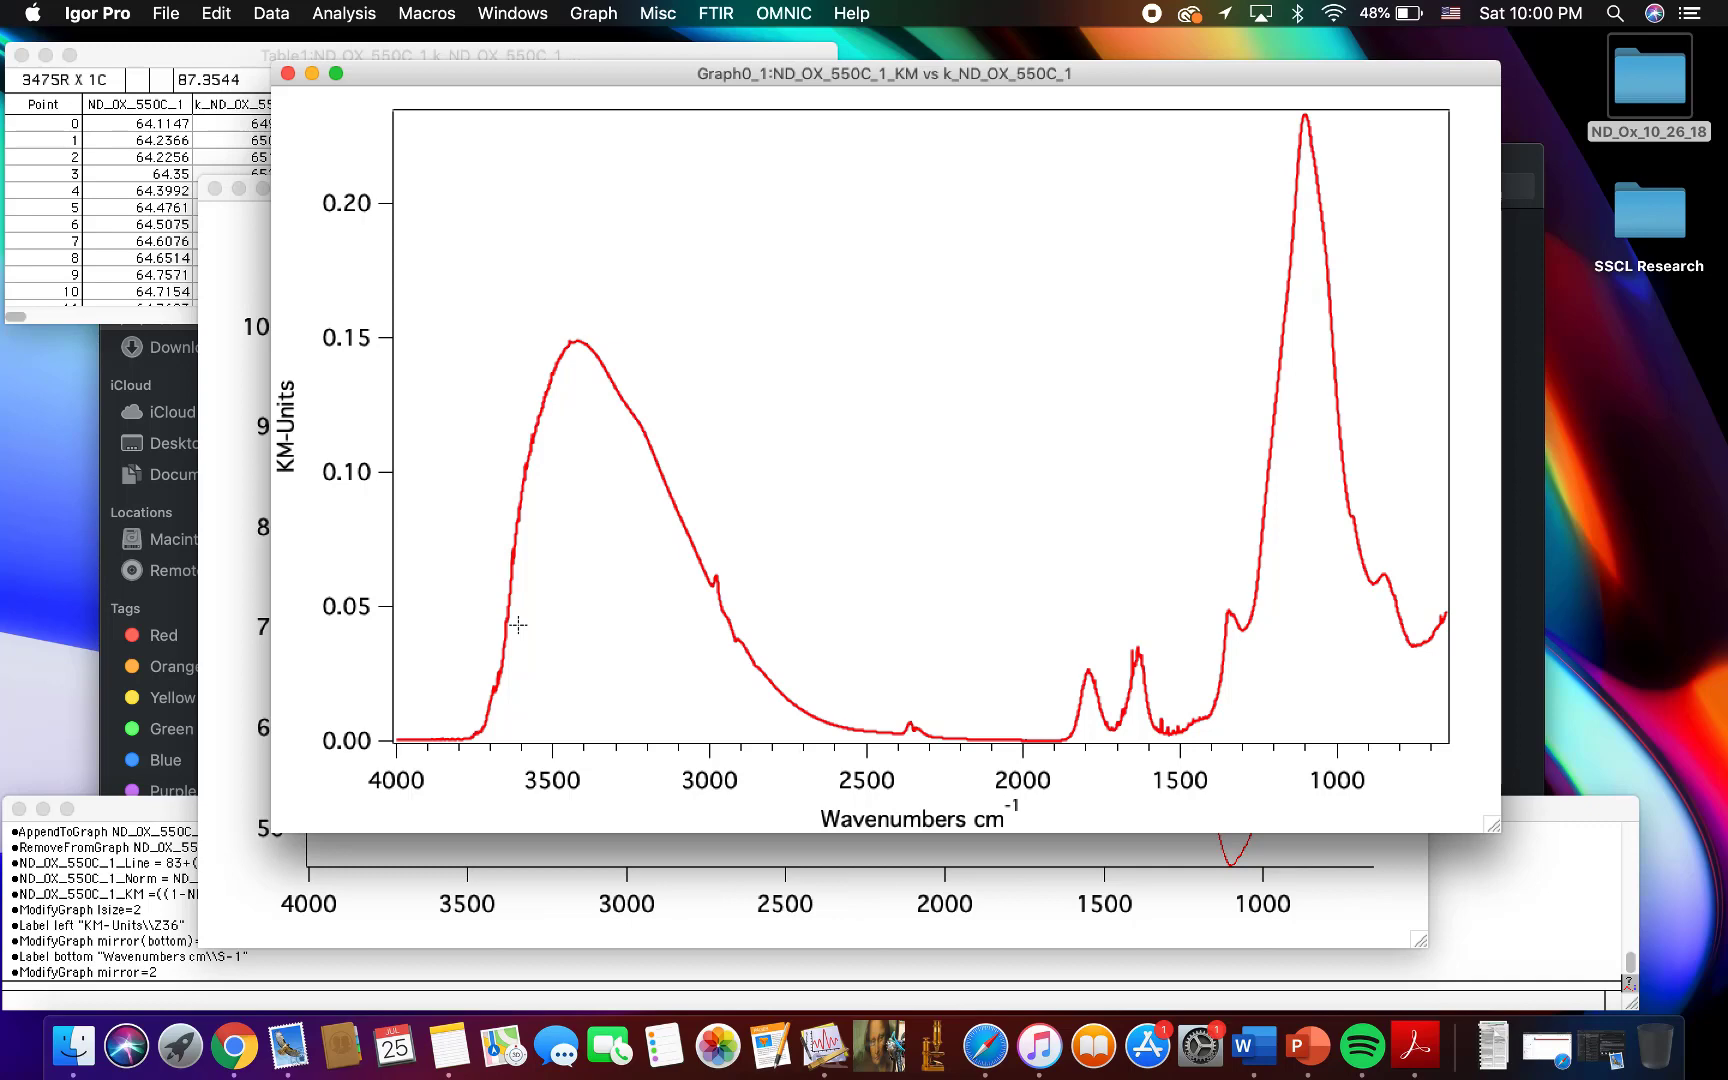
Step: Review the wavenumber, raw, line, normalized and KM wave columns of ND_OX_550C_1 in the data table
left_click(174, 100)
left_click(225, 105)
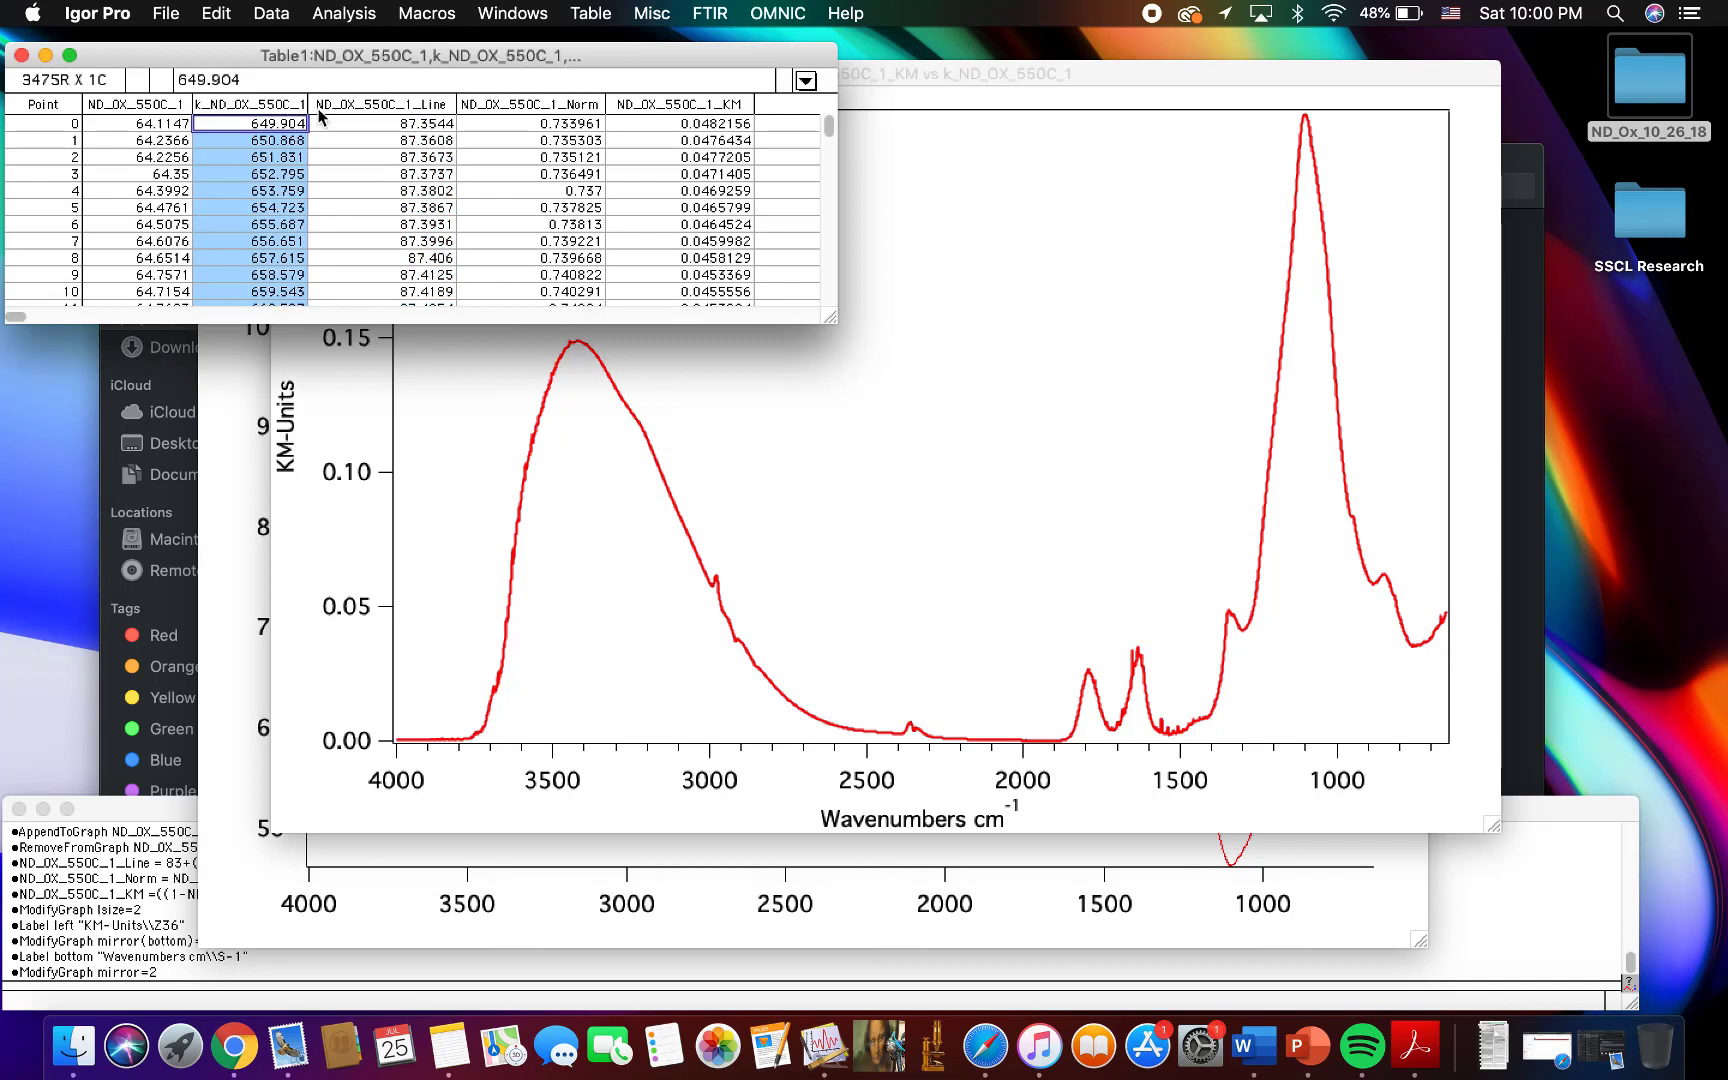
left_click(135, 112)
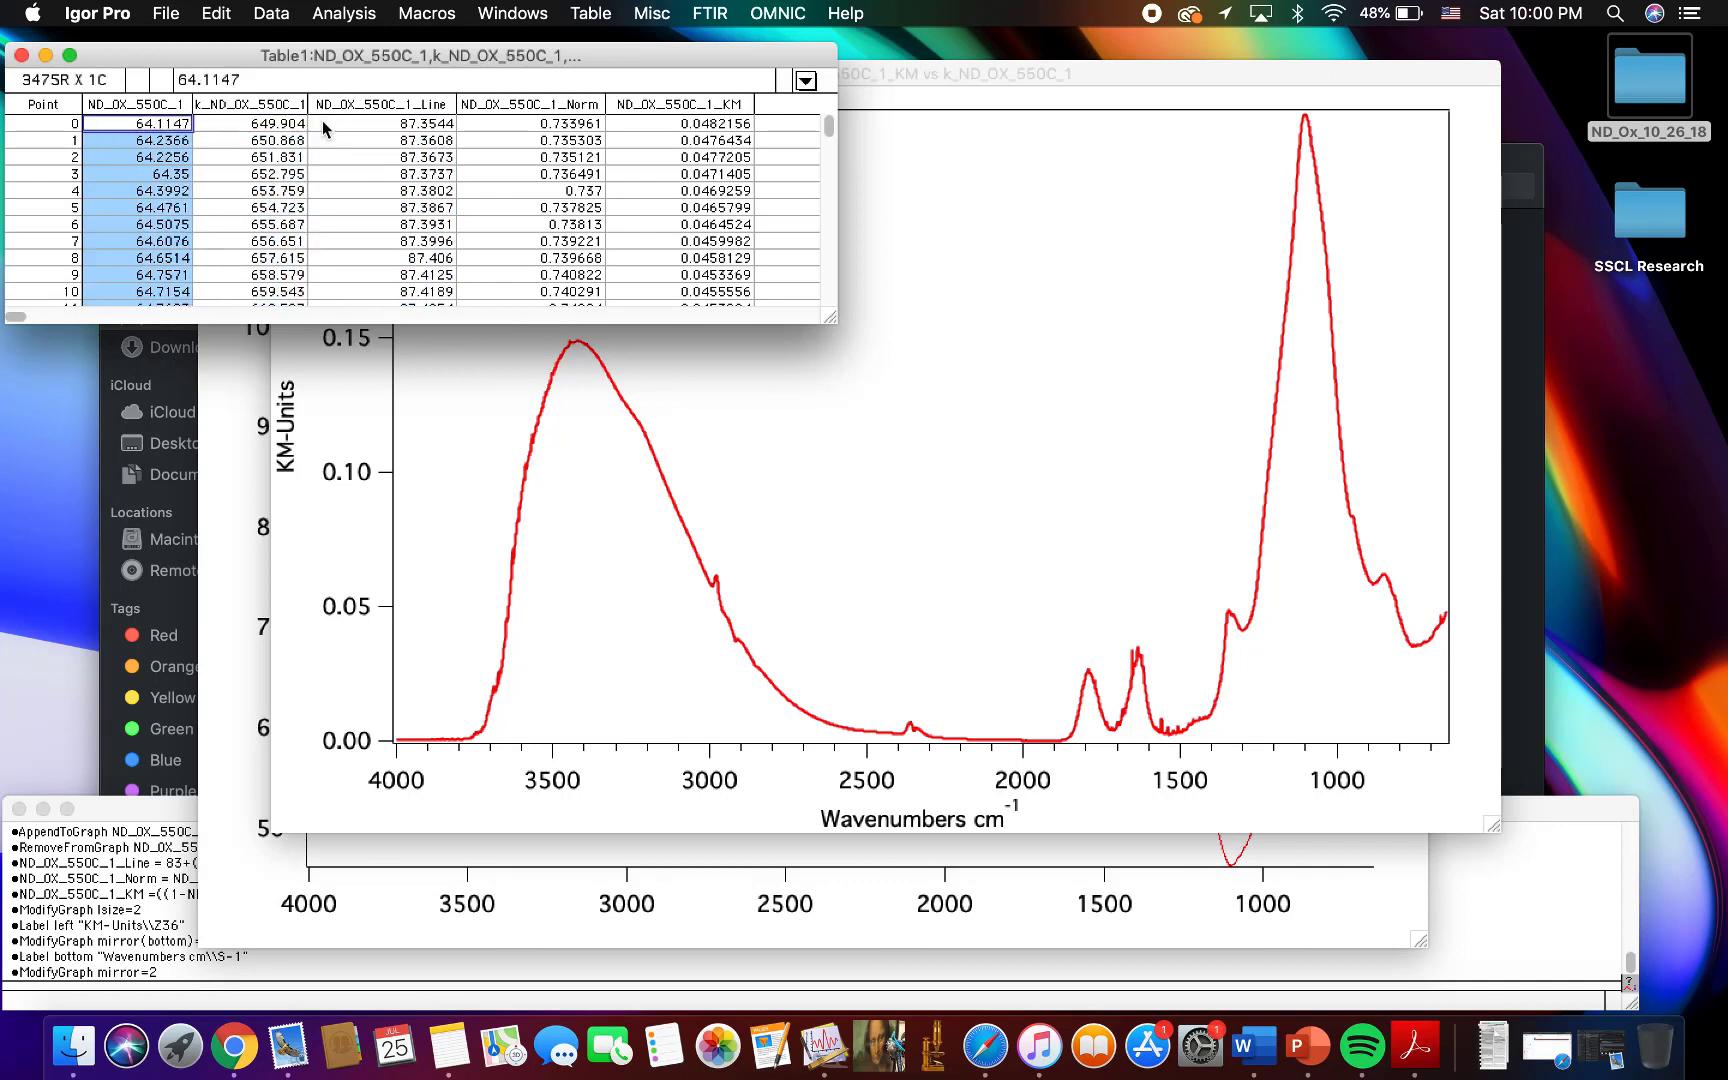
left_click(398, 106)
left_click(518, 107)
left_click(672, 106)
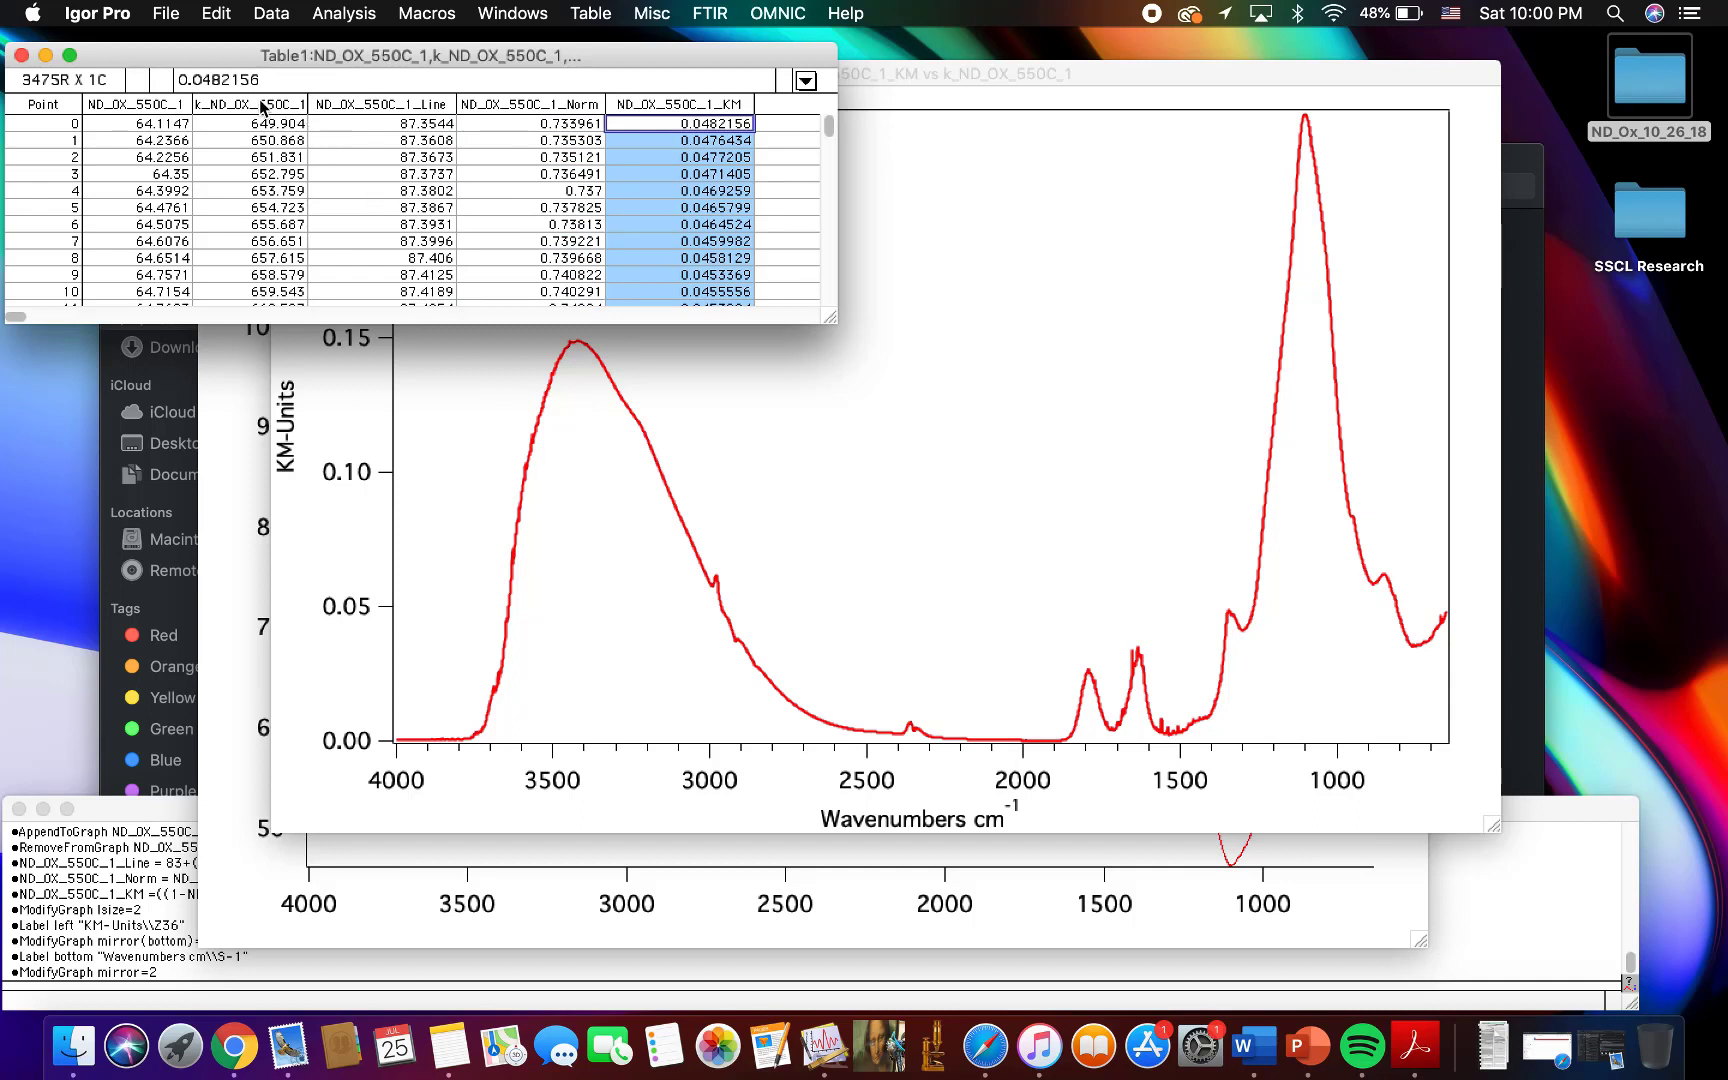
Step: Recall the KM equation from the command history and try to run it with the last wave name changed to ND_OX_550C_1_Norm1
left_click(90, 835)
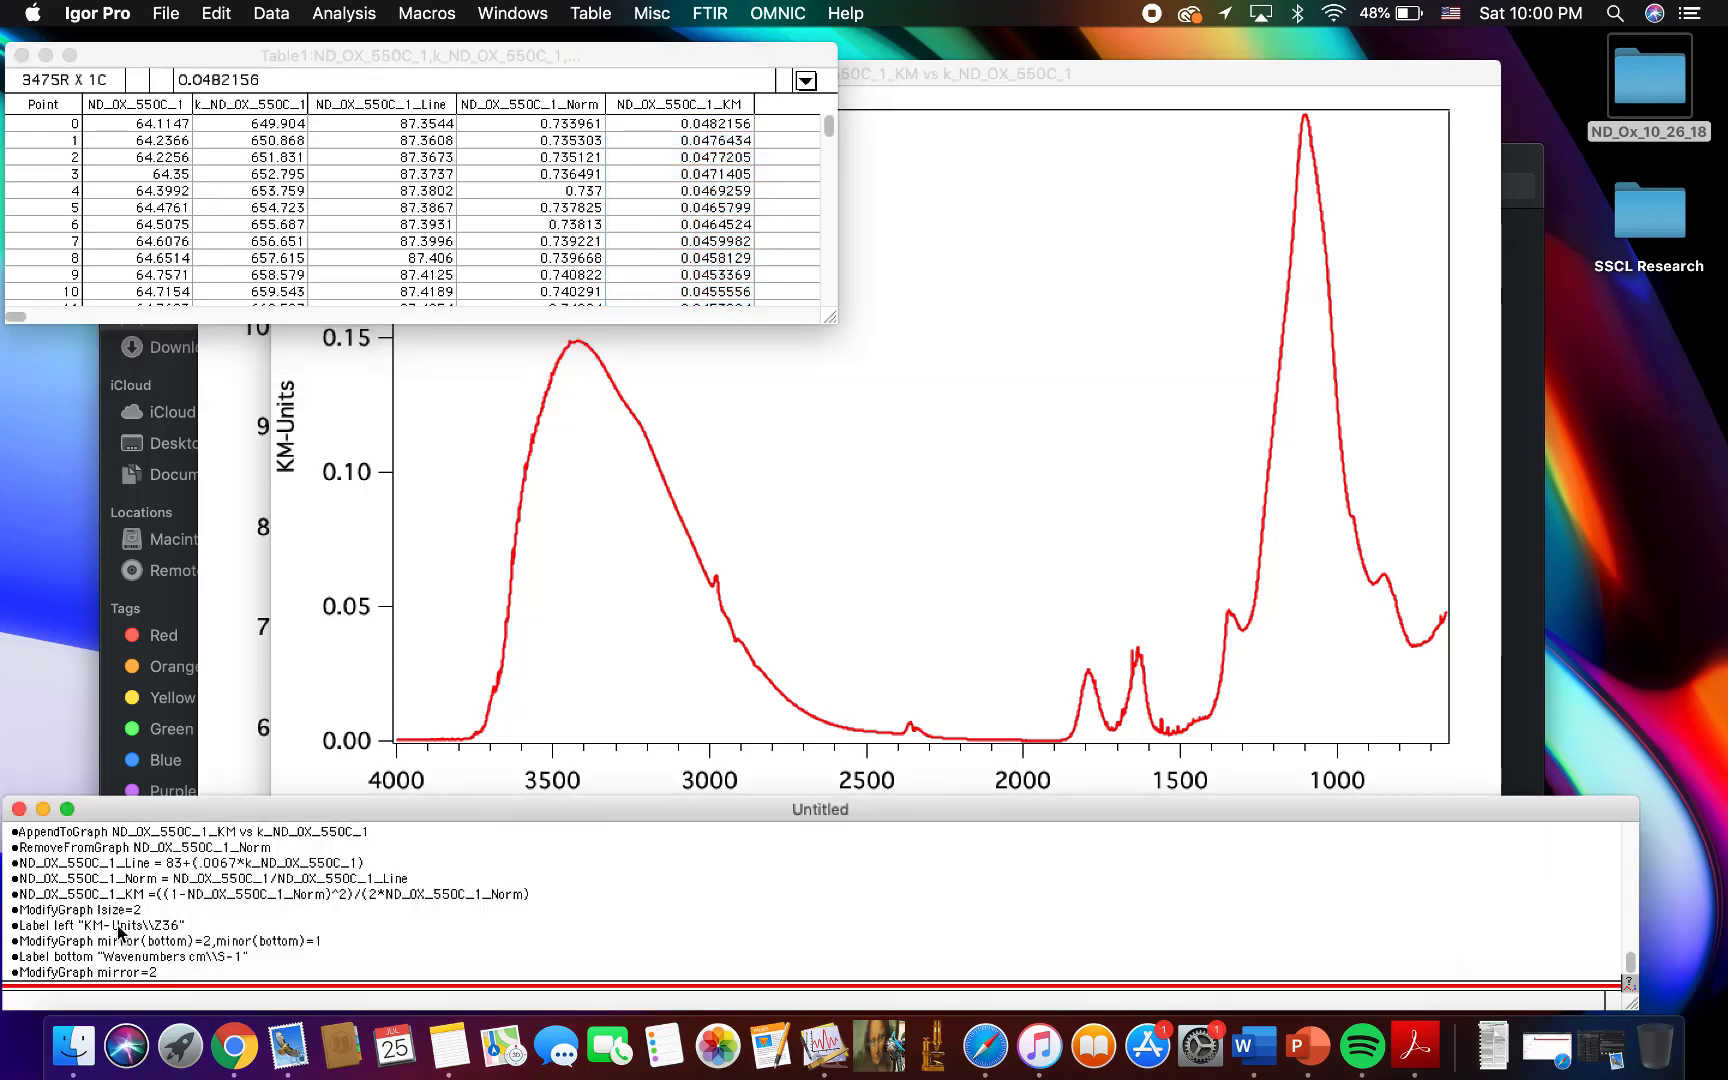
double_click(229, 894)
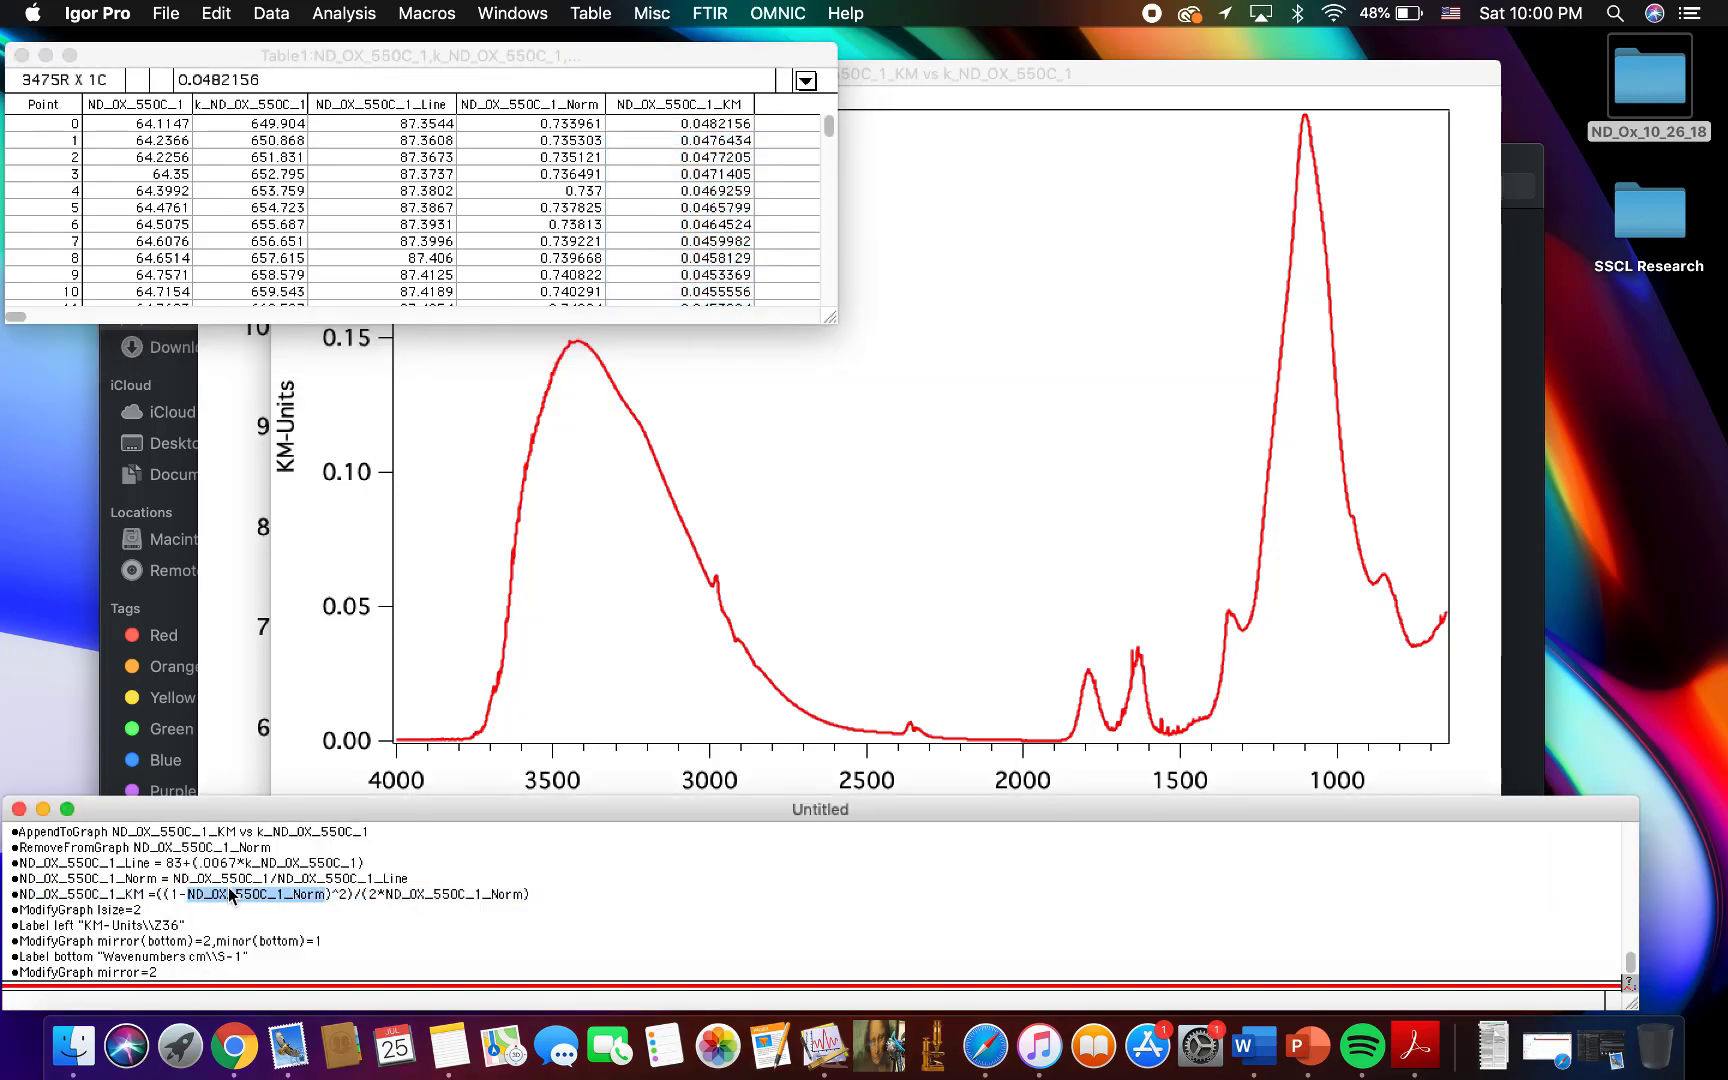
left_click(229, 894)
key("Return")
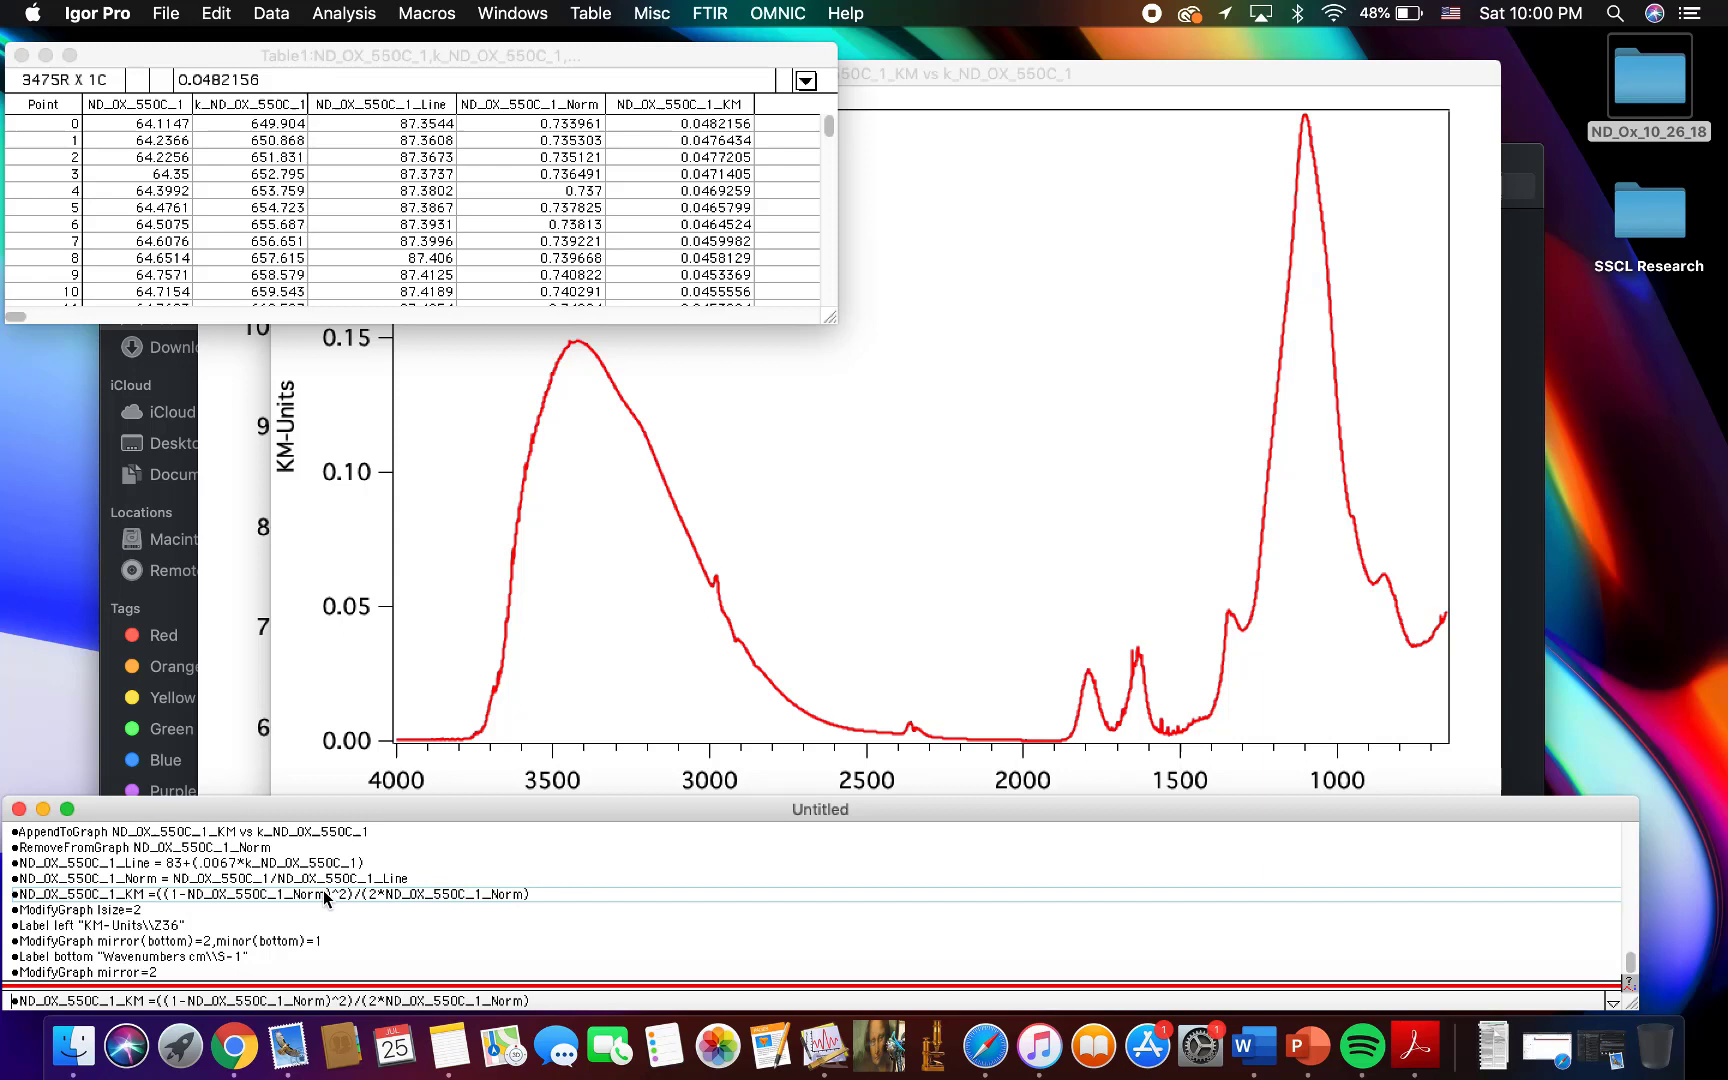
left_click(521, 1001)
type("1")
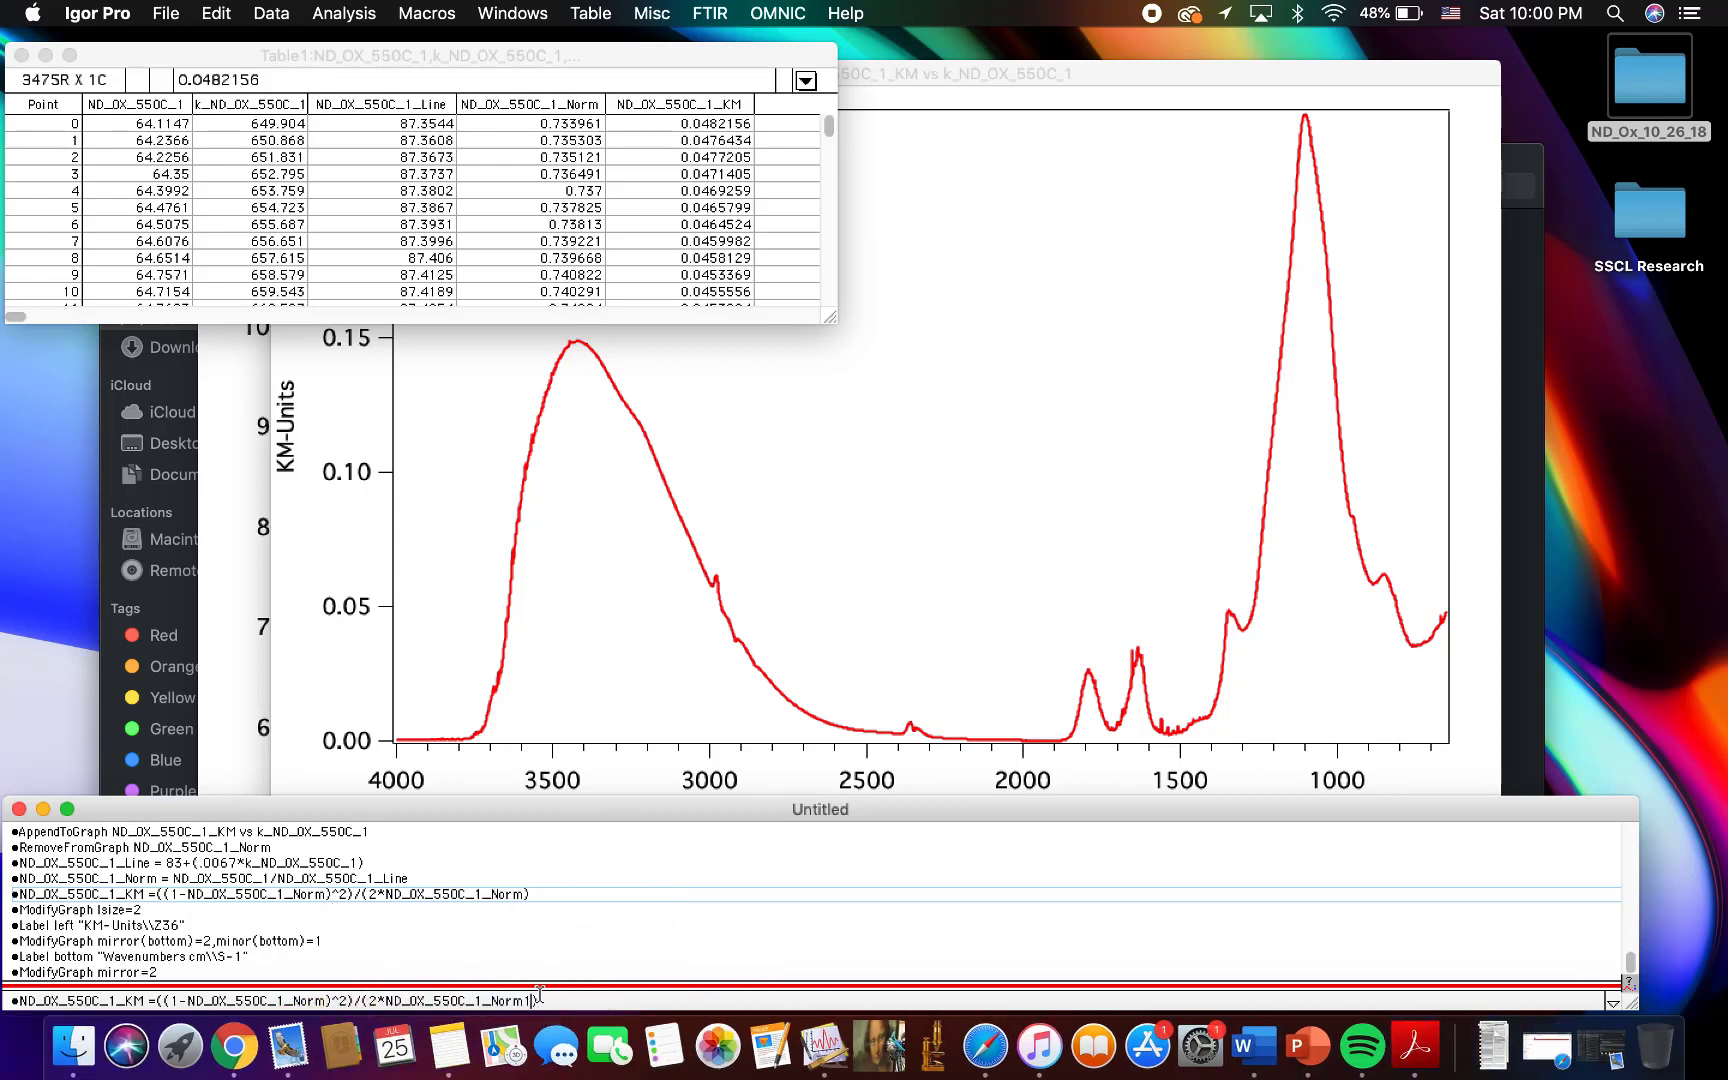
key("BackSpace")
key("Return")
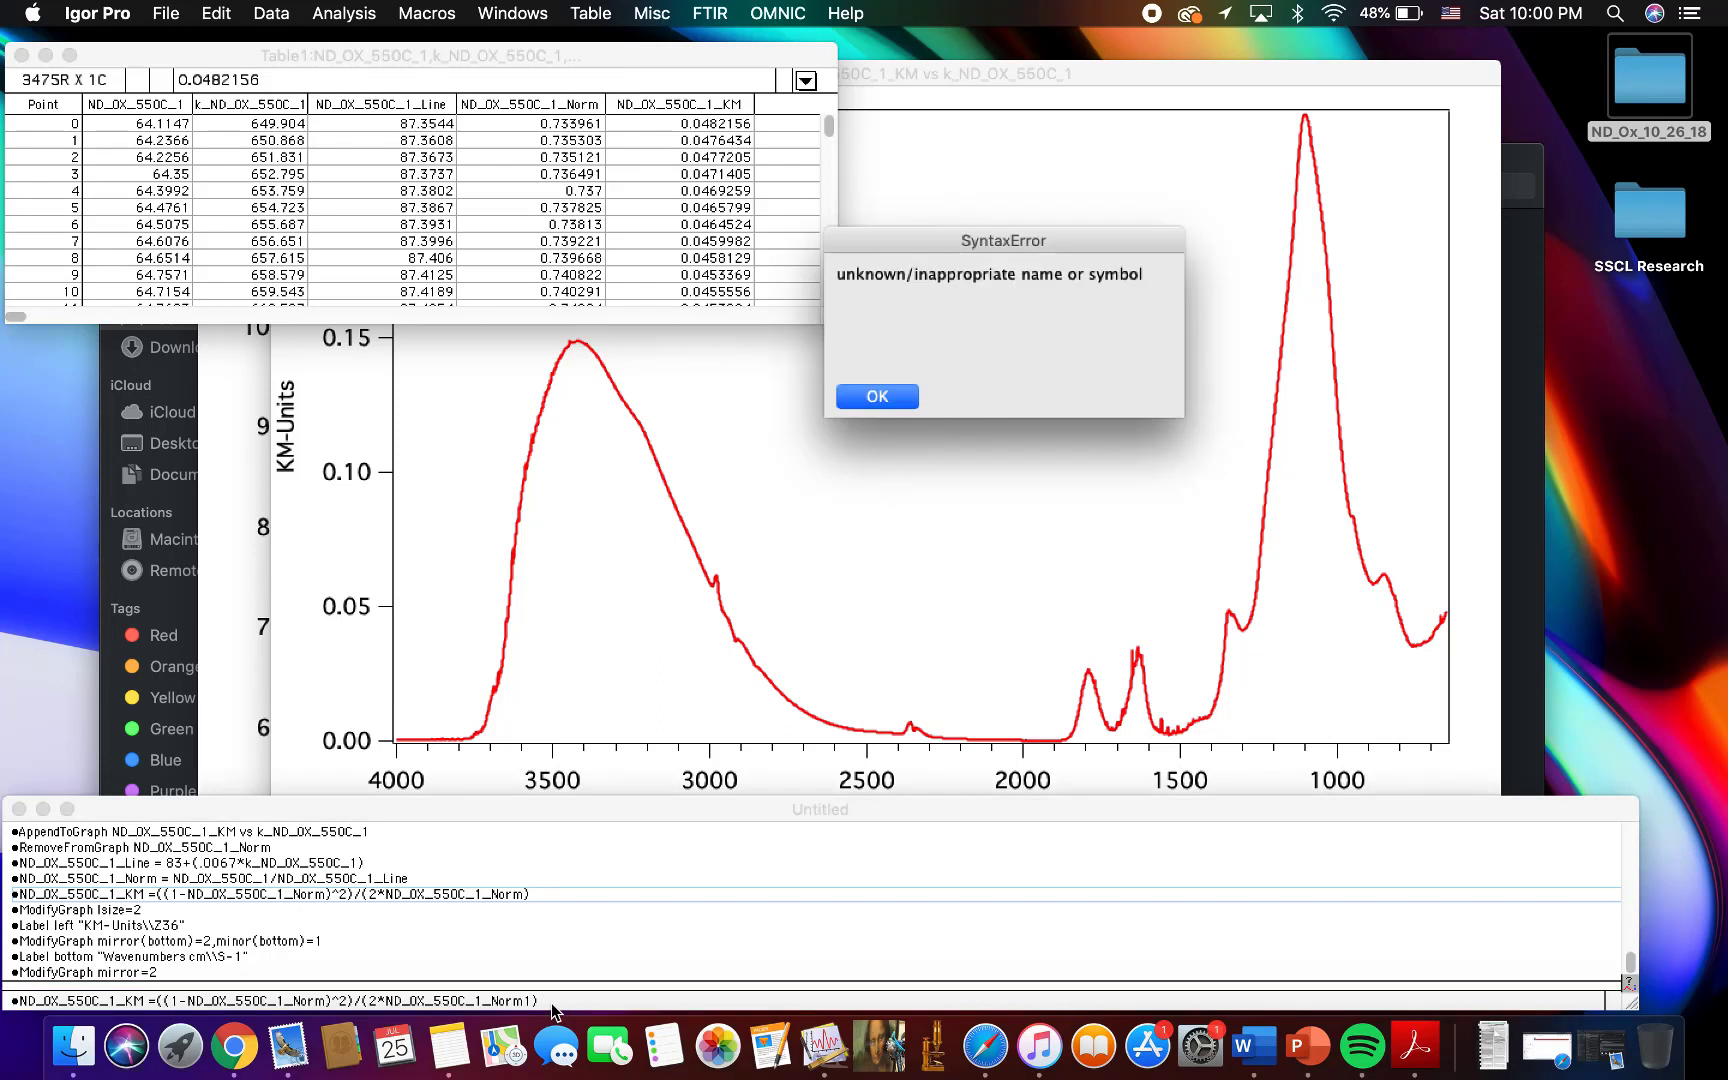
left_click(875, 398)
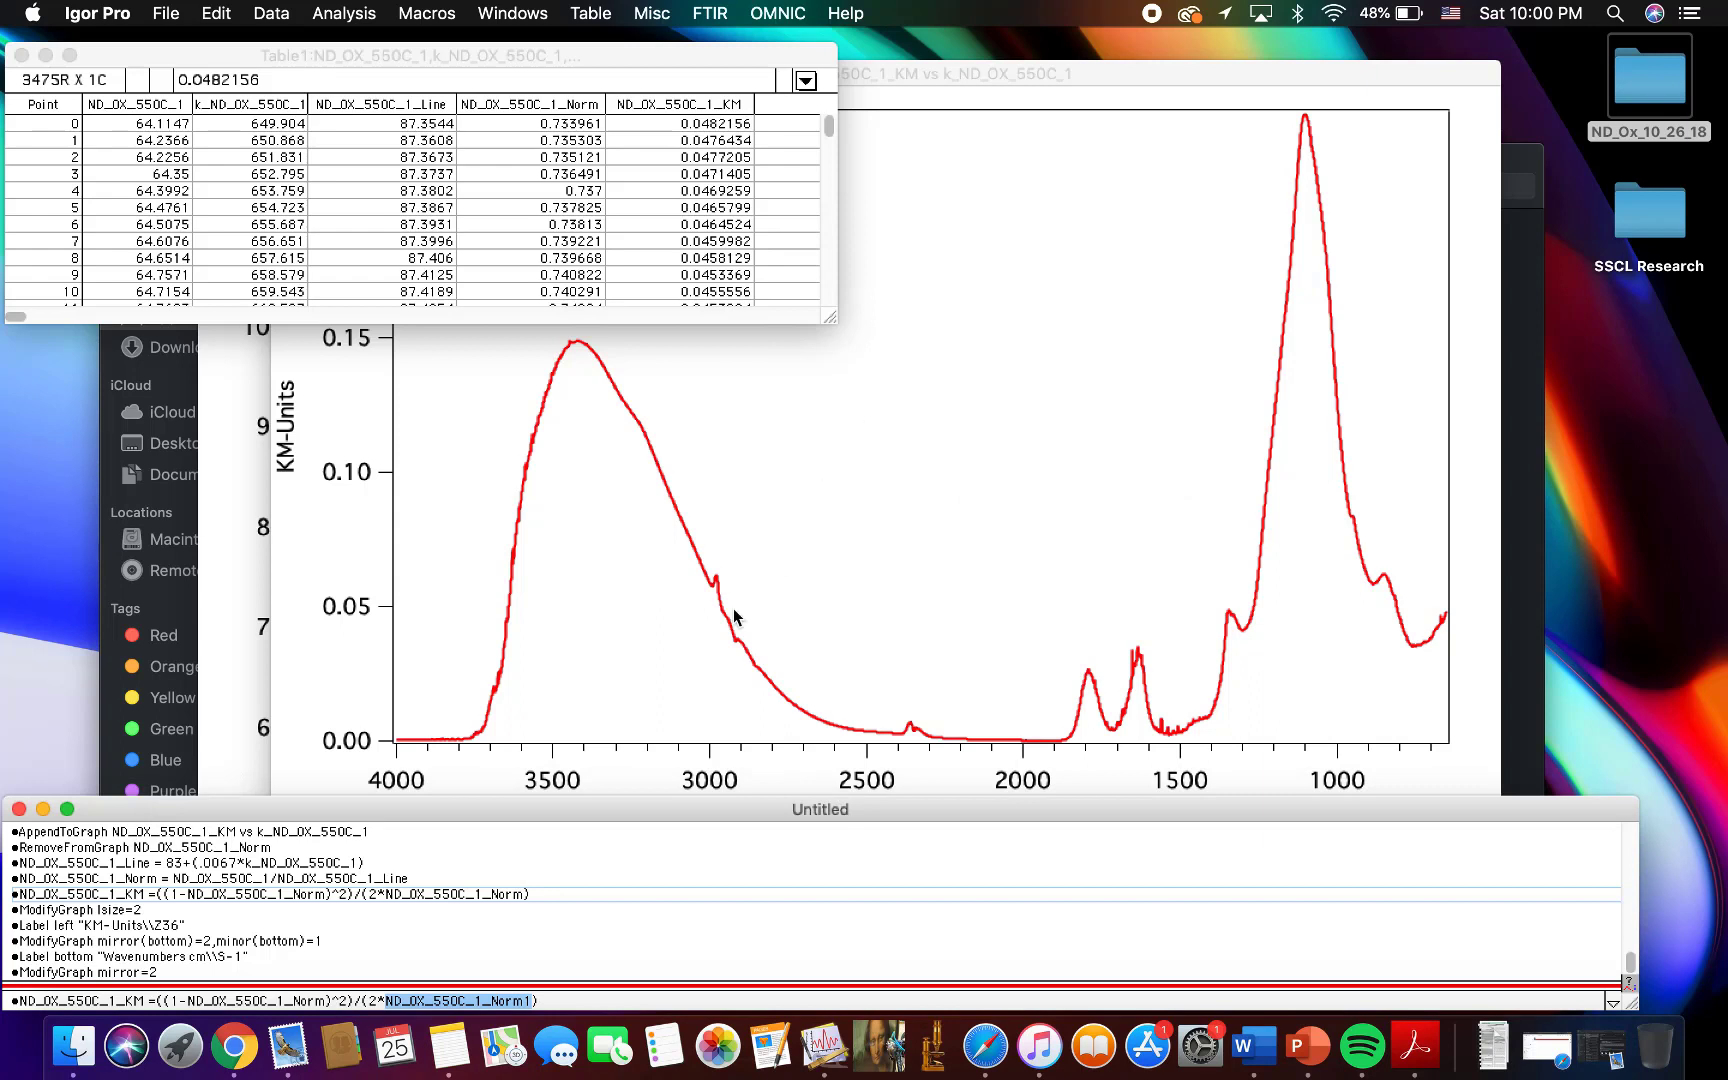
Step: Remove the extra 1 from the wave name in the KM equation and clear the whole command line
left_click(533, 1000)
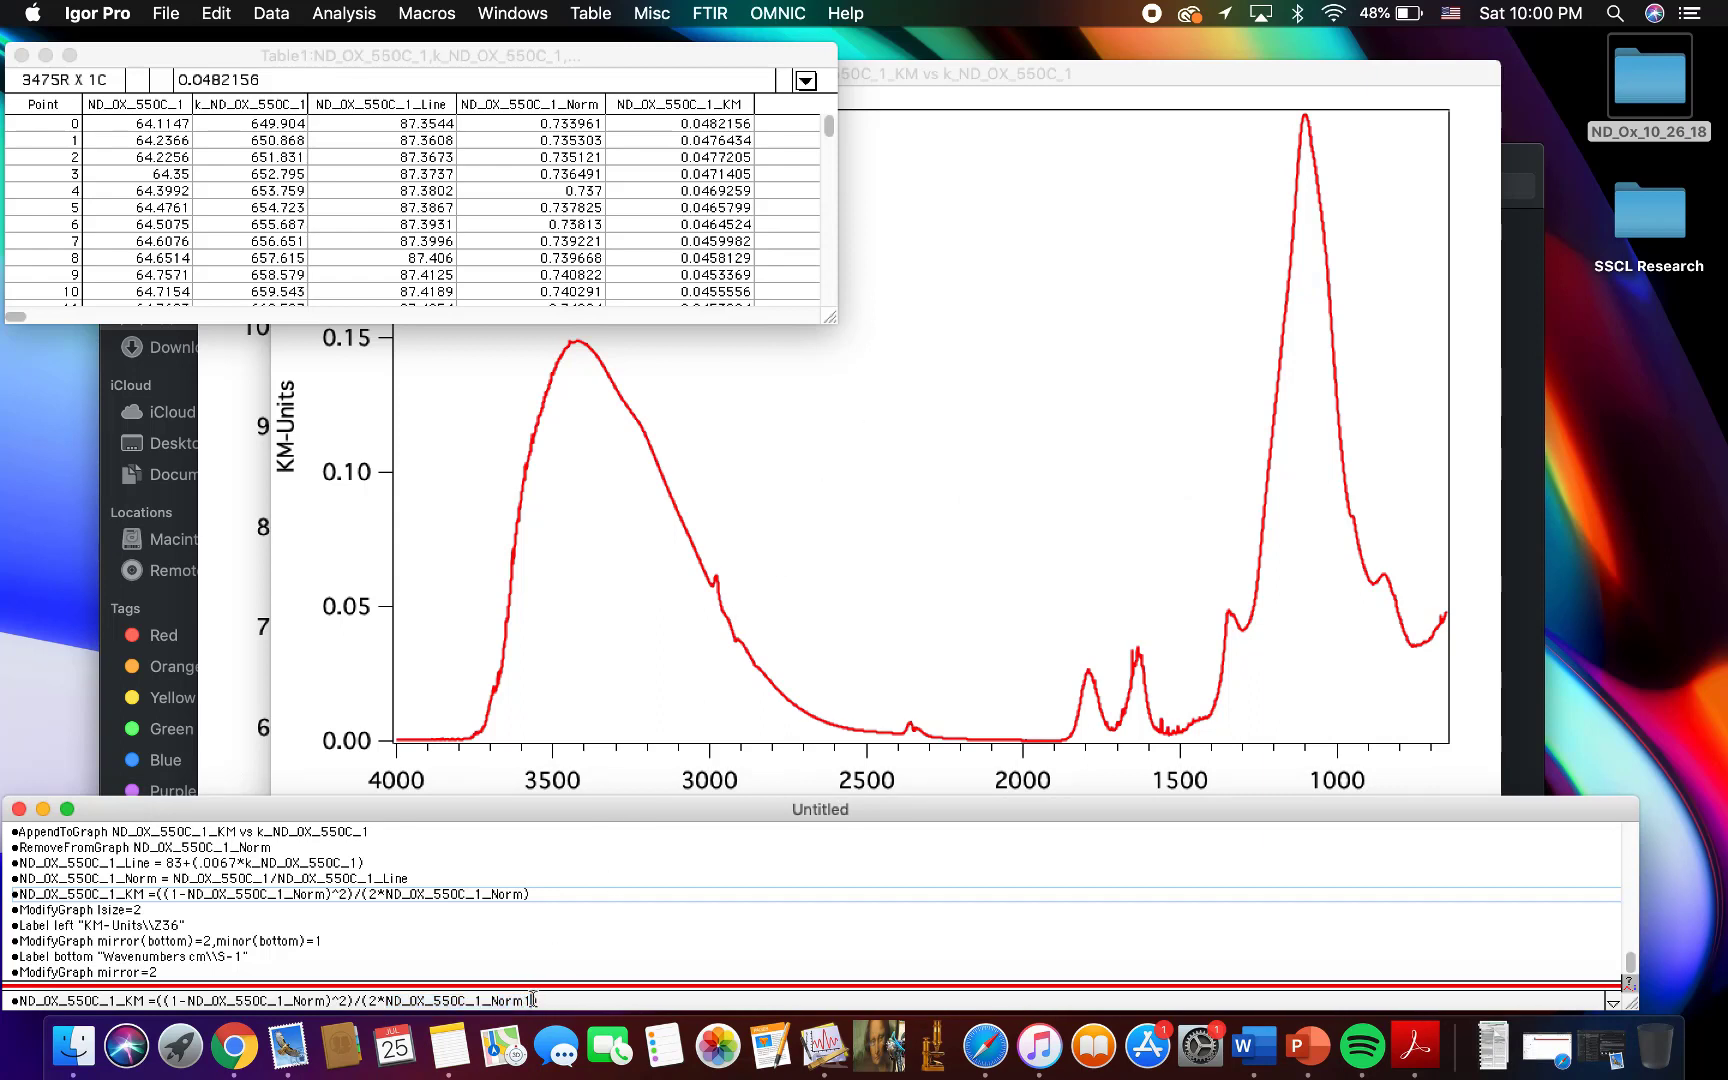
key("BackSpace")
type(")")
left_click_drag(569, 1000, 12, 995)
key("BackSpace")
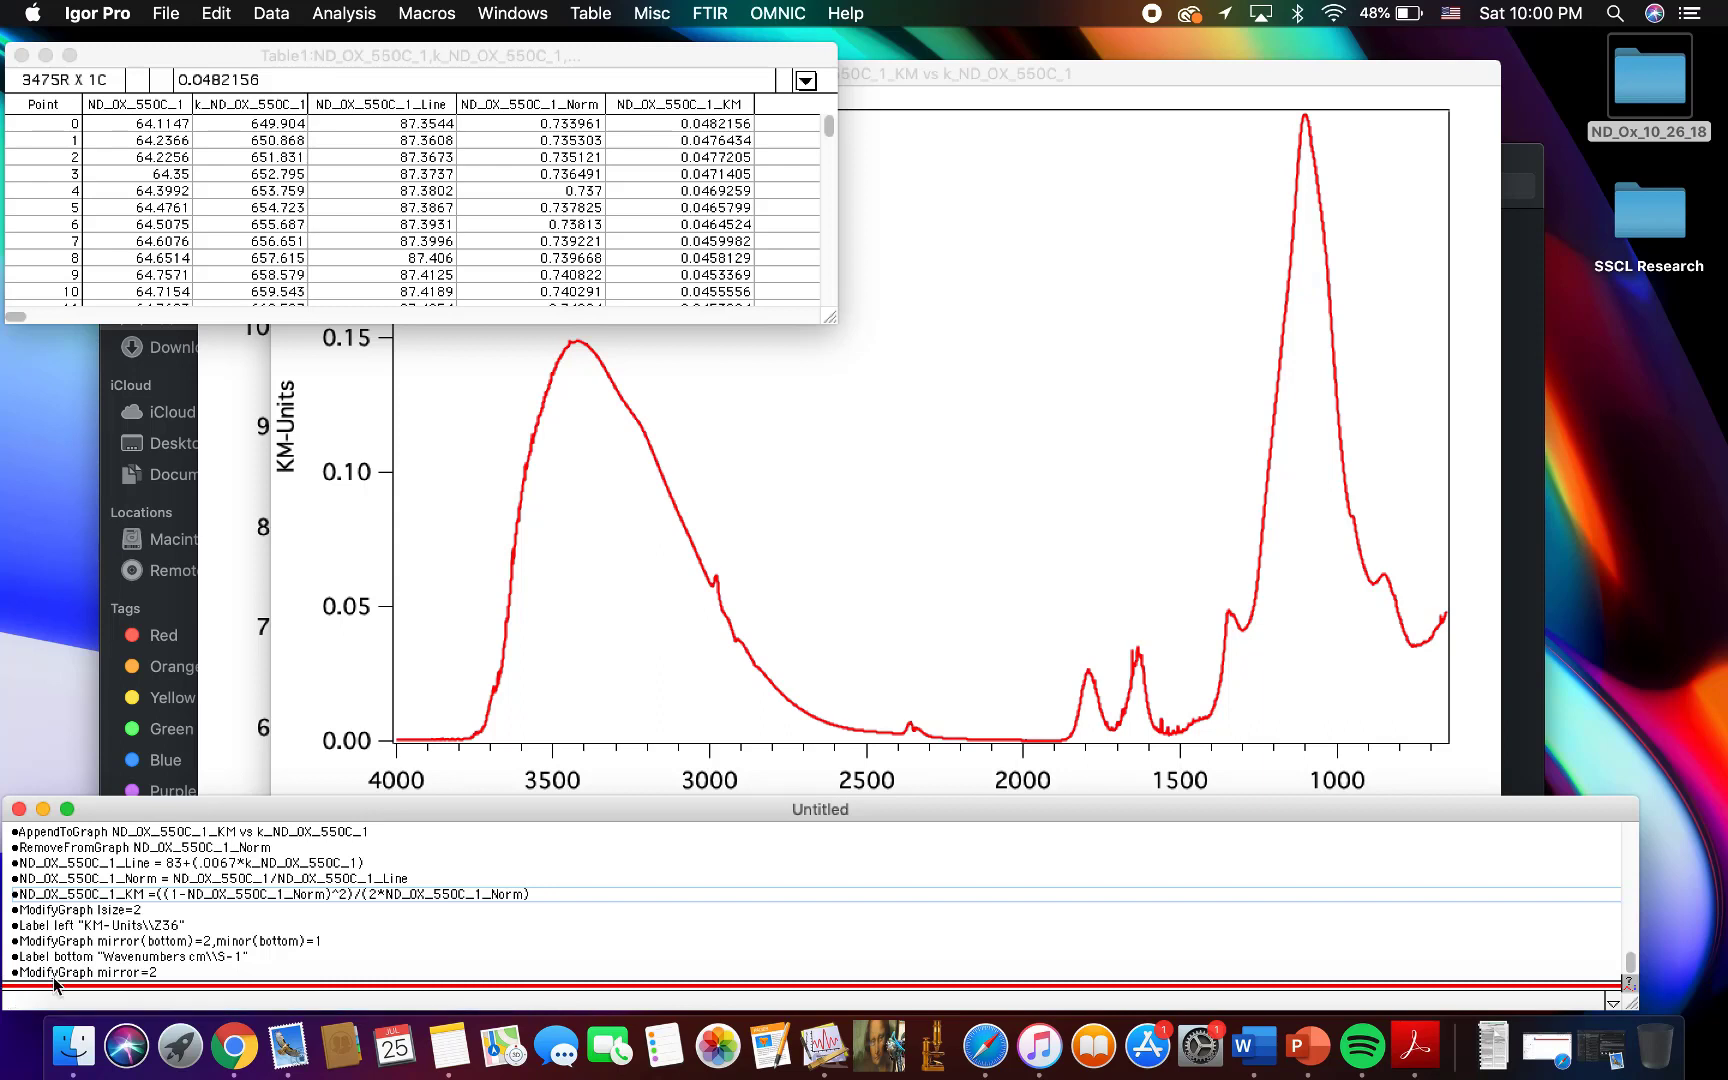
Step: Highlight the ND_OX_550C_1_Norm wave name in the command history and bring the KM graph to the front
left_click(250, 850)
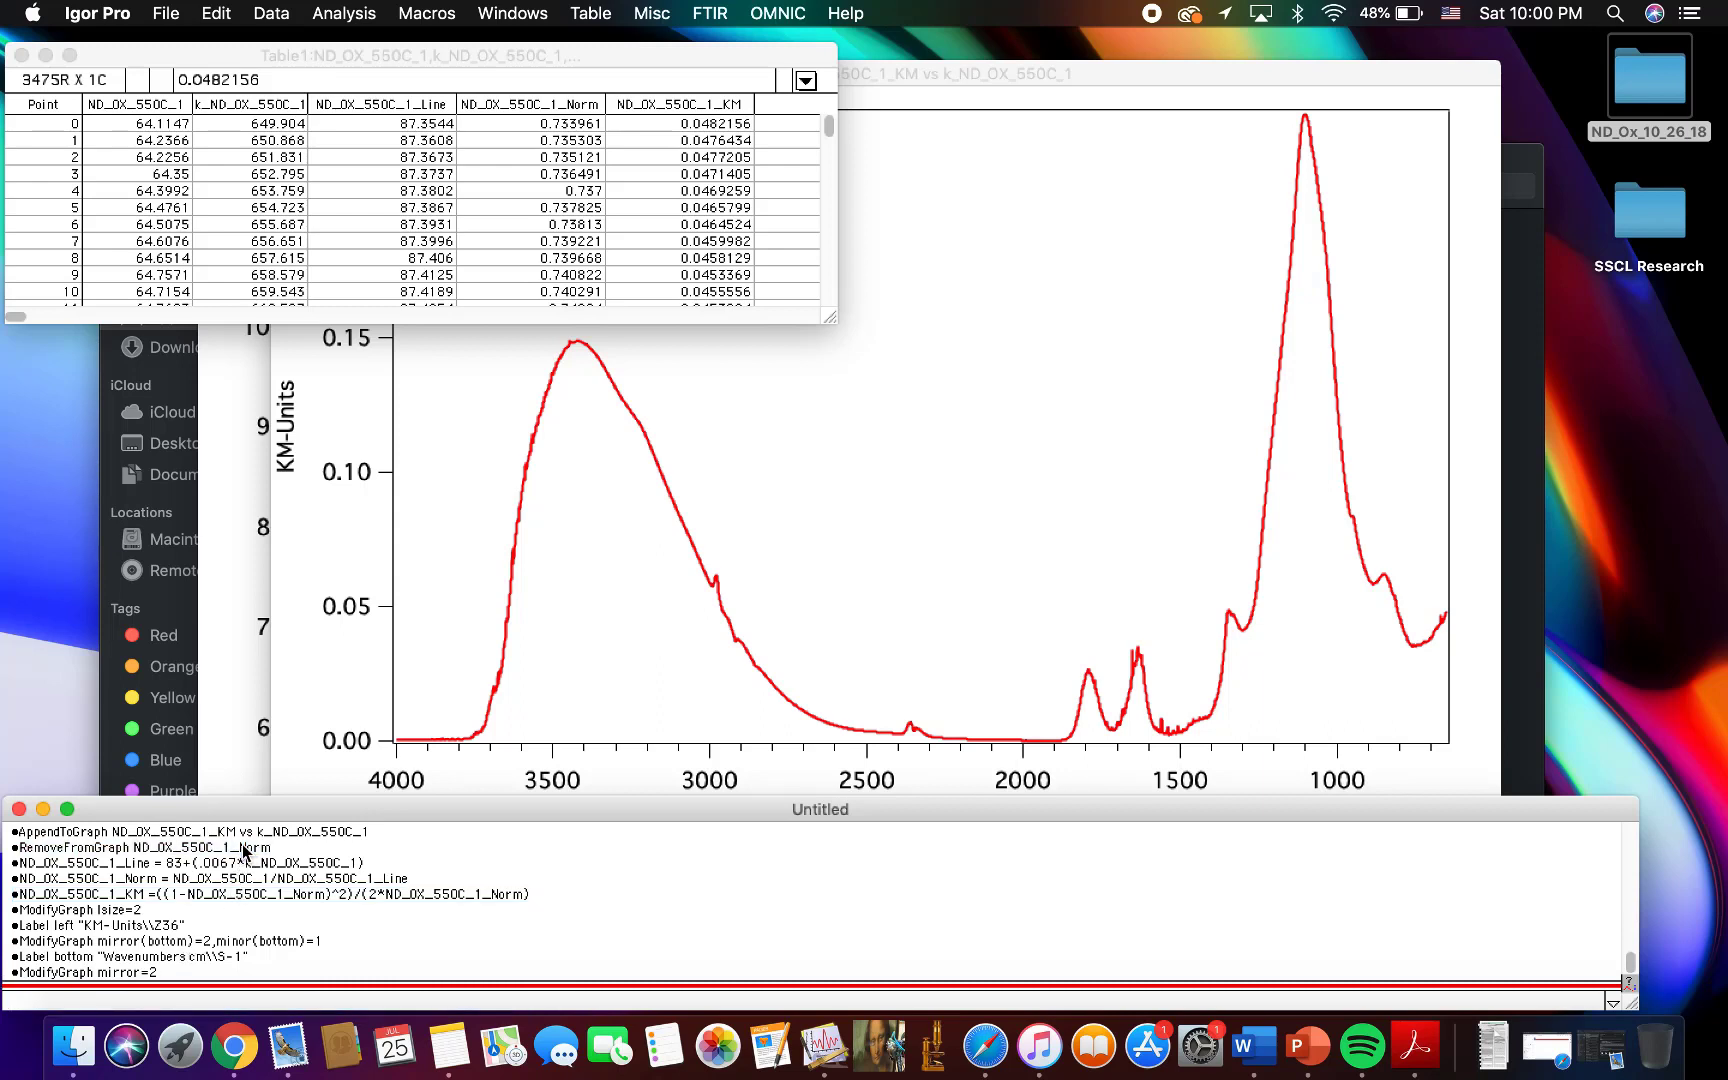
double_click(245, 850)
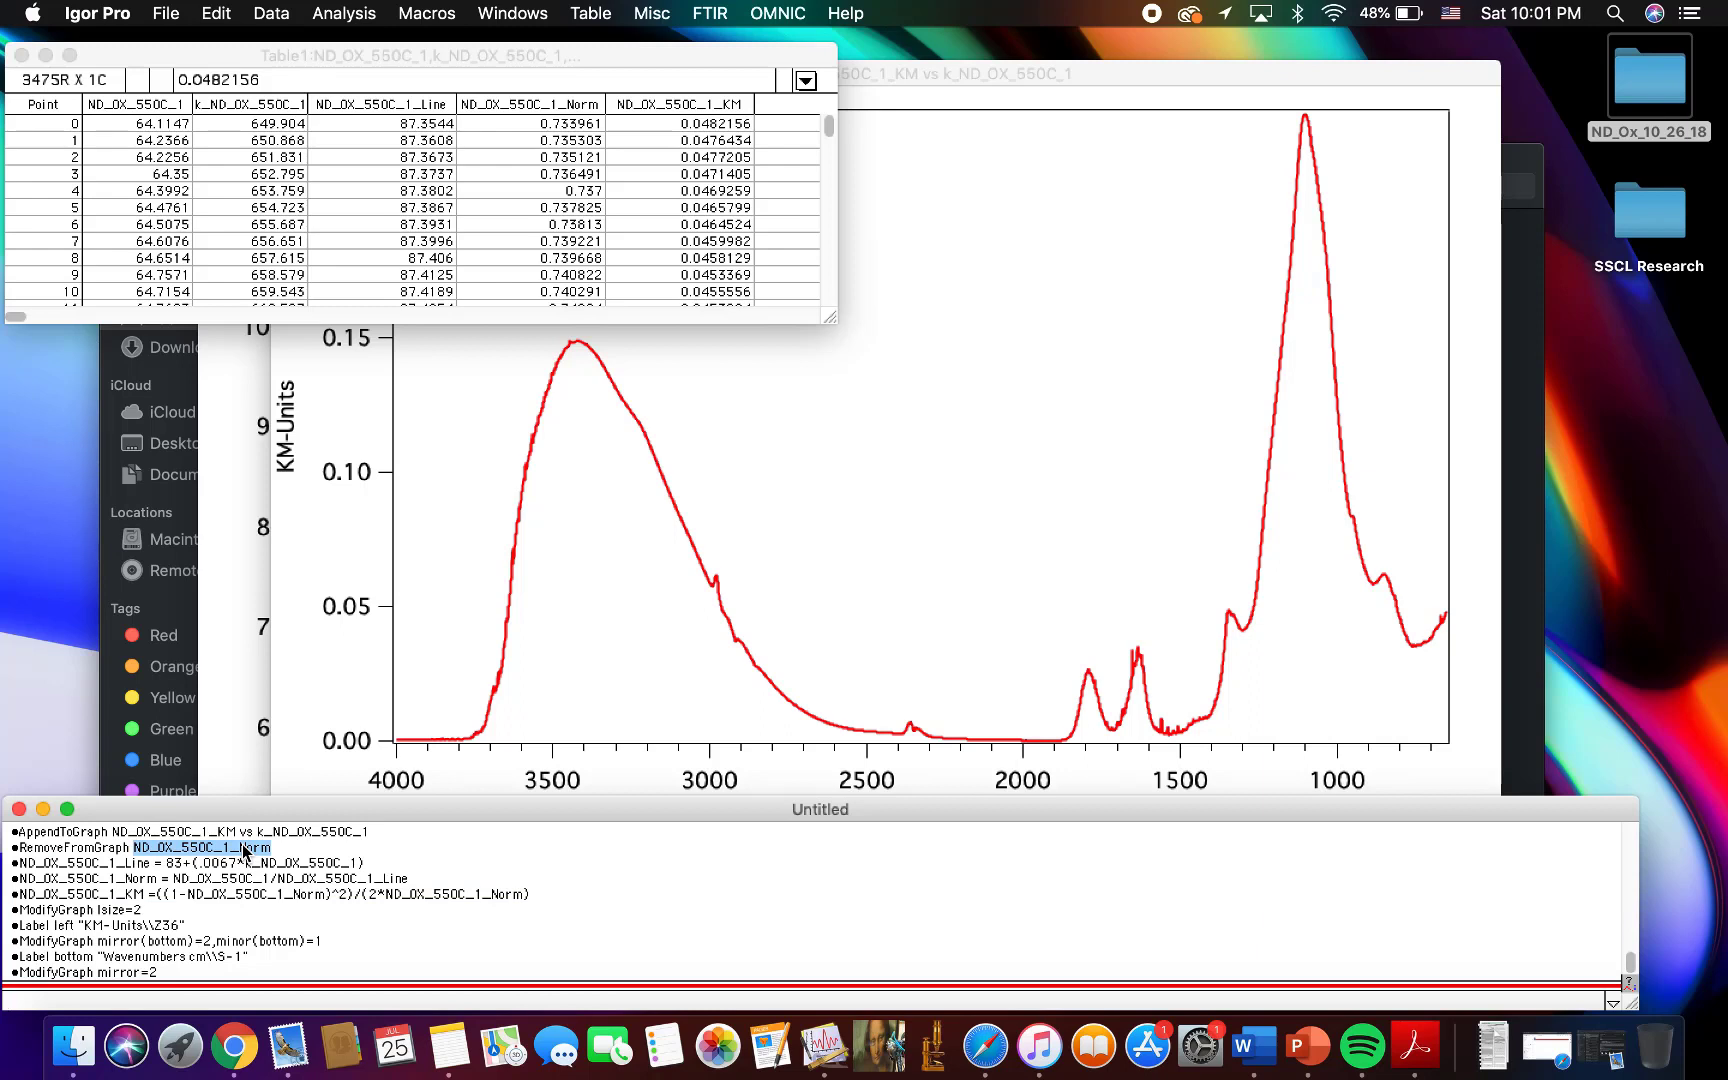
left_click(180, 1003)
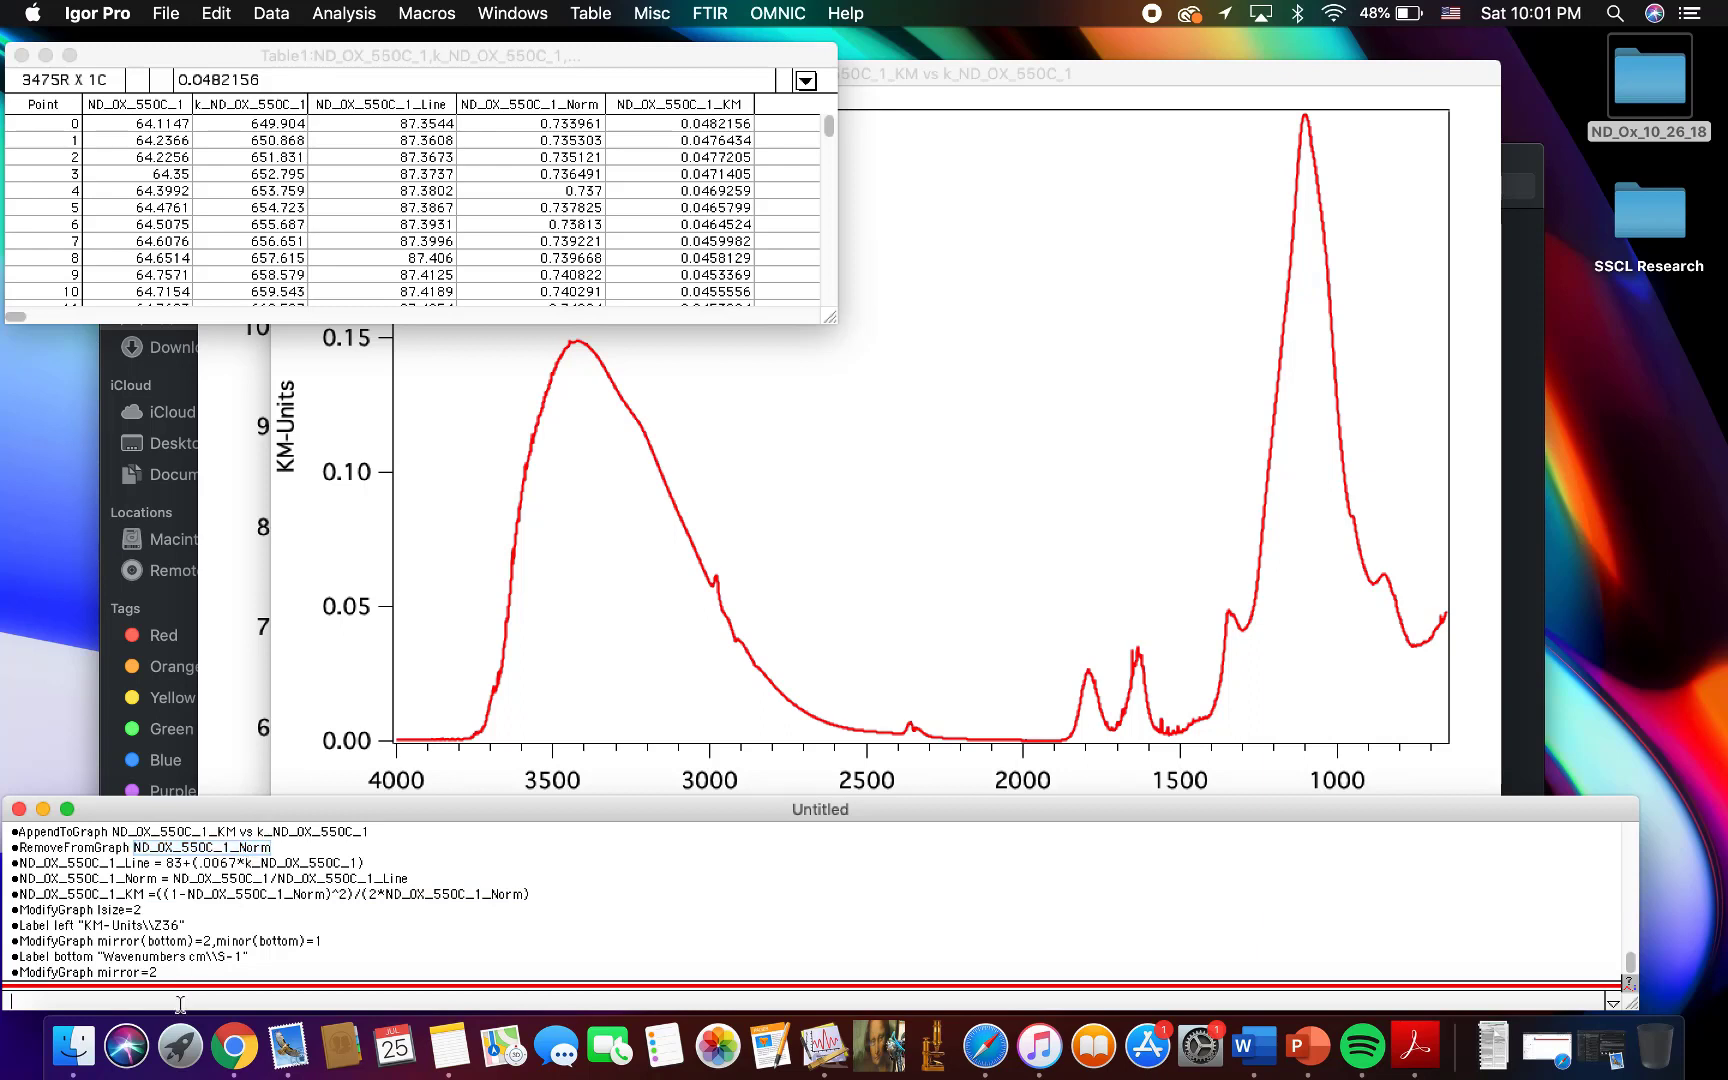
left_click(560, 449)
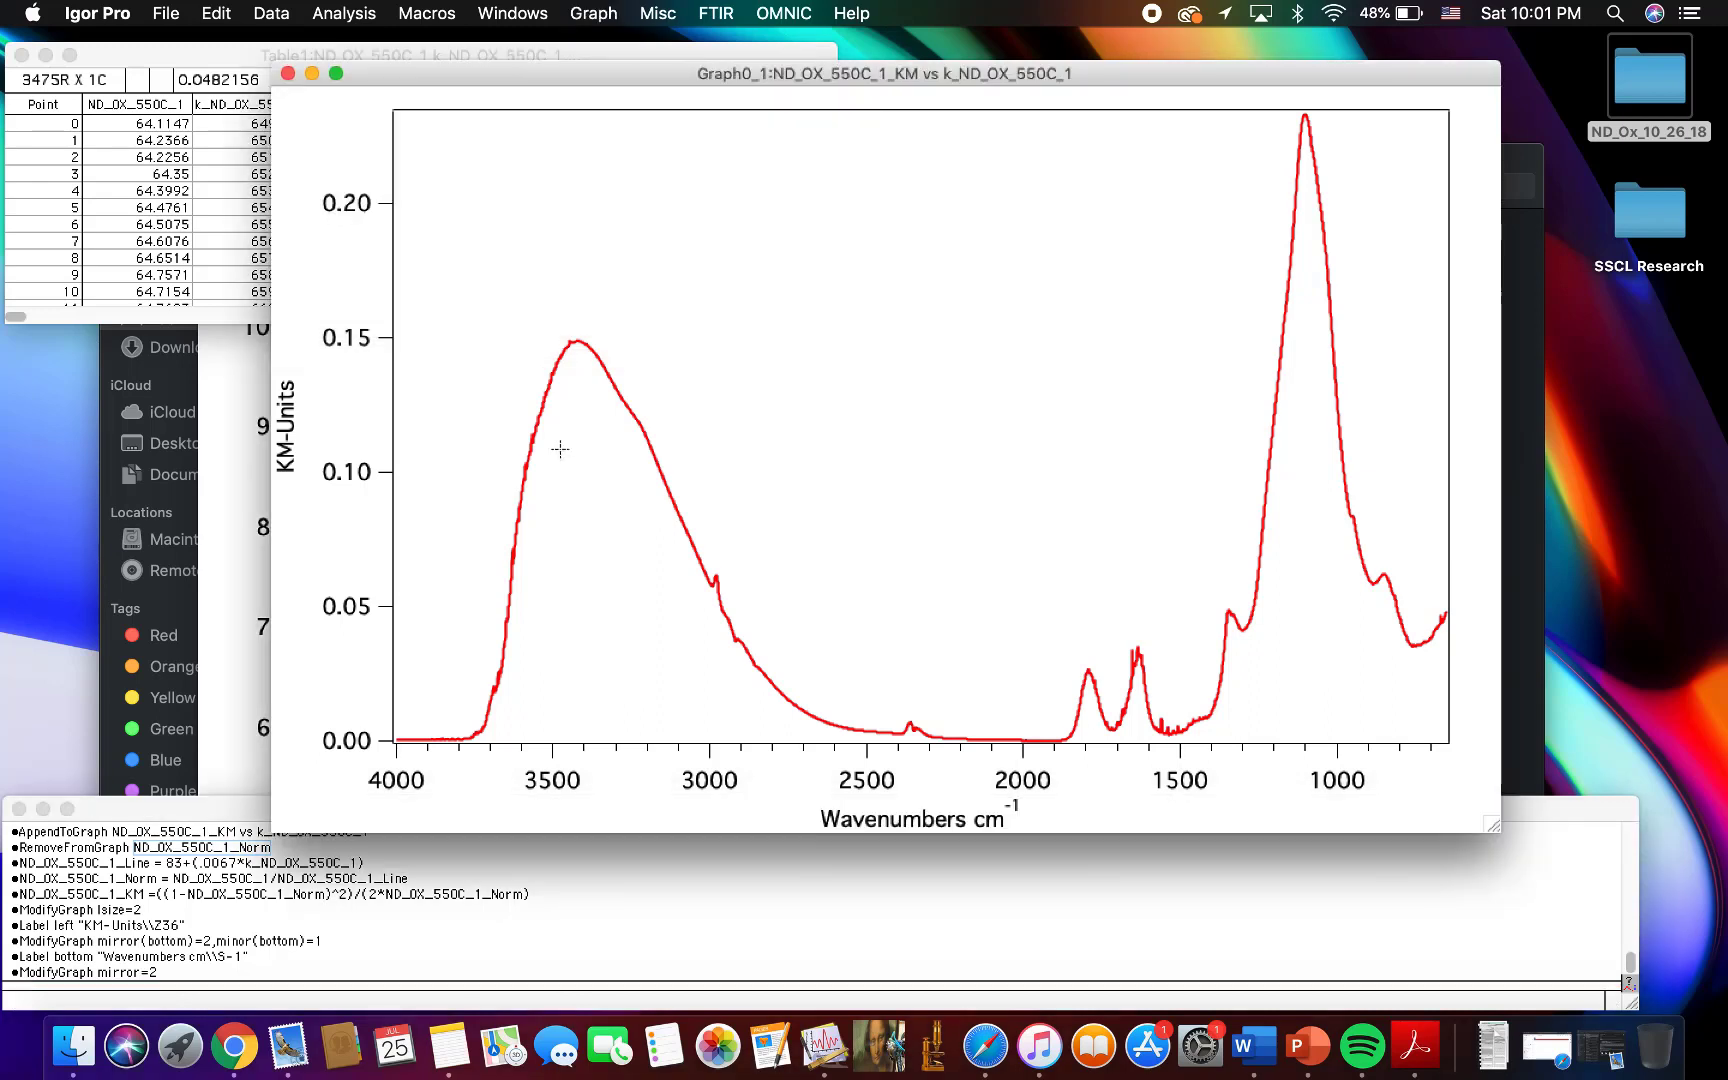